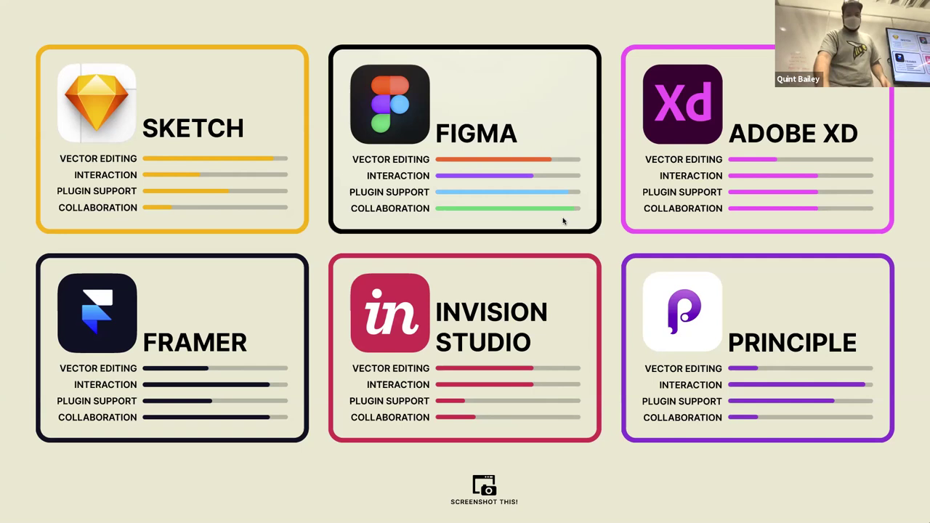
- Step through the What is Figma, FREE, ONLINE and CAPABLE slides to the final DEMO slide
{"action": "key", "text": "Right"}
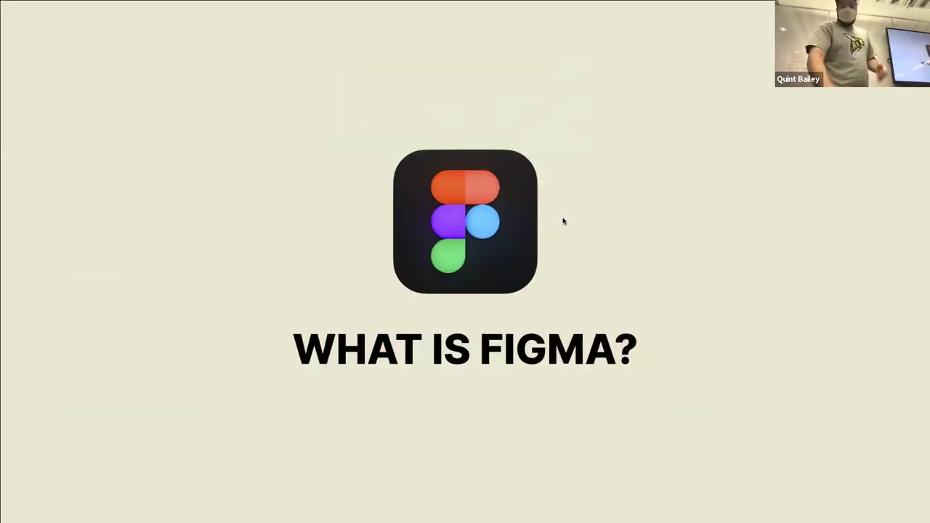
{"action": "key", "text": "Right"}
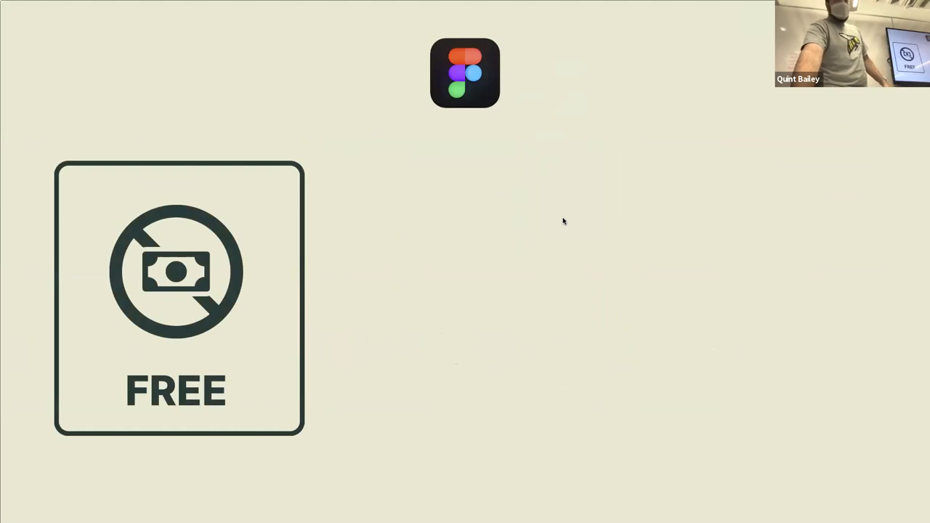
{"action": "key", "text": "Right"}
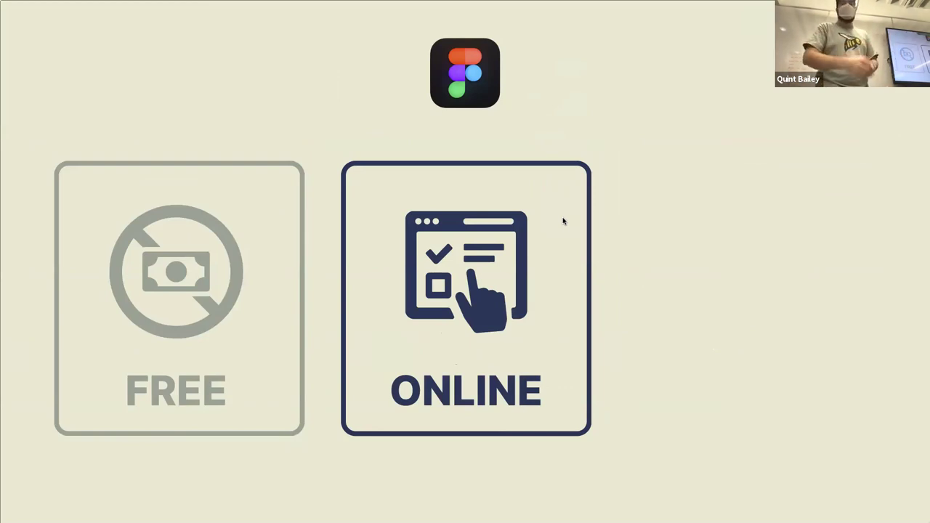
{"action": "key", "text": "Right"}
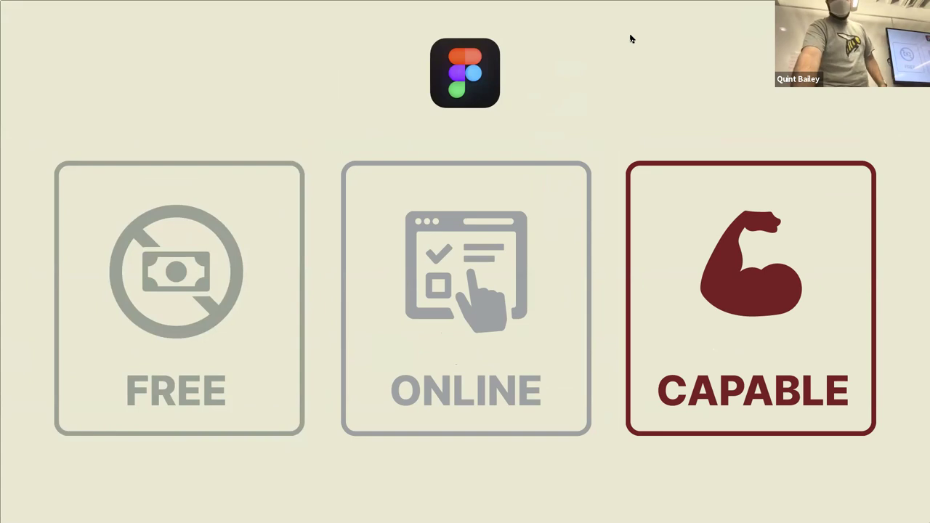
{"action": "key", "text": "Right"}
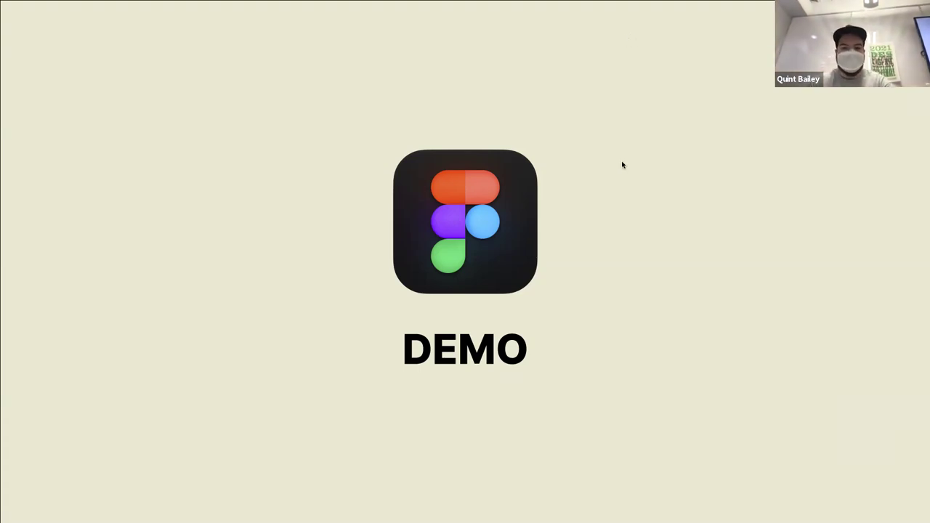
{"action": "mouse_move", "coordinate": [223, 1]}
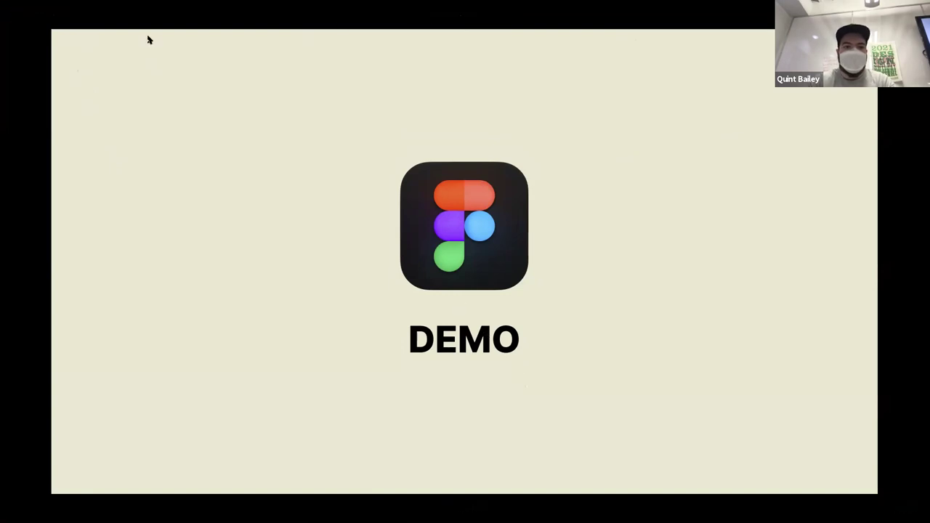
- Exit the full-screen slideshow and switch to the FLUX Workshop: Figma Basics file's canvas
{"action": "mouse_move", "coordinate": [106, 25]}
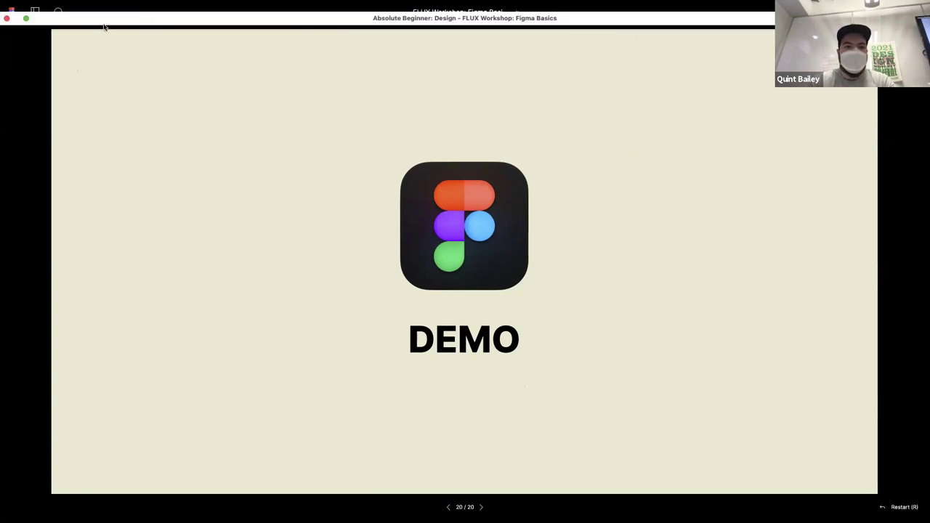
{"action": "left_click", "coordinate": [27, 18]}
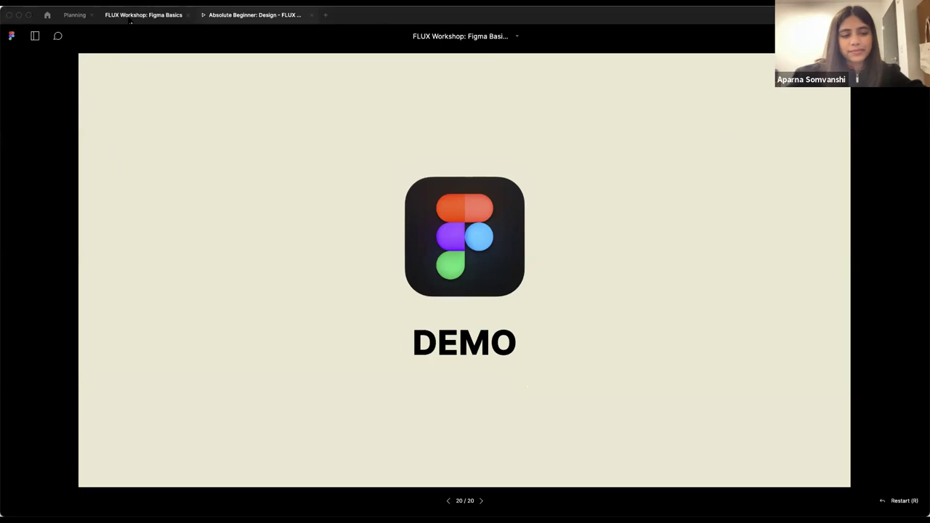
{"action": "left_click", "coordinate": [130, 20]}
{"action": "scroll", "coordinate": [337, 162], "scroll_direction": "left", "scroll_amount": 3}
{"action": "scroll", "coordinate": [337, 163], "scroll_direction": "up", "scroll_amount": 5}
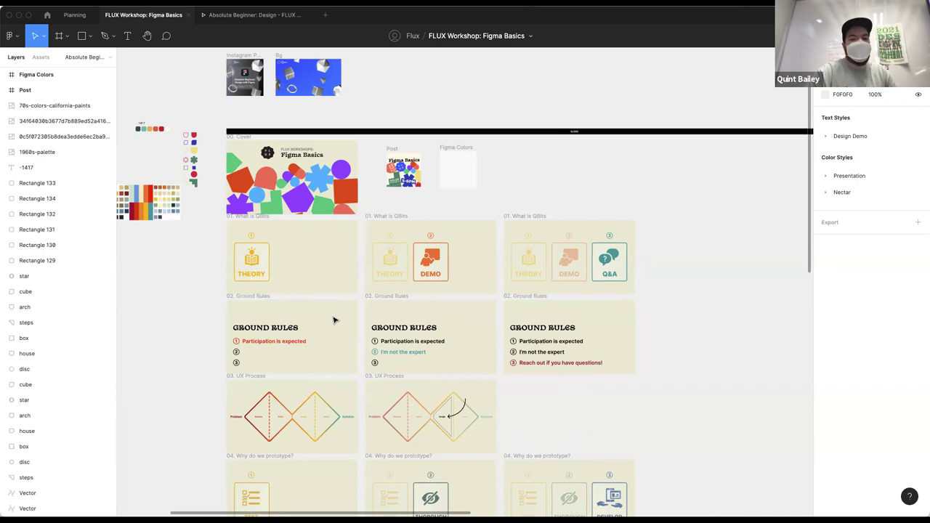
- Pan over the slide frames and display the workshop file's Pages list
{"action": "scroll", "coordinate": [291, 318], "scroll_direction": "up", "scroll_amount": 2}
{"action": "scroll", "coordinate": [291, 317], "scroll_direction": "left", "scroll_amount": 2}
{"action": "scroll", "coordinate": [291, 319], "scroll_direction": "down", "scroll_amount": 3}
{"action": "scroll", "coordinate": [291, 320], "scroll_direction": "right", "scroll_amount": 1}
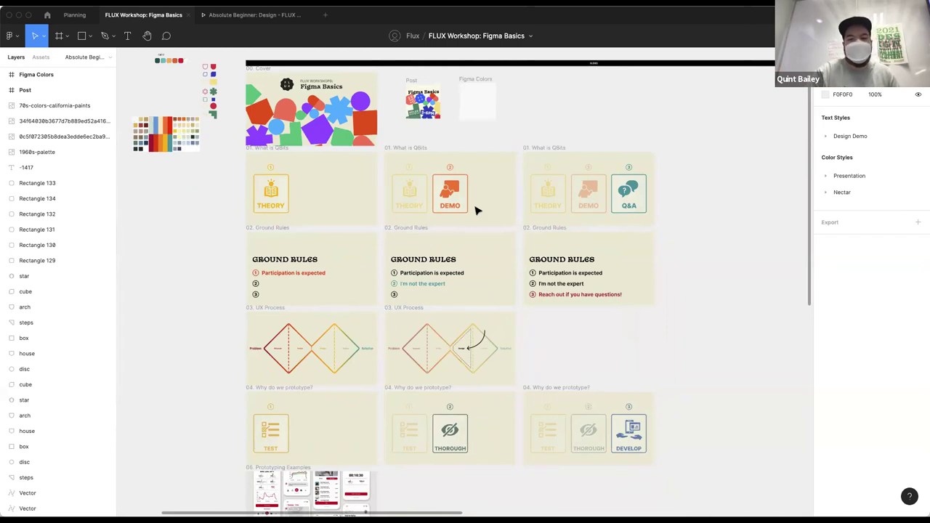
{"action": "scroll", "coordinate": [429, 244], "scroll_direction": "up", "scroll_amount": 2}
{"action": "scroll", "coordinate": [429, 244], "scroll_direction": "down", "scroll_amount": 6}
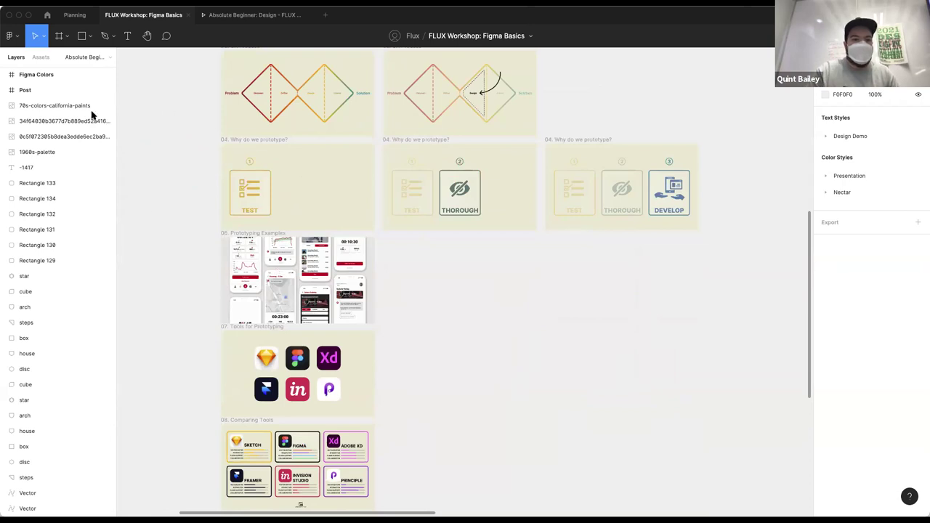
{"action": "left_click", "coordinate": [88, 60]}
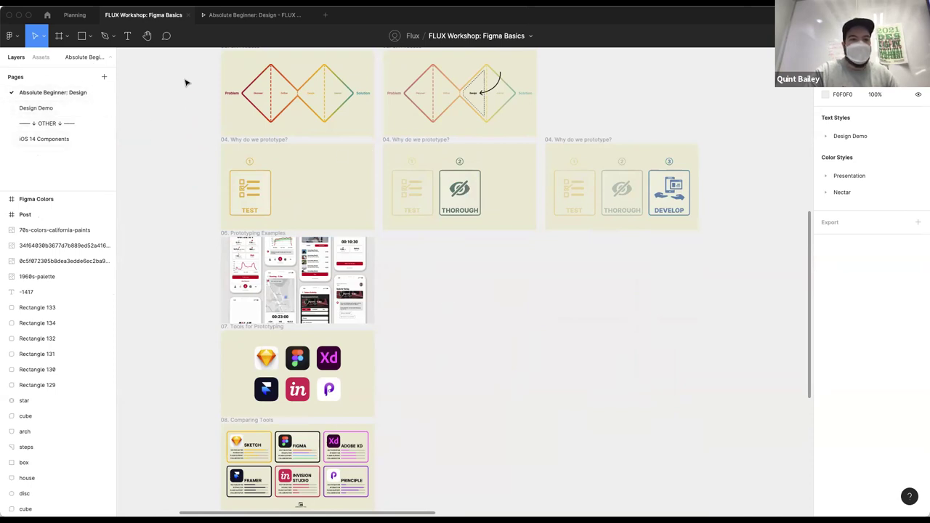
- Open the Design Demo page and zoom in on the Tool Demo Area's Shape card
{"action": "left_click", "coordinate": [56, 110]}
{"action": "scroll", "coordinate": [596, 255], "scroll_direction": "up", "scroll_amount": 10}
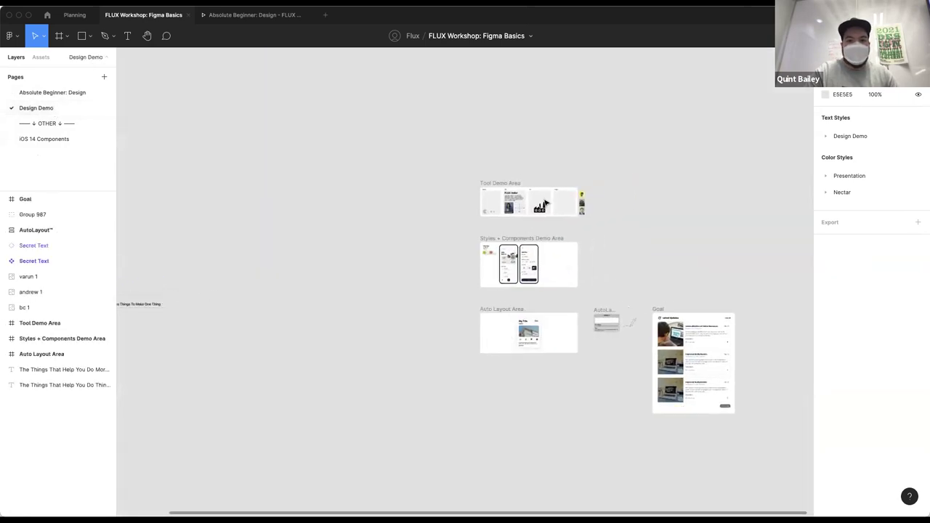
{"action": "scroll", "coordinate": [597, 256], "scroll_direction": "up", "scroll_amount": 5}
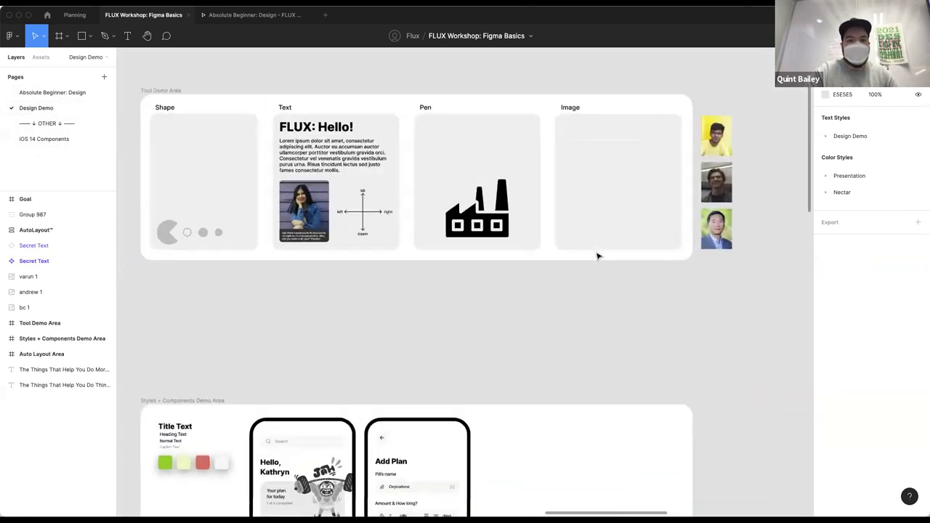
{"action": "scroll", "coordinate": [506, 243], "scroll_direction": "up", "scroll_amount": 5}
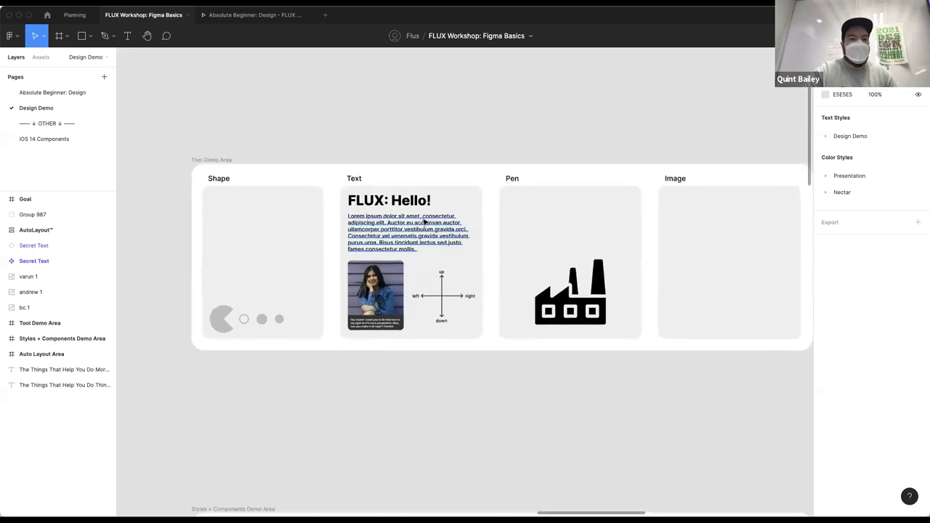
{"action": "scroll", "coordinate": [263, 202], "scroll_direction": "up", "scroll_amount": 5}
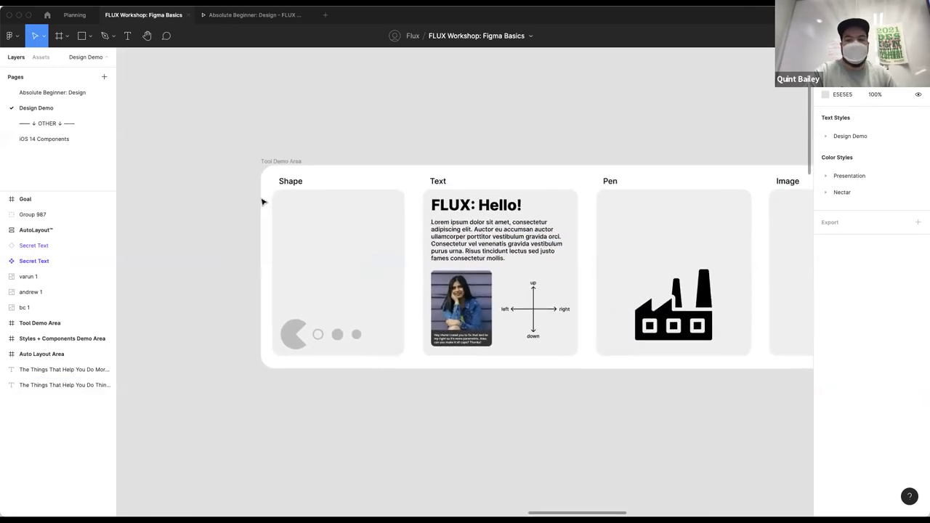
{"action": "scroll", "coordinate": [291, 227], "scroll_direction": "up", "scroll_amount": 5}
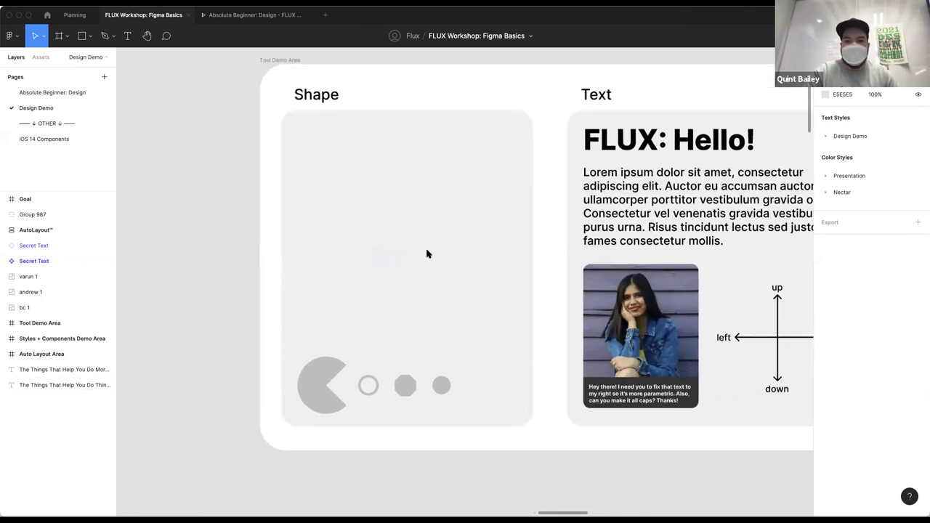
{"action": "scroll", "coordinate": [427, 253], "scroll_direction": "up", "scroll_amount": 1}
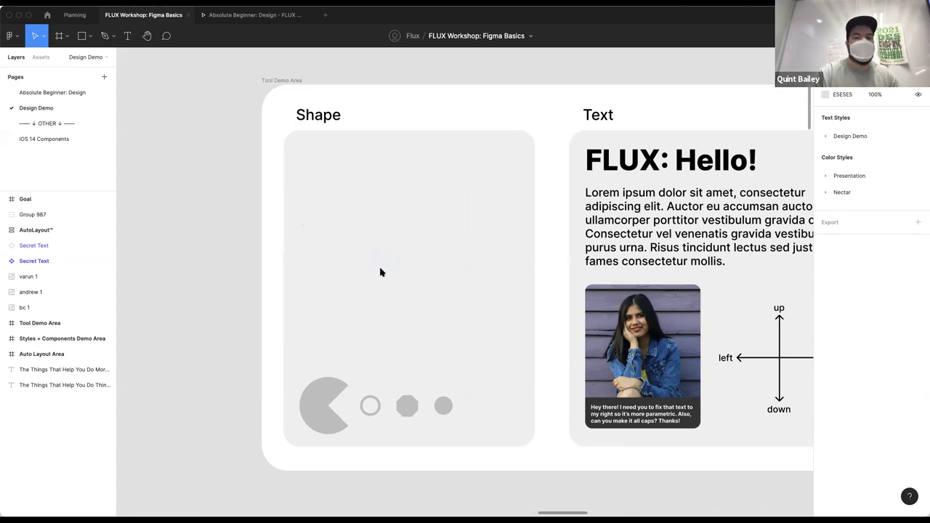
{"action": "scroll", "coordinate": [390, 161], "scroll_direction": "up", "scroll_amount": 5}
{"action": "scroll", "coordinate": [391, 161], "scroll_direction": "down", "scroll_amount": 5}
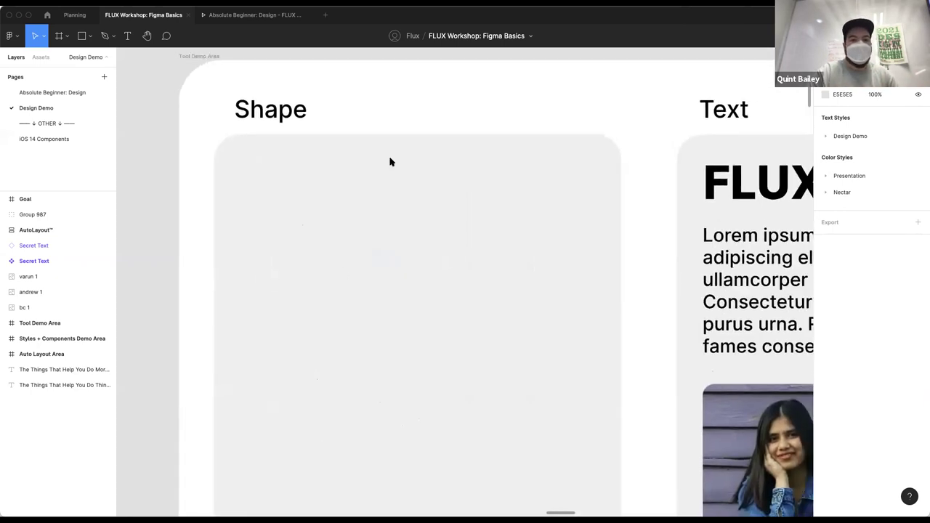
{"action": "scroll", "coordinate": [415, 288], "scroll_direction": "up", "scroll_amount": 2}
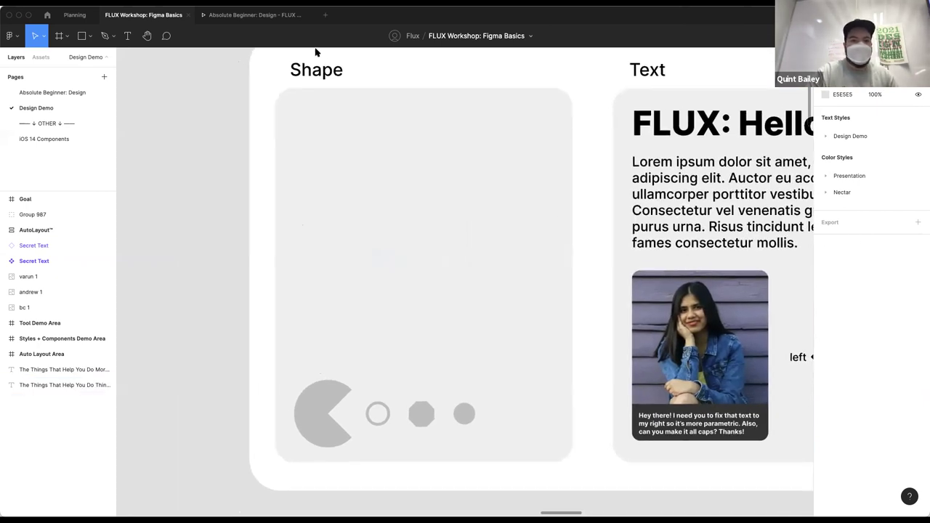
- Draw a polygon with corner radius 6, make it a hexagon, and move it right
{"action": "left_click", "coordinate": [89, 36]}
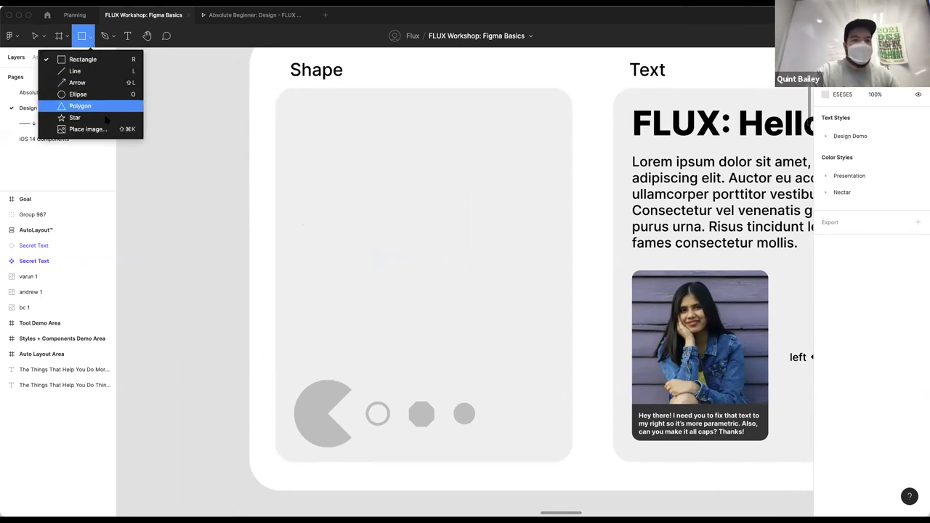
{"action": "left_click", "coordinate": [106, 106]}
{"action": "left_click_drag", "start_coordinate": [345, 174], "coordinate": [445, 273]}
{"action": "left_click_drag", "start_coordinate": [396, 182], "coordinate": [418, 192]}
{"action": "left_click_drag", "start_coordinate": [420, 197], "coordinate": [423, 241]}
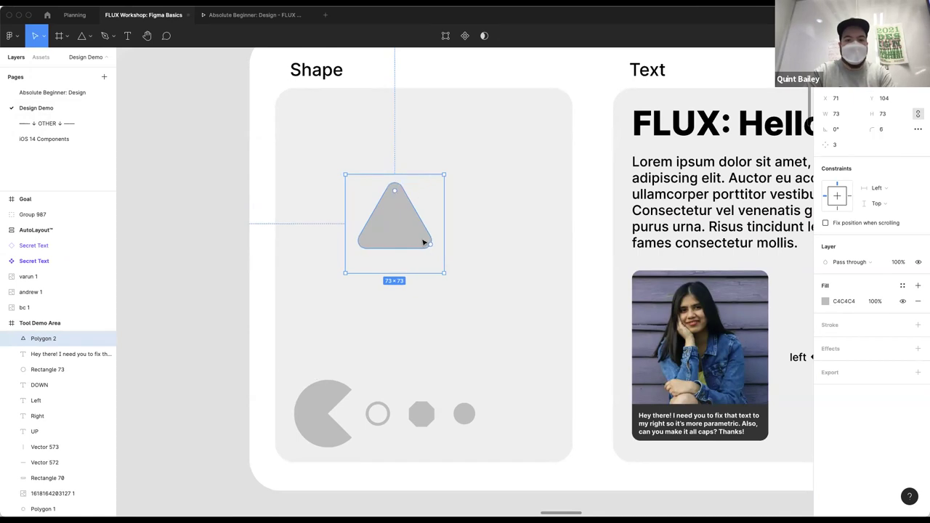
{"action": "left_click_drag", "start_coordinate": [827, 145], "coordinate": [852, 145]}
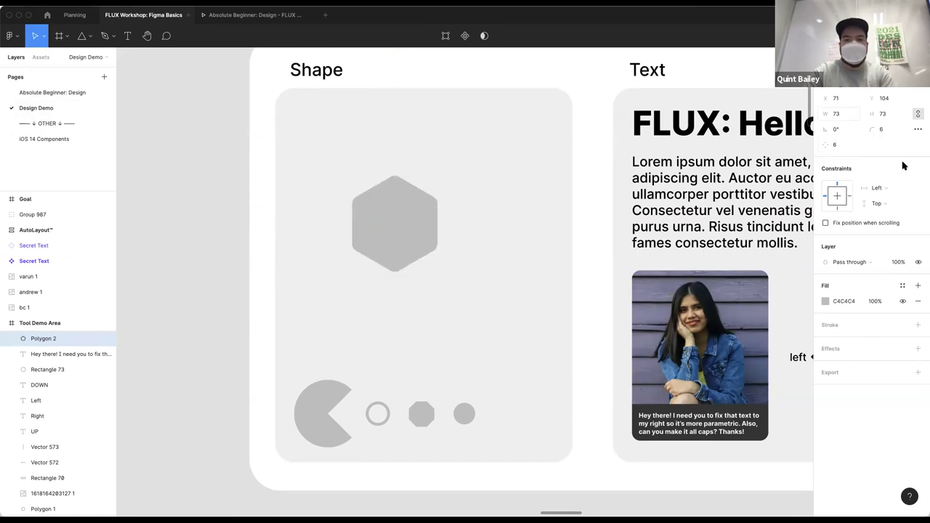
{"action": "key", "text": "Escape"}
{"action": "double_click", "coordinate": [375, 209]}
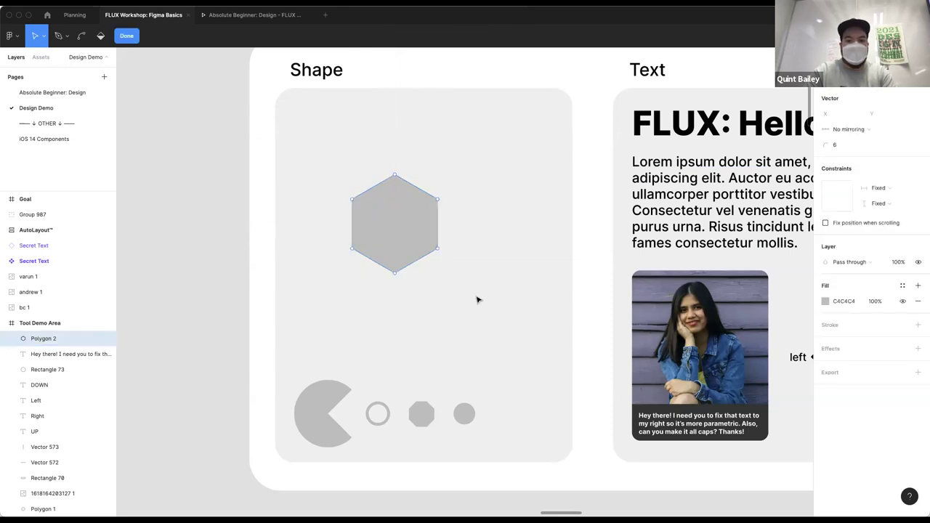
{"action": "key", "text": "Escape"}
{"action": "left_click_drag", "start_coordinate": [397, 233], "coordinate": [504, 233]}
- Draw an 8-point spiky star, then delete it together with the hexagon
{"action": "left_click", "coordinate": [89, 36]}
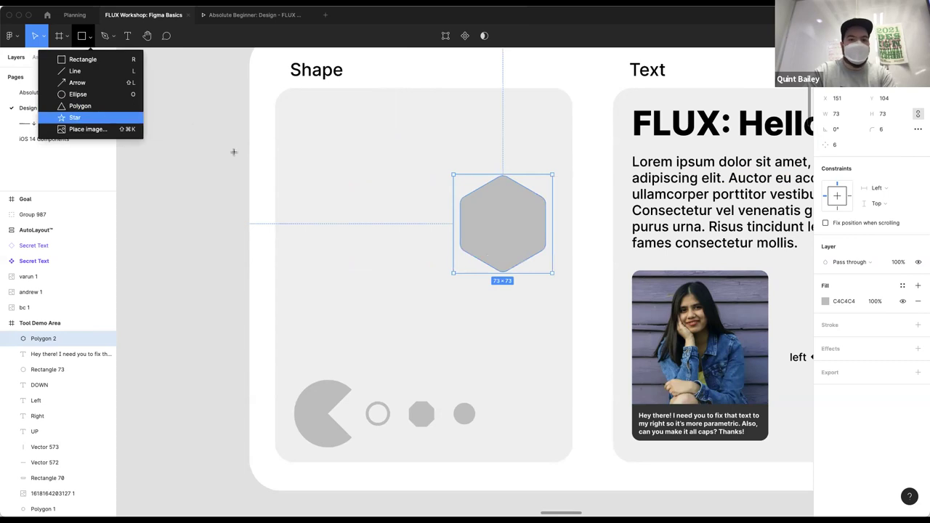
{"action": "left_click_drag", "start_coordinate": [311, 152], "coordinate": [382, 222]}
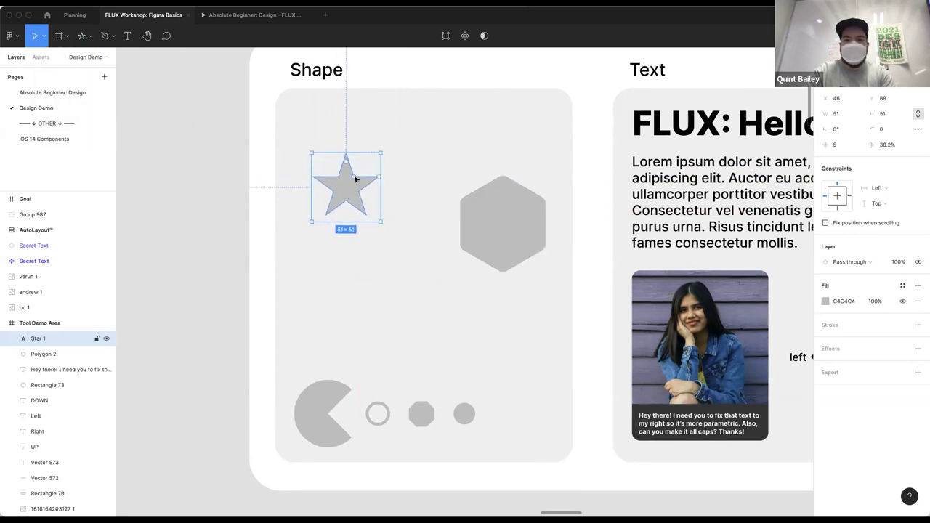
{"action": "left_click_drag", "start_coordinate": [828, 144], "coordinate": [9, 151]}
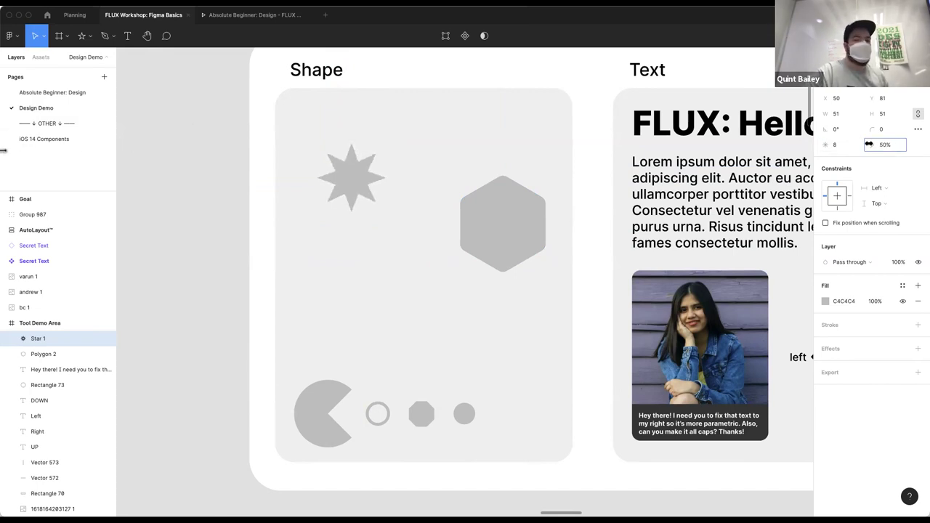
{"action": "left_click", "coordinate": [411, 178]}
{"action": "left_click", "coordinate": [336, 175]}
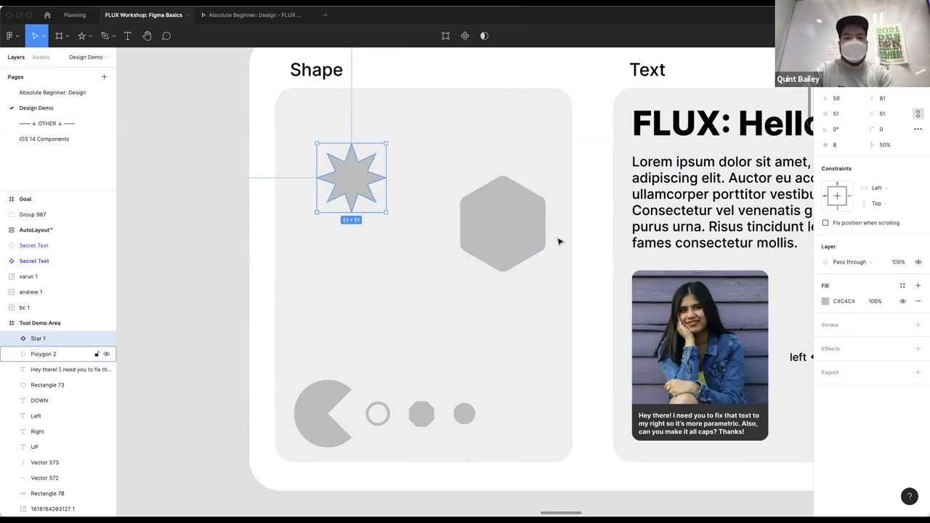
{"action": "left_click", "coordinate": [515, 230], "text": "shift"}
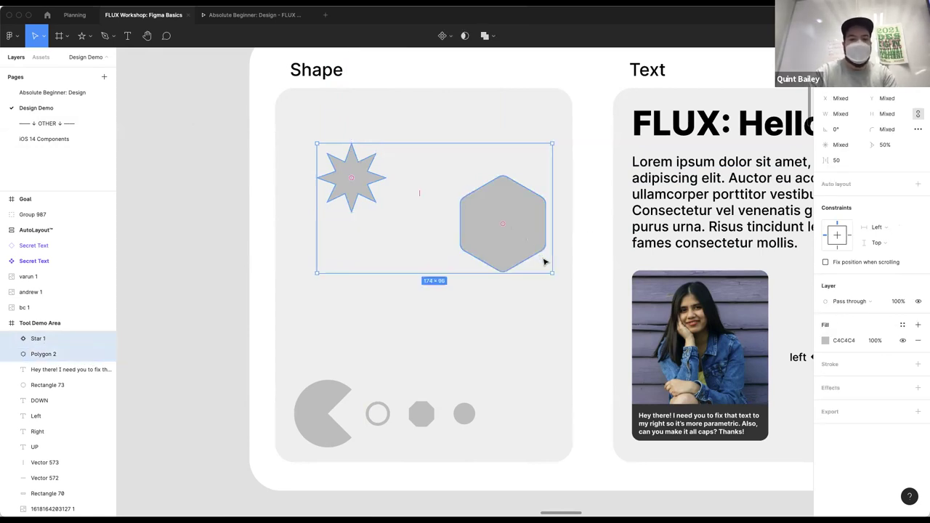
{"action": "key", "text": "BackSpace"}
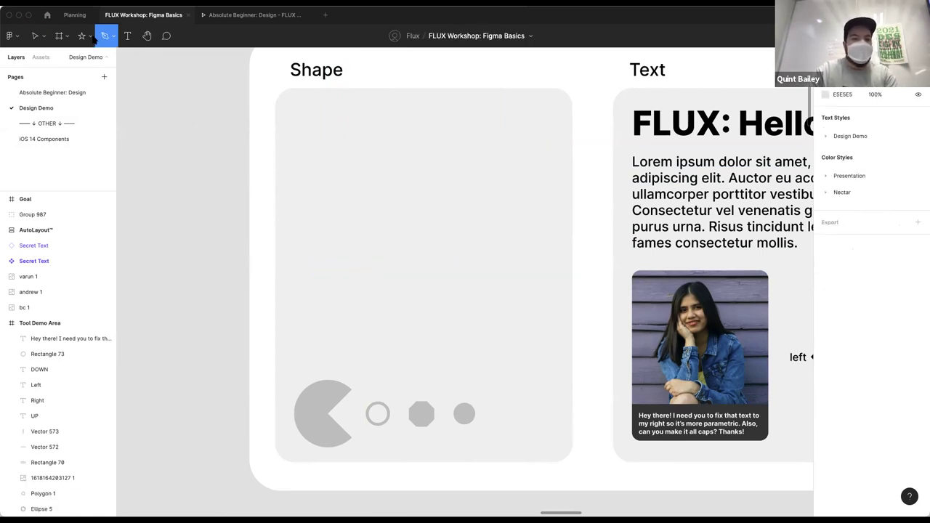
- Draw a 140×140 circle, cut it into an open arc, rotate it, then delete it
{"action": "left_click", "coordinate": [89, 35]}
{"action": "left_click", "coordinate": [69, 93]}
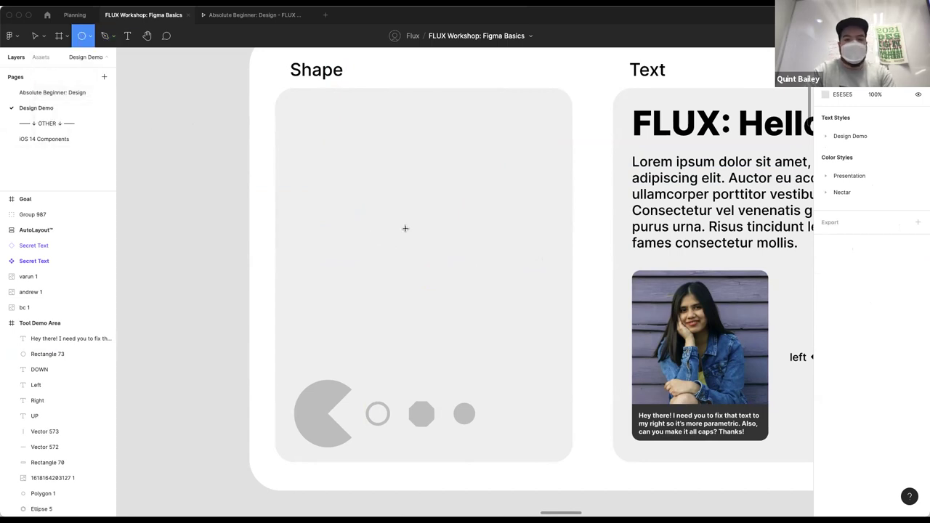
{"action": "left_click_drag", "start_coordinate": [309, 131], "coordinate": [498, 321]}
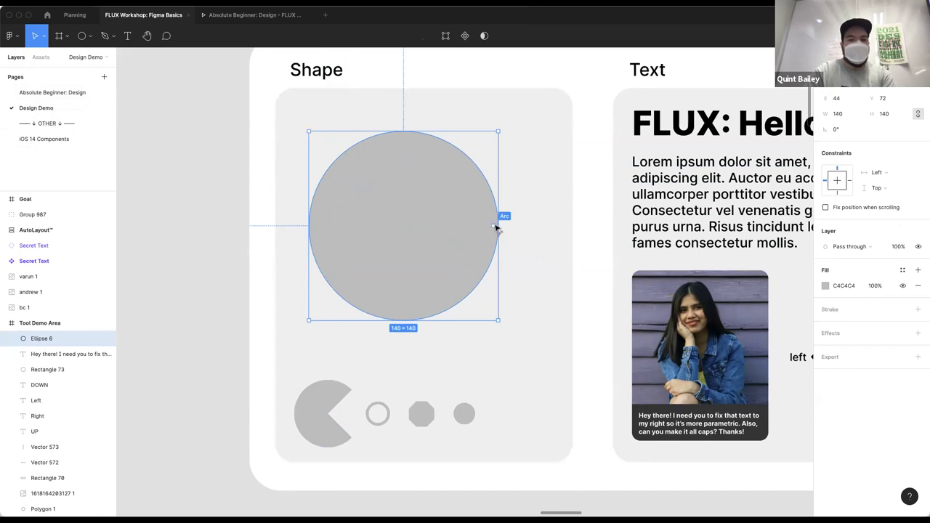
{"action": "left_click_drag", "start_coordinate": [494, 228], "coordinate": [335, 226]}
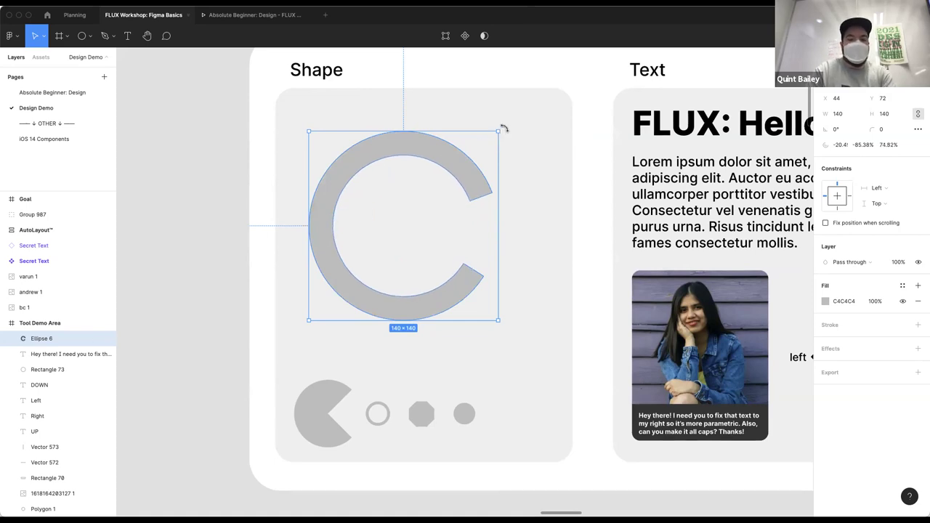
{"action": "left_click_drag", "start_coordinate": [502, 130], "coordinate": [441, 309]}
{"action": "left_click", "coordinate": [506, 282]}
{"action": "left_click", "coordinate": [411, 154]}
{"action": "left_click_drag", "start_coordinate": [421, 168], "coordinate": [455, 176]}
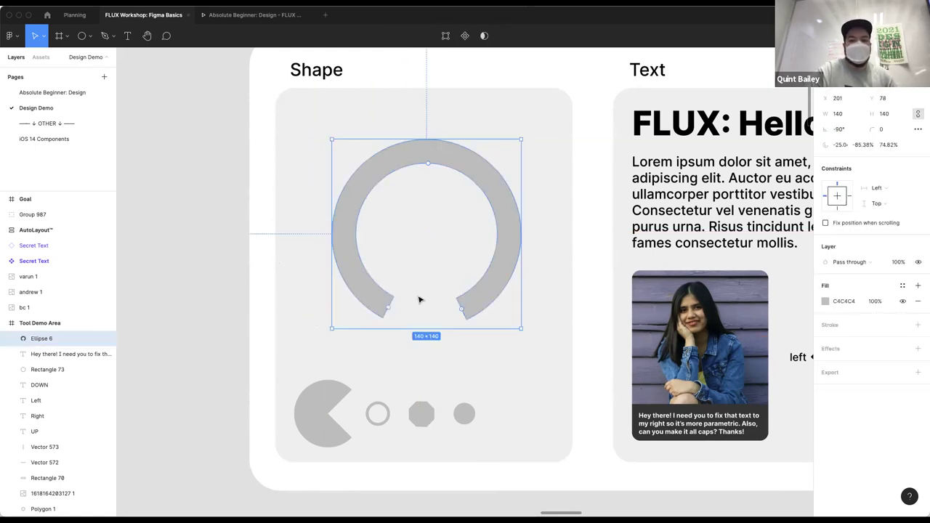
{"action": "key", "text": "Delete"}
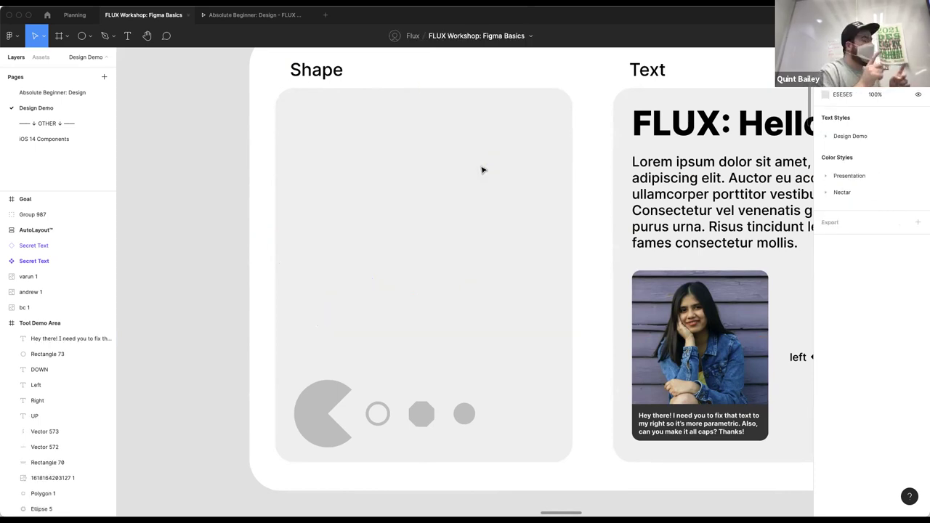
- Draw a new grey circle and place it near the Shape card's top-left corner
{"action": "key", "text": "o"}
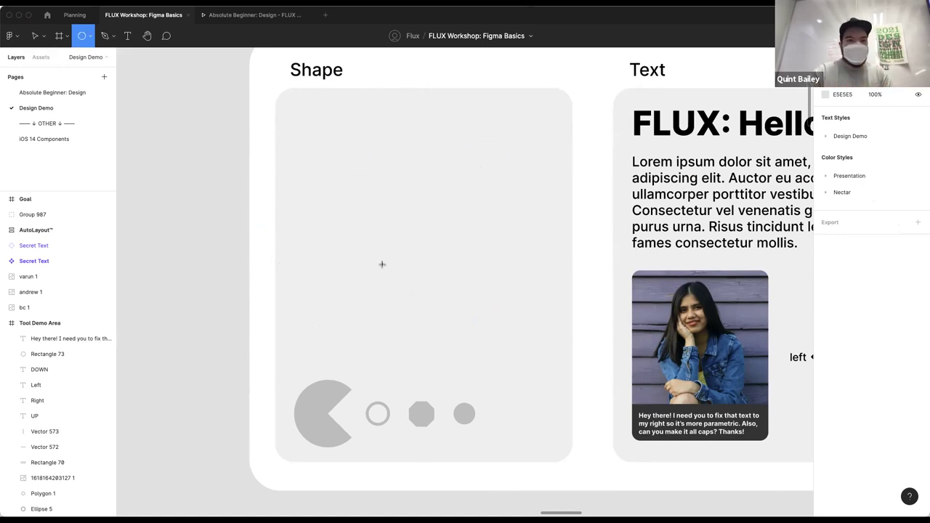
{"action": "mouse_move", "coordinate": [359, 189]}
{"action": "left_mouse_down"}
{"action": "mouse_move", "coordinate": [439, 269]}
{"action": "mouse_move", "coordinate": [334, 153]}
{"action": "left_mouse_up"}
{"action": "left_click", "coordinate": [175, 155]}
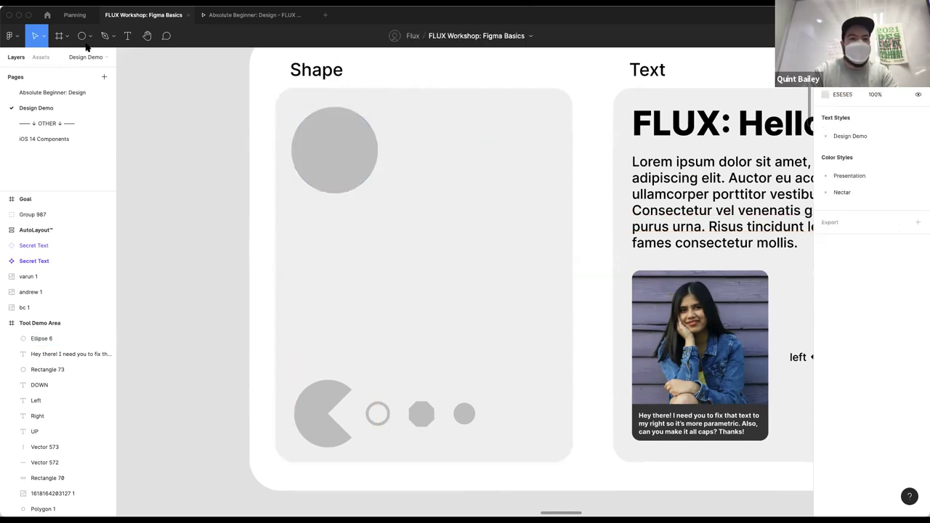
- Sketch a freehand black loop with the Pencil beside the grey circle
{"action": "left_click", "coordinate": [104, 35]}
{"action": "left_click", "coordinate": [90, 36]}
{"action": "left_click", "coordinate": [82, 59]}
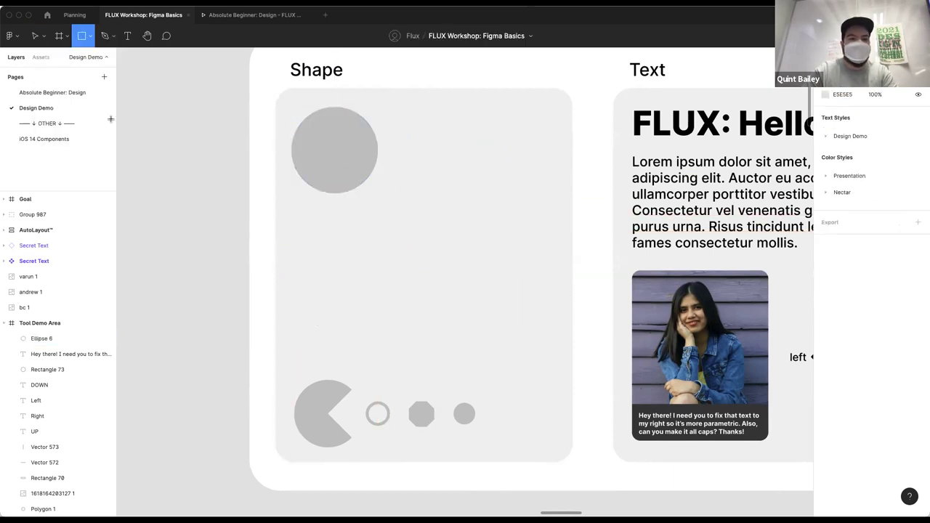
{"action": "left_click", "coordinate": [90, 36]}
{"action": "left_click", "coordinate": [86, 95]}
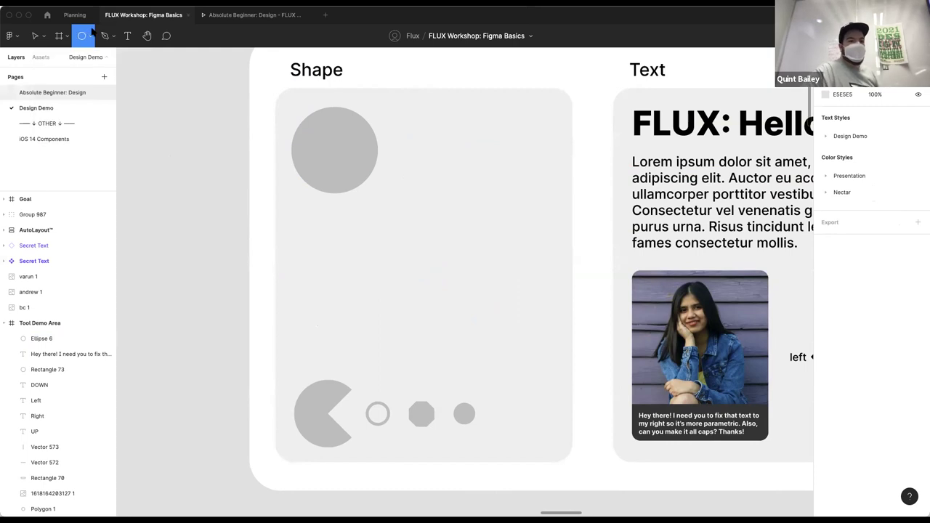
{"action": "left_click", "coordinate": [90, 35]}
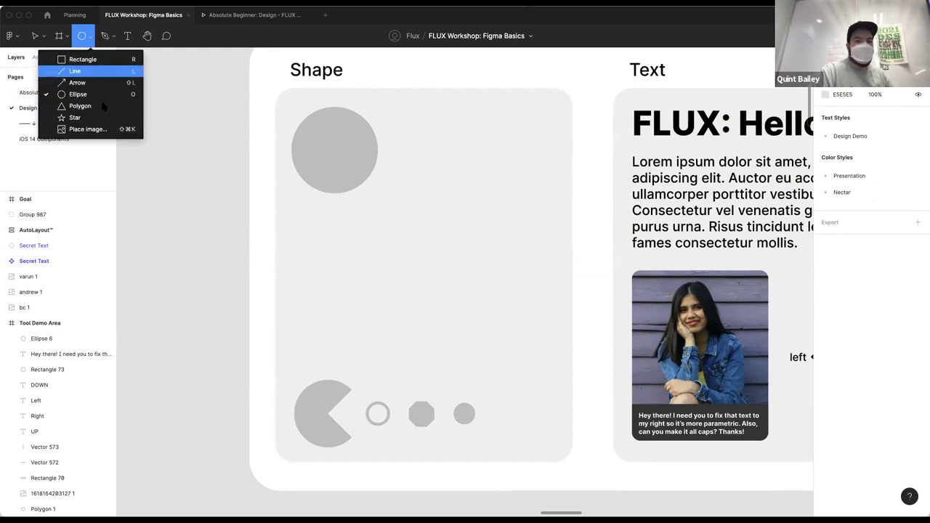
{"action": "left_click", "coordinate": [113, 36]}
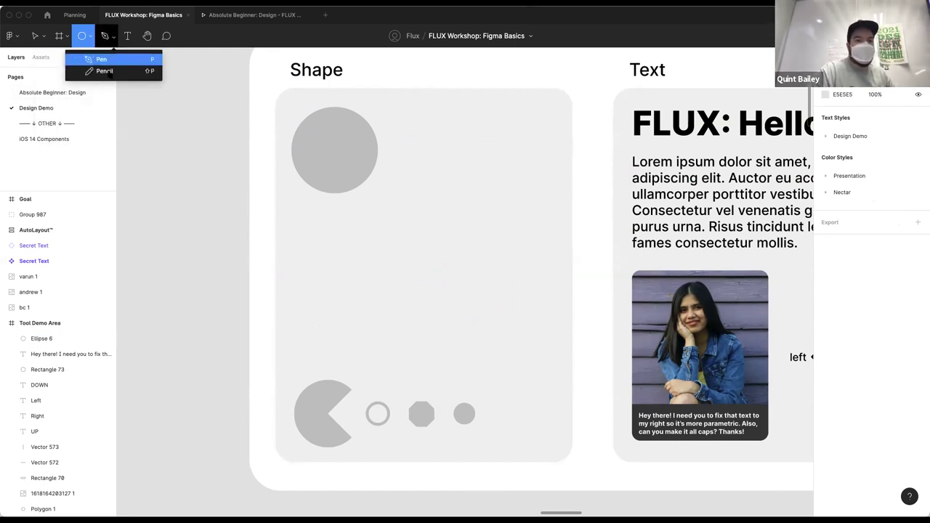
{"action": "left_click", "coordinate": [116, 71]}
{"action": "mouse_move", "coordinate": [463, 114]}
{"action": "left_mouse_down"}
{"action": "mouse_move", "coordinate": [447, 127]}
{"action": "mouse_move", "coordinate": [508, 155]}
{"action": "mouse_move", "coordinate": [459, 114]}
{"action": "left_mouse_up"}
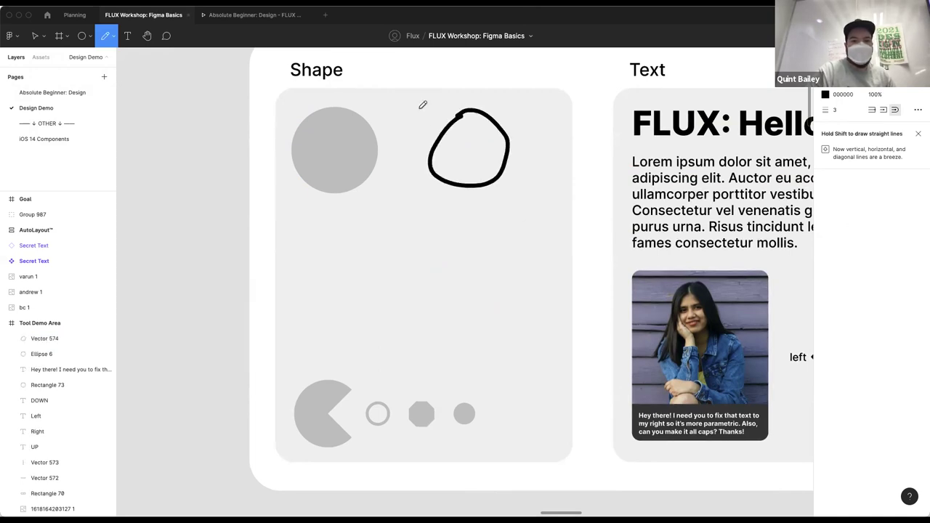
- Draw a 62×62 grey square below the circle and loop
{"action": "left_click", "coordinate": [88, 36]}
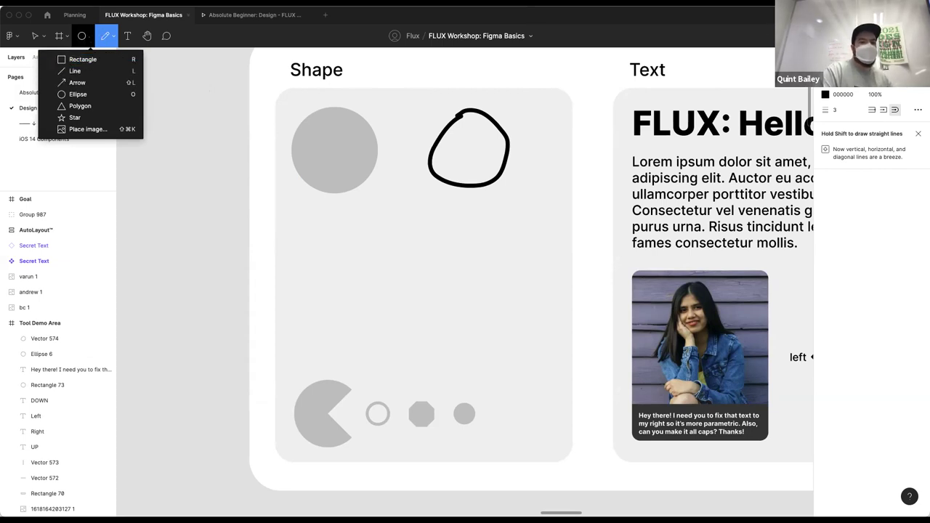
{"action": "left_click", "coordinate": [90, 36]}
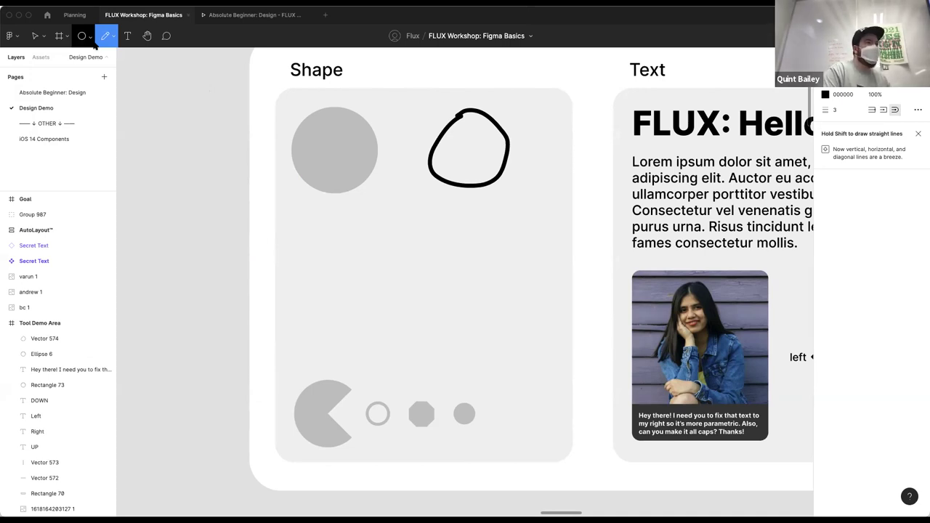
{"action": "left_click", "coordinate": [90, 36]}
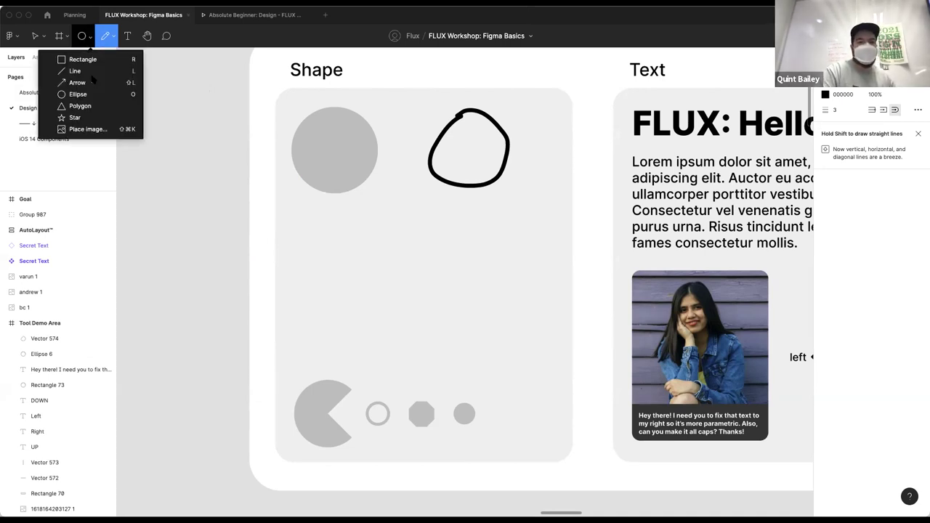
{"action": "left_click", "coordinate": [72, 58]}
{"action": "mouse_move", "coordinate": [356, 280]}
{"action": "left_mouse_down"}
{"action": "mouse_move", "coordinate": [409, 329]}
{"action": "mouse_move", "coordinate": [409, 321]}
{"action": "left_mouse_up"}
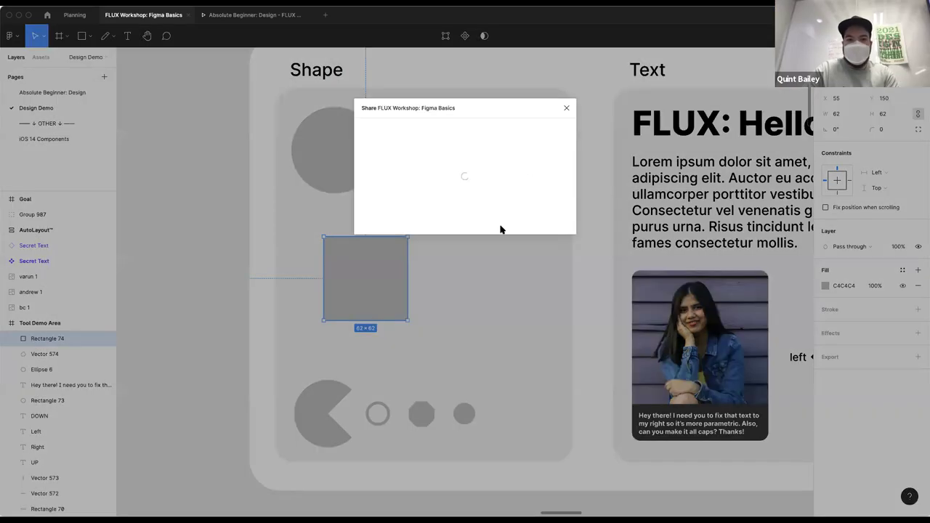
- Copy the file's share link, review invitee permissions, and close the sharing dialog
{"action": "left_click", "coordinate": [380, 222]}
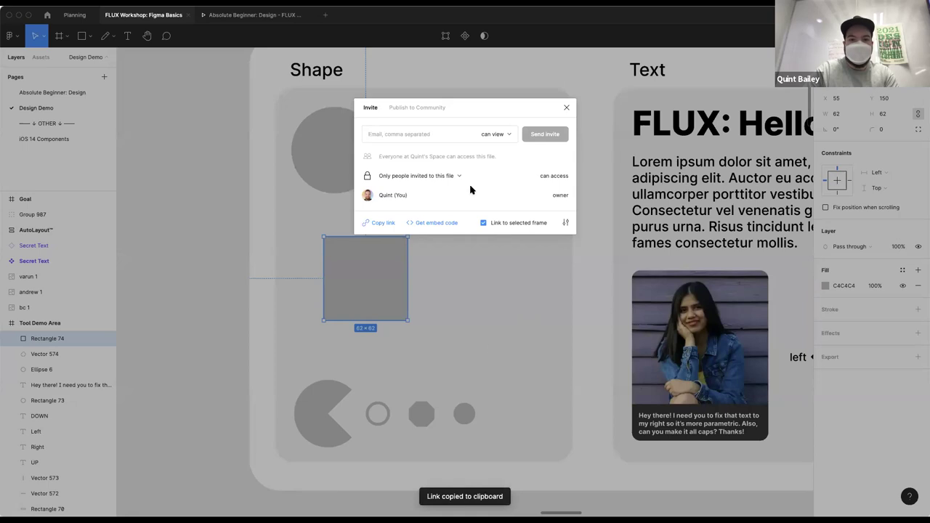
{"action": "left_click", "coordinate": [500, 138]}
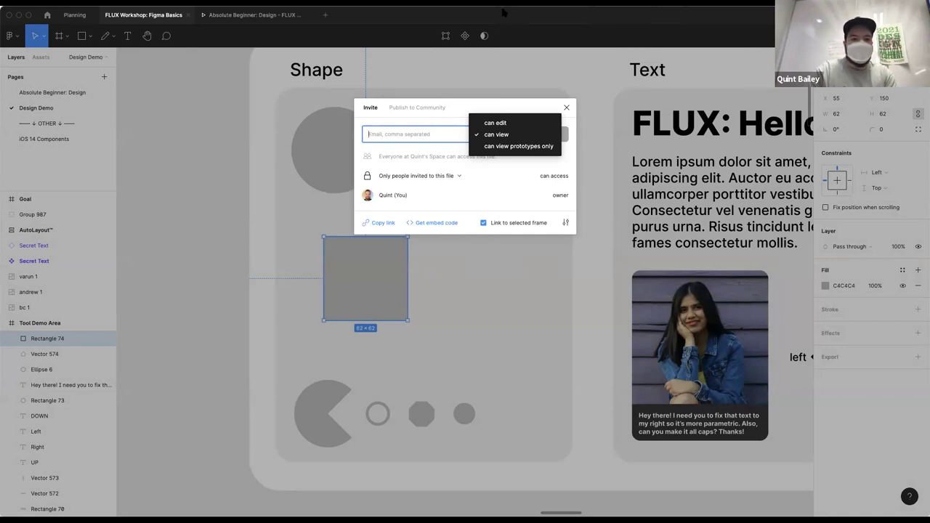
{"action": "left_click", "coordinate": [545, 108]}
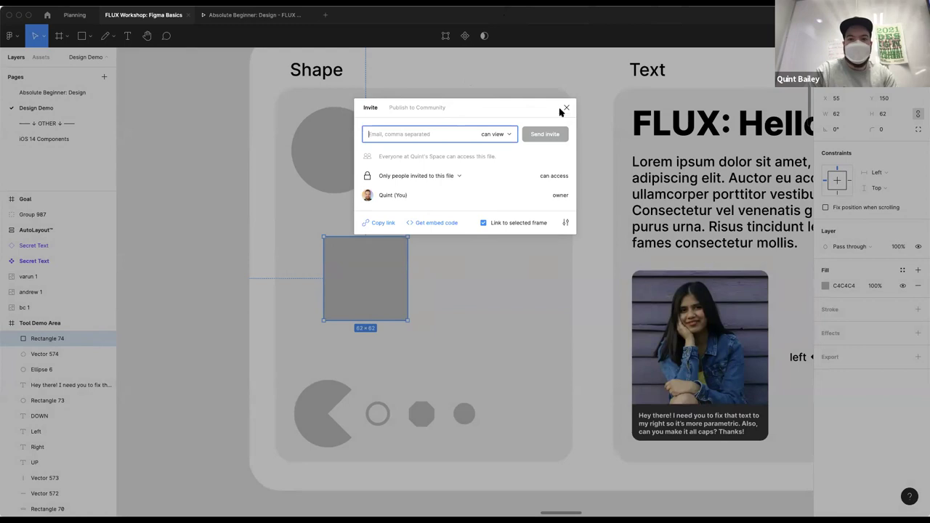
{"action": "left_click", "coordinate": [406, 290]}
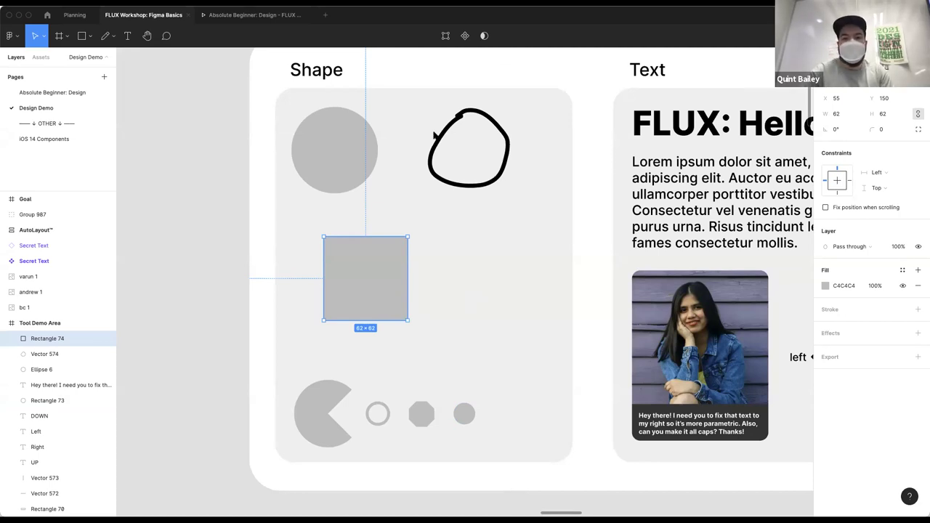
{"action": "left_click", "coordinate": [872, 35]}
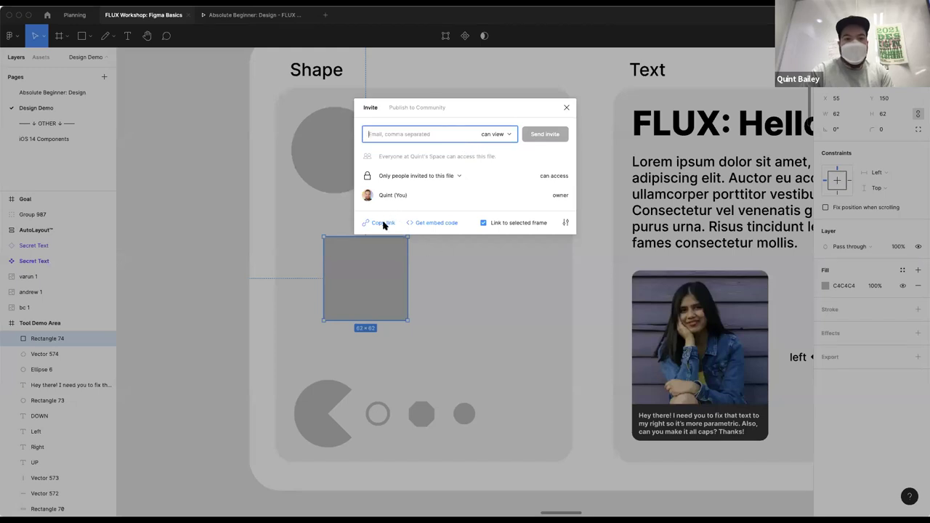
{"action": "left_click", "coordinate": [567, 109]}
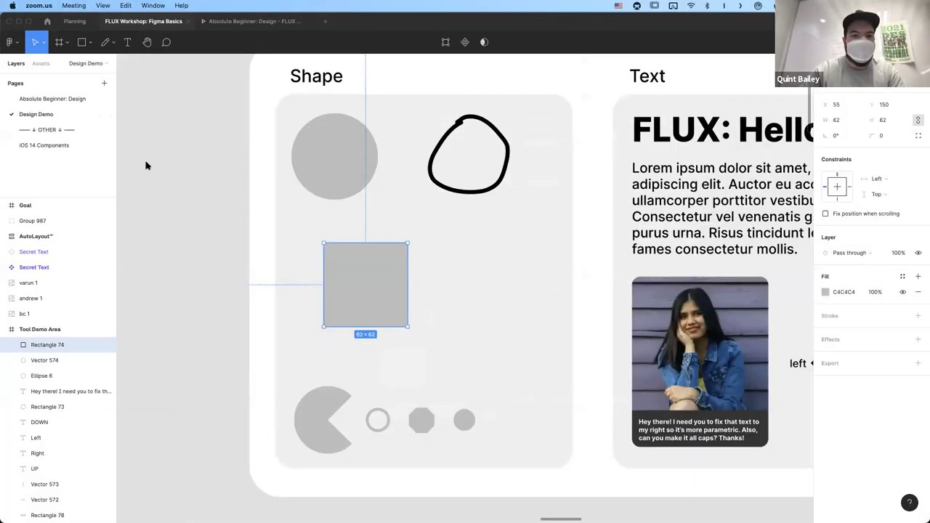
{"action": "left_click", "coordinate": [494, 271]}
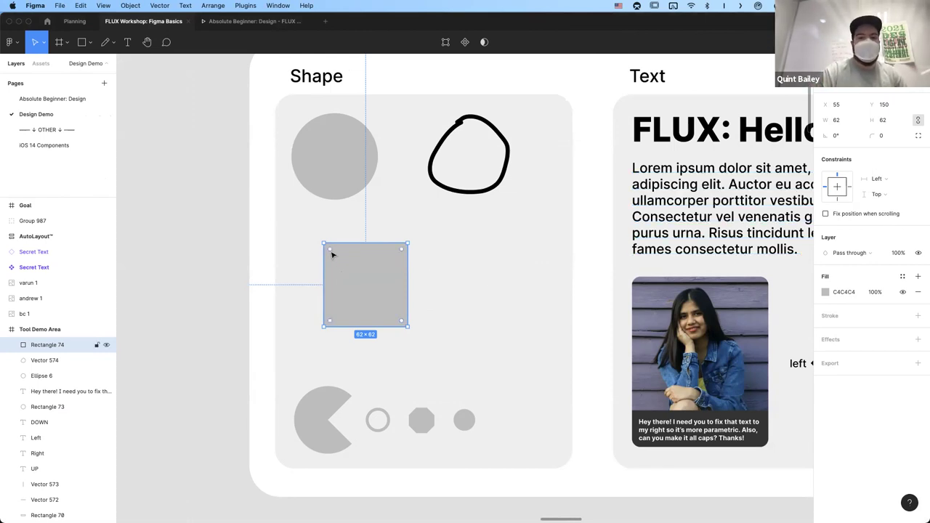
- Round the square's corners fully into a circle and shift it slightly left
{"action": "left_click_drag", "start_coordinate": [332, 251], "coordinate": [367, 302]}
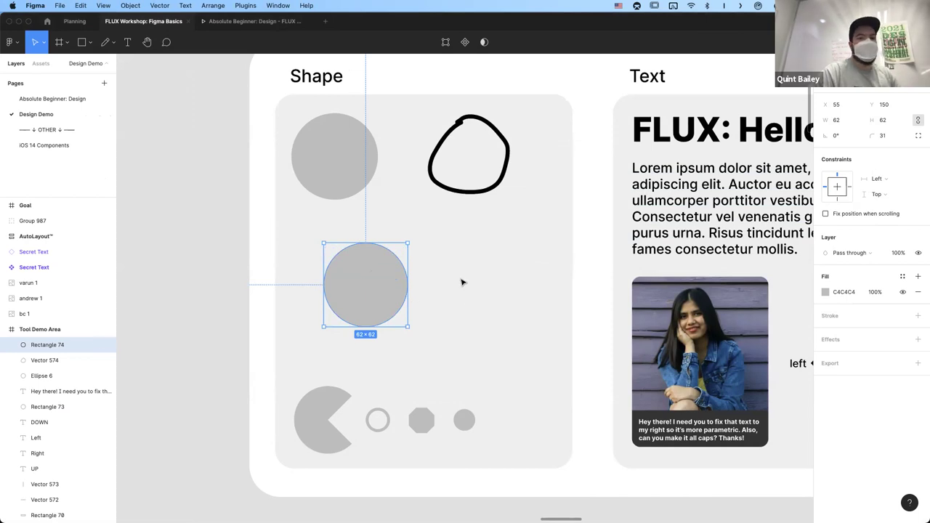
{"action": "key", "text": "Escape"}
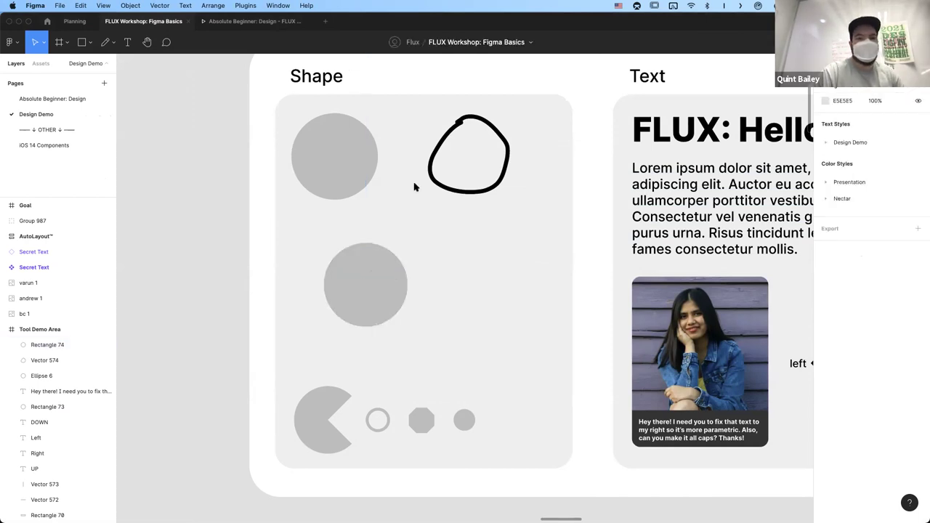
{"action": "left_click", "coordinate": [371, 280]}
{"action": "left_click_drag", "start_coordinate": [365, 287], "coordinate": [348, 286]}
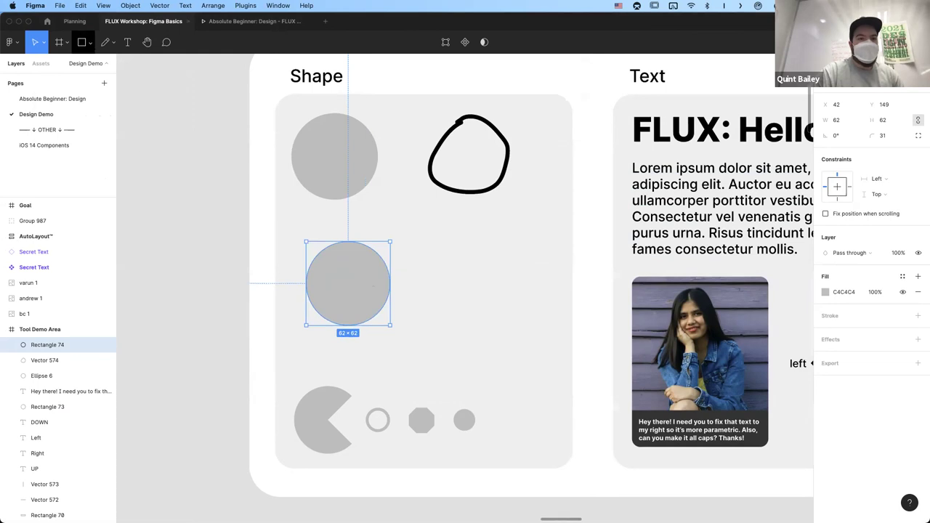
- Draw a 103×103 star and set it to 100% ratio with 28 points
{"action": "left_click", "coordinate": [89, 42]}
{"action": "left_click", "coordinate": [91, 123]}
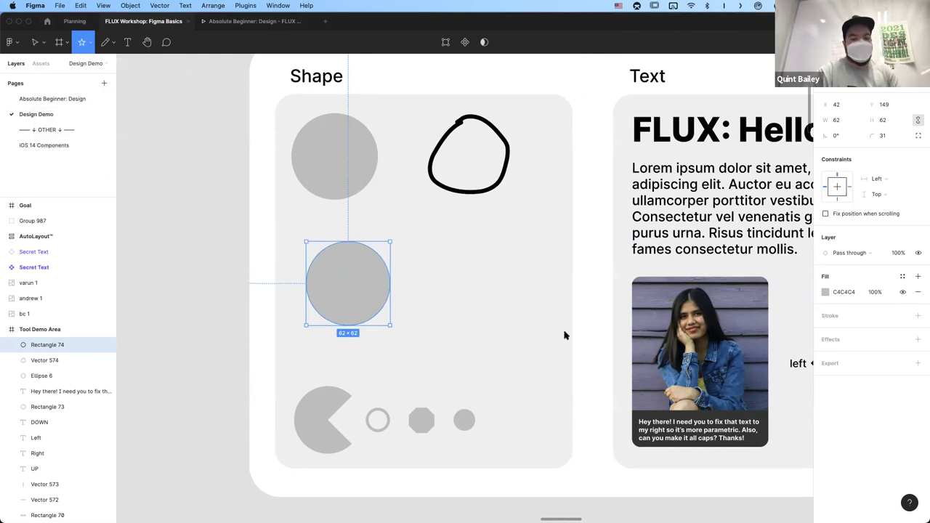
{"action": "left_click_drag", "start_coordinate": [439, 248], "coordinate": [579, 387]}
{"action": "left_click_drag", "start_coordinate": [535, 329], "coordinate": [490, 276]}
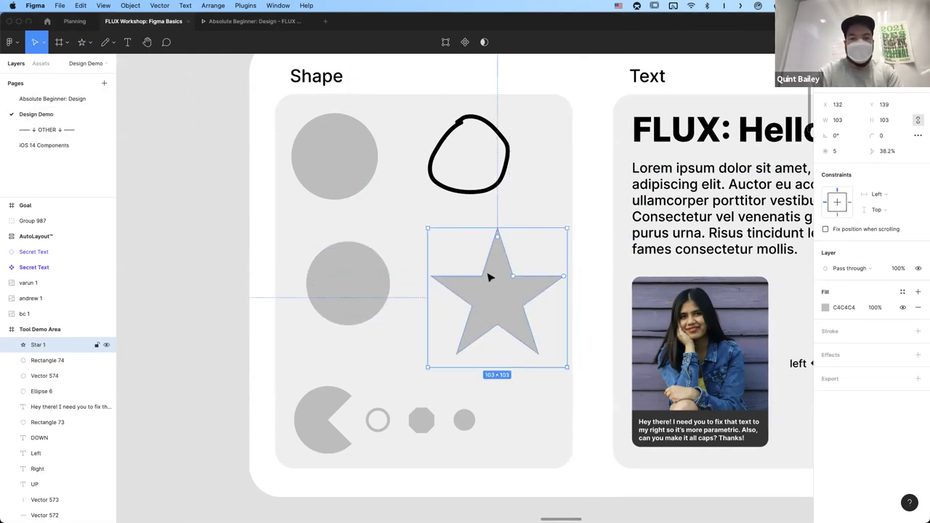
{"action": "key", "text": "Delete"}
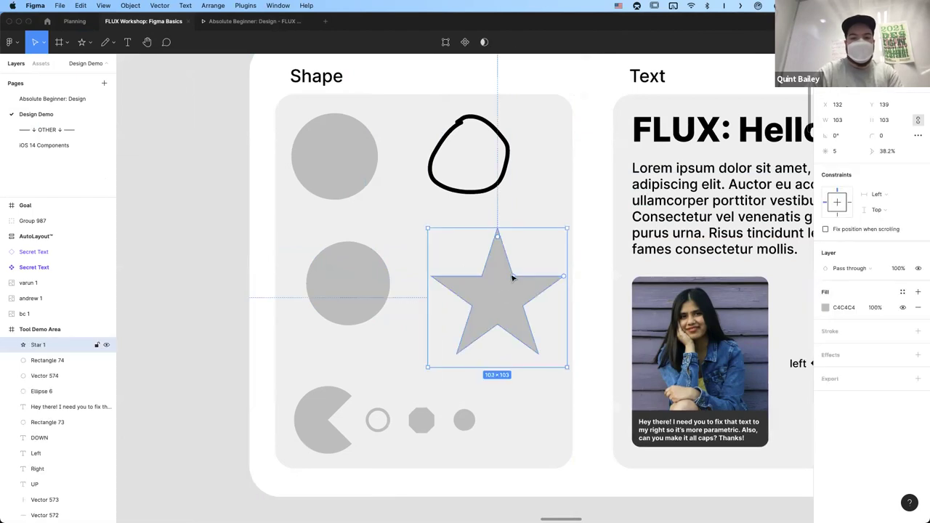
{"action": "left_click_drag", "start_coordinate": [512, 277], "coordinate": [568, 207]}
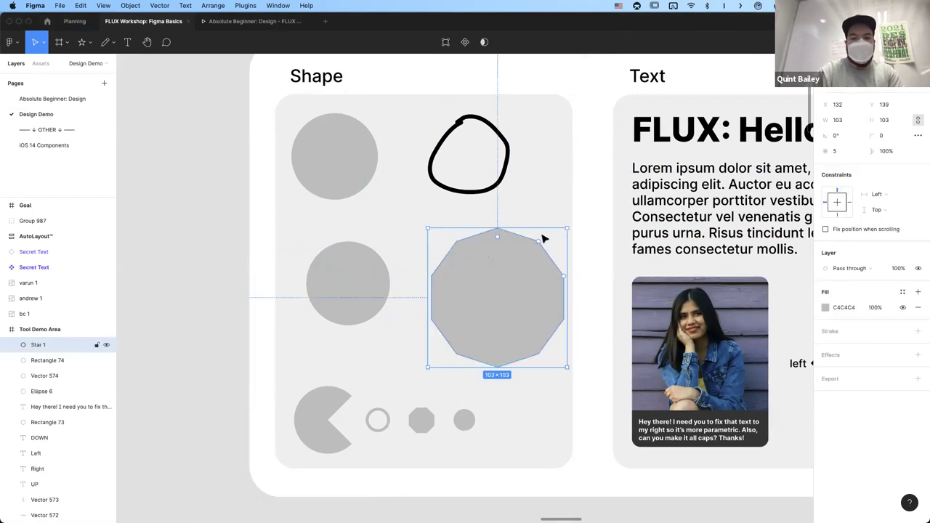
{"action": "left_click_drag", "start_coordinate": [501, 240], "coordinate": [550, 220]}
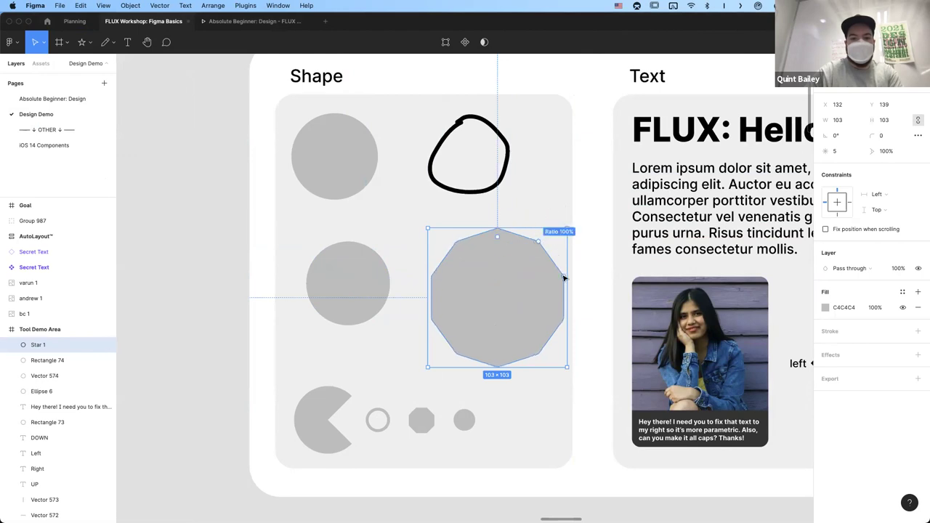
{"action": "left_click_drag", "start_coordinate": [563, 278], "coordinate": [512, 234]}
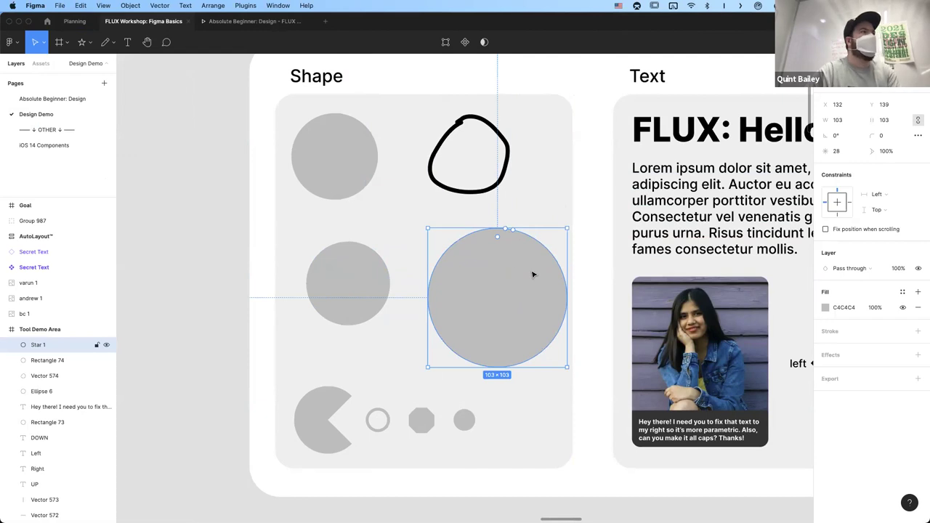
{"action": "left_click", "coordinate": [544, 185]}
- Draw a triangle beside the top-left circle and round it into a small circle
{"action": "left_click", "coordinate": [92, 45]}
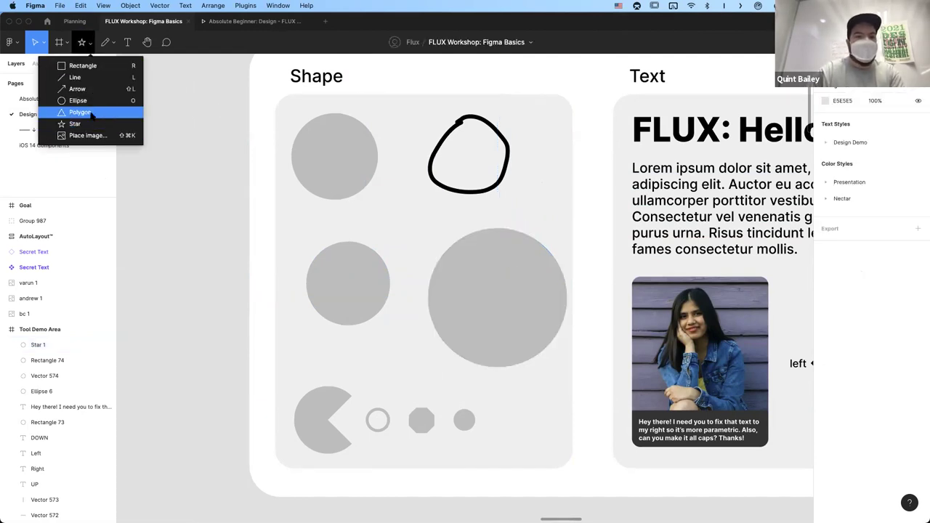
{"action": "left_click", "coordinate": [80, 112]}
{"action": "mouse_move", "coordinate": [397, 211]}
{"action": "left_mouse_down"}
{"action": "mouse_move", "coordinate": [407, 245]}
{"action": "mouse_move", "coordinate": [443, 254]}
{"action": "left_mouse_up"}
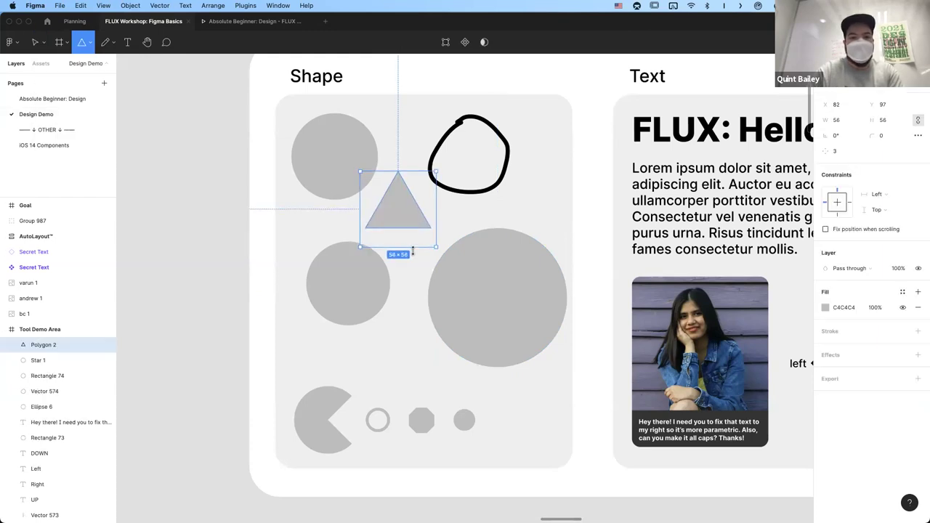
{"action": "left_click_drag", "start_coordinate": [397, 195], "coordinate": [399, 245]}
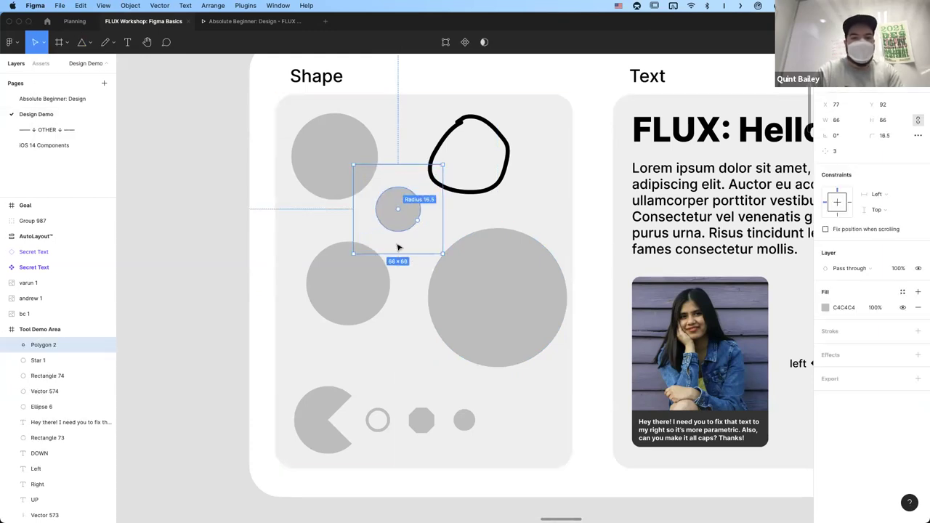
{"action": "left_click", "coordinate": [407, 320]}
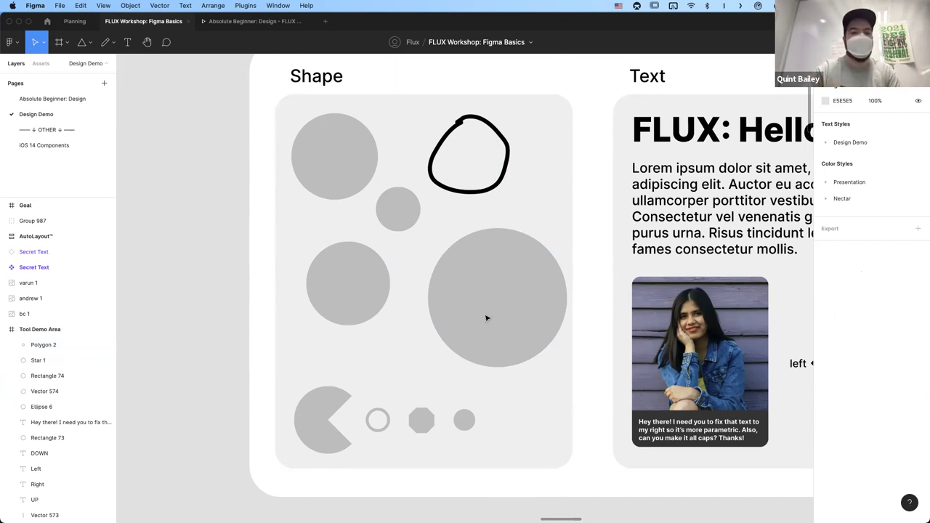
- Select the five upper shapes together and delete them
{"action": "left_click_drag", "start_coordinate": [450, 315], "coordinate": [383, 328]}
{"action": "left_click", "coordinate": [368, 278]}
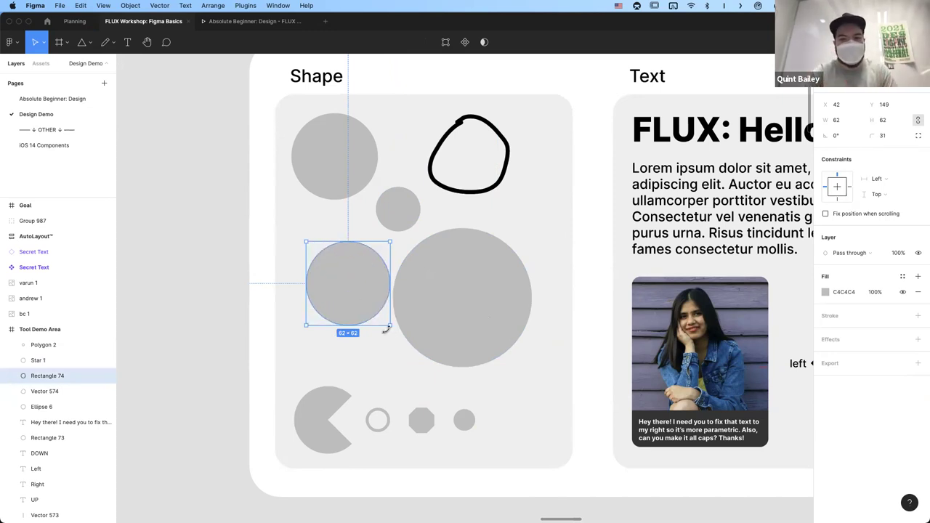
{"action": "left_click", "coordinate": [550, 212]}
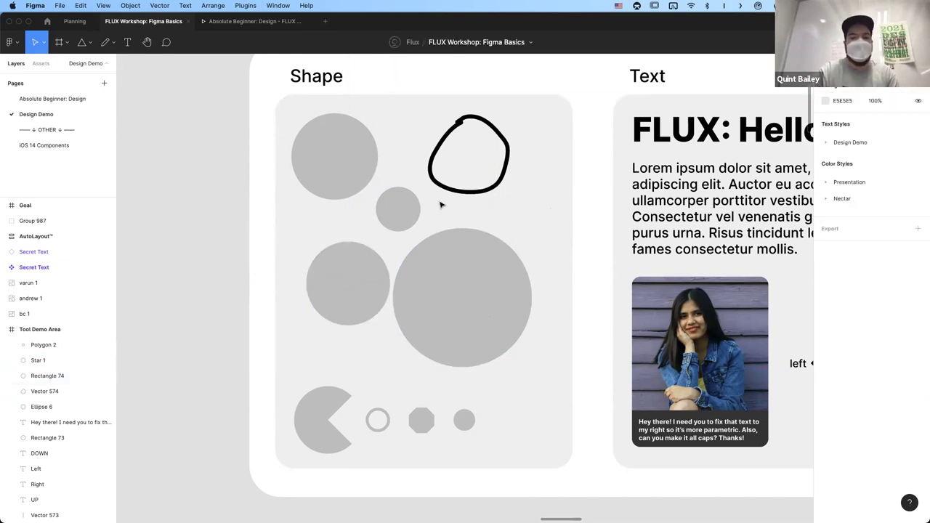
{"action": "left_click", "coordinate": [443, 256]}
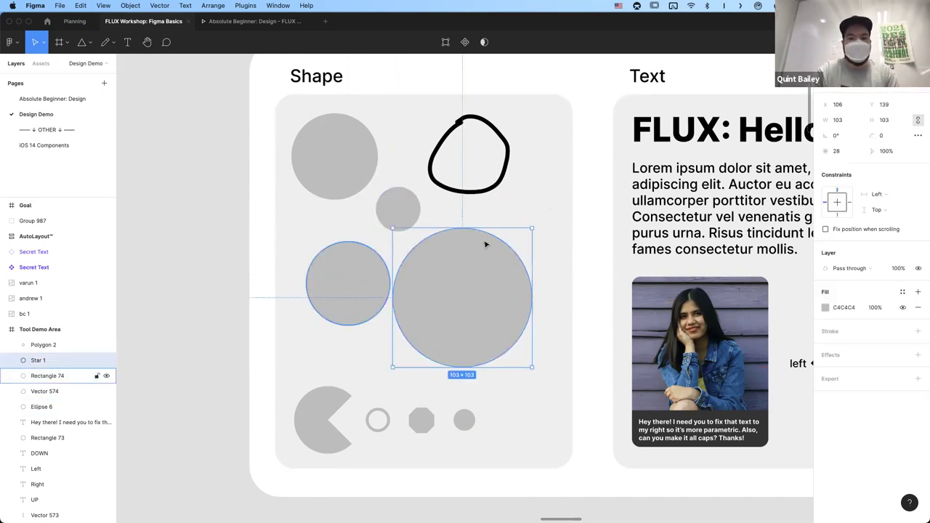
{"action": "left_click_drag", "start_coordinate": [266, 147], "coordinate": [505, 359]}
{"action": "key", "text": "BackSpace"}
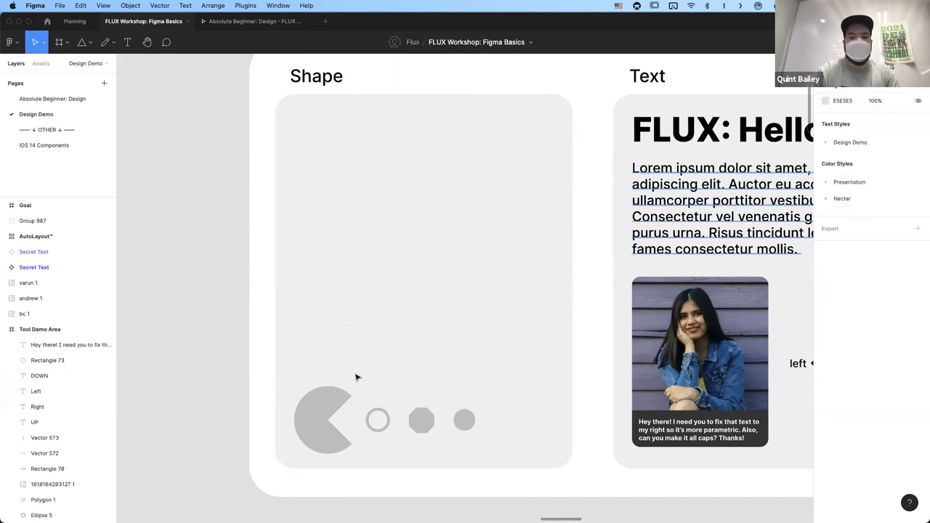
- Move the small octagon up into the empty Shape area and set its rotation to 0°
{"action": "left_click", "coordinate": [317, 411]}
{"action": "left_click_drag", "start_coordinate": [414, 419], "coordinate": [727, 251]}
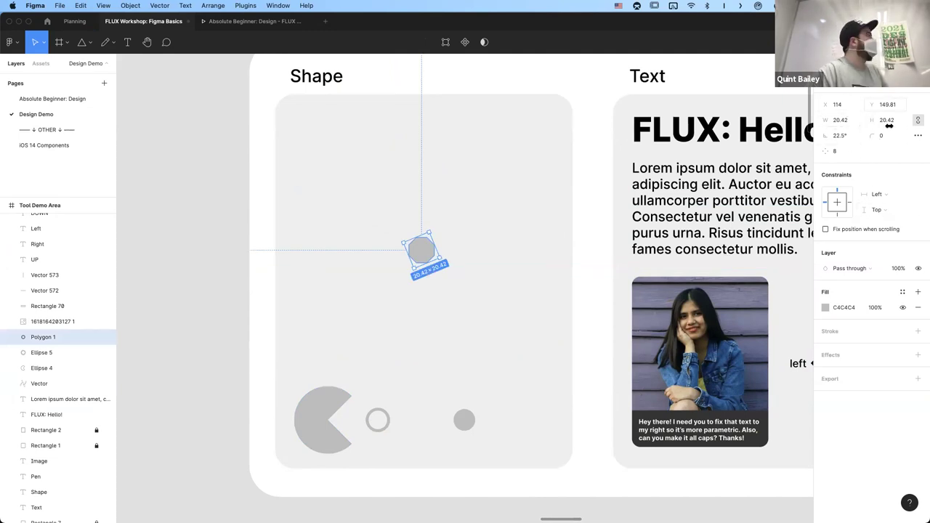
{"action": "left_click", "coordinate": [848, 137]}
{"action": "type", "text": "0"}
{"action": "key", "text": "Return"}
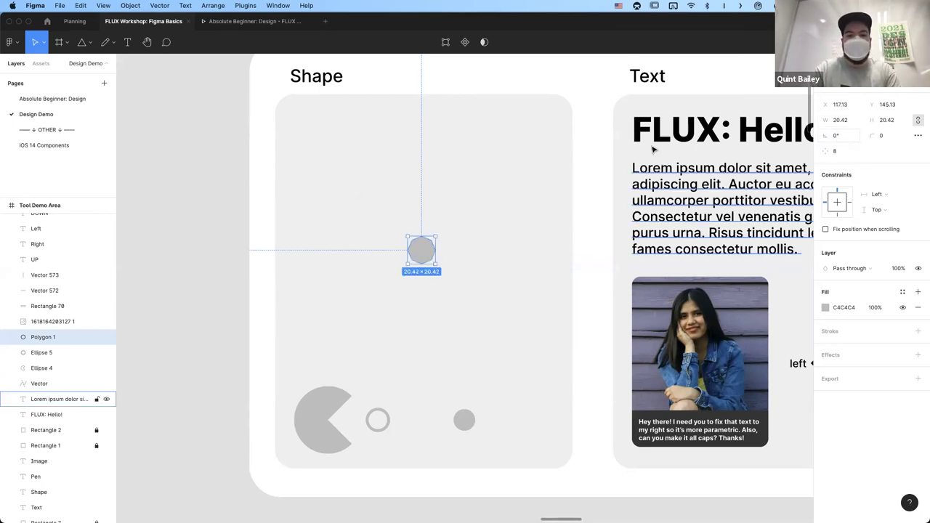
{"action": "left_click", "coordinate": [420, 273]}
{"action": "scroll", "coordinate": [435, 232], "scroll_direction": "up", "scroll_amount": 10}
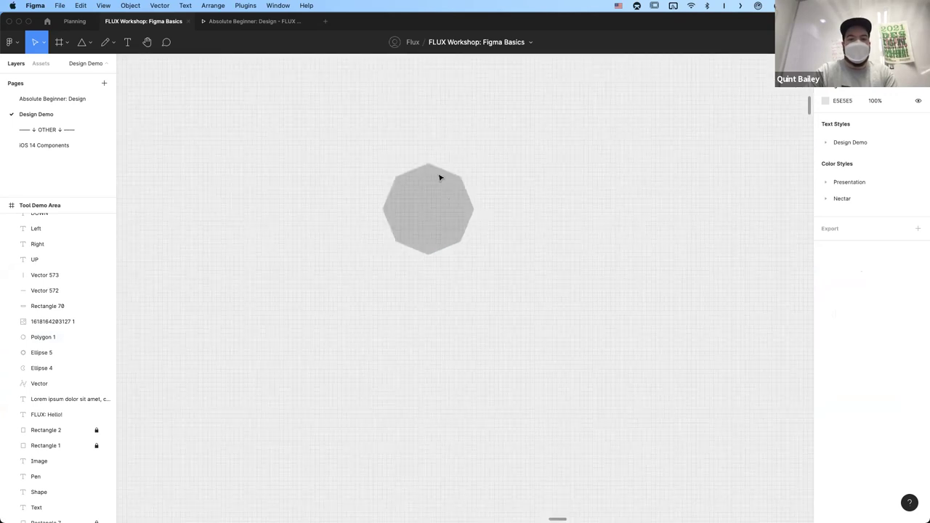
- Rotate the octagon to 22.5° using 360/2/8, then drag-rotate it to 15°
{"action": "left_click", "coordinate": [413, 263]}
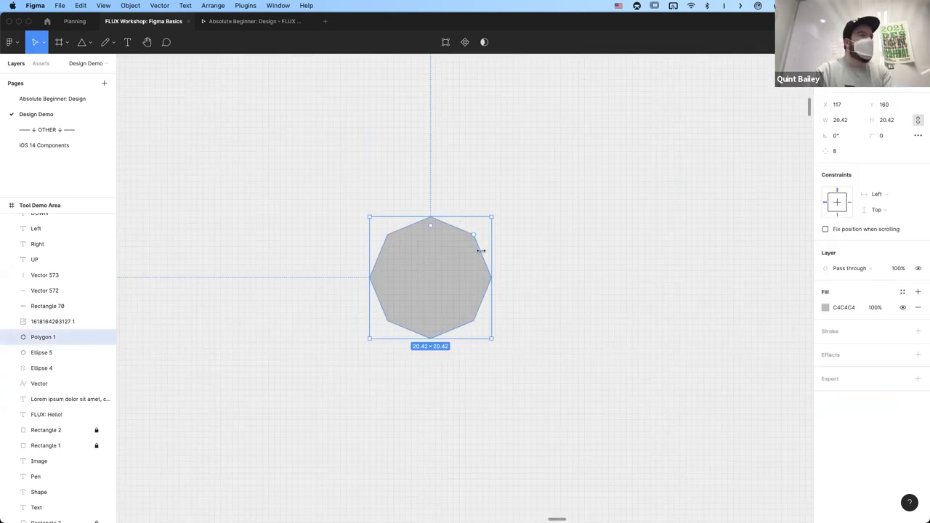
{"action": "left_click", "coordinate": [845, 136]}
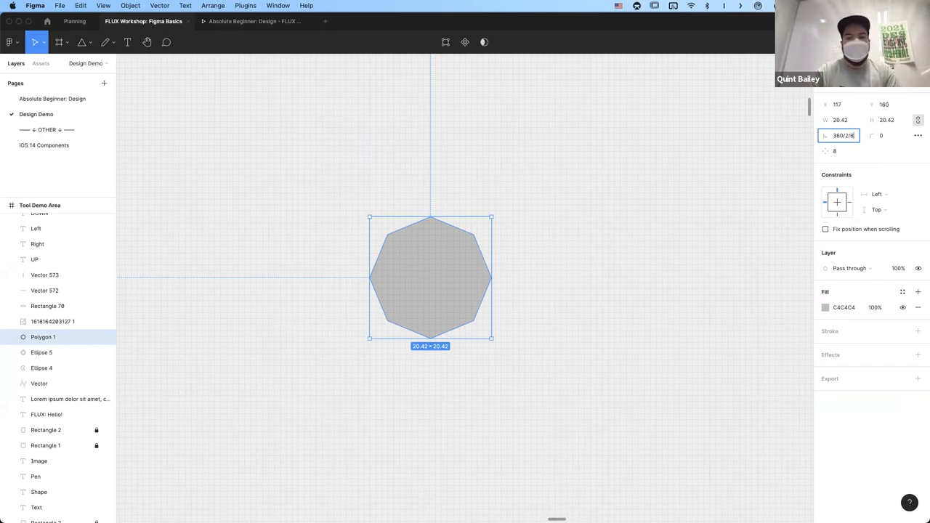
{"action": "key", "text": "Return"}
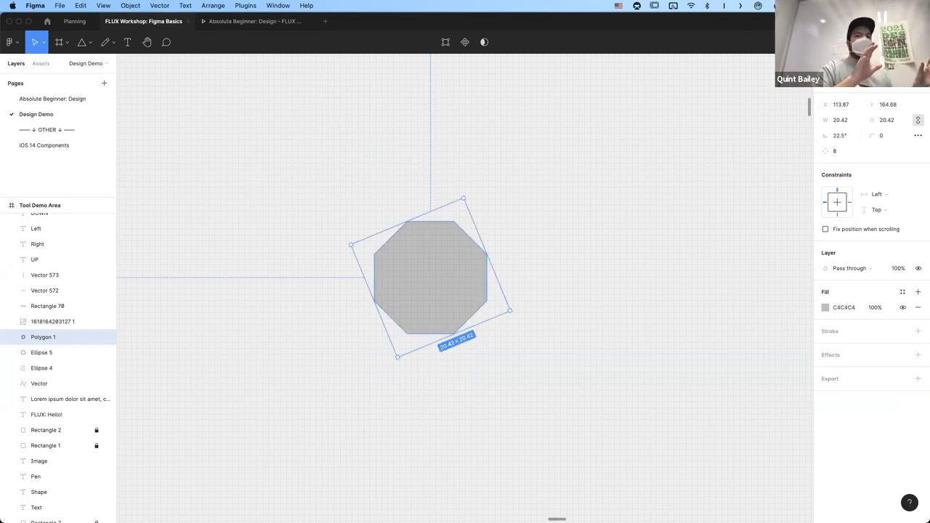
{"action": "left_click", "coordinate": [841, 136]}
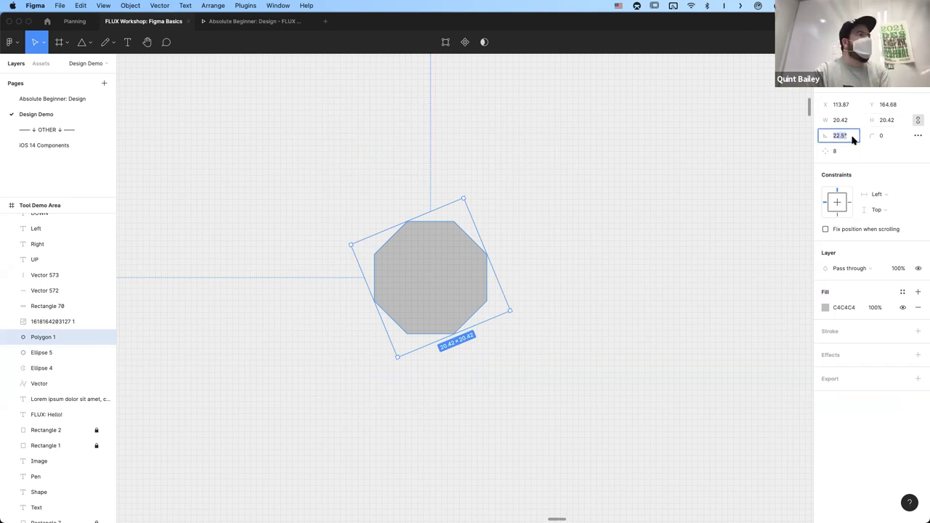
{"action": "left_click", "coordinate": [471, 201]}
{"action": "left_click", "coordinate": [453, 231]}
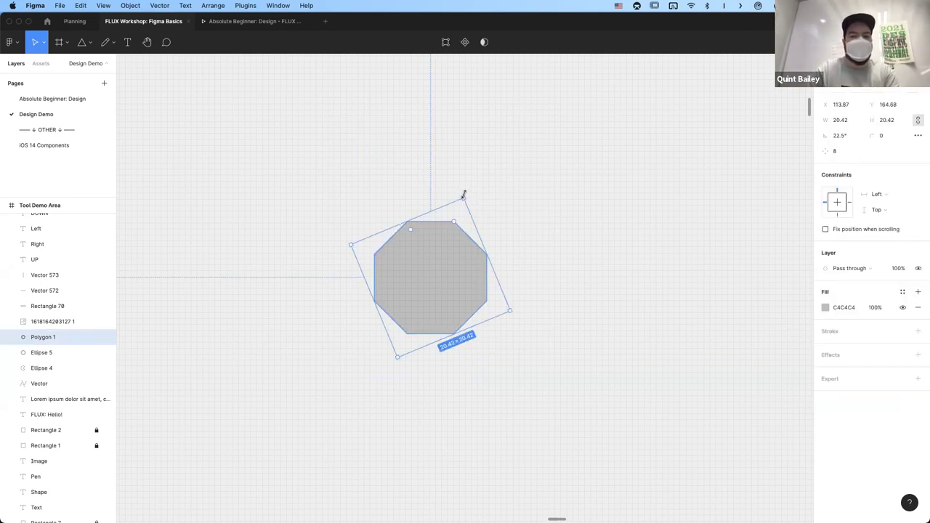
{"action": "mouse_move", "coordinate": [475, 193]}
{"action": "left_mouse_down"}
{"action": "mouse_move", "coordinate": [504, 213]}
{"action": "mouse_move", "coordinate": [465, 174]}
{"action": "mouse_move", "coordinate": [488, 187]}
{"action": "left_mouse_up"}
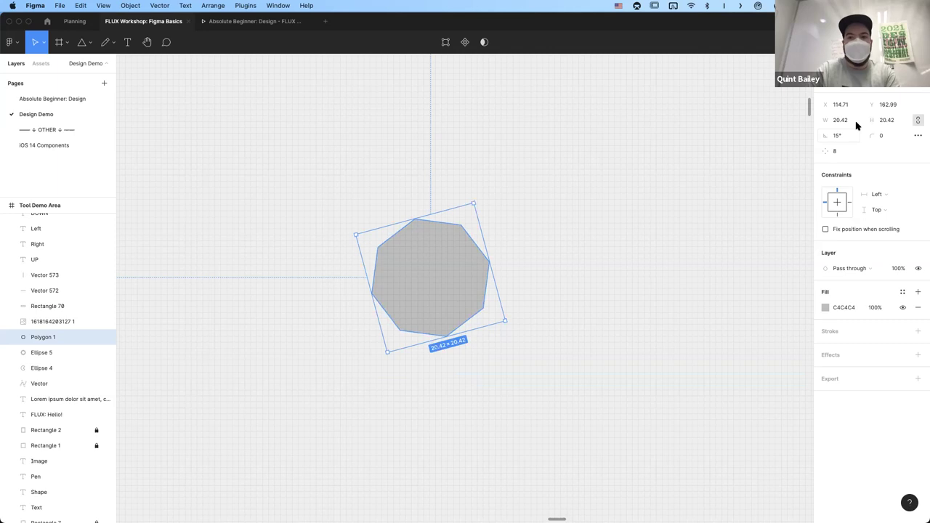
- Multiply the octagon's width by 0.8, shrinking it to 16.34 × 16.34
{"action": "left_click", "coordinate": [855, 122]}
{"action": "key", "text": "Right"}
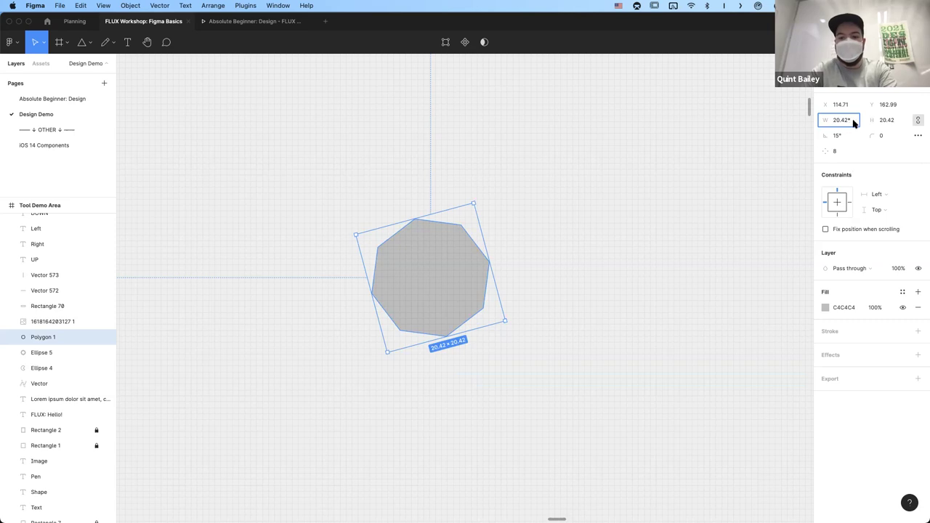
{"action": "type", "text": "0.8"}
{"action": "key", "text": "Return"}
{"action": "key", "text": "Escape"}
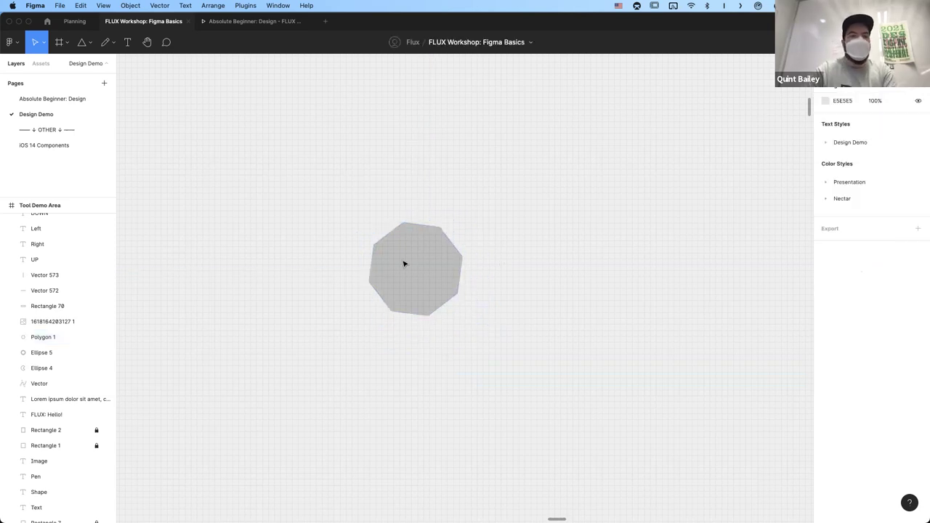
{"action": "left_click", "coordinate": [416, 269]}
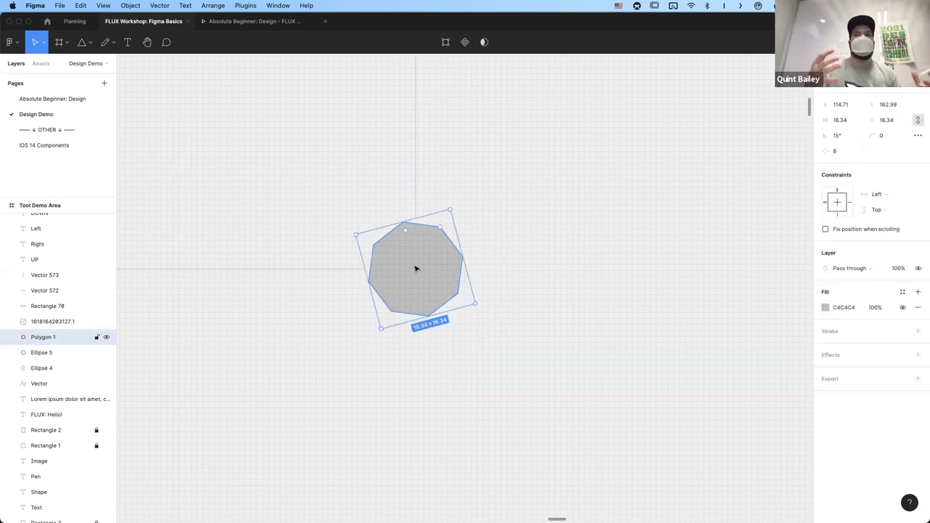
{"action": "key", "text": "Escape"}
{"action": "left_click", "coordinate": [424, 254]}
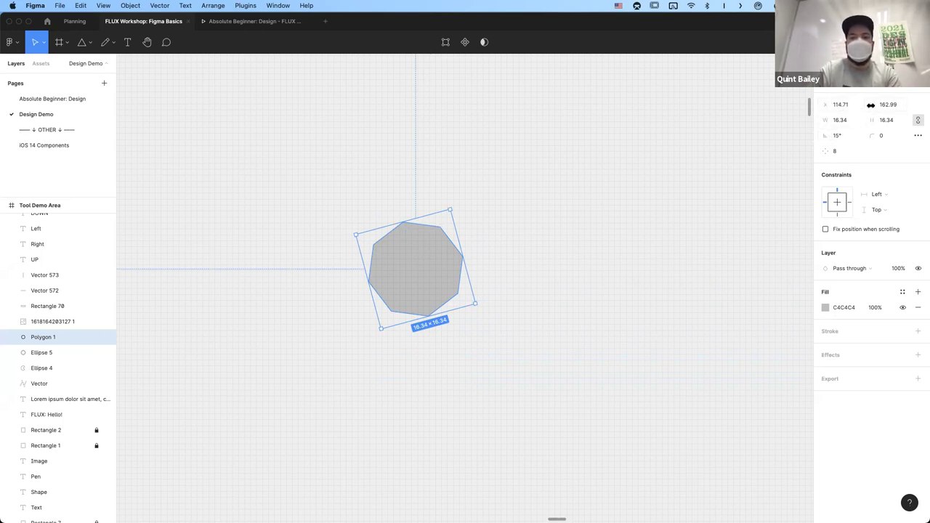
- Round the octagon's corners to a radius of 2
{"action": "mouse_move", "coordinate": [871, 136]}
{"action": "left_mouse_down"}
{"action": "mouse_move", "coordinate": [901, 137]}
{"action": "mouse_move", "coordinate": [885, 145]}
{"action": "mouse_move", "coordinate": [919, 142]}
{"action": "mouse_move", "coordinate": [838, 153]}
{"action": "mouse_move", "coordinate": [29, 154]}
{"action": "mouse_move", "coordinate": [785, 179]}
{"action": "mouse_move", "coordinate": [873, 135]}
{"action": "left_mouse_up"}
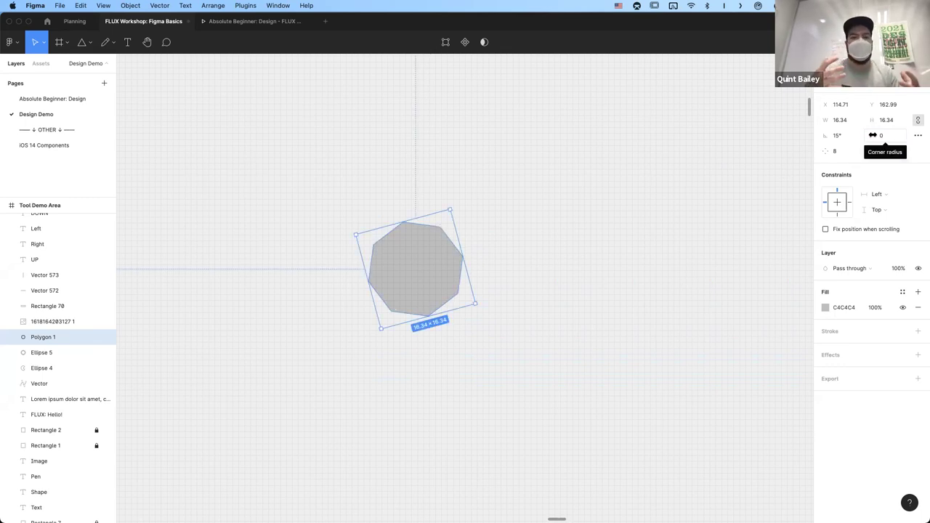
{"action": "left_click", "coordinate": [523, 249]}
{"action": "left_click", "coordinate": [454, 252]}
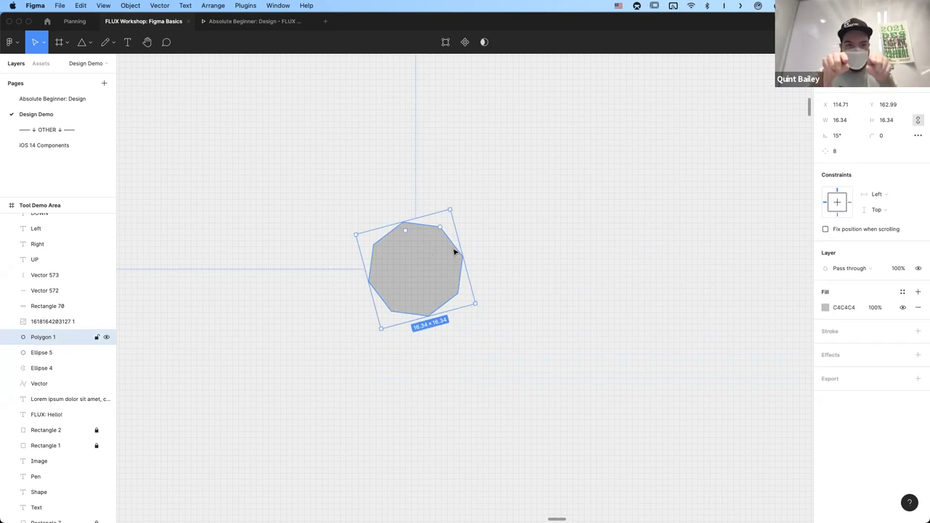
{"action": "left_click_drag", "start_coordinate": [878, 136], "coordinate": [892, 139]}
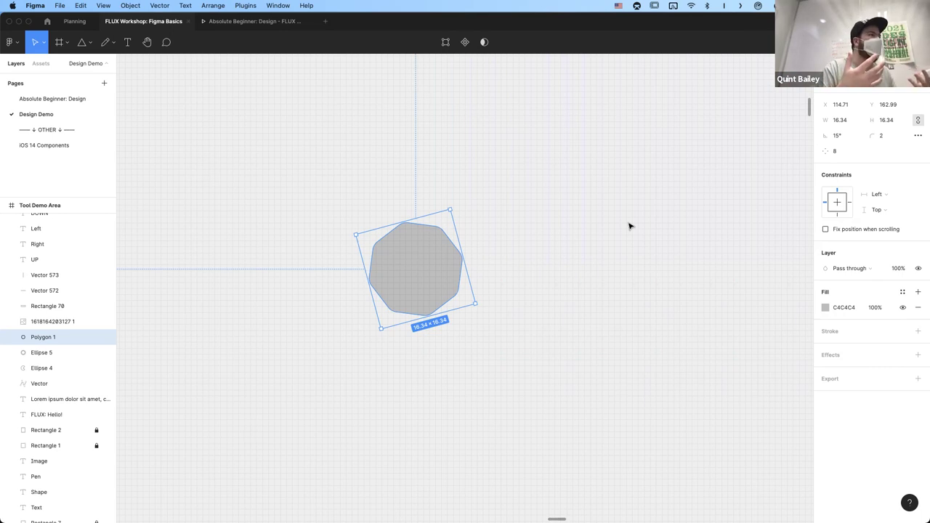
{"action": "left_click", "coordinate": [545, 245]}
{"action": "left_click", "coordinate": [432, 245]}
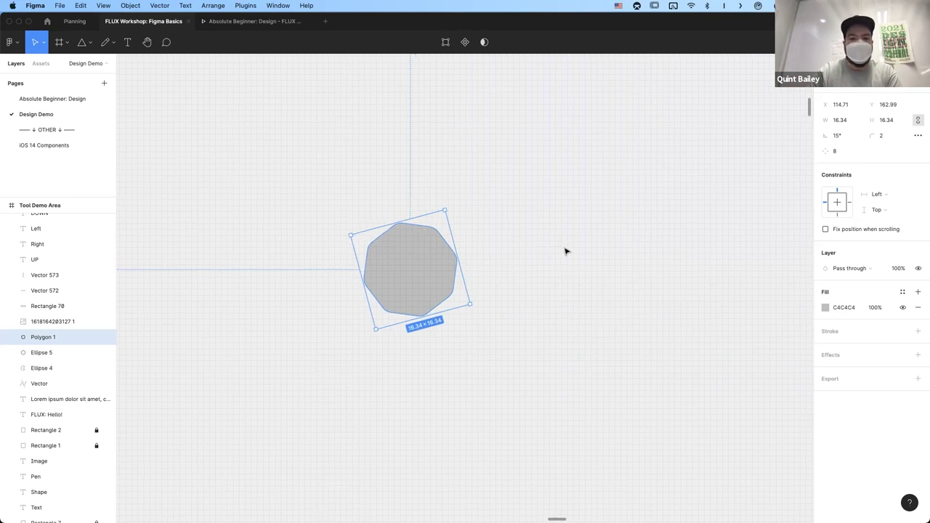
{"action": "left_click", "coordinate": [500, 251]}
- Start adding 'There' to the FLUX: Hello! heading and set its text to left alignment
{"action": "scroll", "coordinate": [499, 252], "scroll_direction": "down", "scroll_amount": 5}
{"action": "scroll", "coordinate": [500, 251], "scroll_direction": "down", "scroll_amount": 3}
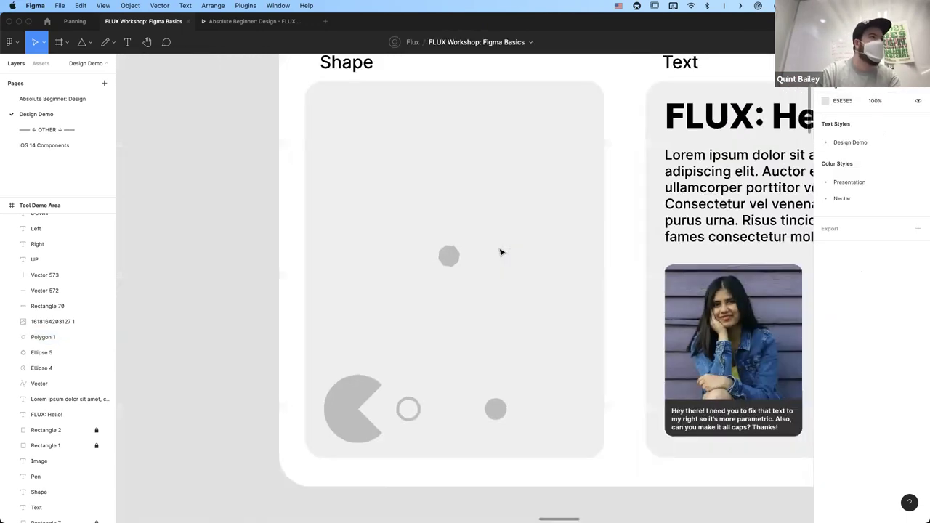
{"action": "scroll", "coordinate": [501, 251], "scroll_direction": "right", "scroll_amount": 5}
{"action": "scroll", "coordinate": [509, 207], "scroll_direction": "right", "scroll_amount": 2}
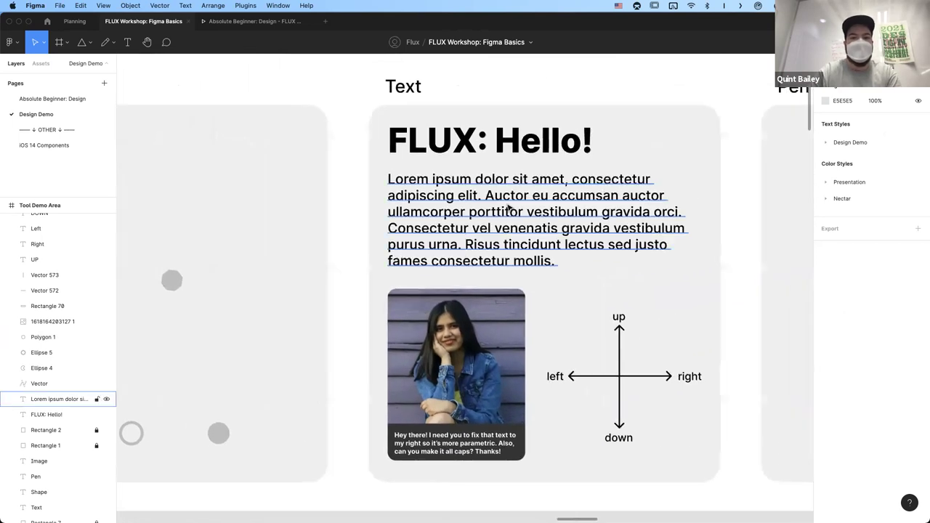
{"action": "scroll", "coordinate": [508, 207], "scroll_direction": "down", "scroll_amount": 3}
{"action": "scroll", "coordinate": [515, 200], "scroll_direction": "up", "scroll_amount": 3}
{"action": "scroll", "coordinate": [514, 199], "scroll_direction": "down", "scroll_amount": 1}
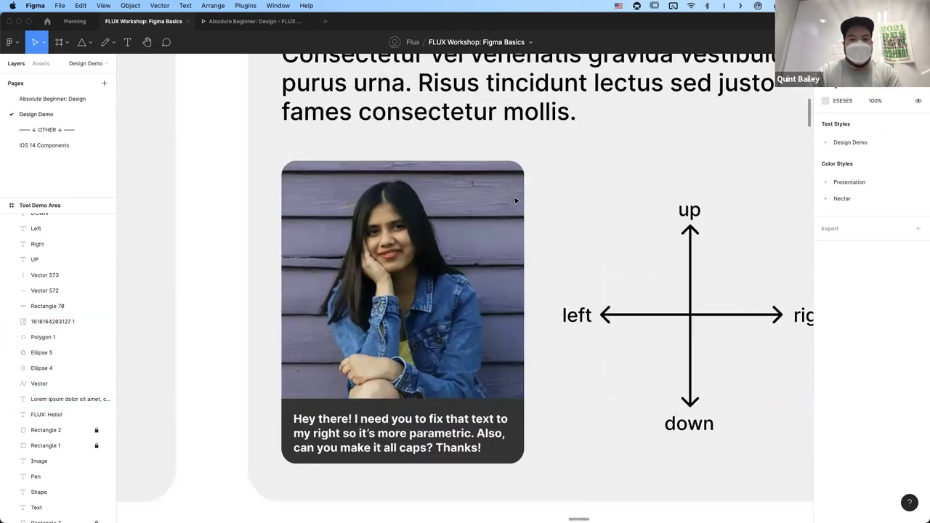
{"action": "scroll", "coordinate": [515, 200], "scroll_direction": "up", "scroll_amount": 2}
{"action": "scroll", "coordinate": [421, 403], "scroll_direction": "left", "scroll_amount": 3}
{"action": "scroll", "coordinate": [421, 403], "scroll_direction": "down", "scroll_amount": 3}
{"action": "scroll", "coordinate": [420, 403], "scroll_direction": "up", "scroll_amount": 5}
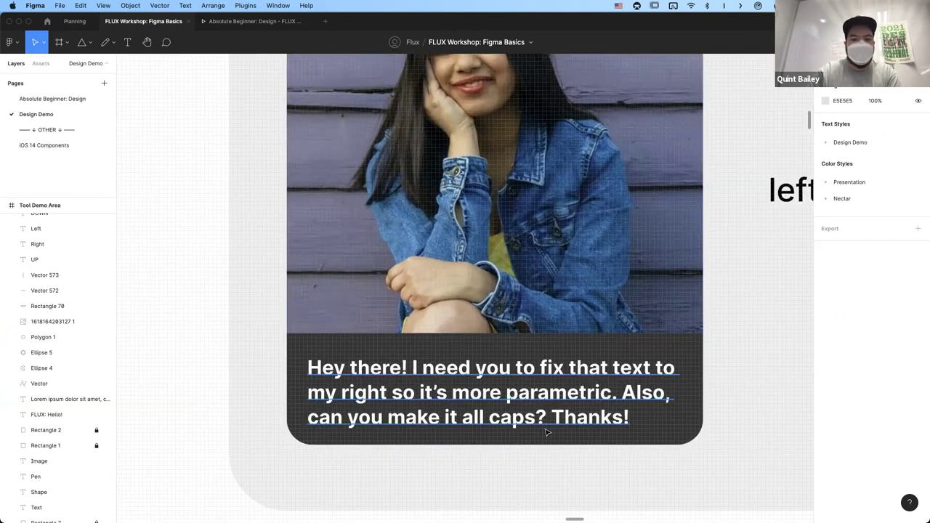
{"action": "scroll", "coordinate": [547, 431], "scroll_direction": "right", "scroll_amount": 4}
{"action": "scroll", "coordinate": [586, 213], "scroll_direction": "down", "scroll_amount": 5}
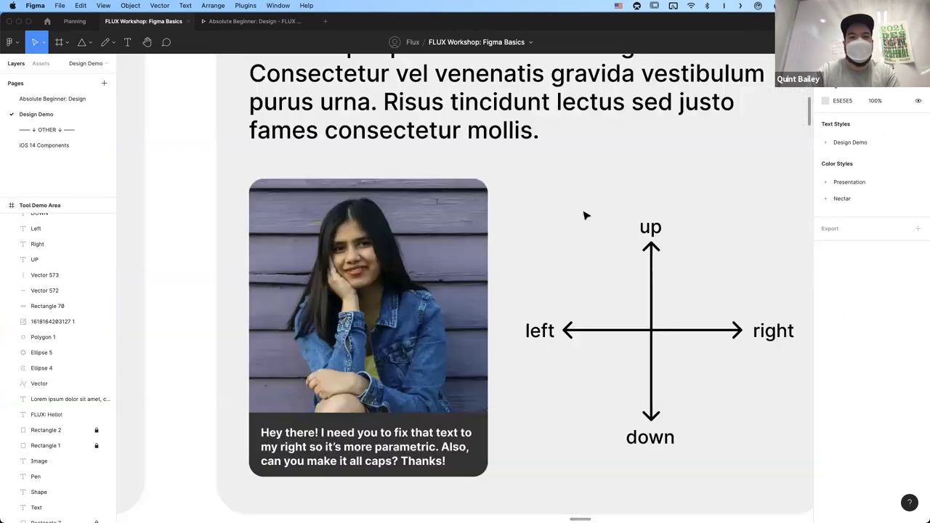
{"action": "scroll", "coordinate": [586, 214], "scroll_direction": "up", "scroll_amount": 6}
{"action": "scroll", "coordinate": [611, 163], "scroll_direction": "up", "scroll_amount": 1}
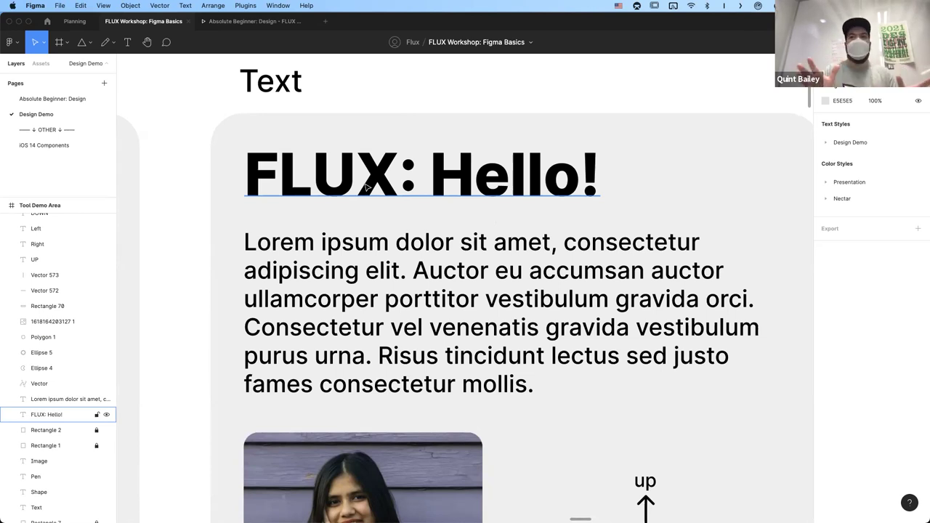
{"action": "double_click", "coordinate": [556, 180]}
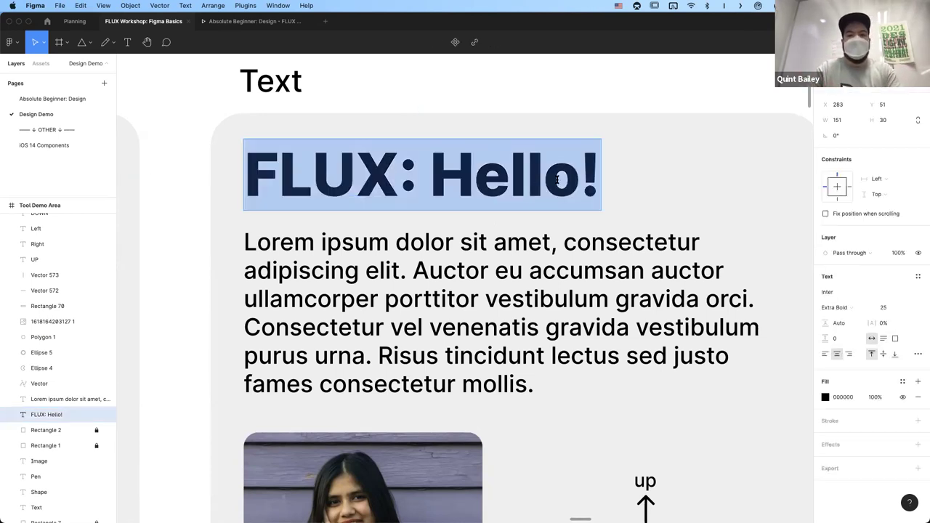
{"action": "left_click", "coordinate": [571, 170]}
{"action": "type", "text": "The"}
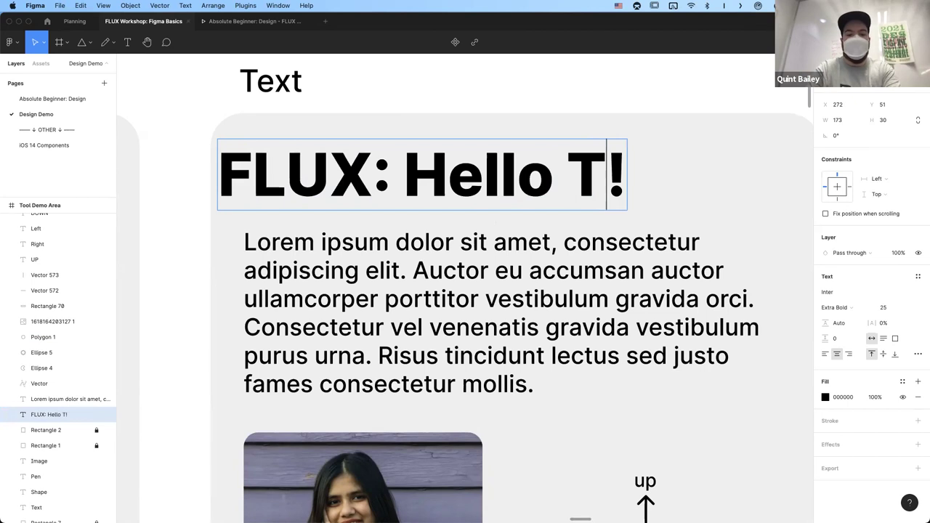
{"action": "type", "text": "ere"}
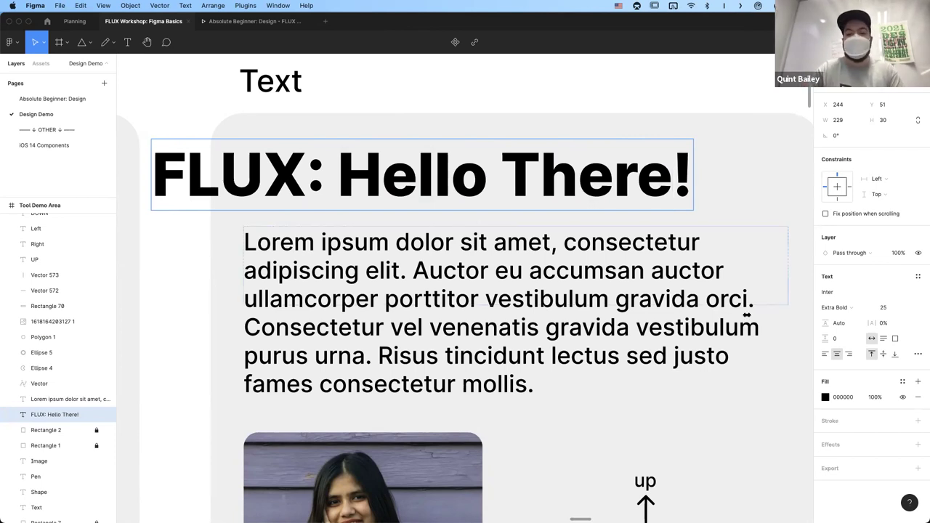
{"action": "left_click", "coordinate": [825, 355]}
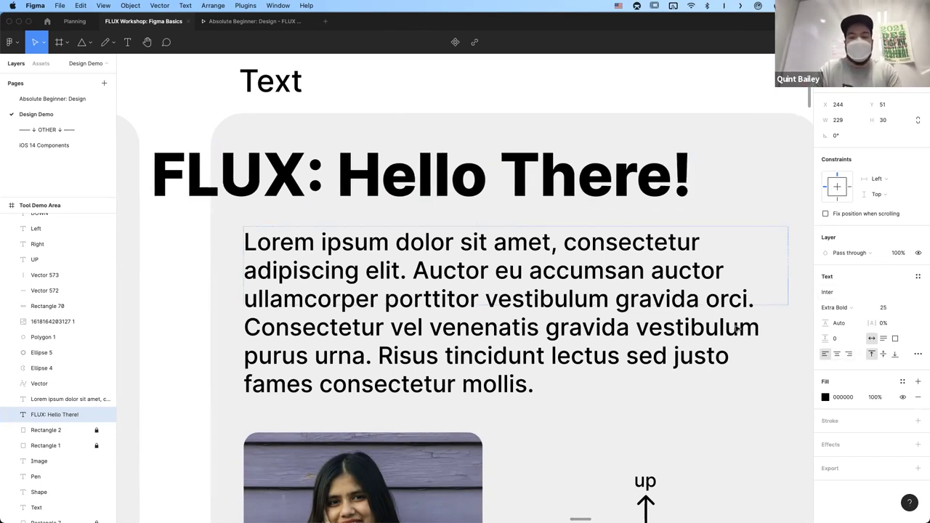
{"action": "key", "text": "BackSpace"}
{"action": "key", "text": "BackSpace"}
{"action": "key", "text": "BackSpace"}
{"action": "key", "text": "BackSpace"}
{"action": "key", "text": "BackSpace"}
{"action": "key", "text": "BackSpace"}
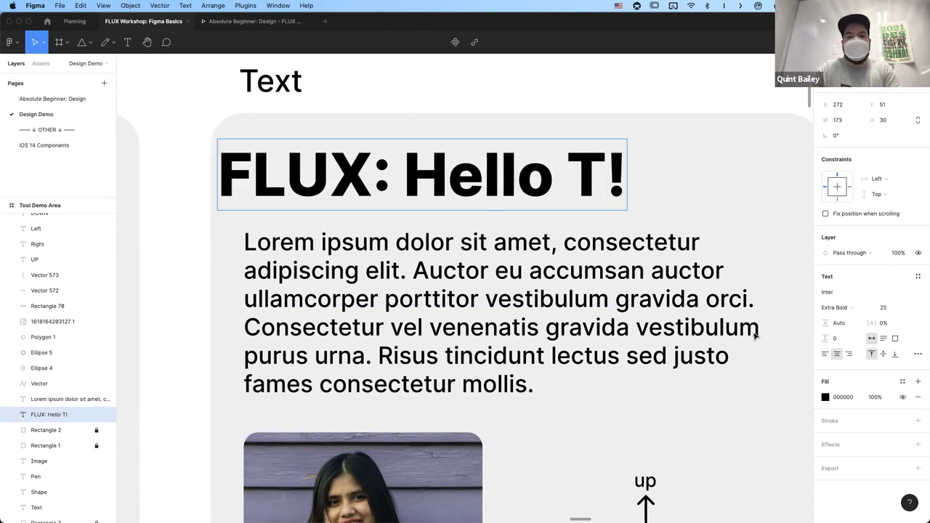
{"action": "left_click", "coordinate": [824, 354]}
- Type 'There' before the exclamation mark so the heading reads 'FLUX: Hello There!'
{"action": "double_click", "coordinate": [580, 194]}
{"action": "type", "text": "The"}
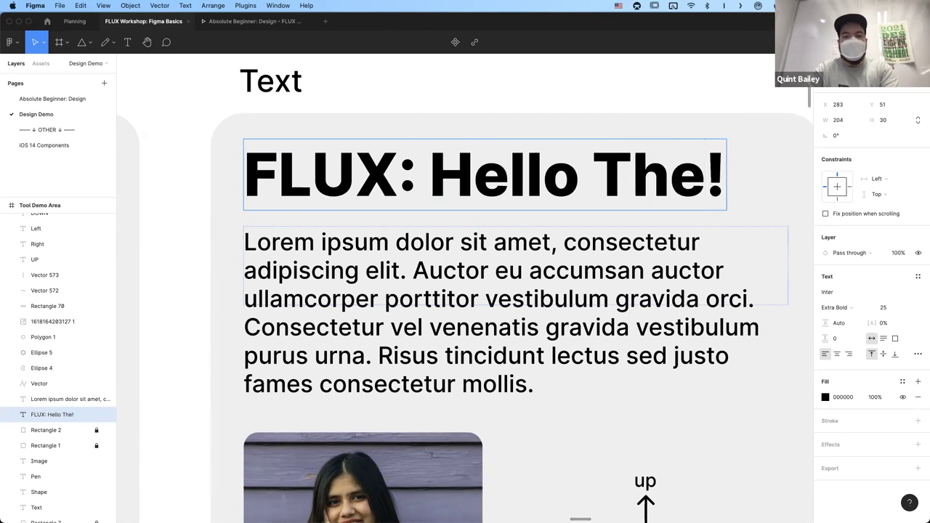
{"action": "type", "text": "re"}
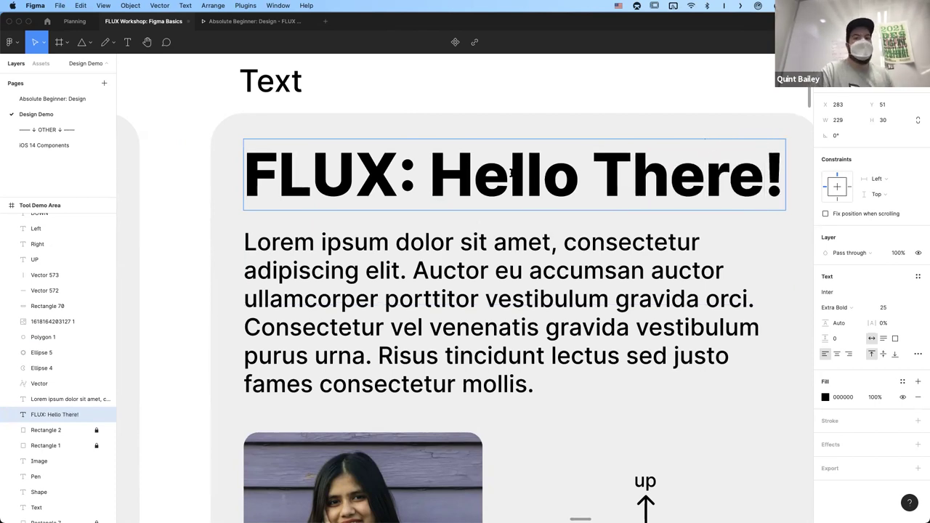
{"action": "left_click", "coordinate": [492, 107]}
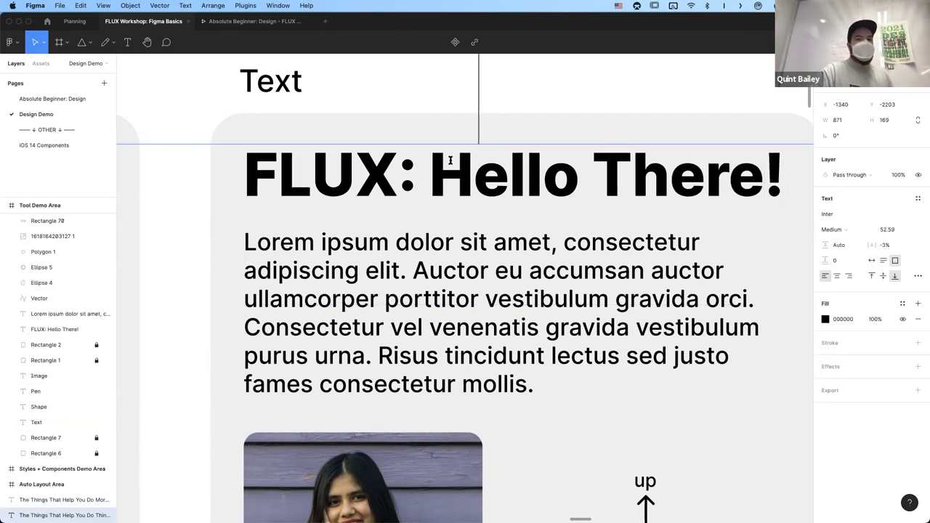
{"action": "double_click", "coordinate": [420, 181]}
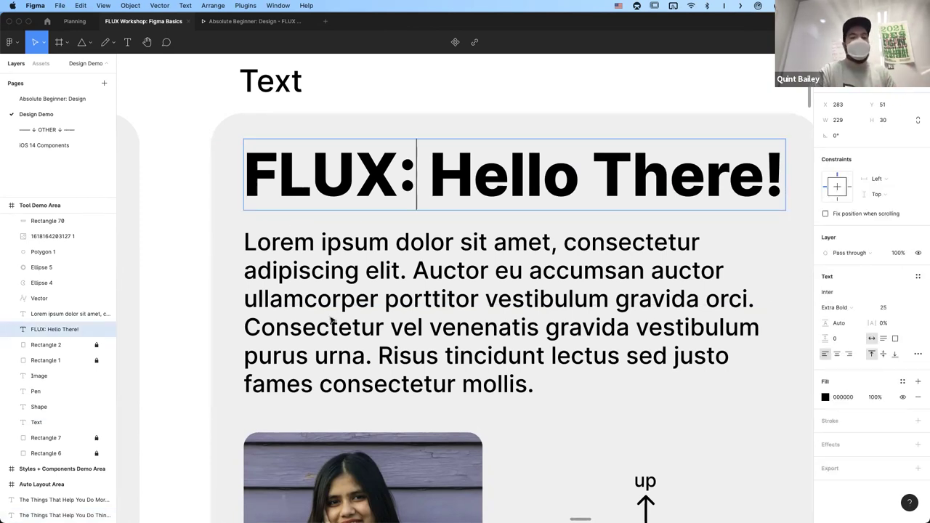
{"action": "key", "text": "Escape"}
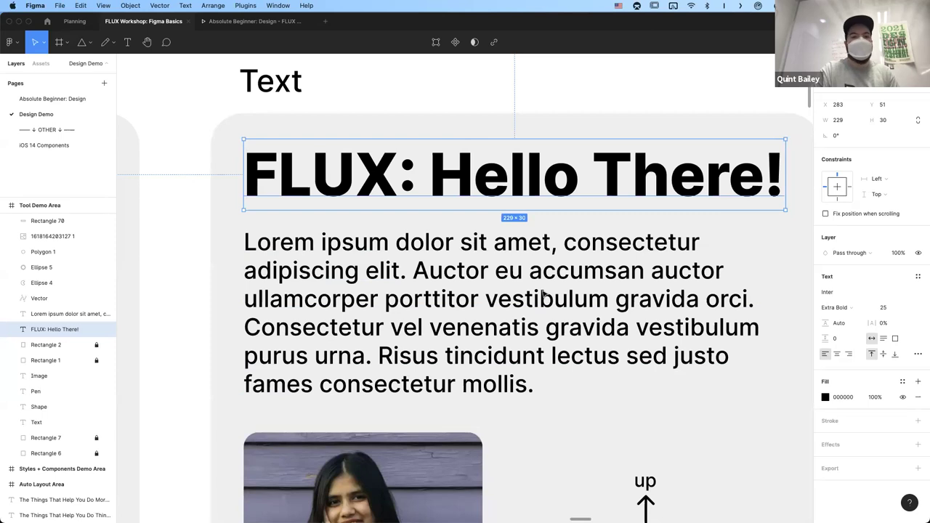
{"action": "left_click", "coordinate": [681, 289]}
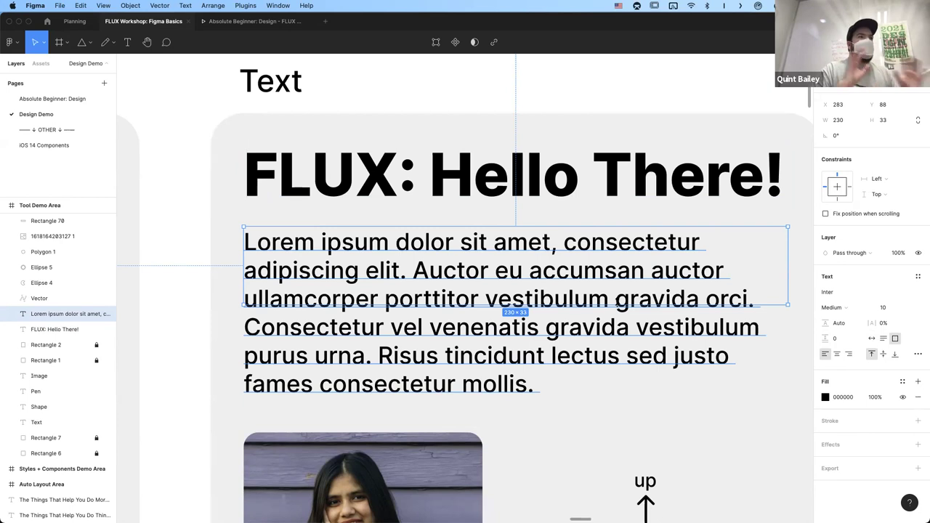
- Change the heading's ending to 'there!' so it reads 'FLUX: Hello there!'
{"action": "left_click", "coordinate": [526, 191]}
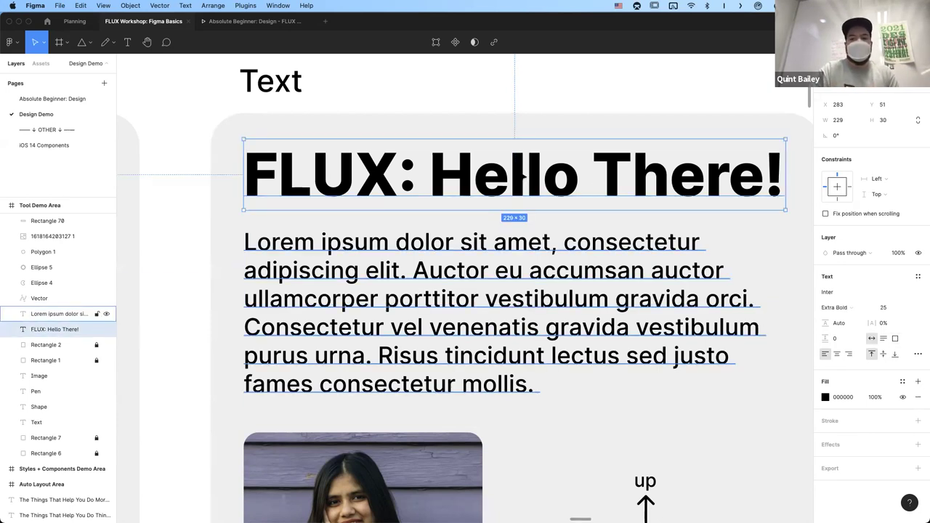
{"action": "scroll", "coordinate": [652, 193], "scroll_direction": "down", "scroll_amount": 5}
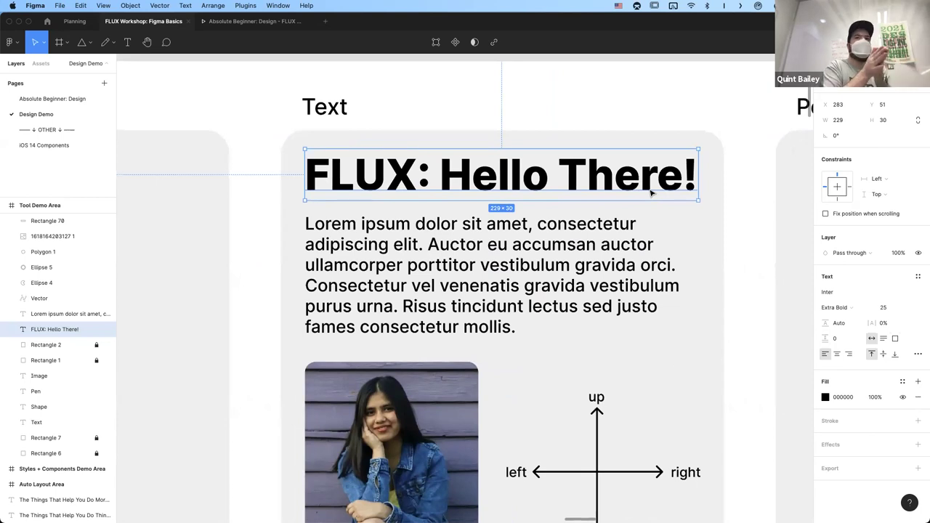
{"action": "key", "text": "Return"}
{"action": "key", "text": "Right"}
{"action": "type", "text": "foeiw cw"}
{"action": "scroll", "coordinate": [465, 291], "scroll_direction": "right", "scroll_amount": 3}
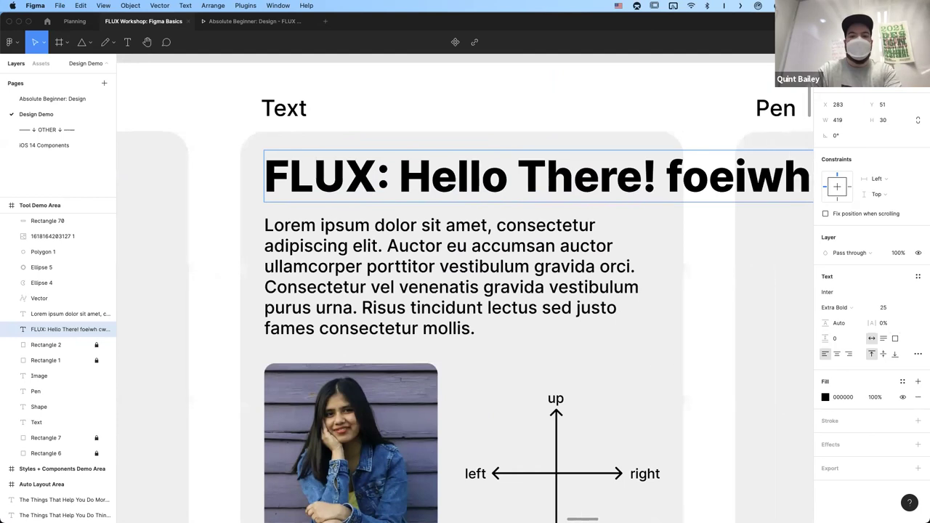
{"action": "scroll", "coordinate": [408, 176], "scroll_direction": "down", "scroll_amount": 3}
{"action": "key", "text": "BackSpace"}
{"action": "key", "text": "BackSpace"}
{"action": "key", "text": "BackSpace"}
{"action": "key", "text": "BackSpace"}
{"action": "key", "text": "BackSpace"}
{"action": "key", "text": "BackSpace"}
{"action": "key", "text": "BackSpace"}
{"action": "key", "text": "BackSpace"}
{"action": "key", "text": "BackSpace"}
{"action": "key", "text": "BackSpace"}
{"action": "key", "text": "BackSpace"}
{"action": "key", "text": "BackSpace"}
{"action": "key", "text": "BackSpace"}
{"action": "key", "text": "BackSpace"}
{"action": "key", "text": "BackSpace"}
{"action": "key", "text": "BackSpace"}
{"action": "key", "text": "BackSpace"}
{"action": "key", "text": "BackSpace"}
{"action": "key", "text": "BackSpace"}
{"action": "key", "text": "BackSpace"}
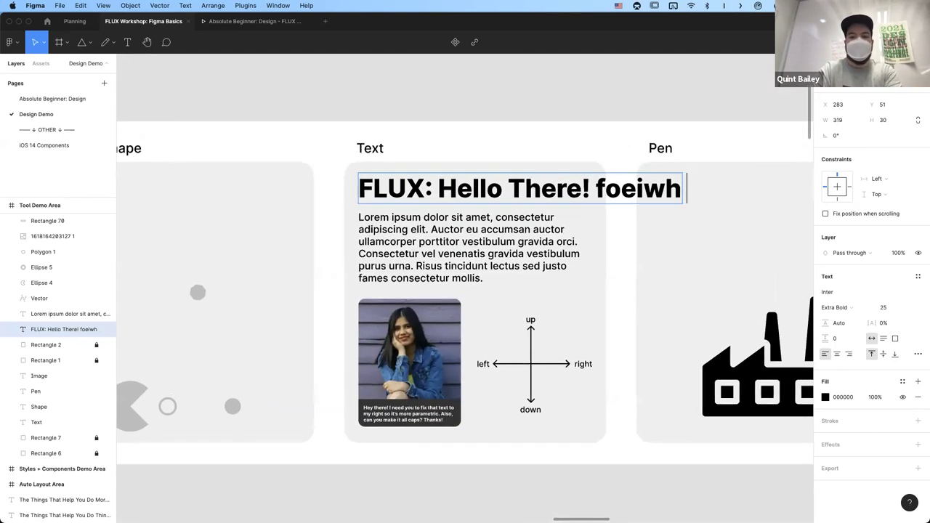
{"action": "type", "text": "there!"}
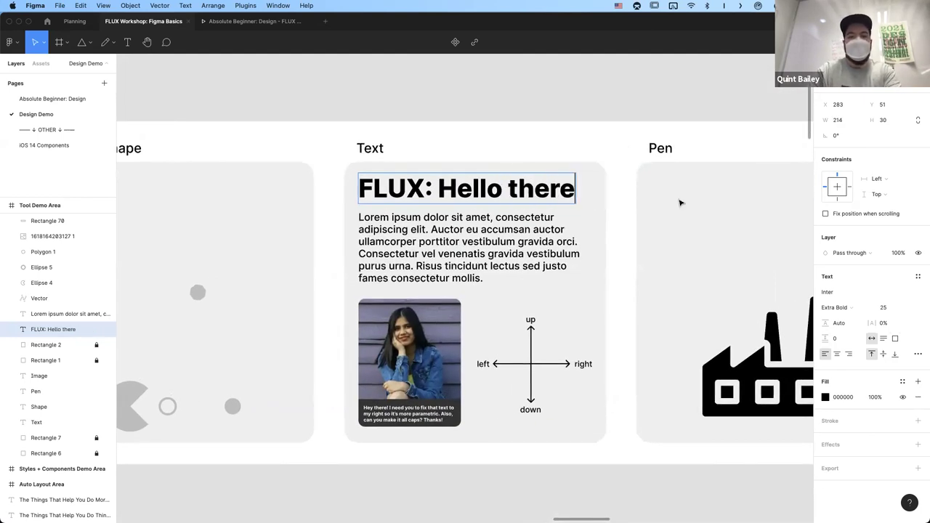
- Drag the Lorem ipsum box's bottom edge down to 230 × 74 so all six lines fit
{"action": "double_click", "coordinate": [513, 229]}
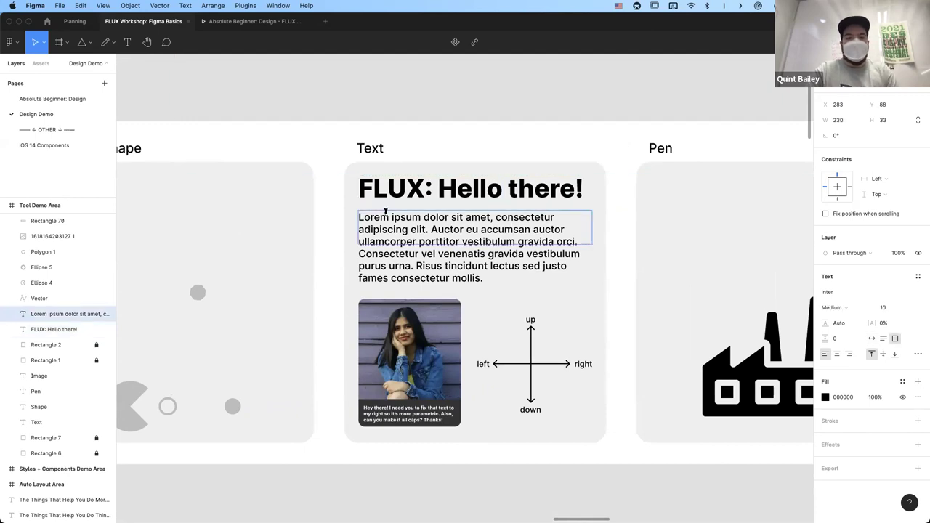
{"action": "key", "text": "Escape"}
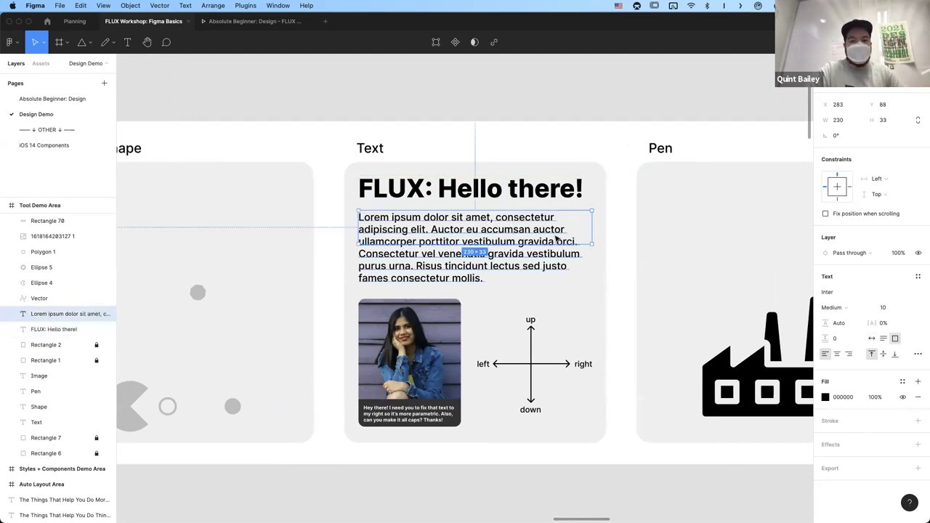
{"action": "scroll", "coordinate": [501, 211], "scroll_direction": "up", "scroll_amount": 5}
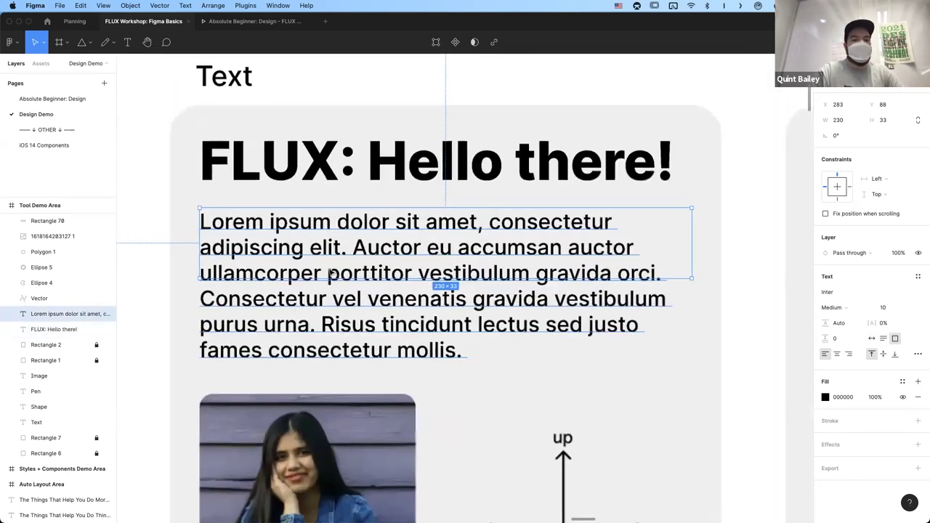
{"action": "left_click_drag", "start_coordinate": [439, 356], "coordinate": [434, 366]}
- Type test characters into the Lorem ipsum paragraph, then delete them and its last lines
{"action": "double_click", "coordinate": [436, 328]}
{"action": "left_click", "coordinate": [469, 342]}
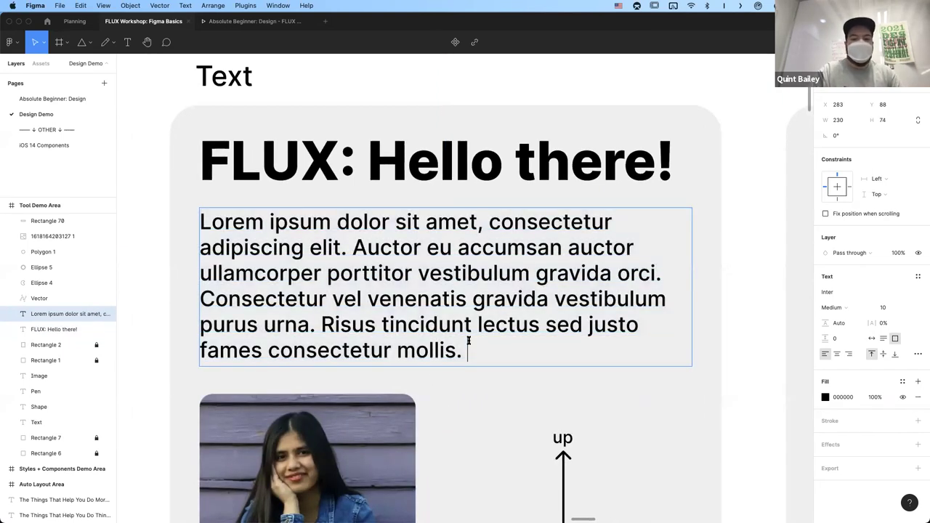
{"action": "type", "text": "poeiw cpwoecpowmecpweomcpweo cmew"}
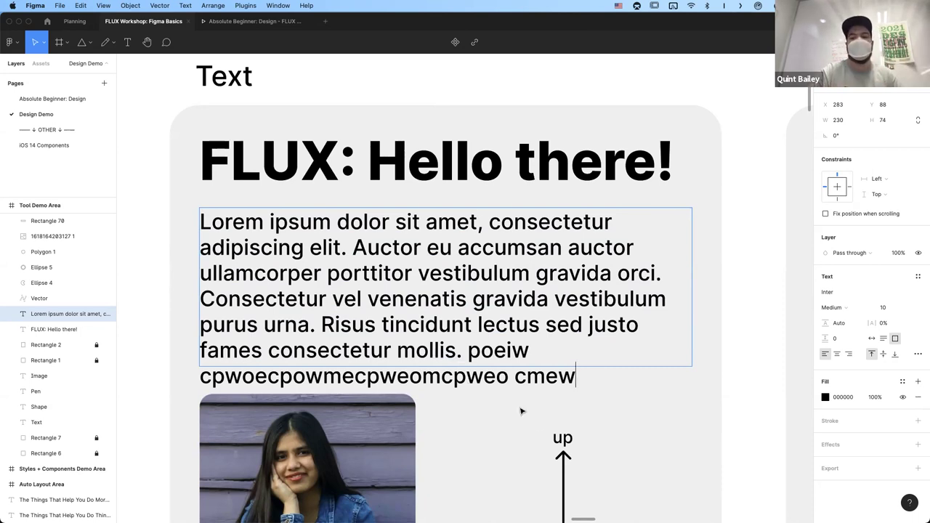
{"action": "left_click", "coordinate": [883, 338]}
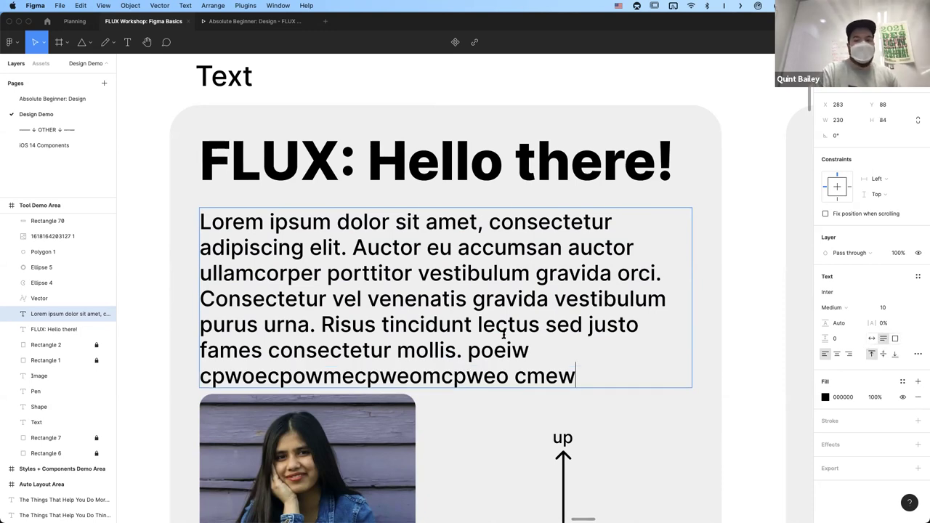
{"action": "left_click_drag", "start_coordinate": [590, 370], "coordinate": [481, 351]}
{"action": "key", "text": "BackSpace"}
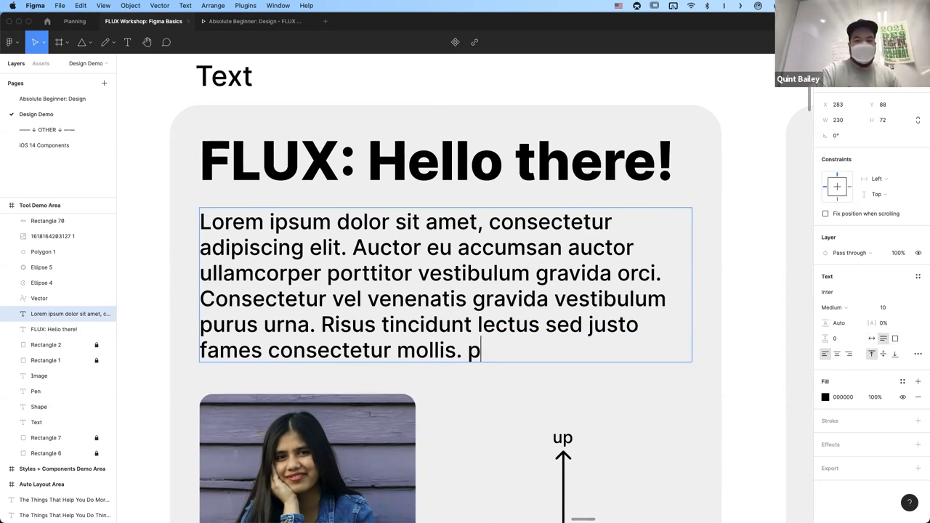
{"action": "key", "text": "super+BackSpace"}
{"action": "key", "text": "super+BackSpace"}
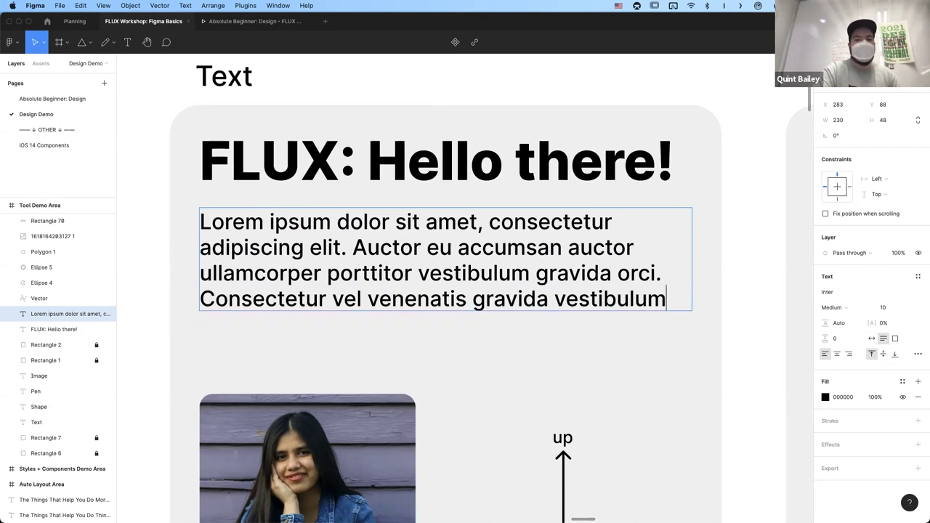
{"action": "key", "text": "super+BackSpace"}
{"action": "key", "text": "super+BackSpace"}
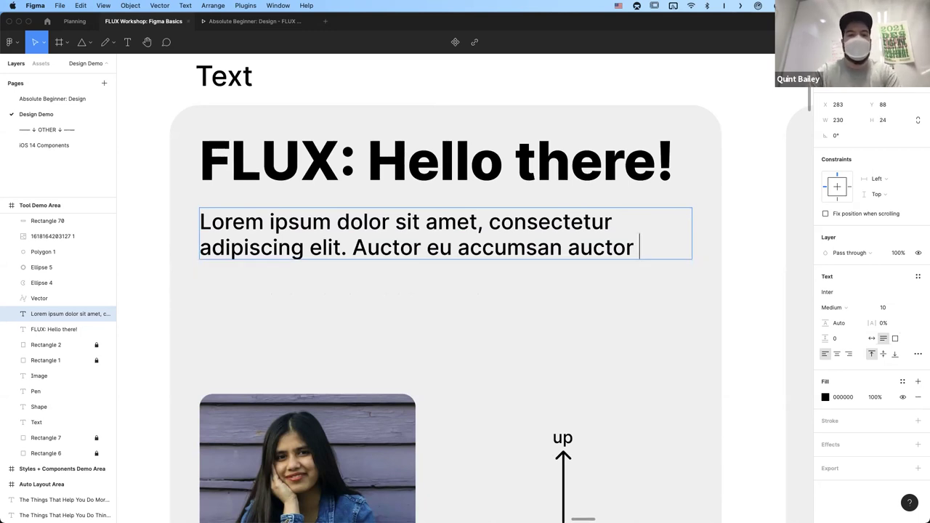
{"action": "key", "text": "Escape"}
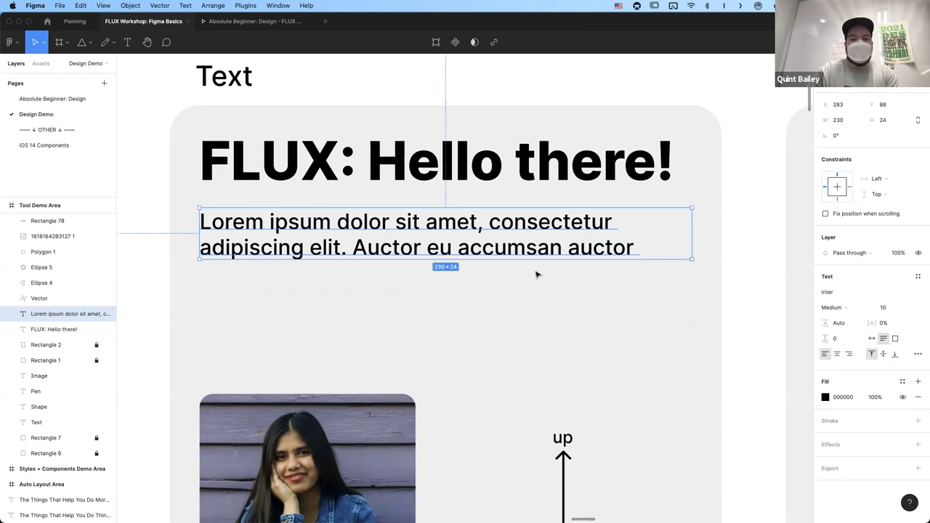
- Make the body box taller and delete all its remaining placeholder text
{"action": "left_click_drag", "start_coordinate": [527, 259], "coordinate": [512, 340]}
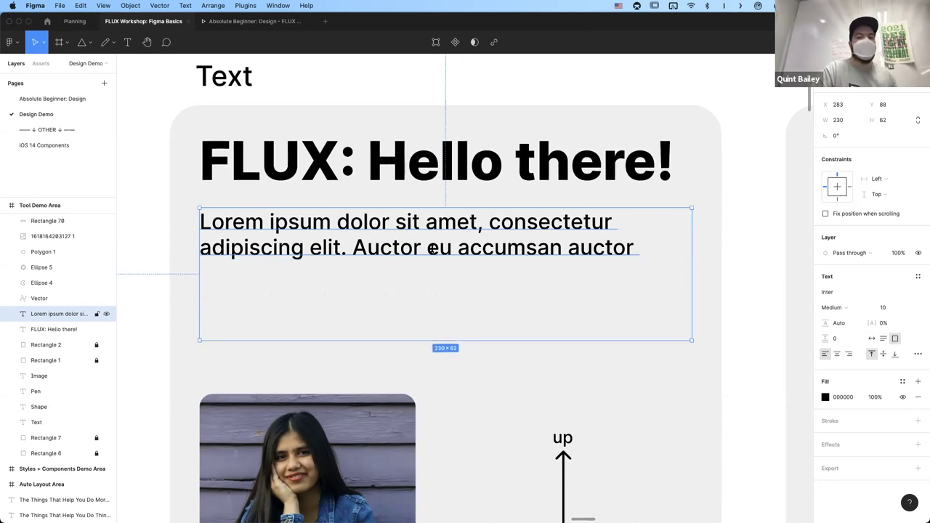
{"action": "key", "text": "Return"}
{"action": "key", "text": "BackSpace"}
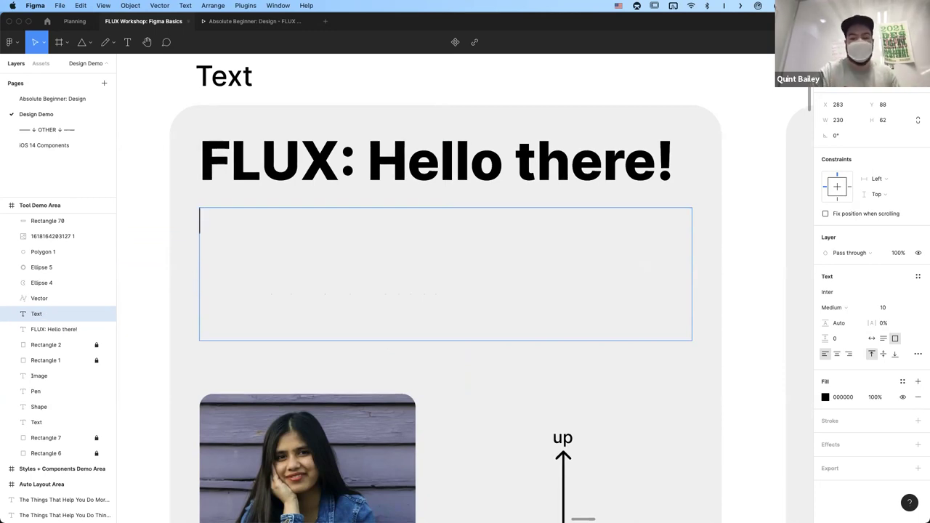
- Run the Lorem ipsum plugin from Quick Actions and auto-generate 37 words into the body box
{"action": "key", "text": "super+slash"}
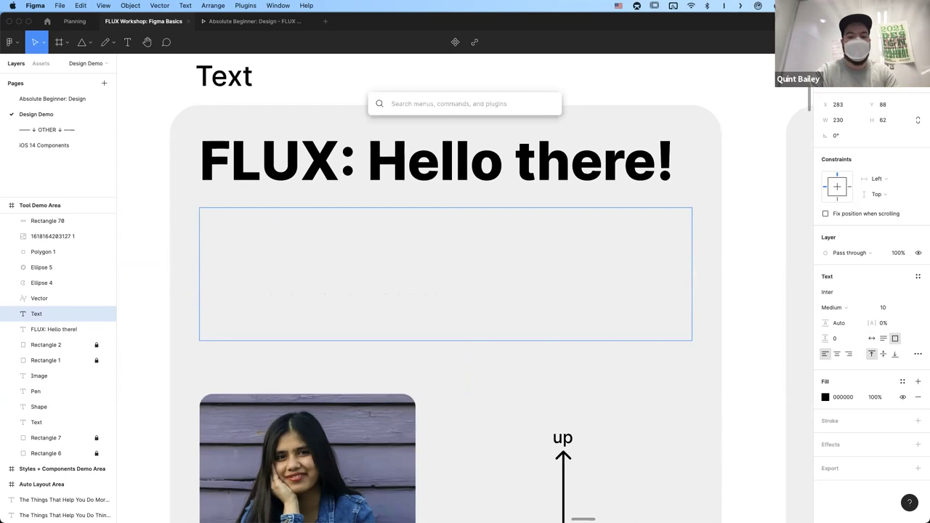
{"action": "type", "text": "lorem"}
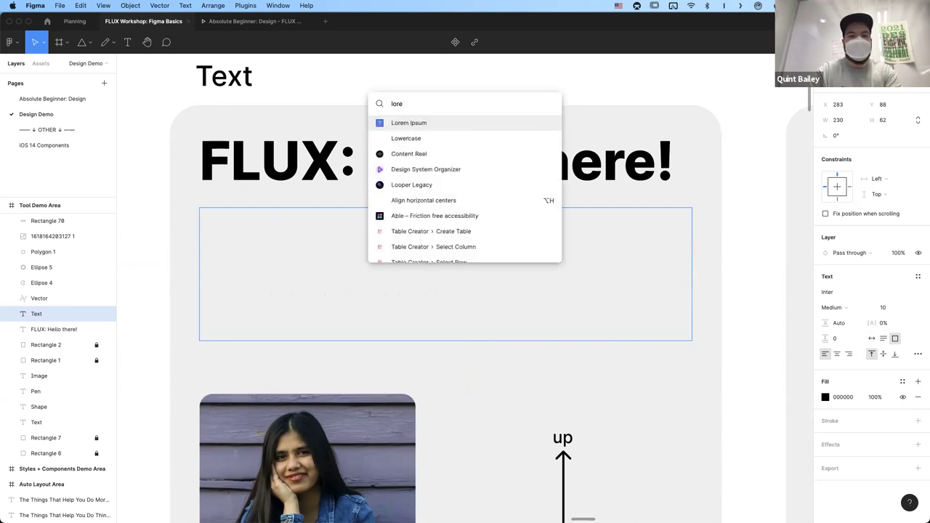
{"action": "key", "text": "Escape"}
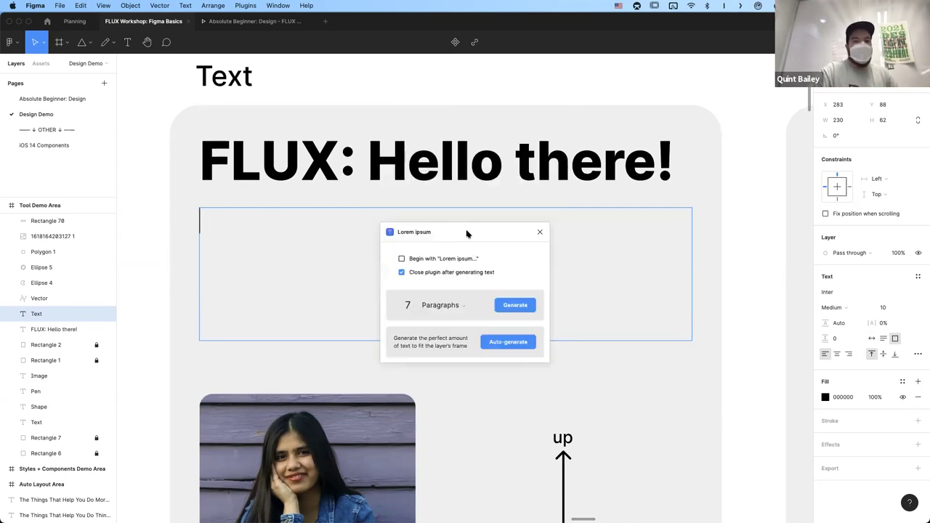
{"action": "left_click_drag", "start_coordinate": [471, 236], "coordinate": [667, 130]}
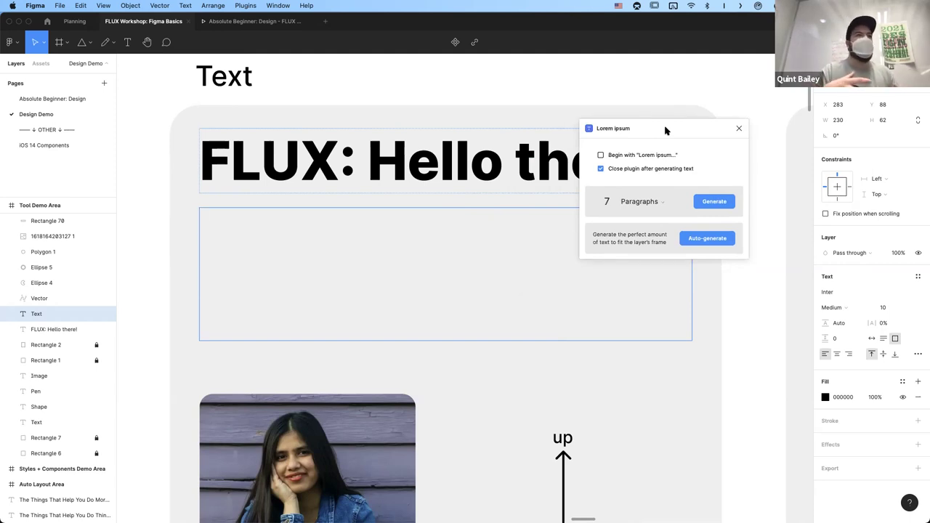
{"action": "left_click", "coordinate": [696, 239]}
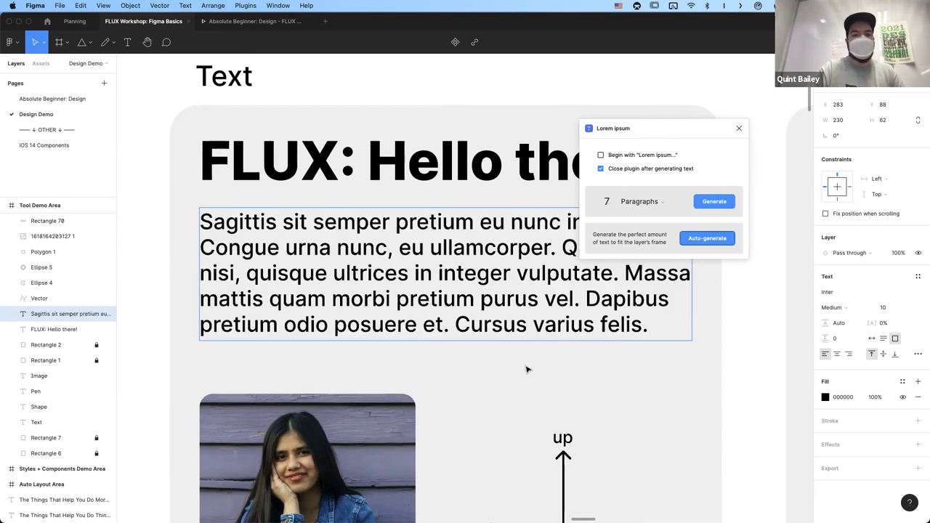
{"action": "left_click", "coordinate": [583, 369]}
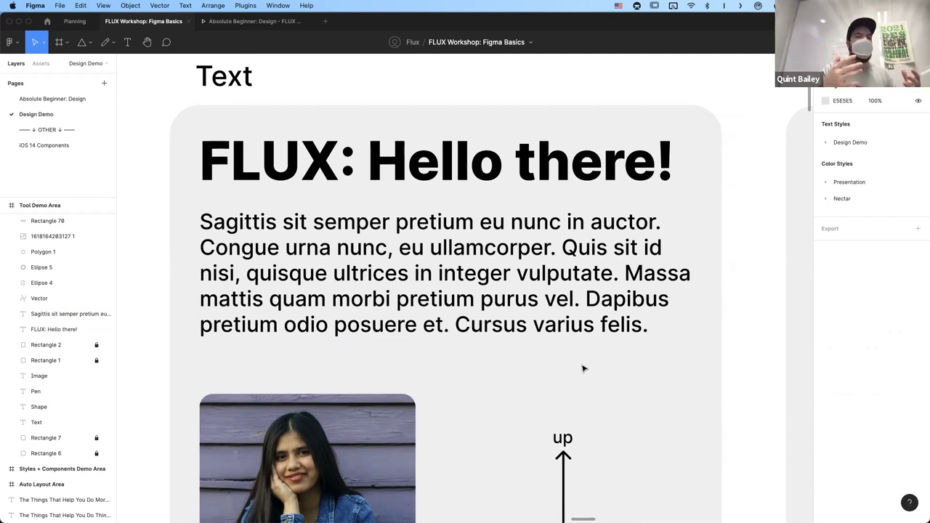
- Scroll to the four-way arrow diagram and select its 'up' label
{"action": "scroll", "coordinate": [540, 369], "scroll_direction": "down", "scroll_amount": 3}
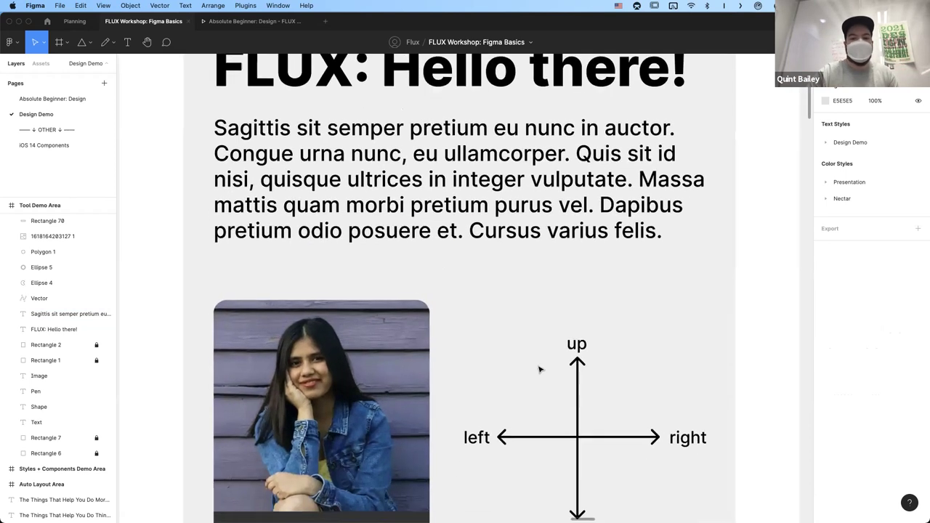
{"action": "scroll", "coordinate": [540, 369], "scroll_direction": "down", "scroll_amount": 2}
{"action": "scroll", "coordinate": [559, 326], "scroll_direction": "up", "scroll_amount": 5}
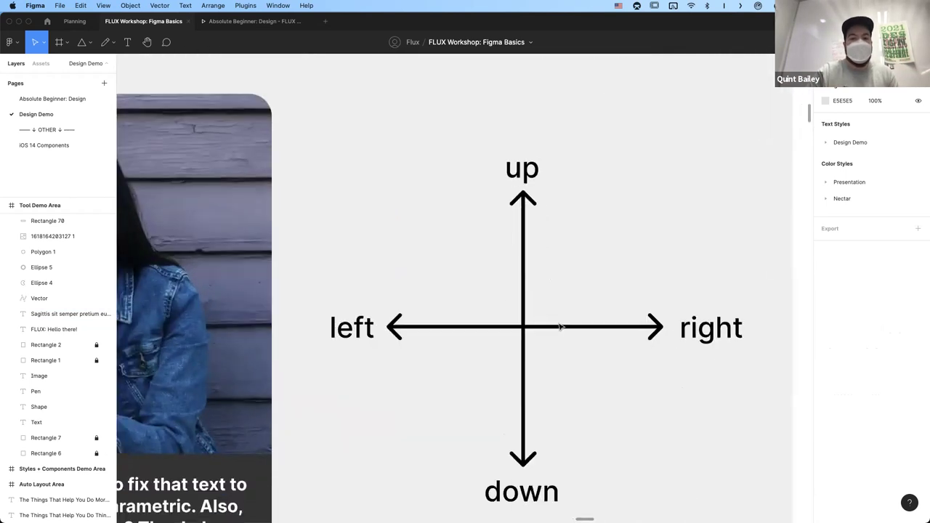
{"action": "scroll", "coordinate": [559, 325], "scroll_direction": "down", "scroll_amount": 2}
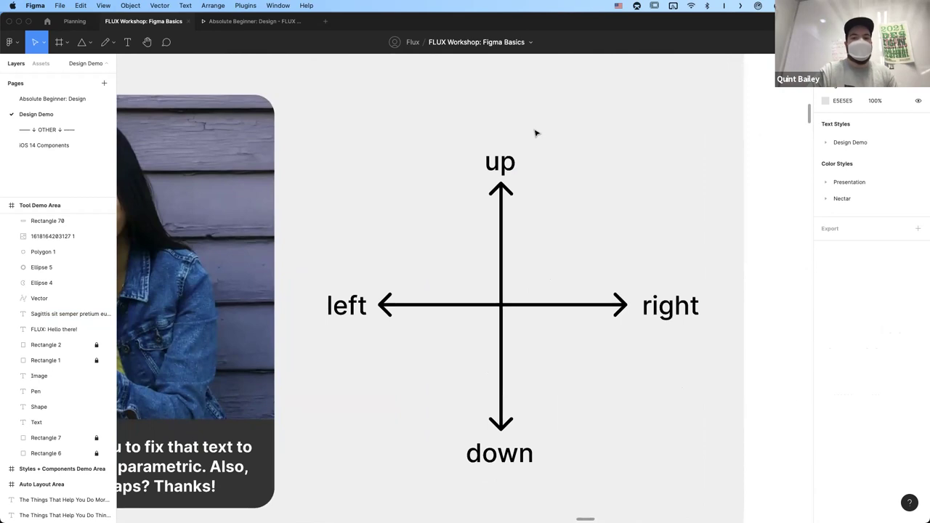
{"action": "scroll", "coordinate": [560, 208], "scroll_direction": "right", "scroll_amount": 1}
{"action": "scroll", "coordinate": [560, 208], "scroll_direction": "down", "scroll_amount": 1}
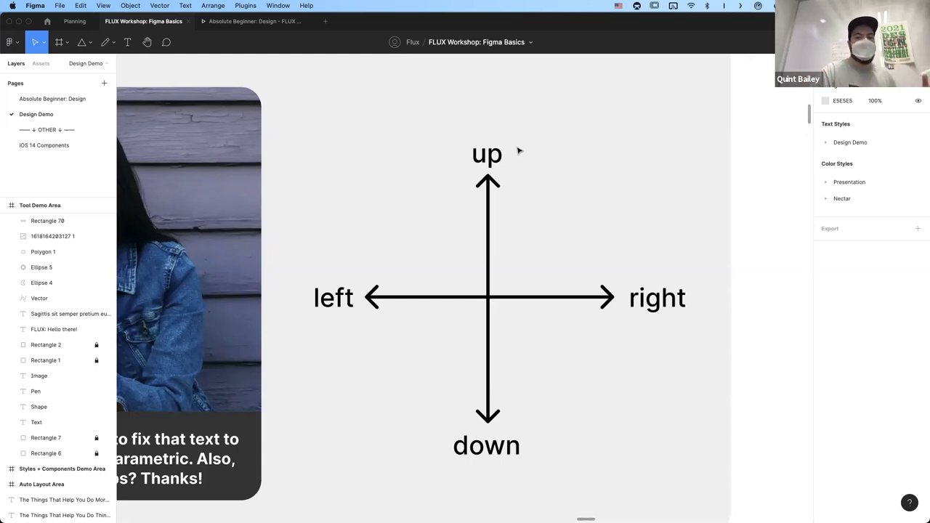
{"action": "left_click", "coordinate": [491, 157]}
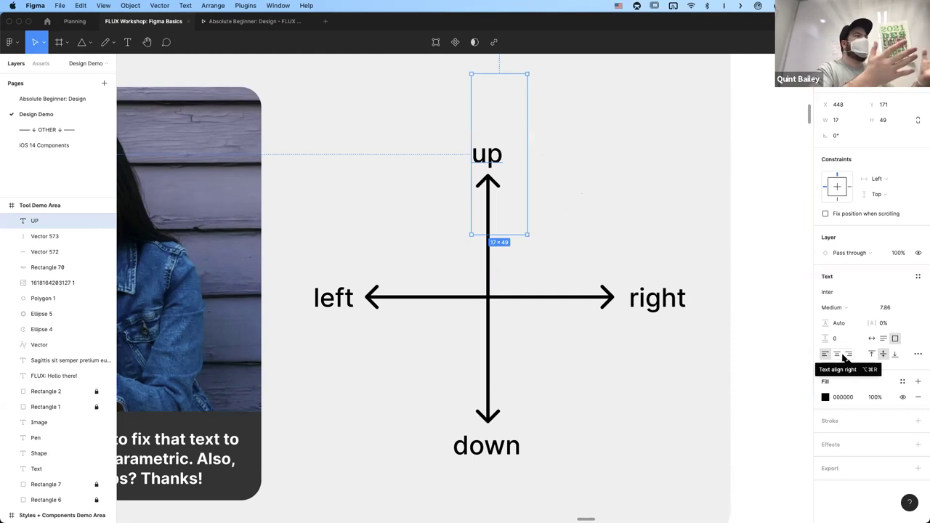
- Centre-align the text of the up and down labels
{"action": "left_click", "coordinate": [565, 446]}
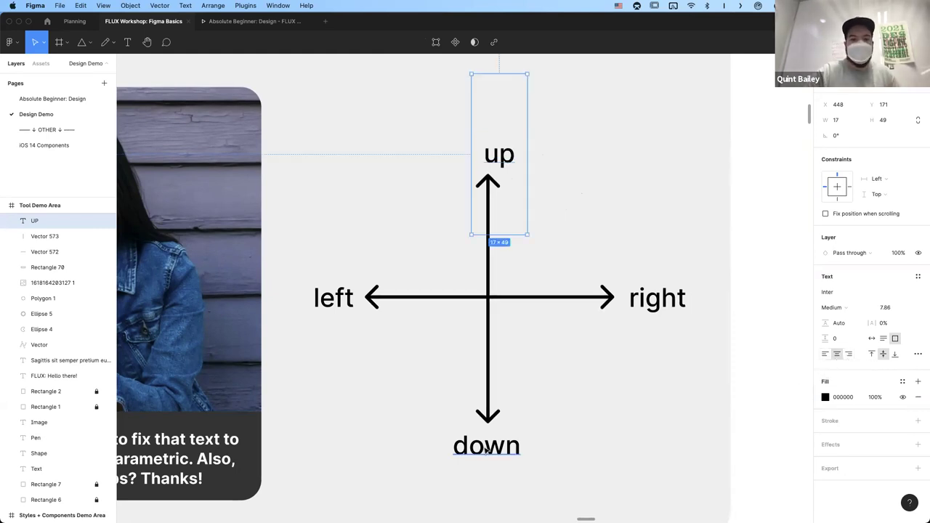
{"action": "left_click", "coordinate": [502, 445]}
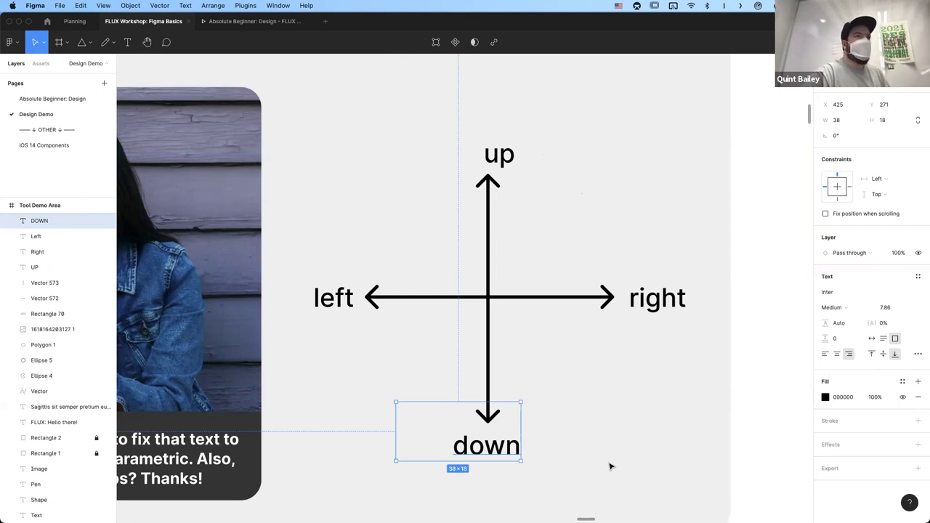
{"action": "left_click", "coordinate": [836, 354]}
{"action": "left_click", "coordinate": [662, 295]}
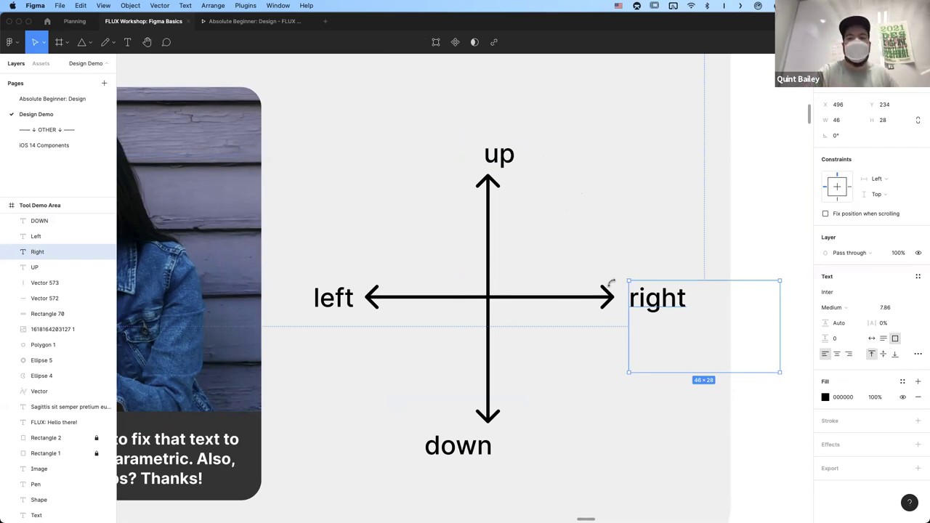
{"action": "left_click", "coordinate": [43, 236]}
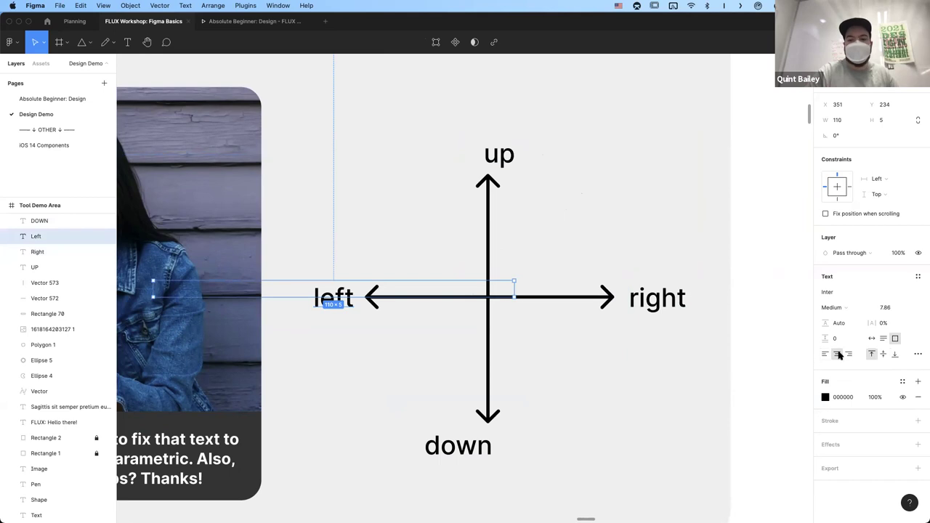
{"action": "left_click", "coordinate": [642, 420]}
{"action": "key", "text": "Tab"}
{"action": "key", "text": "shift+Tab"}
{"action": "key", "text": "shift+Tab"}
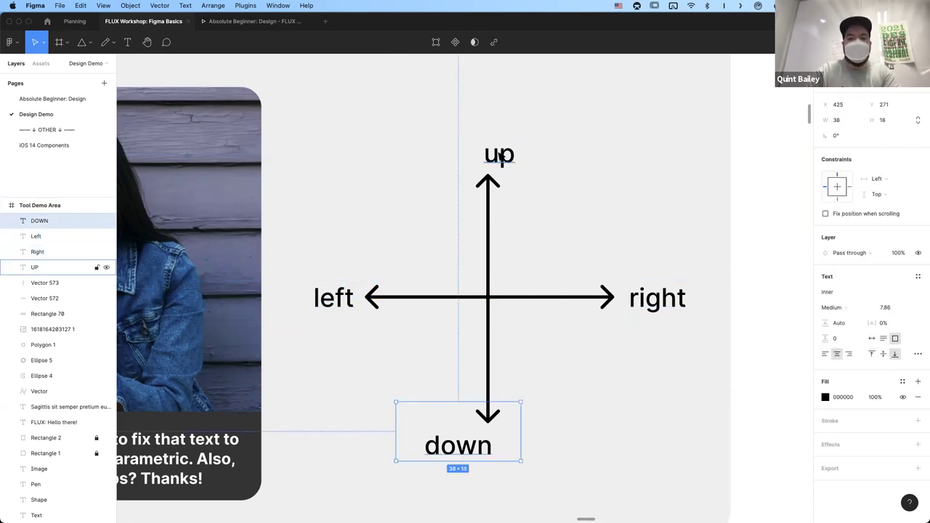
- Select all four labels, then drag the down label centred under the vertical arrow
{"action": "left_click", "coordinate": [500, 156]}
{"action": "left_click", "coordinate": [340, 298], "text": "shift"}
{"action": "left_click", "coordinate": [660, 304], "text": "shift"}
{"action": "left_click", "coordinate": [465, 447], "text": "shift"}
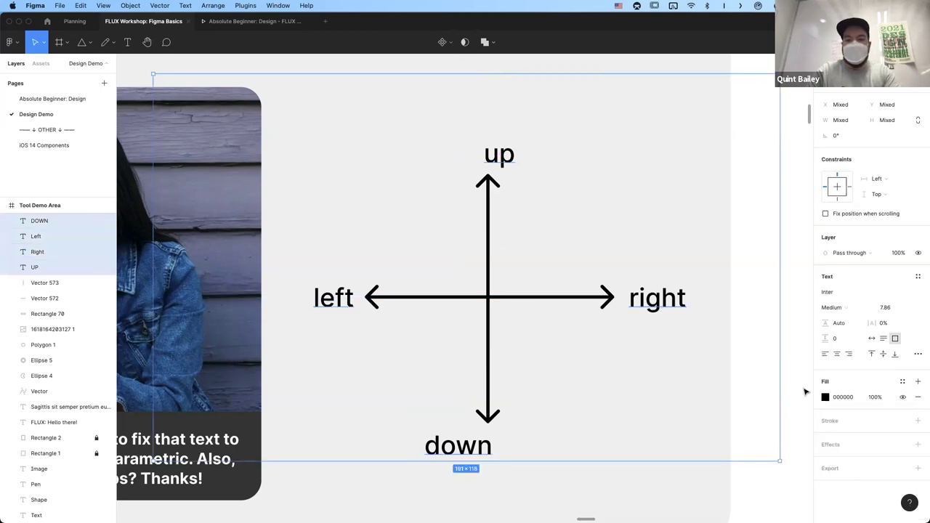
{"action": "left_click", "coordinate": [635, 486]}
{"action": "left_click_drag", "start_coordinate": [444, 450], "coordinate": [467, 451]}
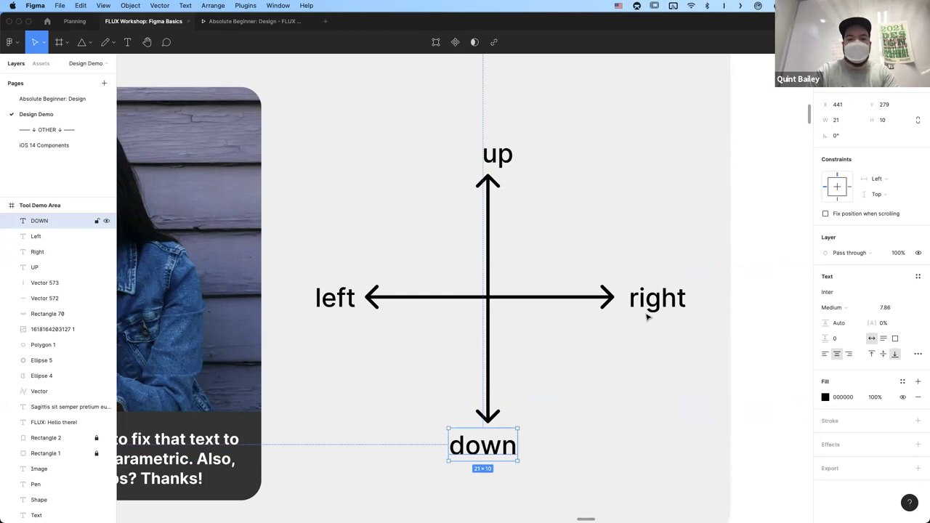
- Nudge the up label left so it sits centred over its arrow
{"action": "left_click", "coordinate": [648, 307]}
{"action": "left_click", "coordinate": [338, 294]}
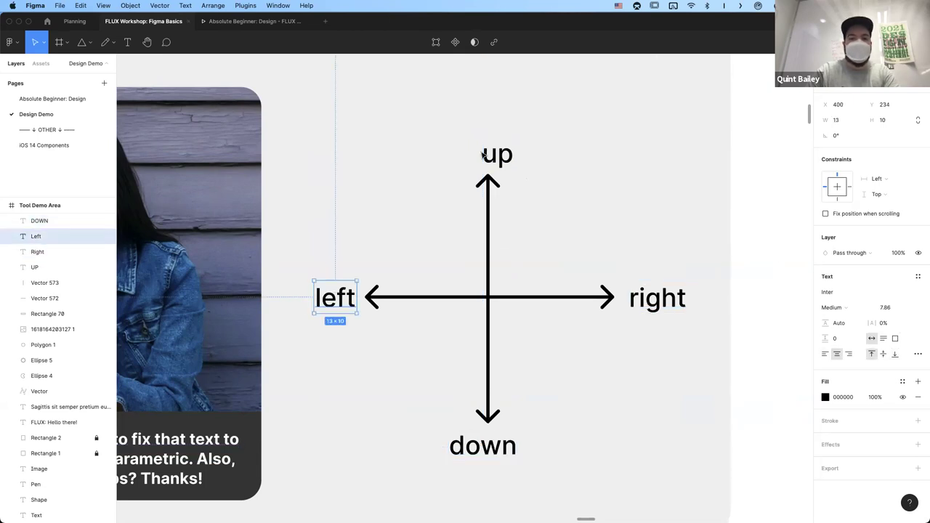
{"action": "left_click", "coordinate": [667, 300]}
{"action": "left_click", "coordinate": [344, 305]}
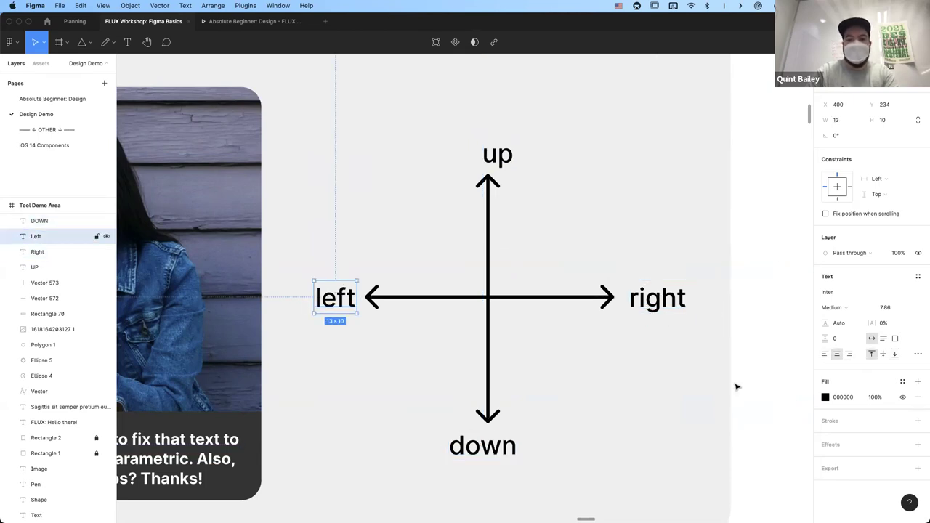
{"action": "key", "text": "shift+Tab"}
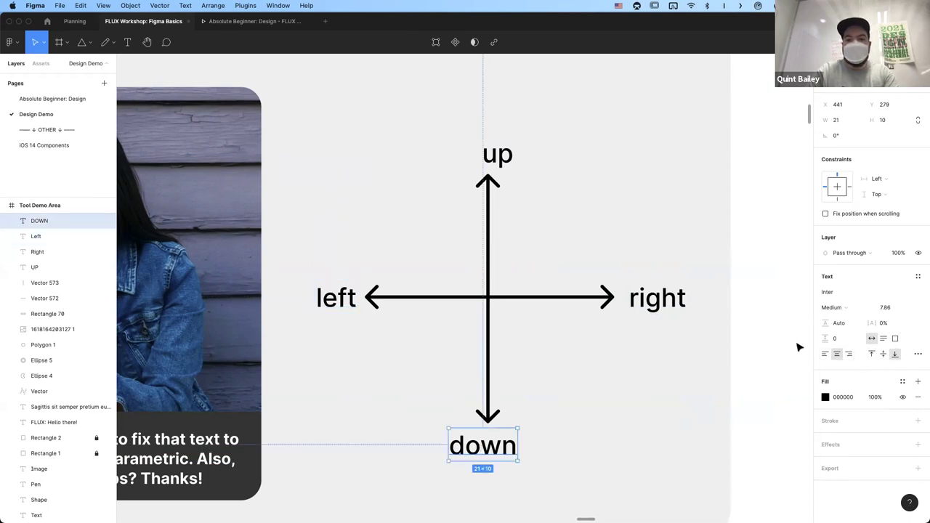
{"action": "left_click", "coordinate": [495, 152]}
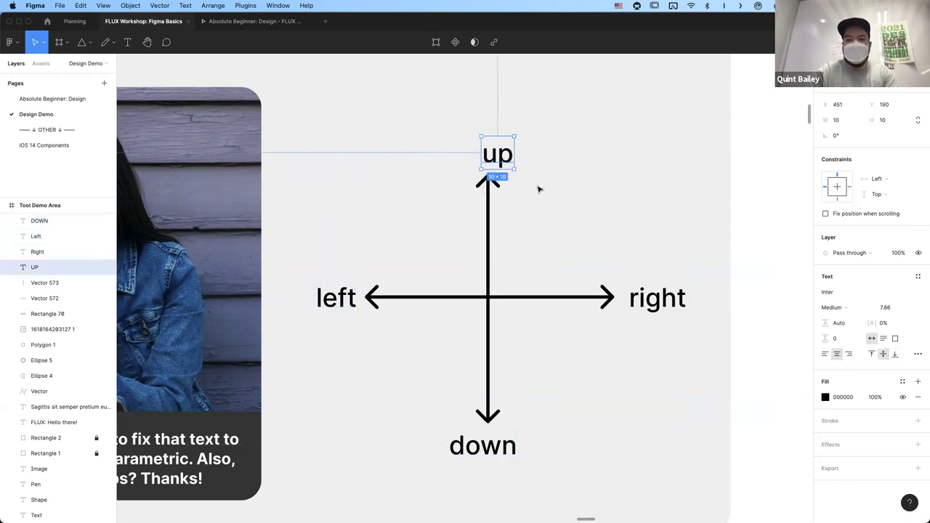
{"action": "left_click_drag", "start_coordinate": [507, 156], "coordinate": [497, 155]}
- Try appending 'side' to the left label, then remove it again
{"action": "scroll", "coordinate": [427, 286], "scroll_direction": "left", "scroll_amount": 1}
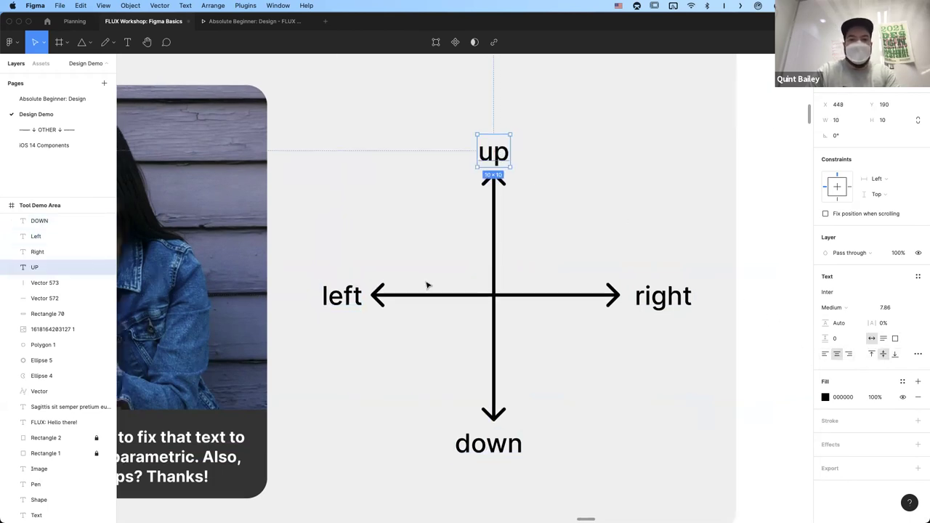
{"action": "scroll", "coordinate": [427, 285], "scroll_direction": "left", "scroll_amount": 5}
{"action": "double_click", "coordinate": [440, 276]}
{"action": "left_click", "coordinate": [455, 276]}
{"action": "type", "text": "side"}
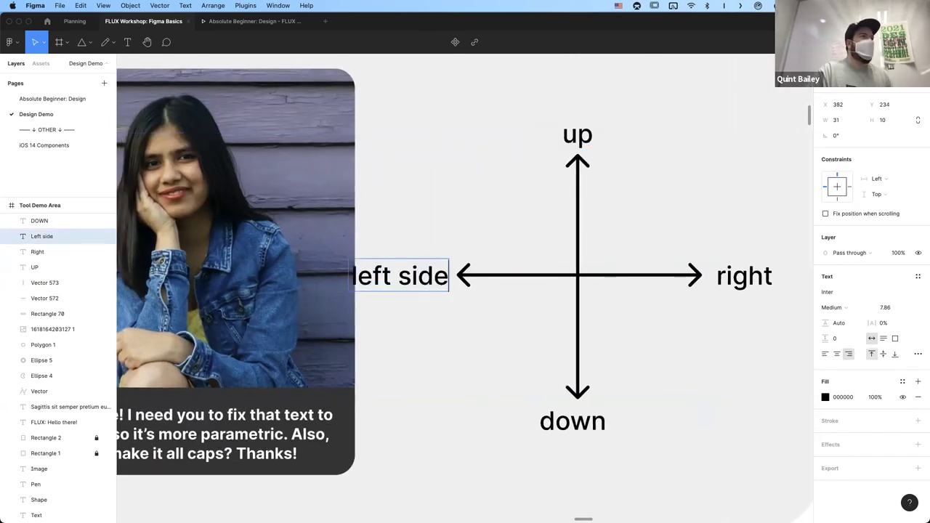
{"action": "key", "text": "BackSpace"}
{"action": "key", "text": "BackSpace"}
{"action": "key", "text": "BackSpace"}
{"action": "key", "text": "BackSpace"}
{"action": "key", "text": "BackSpace"}
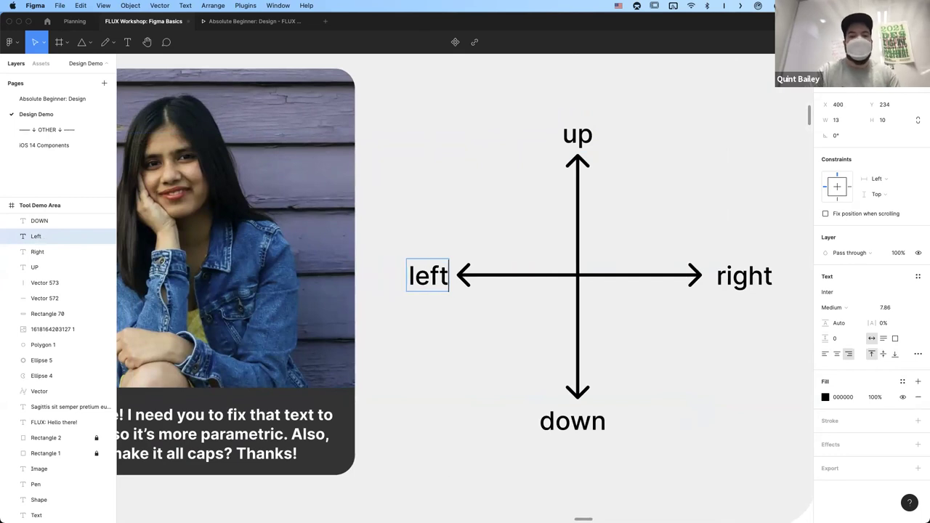
{"action": "key", "text": "Escape"}
- Fine-tune the down label's centring under the vertical arrow, then reselect right and up
{"action": "scroll", "coordinate": [625, 326], "scroll_direction": "left", "scroll_amount": 3}
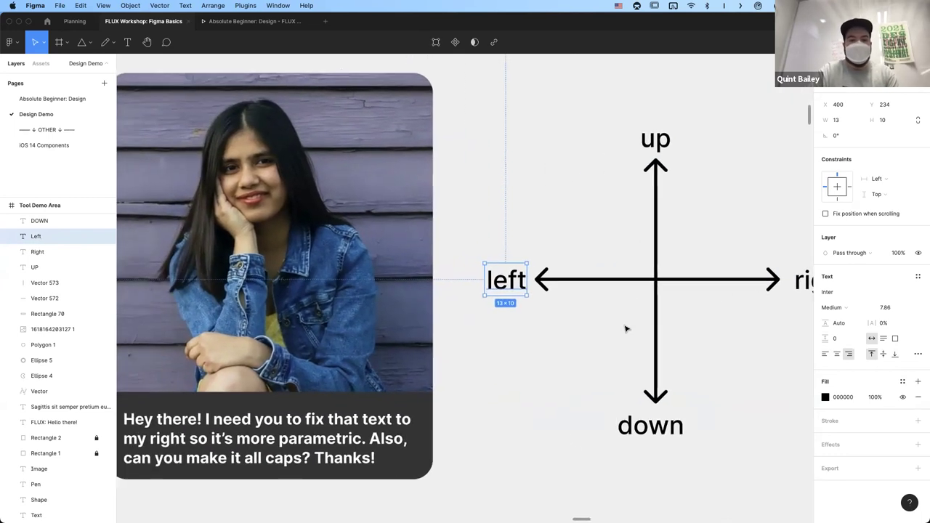
{"action": "left_click", "coordinate": [607, 159], "text": "shift"}
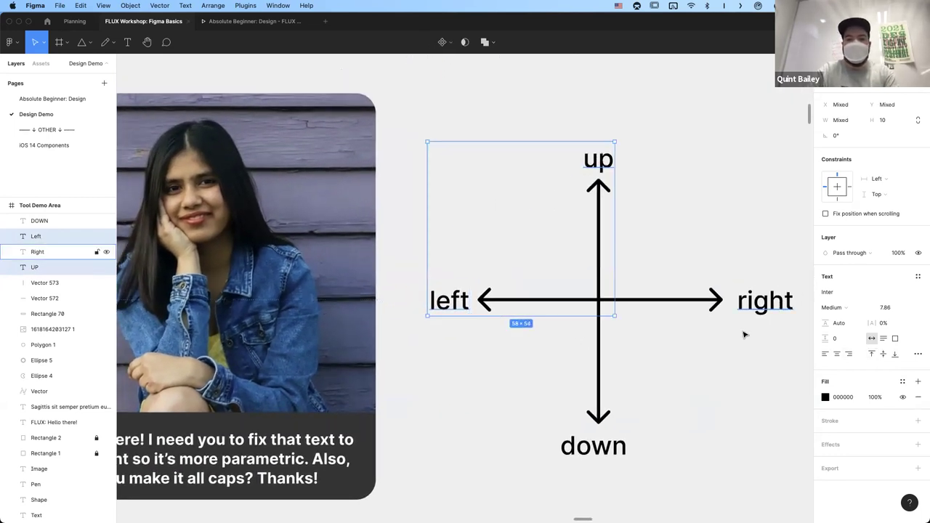
{"action": "left_click", "coordinate": [752, 311], "text": "shift"}
{"action": "left_click", "coordinate": [625, 445], "text": "shift"}
{"action": "left_click", "coordinate": [646, 469]}
{"action": "left_click_drag", "start_coordinate": [612, 461], "coordinate": [616, 461]}
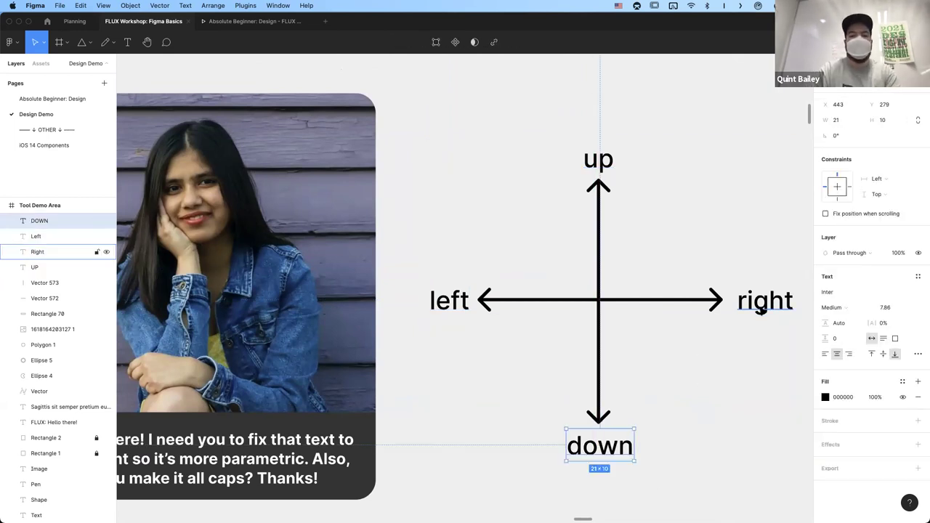
{"action": "left_click", "coordinate": [763, 301], "text": "shift"}
{"action": "left_click", "coordinate": [596, 160], "text": "shift"}
- Set the four direction labels' letter case to uppercase in Type details
{"action": "left_click", "coordinate": [451, 301], "text": "shift"}
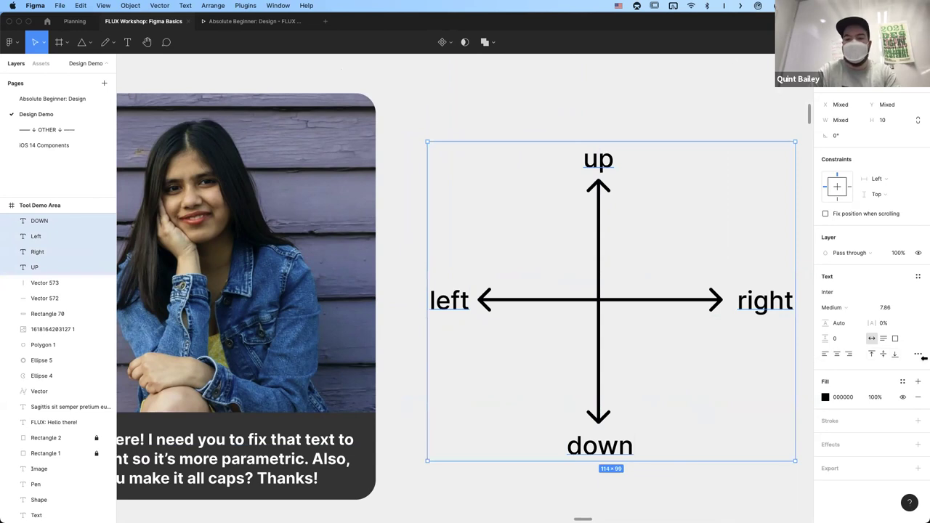
{"action": "left_click", "coordinate": [917, 355]}
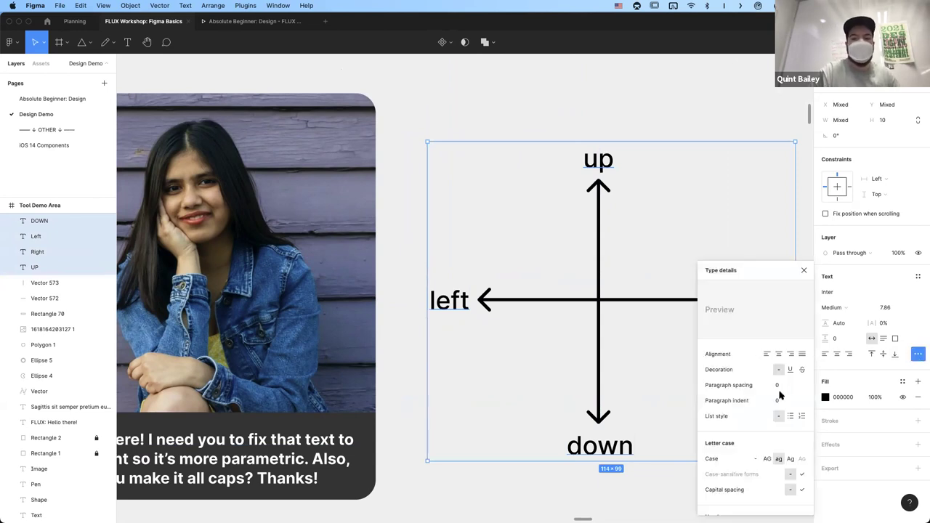
{"action": "left_click", "coordinate": [767, 459]}
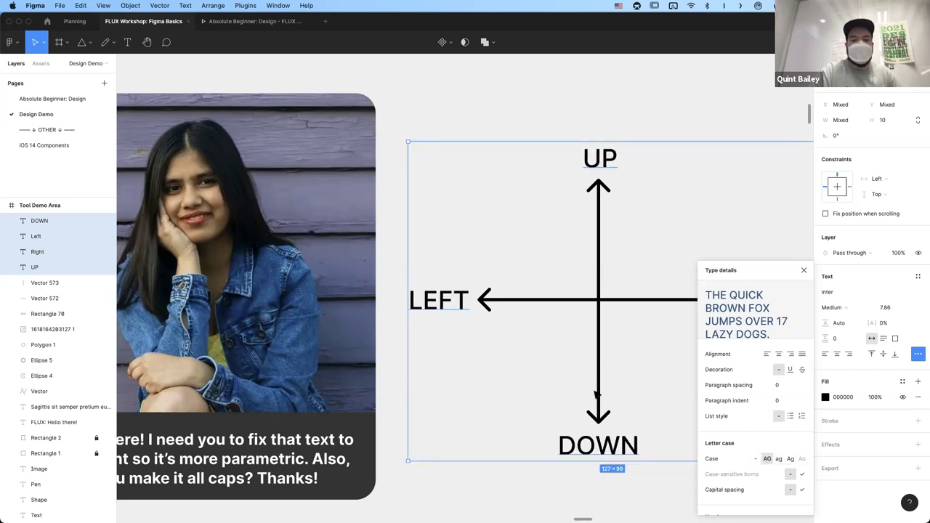
{"action": "scroll", "coordinate": [594, 392], "scroll_direction": "right", "scroll_amount": 5}
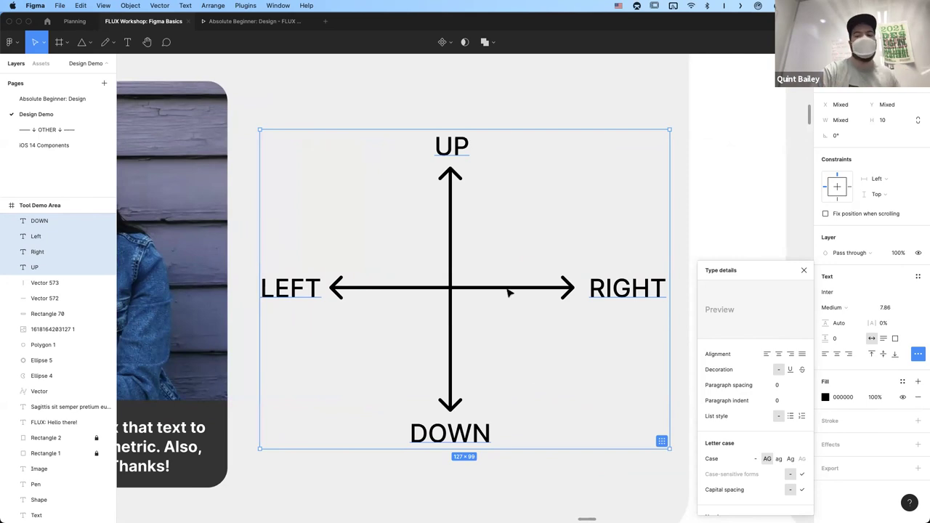
{"action": "left_click", "coordinate": [685, 179]}
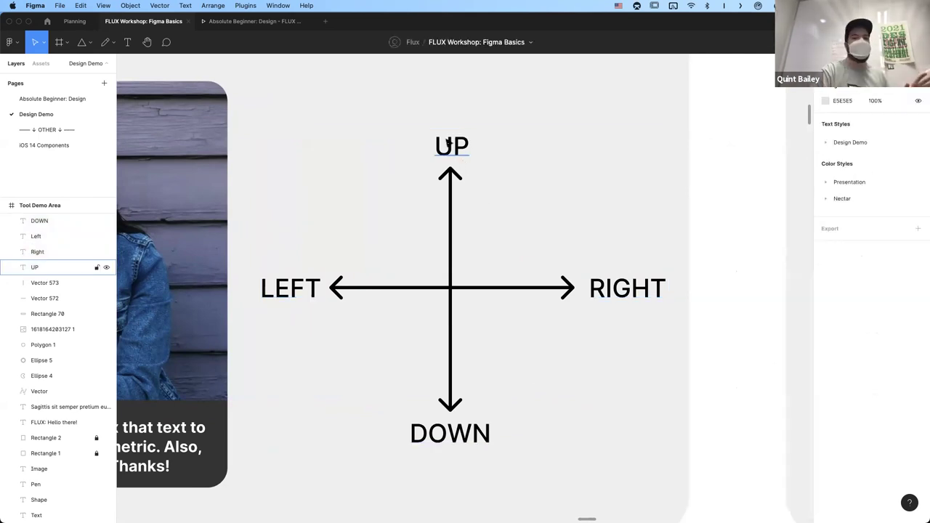
- Replace the UP label's text with lowercase 'up' and zoom out to the Text card
{"action": "left_click", "coordinate": [452, 145]}
{"action": "key", "text": "BackSpace"}
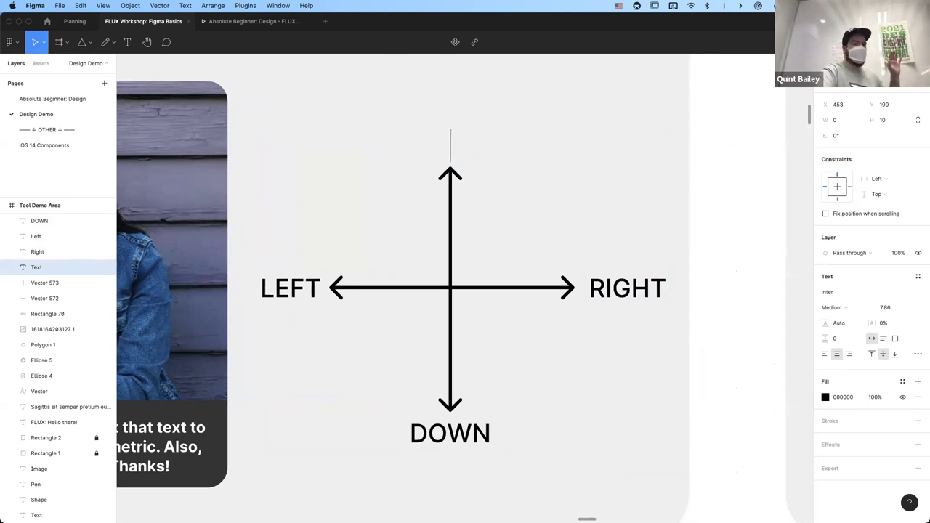
{"action": "type", "text": "up"}
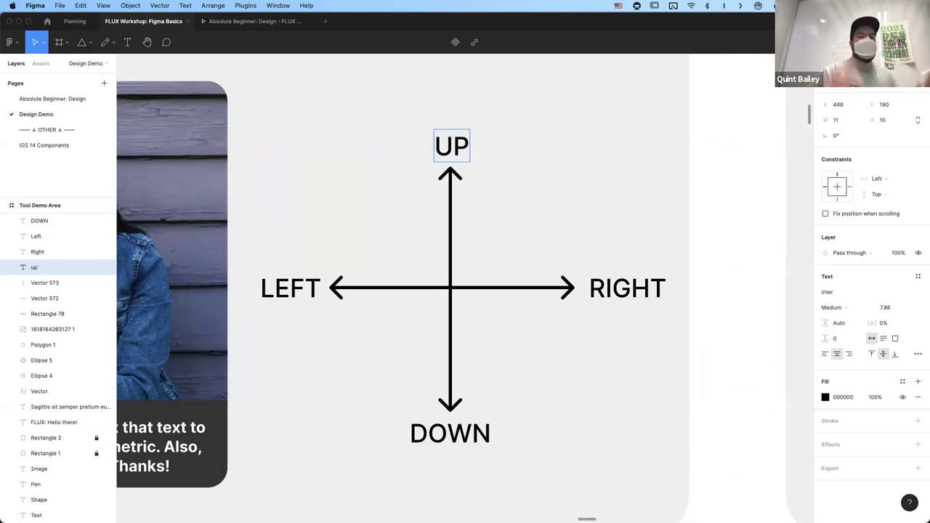
{"action": "key", "text": "Escape"}
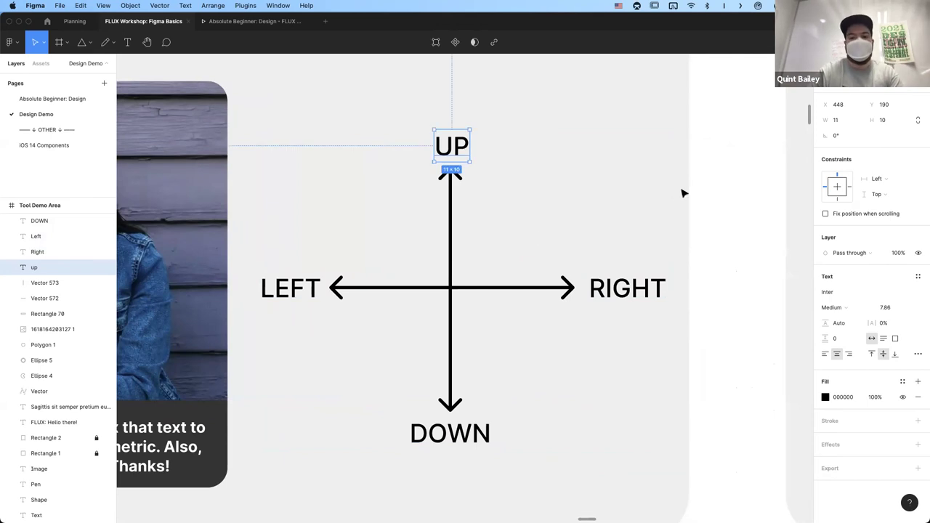
{"action": "left_click", "coordinate": [640, 203]}
{"action": "scroll", "coordinate": [592, 214], "scroll_direction": "down", "scroll_amount": 5}
{"action": "scroll", "coordinate": [591, 215], "scroll_direction": "down", "scroll_amount": 5}
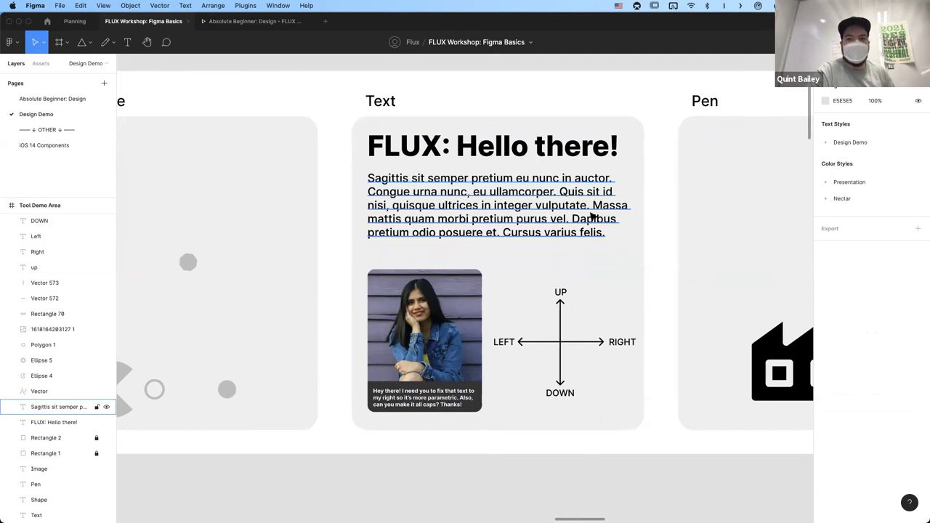
{"action": "scroll", "coordinate": [592, 217], "scroll_direction": "right", "scroll_amount": 3}
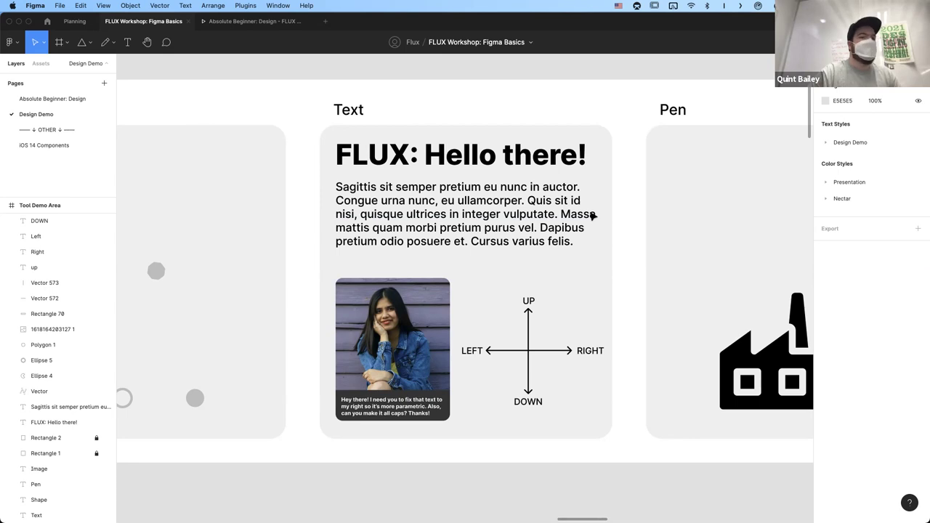
- Pan to the Pen card and pick the Pen tool from the path tools dropdown
{"action": "scroll", "coordinate": [592, 216], "scroll_direction": "right", "scroll_amount": 5}
{"action": "scroll", "coordinate": [554, 295], "scroll_direction": "up", "scroll_amount": 3, "text": "ctrl"}
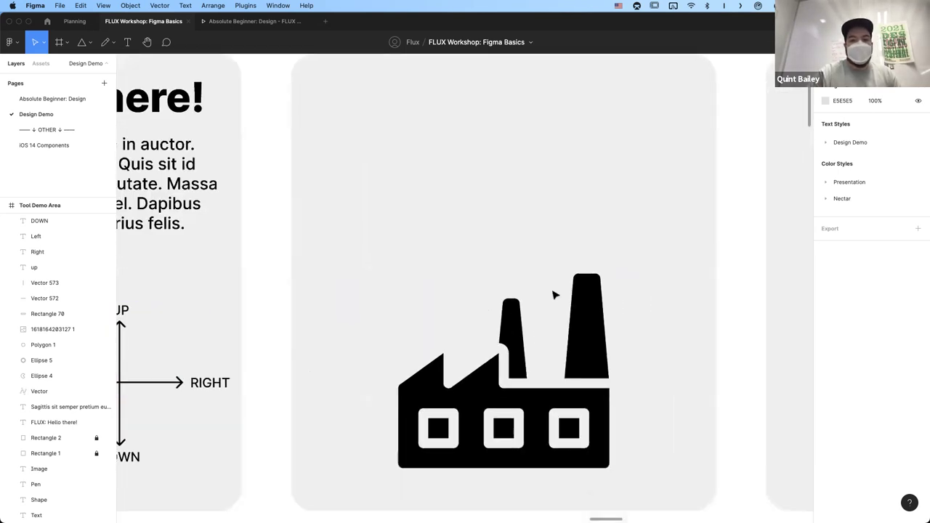
{"action": "scroll", "coordinate": [555, 295], "scroll_direction": "up", "scroll_amount": 2, "text": "ctrl"}
{"action": "scroll", "coordinate": [552, 295], "scroll_direction": "down", "scroll_amount": 2}
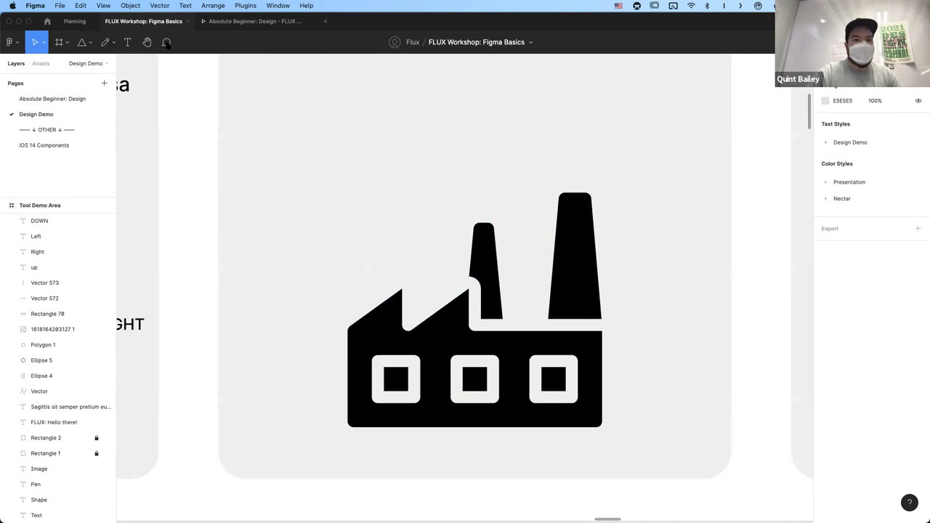
{"action": "left_click", "coordinate": [113, 44]}
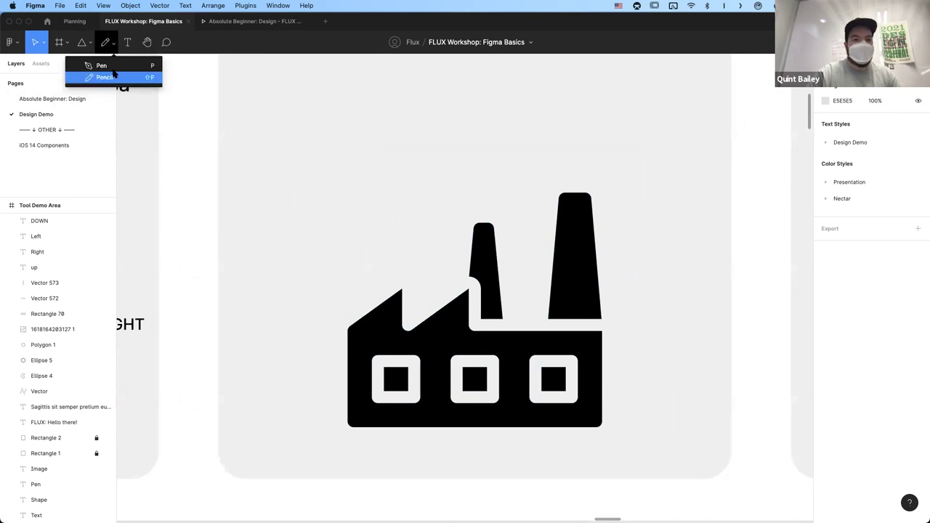
{"action": "left_click", "coordinate": [116, 71]}
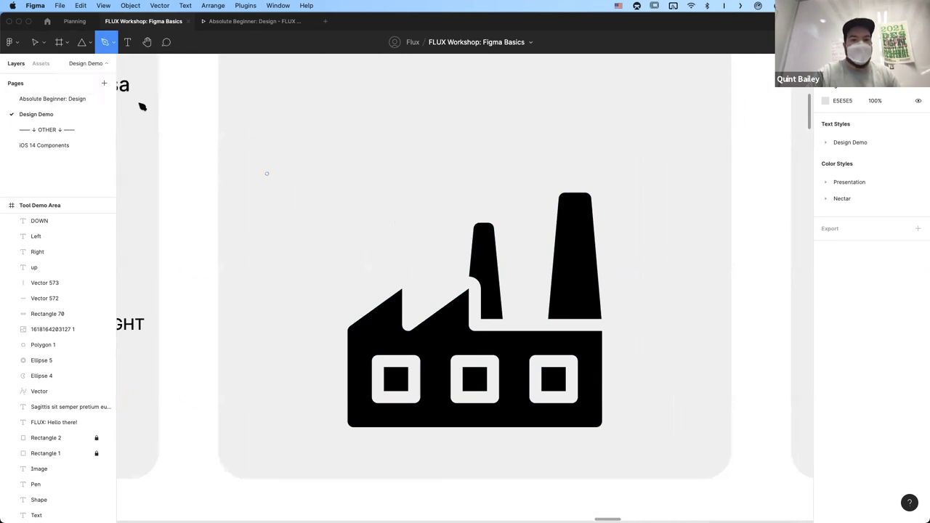
- Switch back to the Move tool and select the factory vector, zooming to fit it
{"action": "left_click", "coordinate": [35, 41]}
{"action": "left_click", "coordinate": [40, 391]}
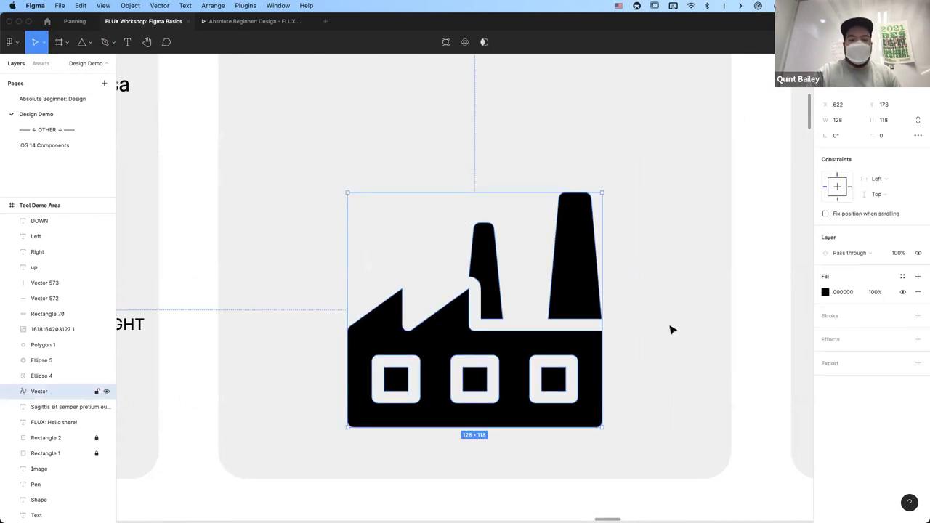
{"action": "key", "text": "shift+2"}
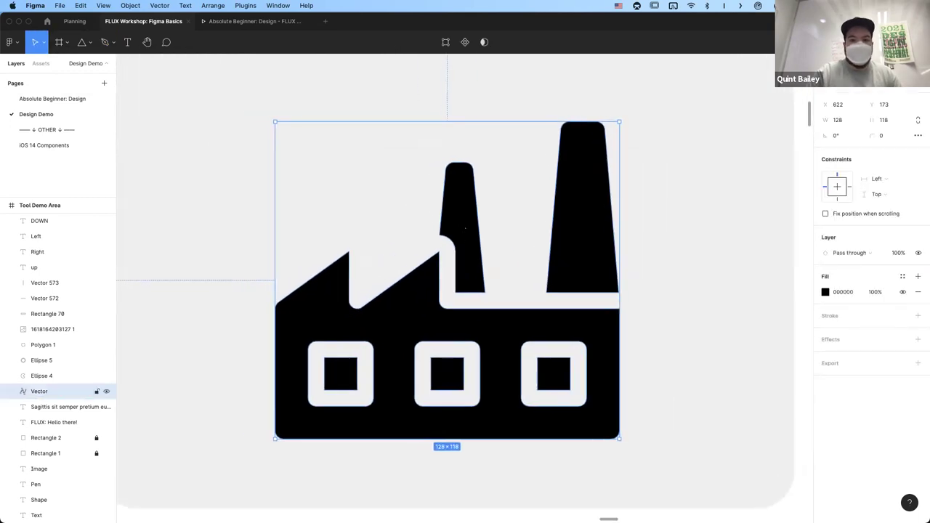
{"action": "scroll", "coordinate": [488, 308], "scroll_direction": "up", "scroll_amount": 2}
{"action": "scroll", "coordinate": [489, 308], "scroll_direction": "down", "scroll_amount": 4}
{"action": "scroll", "coordinate": [515, 249], "scroll_direction": "up", "scroll_amount": 3}
{"action": "scroll", "coordinate": [515, 250], "scroll_direction": "up", "scroll_amount": 3}
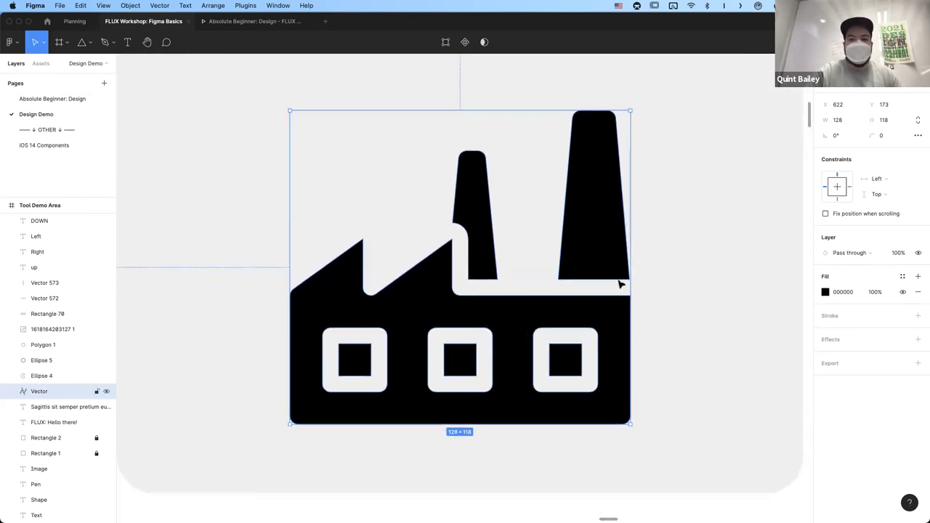
- Give the factory's roof peak and right chimney points a corner radius of 2, then deselect
{"action": "double_click", "coordinate": [425, 258]}
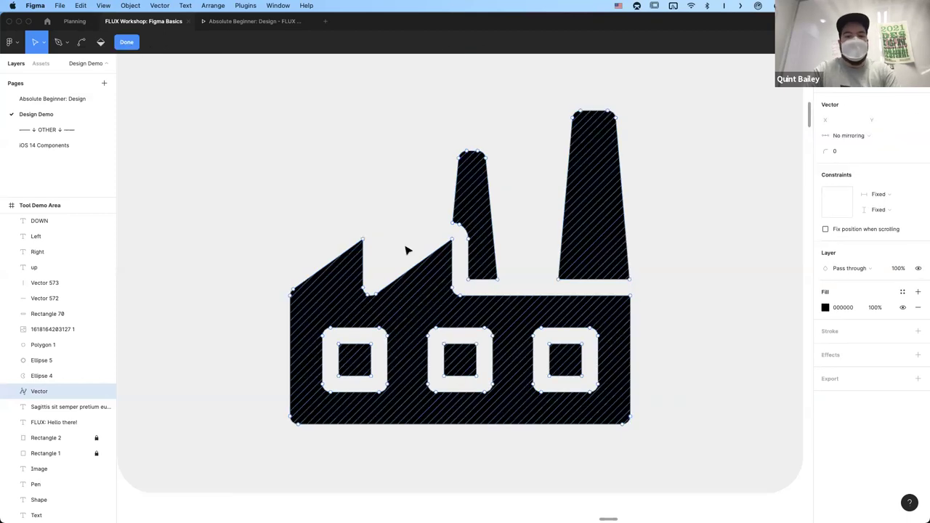
{"action": "left_click", "coordinate": [363, 241]}
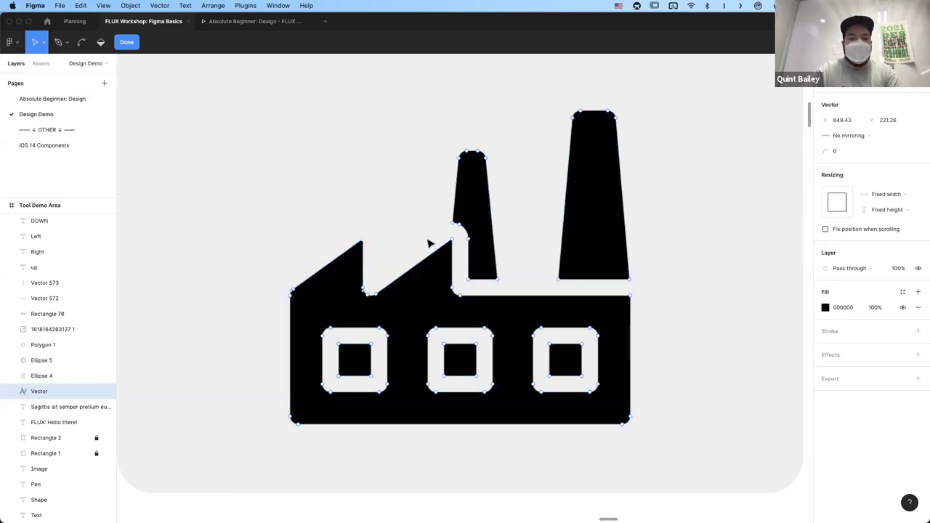
{"action": "left_click", "coordinate": [452, 240], "text": "shift"}
{"action": "left_click", "coordinate": [629, 296], "text": "shift"}
{"action": "left_click", "coordinate": [629, 279], "text": "shift"}
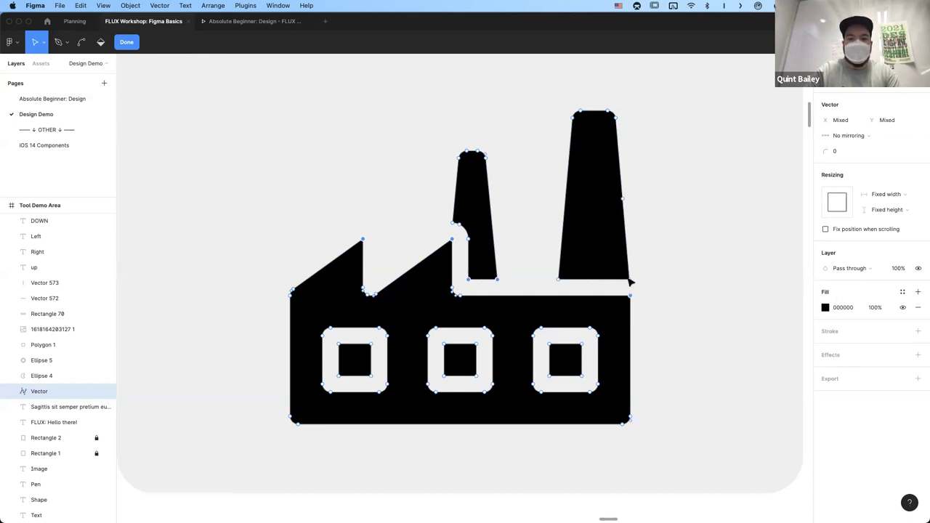
{"action": "left_click", "coordinate": [557, 279], "text": "shift"}
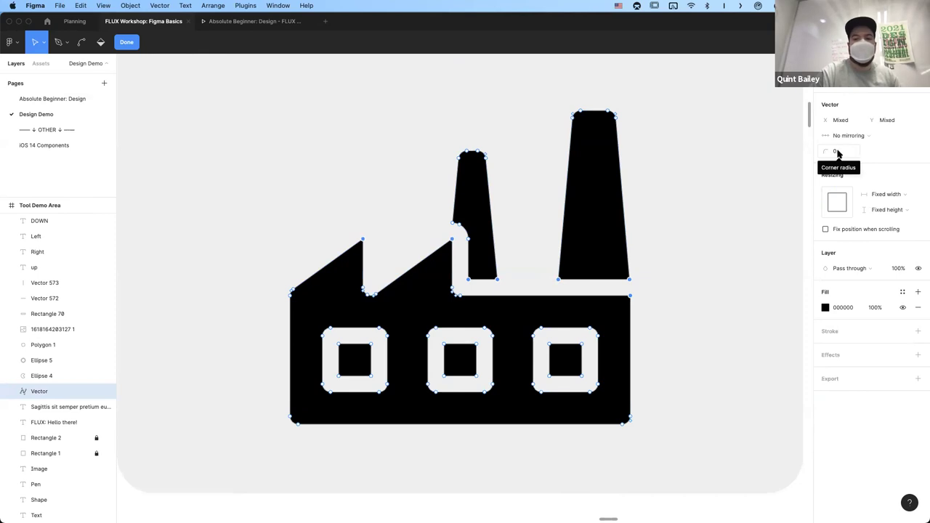
{"action": "left_click", "coordinate": [845, 151]}
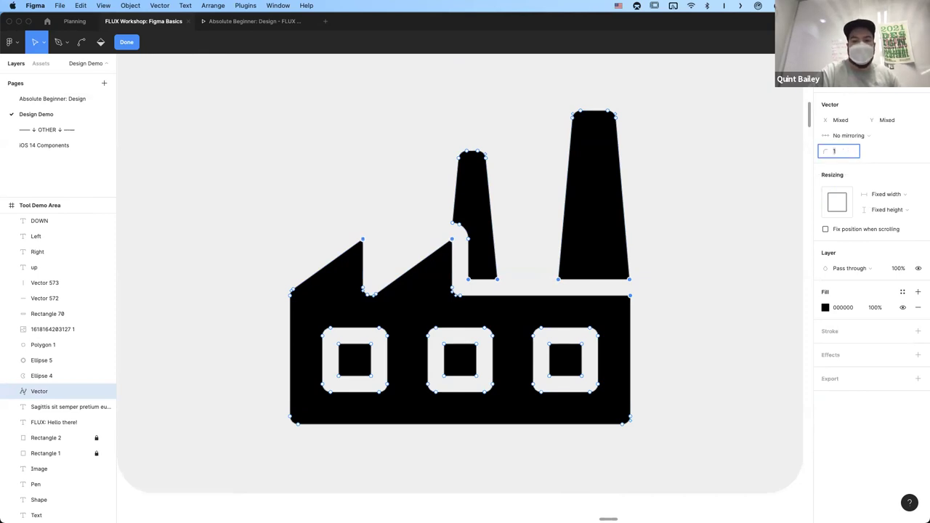
{"action": "type", "text": "2"}
{"action": "key", "text": "Return"}
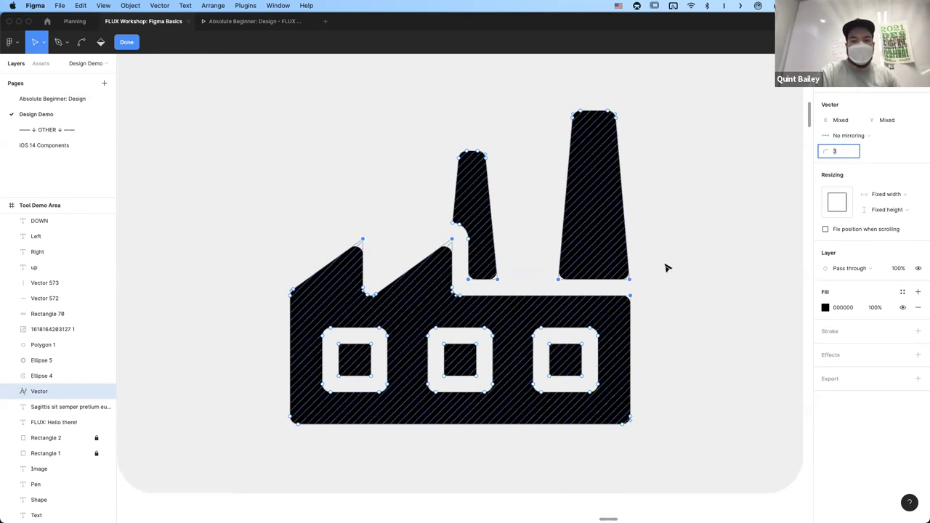
{"action": "key", "text": "Escape"}
{"action": "left_click", "coordinate": [664, 383]}
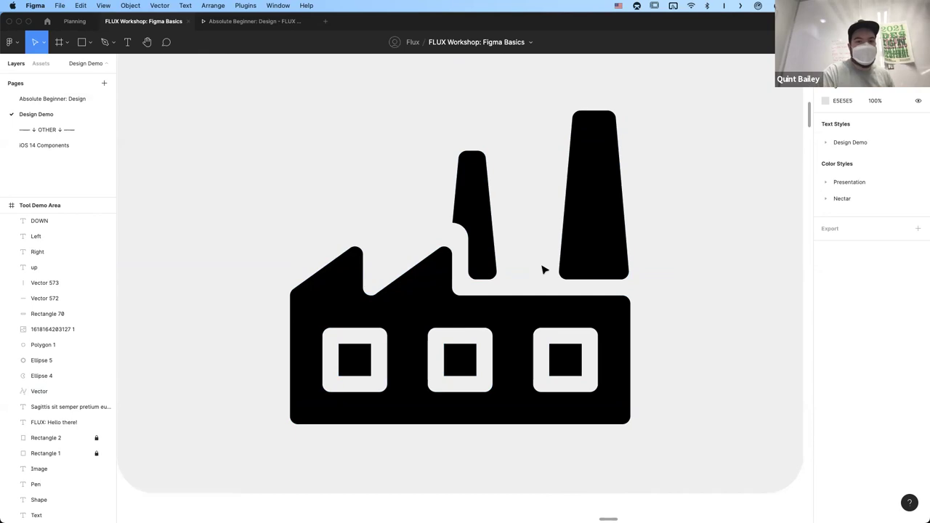
- Scroll the canvas from the Pen frame over to the Image card and its three portrait photos
{"action": "scroll", "coordinate": [544, 269], "scroll_direction": "up", "scroll_amount": 1}
{"action": "scroll", "coordinate": [543, 270], "scroll_direction": "right", "scroll_amount": 1}
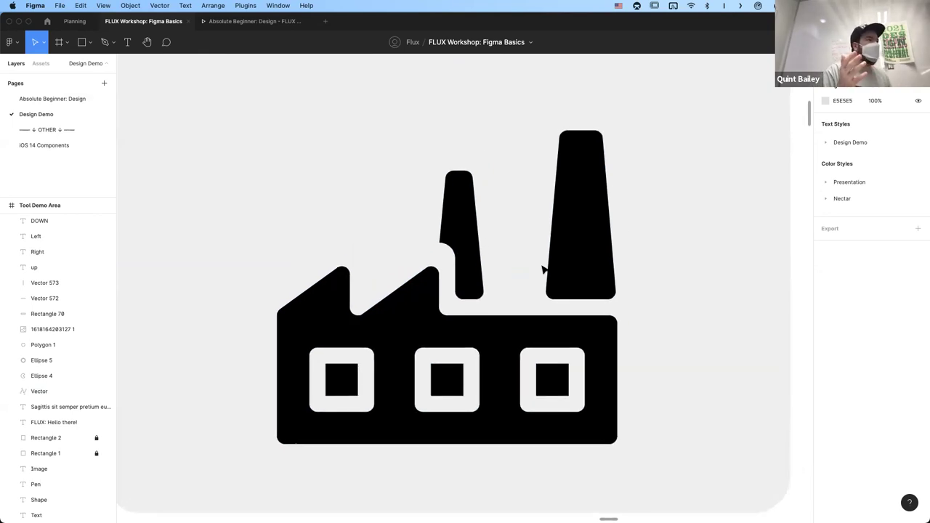
{"action": "scroll", "coordinate": [543, 270], "scroll_direction": "down", "scroll_amount": 5}
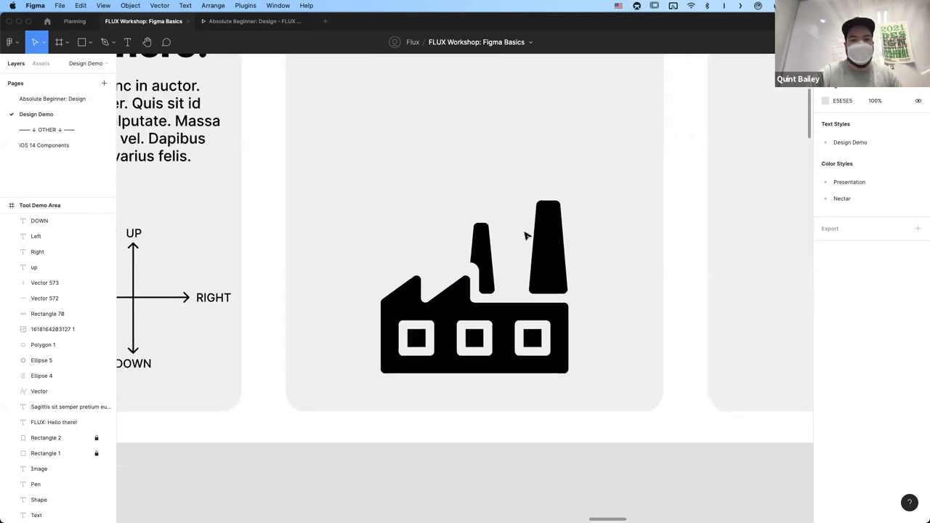
{"action": "scroll", "coordinate": [528, 230], "scroll_direction": "down", "scroll_amount": 5}
{"action": "scroll", "coordinate": [530, 226], "scroll_direction": "down", "scroll_amount": 1}
{"action": "scroll", "coordinate": [529, 228], "scroll_direction": "right", "scroll_amount": 5}
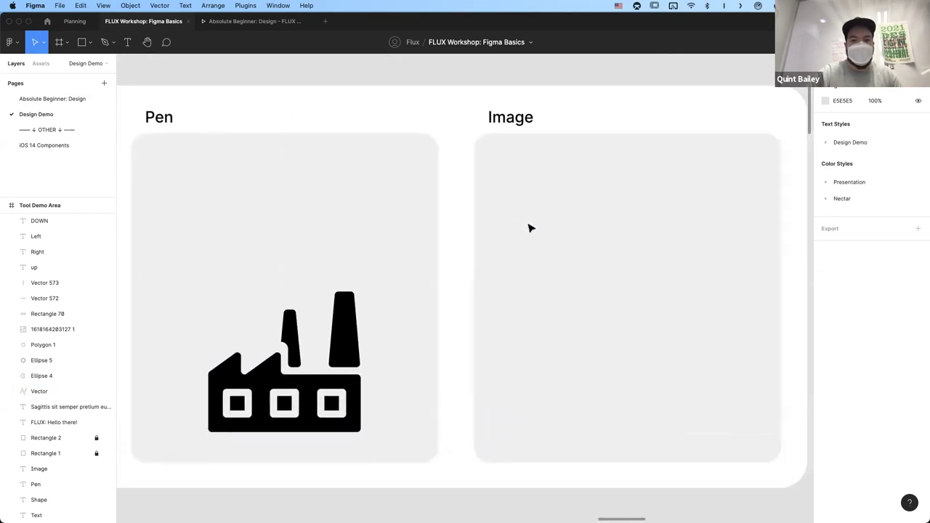
{"action": "scroll", "coordinate": [530, 228], "scroll_direction": "right", "scroll_amount": 8}
{"action": "scroll", "coordinate": [530, 228], "scroll_direction": "down", "scroll_amount": 2}
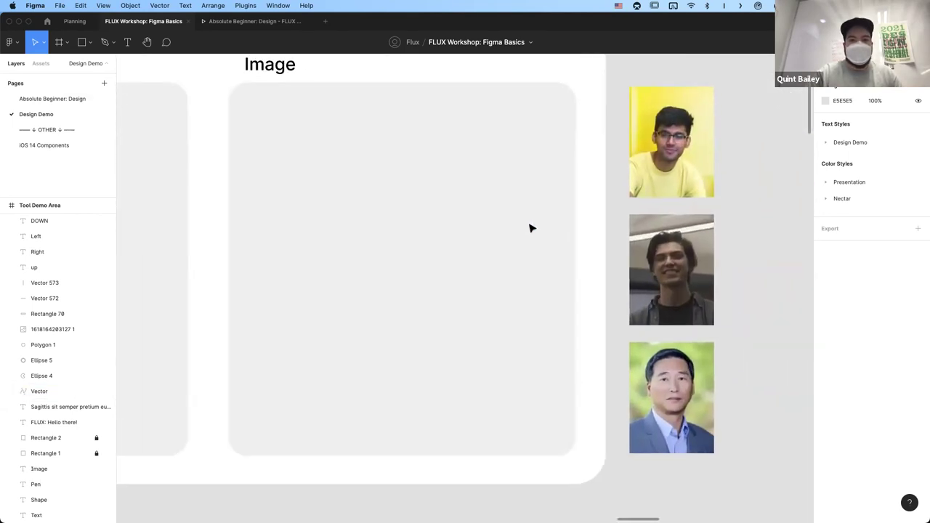
{"action": "scroll", "coordinate": [530, 228], "scroll_direction": "up", "scroll_amount": 2}
{"action": "scroll", "coordinate": [530, 228], "scroll_direction": "left", "scroll_amount": 1}
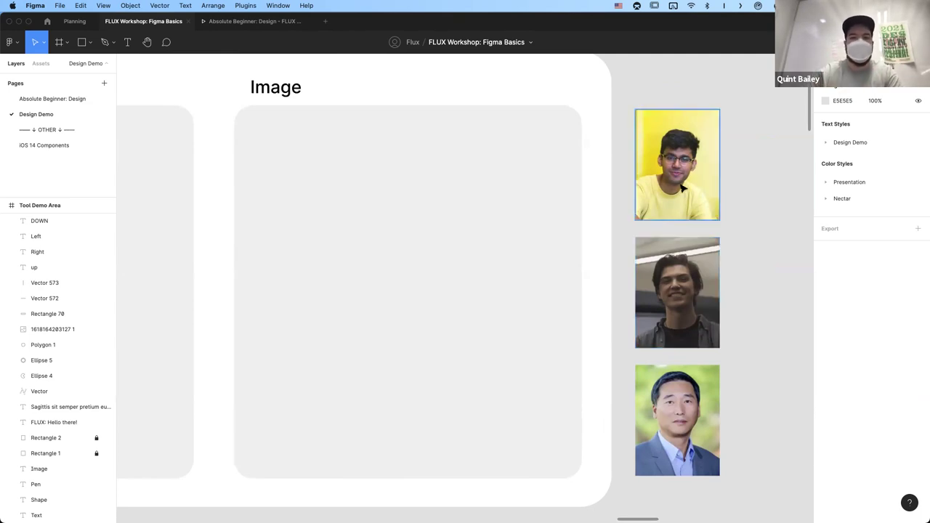
- Place the top portrait in the Image card and raise its exposure and adjust its temperature
{"action": "left_click_drag", "start_coordinate": [688, 180], "coordinate": [336, 219]}
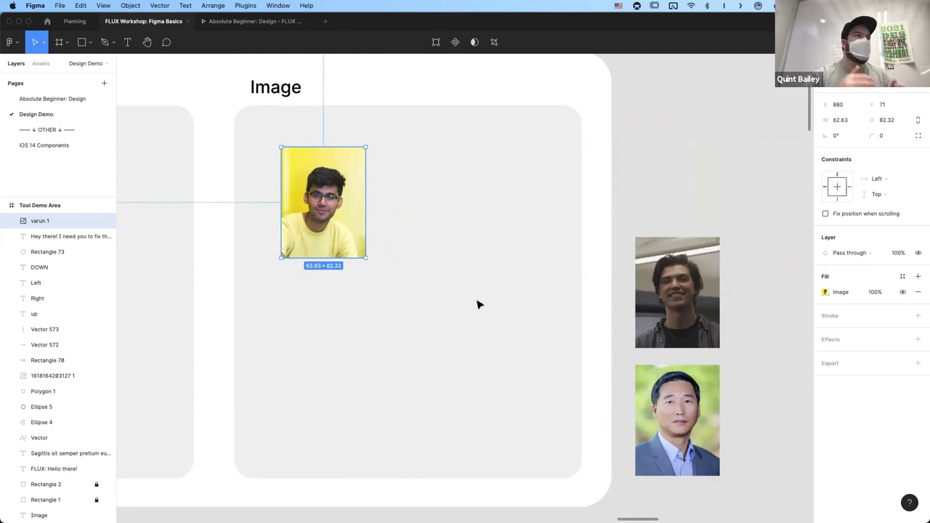
{"action": "double_click", "coordinate": [341, 205]}
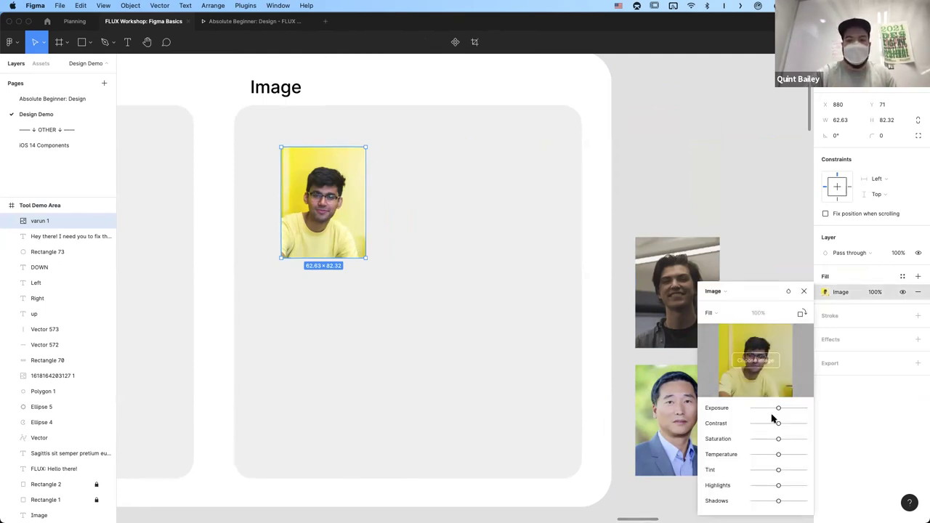
{"action": "left_click_drag", "start_coordinate": [779, 410], "coordinate": [788, 428]}
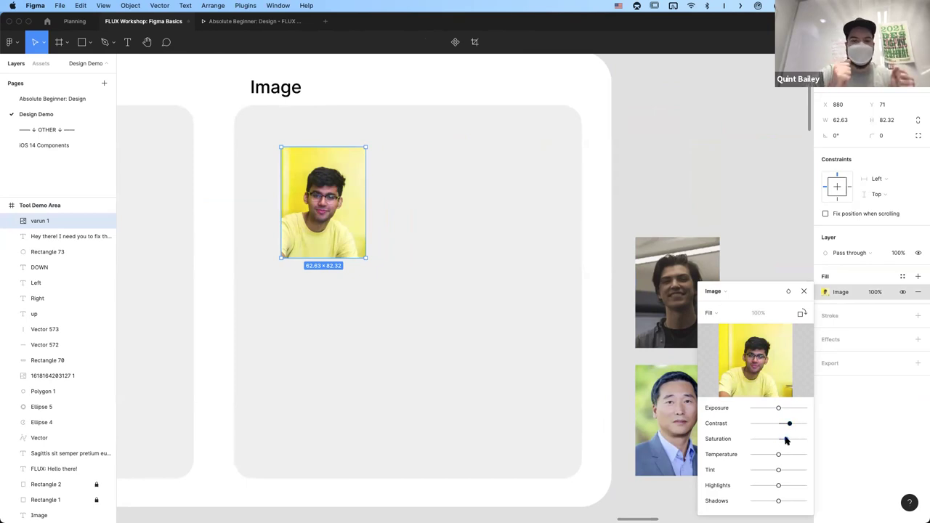
{"action": "left_click_drag", "start_coordinate": [781, 455], "coordinate": [750, 501]}
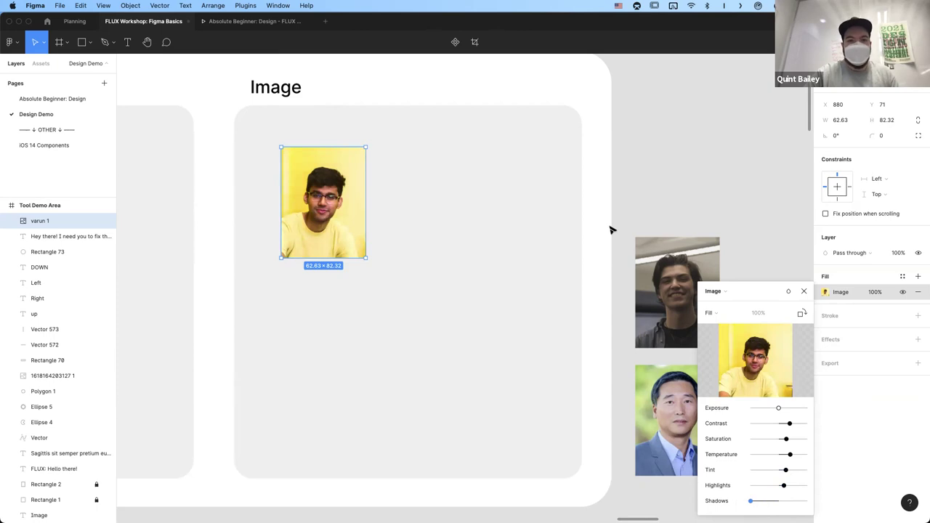
{"action": "key", "text": "Escape"}
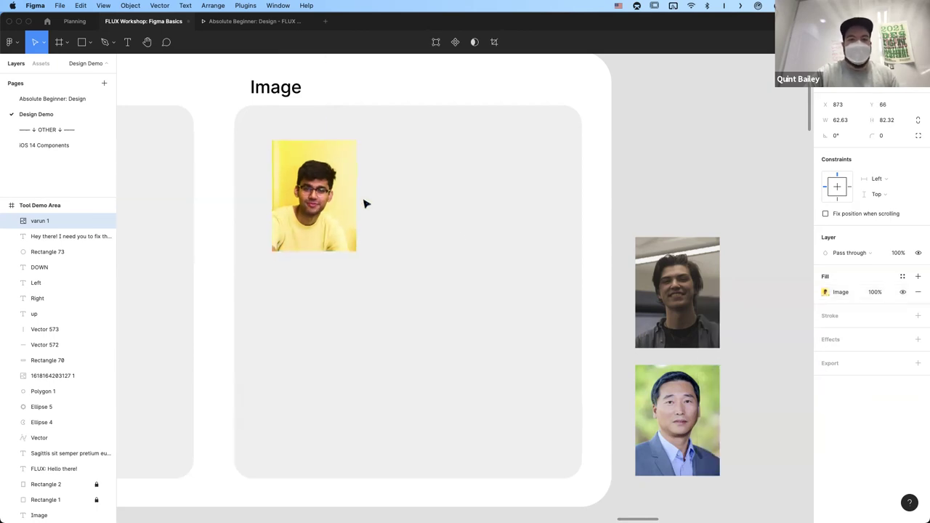
- Return the second portrait beside the yellow one and set its image fill blend to Difference
{"action": "key", "text": "Escape"}
{"action": "key", "text": "ctrl+z"}
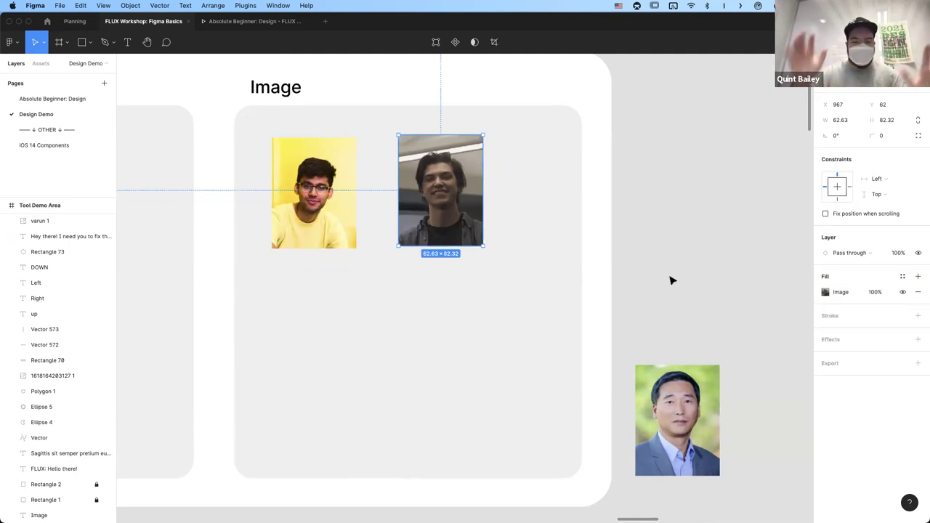
{"action": "left_click", "coordinate": [825, 291]}
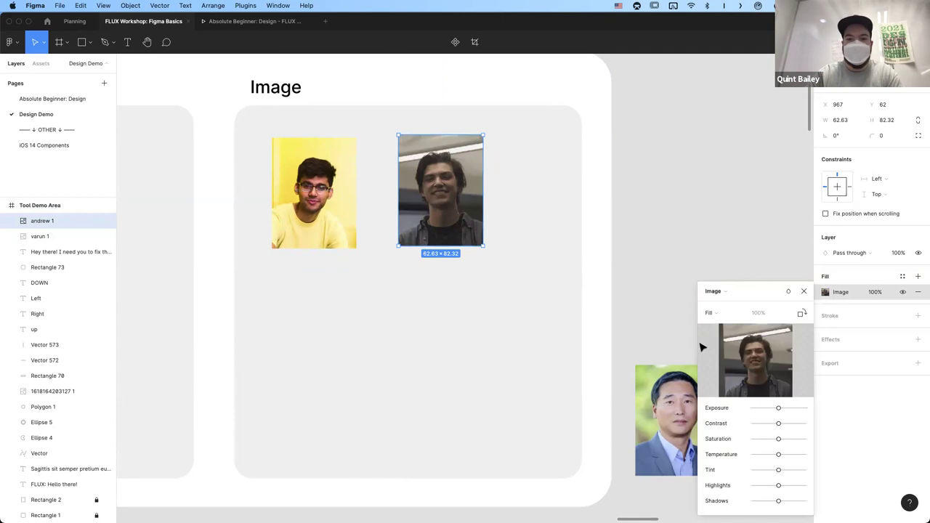
{"action": "left_click", "coordinate": [788, 291]}
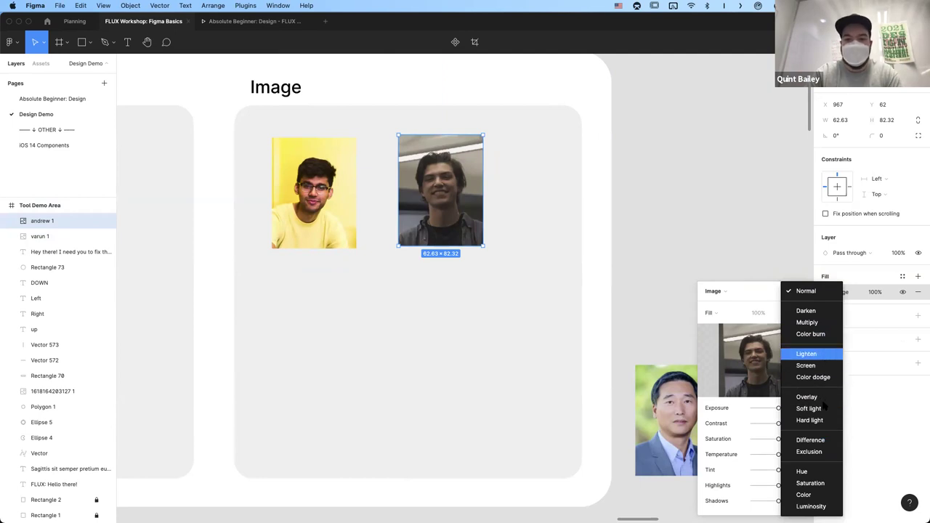
{"action": "left_click", "coordinate": [822, 441]}
- Preview the inverted portrait overlapping the yellow one, then undo the move and deselect
{"action": "left_click_drag", "start_coordinate": [419, 199], "coordinate": [341, 238]}
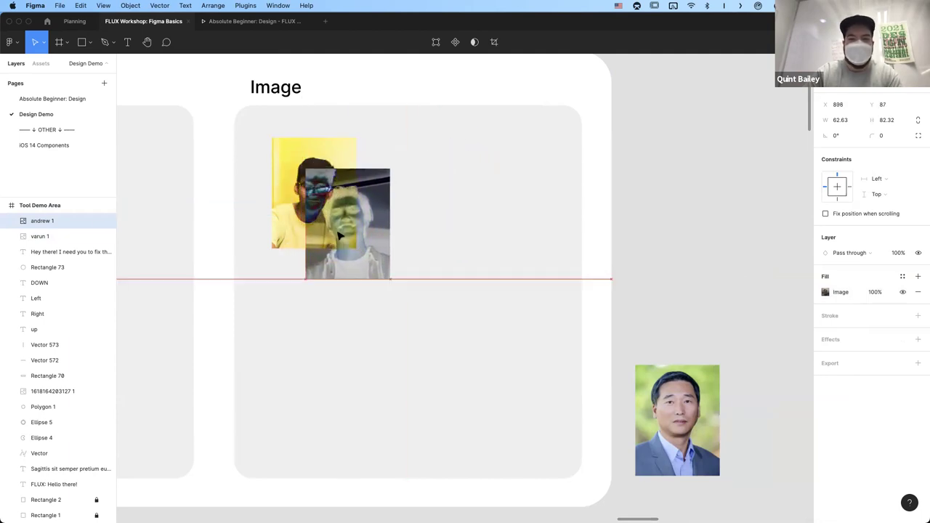
{"action": "left_click", "coordinate": [521, 289]}
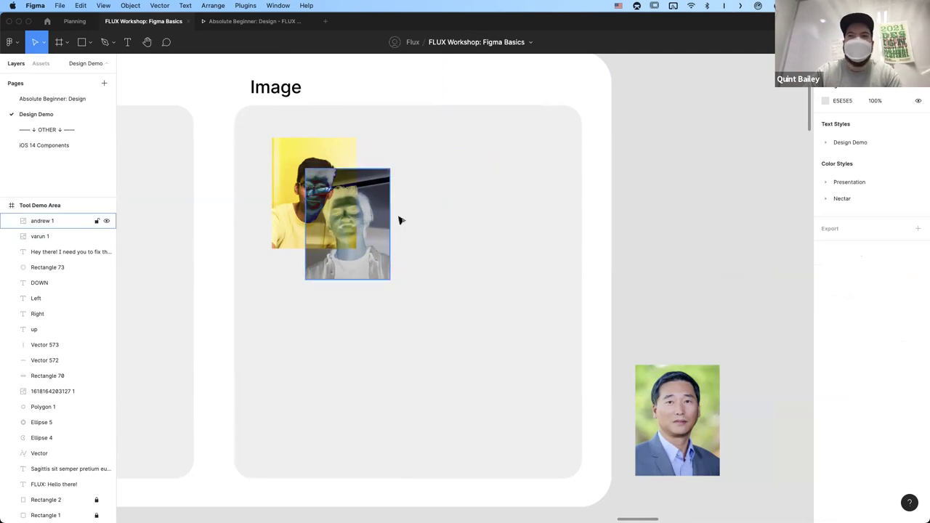
{"action": "key", "text": "super+z"}
{"action": "key", "text": "super+z"}
{"action": "key", "text": "super+z"}
{"action": "left_click", "coordinate": [500, 340]}
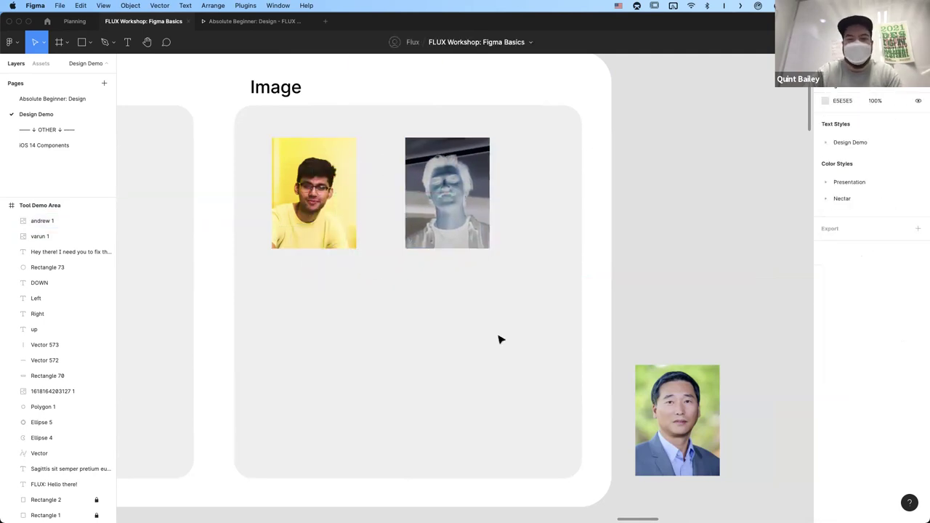
- Move the third portrait below the other two and resize it to about 107×95
{"action": "left_click_drag", "start_coordinate": [661, 414], "coordinate": [376, 340]}
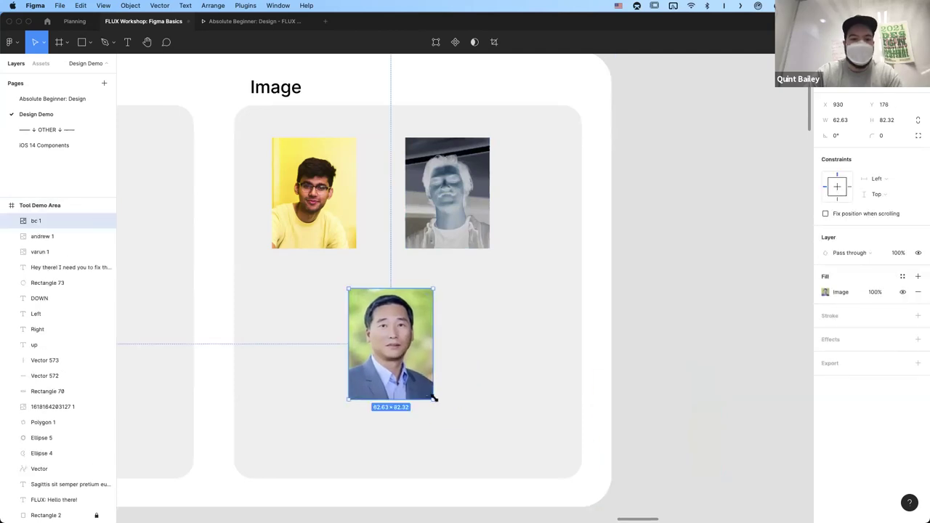
{"action": "left_click_drag", "start_coordinate": [465, 412], "coordinate": [473, 415]}
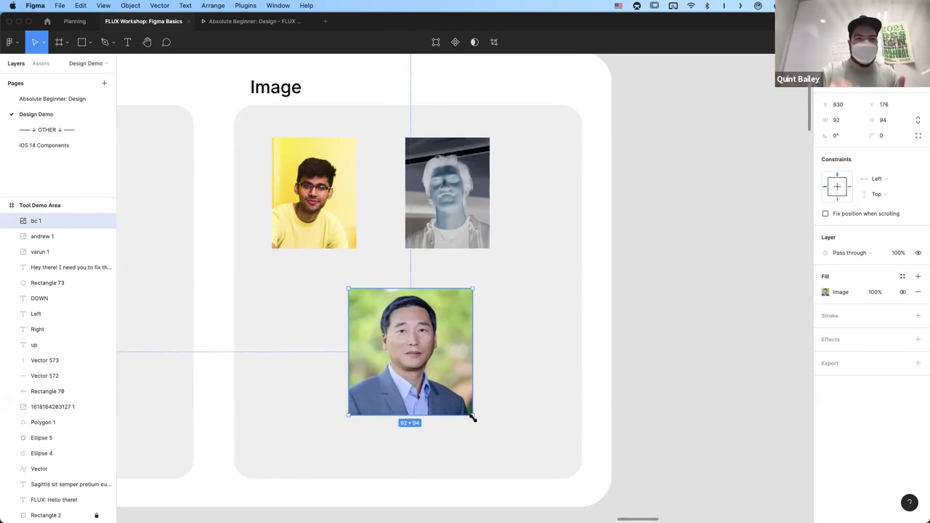
{"action": "left_click_drag", "start_coordinate": [431, 296], "coordinate": [502, 424]}
{"action": "left_click_drag", "start_coordinate": [436, 351], "coordinate": [588, 361]}
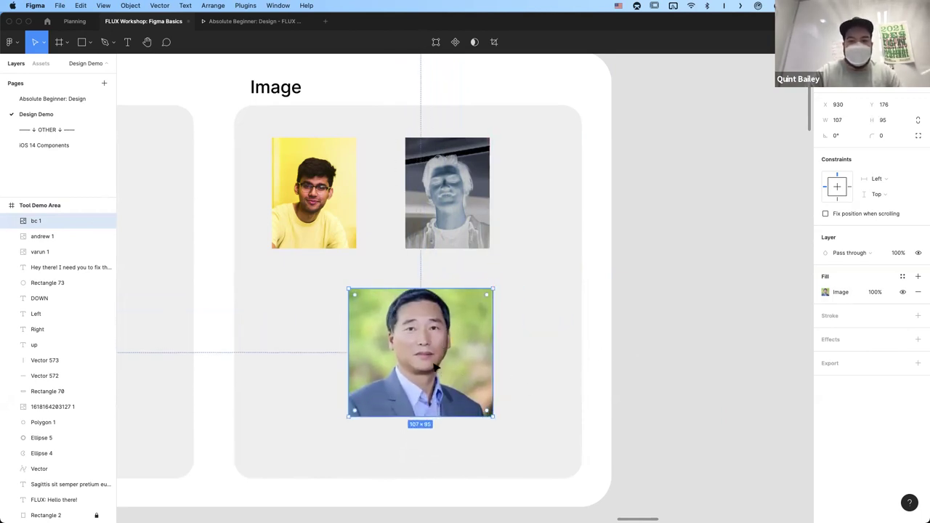
{"action": "left_click", "coordinate": [826, 291]}
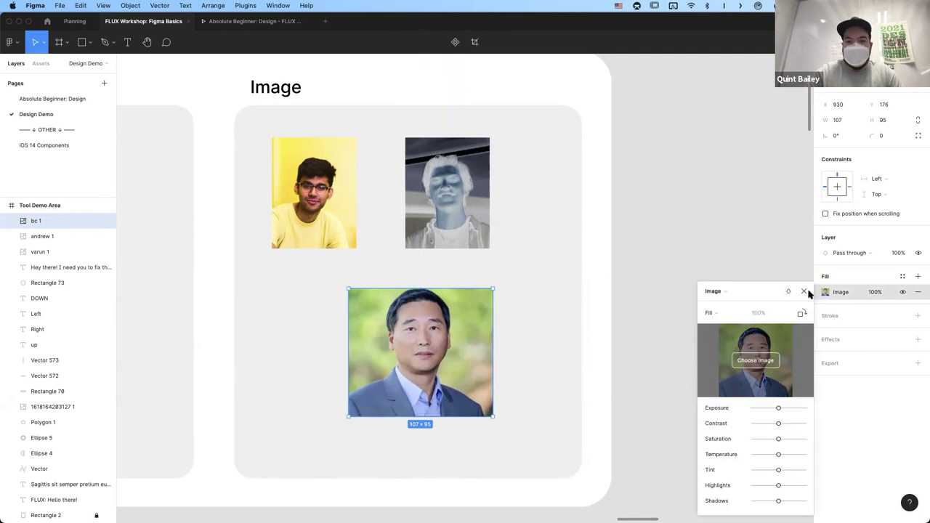
- Toggle the third portrait between Fit and Fill while resizing, ending on Fill at 136×94
{"action": "left_click", "coordinate": [724, 316]}
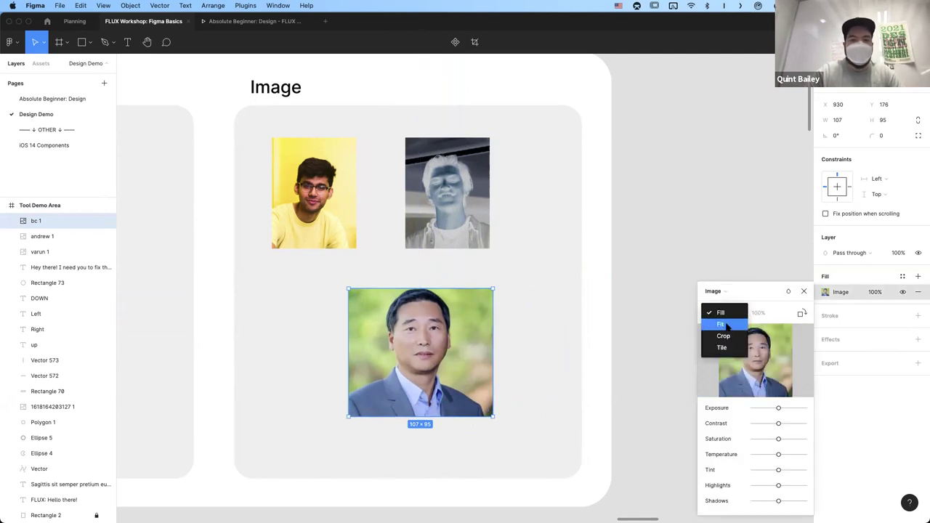
{"action": "left_click", "coordinate": [721, 325]}
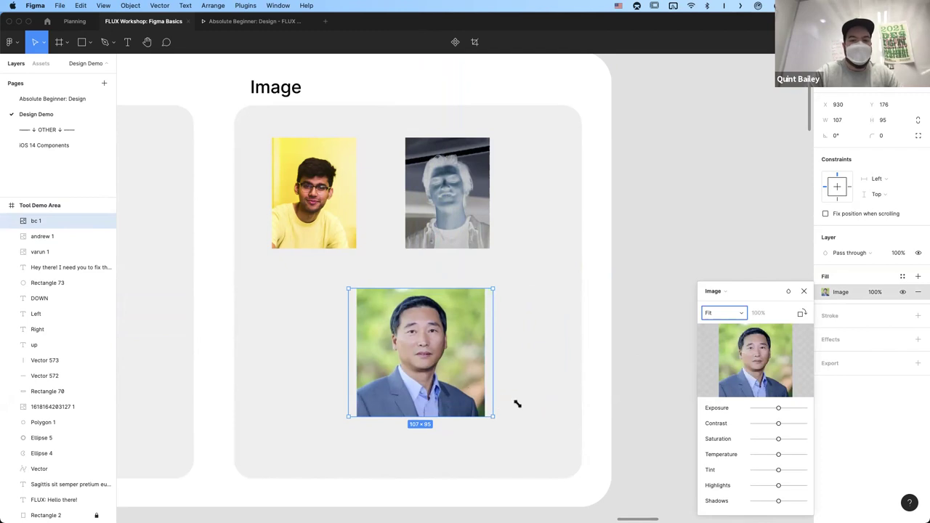
{"action": "left_click", "coordinate": [712, 315]}
{"action": "left_click", "coordinate": [711, 300]}
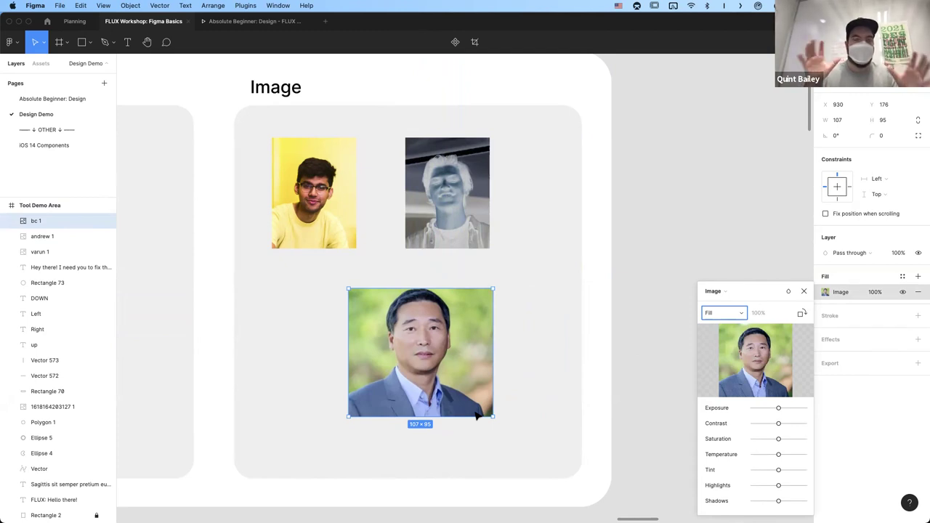
{"action": "mouse_move", "coordinate": [494, 417]}
{"action": "left_mouse_down"}
{"action": "mouse_move", "coordinate": [494, 479]}
{"action": "mouse_move", "coordinate": [438, 376]}
{"action": "mouse_move", "coordinate": [465, 479]}
{"action": "mouse_move", "coordinate": [486, 369]}
{"action": "mouse_move", "coordinate": [476, 443]}
{"action": "mouse_move", "coordinate": [499, 392]}
{"action": "mouse_move", "coordinate": [486, 434]}
{"action": "mouse_move", "coordinate": [487, 425]}
{"action": "left_mouse_up"}
{"action": "left_click", "coordinate": [711, 312]}
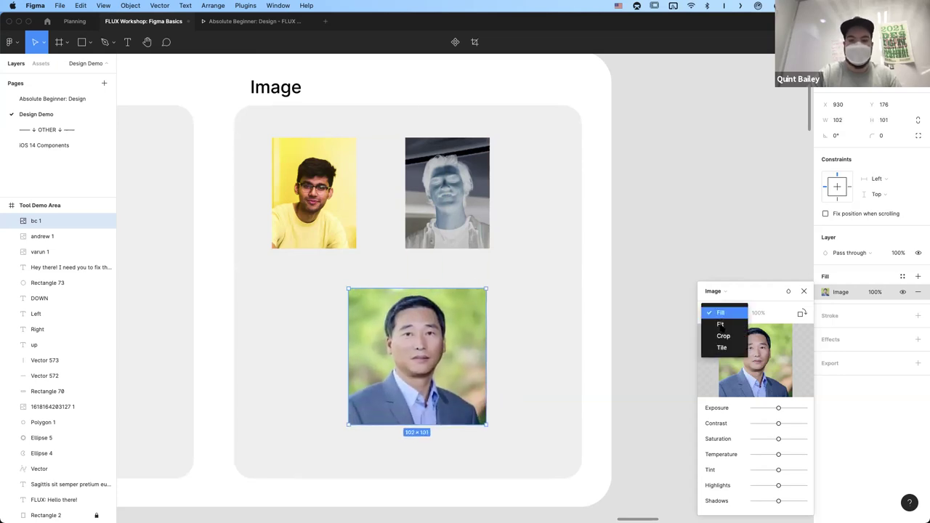
{"action": "left_click", "coordinate": [721, 328]}
{"action": "left_click_drag", "start_coordinate": [522, 414], "coordinate": [560, 393]}
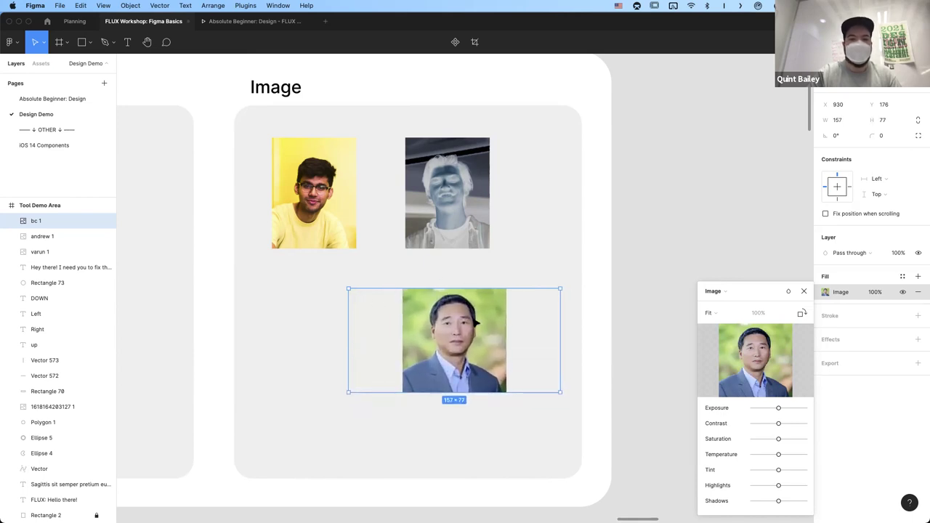
{"action": "left_click_drag", "start_coordinate": [560, 393], "coordinate": [523, 414]}
{"action": "left_click", "coordinate": [712, 312]}
{"action": "left_click", "coordinate": [709, 299]}
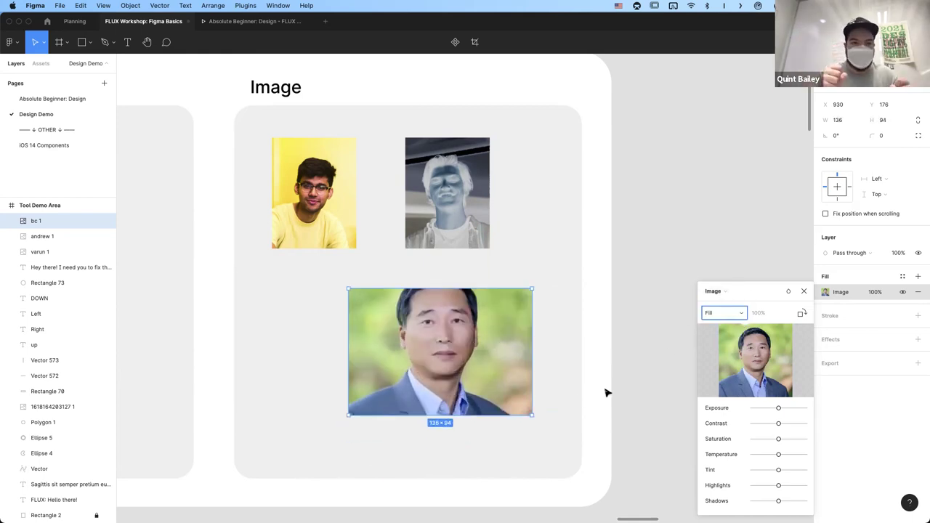
- Compare Fit and Fill again, then crop the portrait at top and bottom in Crop mode
{"action": "left_click", "coordinate": [709, 312]}
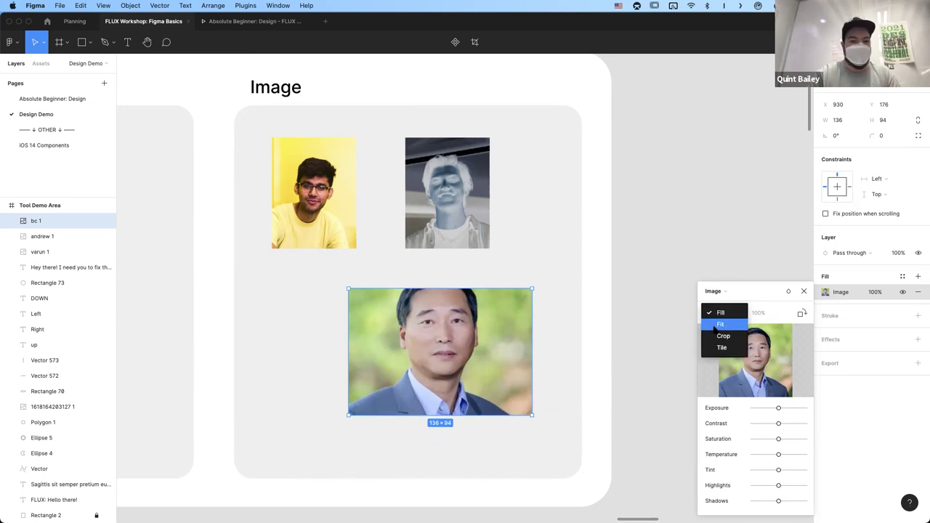
{"action": "left_click", "coordinate": [715, 327]}
{"action": "left_click", "coordinate": [720, 313]}
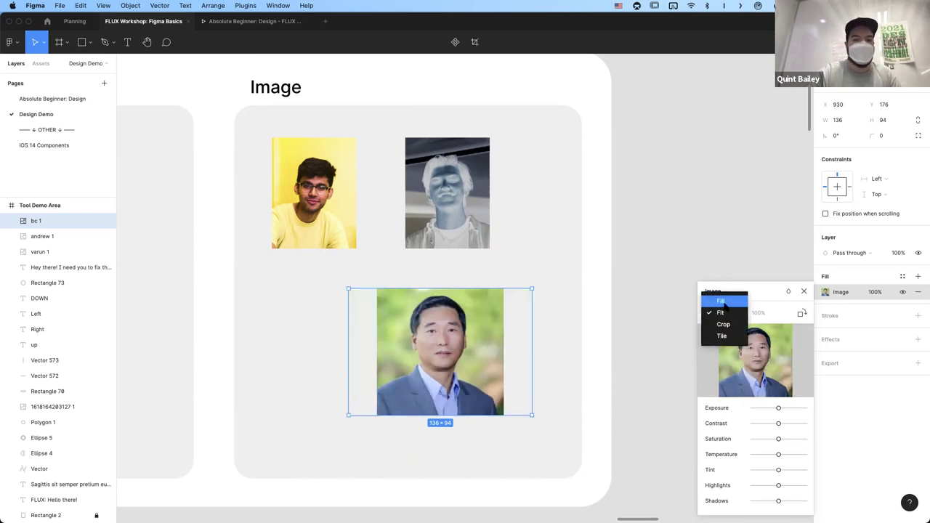
{"action": "left_click", "coordinate": [710, 300]}
{"action": "left_click", "coordinate": [722, 313]}
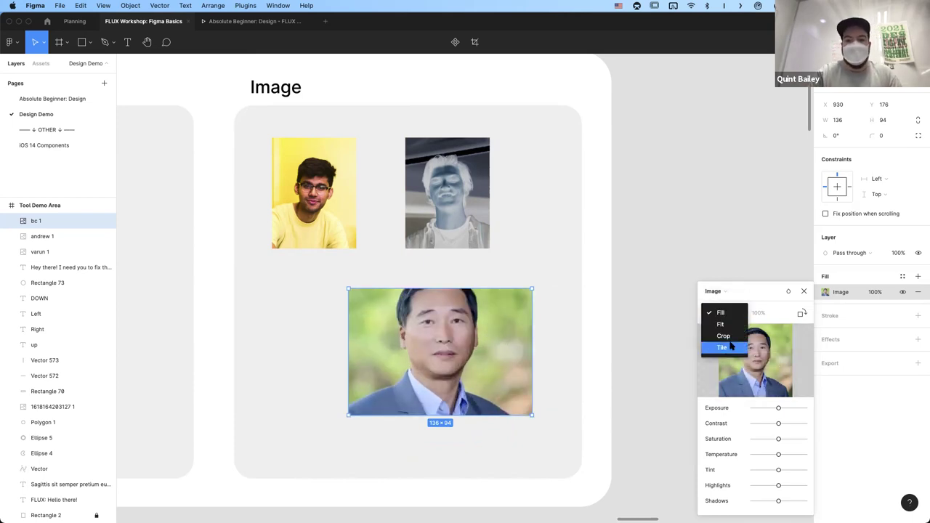
{"action": "left_click", "coordinate": [725, 336]}
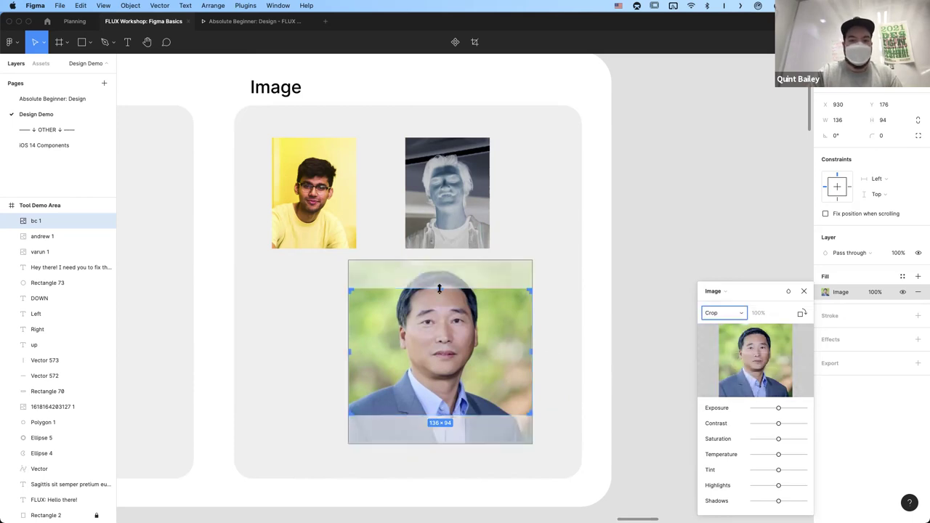
{"action": "left_click_drag", "start_coordinate": [438, 272], "coordinate": [441, 260]}
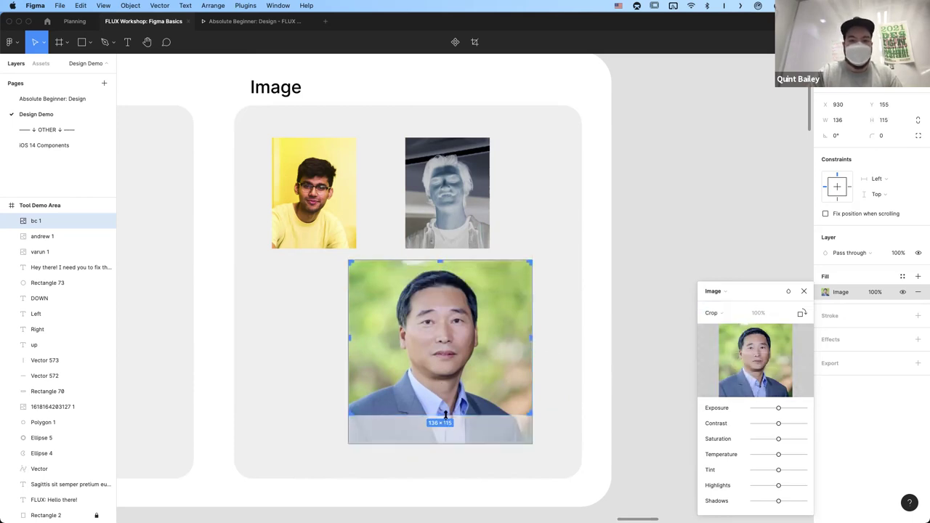
{"action": "left_click_drag", "start_coordinate": [443, 412], "coordinate": [440, 389]}
{"action": "key", "text": "Return"}
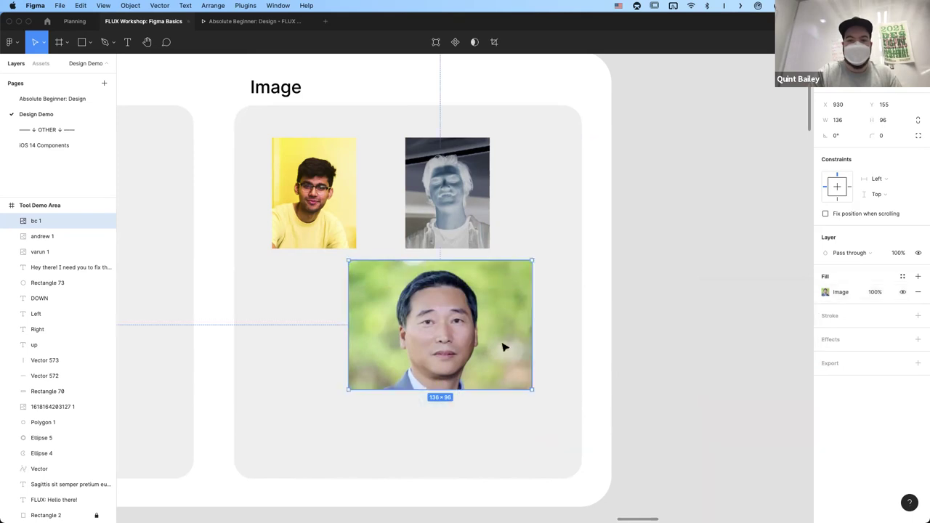
- Switch the bc 1 image to Tile scaling, resize the tiles, and reposition the tiled rectangle
{"action": "left_click", "coordinate": [825, 291]}
{"action": "left_click", "coordinate": [721, 313]}
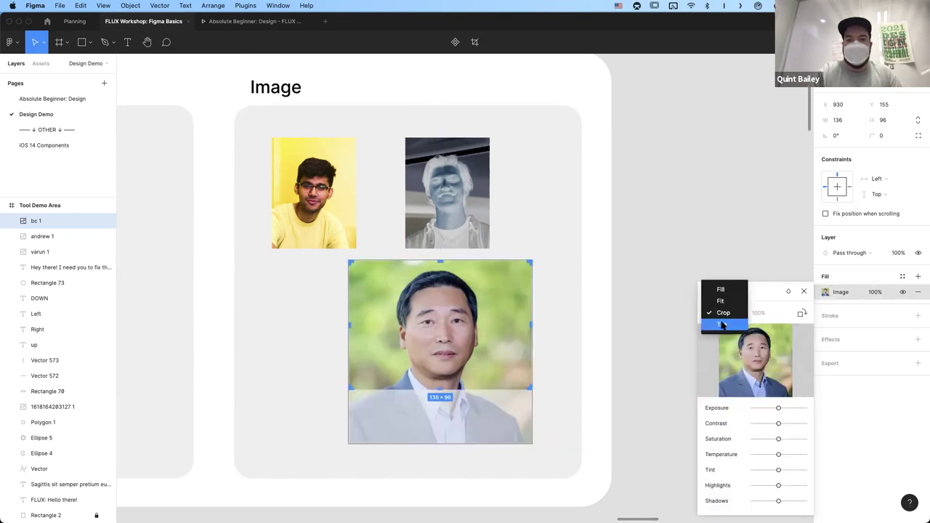
{"action": "left_click", "coordinate": [719, 328]}
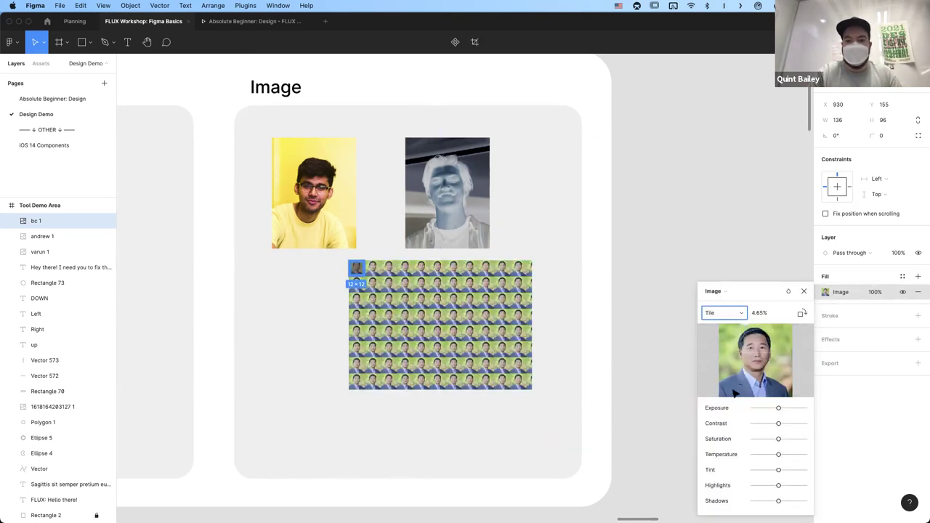
{"action": "left_click_drag", "start_coordinate": [403, 302], "coordinate": [364, 279]}
{"action": "key", "text": "Escape"}
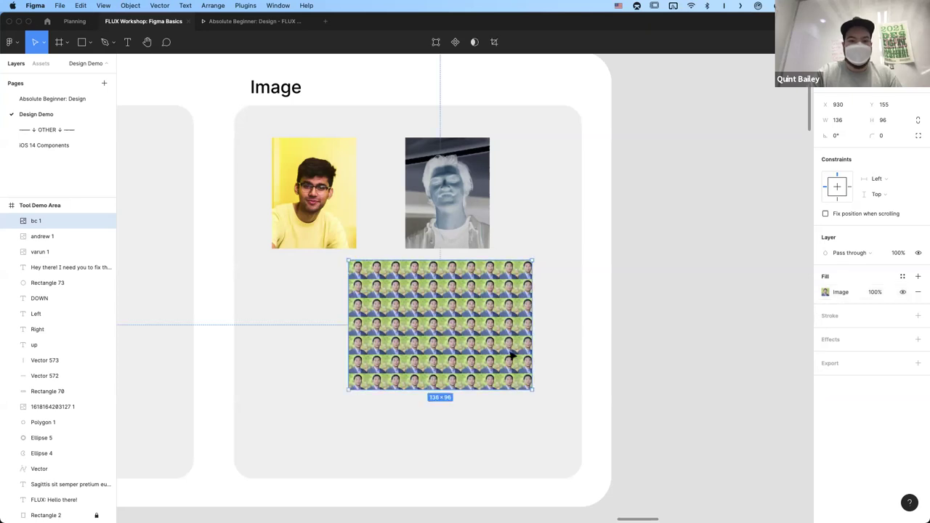
{"action": "left_click_drag", "start_coordinate": [400, 357], "coordinate": [327, 371]}
{"action": "left_click_drag", "start_coordinate": [443, 347], "coordinate": [497, 356]}
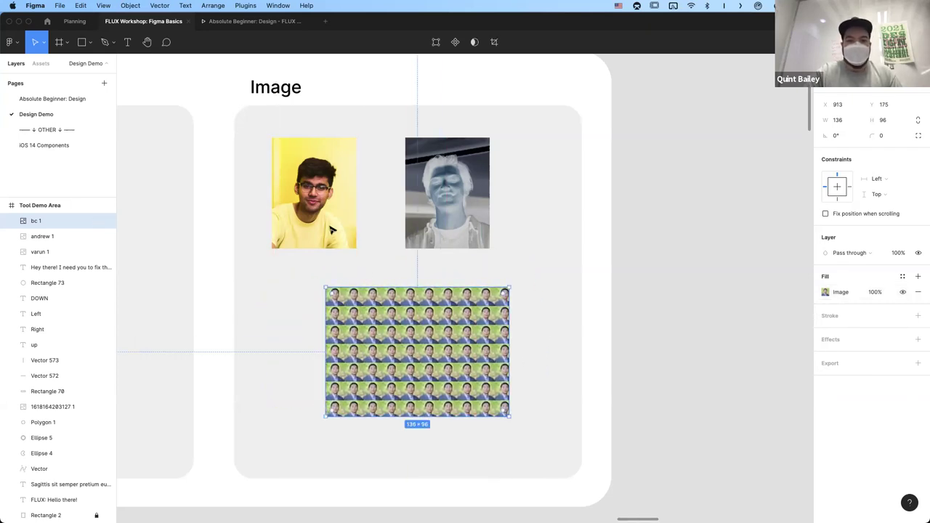
{"action": "left_click", "coordinate": [332, 229]}
- Shift the inverted portrait right and select the yellow-background portrait
{"action": "left_click_drag", "start_coordinate": [458, 214], "coordinate": [372, 211]}
{"action": "left_click", "coordinate": [353, 207]}
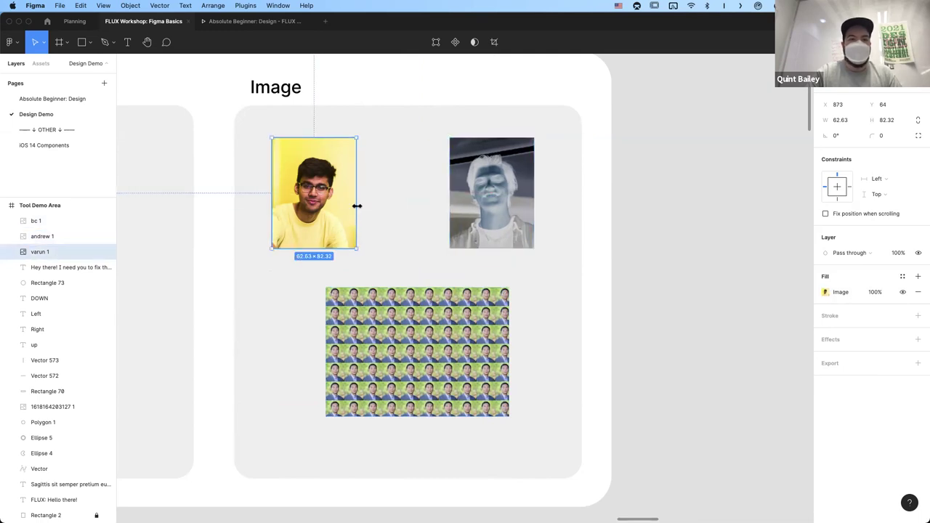
{"action": "scroll", "coordinate": [332, 205], "scroll_direction": "up", "scroll_amount": 5}
{"action": "scroll", "coordinate": [331, 206], "scroll_direction": "left", "scroll_amount": 4}
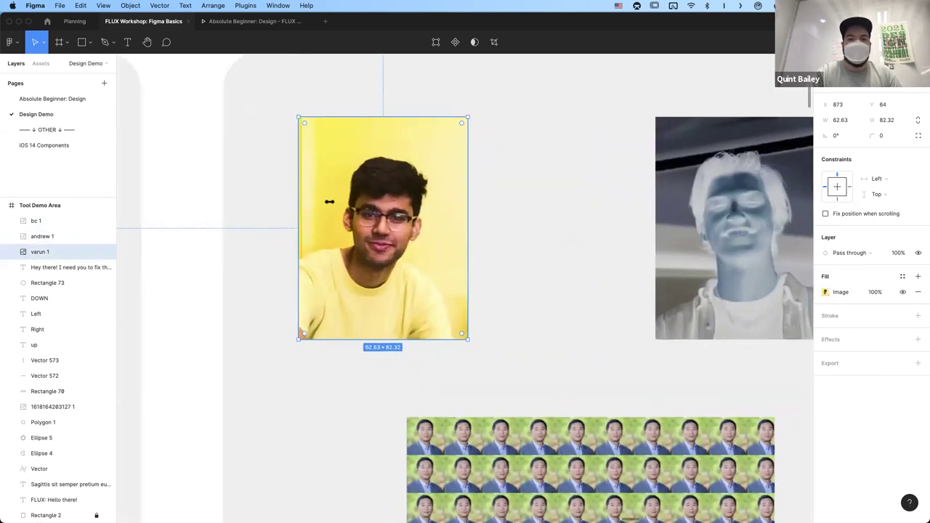
{"action": "scroll", "coordinate": [327, 201], "scroll_direction": "up", "scroll_amount": 4}
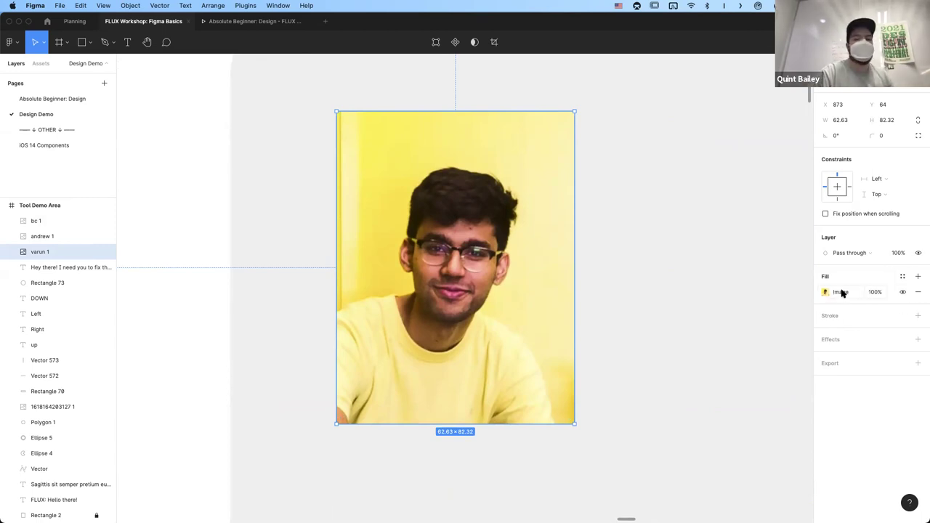
- Add a pale yellow FCFF7B fill over the portrait's photo at 42% opacity
{"action": "left_click", "coordinate": [918, 276]}
{"action": "left_click", "coordinate": [825, 292]}
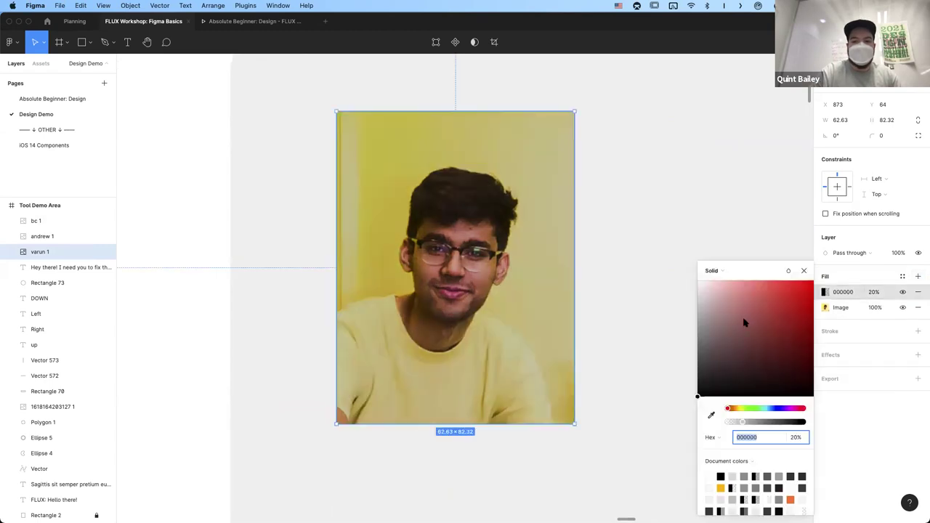
{"action": "mouse_move", "coordinate": [741, 414]}
{"action": "left_mouse_down"}
{"action": "mouse_move", "coordinate": [749, 413]}
{"action": "mouse_move", "coordinate": [741, 413]}
{"action": "left_mouse_up"}
{"action": "left_click_drag", "start_coordinate": [756, 342], "coordinate": [757, 269]}
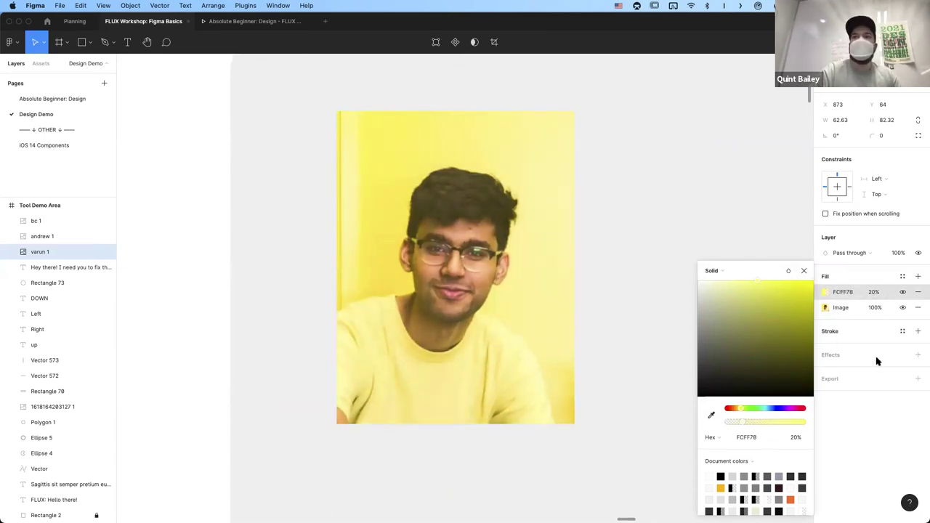
{"action": "left_click", "coordinate": [872, 291]}
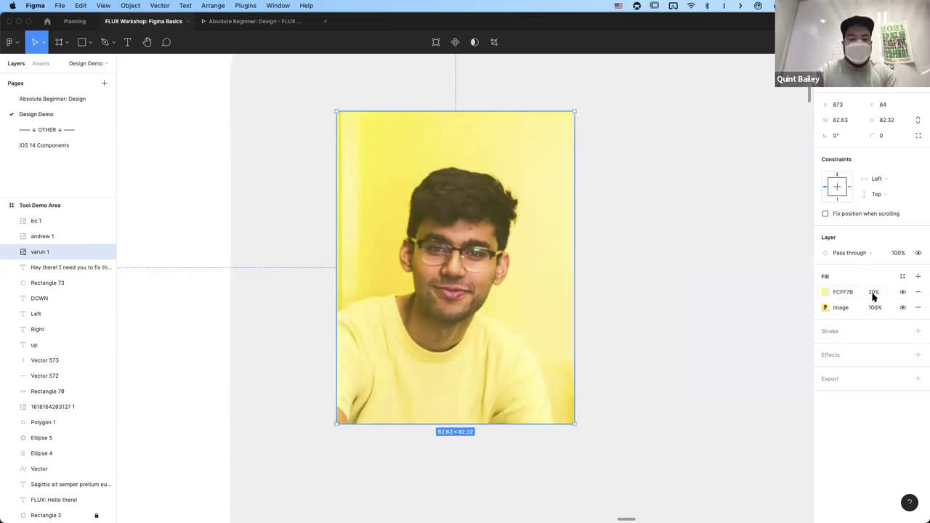
{"action": "key", "text": "alt"}
{"action": "left_click_drag", "start_coordinate": [874, 291], "coordinate": [834, 293]}
- Set the yellow overlay fill's blend mode to Color
{"action": "left_click", "coordinate": [826, 292]}
{"action": "left_click", "coordinate": [791, 274]}
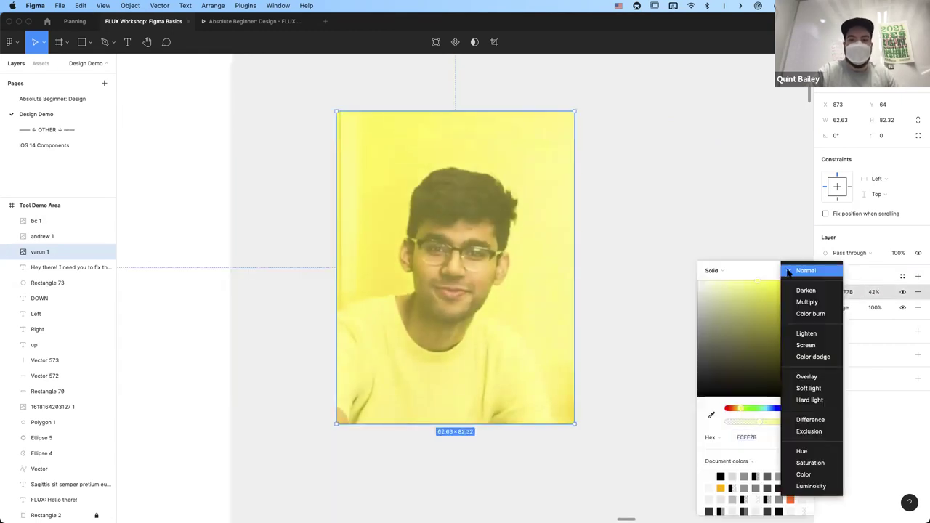
{"action": "left_click", "coordinate": [804, 474]}
{"action": "left_click", "coordinate": [644, 207]}
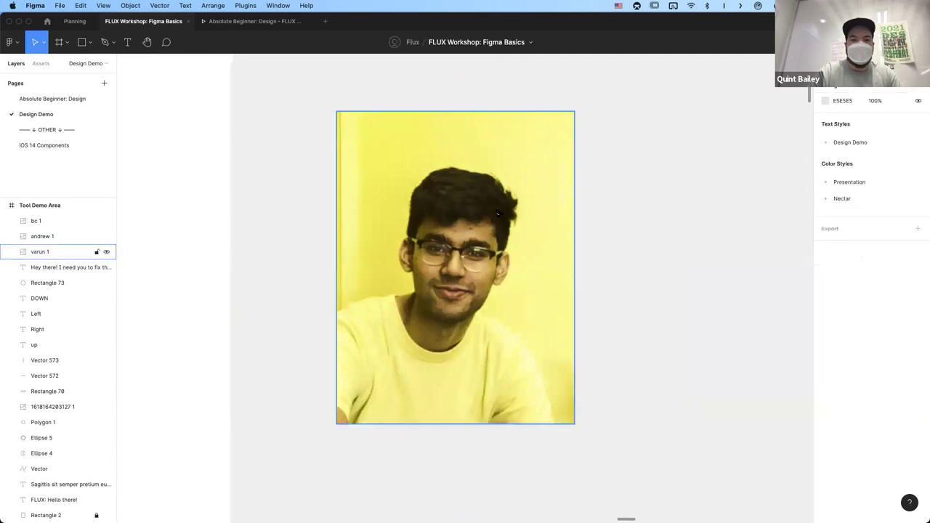
{"action": "left_click", "coordinate": [467, 275]}
- Add a solid red stroke to the tinted portrait, then remove it again
{"action": "left_click", "coordinate": [918, 330]}
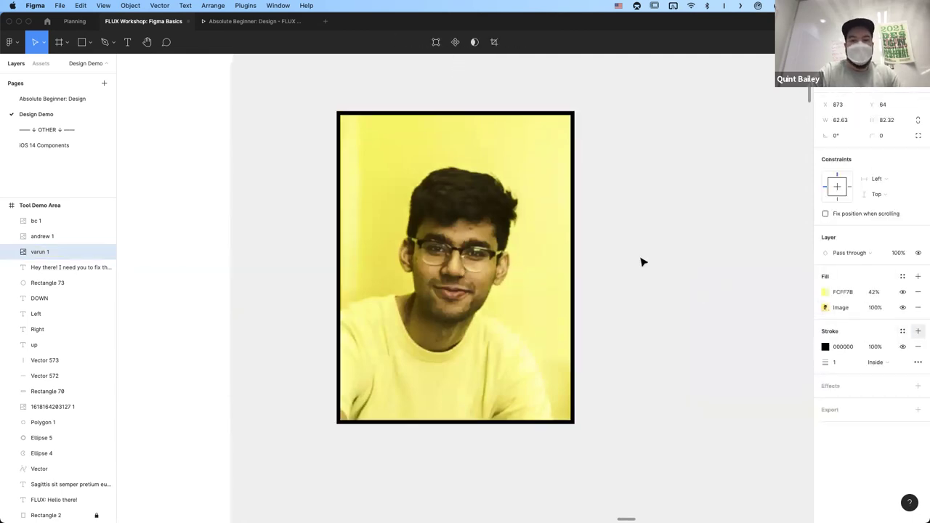
{"action": "left_click", "coordinate": [825, 346]}
{"action": "left_click_drag", "start_coordinate": [754, 353], "coordinate": [812, 280]}
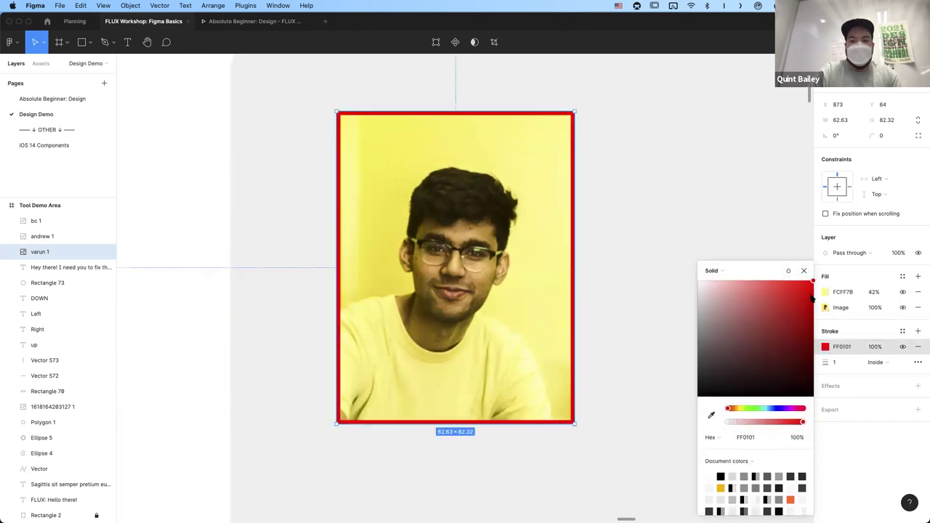
{"action": "left_click", "coordinate": [713, 270]}
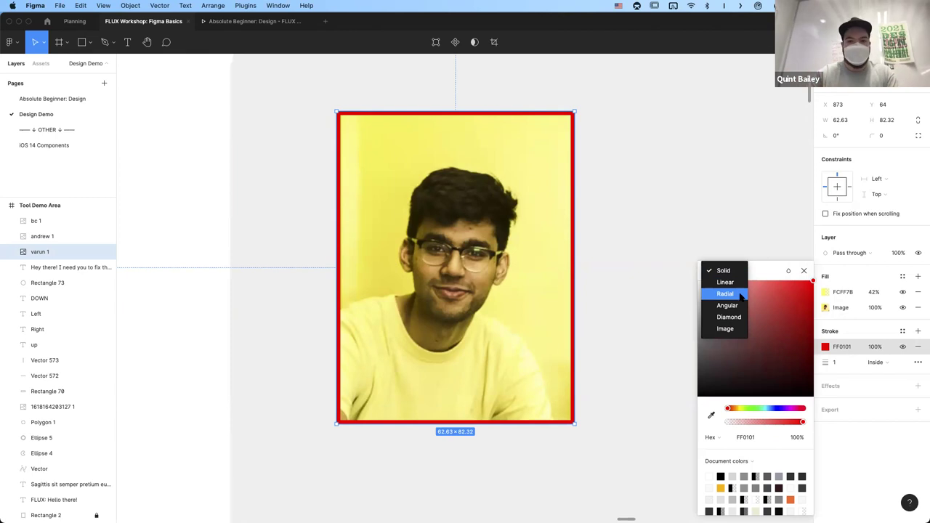
{"action": "left_click", "coordinate": [888, 358]}
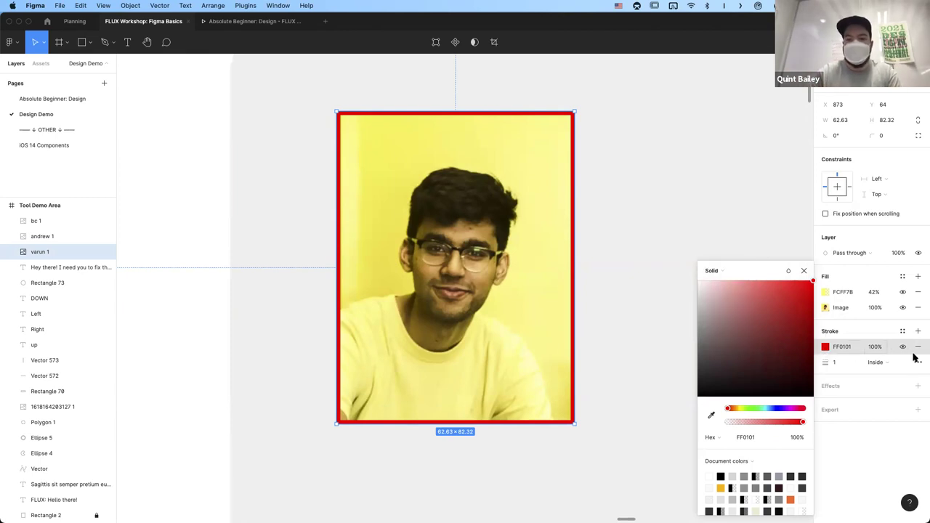
{"action": "left_click", "coordinate": [917, 348]}
{"action": "left_click", "coordinate": [916, 348]}
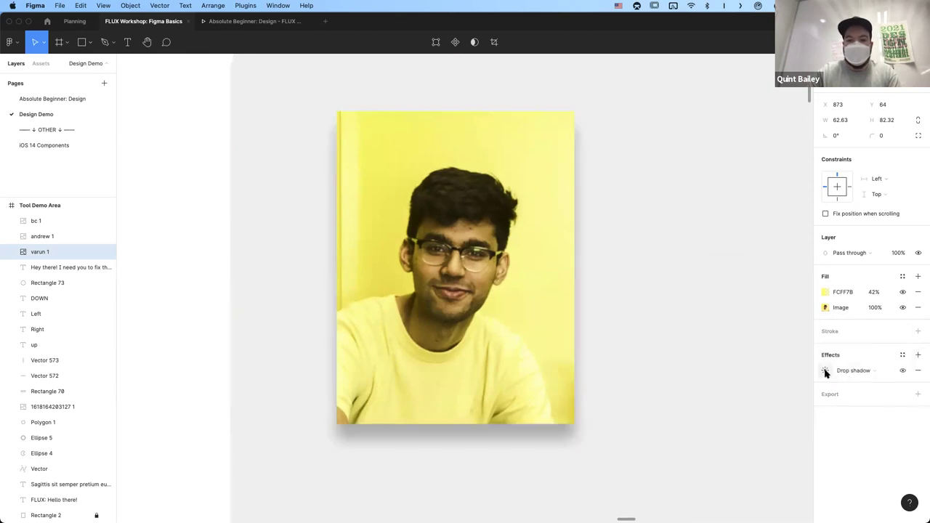
- Soften the portrait's drop shadow to a blur of 19
{"action": "left_click", "coordinate": [826, 371]}
{"action": "left_click_drag", "start_coordinate": [756, 394], "coordinate": [767, 393]}
{"action": "scroll", "coordinate": [493, 274], "scroll_direction": "left", "scroll_amount": 2}
{"action": "scroll", "coordinate": [494, 274], "scroll_direction": "left", "scroll_amount": 1}
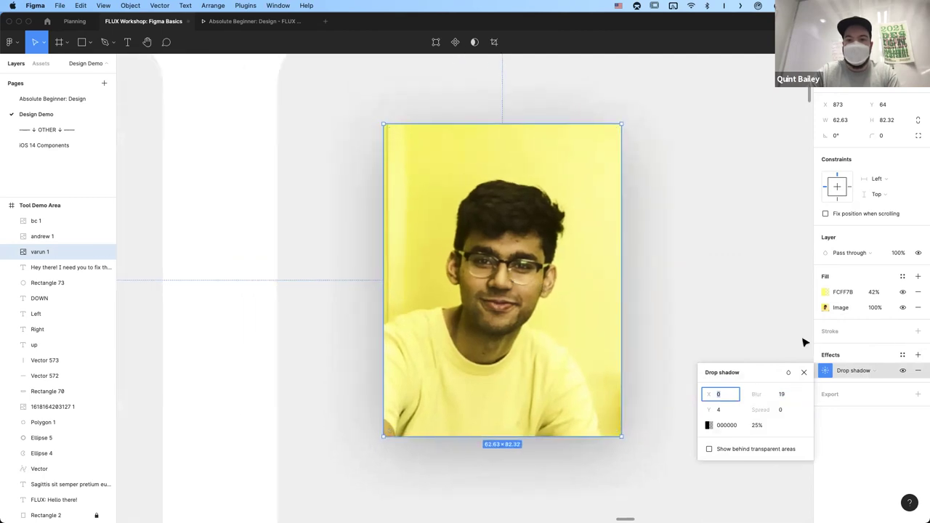
- Add a second effect as an Inner shadow (Y 4, blur 4, 25% black) and deselect
{"action": "left_click", "coordinate": [918, 355]}
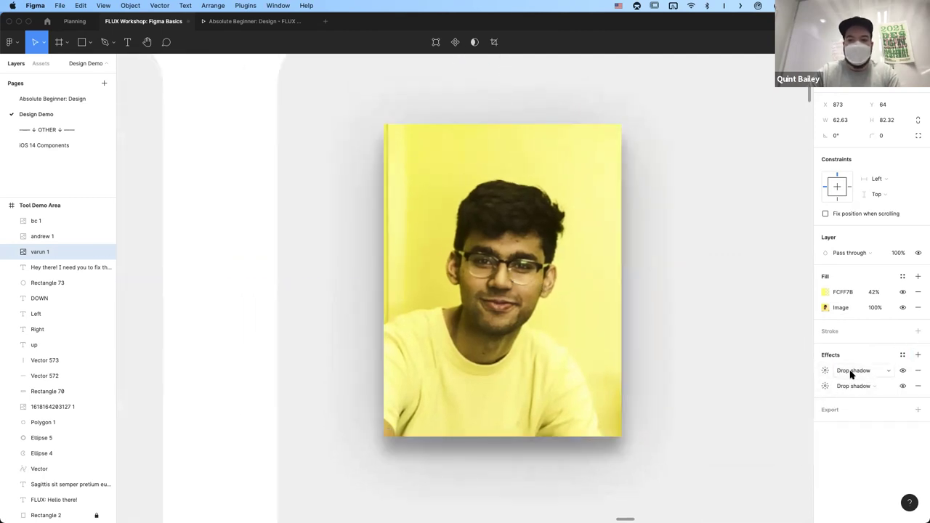
{"action": "left_click", "coordinate": [851, 371]}
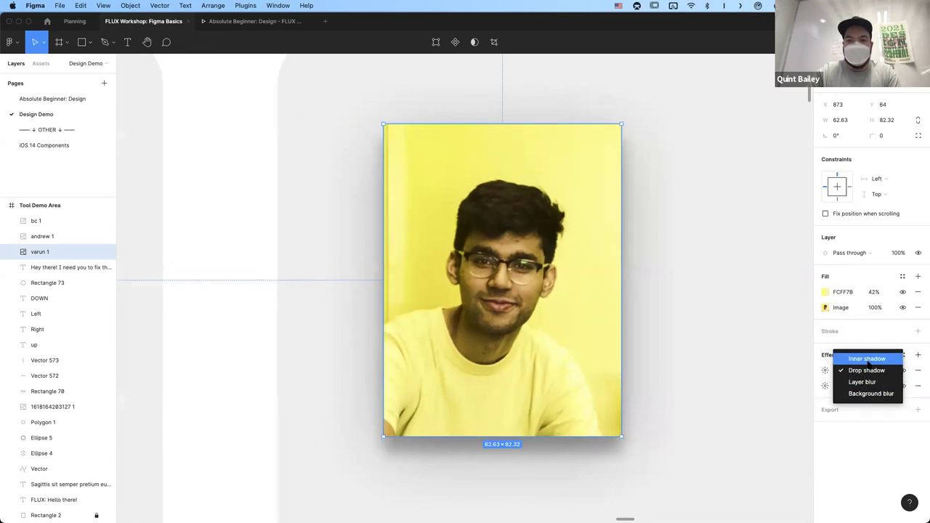
{"action": "left_click", "coordinate": [867, 359]}
{"action": "left_click", "coordinate": [825, 371]}
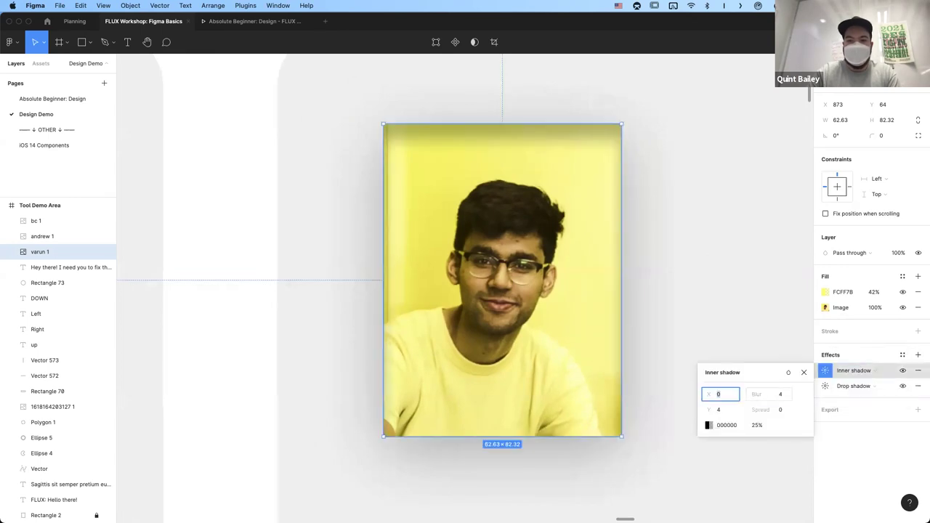
{"action": "left_click", "coordinate": [698, 327]}
{"action": "scroll", "coordinate": [699, 327], "scroll_direction": "down", "scroll_amount": 3}
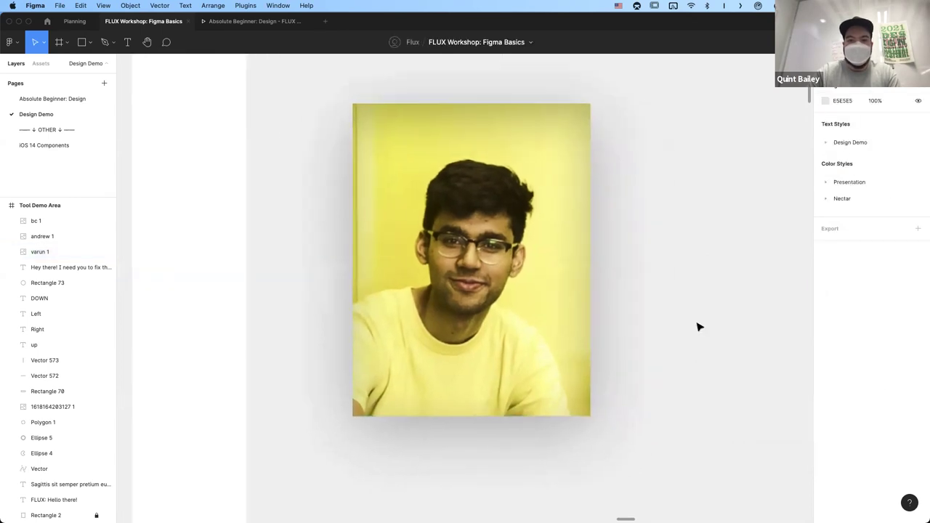
- Deselect the portrait and zoom out until the Shape, Text, Pen and Image cards all show
{"action": "left_click", "coordinate": [542, 295]}
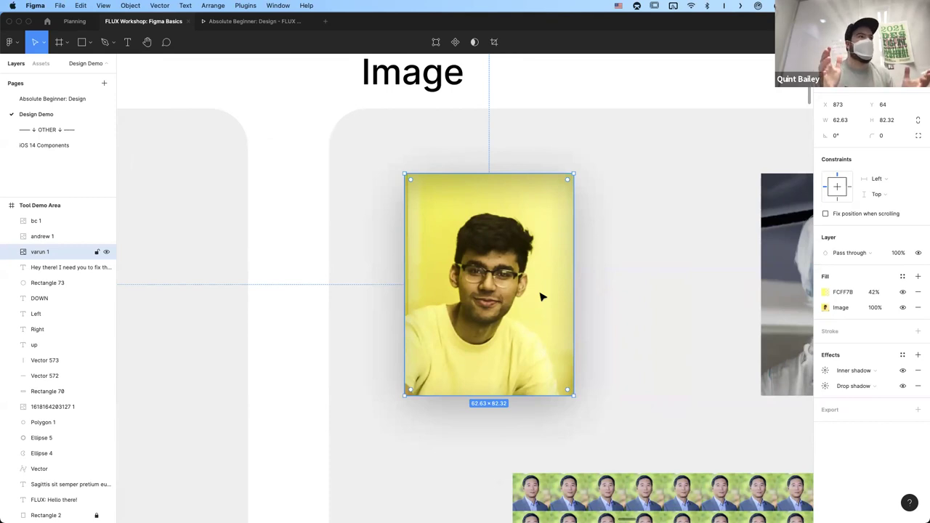
{"action": "scroll", "coordinate": [613, 324], "scroll_direction": "down", "scroll_amount": 2}
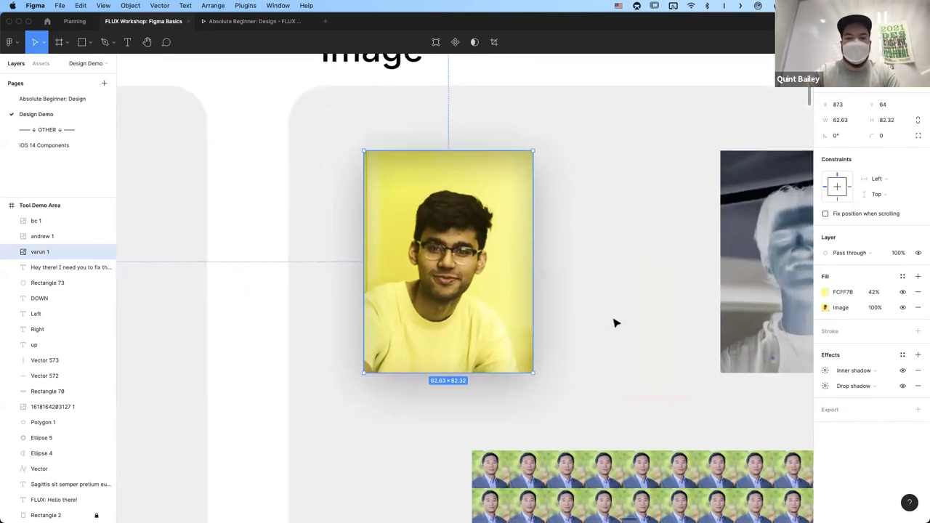
{"action": "key", "text": "Escape"}
{"action": "scroll", "coordinate": [612, 324], "scroll_direction": "down", "scroll_amount": 5}
{"action": "scroll", "coordinate": [613, 324], "scroll_direction": "down", "scroll_amount": 5}
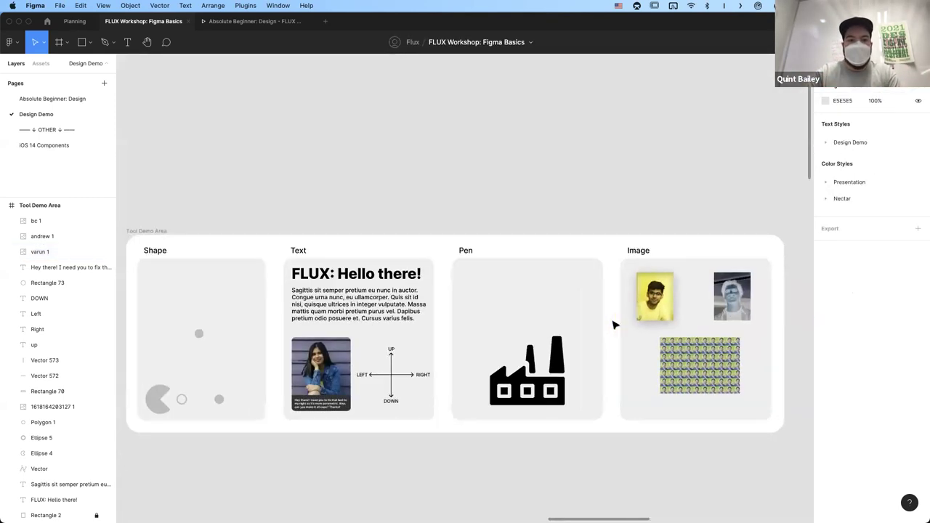
{"action": "scroll", "coordinate": [612, 324], "scroll_direction": "right", "scroll_amount": 1}
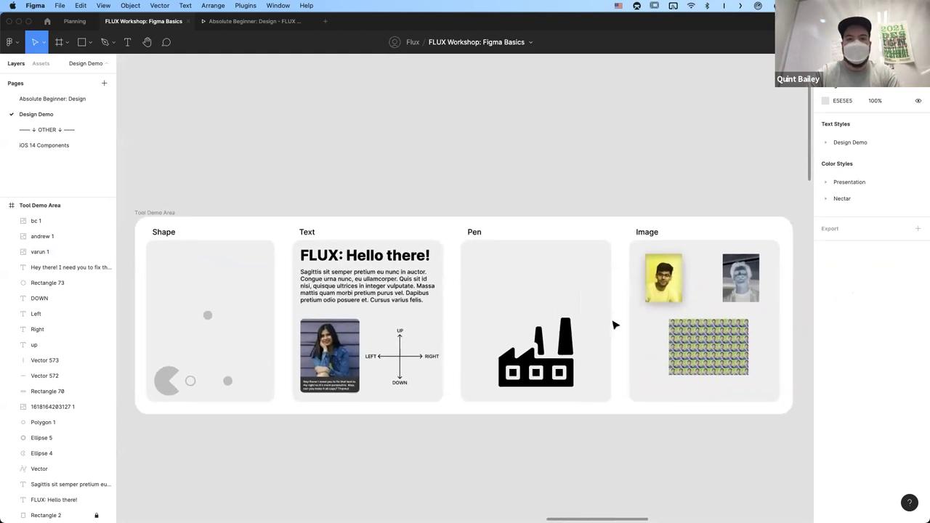
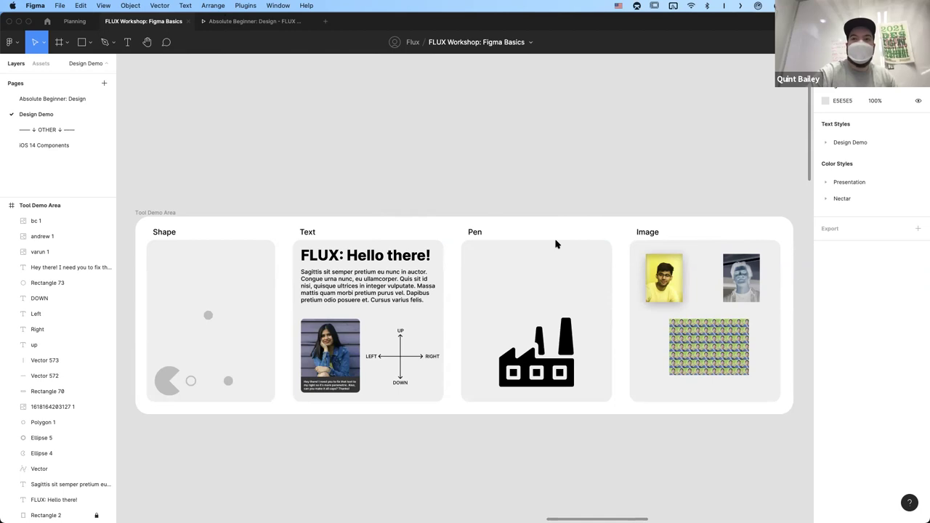
- Try the Frame tool, then dismiss its frame and slice options
{"action": "scroll", "coordinate": [388, 214], "scroll_direction": "left", "scroll_amount": 1}
{"action": "scroll", "coordinate": [388, 214], "scroll_direction": "down", "scroll_amount": 1}
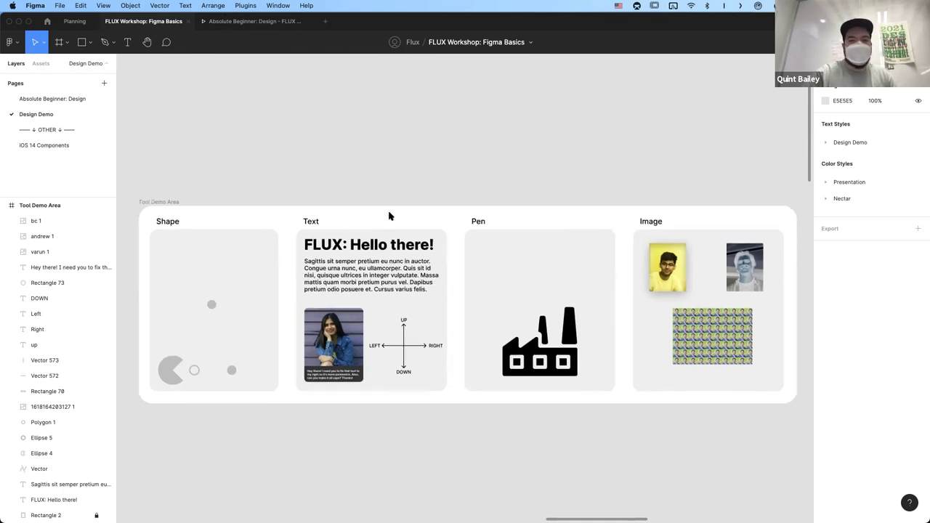
{"action": "left_click", "coordinate": [64, 44]}
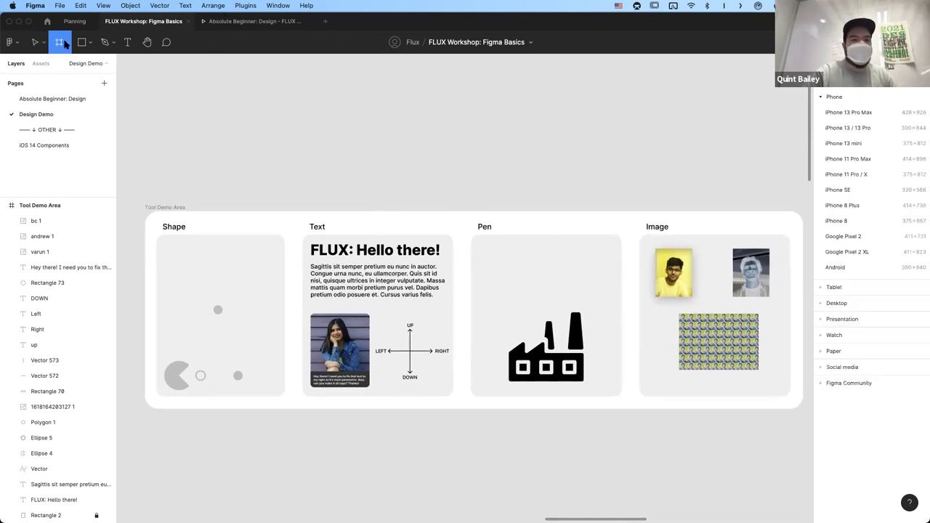
{"action": "left_click", "coordinate": [738, 131]}
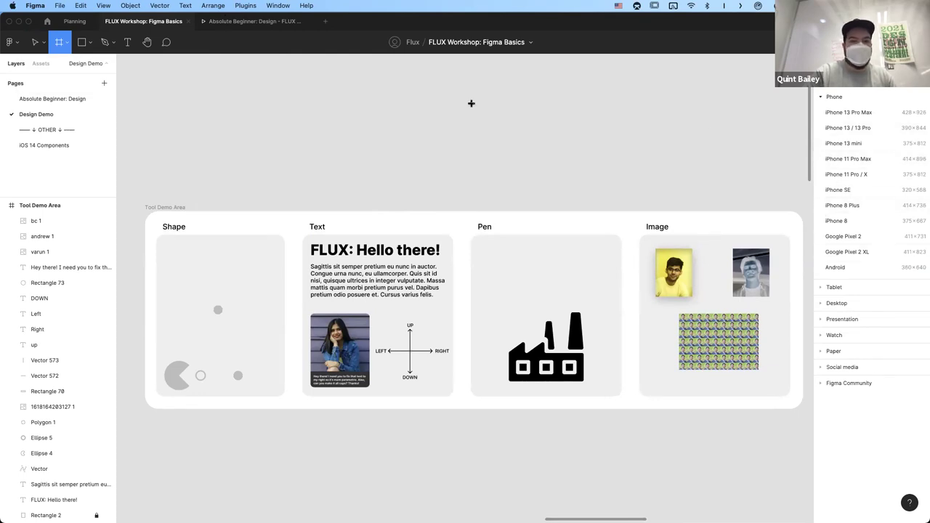
- With the Move tool (V), drag the Tool Demo Area frame slightly up and right, then deselect it
{"action": "scroll", "coordinate": [471, 102], "scroll_direction": "up", "scroll_amount": 2}
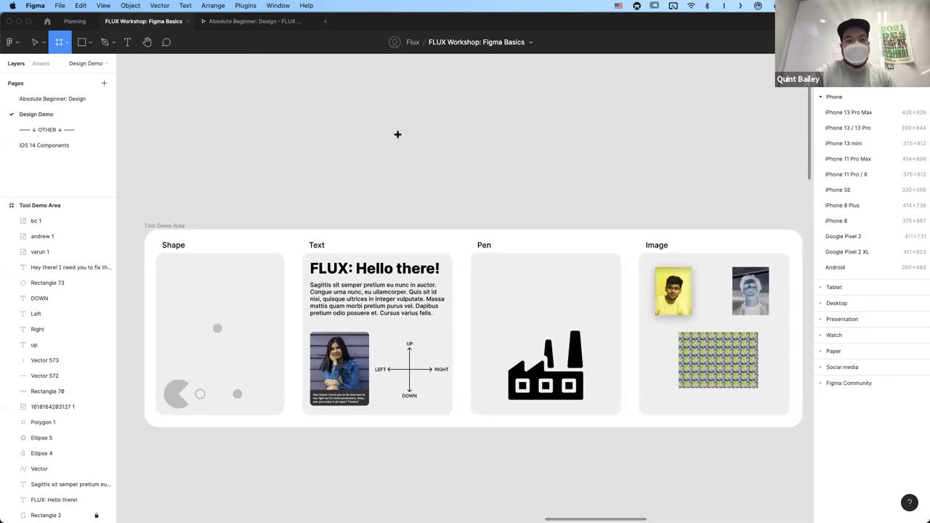
{"action": "scroll", "coordinate": [398, 135], "scroll_direction": "up", "scroll_amount": 5}
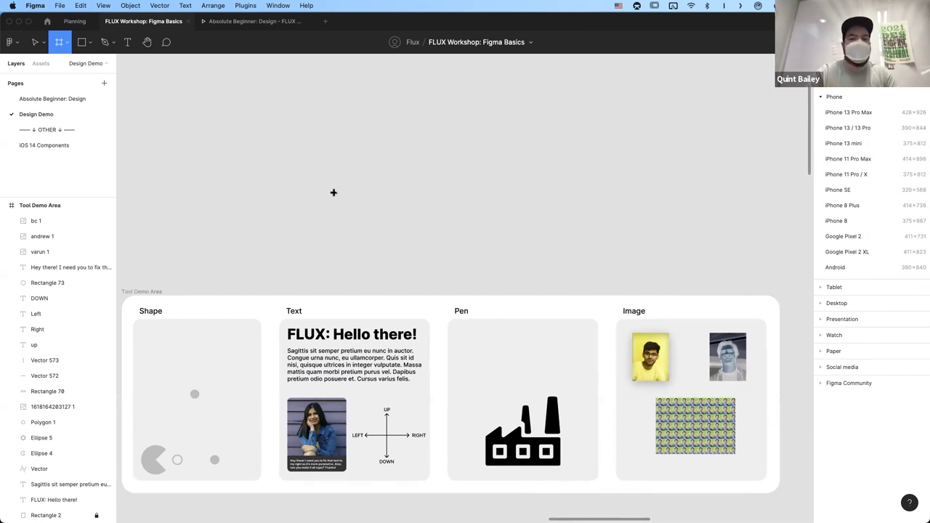
{"action": "scroll", "coordinate": [250, 267], "scroll_direction": "down", "scroll_amount": 2}
{"action": "scroll", "coordinate": [250, 266], "scroll_direction": "left", "scroll_amount": 2}
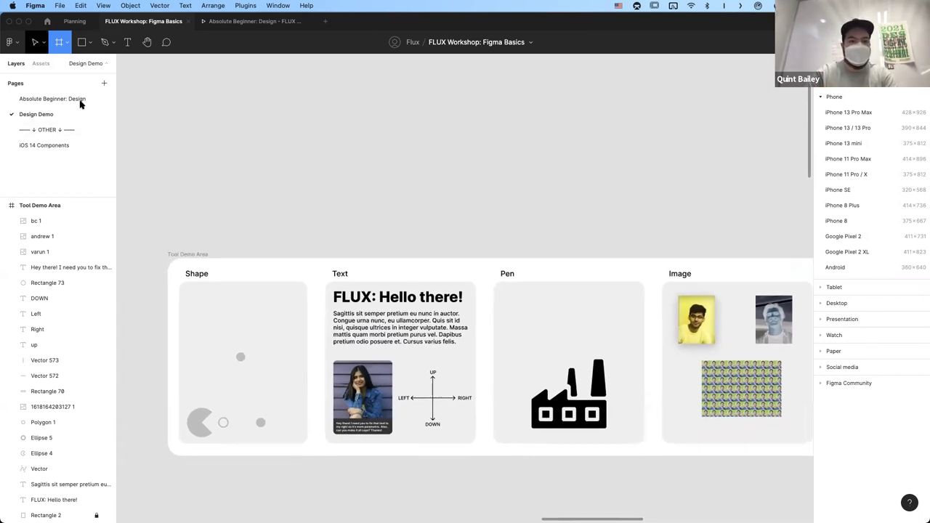
{"action": "key", "text": "v"}
{"action": "left_click", "coordinate": [211, 255]}
{"action": "left_click", "coordinate": [286, 224]}
{"action": "left_click", "coordinate": [197, 254]}
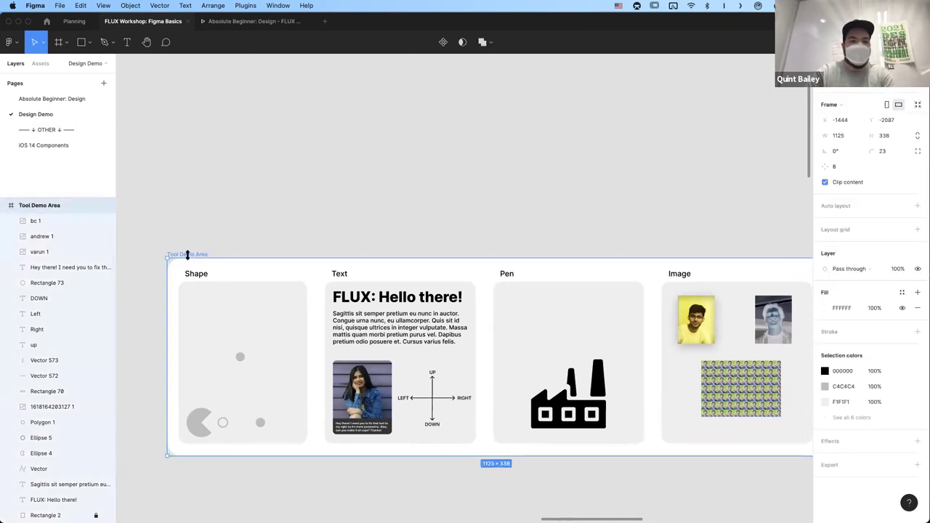
{"action": "left_click_drag", "start_coordinate": [190, 256], "coordinate": [213, 223]}
{"action": "scroll", "coordinate": [407, 182], "scroll_direction": "up", "scroll_amount": 3}
{"action": "left_click", "coordinate": [332, 241]}
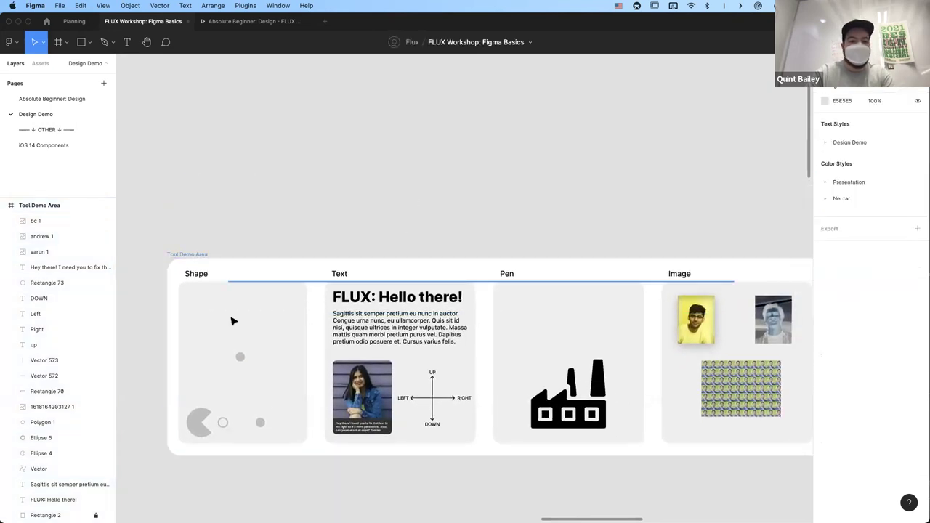
{"action": "scroll", "coordinate": [184, 233], "scroll_direction": "down", "scroll_amount": 4}
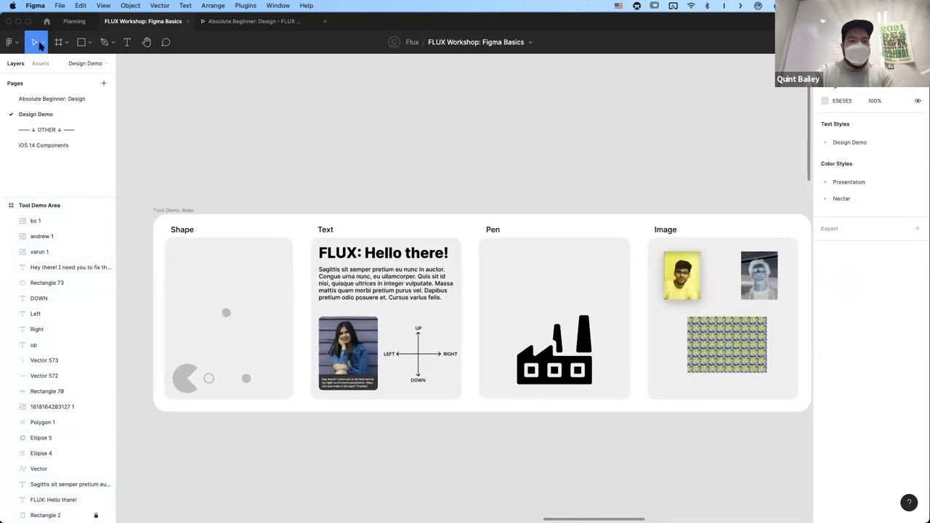
{"action": "left_click", "coordinate": [42, 45]}
{"action": "left_click", "coordinate": [87, 71]}
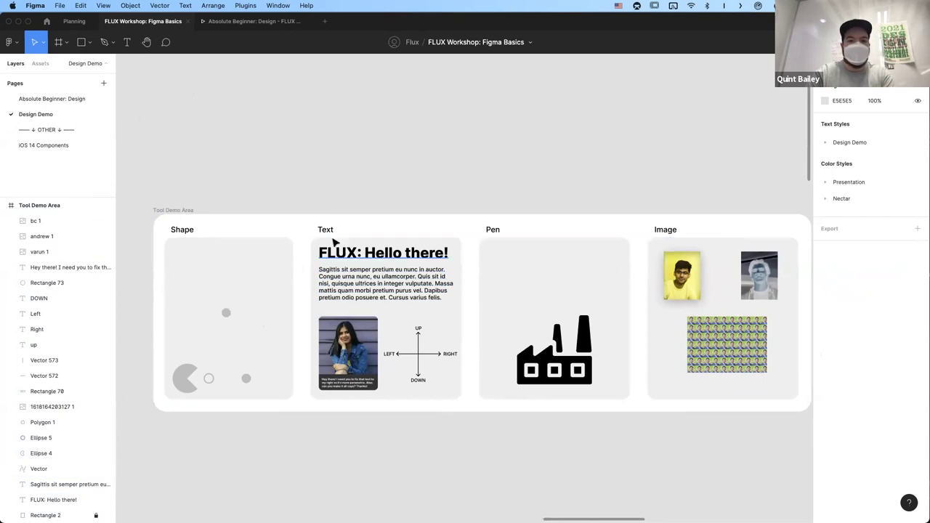
{"action": "left_click", "coordinate": [351, 267]}
{"action": "left_click_drag", "start_coordinate": [367, 266], "coordinate": [384, 199]}
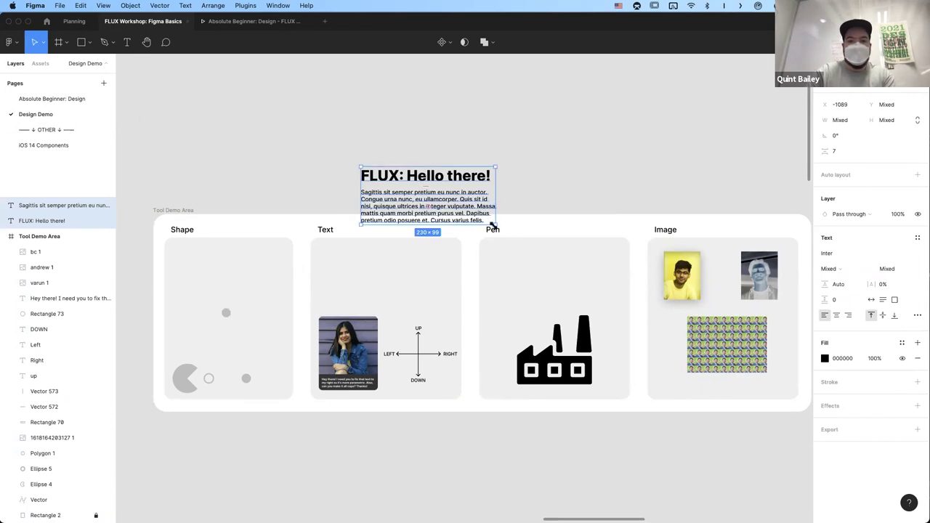
{"action": "left_click_drag", "start_coordinate": [492, 224], "coordinate": [552, 258]}
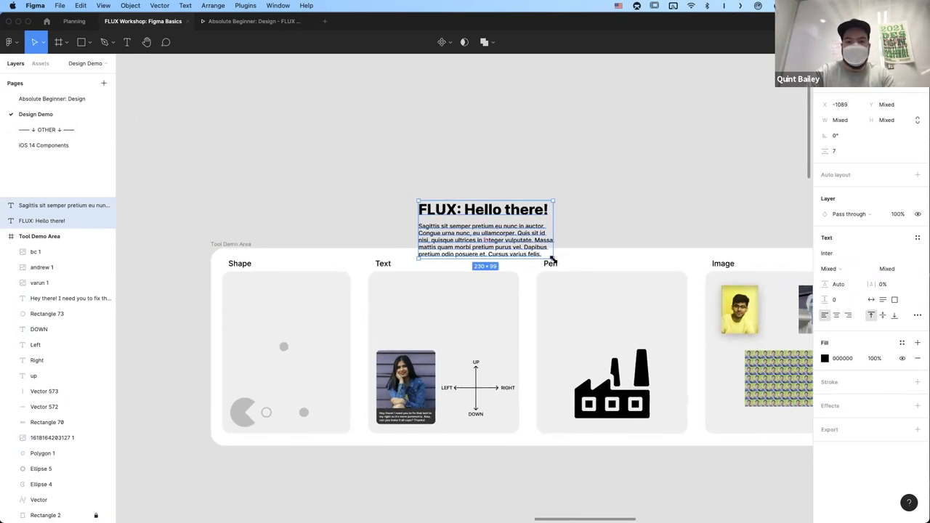
{"action": "left_click_drag", "start_coordinate": [632, 305], "coordinate": [666, 322]}
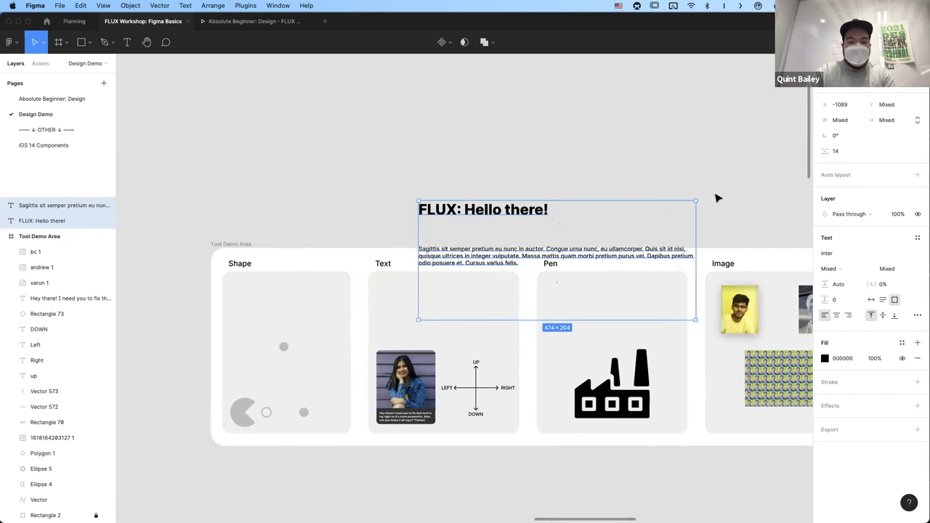
{"action": "key", "text": "ctrl+z"}
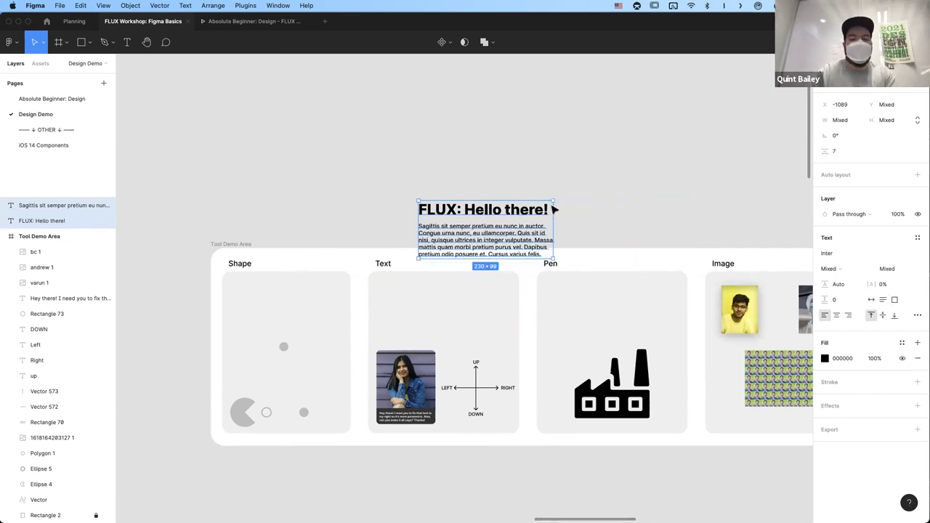
{"action": "key", "text": "Escape"}
{"action": "left_click", "coordinate": [506, 211]}
{"action": "left_click_drag", "start_coordinate": [555, 197], "coordinate": [646, 137]}
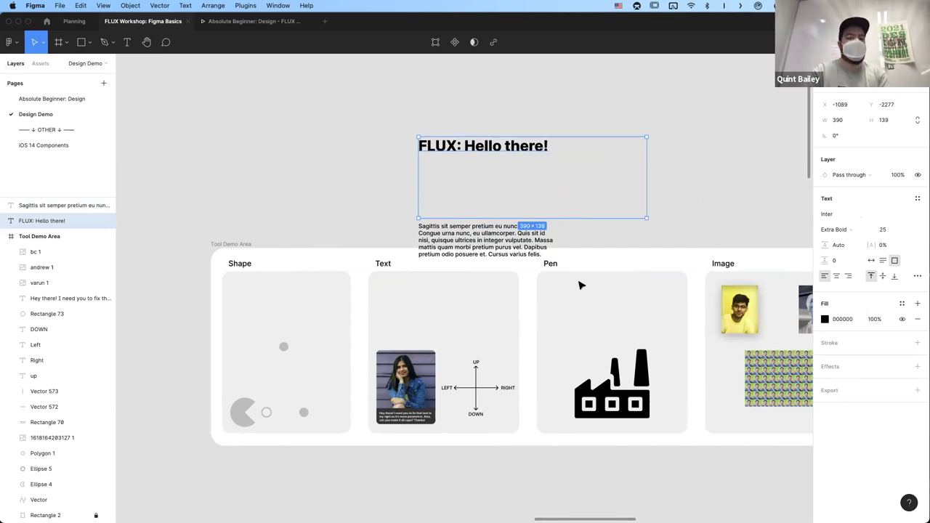
{"action": "key", "text": "ctrl+z"}
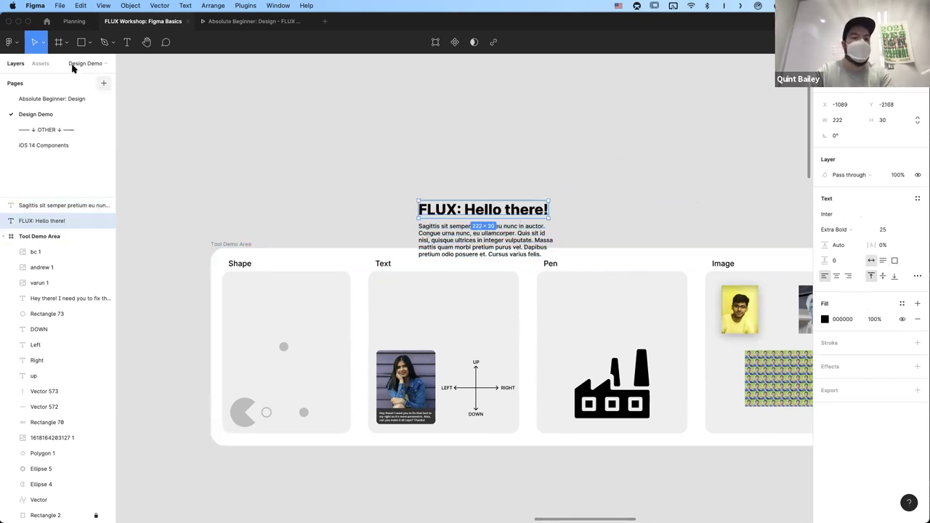
{"action": "left_click", "coordinate": [43, 42]}
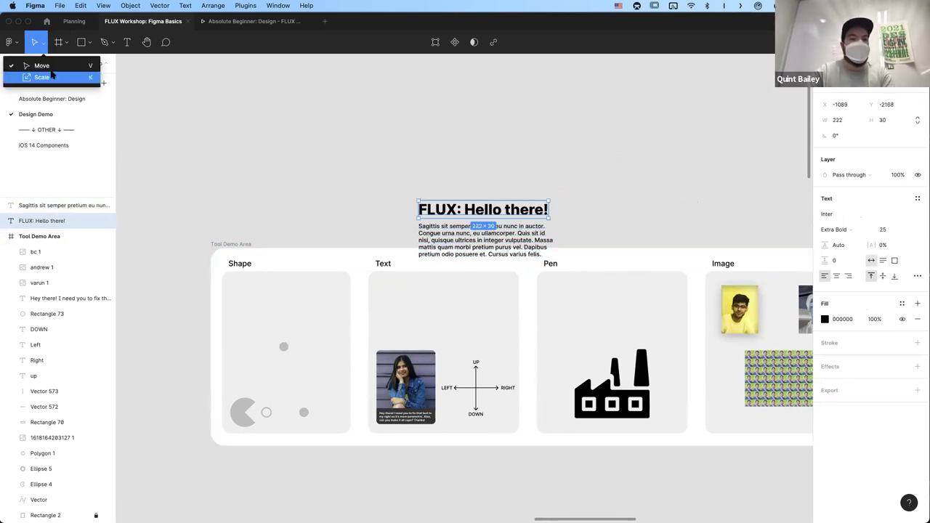
{"action": "key", "text": "k"}
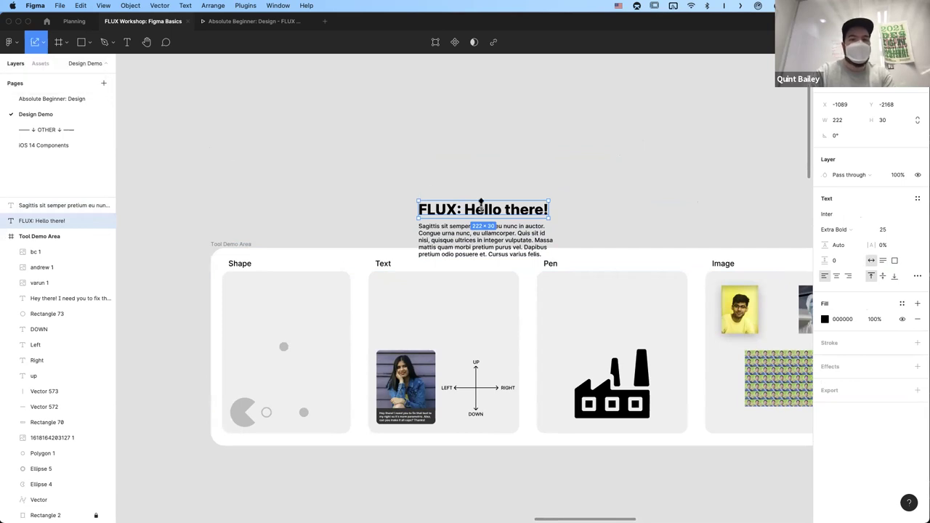
{"action": "left_click", "coordinate": [461, 242], "text": "shift"}
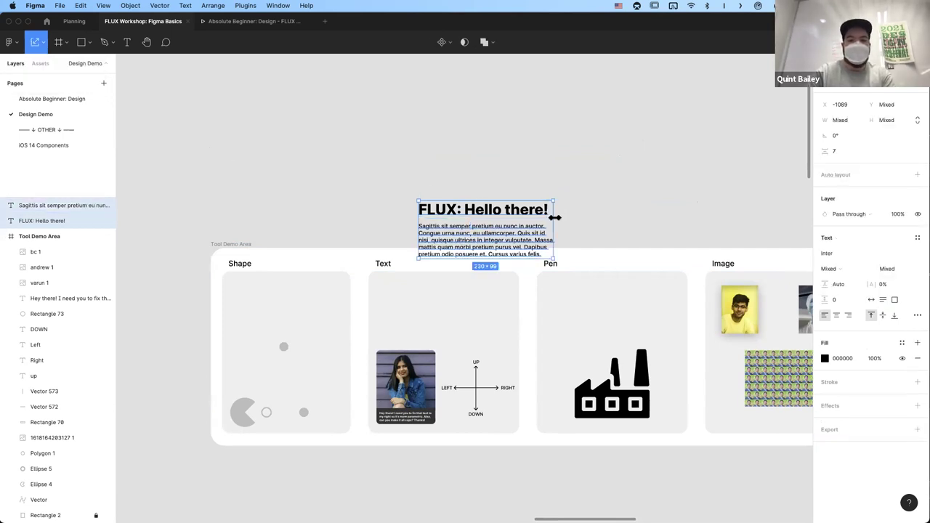
{"action": "left_click_drag", "start_coordinate": [554, 201], "coordinate": [704, 112]}
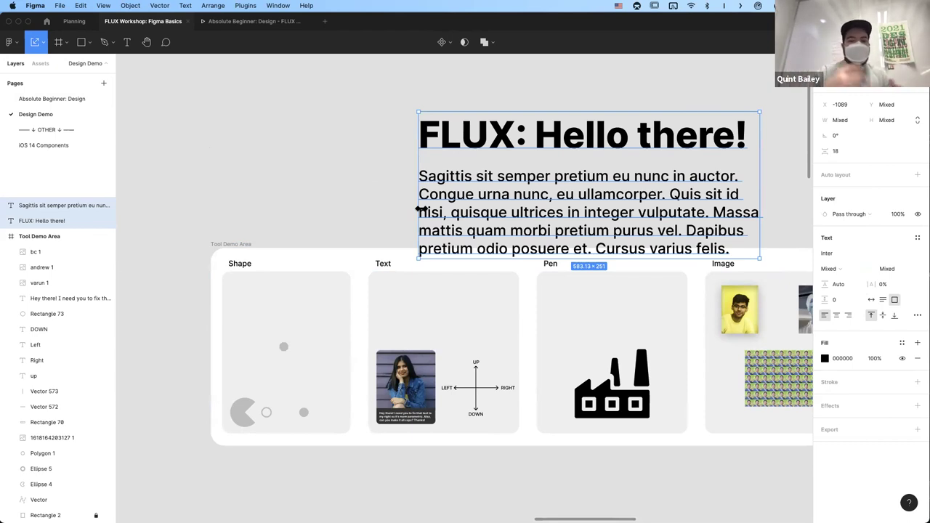
{"action": "key", "text": "ctrl+z"}
{"action": "key", "text": "ctrl+z"}
{"action": "key", "text": "ctrl+z"}
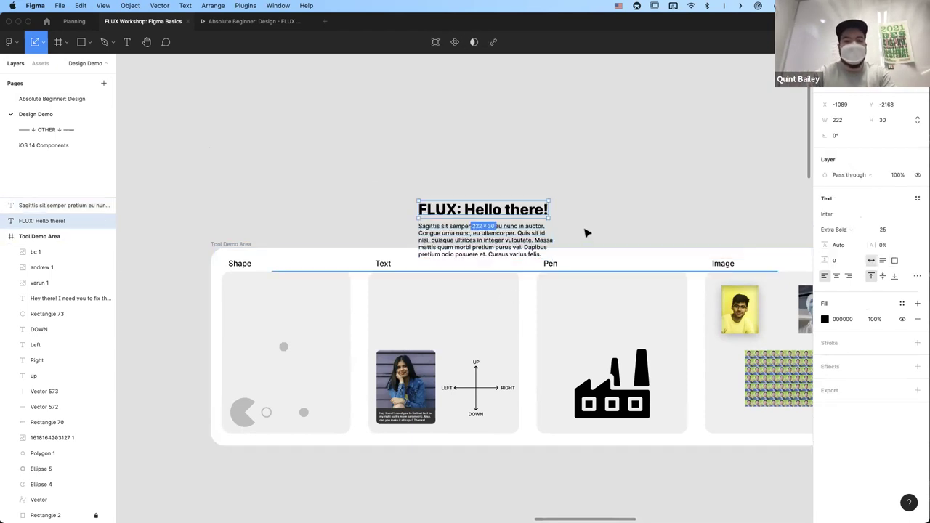
{"action": "key", "text": "ctrl+shift+z"}
{"action": "key", "text": "ctrl+shift+z"}
{"action": "key", "text": "ctrl+z"}
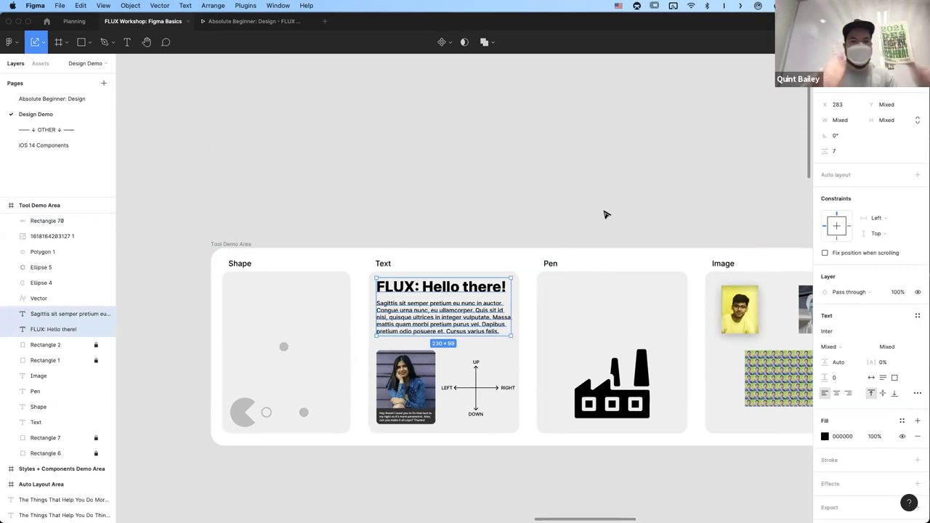
- Raise the invisible heading's fill opacity from 1% so it appears as grey text
{"action": "scroll", "coordinate": [598, 209], "scroll_direction": "down", "scroll_amount": 2}
{"action": "scroll", "coordinate": [598, 208], "scroll_direction": "right", "scroll_amount": 2}
{"action": "left_click", "coordinate": [584, 169]}
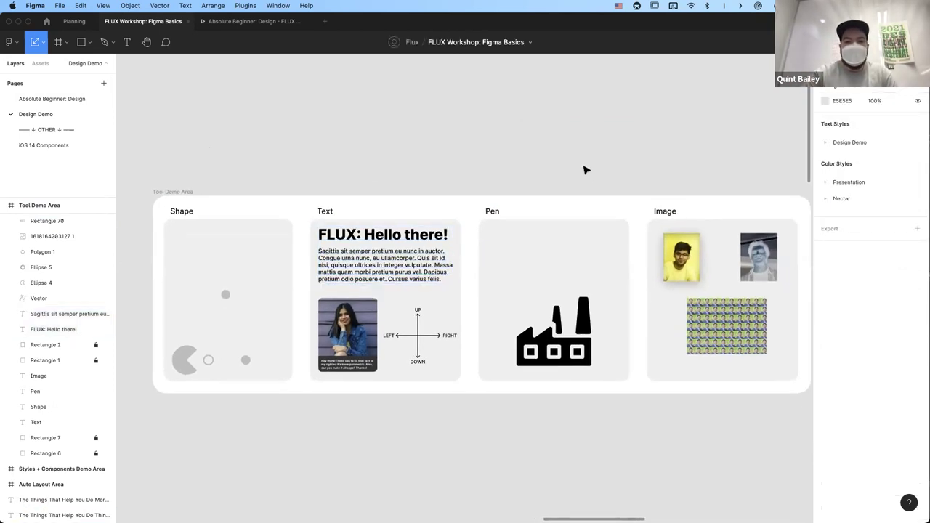
{"action": "scroll", "coordinate": [584, 169], "scroll_direction": "down", "scroll_amount": 1}
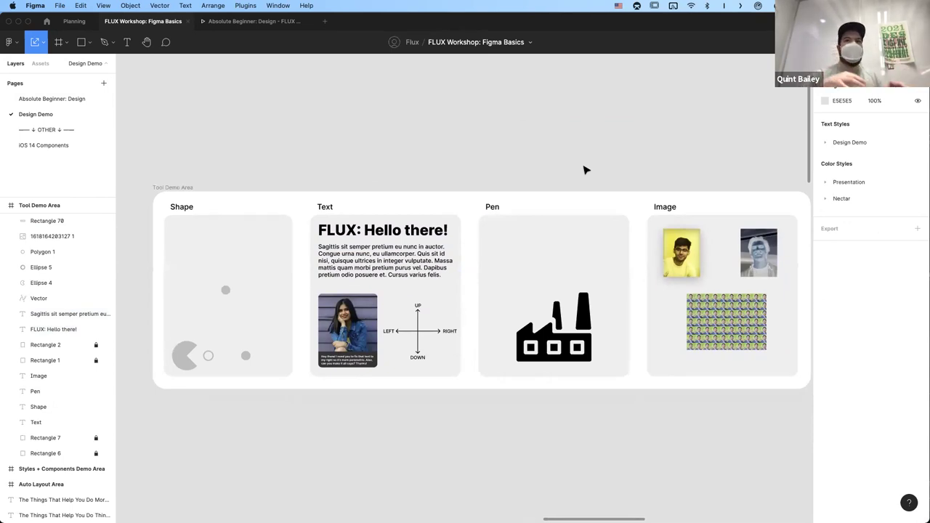
{"action": "scroll", "coordinate": [584, 169], "scroll_direction": "down", "scroll_amount": 10}
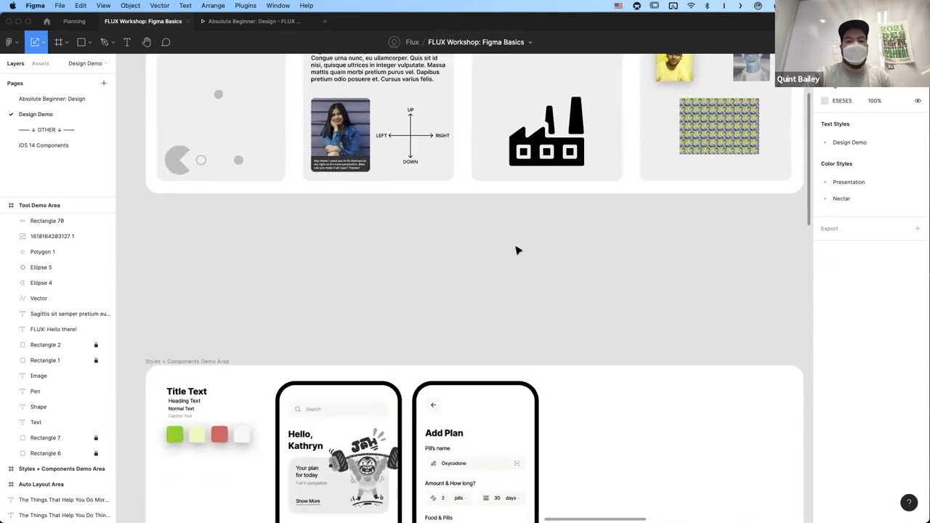
{"action": "left_click", "coordinate": [465, 326]}
{"action": "scroll", "coordinate": [637, 264], "scroll_direction": "down", "scroll_amount": 5}
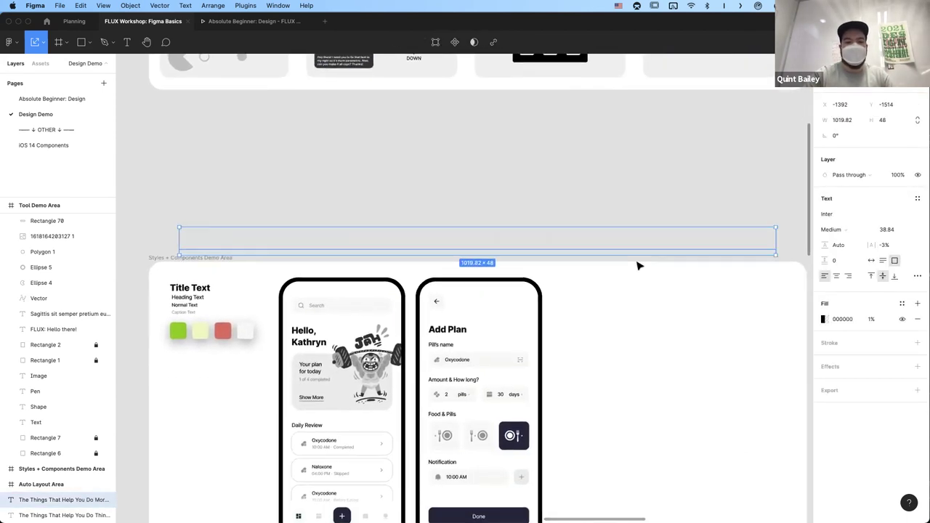
{"action": "scroll", "coordinate": [635, 279], "scroll_direction": "down", "scroll_amount": 2}
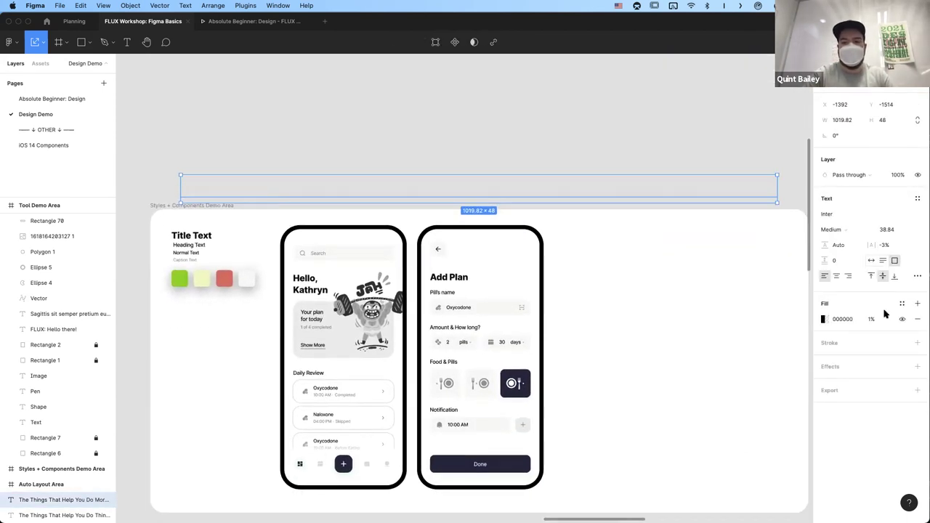
{"action": "left_click_drag", "start_coordinate": [871, 318], "coordinate": [905, 319]}
{"action": "left_click", "coordinate": [566, 153]}
- Scroll around the canvas to view the now-visible grey heading
{"action": "scroll", "coordinate": [573, 178], "scroll_direction": "down", "scroll_amount": 1}
{"action": "scroll", "coordinate": [573, 177], "scroll_direction": "down", "scroll_amount": 1}
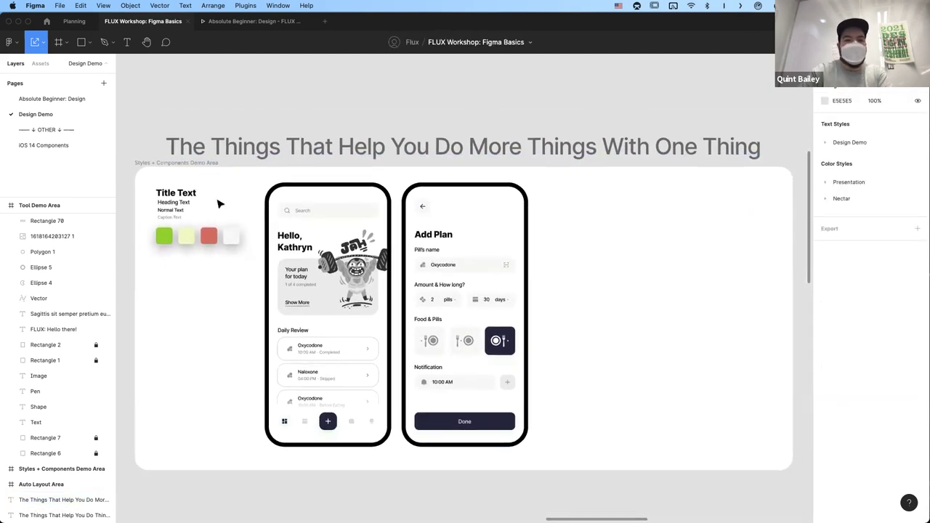
{"action": "scroll", "coordinate": [166, 204], "scroll_direction": "up", "scroll_amount": 5, "text": "ctrl"}
{"action": "scroll", "coordinate": [165, 203], "scroll_direction": "down", "scroll_amount": 5, "text": "ctrl"}
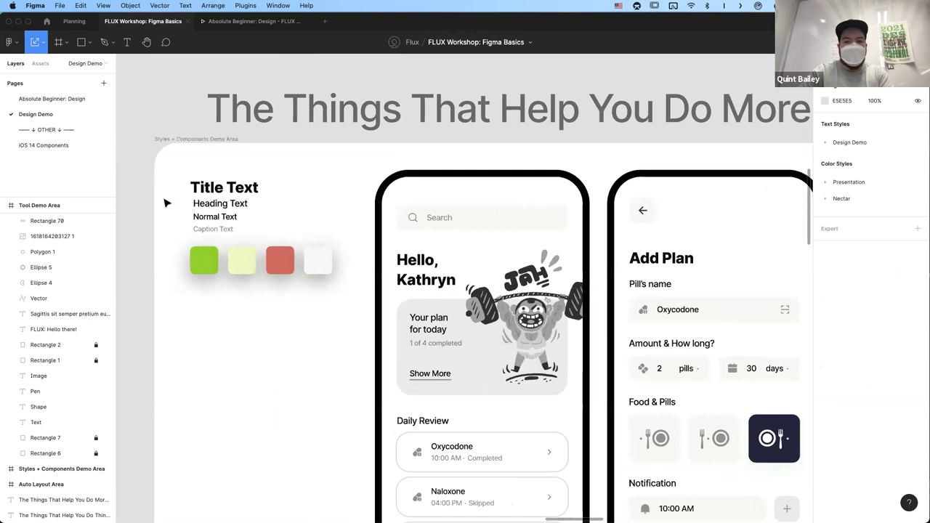
{"action": "scroll", "coordinate": [165, 202], "scroll_direction": "left", "scroll_amount": 2}
{"action": "scroll", "coordinate": [165, 203], "scroll_direction": "up", "scroll_amount": 1}
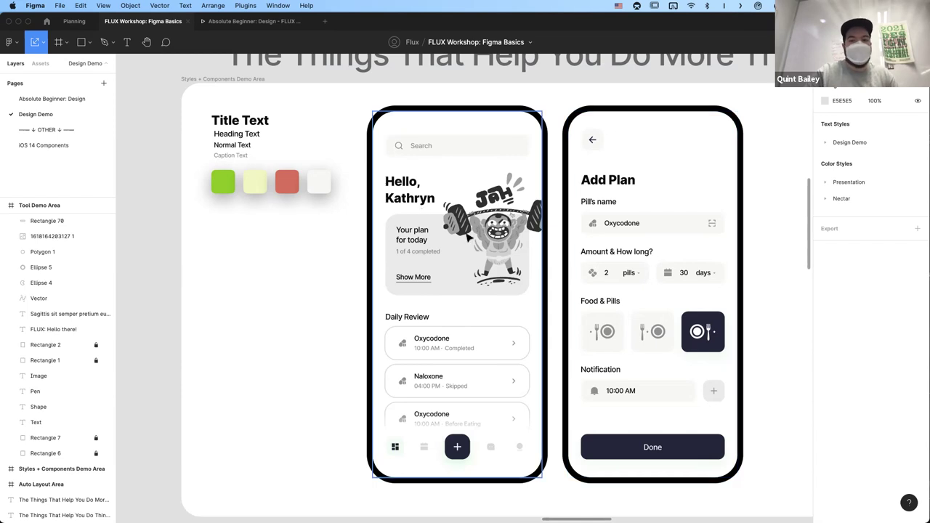
{"action": "scroll", "coordinate": [298, 267], "scroll_direction": "right", "scroll_amount": 2}
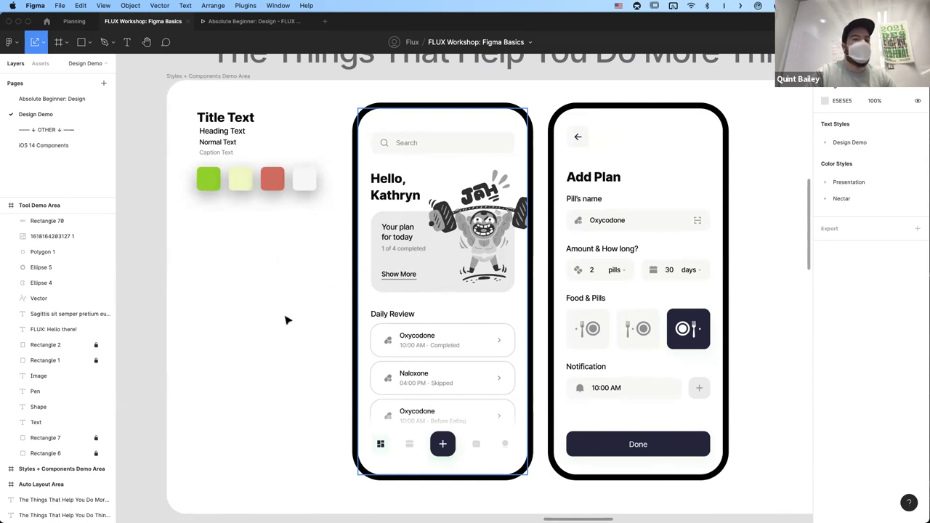
- Change the Hello, Kathryn greeting's font size from 15.1 to 17
{"action": "double_click", "coordinate": [394, 196]}
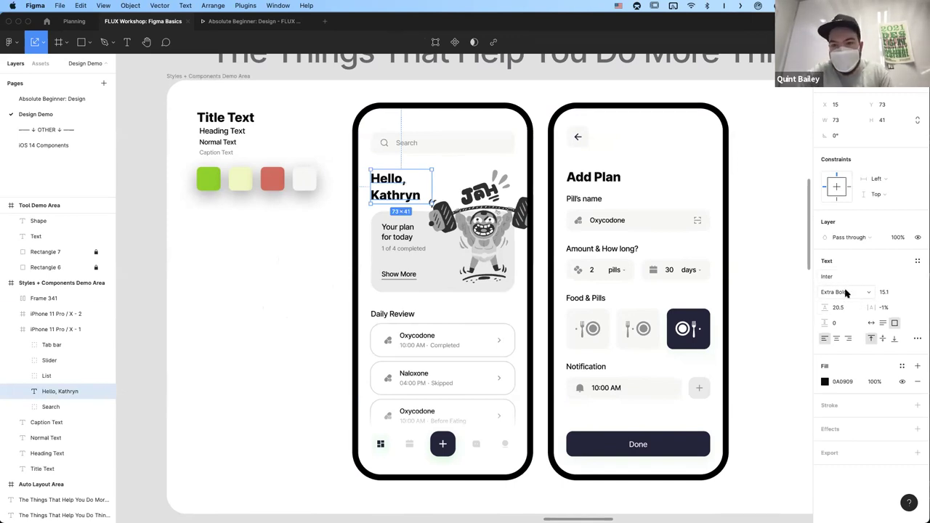
{"action": "left_click", "coordinate": [883, 292]}
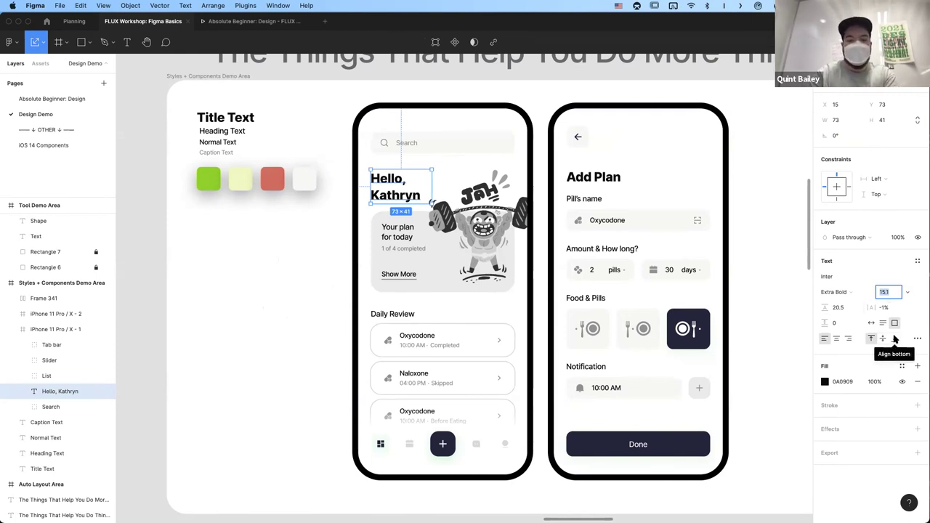
{"action": "type", "text": "17"}
{"action": "key", "text": "Return"}
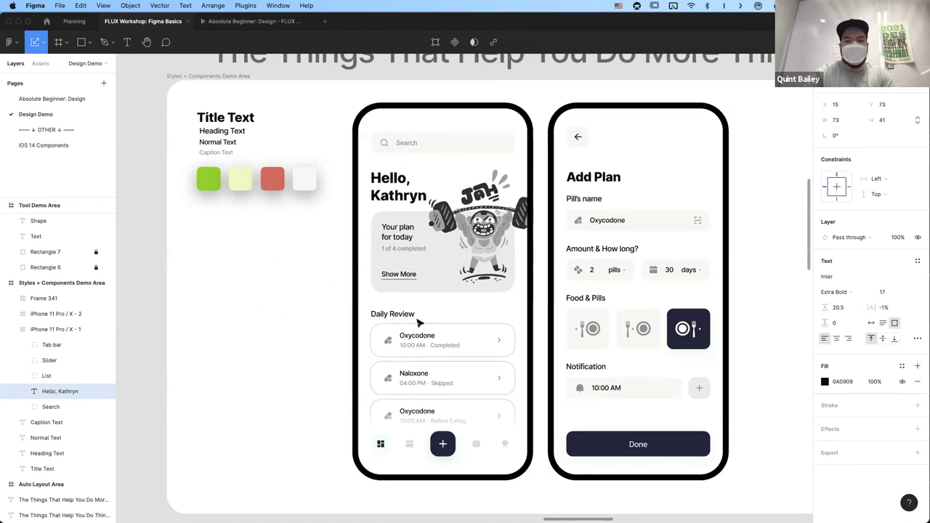
{"action": "left_click", "coordinate": [337, 293]}
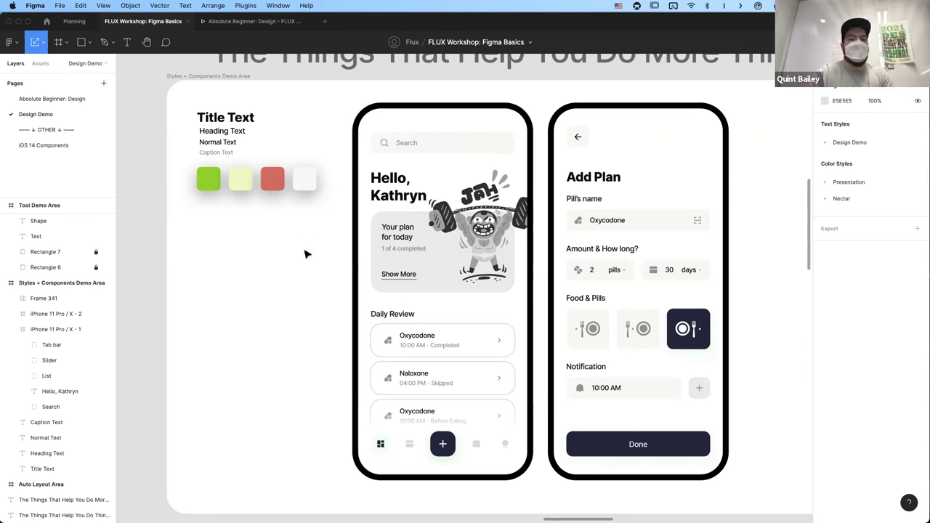
- Check Title Text's style list, then expand the Design Demo text styles and toggle Presentation colours
{"action": "left_click", "coordinate": [235, 125]}
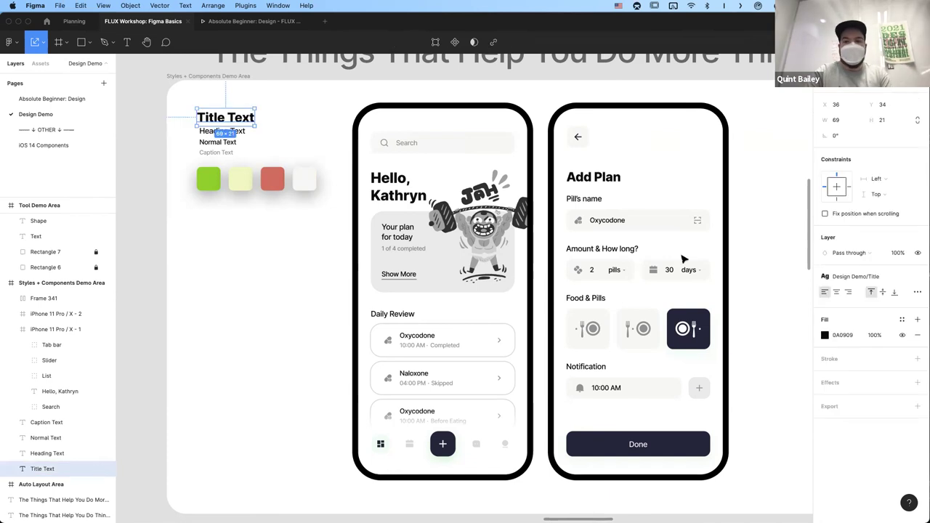
{"action": "left_click", "coordinate": [850, 281]}
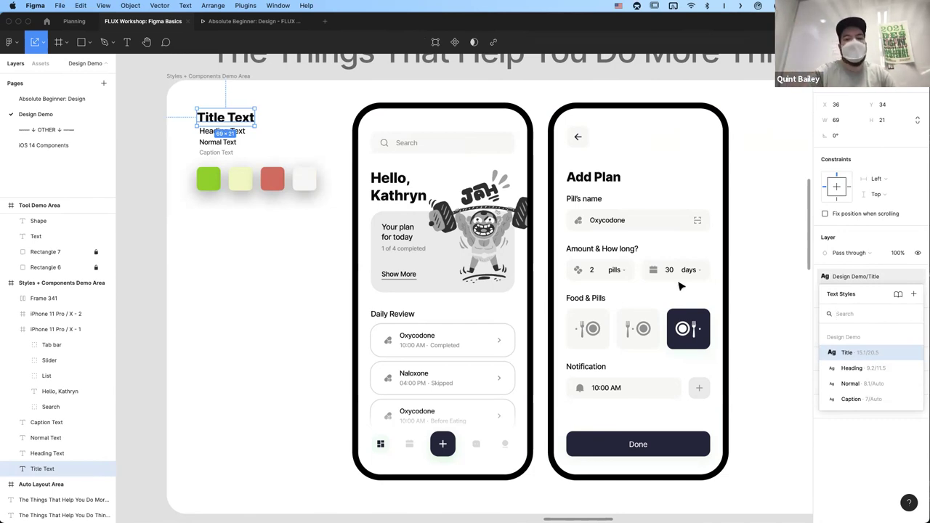
{"action": "left_click", "coordinate": [770, 223]}
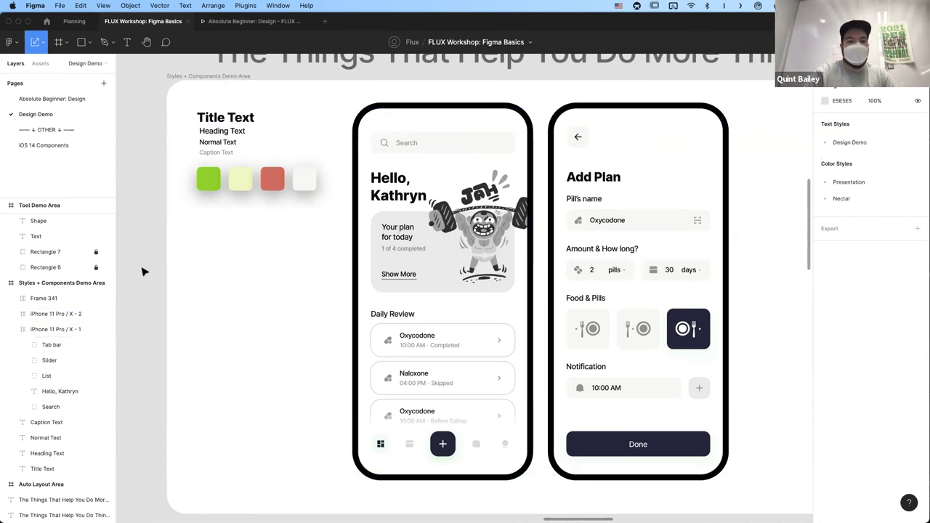
{"action": "left_click", "coordinate": [825, 142]}
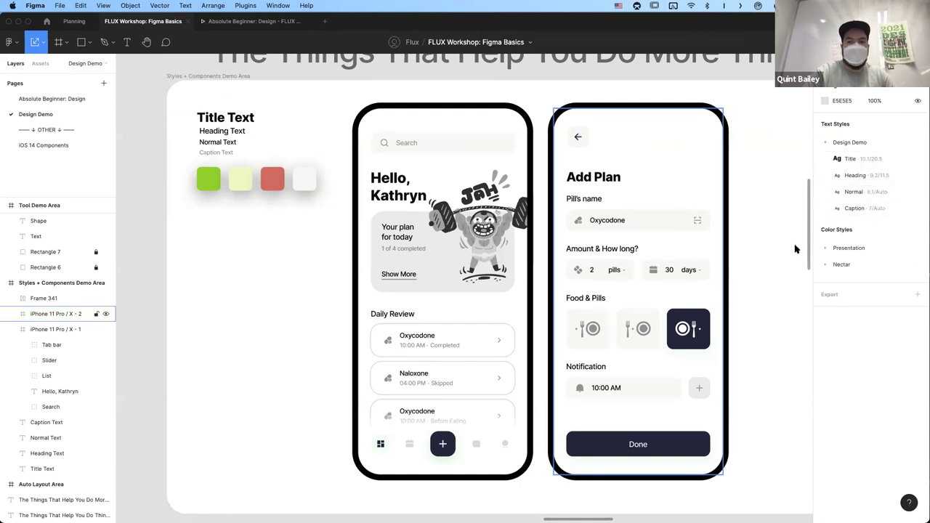
{"action": "left_click", "coordinate": [825, 248]}
{"action": "left_click", "coordinate": [825, 248]}
- Save the green swatch's fill as a new colour style named Grun
{"action": "left_click", "coordinate": [824, 265]}
{"action": "left_click", "coordinate": [825, 265]}
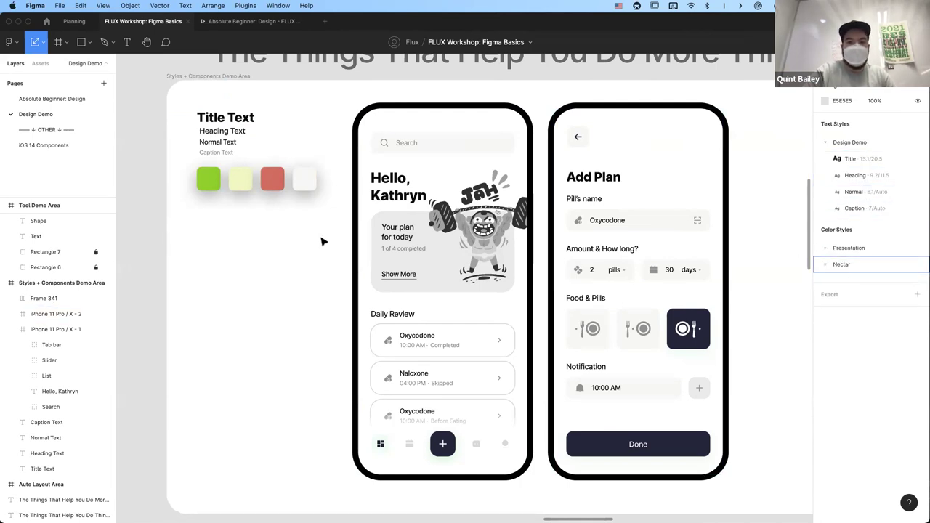
{"action": "double_click", "coordinate": [208, 178]}
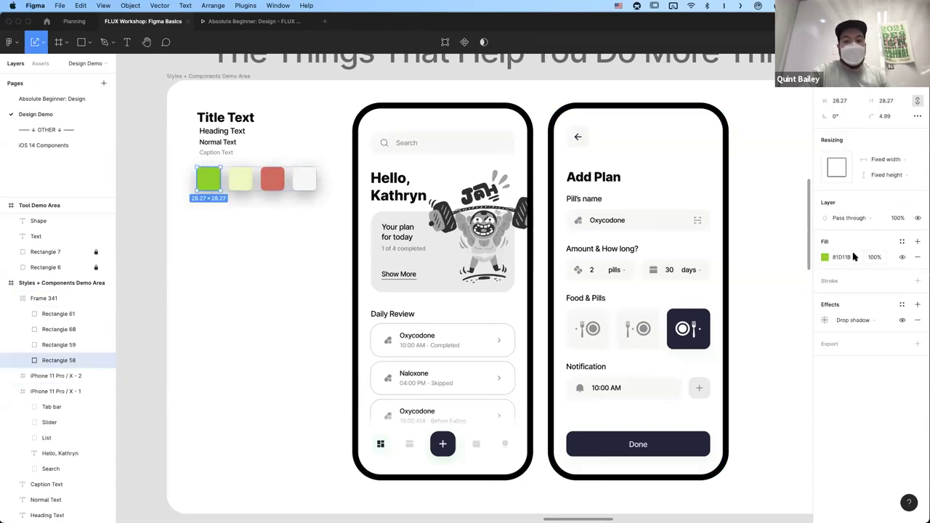
{"action": "left_click", "coordinate": [901, 244]}
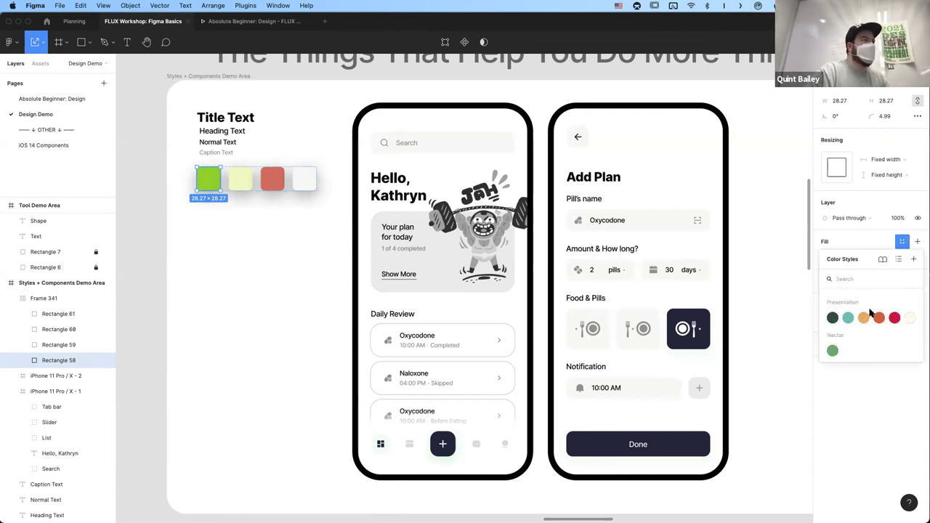
{"action": "left_click", "coordinate": [914, 260]}
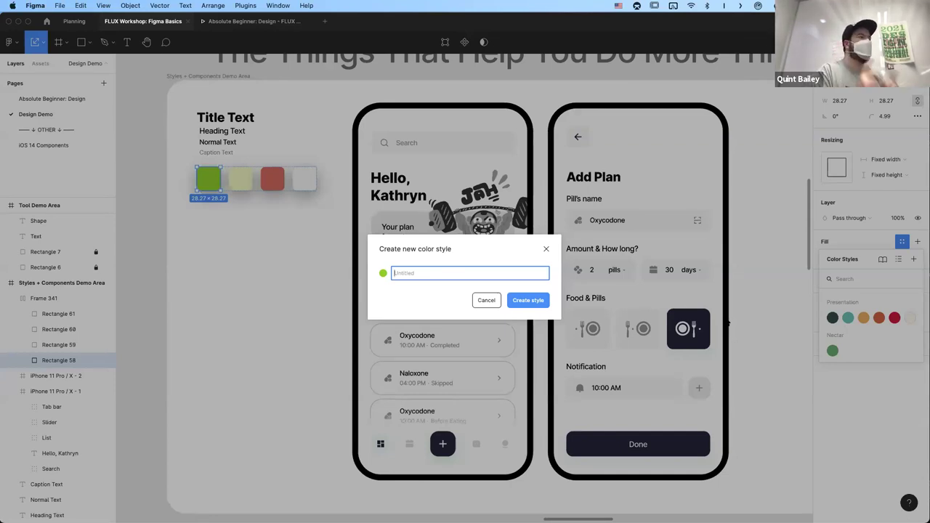
{"action": "type", "text": "Grun"}
{"action": "key", "text": "Escape"}
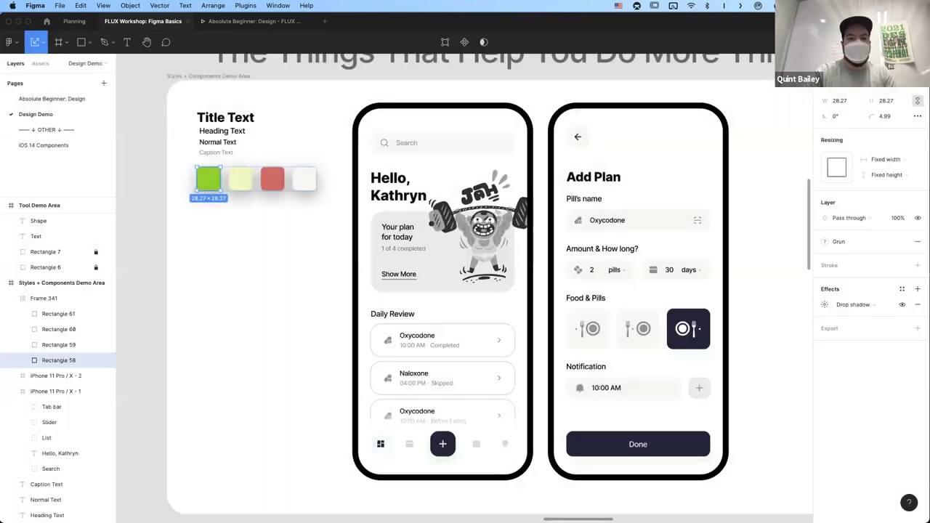
- Create the Tann colour style from the light-yellow swatch
{"action": "left_click", "coordinate": [240, 179]}
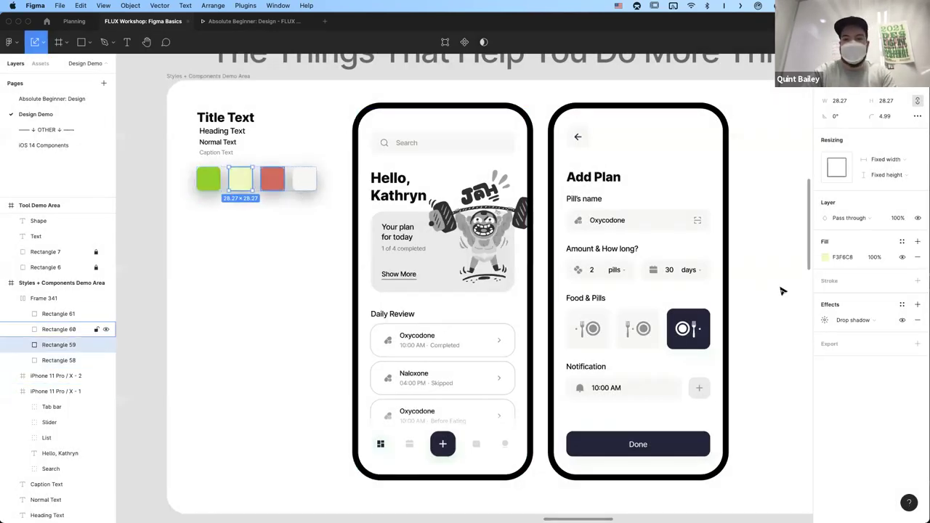
{"action": "left_click", "coordinate": [901, 241]}
{"action": "left_click", "coordinate": [914, 258]}
{"action": "type", "text": "Y"}
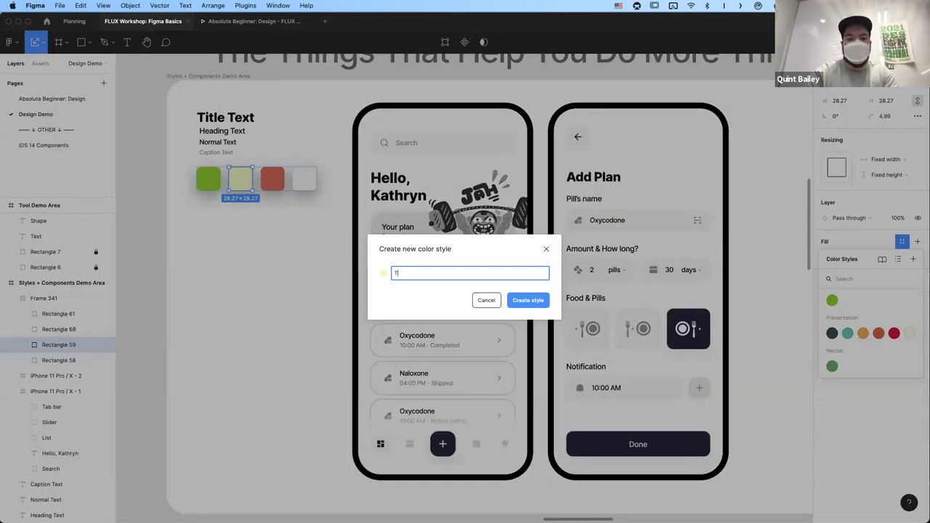
{"action": "type", "text": "ann"}
{"action": "key", "text": "Escape"}
- Create the Sammin colour style from the red swatch
{"action": "left_click", "coordinate": [273, 179]}
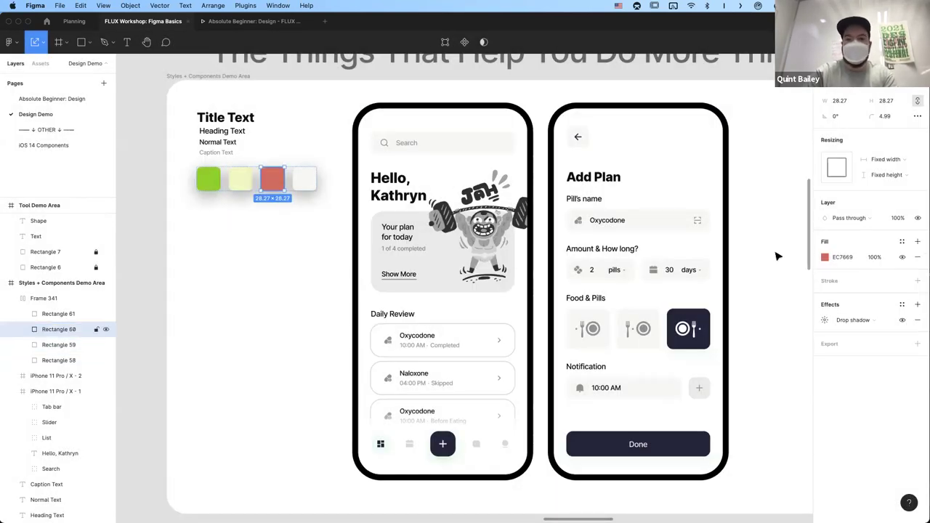
{"action": "left_click", "coordinate": [901, 241]}
{"action": "left_click", "coordinate": [914, 259]}
{"action": "type", "text": "Sammin"}
{"action": "key", "text": "Escape"}
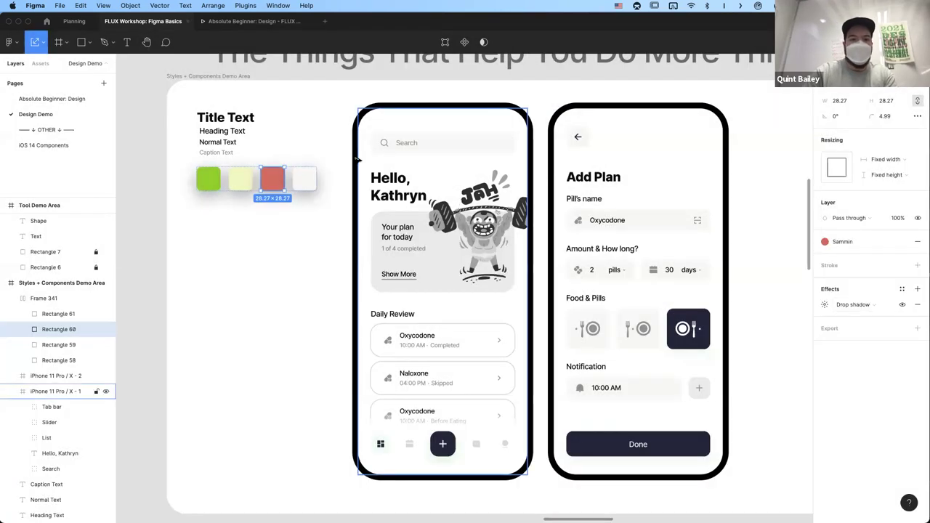
- Create the Wite colour style from the white swatch
{"action": "left_click", "coordinate": [305, 179]}
{"action": "left_click", "coordinate": [902, 241]}
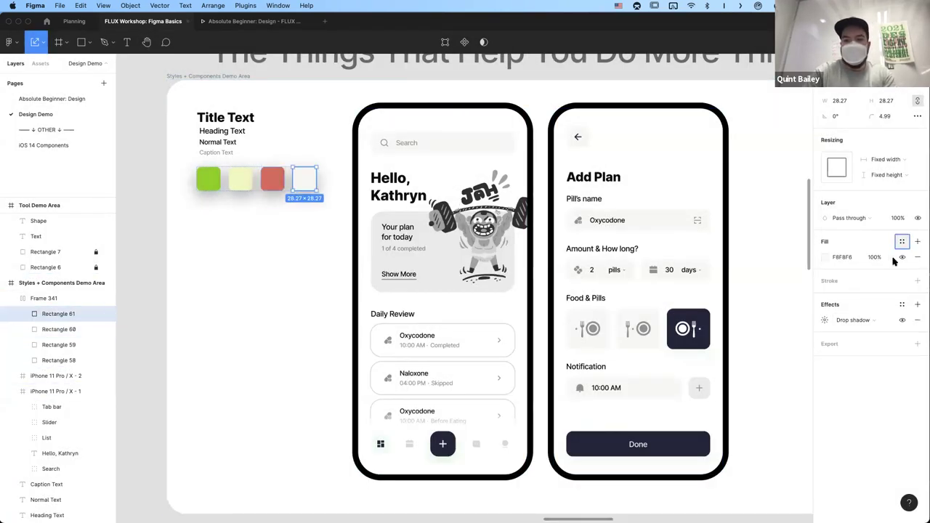
{"action": "left_click", "coordinate": [913, 258]}
{"action": "type", "text": "W"}
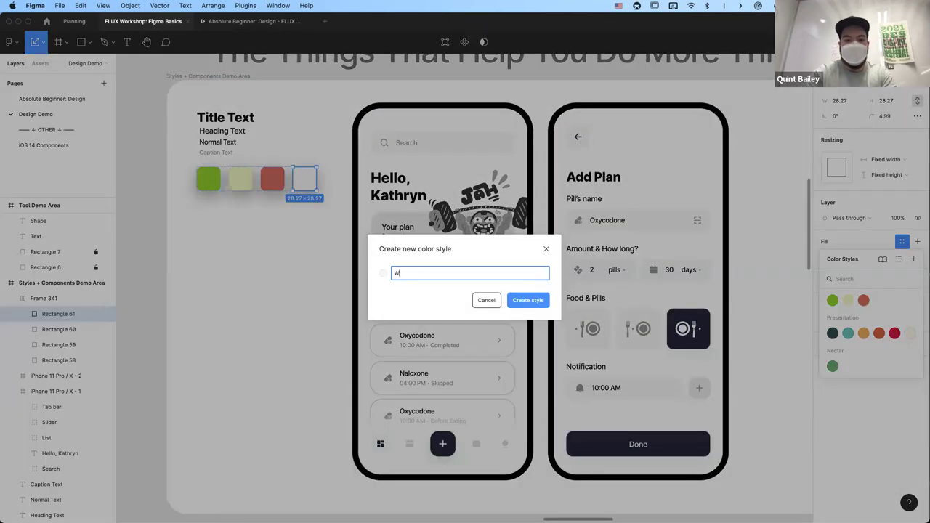
{"action": "key", "text": "Return"}
{"action": "left_click", "coordinate": [222, 284]}
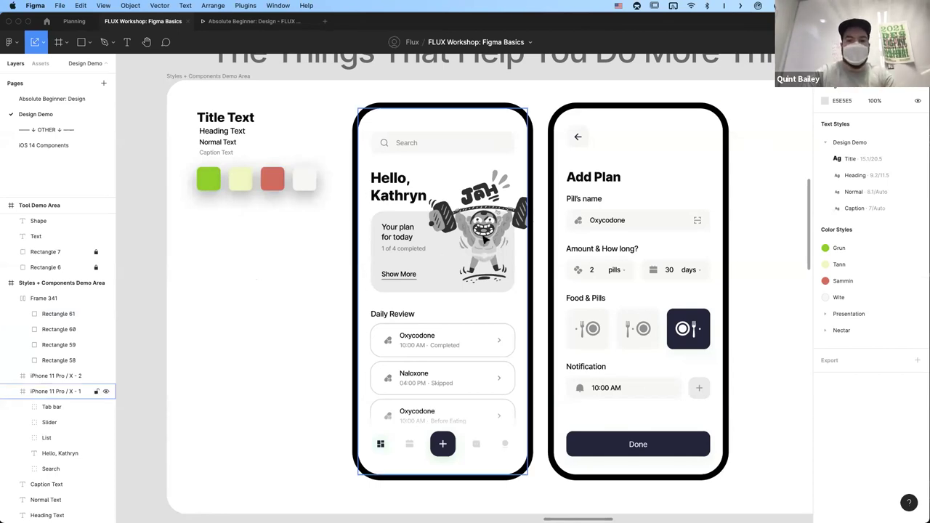
{"action": "left_click", "coordinate": [481, 237]}
{"action": "double_click", "coordinate": [482, 237]}
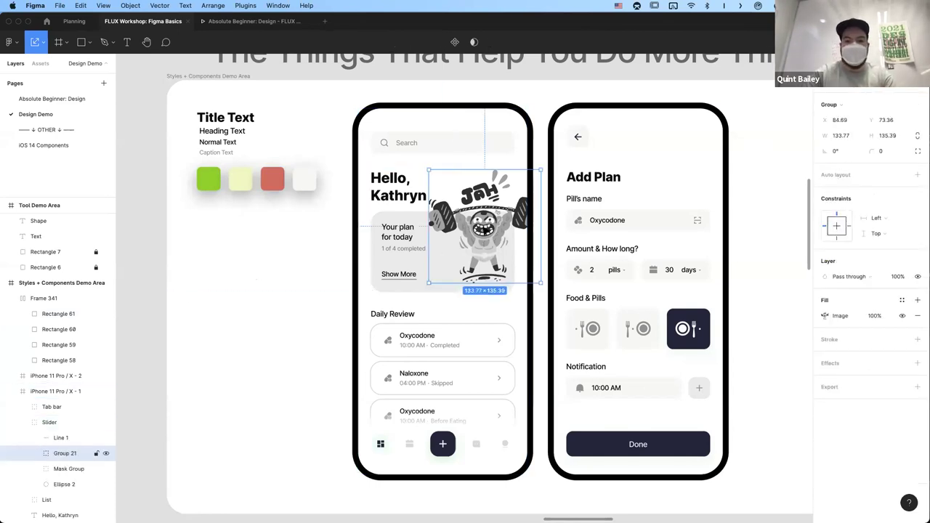
- Raise the weightlifter illustration's image saturation to full so it shows in colour
{"action": "left_click", "coordinate": [824, 316]}
{"action": "left_click_drag", "start_coordinate": [762, 439], "coordinate": [265, 331]}
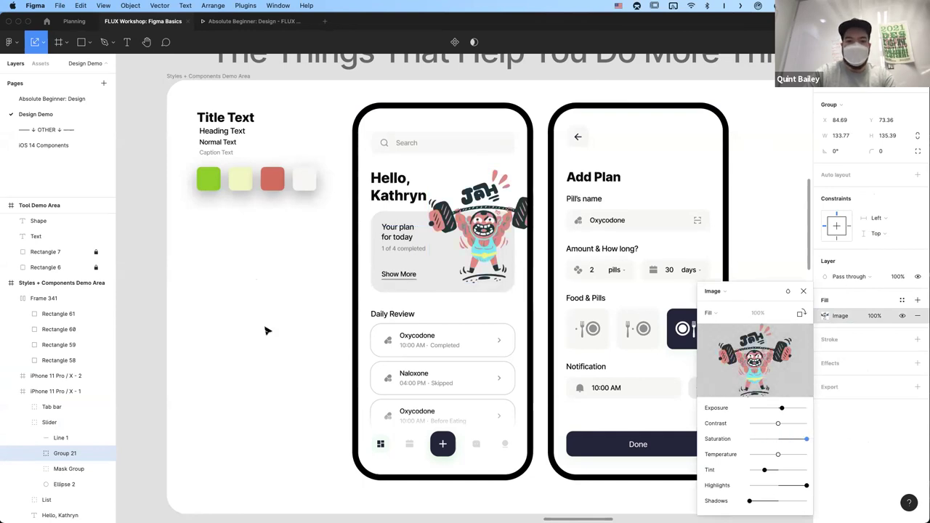
{"action": "left_click", "coordinate": [265, 331]}
{"action": "left_click", "coordinate": [436, 282]}
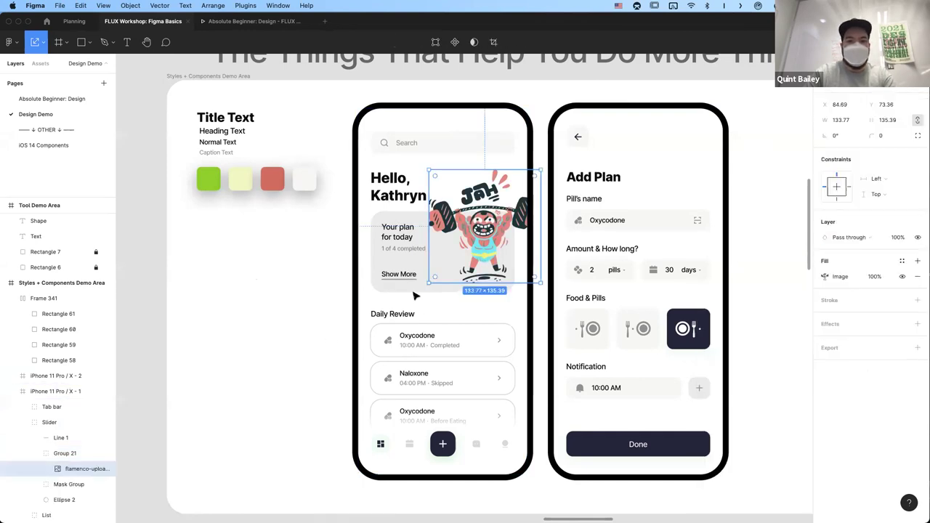
- Apply the Tann colour style to the plan card background's fill
{"action": "left_click", "coordinate": [407, 289]}
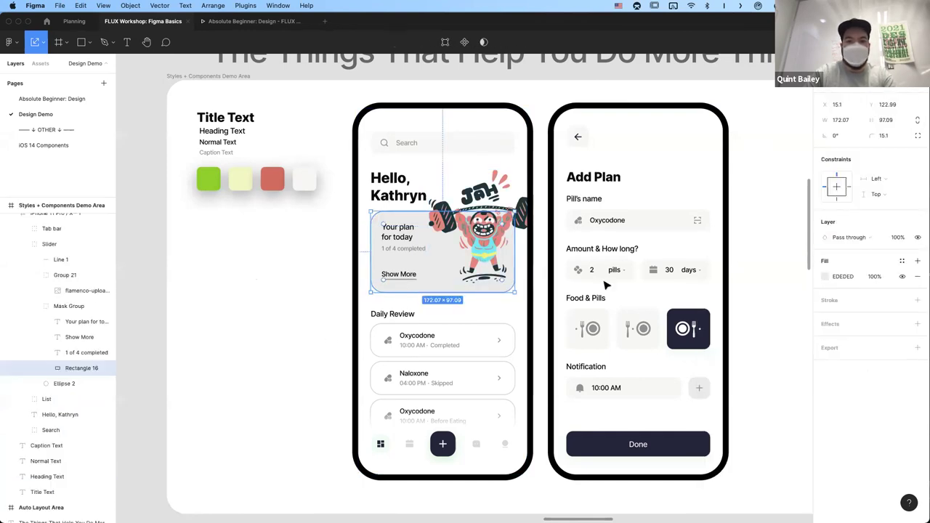
{"action": "left_click", "coordinate": [825, 277]}
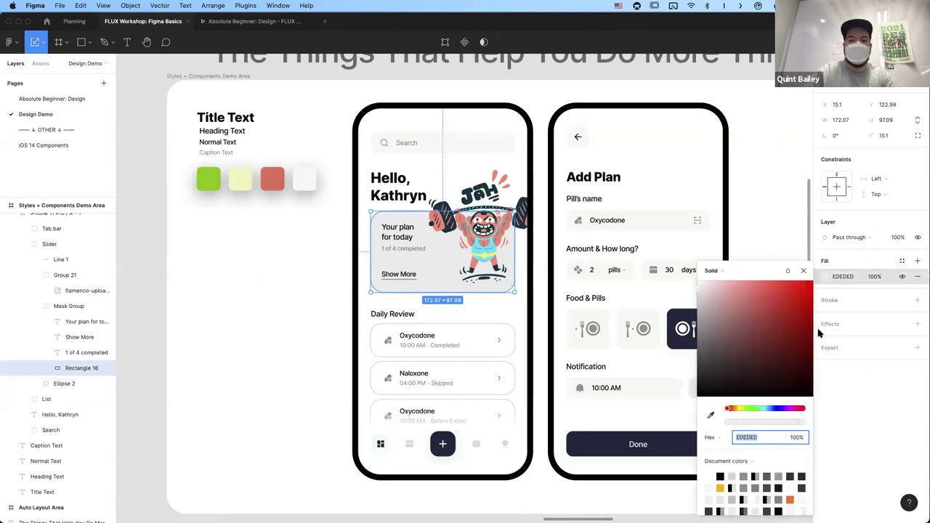
{"action": "left_click", "coordinate": [902, 260]}
{"action": "left_click", "coordinate": [848, 321]}
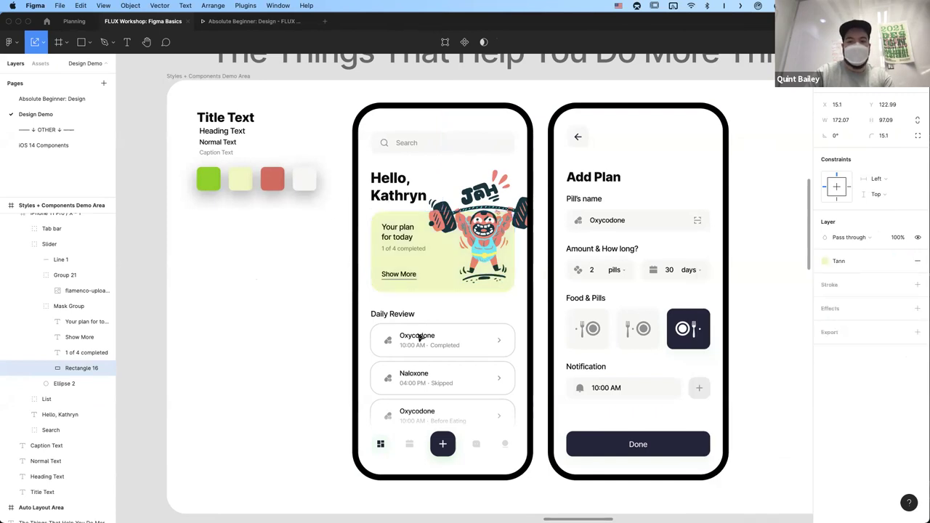
{"action": "left_click", "coordinate": [266, 323]}
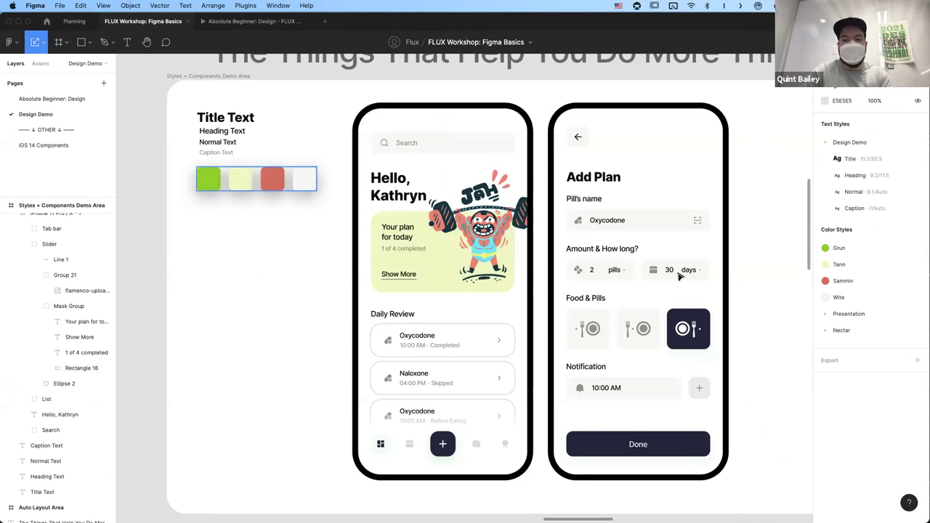
- Edit the Tann style, nudging its hue from F3F6C8 to F6F1C8
{"action": "left_click", "coordinate": [919, 265]}
{"action": "left_click", "coordinate": [710, 405]}
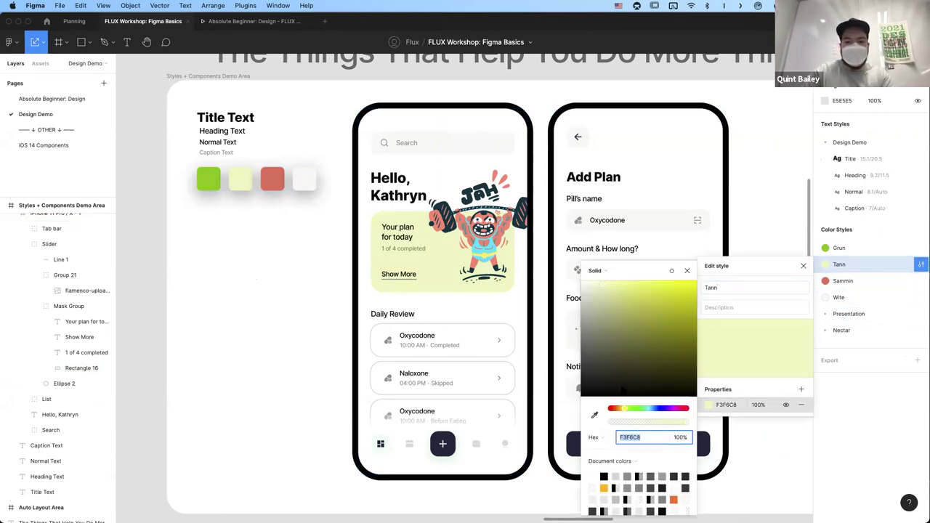
{"action": "left_click_drag", "start_coordinate": [625, 412], "coordinate": [619, 411]}
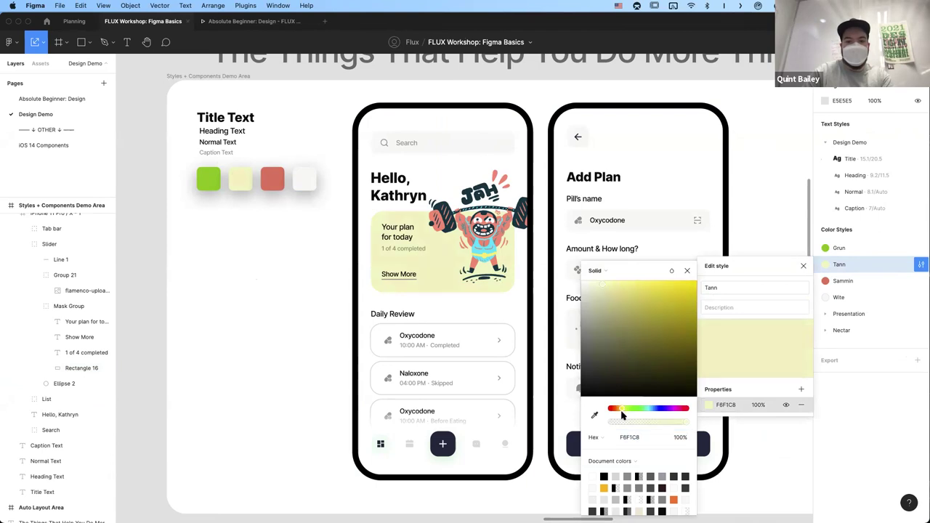
{"action": "left_click", "coordinate": [270, 257]}
{"action": "left_click", "coordinate": [447, 268]}
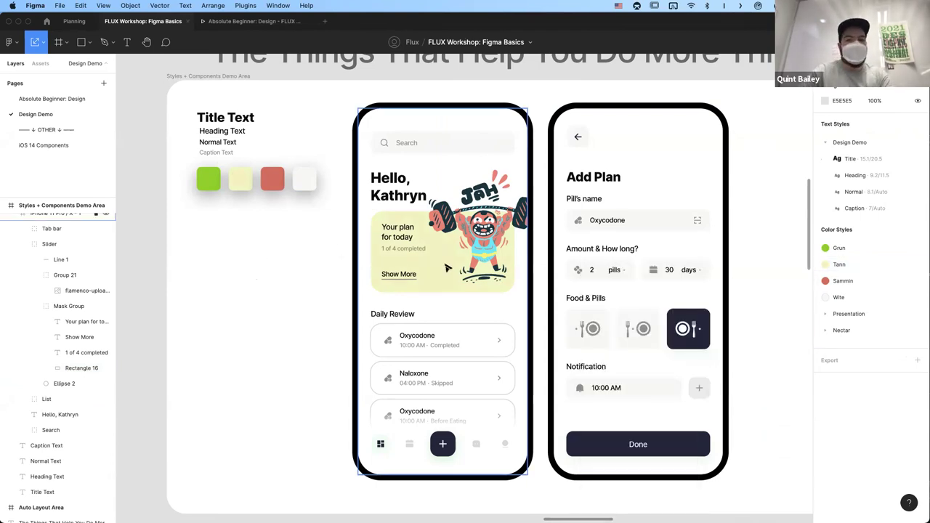
- Apply the Grun fill style to the three medicine names and the Hello, Kathryn greeting
{"action": "double_click", "coordinate": [420, 336]}
{"action": "left_click", "coordinate": [410, 374]}
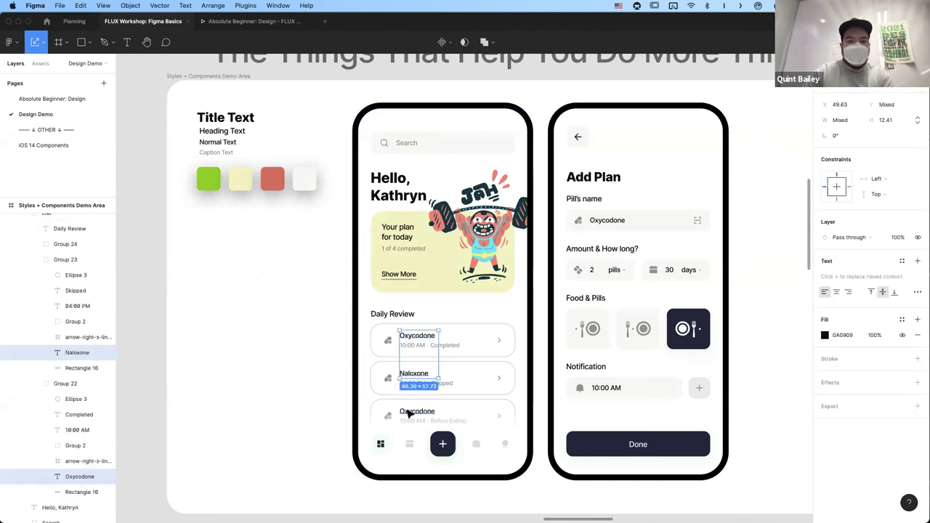
{"action": "left_click", "coordinate": [405, 414], "text": "shift"}
{"action": "left_click", "coordinate": [405, 416], "text": "shift"}
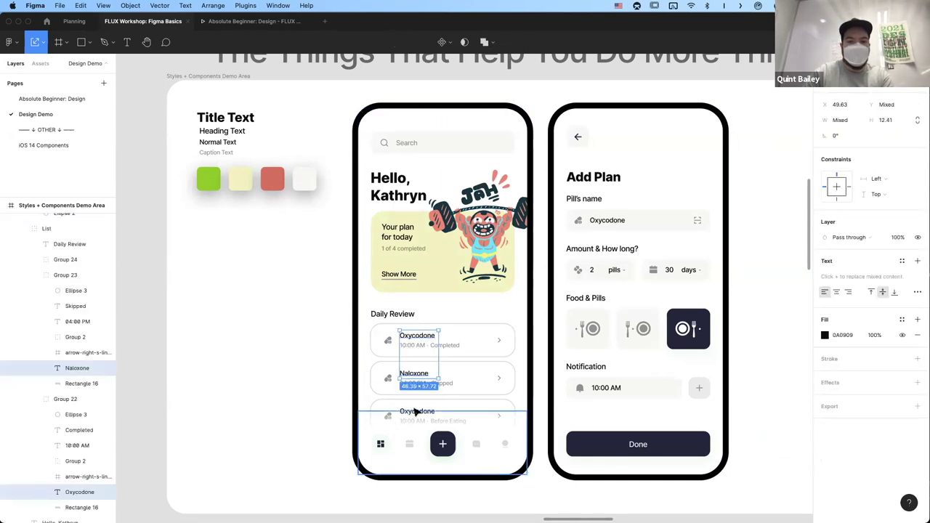
{"action": "left_click", "coordinate": [404, 186], "text": "shift"}
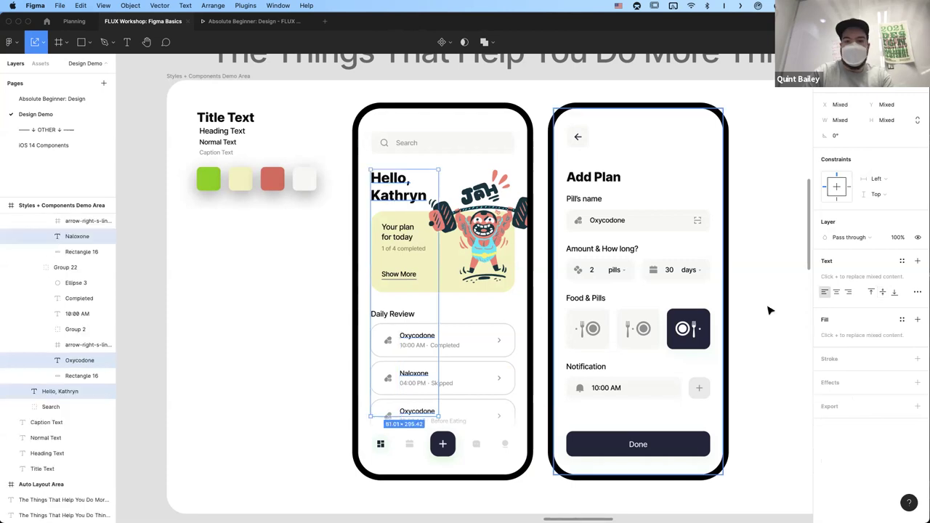
{"action": "left_click", "coordinate": [901, 261]}
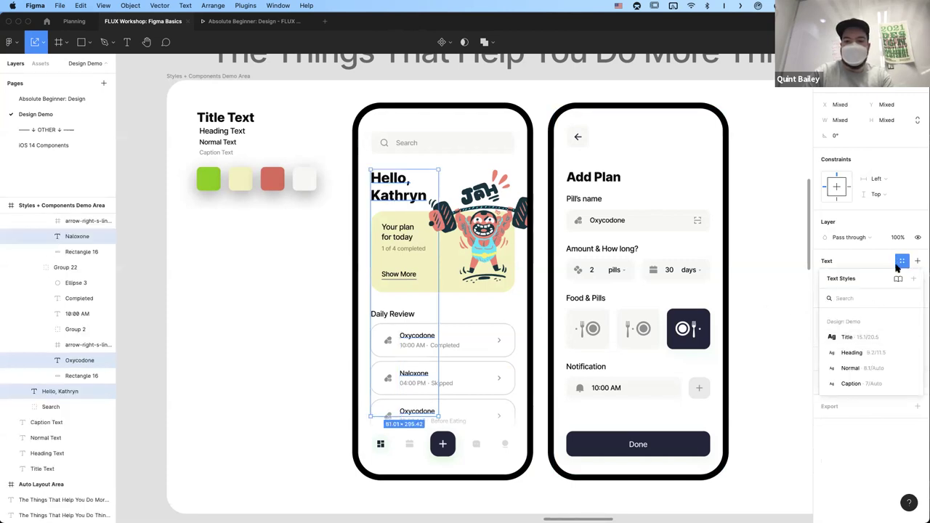
{"action": "left_click", "coordinate": [900, 261]}
{"action": "left_click", "coordinate": [902, 319]}
{"action": "left_click", "coordinate": [832, 377]}
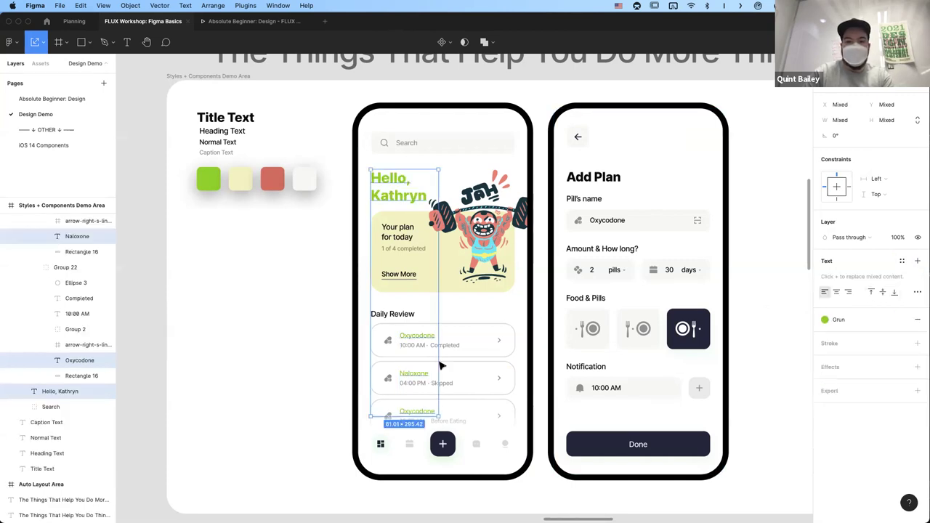
{"action": "key", "text": "Escape"}
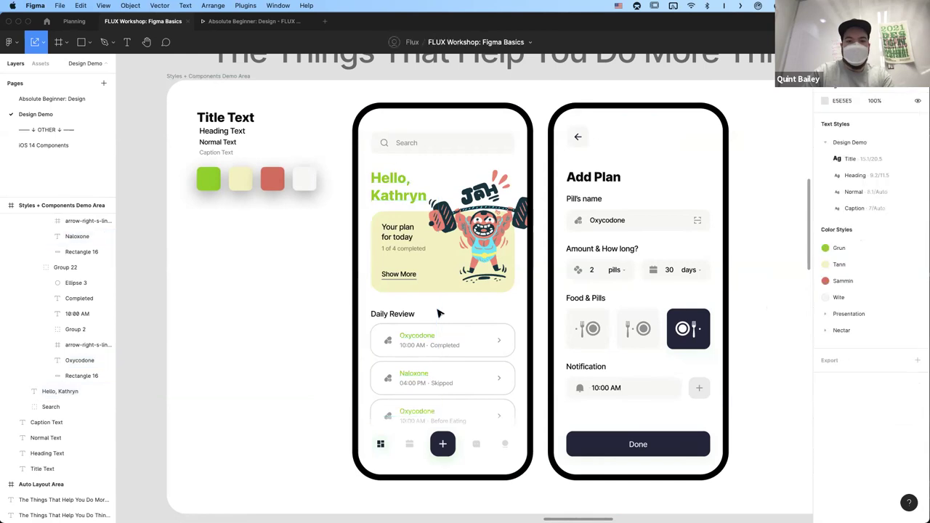
- Apply the Sammin fill style to Your plan for today and Show More
{"action": "left_click", "coordinate": [394, 237]}
{"action": "left_click", "coordinate": [396, 274], "text": "shift"}
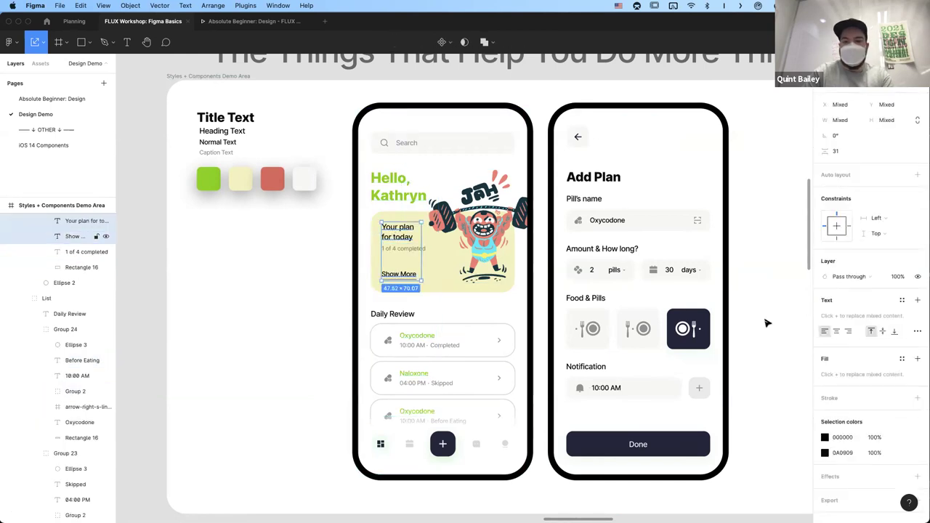
{"action": "left_click", "coordinate": [902, 359]}
{"action": "left_click", "coordinate": [868, 423]}
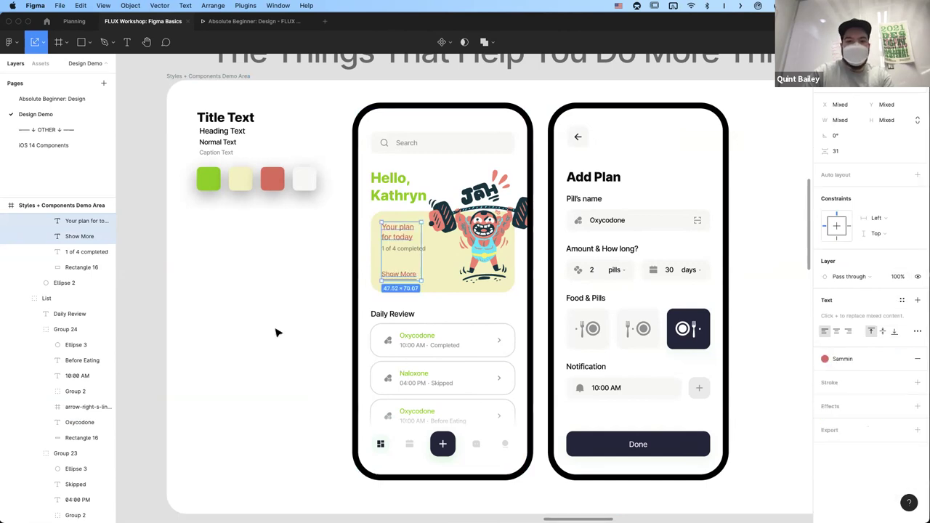
{"action": "left_click", "coordinate": [312, 296]}
{"action": "scroll", "coordinate": [312, 296], "scroll_direction": "up", "scroll_amount": 2}
{"action": "scroll", "coordinate": [312, 295], "scroll_direction": "down", "scroll_amount": 4}
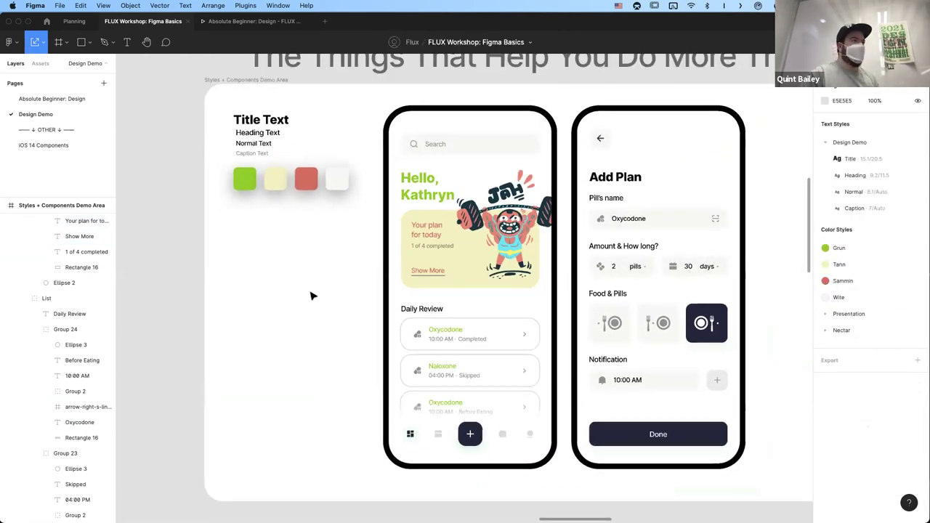
- Edit the Sammin style from the red swatch, picking a darker, browner red
{"action": "left_click", "coordinate": [324, 183]}
{"action": "left_click", "coordinate": [324, 183]}
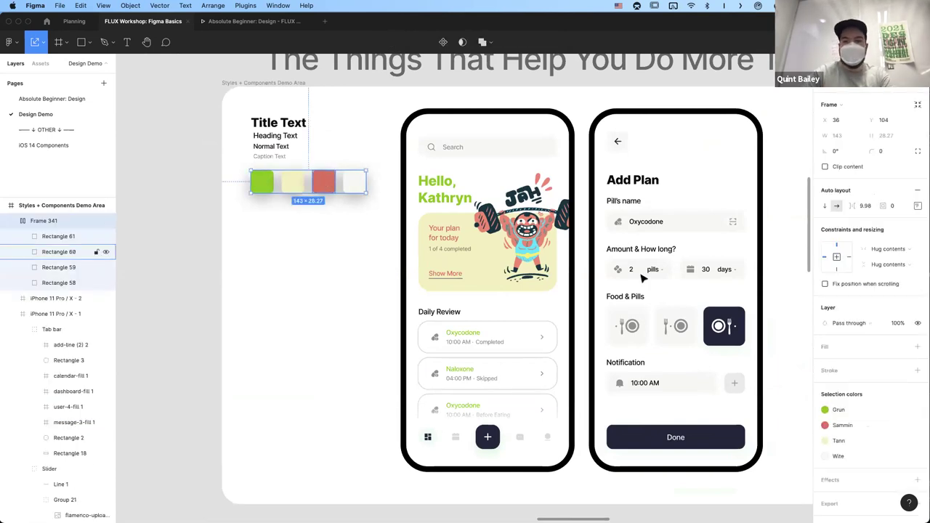
{"action": "left_click", "coordinate": [839, 243]}
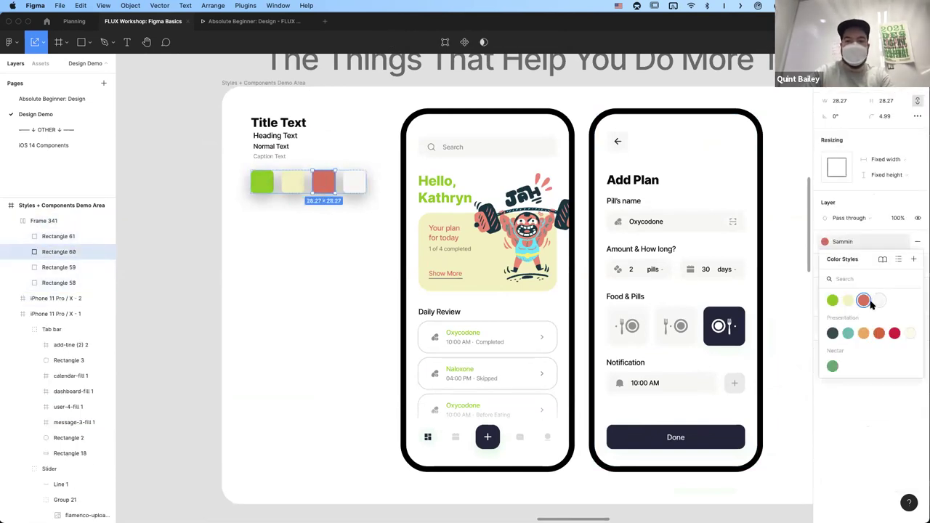
{"action": "right_click", "coordinate": [863, 302]}
{"action": "left_click", "coordinate": [880, 310]}
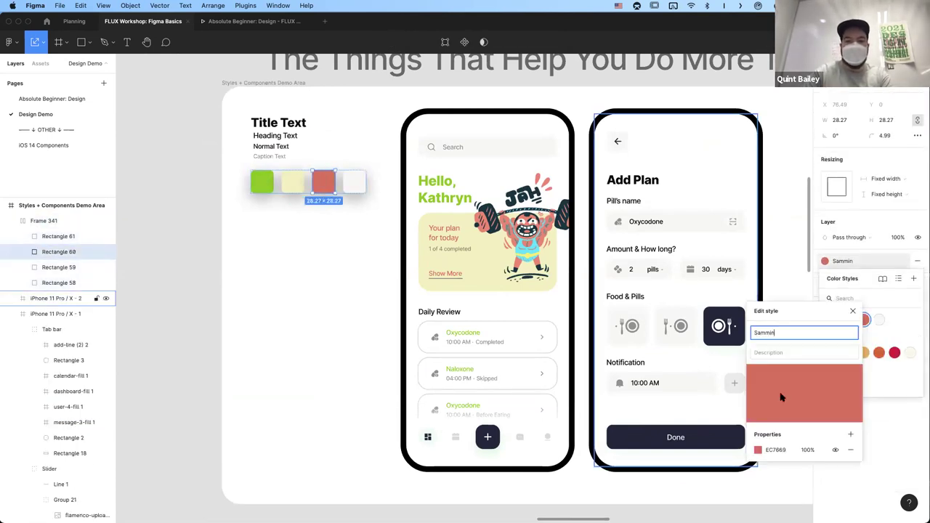
{"action": "left_click", "coordinate": [758, 450]}
{"action": "left_click_drag", "start_coordinate": [688, 291], "coordinate": [671, 329]}
{"action": "left_click_drag", "start_coordinate": [738, 305], "coordinate": [713, 299]}
{"action": "left_click", "coordinate": [736, 271]}
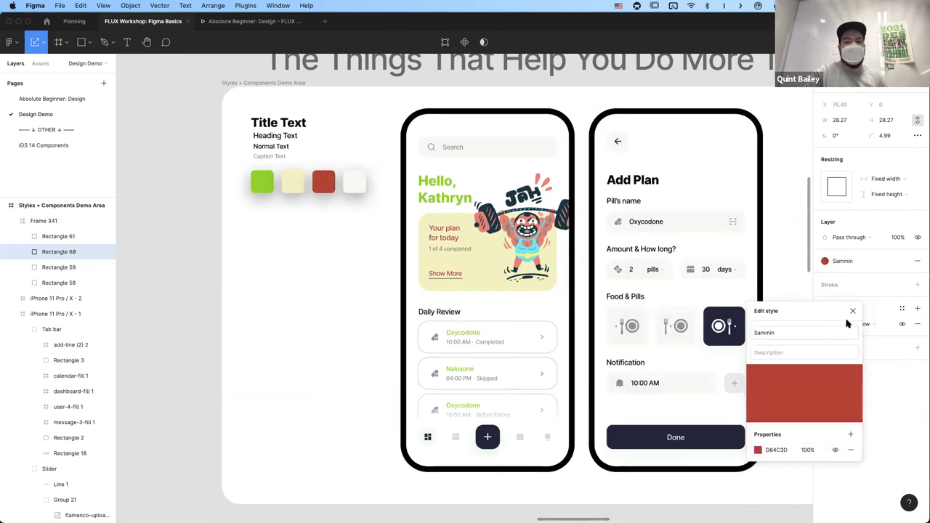
{"action": "left_click", "coordinate": [852, 311]}
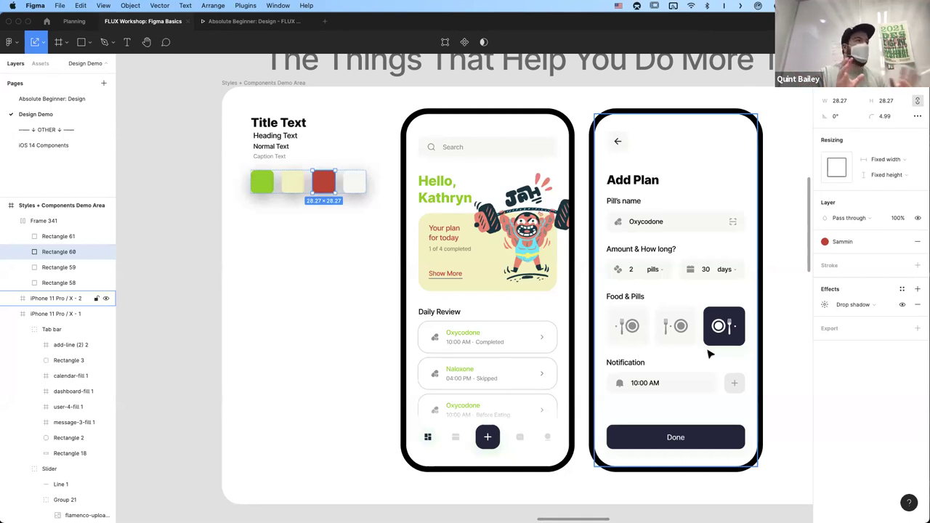
{"action": "left_click", "coordinate": [317, 297]}
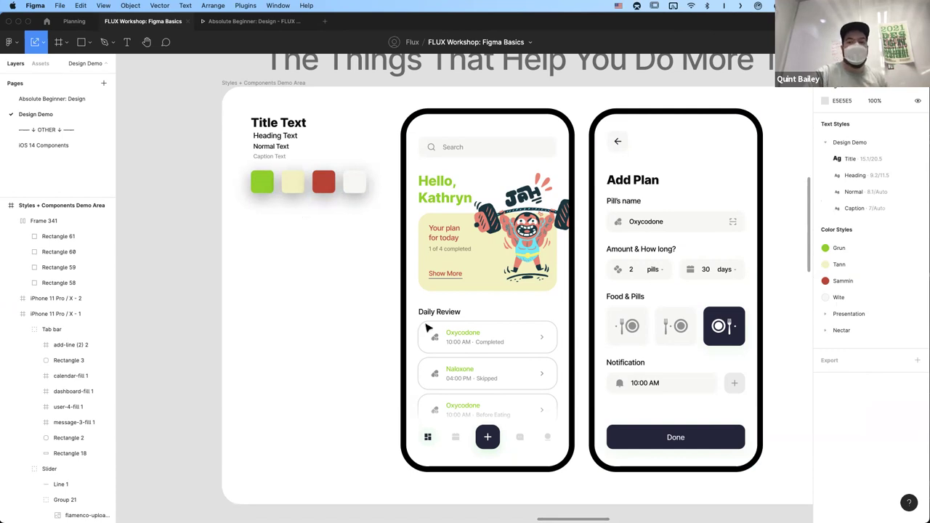
- Create an App Demo style folder from Grun and drag Wite, Sammin and Tann into it
{"action": "right_click", "coordinate": [847, 252]}
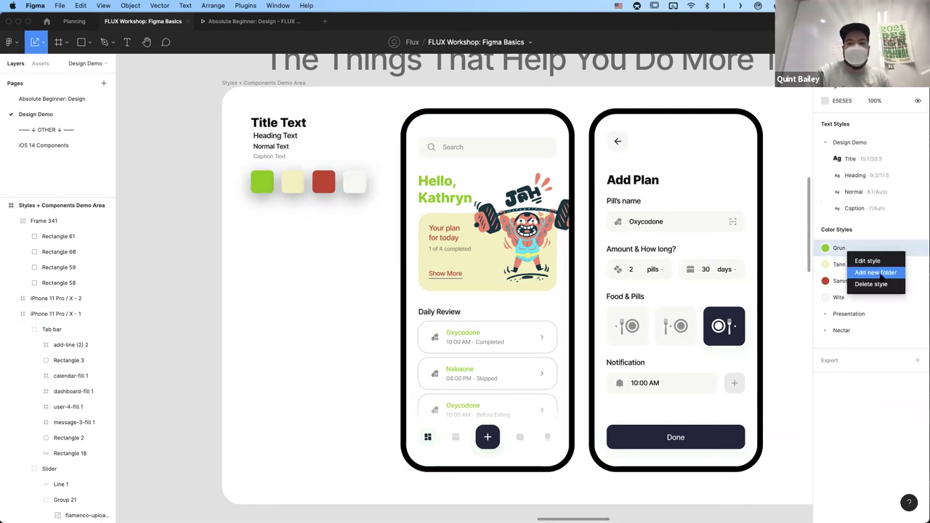
{"action": "left_click", "coordinate": [877, 272]}
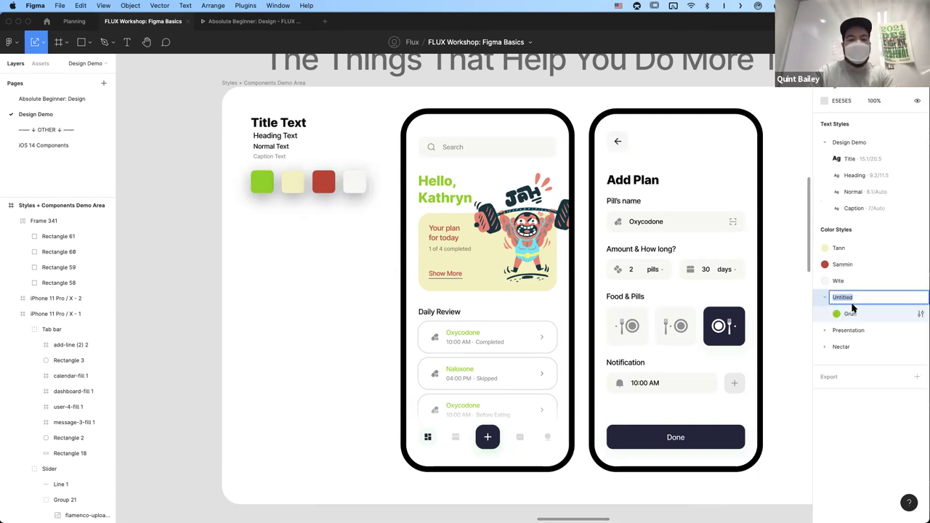
{"action": "type", "text": "App Demo"}
{"action": "key", "text": "Return"}
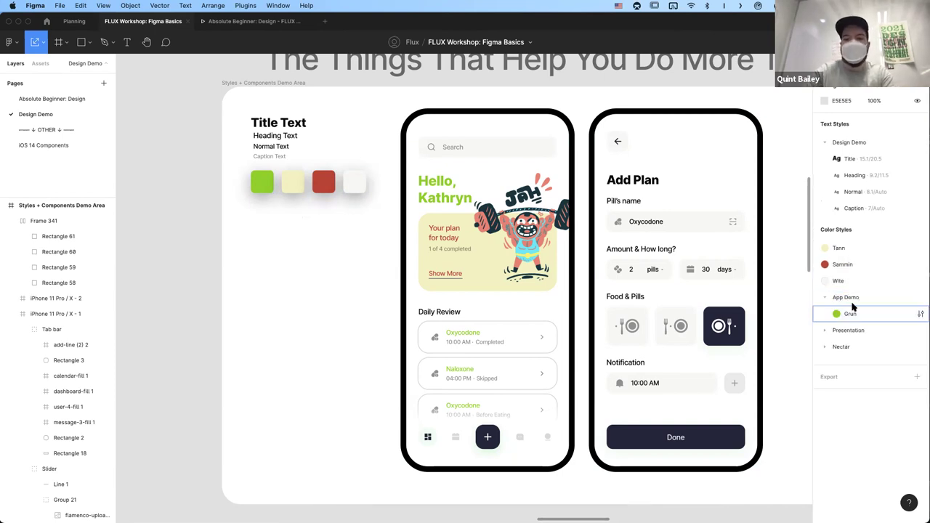
{"action": "left_click_drag", "start_coordinate": [842, 280], "coordinate": [845, 304]}
{"action": "left_click_drag", "start_coordinate": [840, 248], "coordinate": [847, 272]}
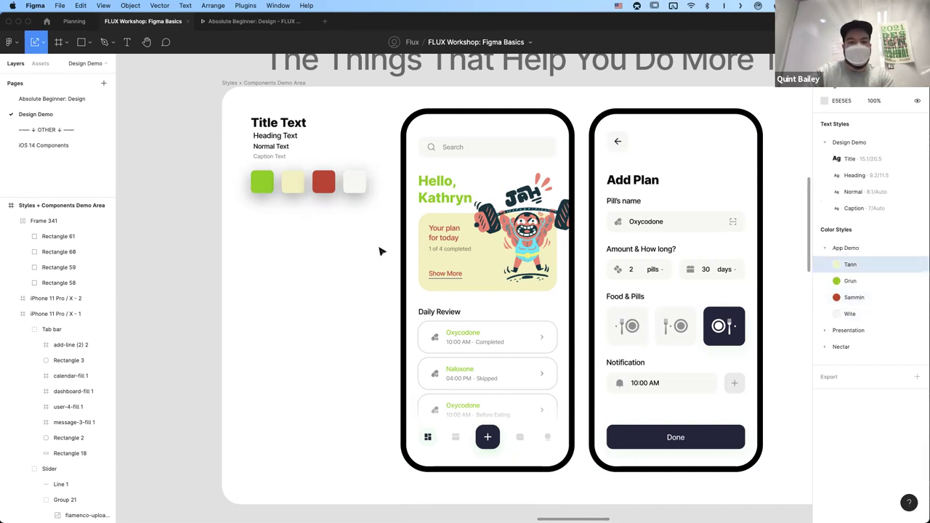
{"action": "scroll", "coordinate": [381, 250], "scroll_direction": "right", "scroll_amount": 3}
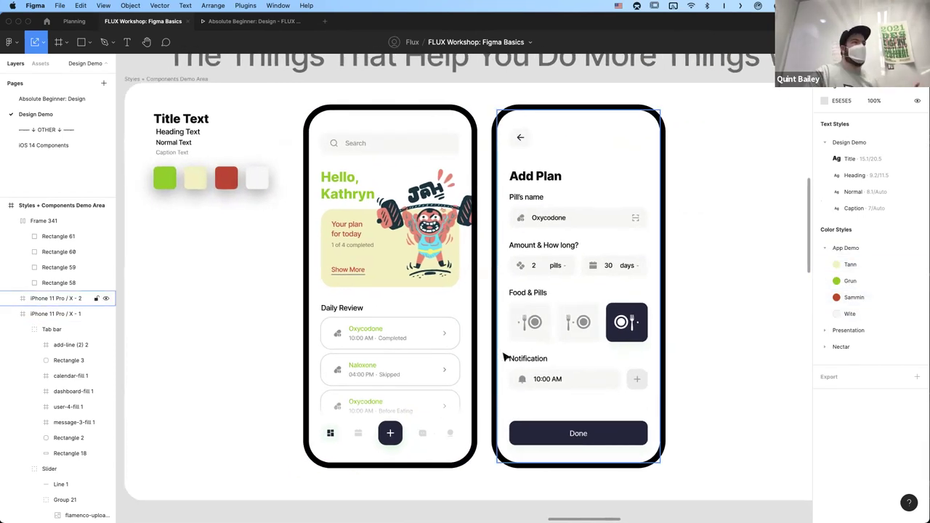
{"action": "scroll", "coordinate": [502, 356], "scroll_direction": "right", "scroll_amount": 3}
{"action": "scroll", "coordinate": [501, 349], "scroll_direction": "right", "scroll_amount": 3}
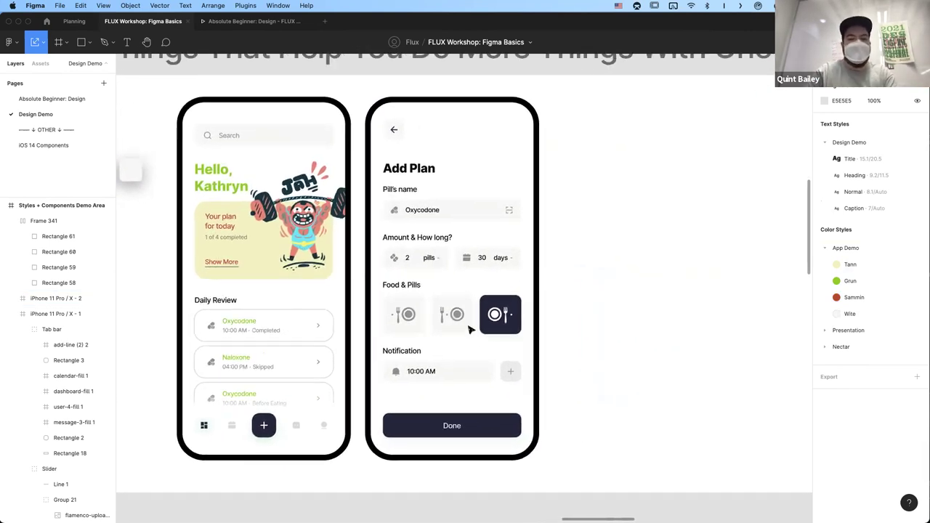
{"action": "scroll", "coordinate": [467, 327], "scroll_direction": "up", "scroll_amount": 3}
{"action": "scroll", "coordinate": [465, 330], "scroll_direction": "down", "scroll_amount": 3}
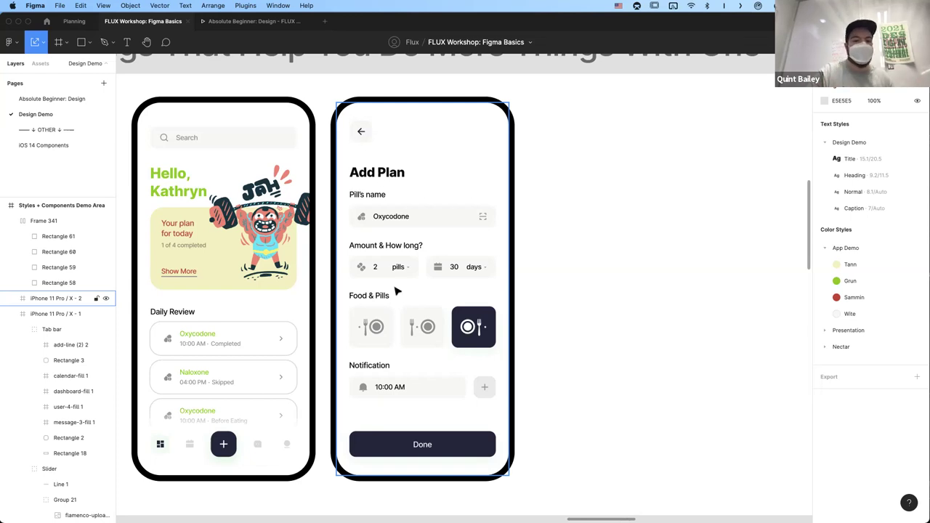
- Detach the Add Plan screen's back-arrow instance from its component
{"action": "left_click", "coordinate": [364, 153]}
{"action": "left_click", "coordinate": [361, 131]}
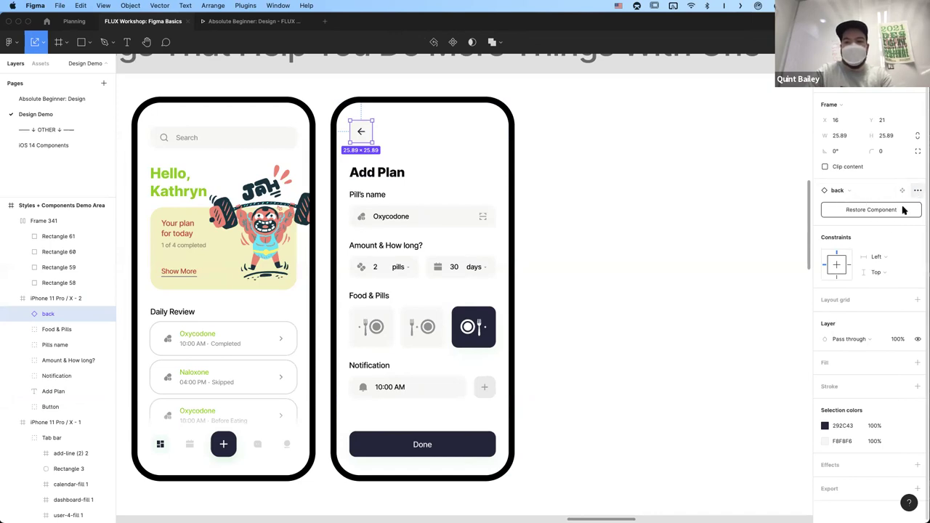
{"action": "left_click", "coordinate": [917, 191]}
{"action": "left_click", "coordinate": [861, 210]}
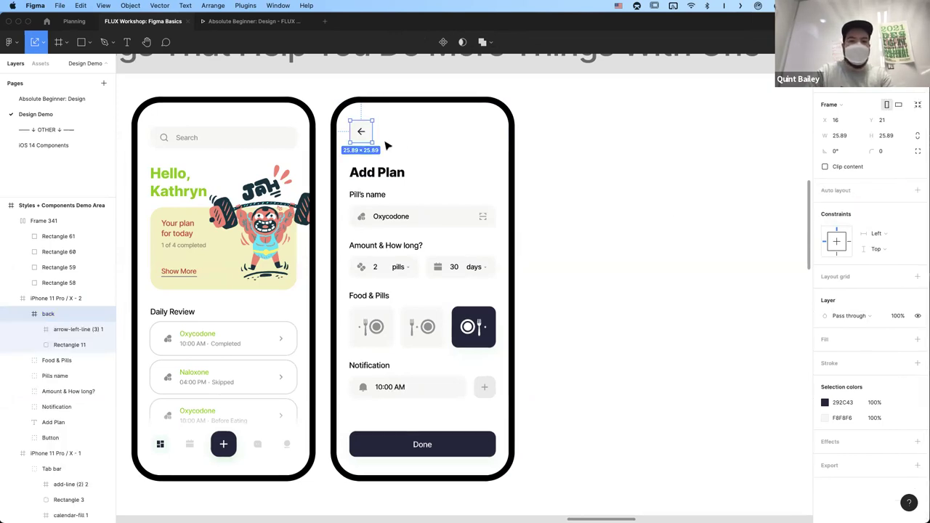
{"action": "left_click", "coordinate": [359, 131]}
{"action": "left_click", "coordinate": [358, 133]}
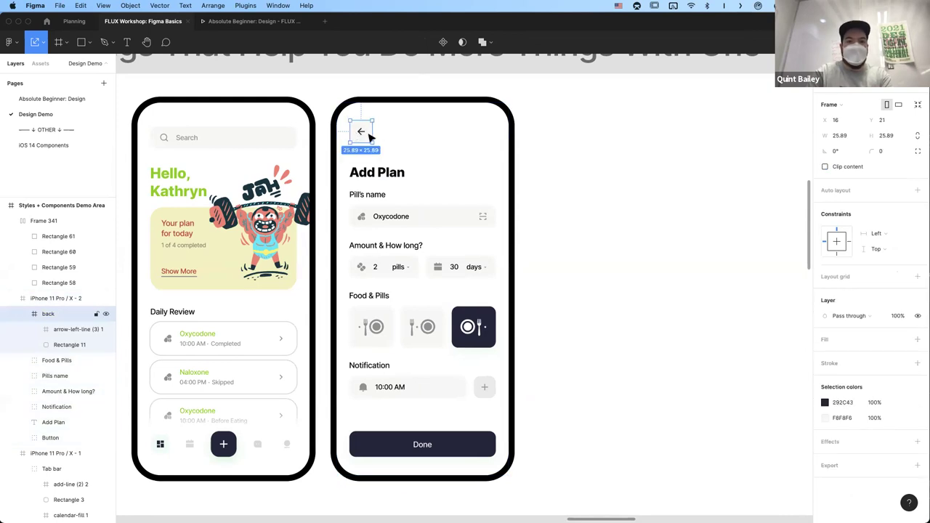
- Paste a copy of the back arrow beside the phone, undoing a trial 120×120 resize and move
{"action": "key", "text": "ctrl+v"}
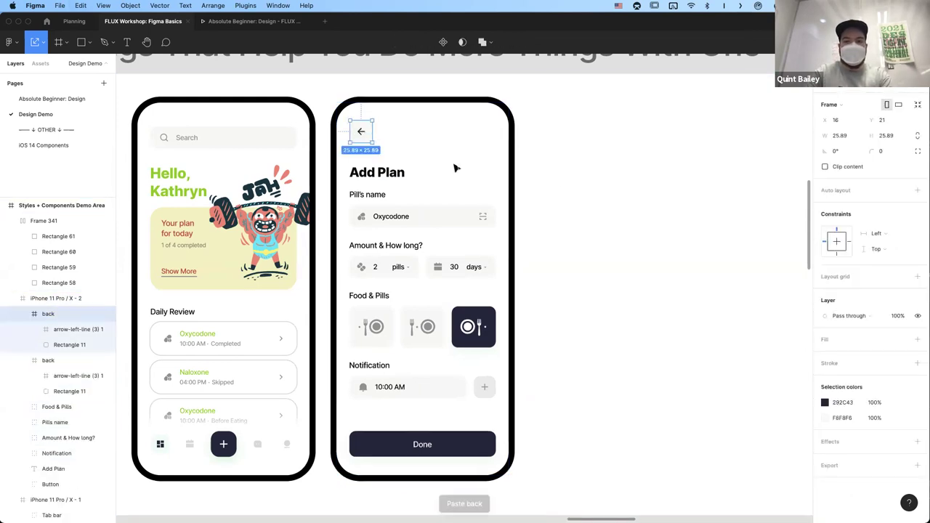
{"action": "left_click_drag", "start_coordinate": [365, 135], "coordinate": [622, 197]}
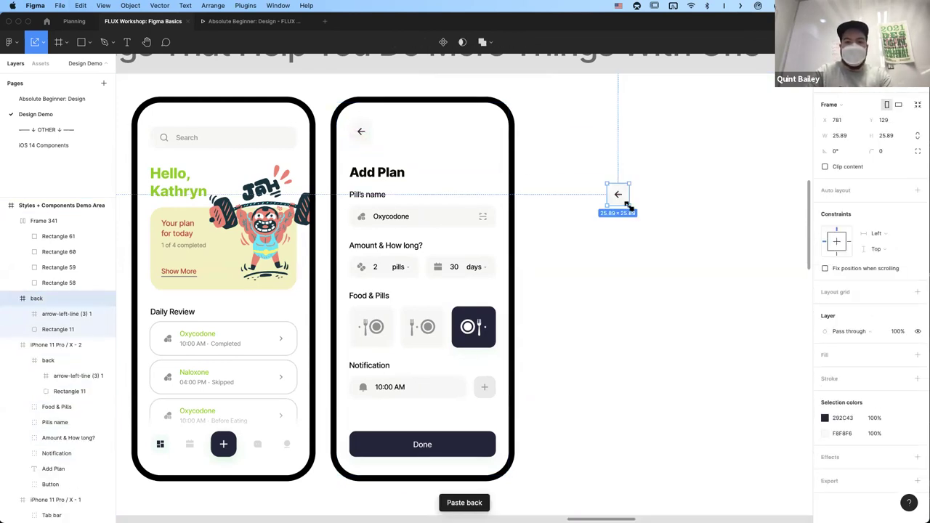
{"action": "left_click_drag", "start_coordinate": [705, 266], "coordinate": [709, 285]}
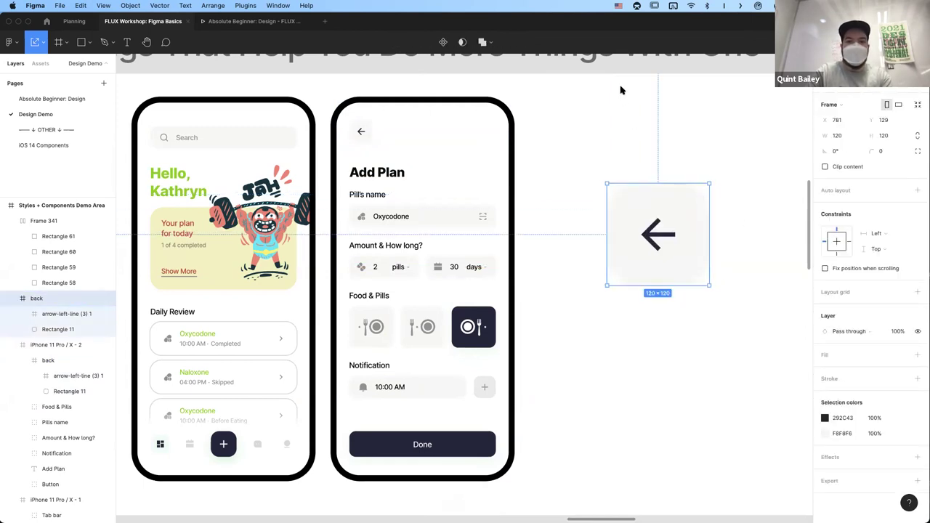
{"action": "mouse_move", "coordinate": [651, 240]}
{"action": "left_mouse_down"}
{"action": "mouse_move", "coordinate": [662, 250]}
{"action": "mouse_move", "coordinate": [644, 229]}
{"action": "left_mouse_up"}
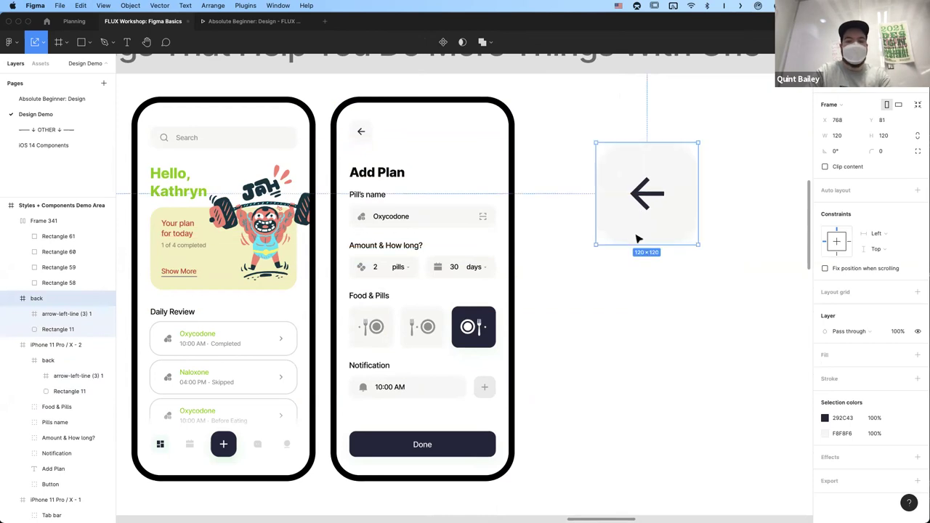
{"action": "key", "text": "super+z"}
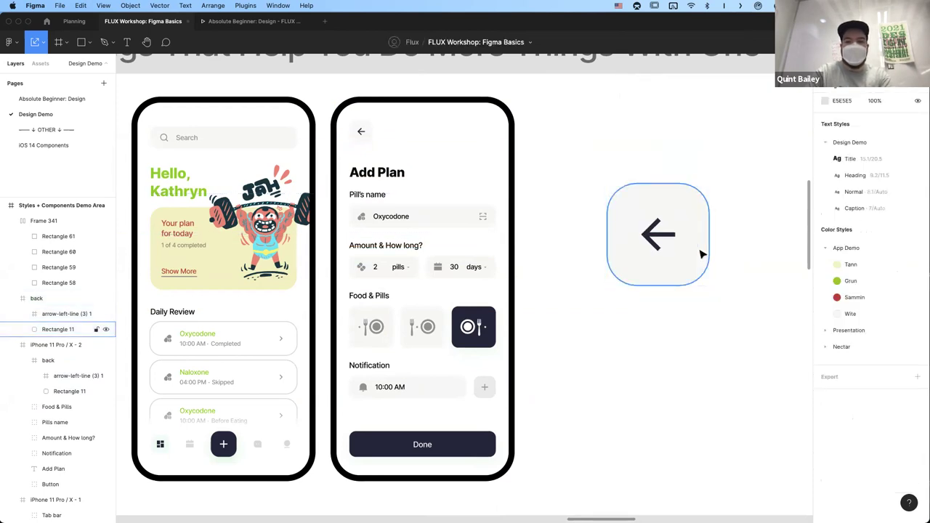
{"action": "key", "text": "super+z"}
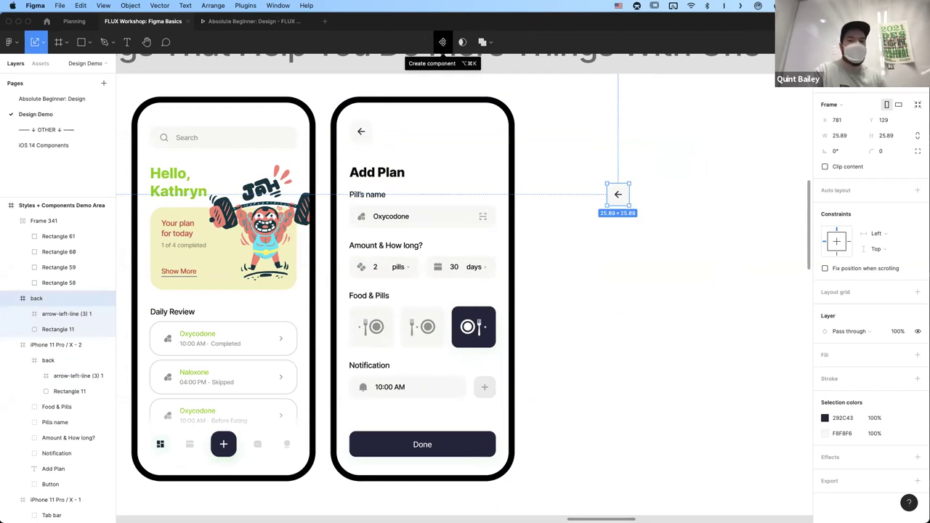
- Make the back arrow a component and duplicate it into a 2×2 grid of four back-arrow icons
{"action": "left_click", "coordinate": [443, 41]}
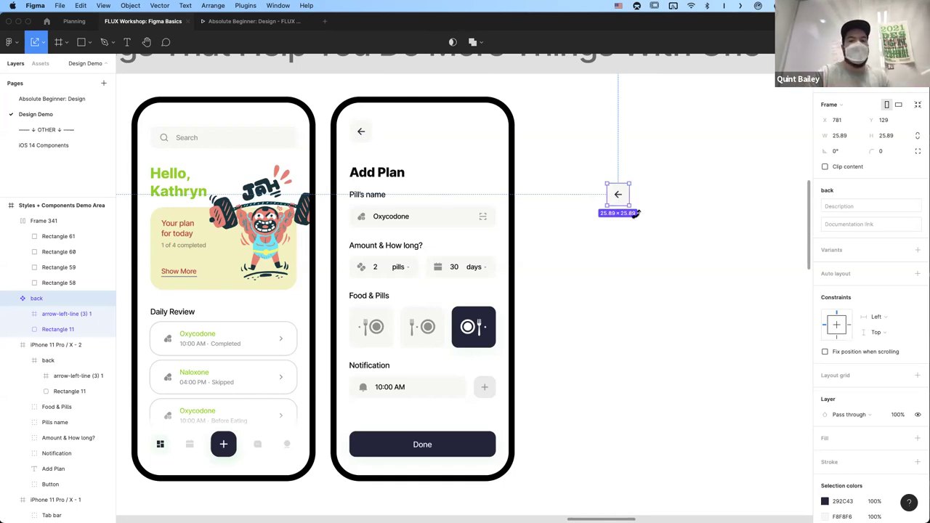
{"action": "left_click", "coordinate": [662, 237]}
{"action": "left_click_drag", "start_coordinate": [616, 194], "coordinate": [597, 203]}
{"action": "left_click", "coordinate": [598, 207]}
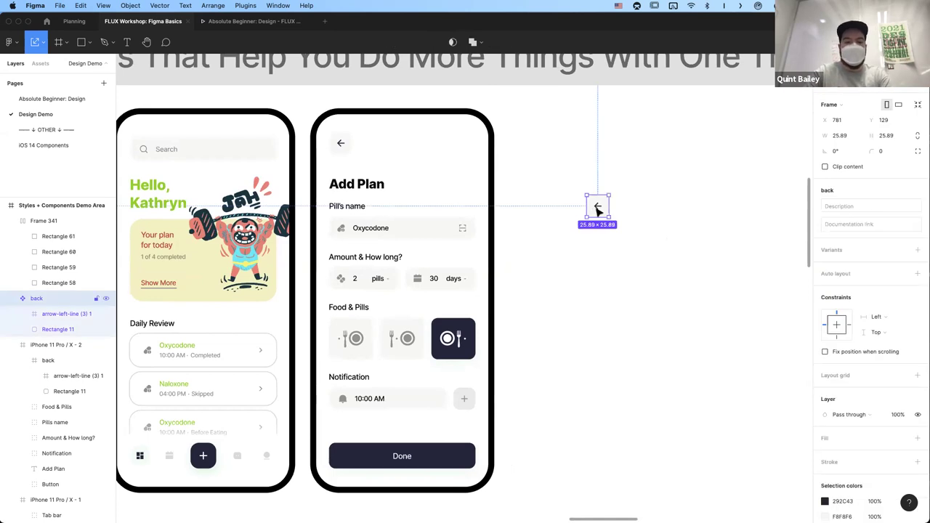
{"action": "left_click_drag", "start_coordinate": [598, 207], "coordinate": [598, 270]}
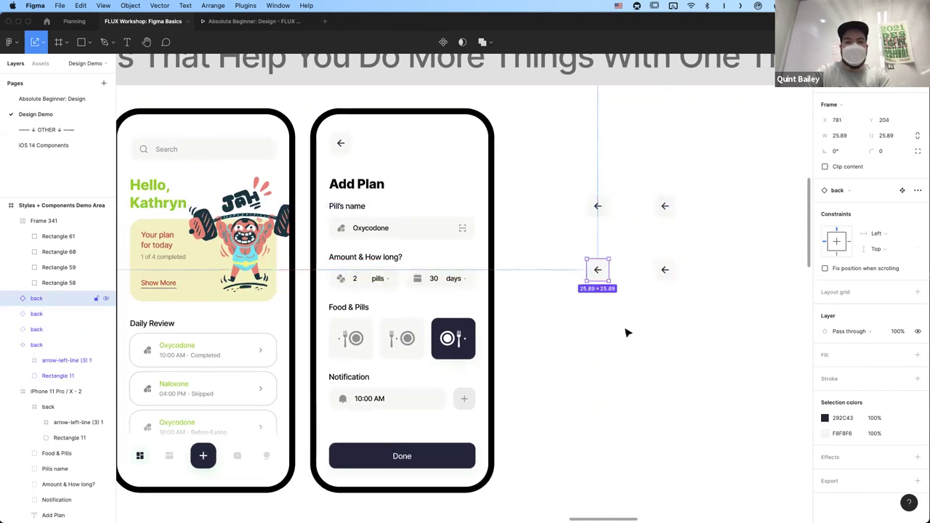
{"action": "left_click", "coordinate": [627, 332]}
- Drill into the back icon and select the arrow's vector shape
{"action": "double_click", "coordinate": [598, 208]}
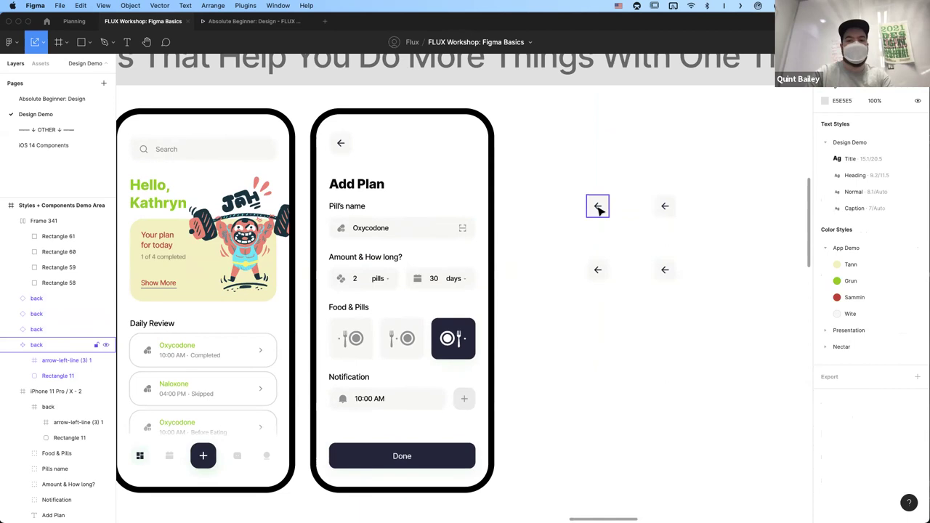
{"action": "left_click_drag", "start_coordinate": [612, 213], "coordinate": [631, 247]}
{"action": "left_click", "coordinate": [629, 235]}
{"action": "scroll", "coordinate": [597, 207], "scroll_direction": "up", "scroll_amount": 5}
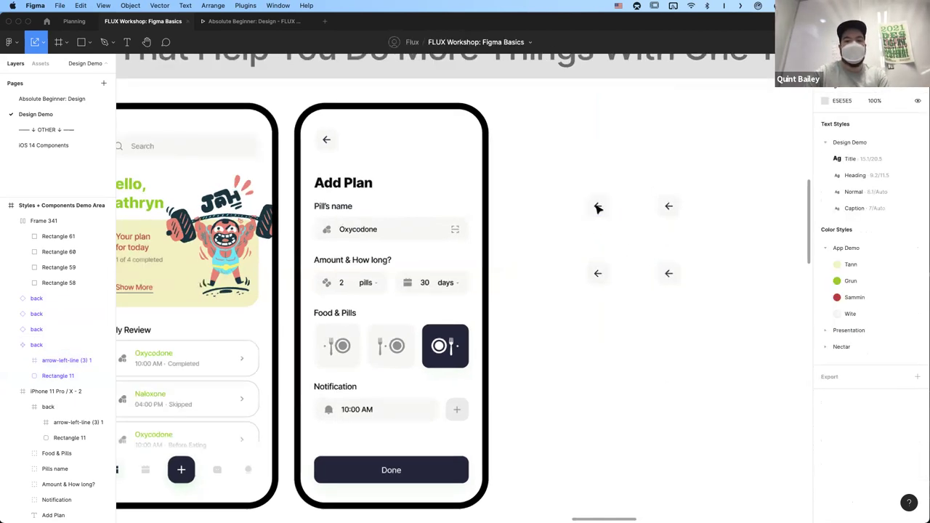
{"action": "left_click", "coordinate": [597, 208]}
{"action": "double_click", "coordinate": [597, 208]}
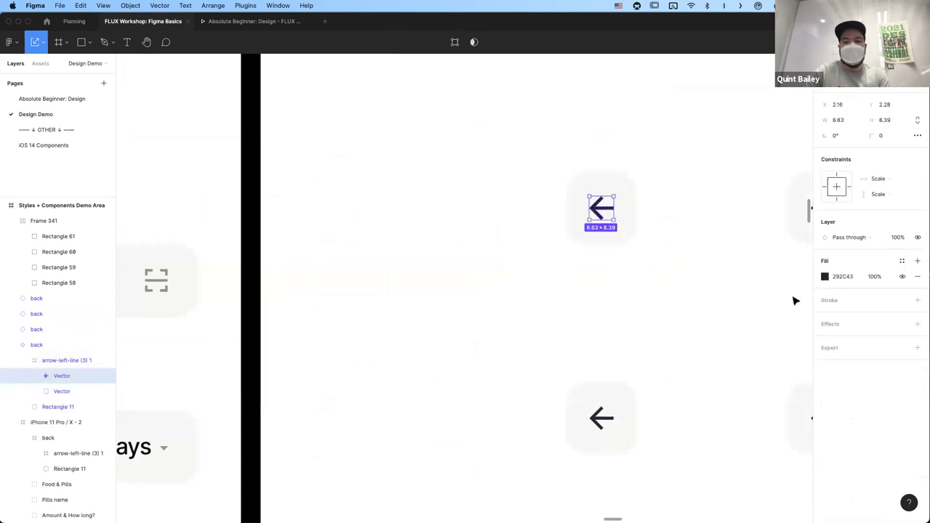
{"action": "scroll", "coordinate": [631, 300], "scroll_direction": "down", "scroll_amount": 4}
{"action": "scroll", "coordinate": [639, 297], "scroll_direction": "right", "scroll_amount": 2}
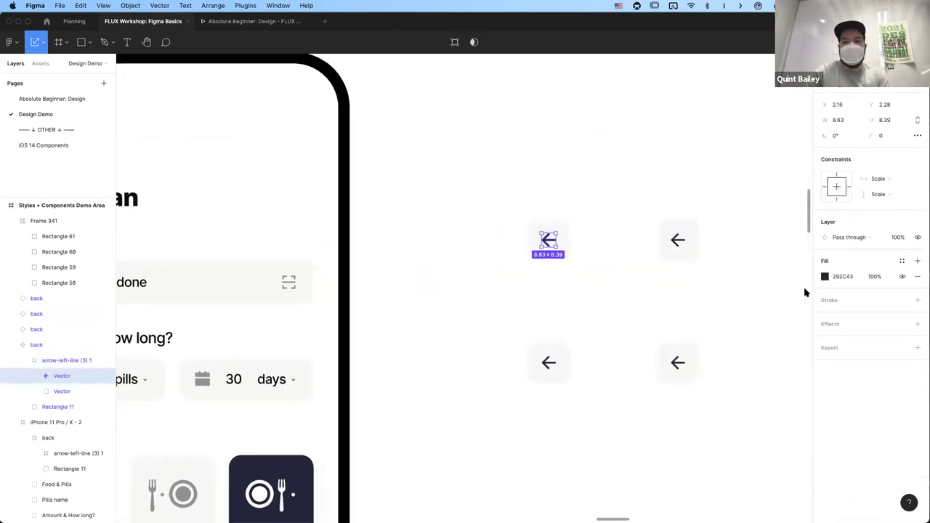
- Give the arrow vector a darker fill colour and an Outside stroke
{"action": "left_click", "coordinate": [824, 276]}
{"action": "left_click_drag", "start_coordinate": [741, 365], "coordinate": [756, 289]}
{"action": "left_click", "coordinate": [747, 320]}
{"action": "left_click", "coordinate": [916, 300]}
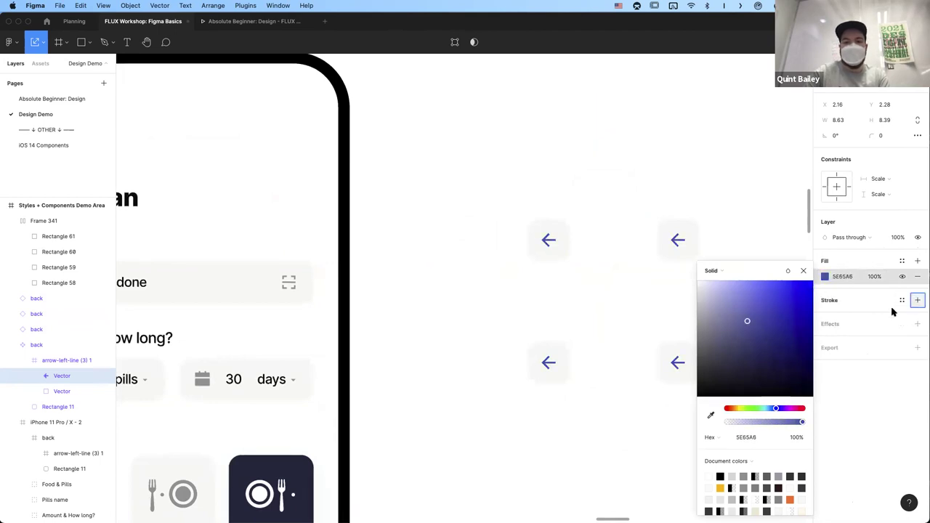
{"action": "left_click", "coordinate": [876, 332]}
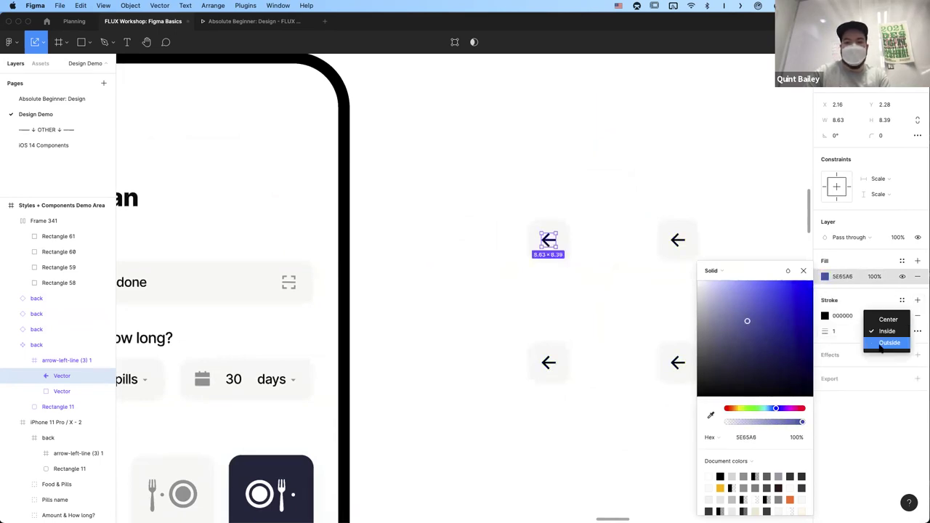
{"action": "left_click", "coordinate": [883, 347]}
{"action": "left_click_drag", "start_coordinate": [729, 383], "coordinate": [775, 300]}
{"action": "left_click", "coordinate": [614, 305]}
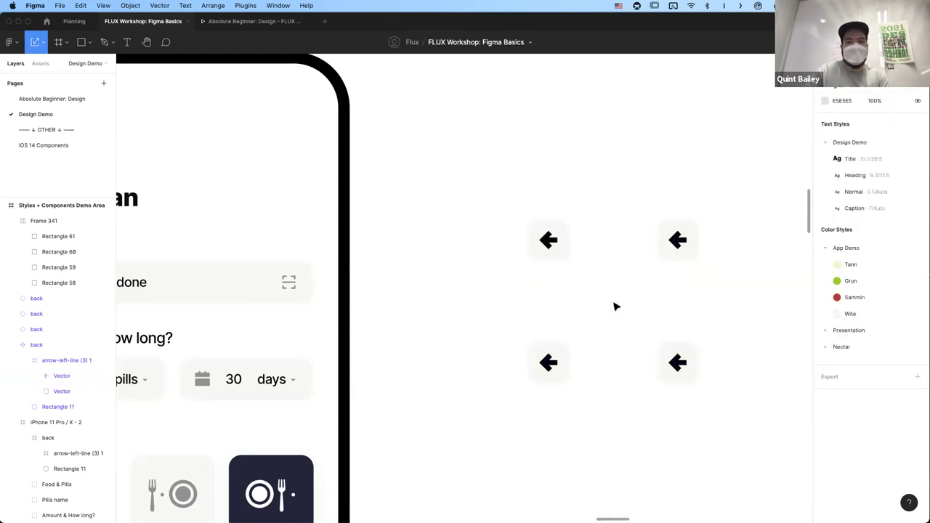
- Check the four updated arrow icons and select the top-right back icon
{"action": "scroll", "coordinate": [613, 310], "scroll_direction": "right", "scroll_amount": 2}
{"action": "scroll", "coordinate": [612, 310], "scroll_direction": "down", "scroll_amount": 1}
{"action": "scroll", "coordinate": [612, 310], "scroll_direction": "down", "scroll_amount": 2}
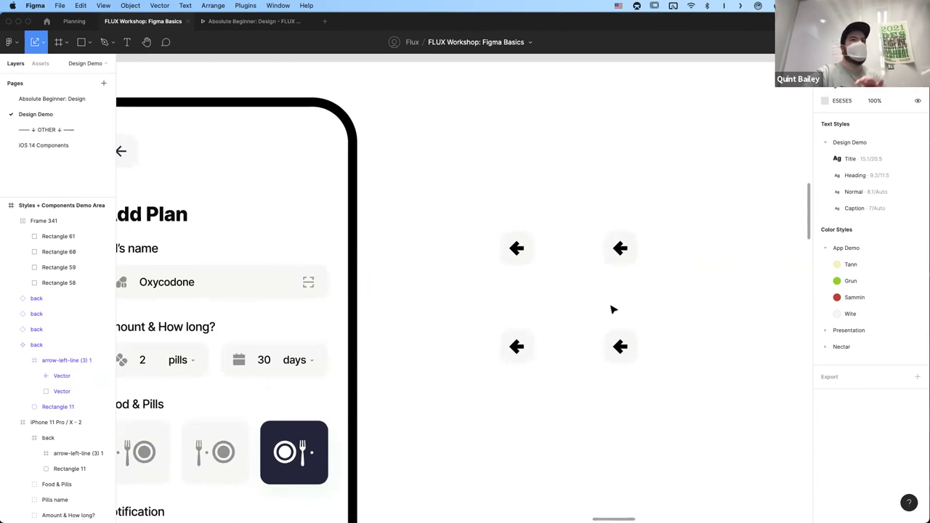
{"action": "left_click", "coordinate": [528, 249]}
{"action": "left_click", "coordinate": [586, 308]}
{"action": "scroll", "coordinate": [616, 241], "scroll_direction": "up", "scroll_amount": 1}
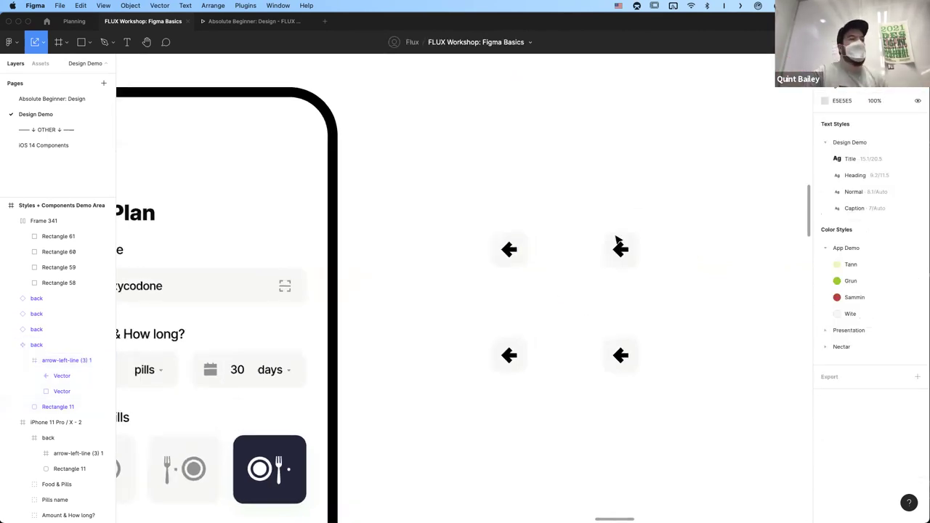
{"action": "scroll", "coordinate": [616, 241], "scroll_direction": "up", "scroll_amount": 2}
{"action": "left_click", "coordinate": [616, 237]}
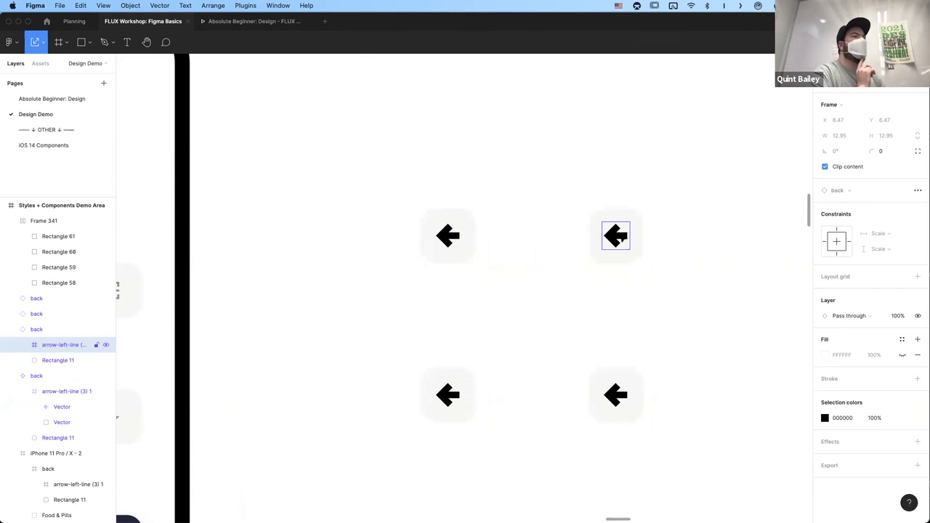
- Detach the top-right back icon from its component
{"action": "left_click", "coordinate": [457, 239]}
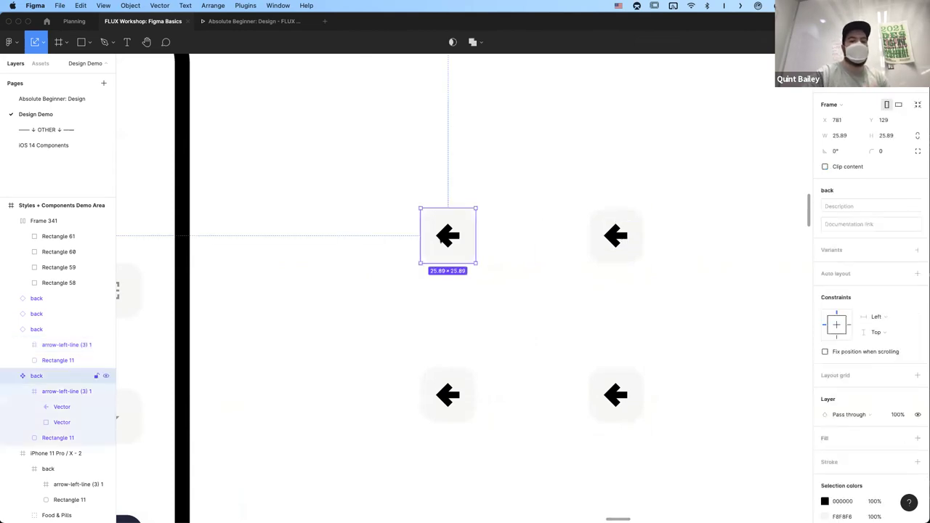
{"action": "double_click", "coordinate": [600, 253]}
{"action": "left_click", "coordinate": [661, 246]}
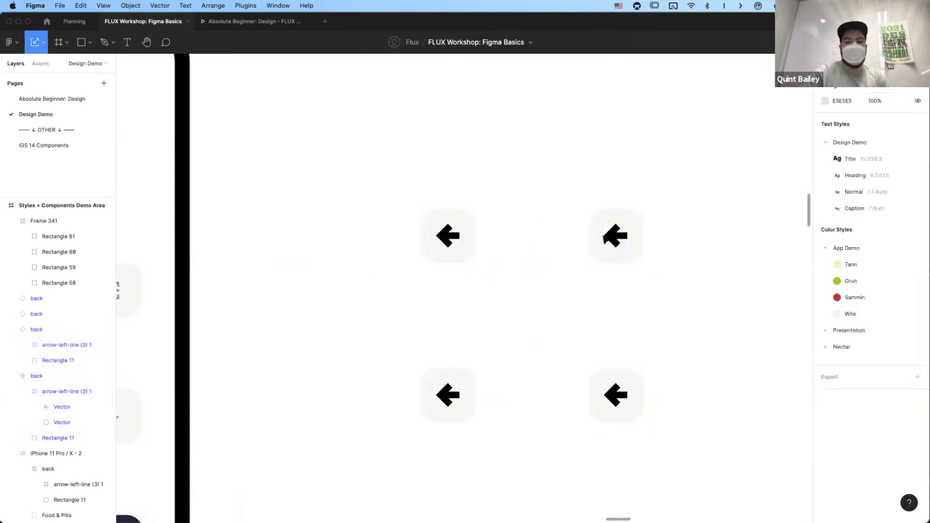
{"action": "left_click", "coordinate": [616, 239]}
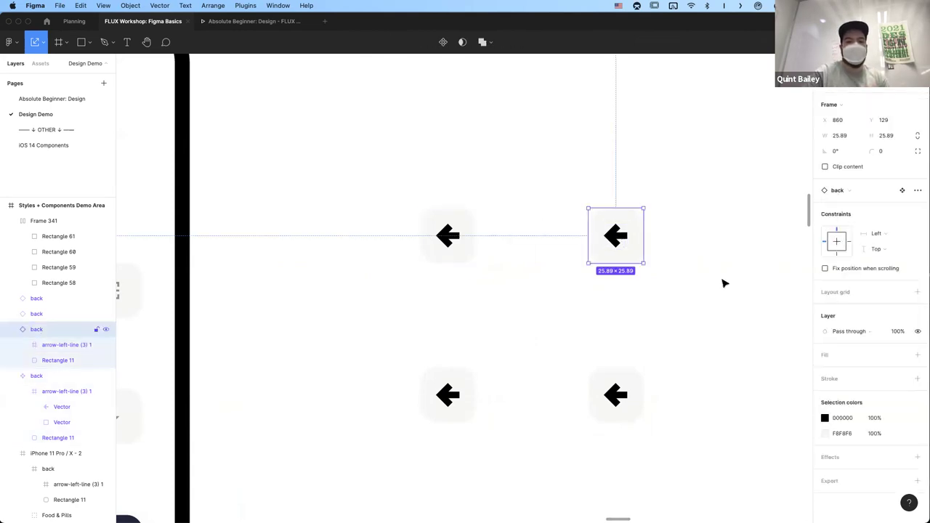
{"action": "left_click", "coordinate": [917, 190]}
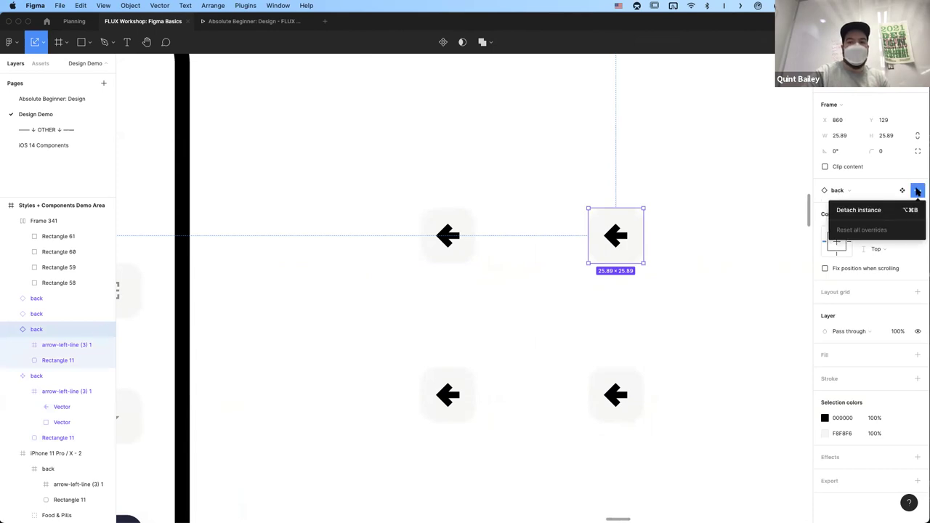
{"action": "left_click", "coordinate": [872, 210]}
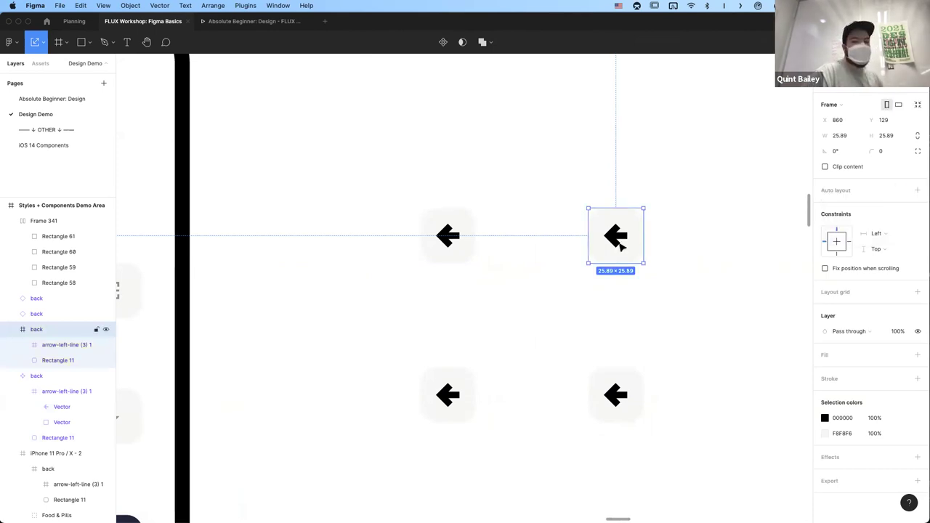
- Rotate the detached icon's arrow −90° so it points upward
{"action": "double_click", "coordinate": [616, 237]}
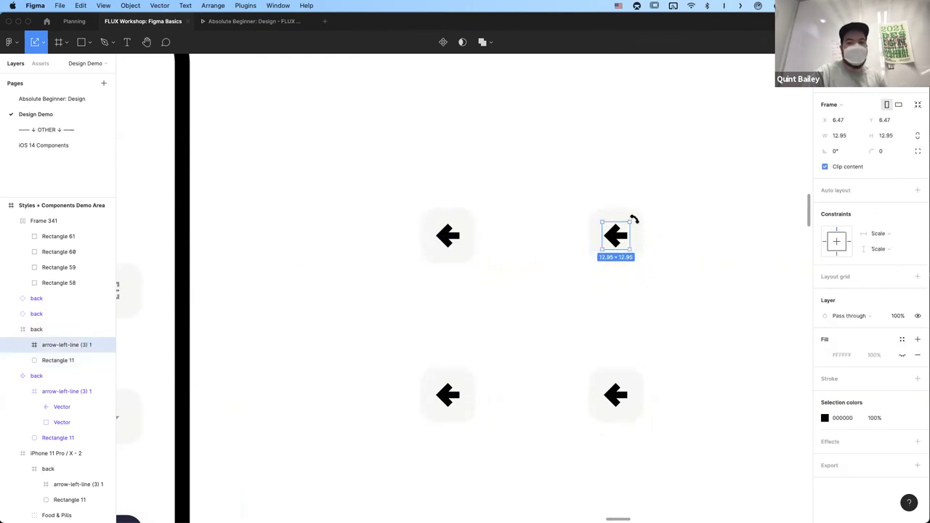
{"action": "left_click_drag", "start_coordinate": [633, 275], "coordinate": [590, 285]}
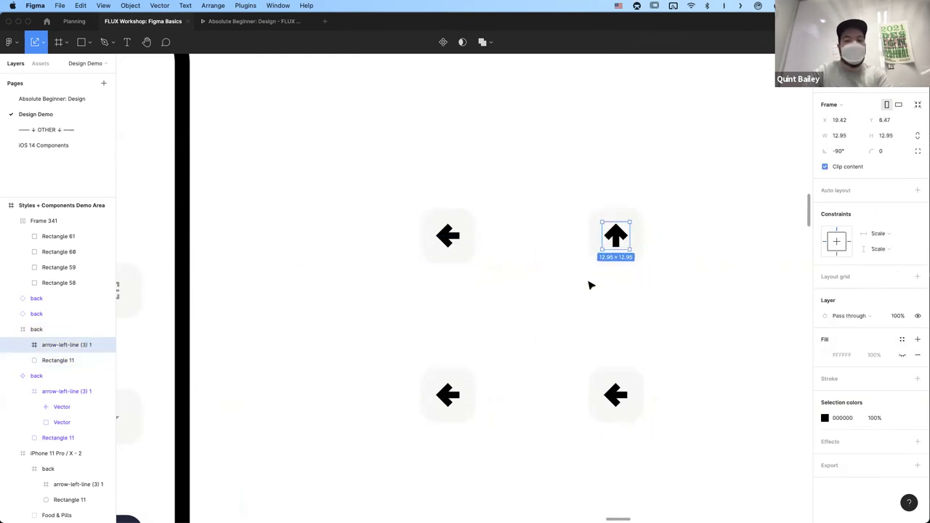
{"action": "double_click", "coordinate": [451, 236]}
{"action": "left_click_drag", "start_coordinate": [465, 220], "coordinate": [559, 281]}
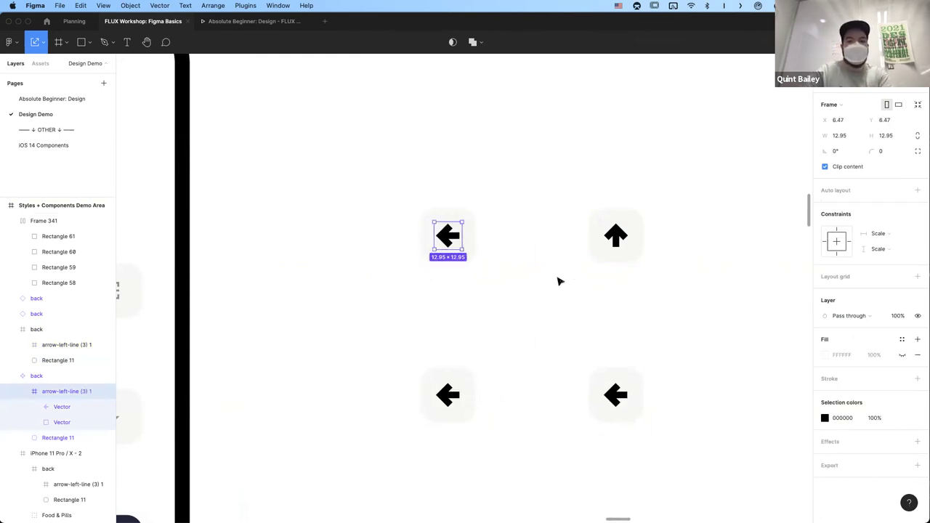
{"action": "left_click", "coordinate": [587, 280]}
{"action": "scroll", "coordinate": [539, 266], "scroll_direction": "down", "scroll_amount": 6}
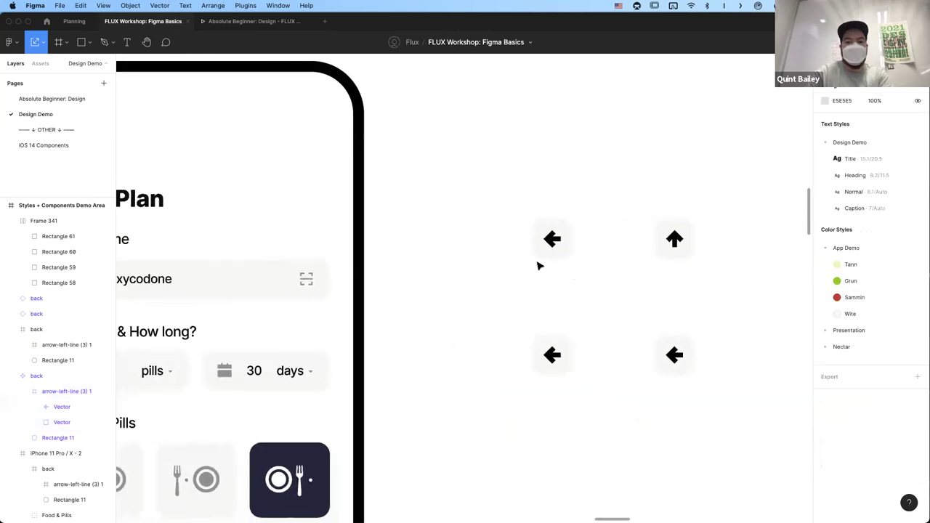
- Copy the Tab bar out beside the phone and turn the copy into a component
{"action": "left_click", "coordinate": [556, 257]}
{"action": "left_click", "coordinate": [579, 294]}
{"action": "scroll", "coordinate": [426, 301], "scroll_direction": "left", "scroll_amount": 5}
{"action": "scroll", "coordinate": [426, 301], "scroll_direction": "down", "scroll_amount": 3}
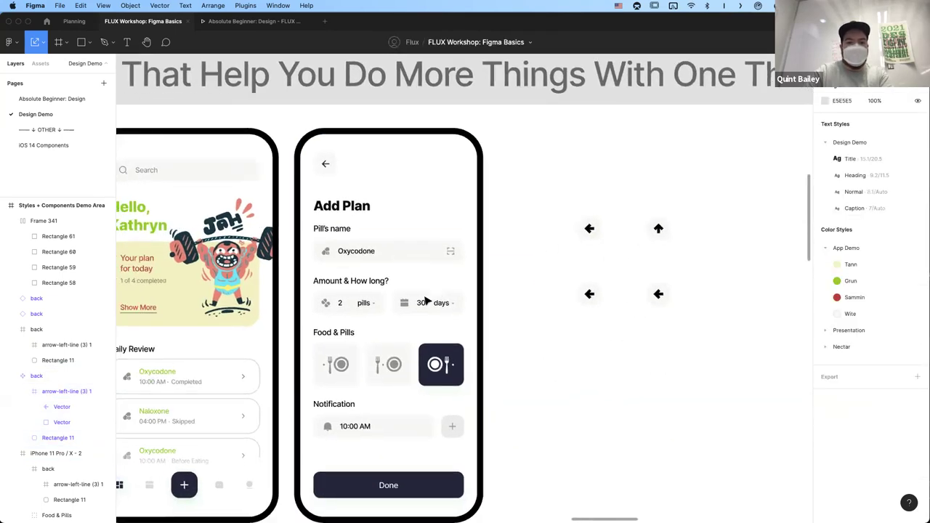
{"action": "scroll", "coordinate": [339, 394], "scroll_direction": "left", "scroll_amount": 2}
{"action": "scroll", "coordinate": [339, 394], "scroll_direction": "down", "scroll_amount": 1}
{"action": "left_click", "coordinate": [311, 469]}
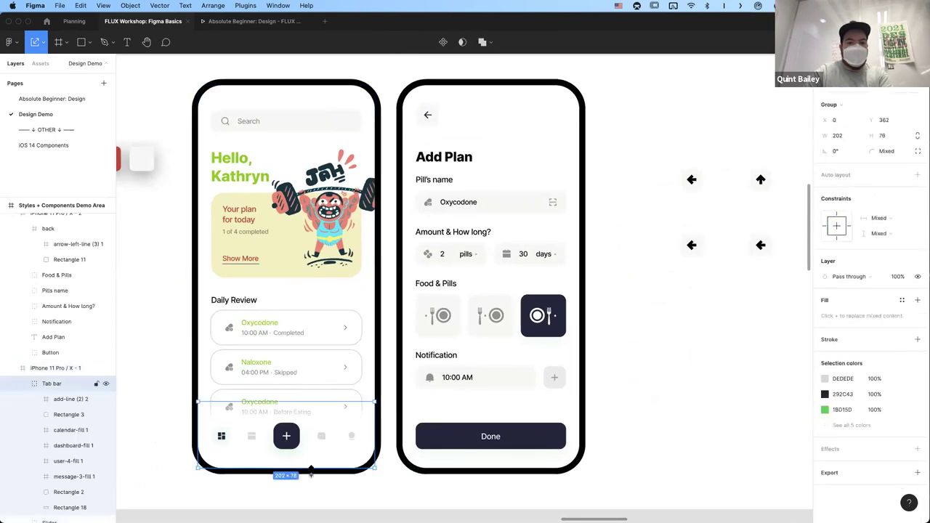
{"action": "left_click_drag", "start_coordinate": [271, 446], "coordinate": [693, 353]}
{"action": "scroll", "coordinate": [613, 249], "scroll_direction": "right", "scroll_amount": 2}
{"action": "scroll", "coordinate": [612, 249], "scroll_direction": "right", "scroll_amount": 4}
{"action": "scroll", "coordinate": [613, 249], "scroll_direction": "down", "scroll_amount": 1}
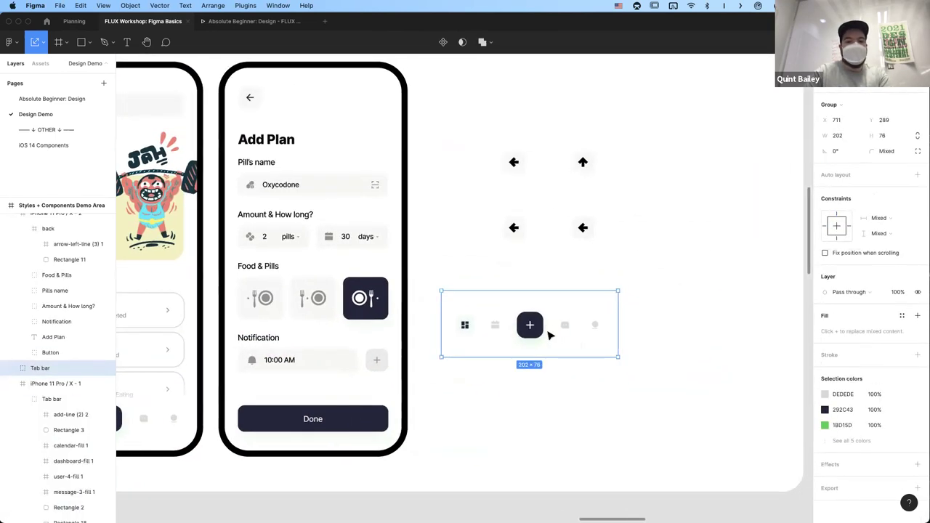
{"action": "right_click", "coordinate": [519, 316]}
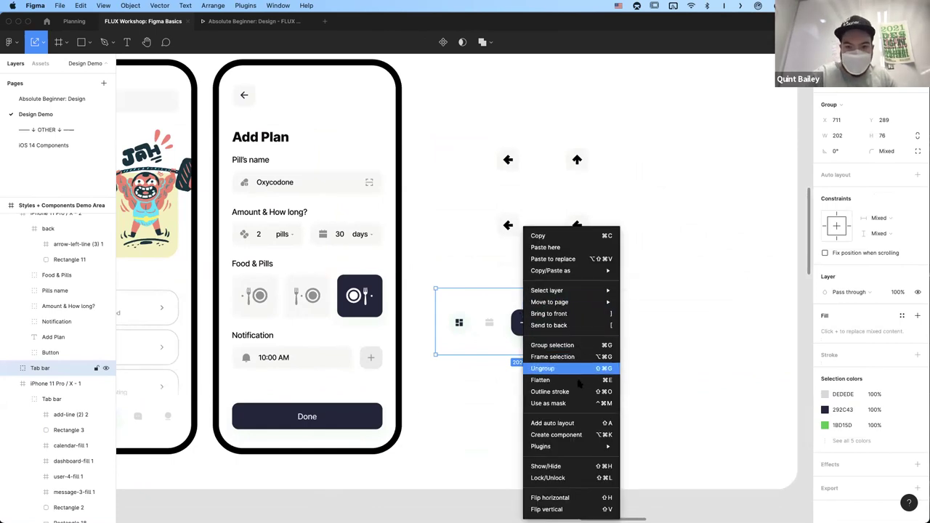
{"action": "left_click", "coordinate": [584, 436]}
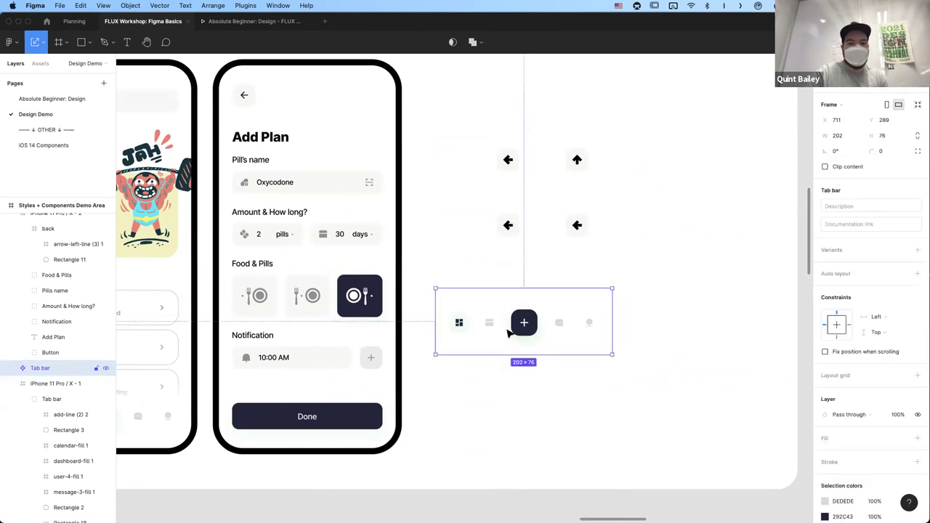
- Duplicate the Tab bar and recolour the dashboard icon background to the + button's dark colour
{"action": "scroll", "coordinate": [507, 322], "scroll_direction": "right", "scroll_amount": 3}
{"action": "key", "text": "super+d"}
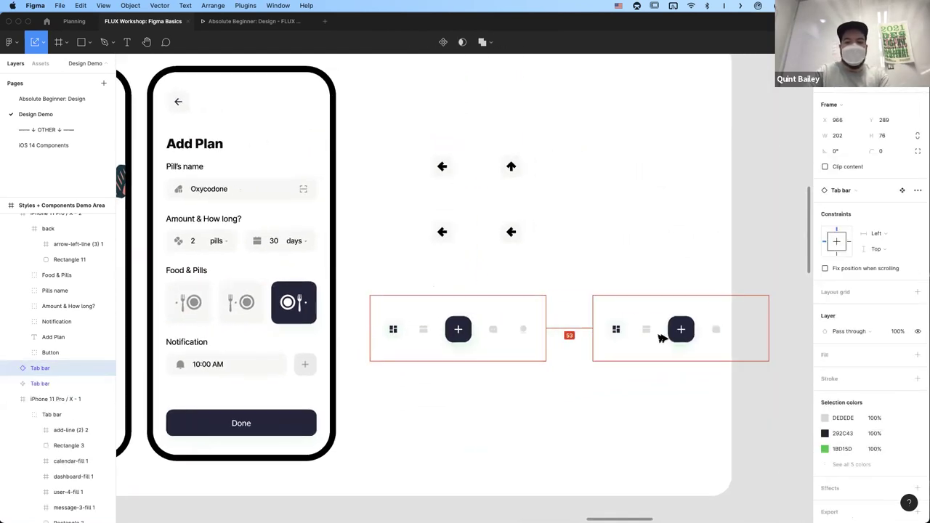
{"action": "scroll", "coordinate": [428, 344], "scroll_direction": "up", "scroll_amount": 5}
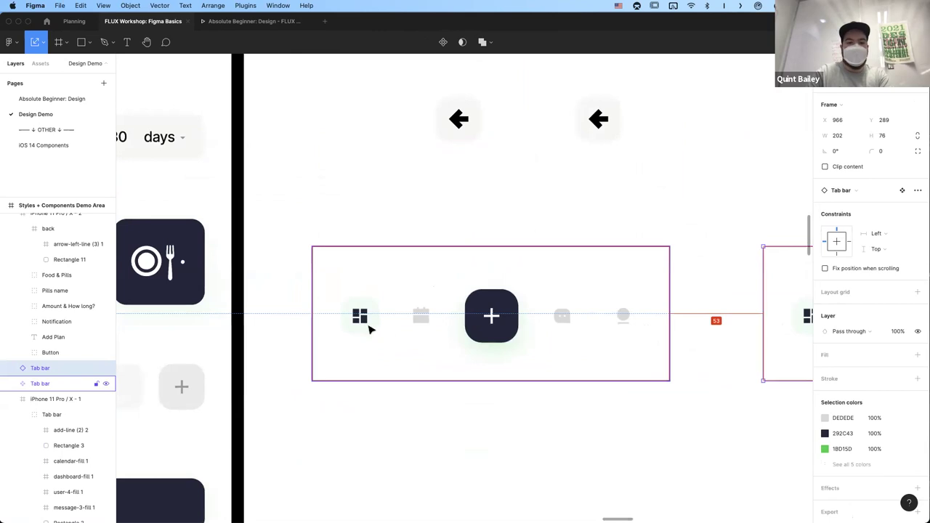
{"action": "left_click", "coordinate": [368, 326], "text": "super"}
{"action": "left_click", "coordinate": [824, 277]}
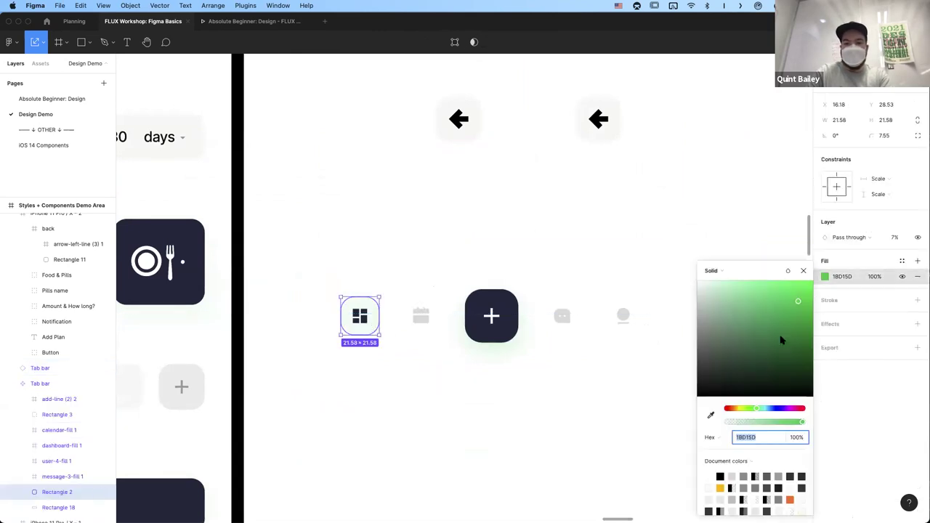
{"action": "left_click", "coordinate": [711, 415]}
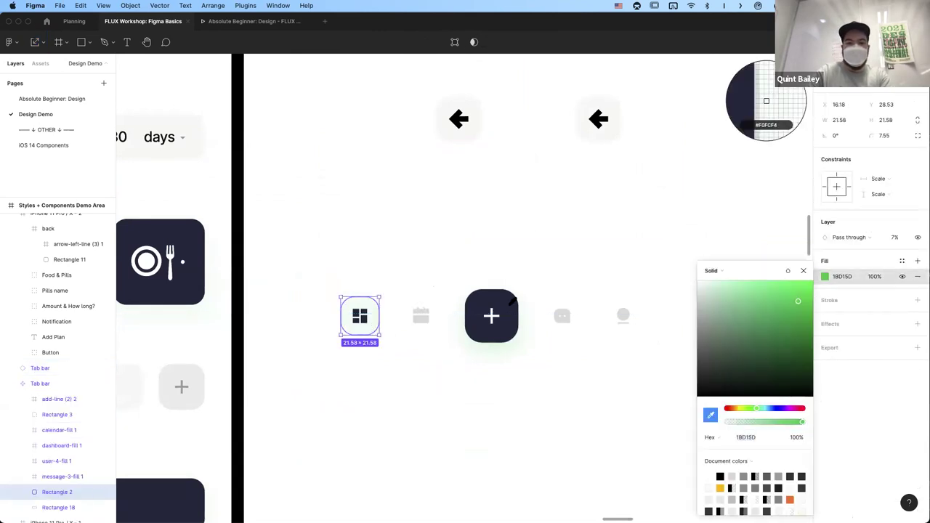
{"action": "left_click", "coordinate": [509, 319]}
{"action": "left_click", "coordinate": [515, 371]}
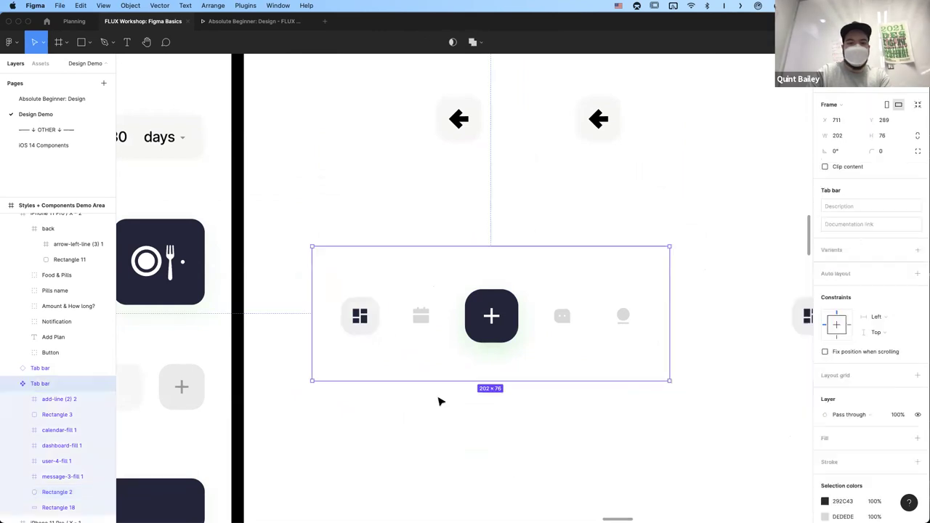
- Duplicate the Tab bar, delete the duplicate, and move the original up beside the arrows
{"action": "scroll", "coordinate": [438, 399], "scroll_direction": "down", "scroll_amount": 2}
{"action": "left_click", "coordinate": [423, 201]}
{"action": "scroll", "coordinate": [352, 316], "scroll_direction": "down", "scroll_amount": 2}
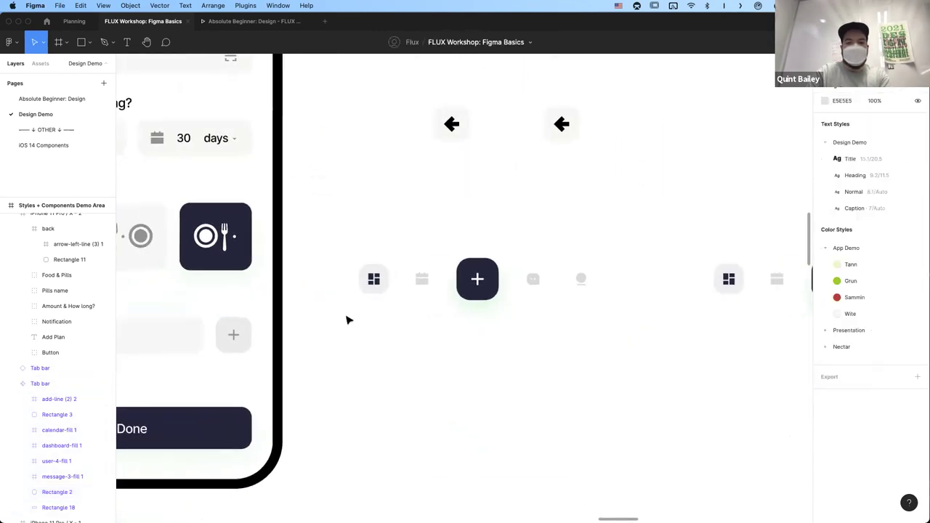
{"action": "key", "text": "super+d"}
{"action": "scroll", "coordinate": [659, 296], "scroll_direction": "right", "scroll_amount": 3}
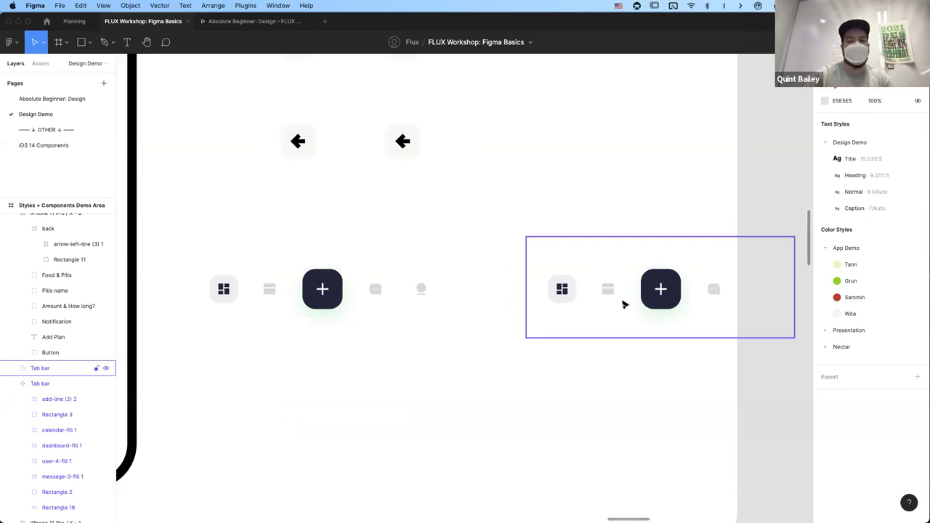
{"action": "left_click", "coordinate": [623, 305]}
{"action": "key", "text": "Delete"}
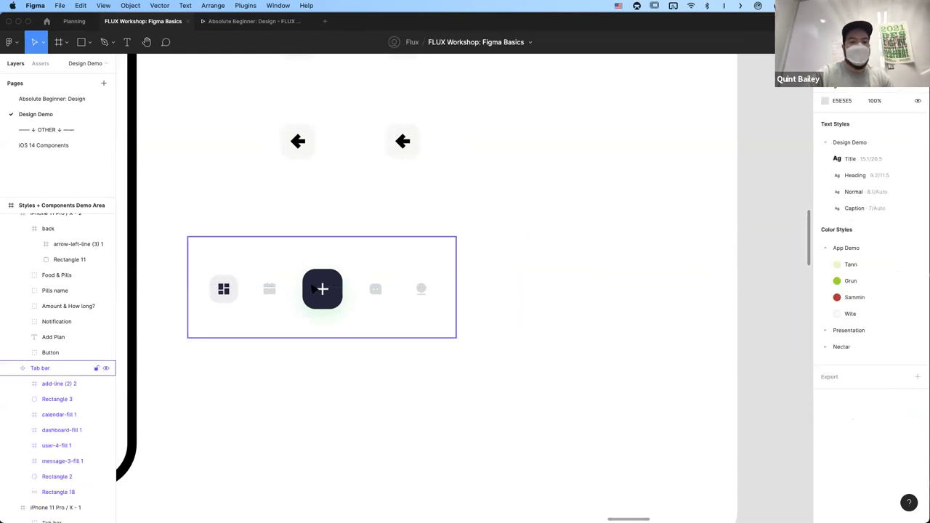
{"action": "left_click", "coordinate": [355, 335]}
{"action": "scroll", "coordinate": [388, 356], "scroll_direction": "down", "scroll_amount": 5}
{"action": "left_click_drag", "start_coordinate": [401, 340], "coordinate": [379, 151]}
{"action": "left_click", "coordinate": [328, 271]}
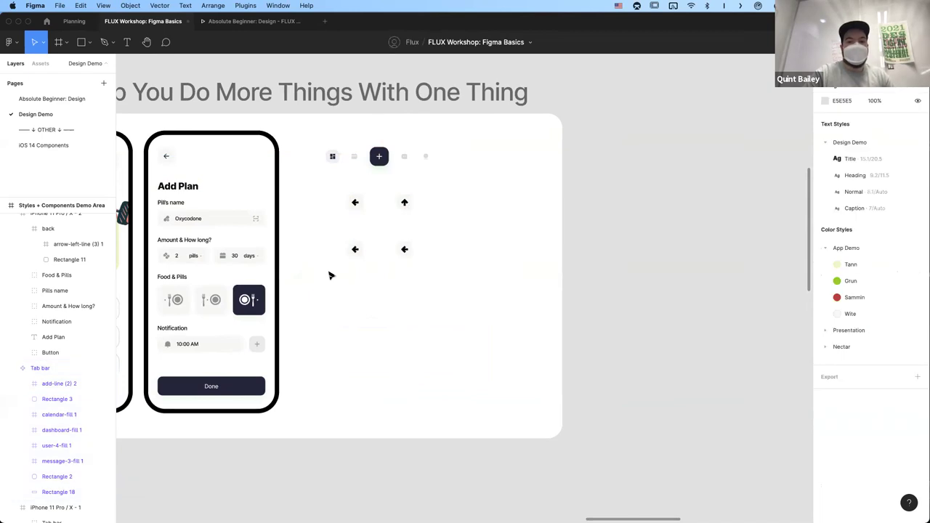
- Copy the three Food & Pills icons and paste them below the arrow icons
{"action": "scroll", "coordinate": [341, 290], "scroll_direction": "up", "scroll_amount": 3}
{"action": "scroll", "coordinate": [350, 309], "scroll_direction": "left", "scroll_amount": 3}
{"action": "left_click", "coordinate": [341, 323]}
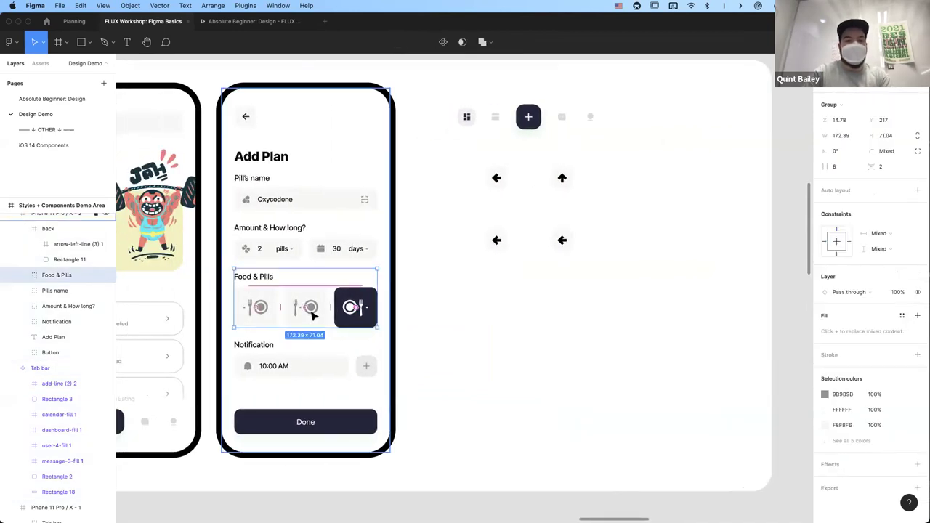
{"action": "left_click", "coordinate": [315, 316]}
{"action": "left_click", "coordinate": [356, 309], "text": "shift"}
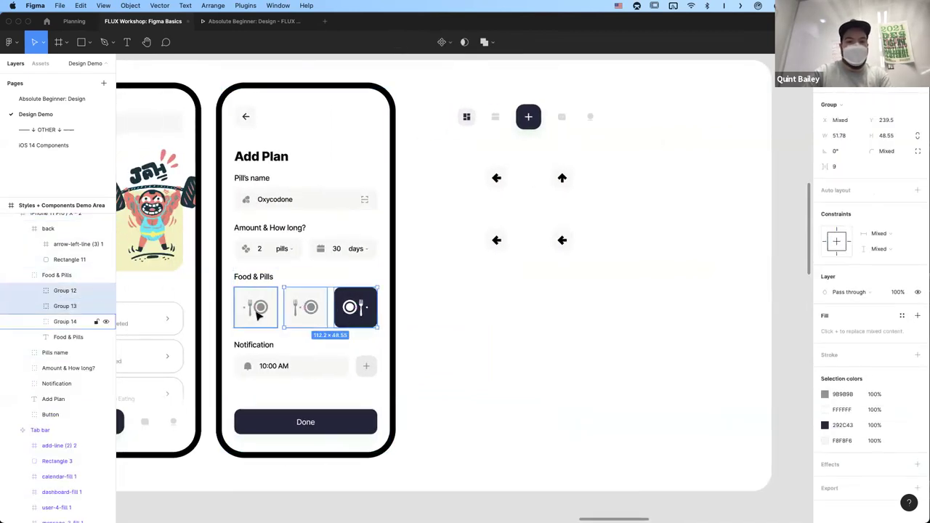
{"action": "left_click", "coordinate": [265, 312], "text": "shift"}
{"action": "key", "text": "super+c"}
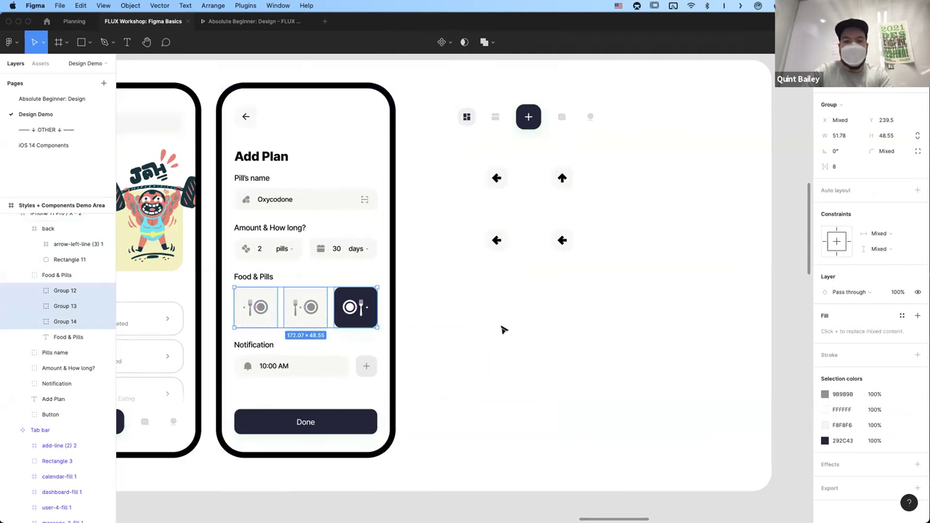
{"action": "key", "text": "super+v"}
{"action": "left_click_drag", "start_coordinate": [534, 344], "coordinate": [567, 321]}
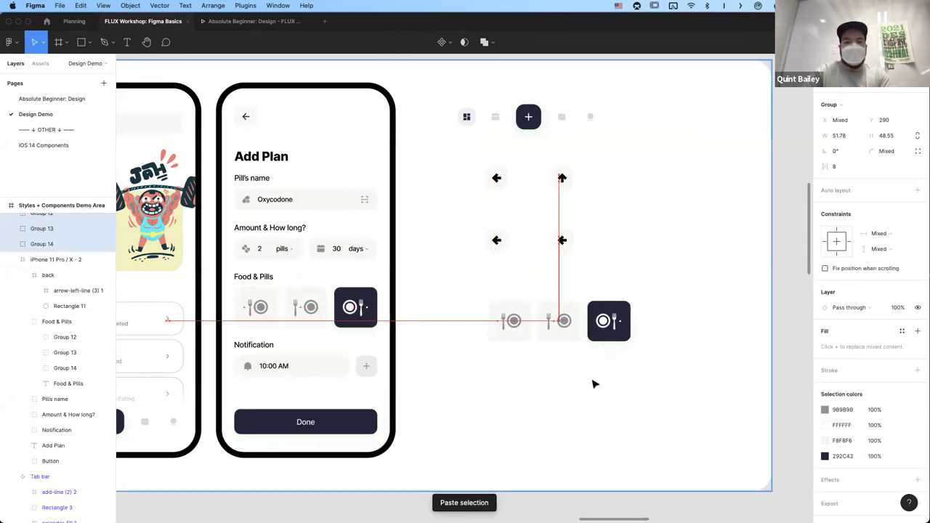
{"action": "left_click", "coordinate": [573, 327]}
- Move the dark food icon down beneath the two grey food icons
{"action": "scroll", "coordinate": [573, 331], "scroll_direction": "up", "scroll_amount": 5}
{"action": "scroll", "coordinate": [573, 331], "scroll_direction": "up", "scroll_amount": 3}
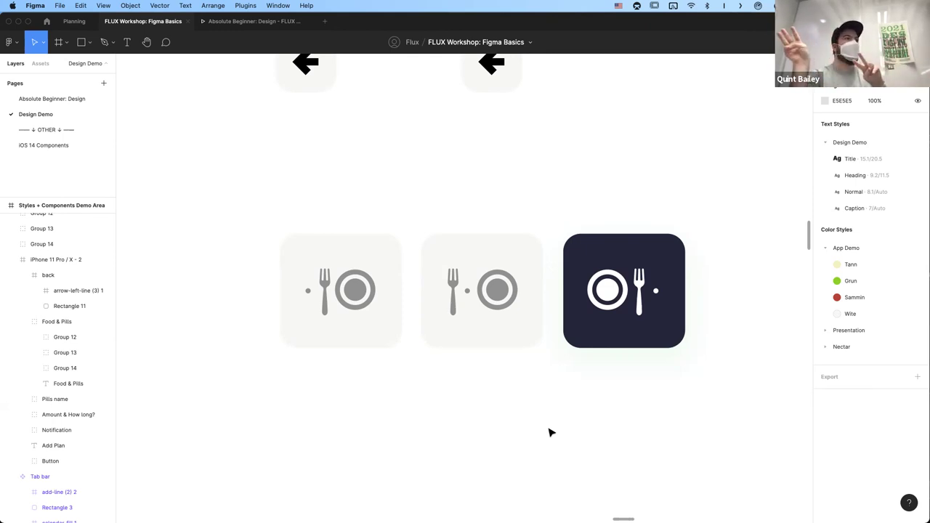
{"action": "left_click", "coordinate": [609, 306]}
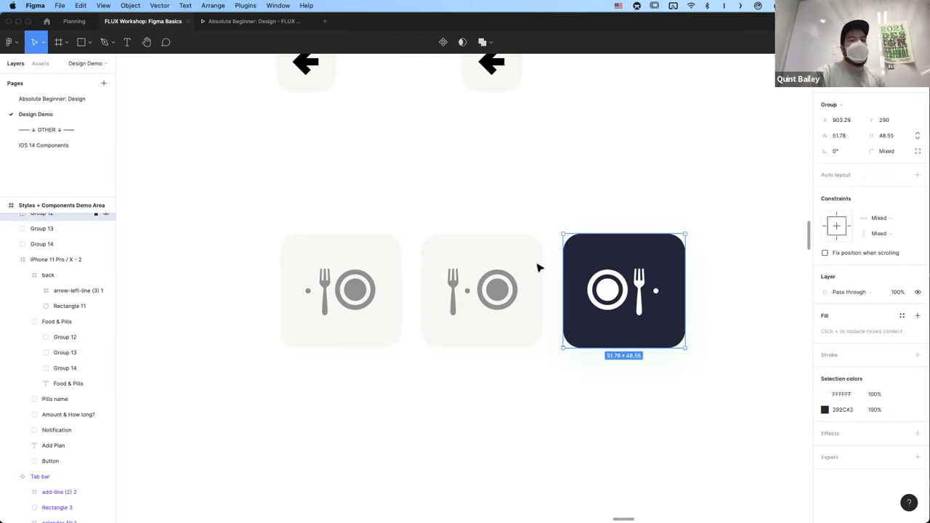
{"action": "left_click", "coordinate": [446, 294]}
{"action": "key", "text": "Tab"}
{"action": "left_click", "coordinate": [468, 295]}
{"action": "left_click", "coordinate": [334, 302]}
{"action": "left_click", "coordinate": [509, 422]}
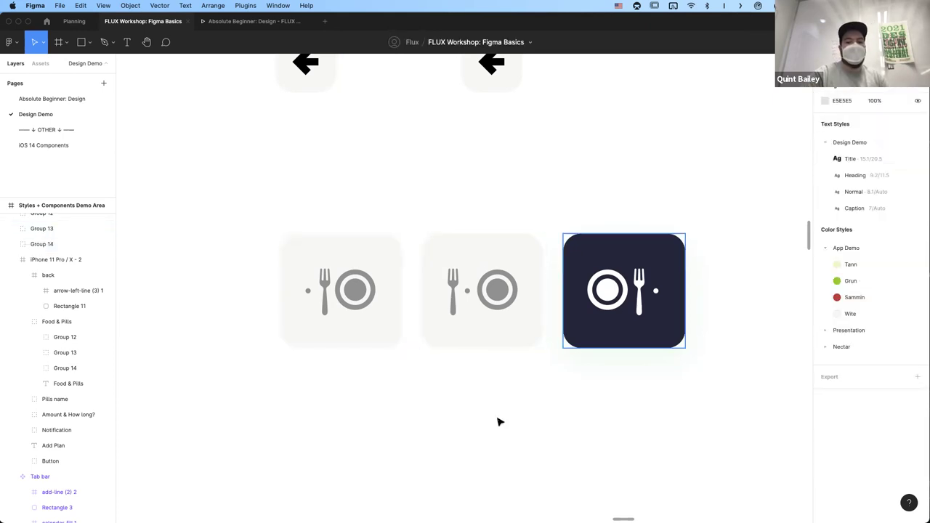
{"action": "scroll", "coordinate": [550, 415], "scroll_direction": "down", "scroll_amount": 1}
{"action": "left_click_drag", "start_coordinate": [618, 296], "coordinate": [618, 442]}
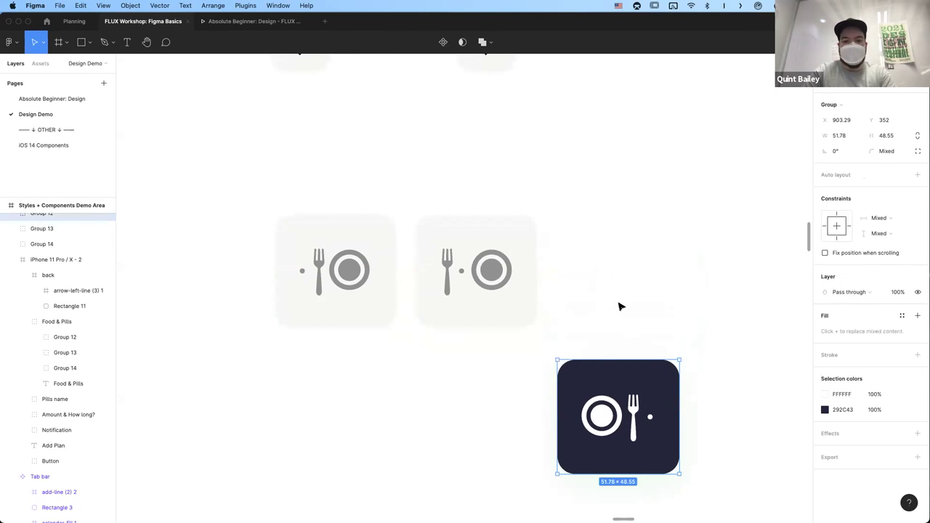
{"action": "left_click", "coordinate": [468, 308]}
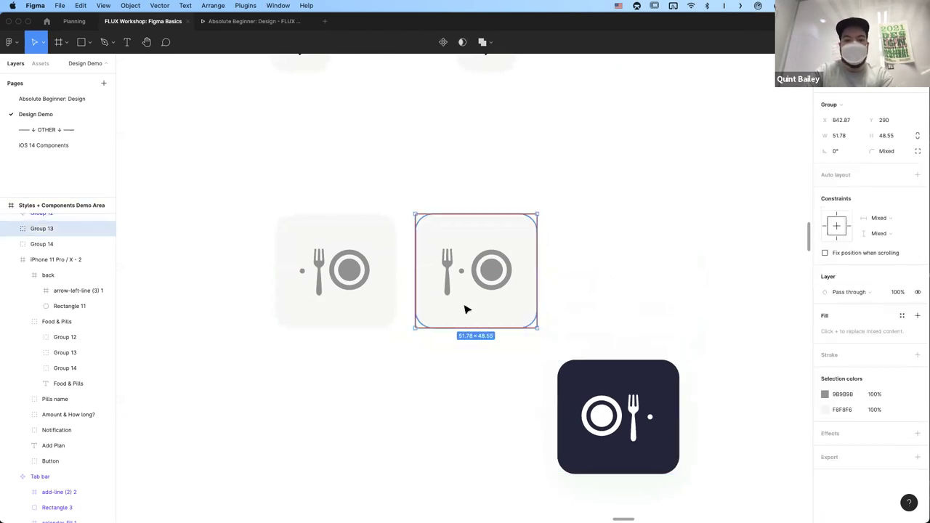
{"action": "left_click", "coordinate": [369, 285]}
- Duplicate the two grey food tiles into a second row below
{"action": "left_click", "coordinate": [550, 268]}
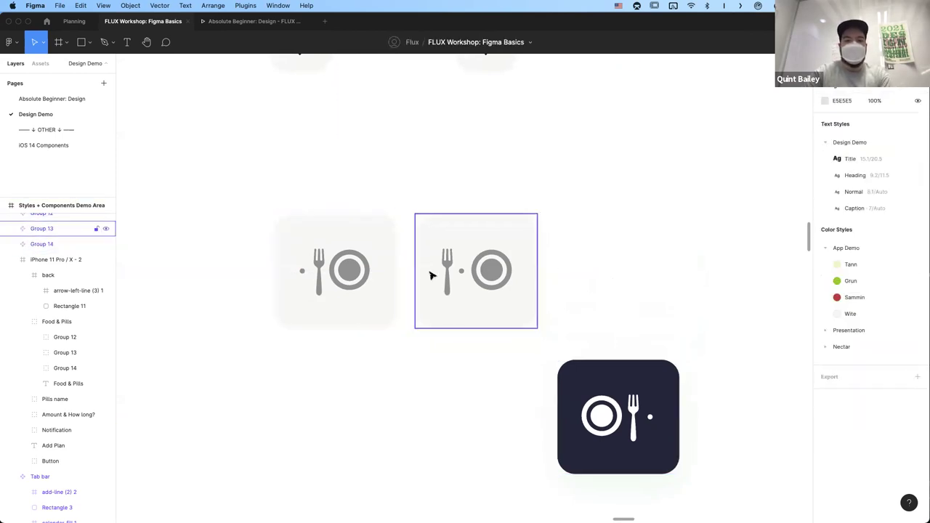
{"action": "left_click", "coordinate": [431, 271]}
{"action": "left_click", "coordinate": [369, 268], "text": "shift"}
{"action": "left_click_drag", "start_coordinate": [370, 257], "coordinate": [371, 400]}
{"action": "left_click", "coordinate": [631, 254]}
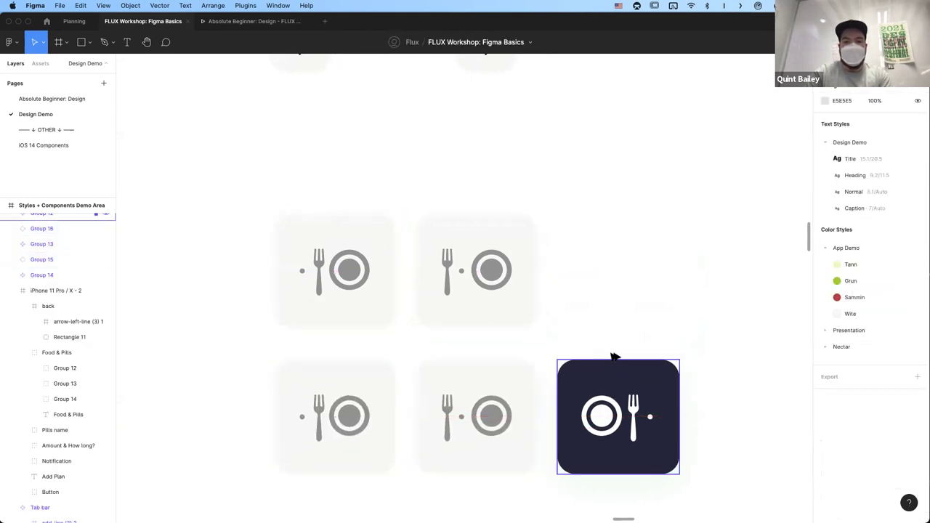
{"action": "left_click_drag", "start_coordinate": [615, 362], "coordinate": [617, 261]}
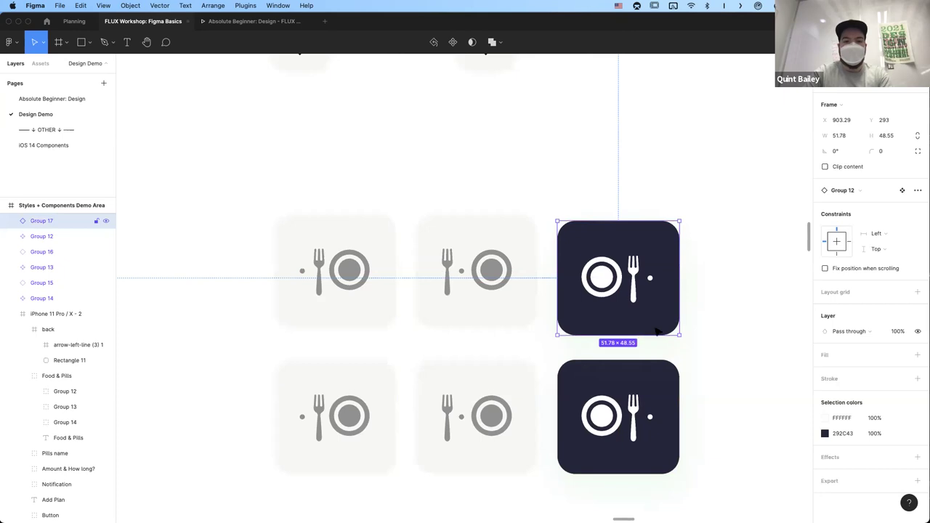
{"action": "key", "text": "ctrl+z"}
{"action": "key", "text": "ctrl+z"}
{"action": "key", "text": "ctrl+z"}
{"action": "key", "text": "ctrl+z"}
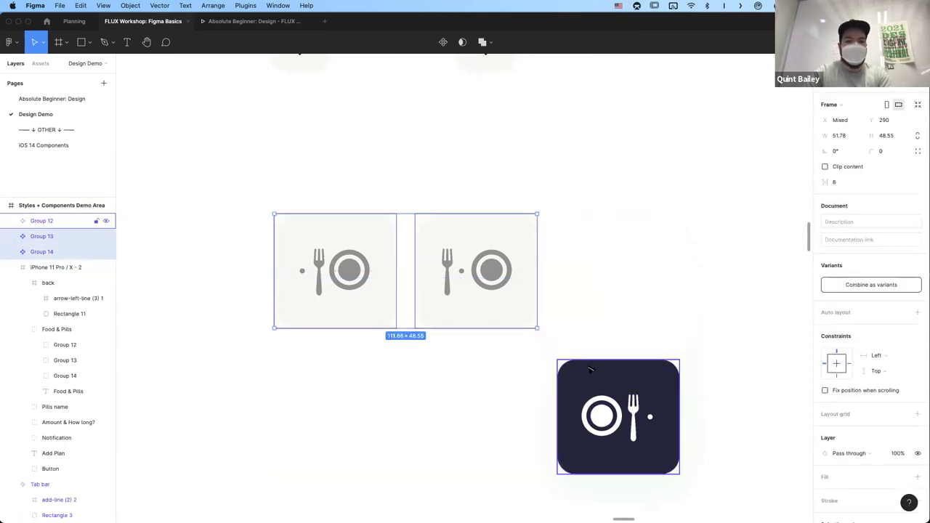
{"action": "key", "text": "ctrl+z"}
{"action": "key", "text": "ctrl+z"}
{"action": "key", "text": "ctrl+z"}
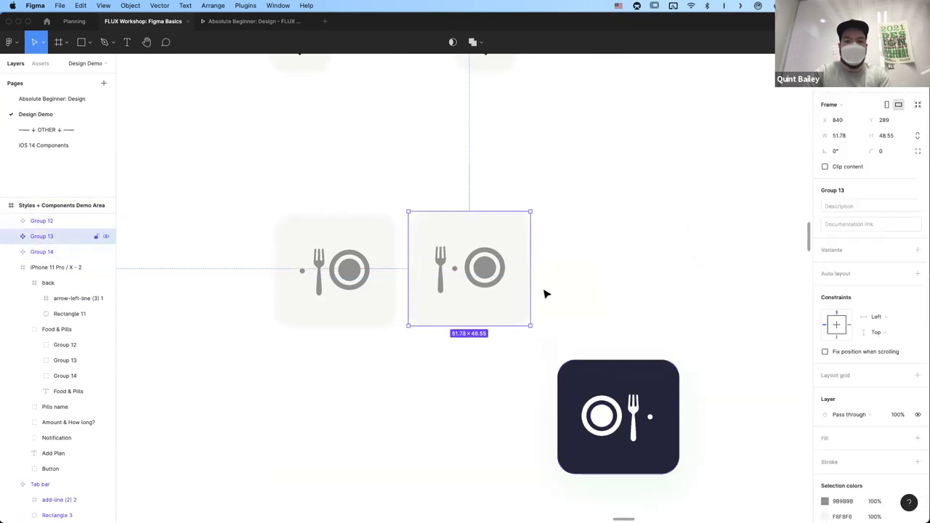
{"action": "key", "text": "ctrl+z"}
{"action": "key", "text": "ctrl+z"}
{"action": "key", "text": "ctrl+z"}
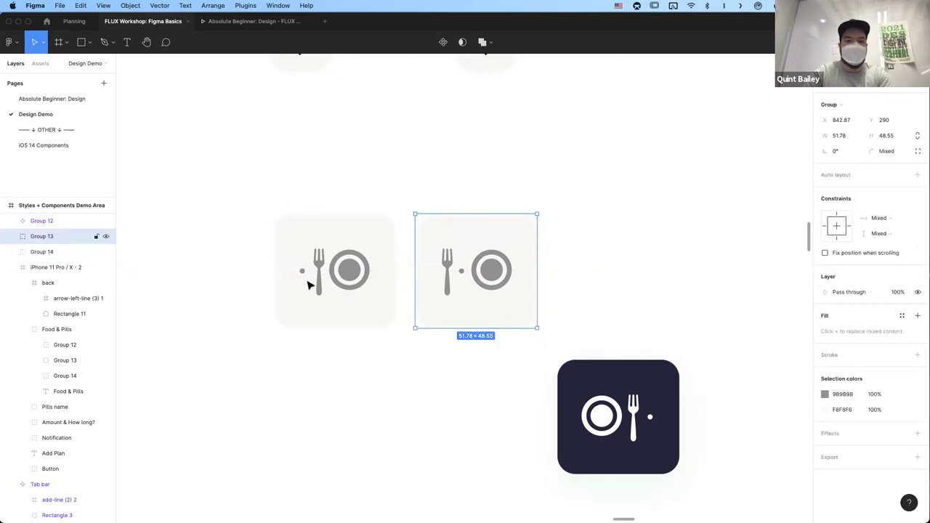
{"action": "left_click_drag", "start_coordinate": [376, 267], "coordinate": [377, 410]}
{"action": "left_click", "coordinate": [637, 346]}
- Paste a copy of the dark tile into the top row and detach it from its component
{"action": "left_click", "coordinate": [637, 367]}
{"action": "right_click", "coordinate": [637, 367]}
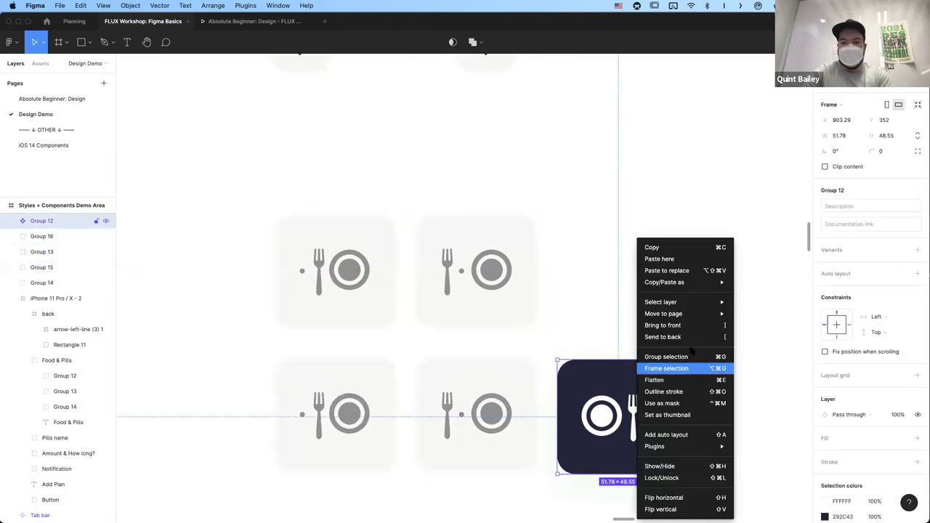
{"action": "left_click", "coordinate": [596, 401]}
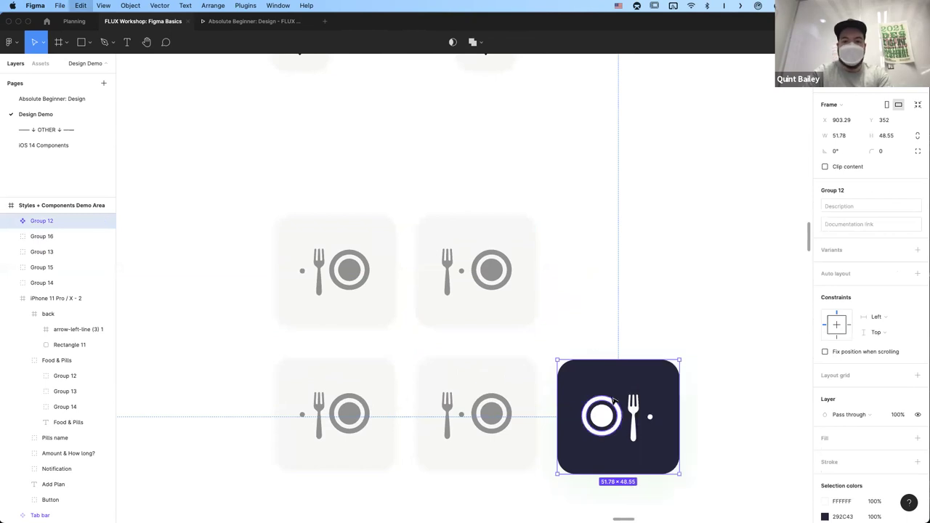
{"action": "key", "text": "ctrl+v"}
{"action": "left_click_drag", "start_coordinate": [613, 399], "coordinate": [604, 274]}
{"action": "right_click", "coordinate": [613, 283]}
{"action": "key", "text": "Escape"}
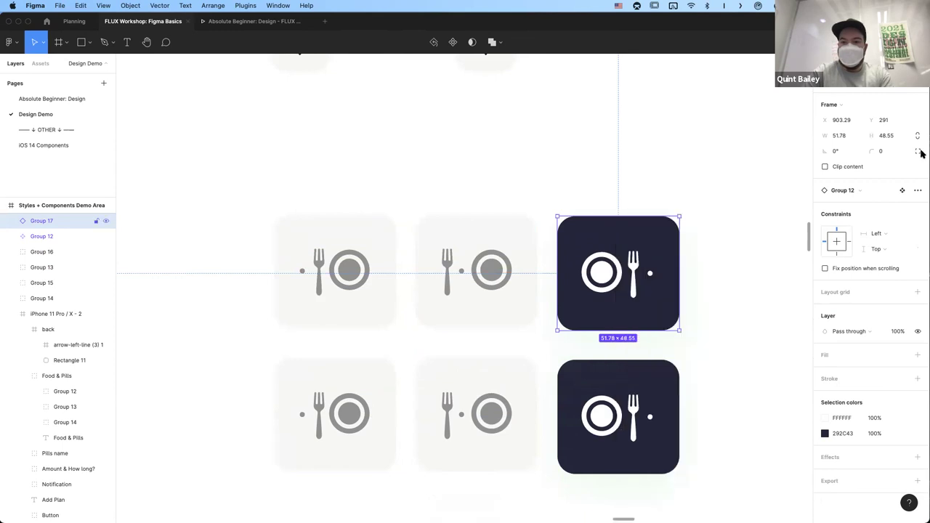
{"action": "left_click", "coordinate": [917, 190]}
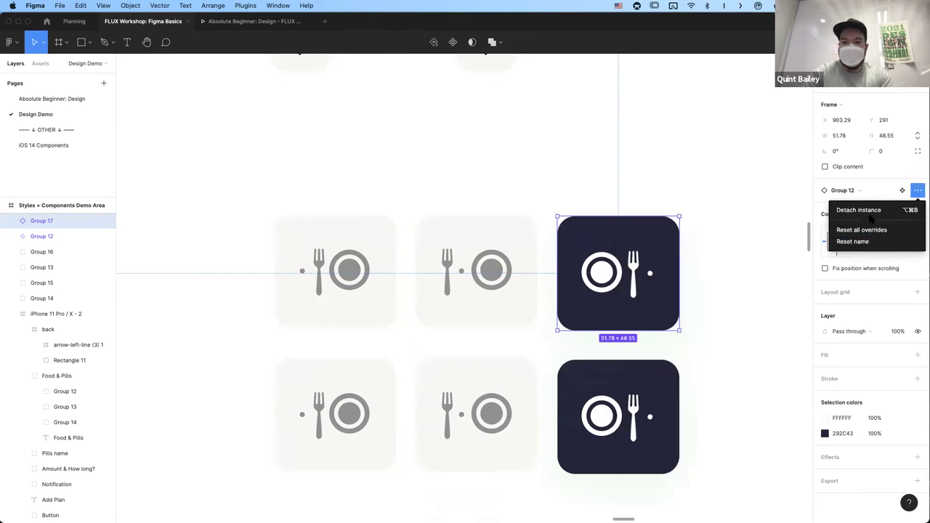
{"action": "left_click", "coordinate": [860, 210]}
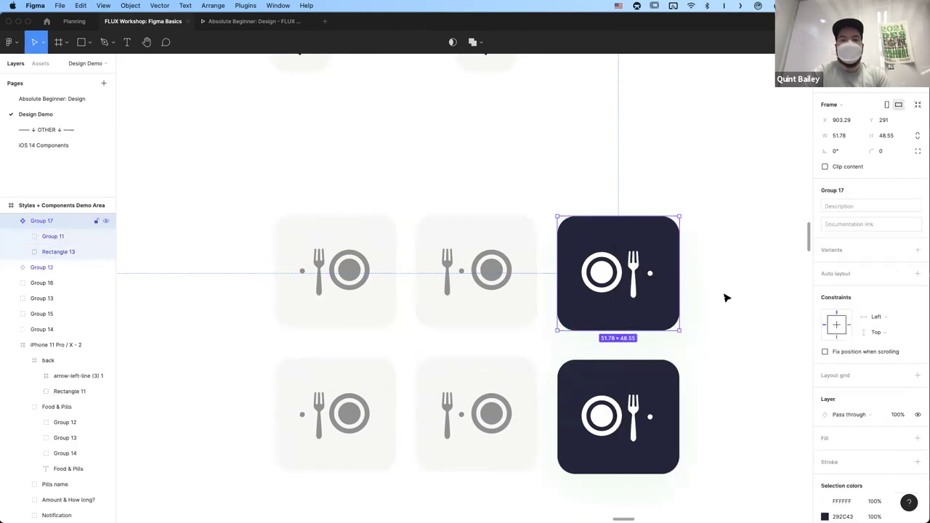
{"action": "left_click", "coordinate": [541, 280]}
- Make the middle and left grey tiles components with Cmd+Alt+K
{"action": "left_click", "coordinate": [502, 275]}
{"action": "left_click", "coordinate": [374, 273]}
{"action": "left_click", "coordinate": [479, 285]}
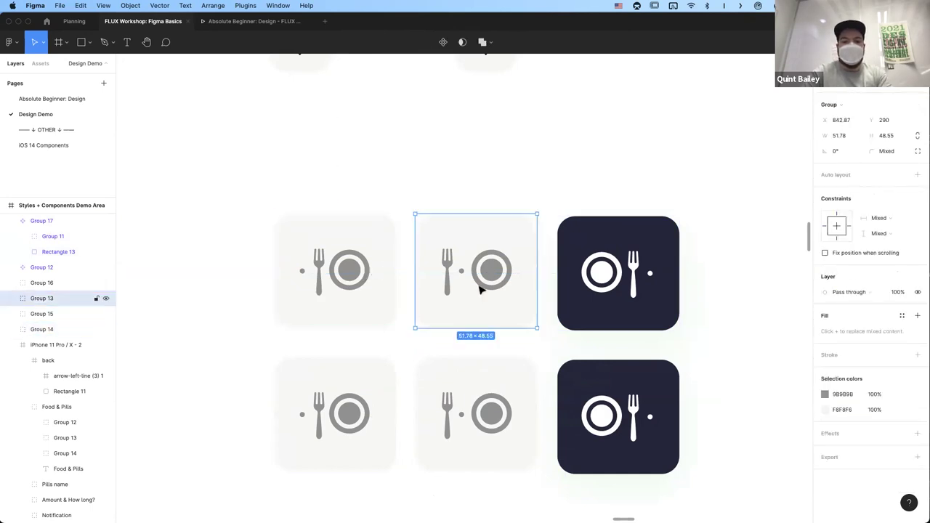
{"action": "key", "text": "super+alt+k"}
{"action": "left_click", "coordinate": [335, 291]}
{"action": "key", "text": "super+alt+k"}
{"action": "left_click", "coordinate": [300, 347]}
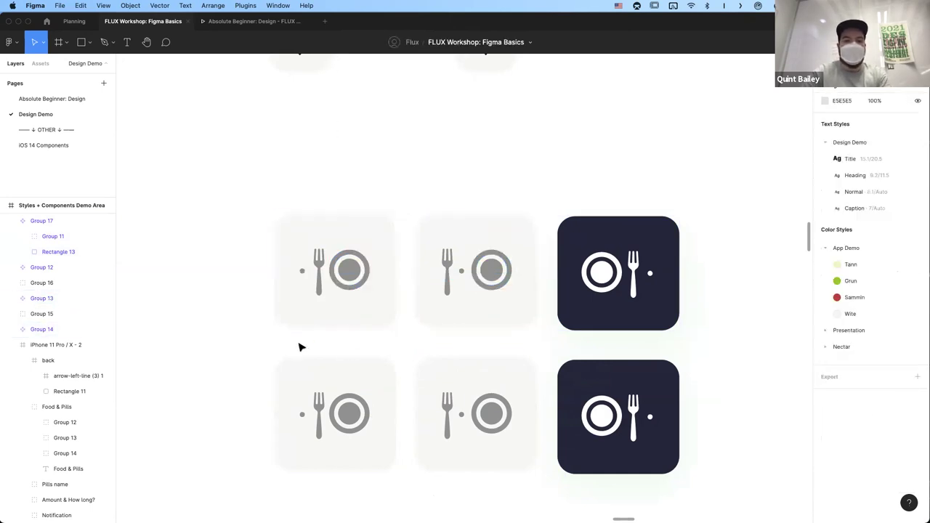
- Make the fork, dot and plate icons of the top middle and left tiles white (FFFFFF)
{"action": "left_click", "coordinate": [497, 267], "text": "super"}
{"action": "left_click", "coordinate": [491, 270], "text": "shift"}
{"action": "left_click", "coordinate": [461, 271], "text": "shift"}
{"action": "left_click", "coordinate": [447, 270], "text": "shift"}
{"action": "left_click", "coordinate": [351, 272], "text": "shift"}
{"action": "left_click", "coordinate": [336, 282], "text": "shift"}
{"action": "left_click", "coordinate": [319, 282], "text": "shift"}
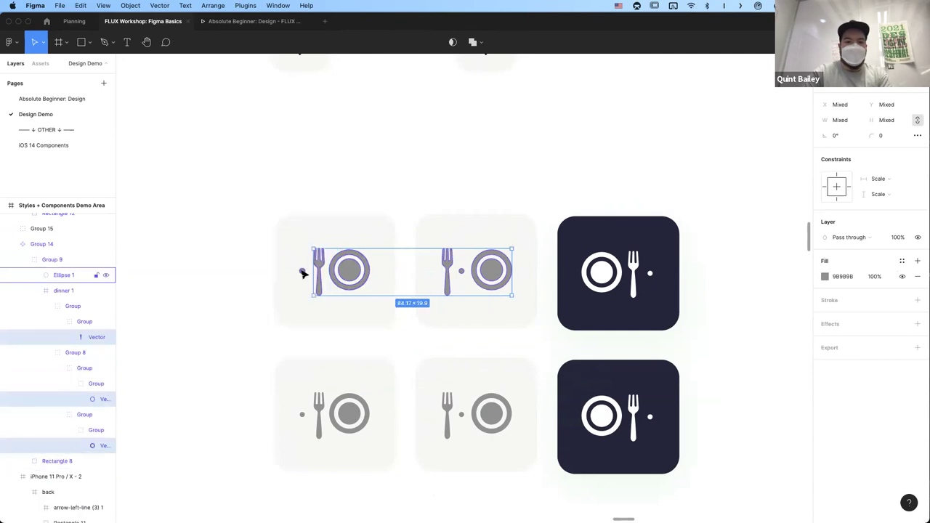
{"action": "left_click", "coordinate": [301, 271], "text": "shift"}
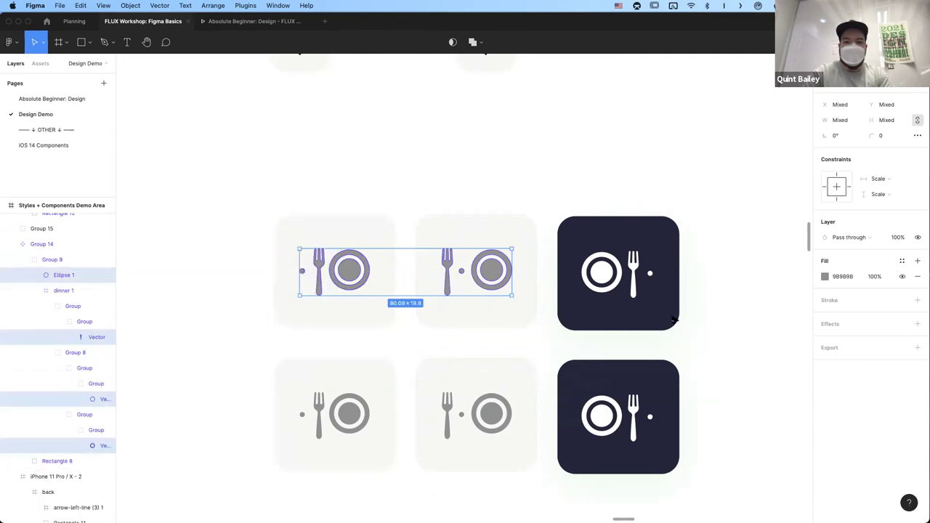
{"action": "left_click", "coordinate": [825, 277]}
{"action": "type", "text": "FFFFFF"}
{"action": "key", "text": "Return"}
{"action": "left_click", "coordinate": [453, 241]}
- Give the top middle and left tile backgrounds the dark tile's navy colour
{"action": "double_click", "coordinate": [453, 241]}
{"action": "left_click", "coordinate": [353, 231], "text": "shift"}
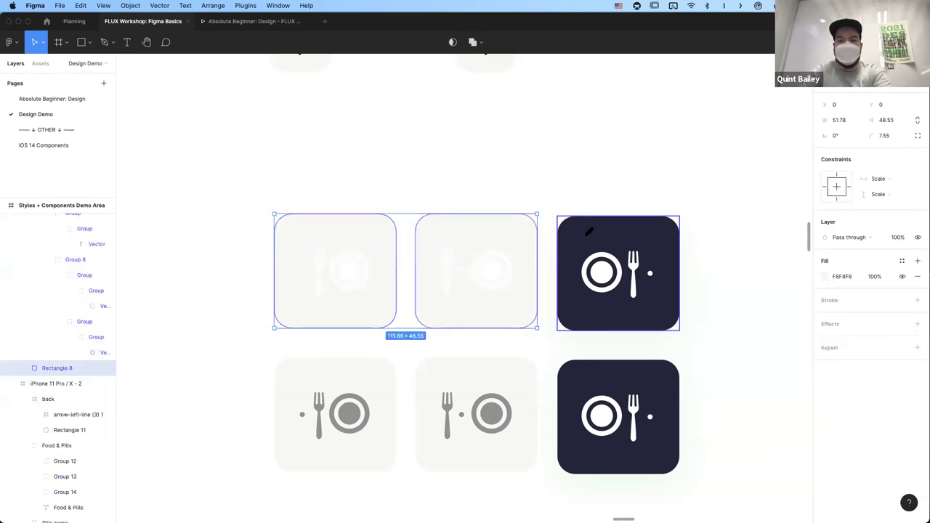
{"action": "left_click", "coordinate": [589, 231]}
{"action": "left_click", "coordinate": [732, 300]}
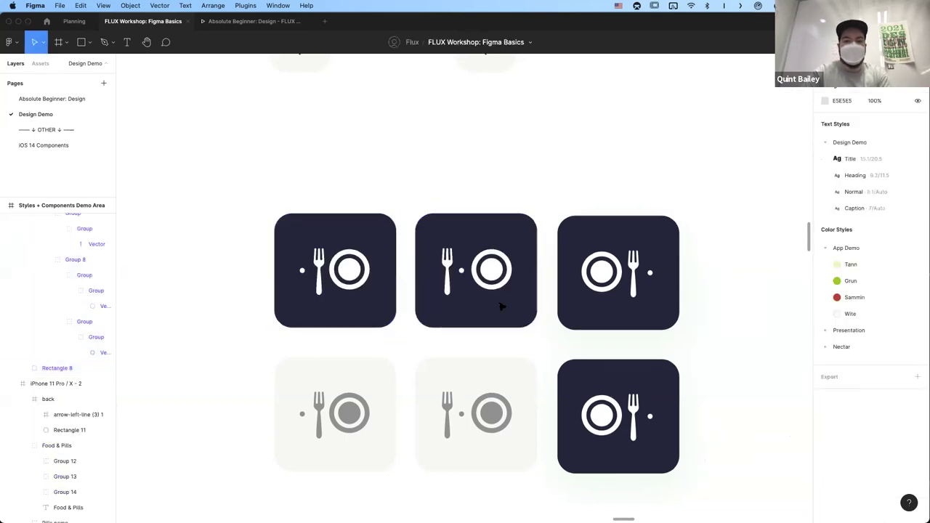
- Eyedrop the light tiles' grey onto the bottom-right tile's fork, dot and plate
{"action": "scroll", "coordinate": [509, 320], "scroll_direction": "down", "scroll_amount": 1}
{"action": "left_click", "coordinate": [609, 390]}
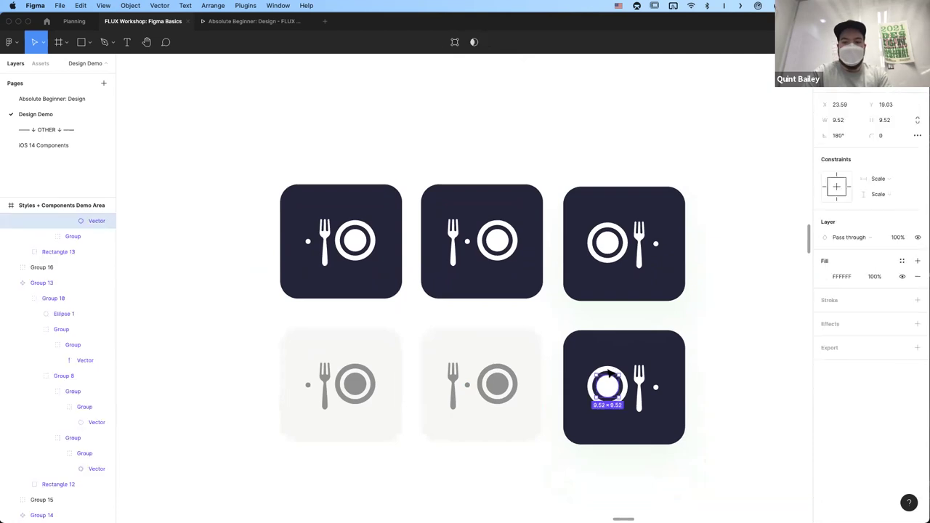
{"action": "left_click", "coordinate": [656, 385], "text": "shift"}
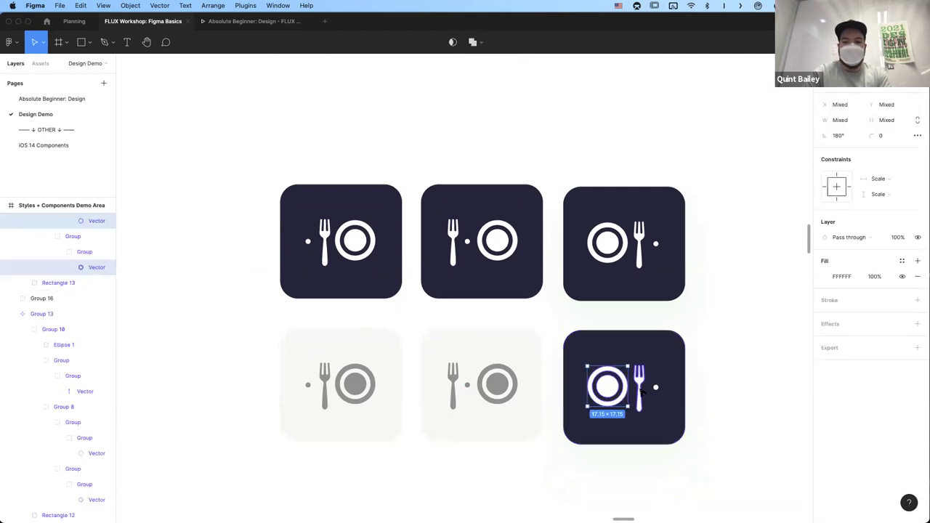
{"action": "left_click", "coordinate": [638, 381], "text": "shift"}
{"action": "left_click", "coordinate": [607, 388], "text": "shift"}
{"action": "key", "text": "i"}
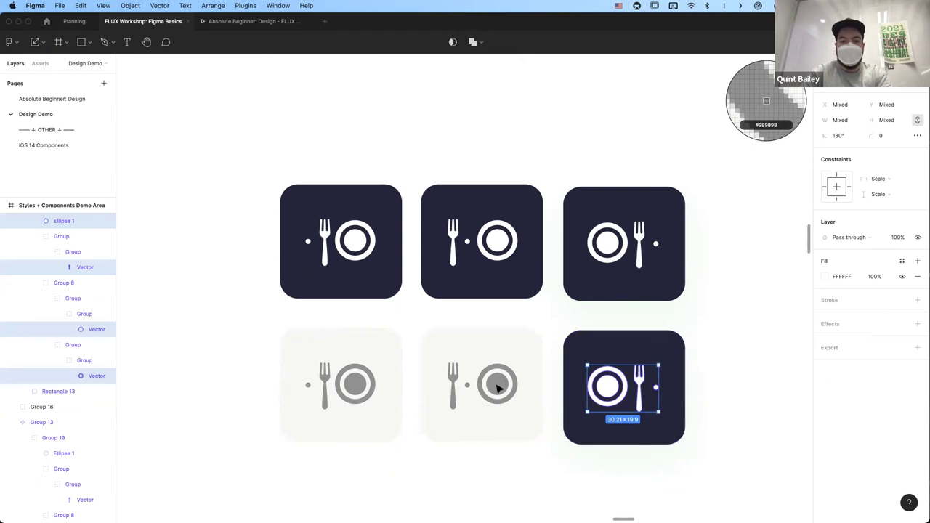
{"action": "left_click", "coordinate": [498, 380]}
- Eyedrop the light tiles' off-white onto the bottom-right tile's background
{"action": "left_click", "coordinate": [610, 351]}
{"action": "key", "text": "i"}
{"action": "left_click", "coordinate": [469, 338]}
{"action": "left_click", "coordinate": [618, 491]}
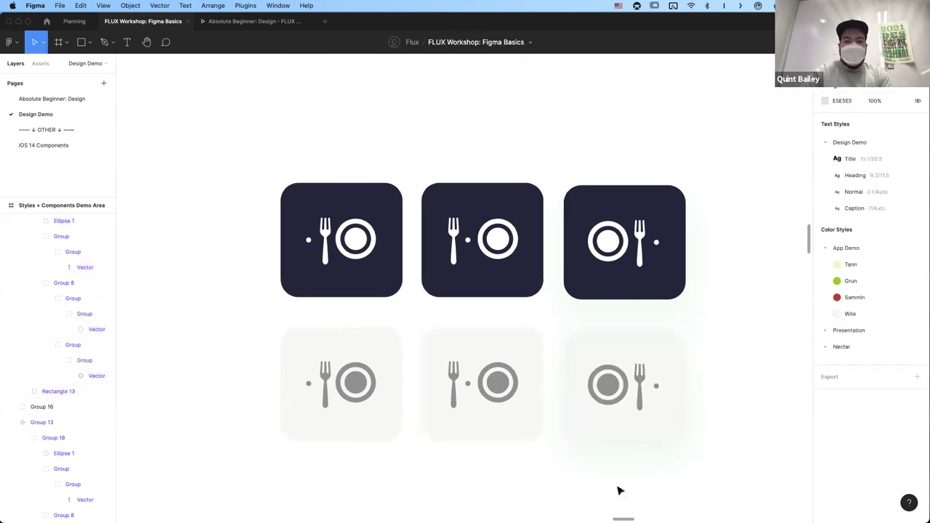
{"action": "scroll", "coordinate": [618, 491], "scroll_direction": "down", "scroll_amount": 3}
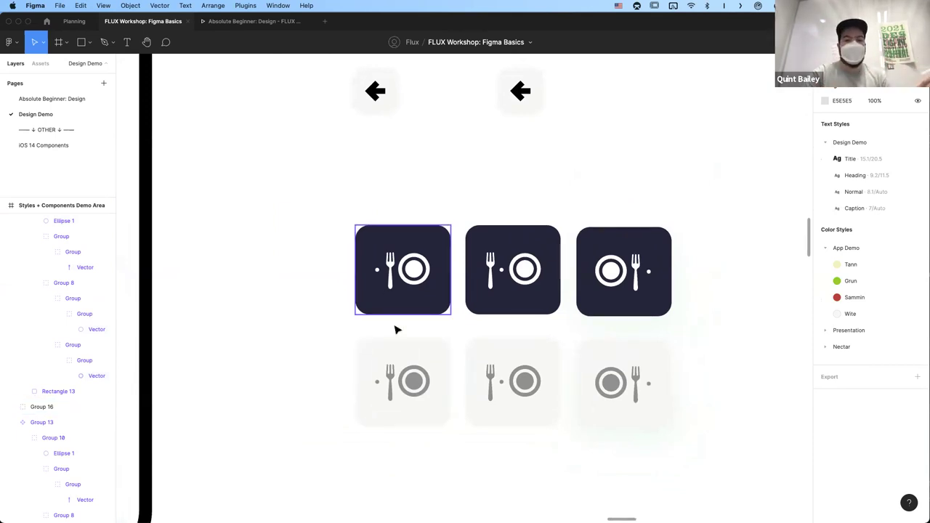
- Marquee-select all six fork-and-plate tiles and use Combine as variants
{"action": "left_click", "coordinate": [412, 405]}
{"action": "left_click", "coordinate": [488, 402]}
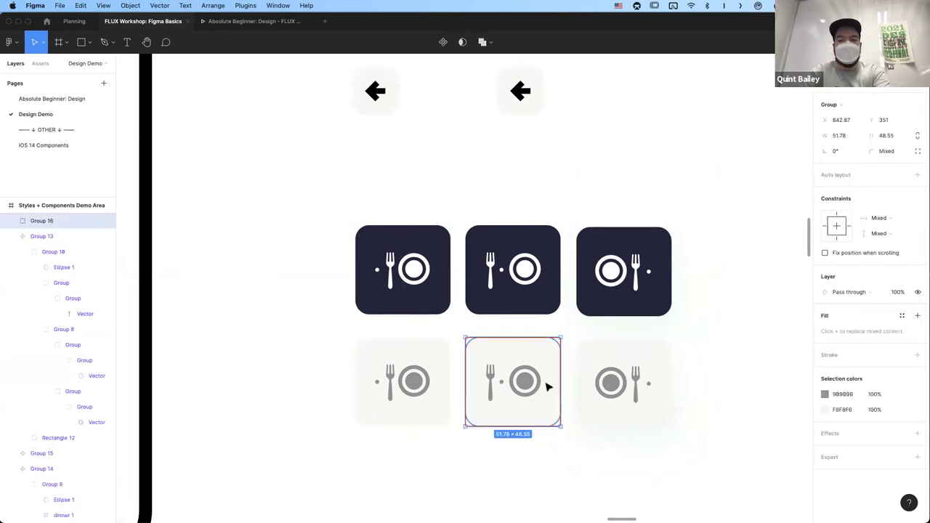
{"action": "left_click", "coordinate": [665, 392]}
{"action": "left_click", "coordinate": [435, 203]}
{"action": "left_click_drag", "start_coordinate": [332, 199], "coordinate": [720, 440]}
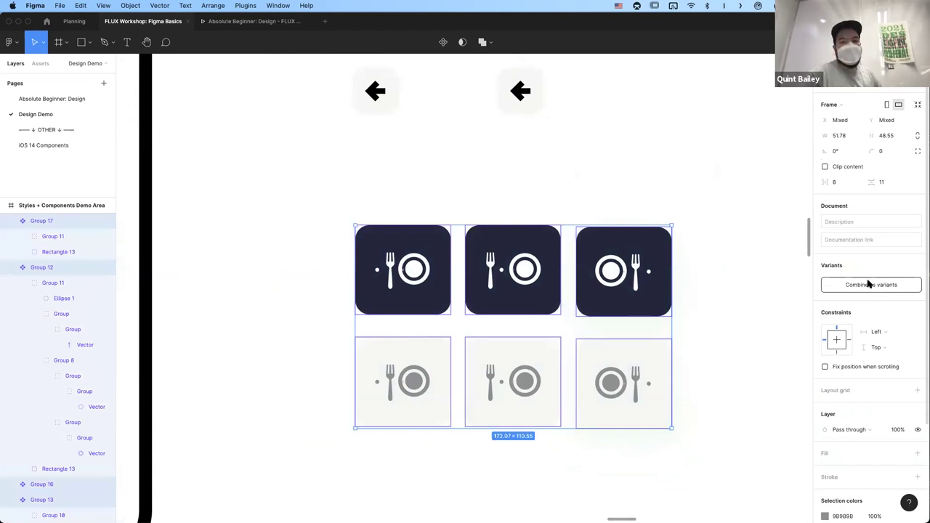
{"action": "left_click", "coordinate": [869, 284]}
{"action": "left_click", "coordinate": [748, 363]}
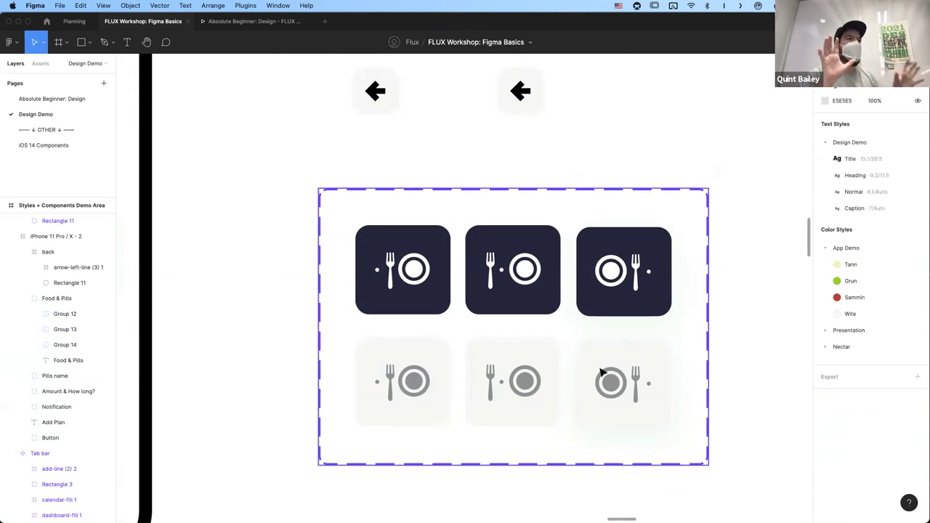
- Select the middle and right dark variants in the new component set
{"action": "scroll", "coordinate": [602, 372], "scroll_direction": "right", "scroll_amount": 3}
{"action": "scroll", "coordinate": [602, 372], "scroll_direction": "down", "scroll_amount": 2}
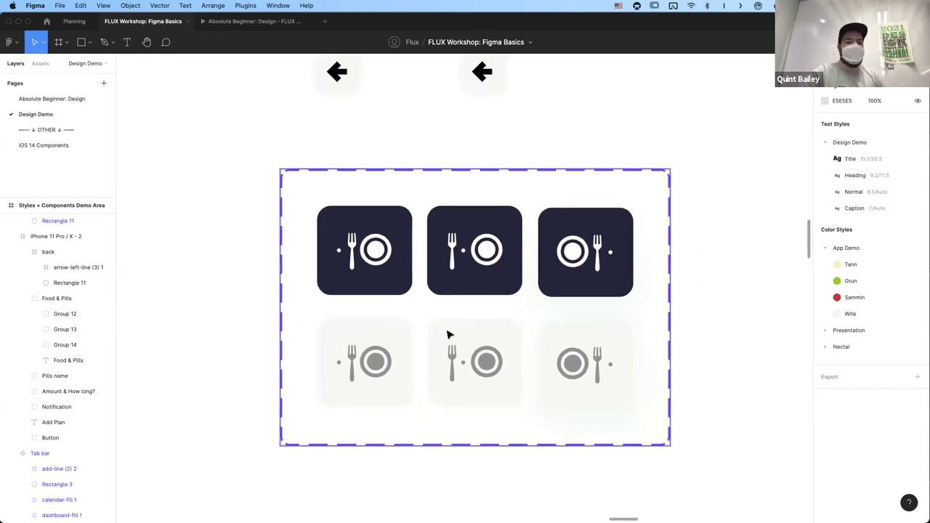
{"action": "scroll", "coordinate": [615, 411], "scroll_direction": "right", "scroll_amount": 2}
{"action": "scroll", "coordinate": [615, 411], "scroll_direction": "down", "scroll_amount": 1}
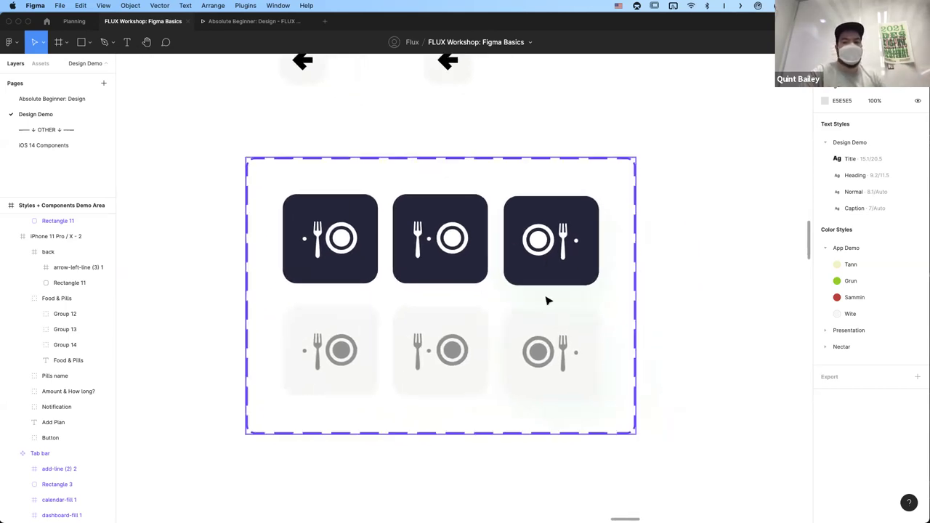
{"action": "left_click", "coordinate": [549, 281]}
{"action": "left_click", "coordinate": [426, 271], "text": "shift"}
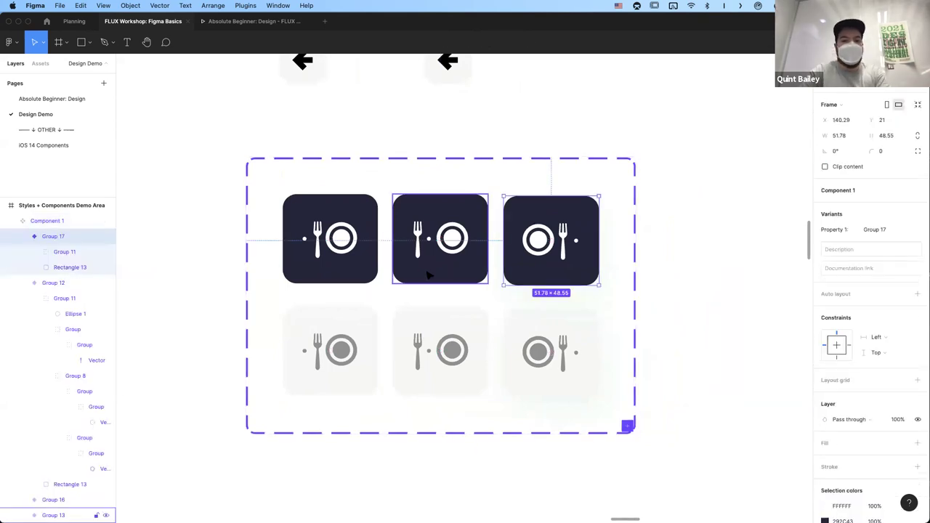
- Add a new Active variant property and rename Property 1 to Time
{"action": "left_click", "coordinate": [335, 272], "text": "shift"}
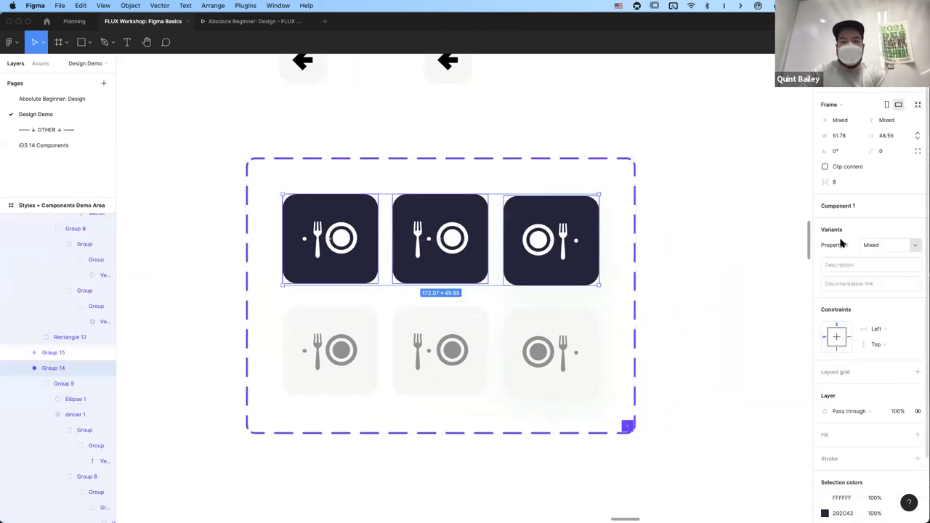
{"action": "left_click", "coordinate": [502, 216]}
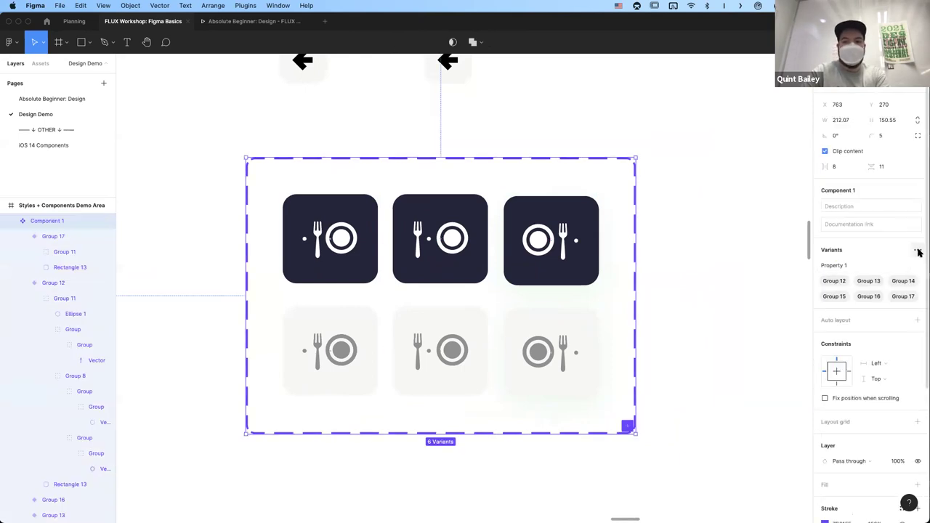
{"action": "left_click", "coordinate": [918, 251]}
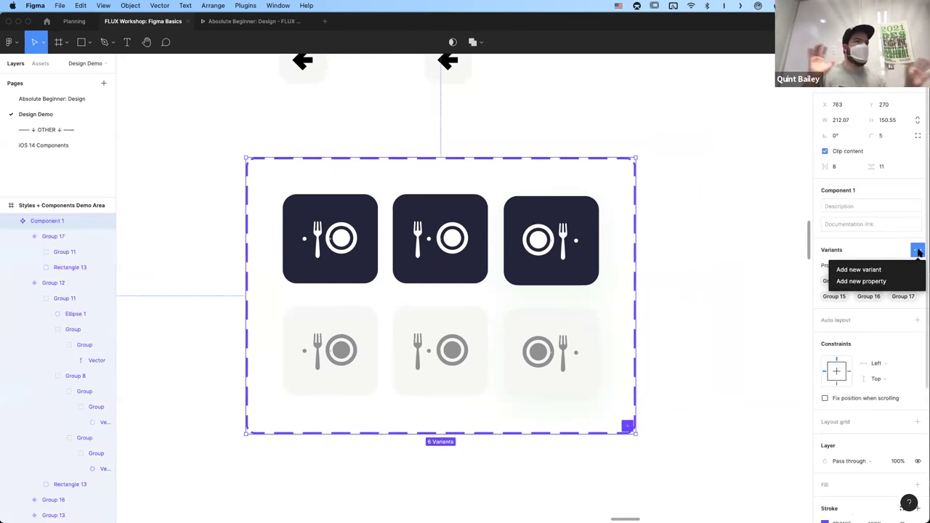
{"action": "left_click", "coordinate": [876, 282]}
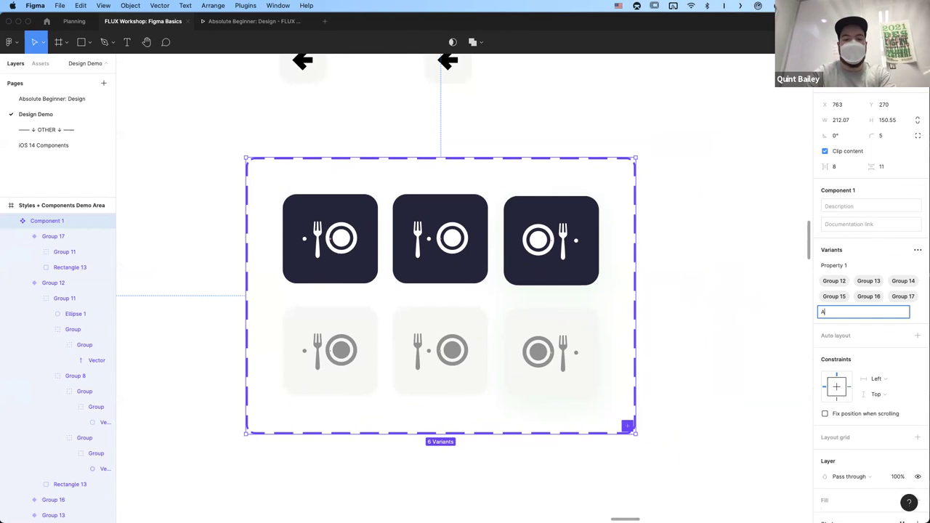
{"action": "key", "text": "Return"}
{"action": "double_click", "coordinate": [835, 266]}
{"action": "type", "text": "Time"}
{"action": "key", "text": "Return"}
- Set Active to On for the three dark variants and Off for the three light ones
{"action": "left_click", "coordinate": [541, 240]}
{"action": "left_click", "coordinate": [440, 239], "text": "shift"}
{"action": "left_click", "coordinate": [331, 240], "text": "shift"}
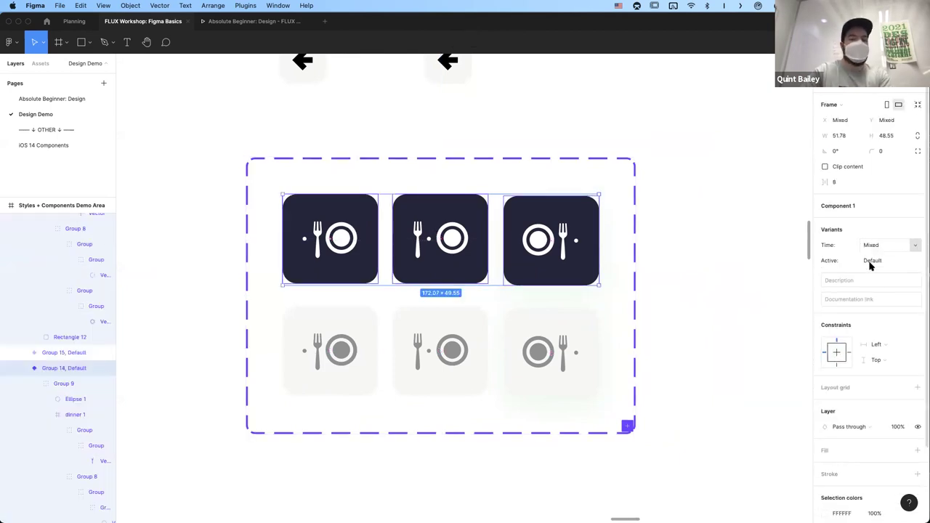
{"action": "left_click", "coordinate": [870, 262]}
{"action": "type", "text": "On"}
{"action": "key", "text": "Return"}
{"action": "left_click", "coordinate": [341, 341]}
{"action": "left_click", "coordinate": [448, 342], "text": "shift"}
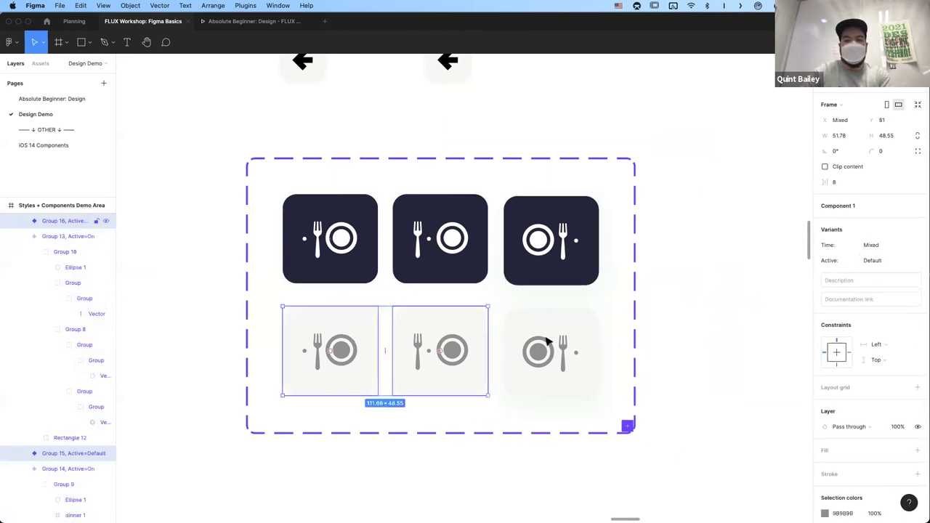
{"action": "left_click", "coordinate": [548, 342], "text": "shift"}
{"action": "left_click", "coordinate": [875, 261]}
{"action": "key", "text": "Return"}
- Set Time to Before for the left column and During for the middle column
{"action": "left_click", "coordinate": [330, 240]}
{"action": "left_click", "coordinate": [342, 332], "text": "shift"}
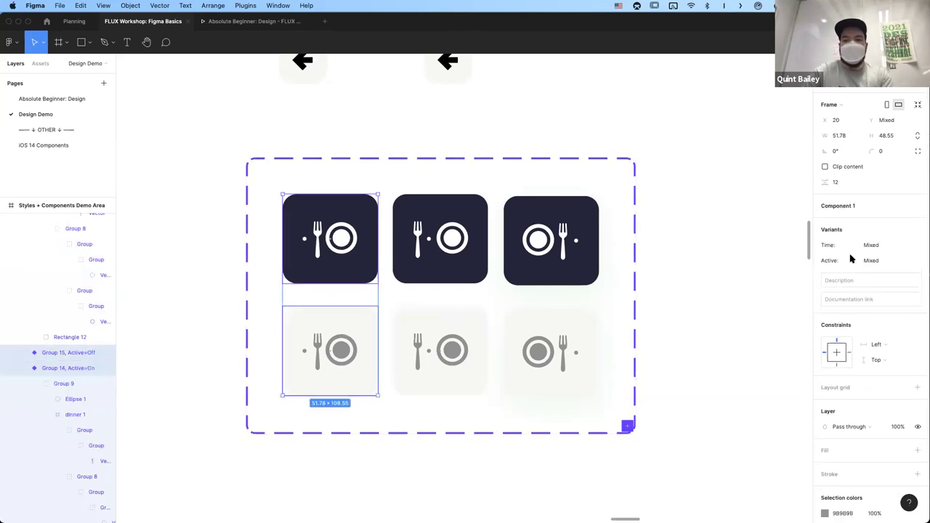
{"action": "left_click", "coordinate": [878, 245]}
{"action": "type", "text": "Before"}
{"action": "key", "text": "Return"}
{"action": "left_click", "coordinate": [439, 240]}
{"action": "left_click", "coordinate": [446, 328], "text": "shift"}
{"action": "left_click", "coordinate": [870, 247]}
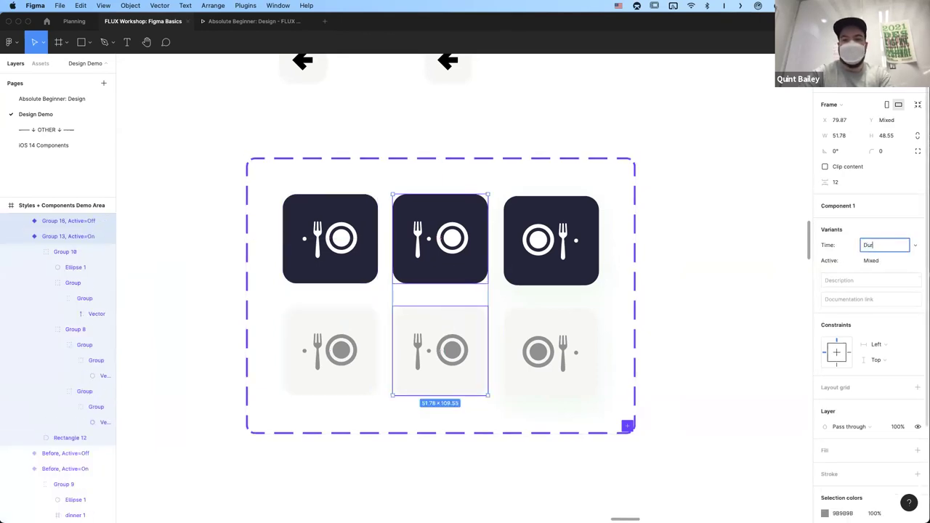
{"action": "key", "text": "Return"}
- Set Time to After for the right column's two variants
{"action": "left_click", "coordinate": [551, 240]}
{"action": "left_click", "coordinate": [540, 324], "text": "shift"}
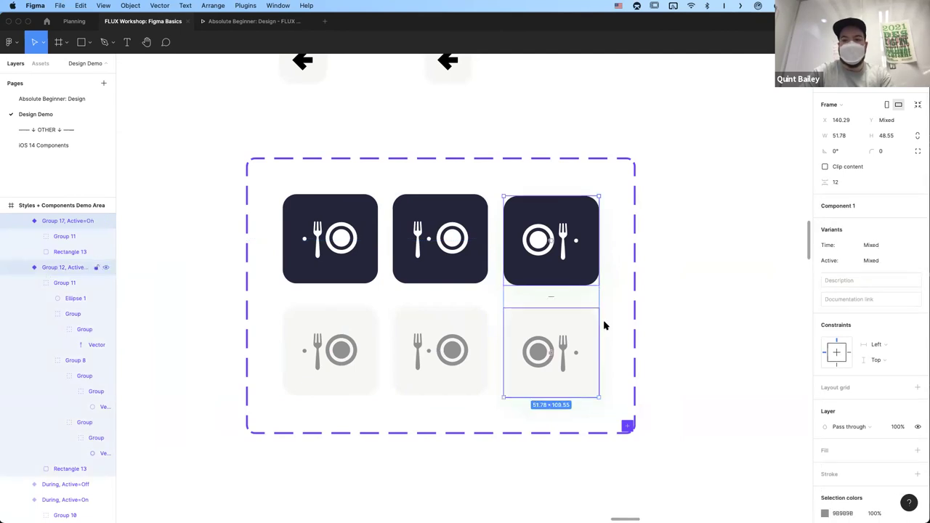
{"action": "left_click", "coordinate": [876, 249]}
{"action": "type", "text": "Af"}
{"action": "key", "text": "Return"}
{"action": "left_click", "coordinate": [729, 284]}
{"action": "scroll", "coordinate": [729, 284], "scroll_direction": "right", "scroll_amount": 5}
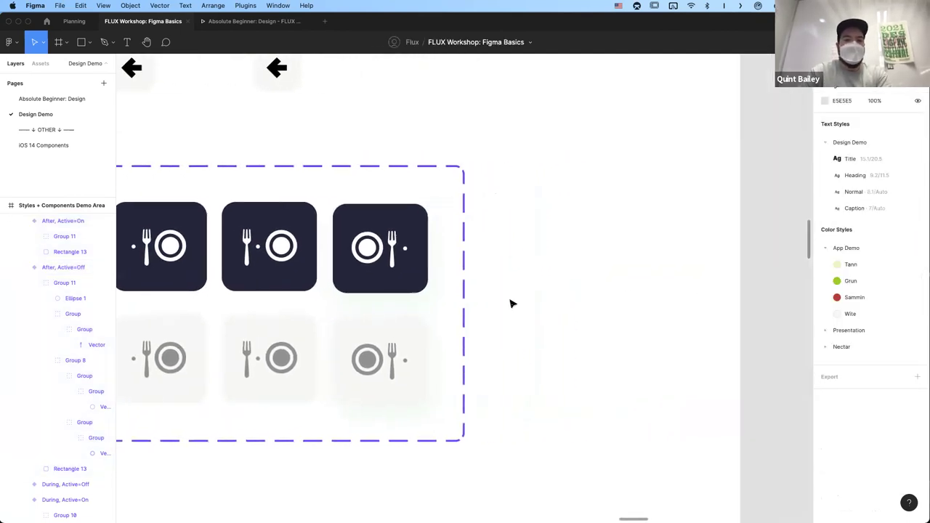
- Find the tile variant set under Design Demo's Styles + Components in the component library
{"action": "scroll", "coordinate": [511, 303], "scroll_direction": "left", "scroll_amount": 4}
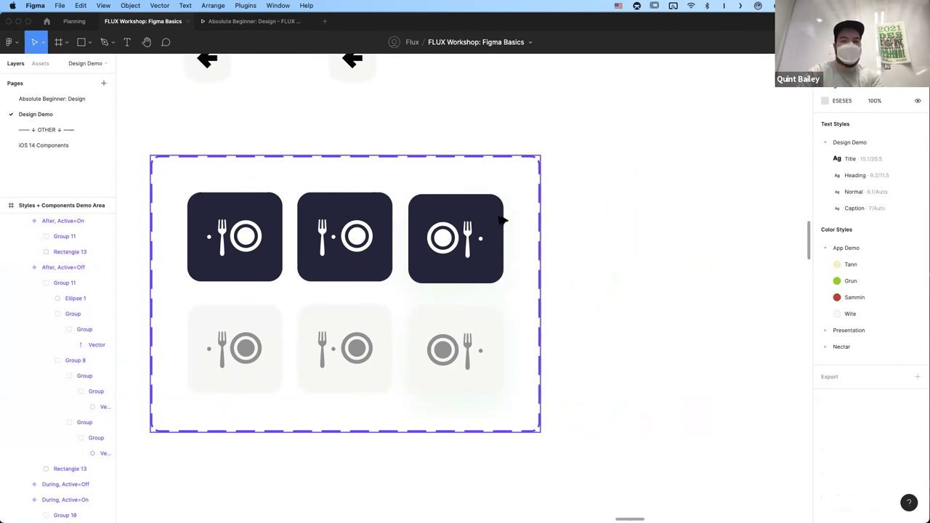
{"action": "key", "text": "super+d"}
{"action": "key", "text": "super+z"}
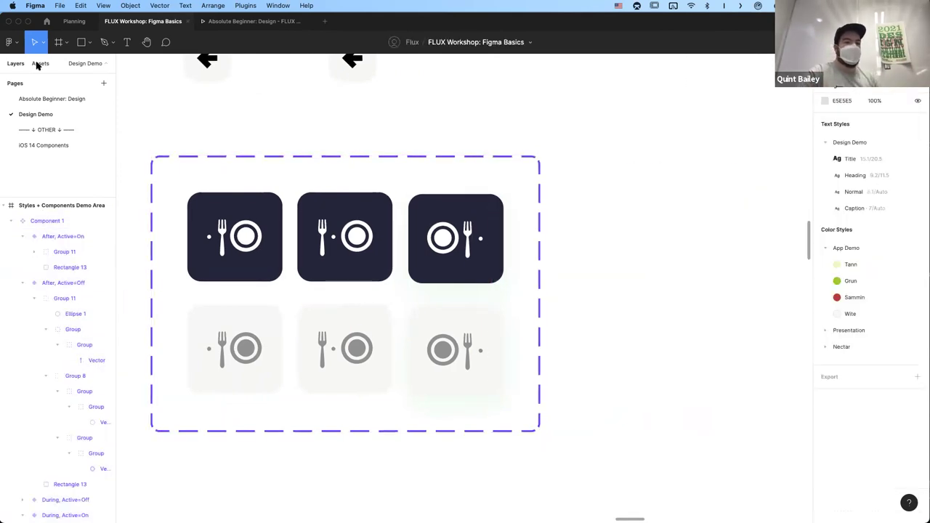
{"action": "key", "text": "alt+2"}
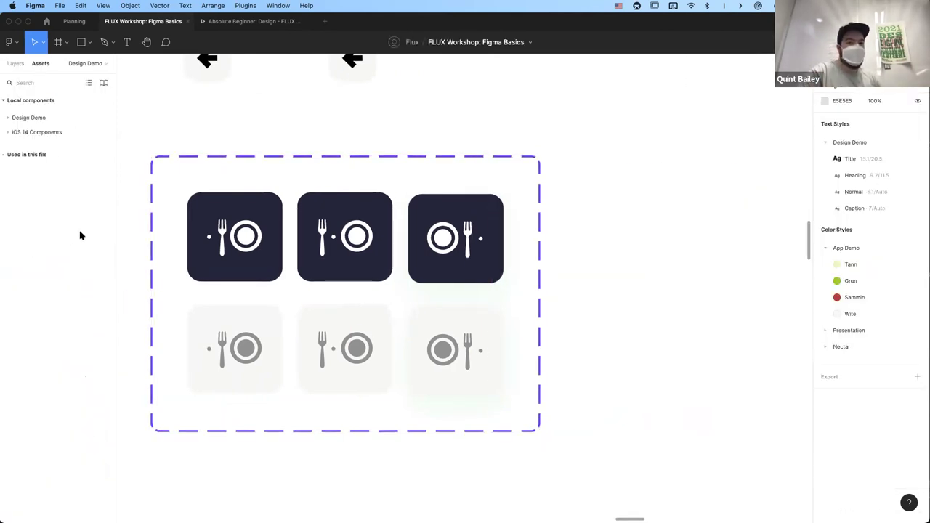
{"action": "left_click", "coordinate": [41, 118]}
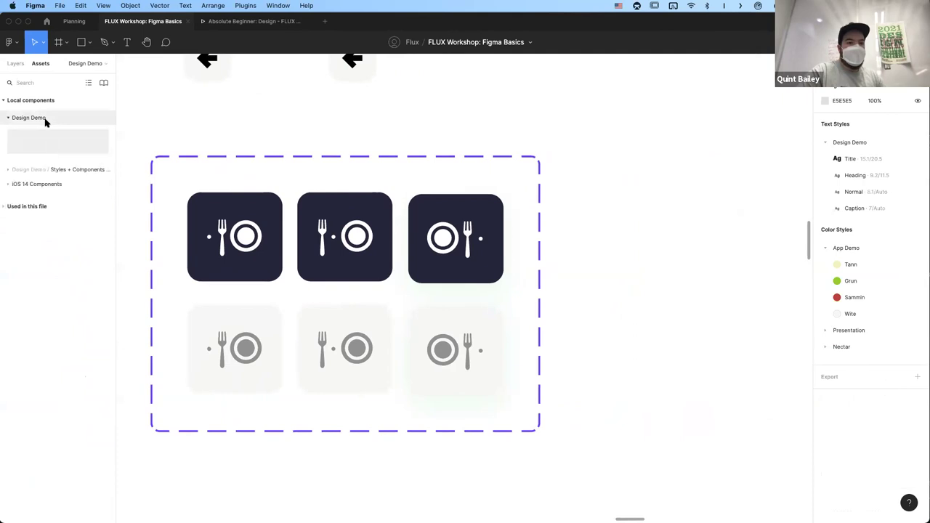
{"action": "left_click", "coordinate": [59, 171]}
{"action": "left_click", "coordinate": [313, 204]}
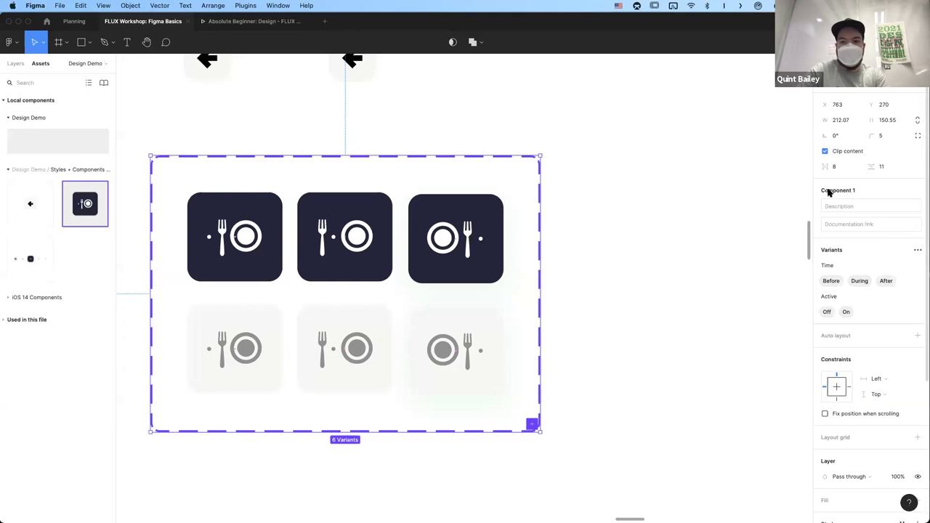
- Rename the Component 1 variant set to Tile
{"action": "left_click", "coordinate": [16, 63]}
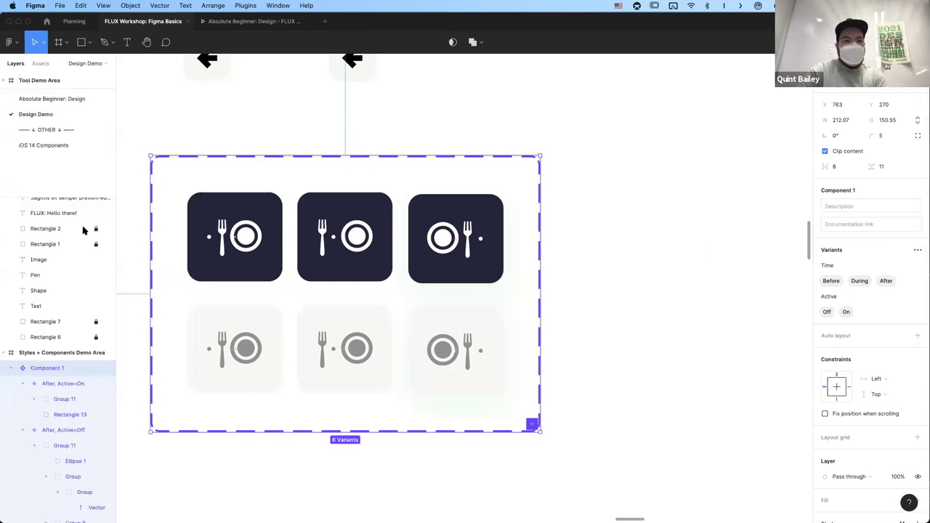
{"action": "double_click", "coordinate": [45, 368]}
{"action": "type", "text": "Tile"}
{"action": "key", "text": "Return"}
- Place a Tile instance to the right of the variant set
{"action": "left_click", "coordinate": [40, 63]}
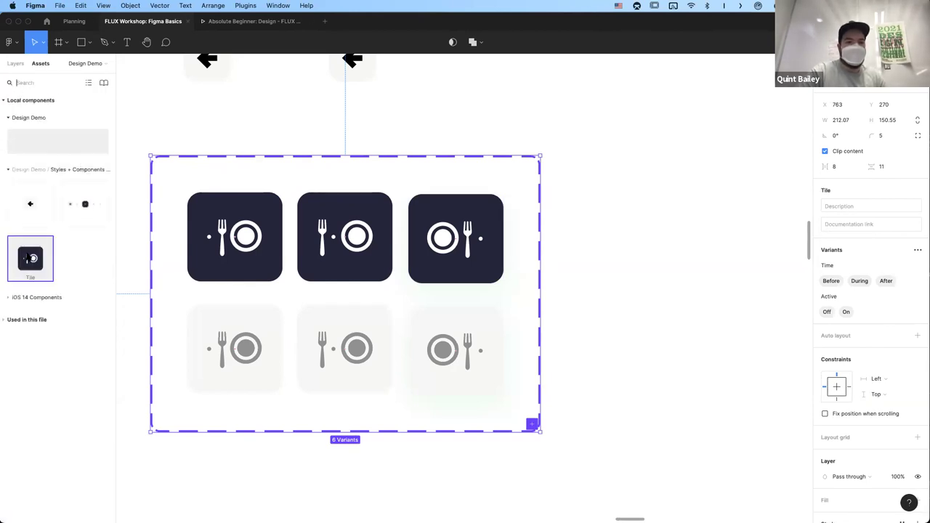
{"action": "left_click_drag", "start_coordinate": [125, 253], "coordinate": [665, 294]}
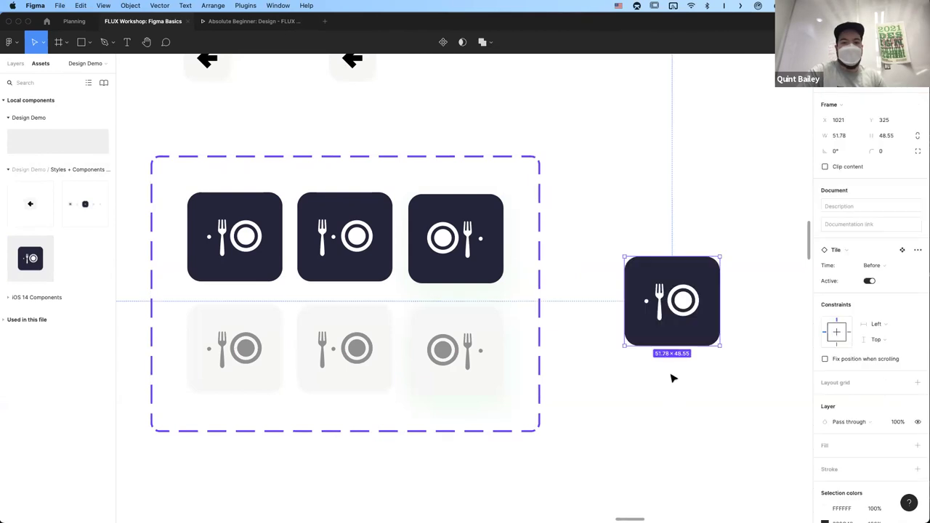
{"action": "scroll", "coordinate": [703, 332], "scroll_direction": "right", "scroll_amount": 3}
{"action": "scroll", "coordinate": [703, 333], "scroll_direction": "down", "scroll_amount": 2}
{"action": "scroll", "coordinate": [702, 331], "scroll_direction": "right", "scroll_amount": 2}
{"action": "scroll", "coordinate": [702, 331], "scroll_direction": "up", "scroll_amount": 2}
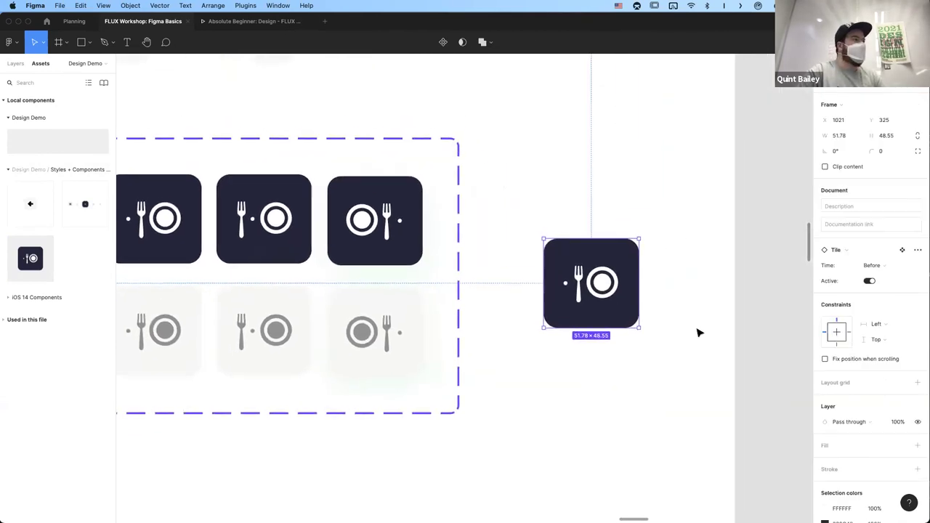
- Toggle the Tile instance's Active property off and on repeatedly
{"action": "left_click", "coordinate": [869, 281]}
{"action": "left_click", "coordinate": [869, 282]}
{"action": "left_click", "coordinate": [869, 281]}
{"action": "left_click", "coordinate": [869, 281]}
{"action": "left_click", "coordinate": [869, 281]}
{"action": "left_click", "coordinate": [869, 281]}
{"action": "left_click", "coordinate": [868, 281]}
{"action": "left_click", "coordinate": [869, 281]}
{"action": "left_click", "coordinate": [869, 281]}
{"action": "left_click", "coordinate": [868, 281]}
- Cycle the instance's Time through Before, During and After, ending on After with Active on
{"action": "left_click", "coordinate": [872, 265]}
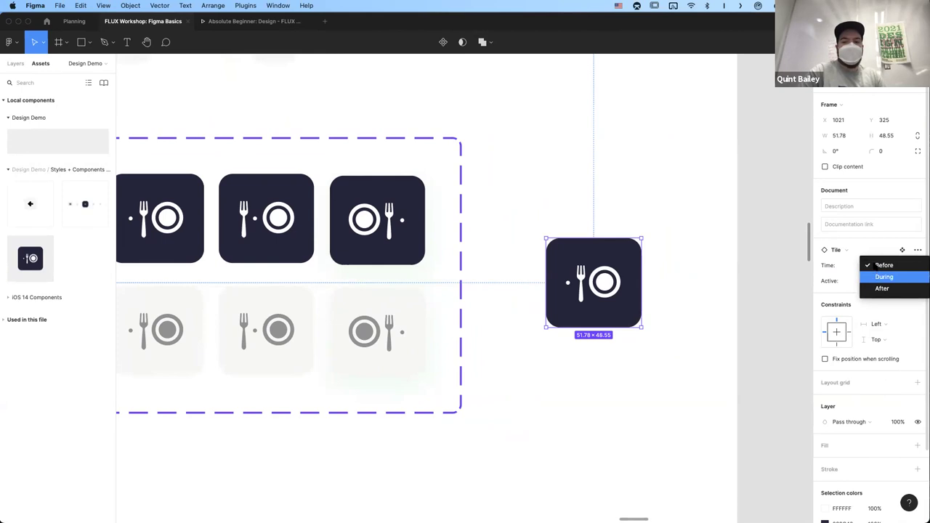
{"action": "left_click", "coordinate": [884, 277]}
{"action": "left_click", "coordinate": [877, 265]}
{"action": "left_click", "coordinate": [882, 278]}
{"action": "left_click", "coordinate": [878, 265]}
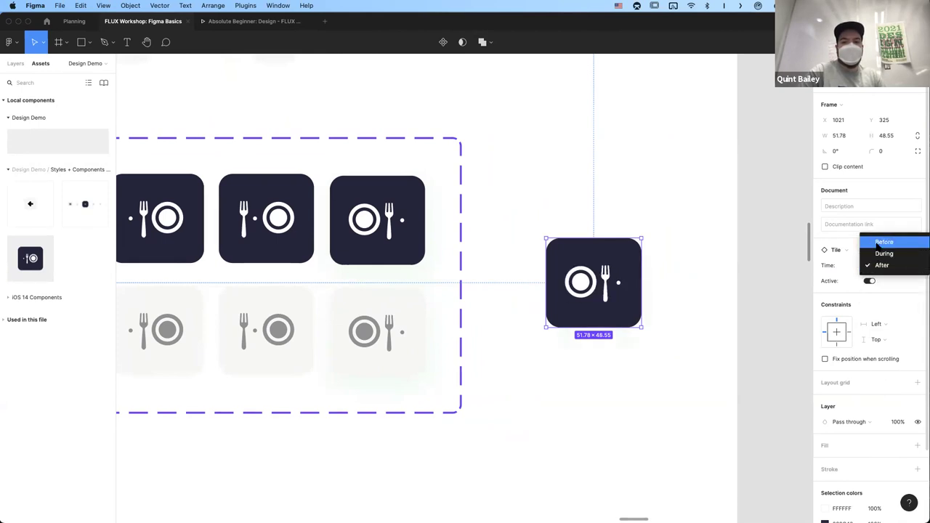
{"action": "left_click", "coordinate": [878, 245]}
{"action": "left_click", "coordinate": [876, 266]}
{"action": "left_click", "coordinate": [878, 277]}
{"action": "left_click", "coordinate": [877, 268]}
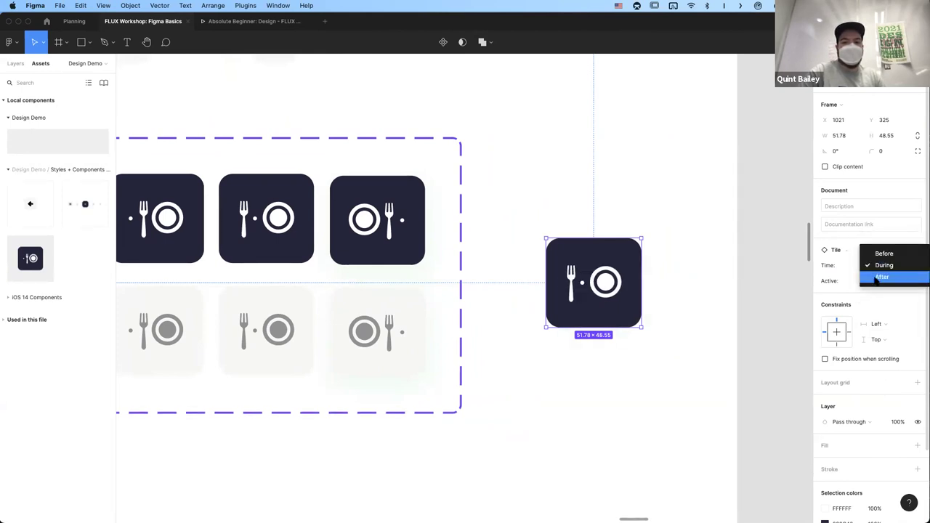
{"action": "left_click", "coordinate": [881, 277]}
{"action": "left_click", "coordinate": [869, 281]}
{"action": "left_click", "coordinate": [869, 281]}
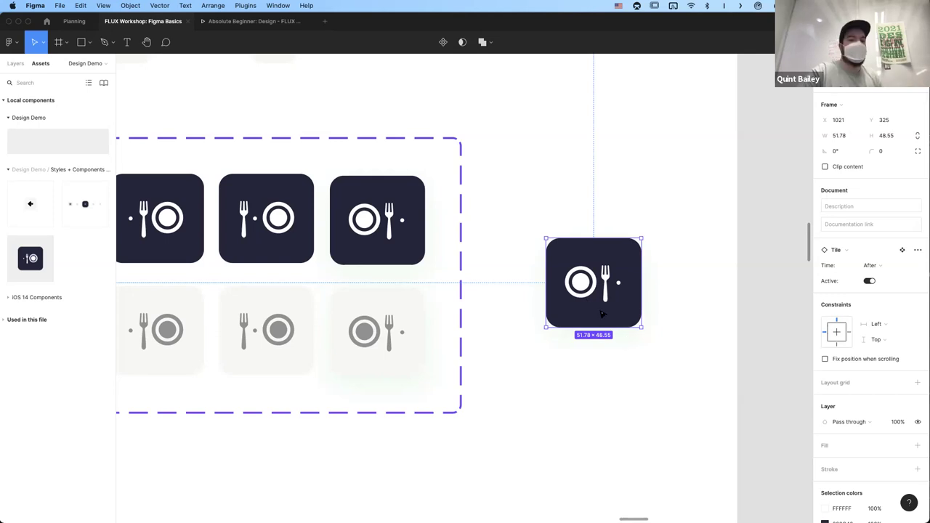
- Delete the three old Food & Pills icons on the Add Plan screen
{"action": "scroll", "coordinate": [601, 313], "scroll_direction": "down", "scroll_amount": 5}
{"action": "scroll", "coordinate": [602, 314], "scroll_direction": "down", "scroll_amount": 3}
{"action": "left_click", "coordinate": [378, 279]}
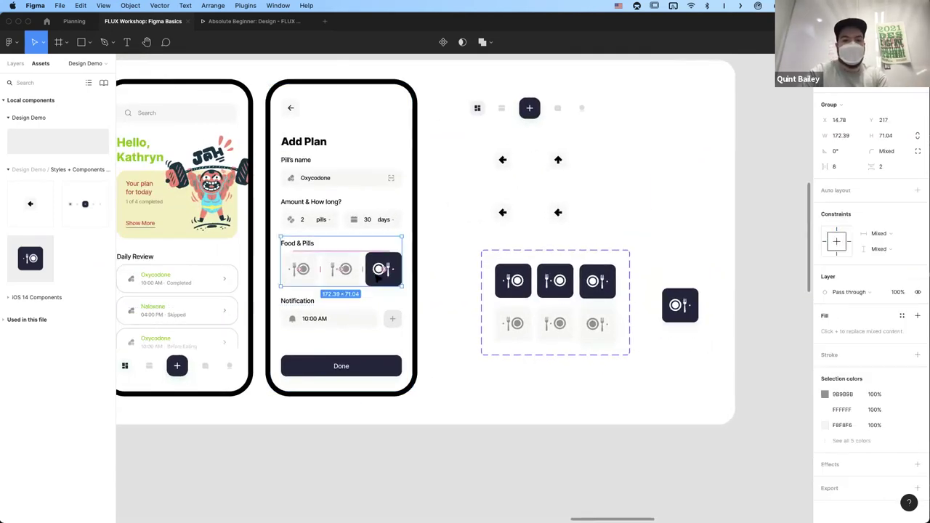
{"action": "double_click", "coordinate": [379, 270]}
{"action": "left_click", "coordinate": [341, 268], "text": "shift"}
{"action": "left_click", "coordinate": [300, 269], "text": "shift"}
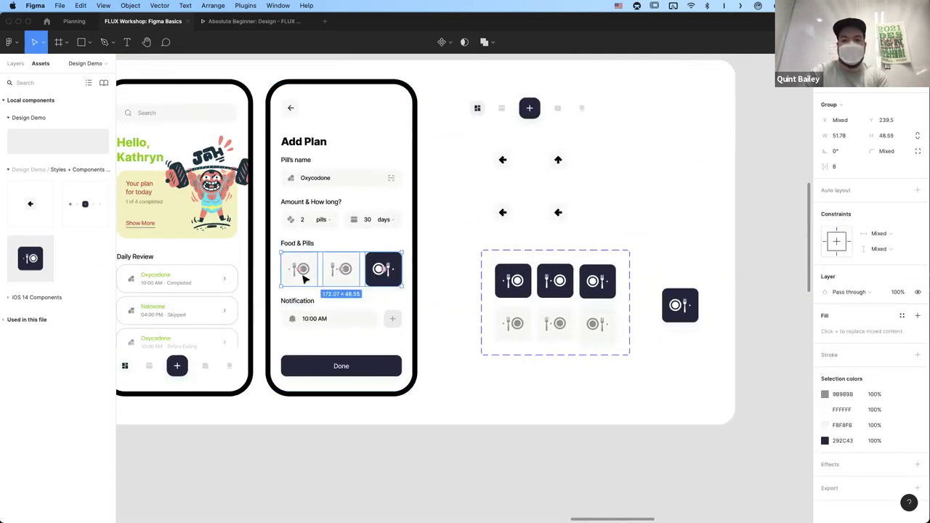
{"action": "key", "text": "Delete"}
- Drop Tile instances into the Food & Pills area, setting the first to Before and second to During
{"action": "scroll", "coordinate": [383, 328], "scroll_direction": "up", "scroll_amount": 3}
{"action": "left_click_drag", "start_coordinate": [791, 299], "coordinate": [389, 245]}
{"action": "left_click", "coordinate": [266, 245]}
{"action": "left_click", "coordinate": [870, 265]}
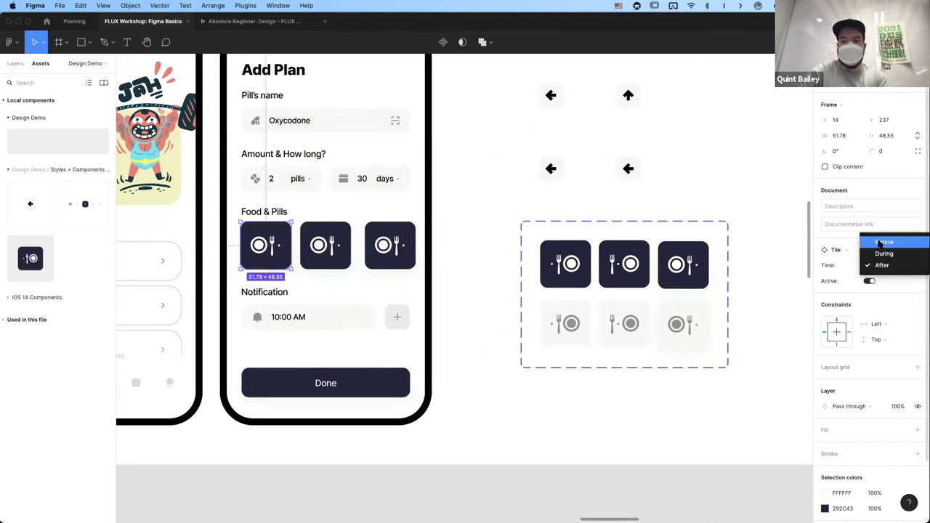
{"action": "left_click", "coordinate": [866, 241]}
{"action": "left_click", "coordinate": [325, 244]}
{"action": "left_click", "coordinate": [872, 266]}
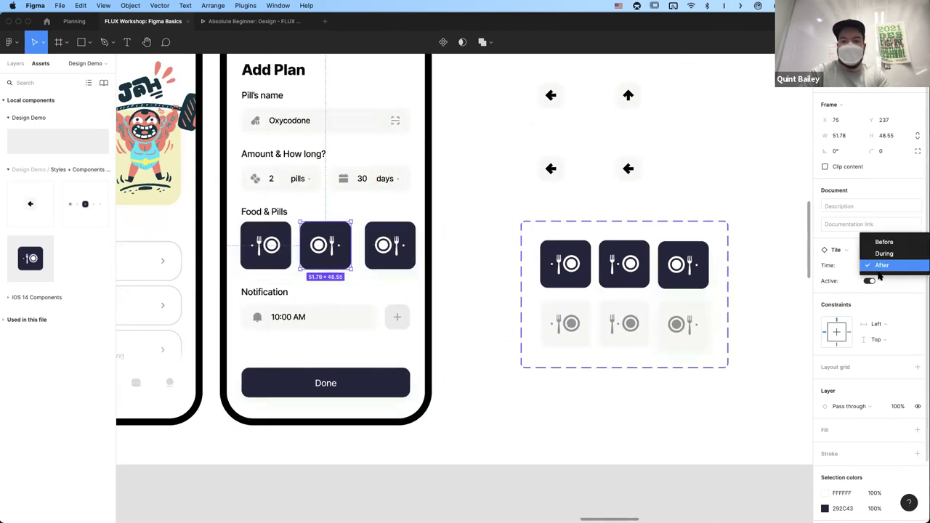
{"action": "left_click", "coordinate": [884, 254]}
- Switch Active off on the first two Food & Pills tiles
{"action": "left_click", "coordinate": [266, 247], "text": "shift"}
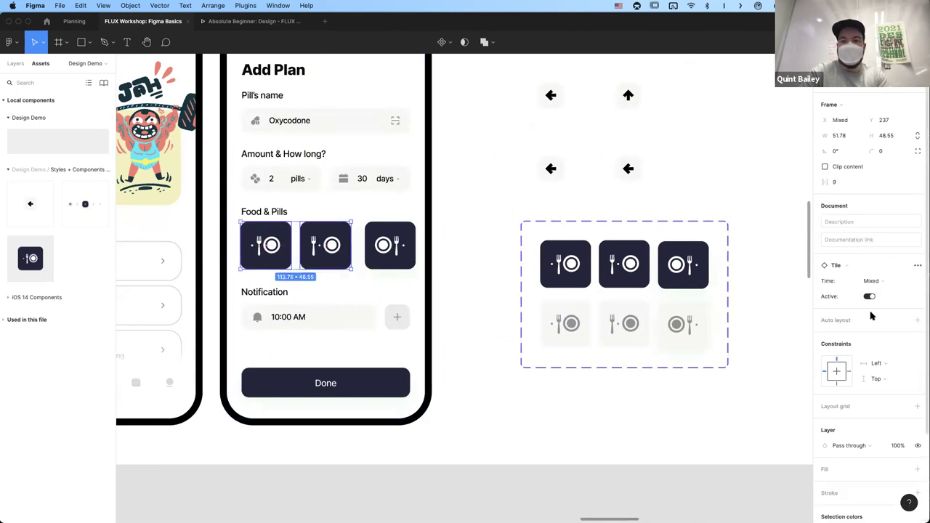
{"action": "left_click", "coordinate": [868, 297]}
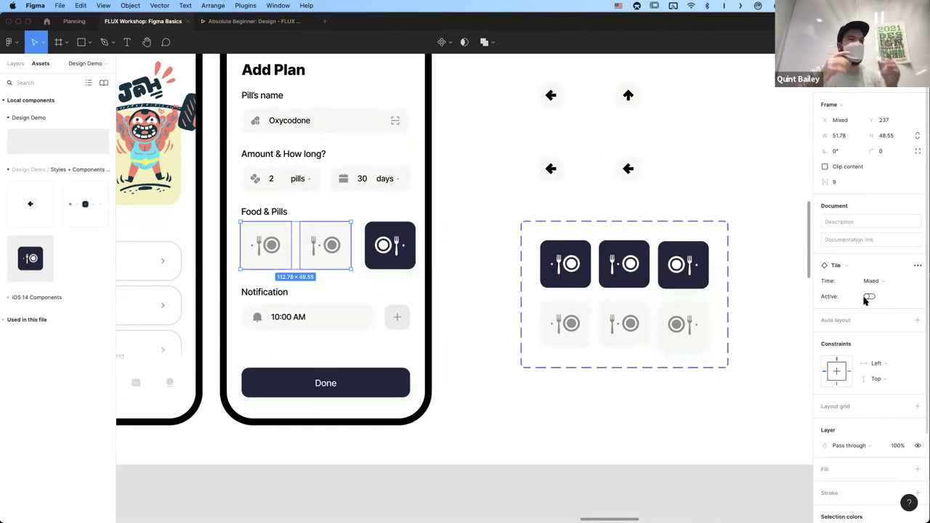
{"action": "left_click", "coordinate": [869, 296]}
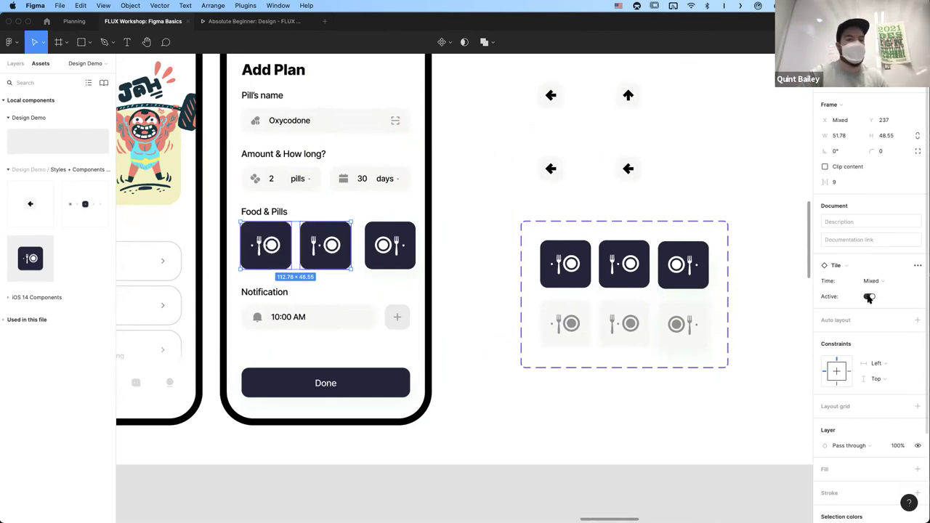
{"action": "left_click", "coordinate": [869, 296]}
{"action": "key", "text": "Escape"}
{"action": "left_click", "coordinate": [310, 252]}
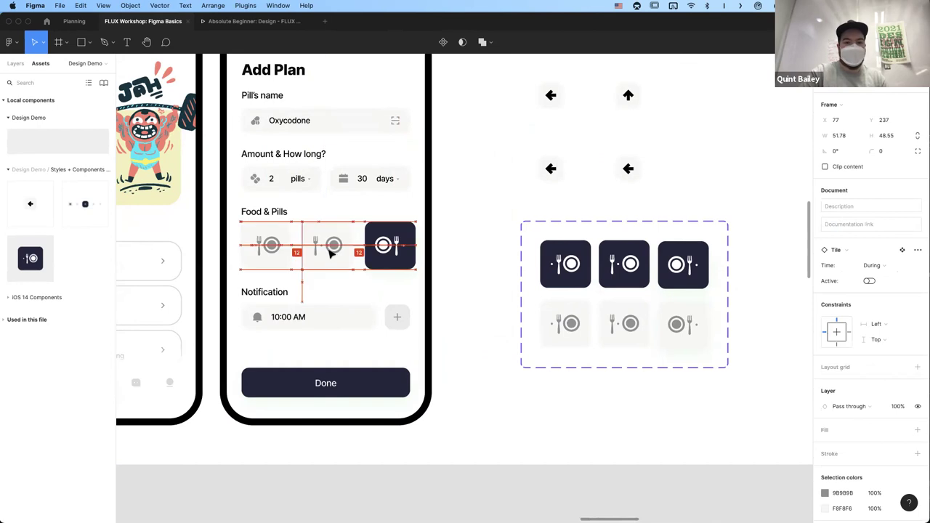
- Select the three active tile variants and give them a shared 212098 fill
{"action": "left_click", "coordinate": [465, 247]}
{"action": "scroll", "coordinate": [571, 274], "scroll_direction": "up", "scroll_amount": 3}
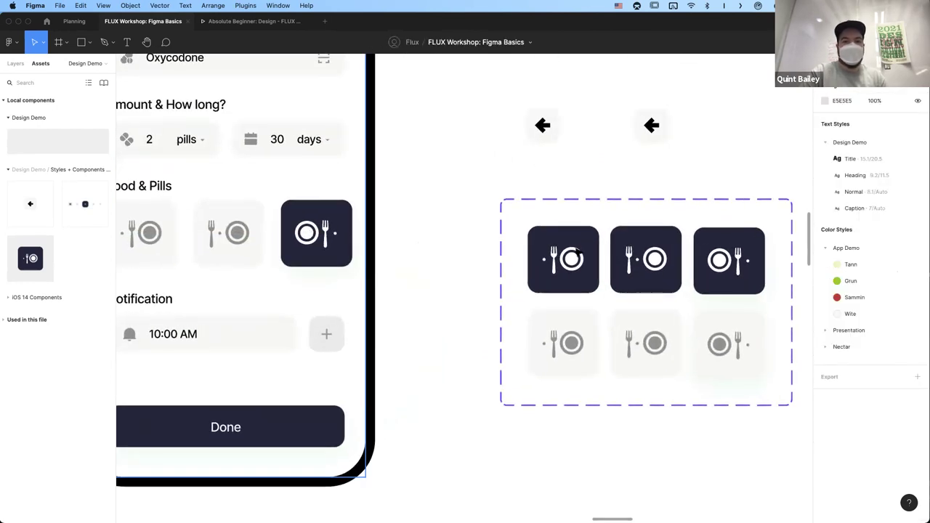
{"action": "left_click", "coordinate": [585, 240]}
{"action": "left_click", "coordinate": [629, 242], "text": "shift"}
{"action": "left_click", "coordinate": [710, 237], "text": "shift"}
{"action": "left_click", "coordinate": [917, 261]}
{"action": "left_click", "coordinate": [825, 276]}
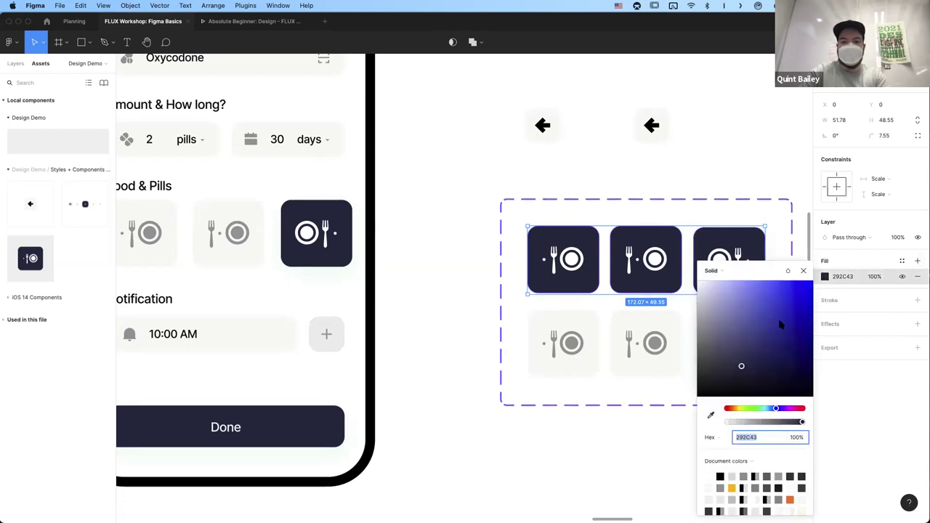
{"action": "type", "text": "212098"}
{"action": "key", "text": "Return"}
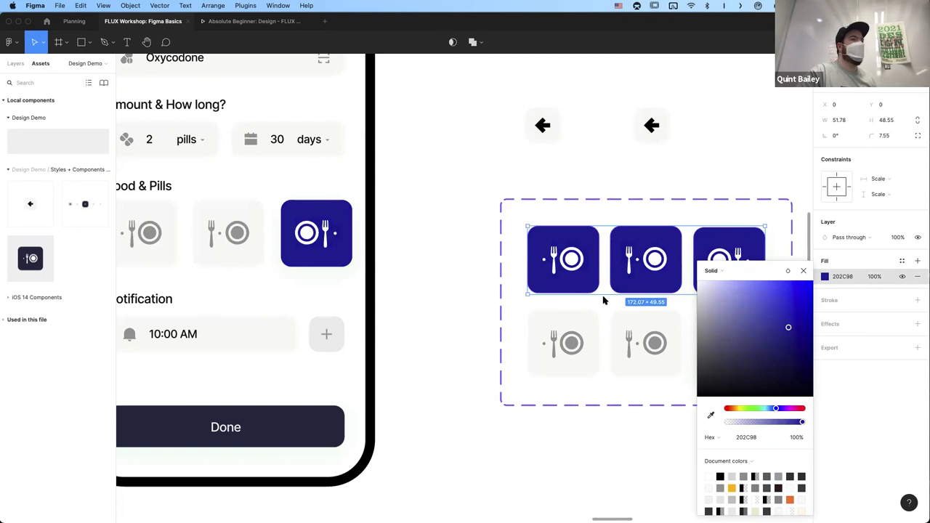
- Apply the Grun colour style to the three tiles' fill
{"action": "left_click", "coordinate": [901, 260]}
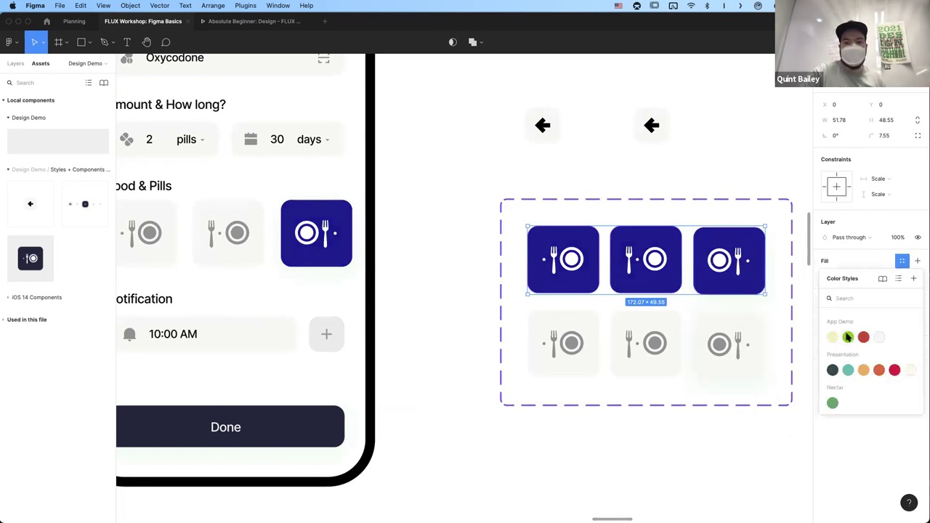
{"action": "left_click", "coordinate": [847, 337]}
{"action": "left_click", "coordinate": [450, 209]}
{"action": "scroll", "coordinate": [451, 210], "scroll_direction": "down", "scroll_amount": 3}
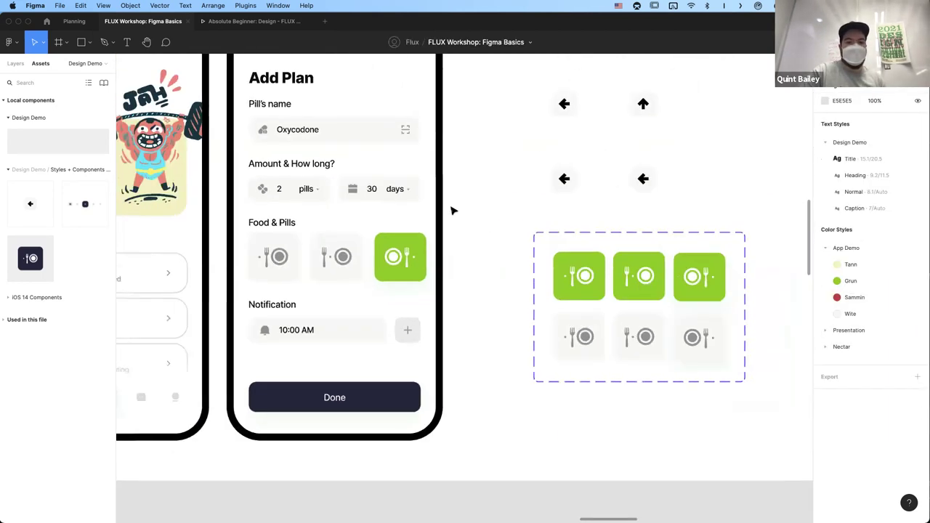
{"action": "scroll", "coordinate": [451, 210], "scroll_direction": "down", "scroll_amount": 5}
{"action": "scroll", "coordinate": [473, 279], "scroll_direction": "down", "scroll_amount": 5}
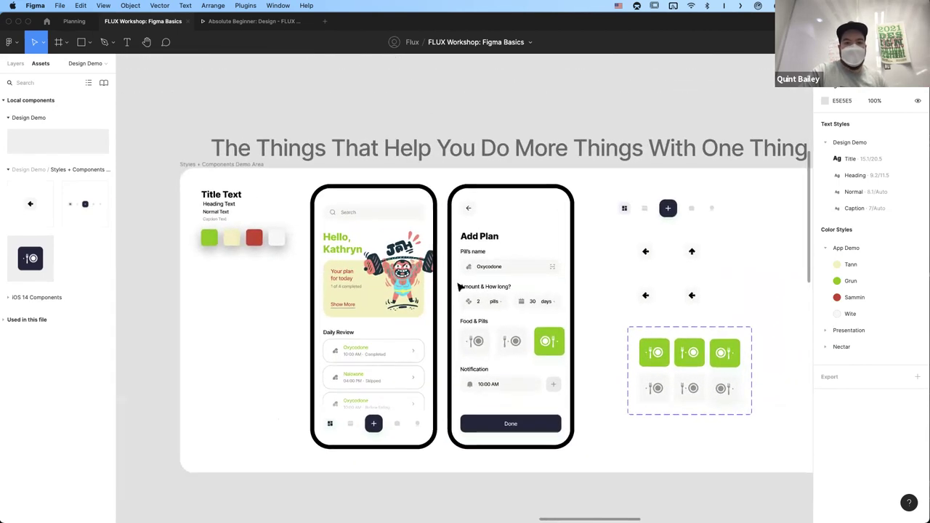
{"action": "scroll", "coordinate": [615, 369], "scroll_direction": "up", "scroll_amount": 5}
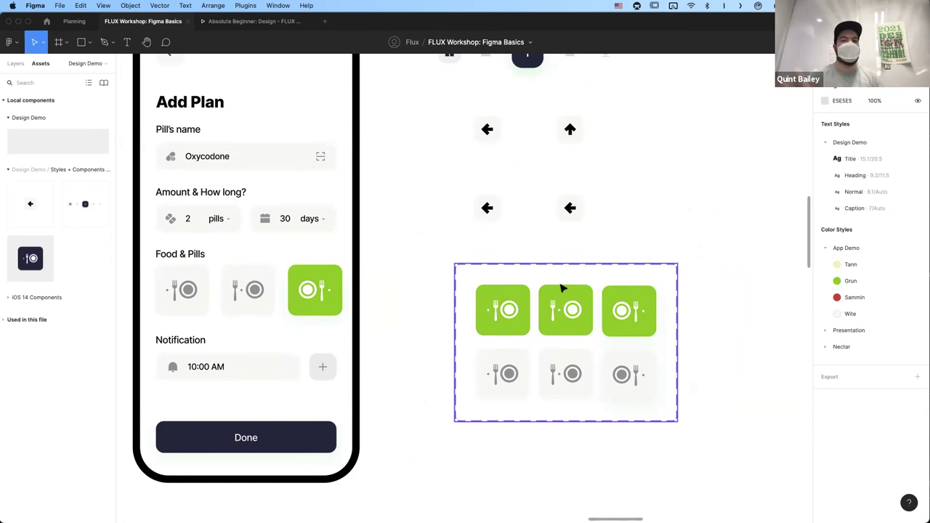
- Open the Grun colour style for editing and bring up its colour picker
{"action": "scroll", "coordinate": [520, 367], "scroll_direction": "down", "scroll_amount": 5}
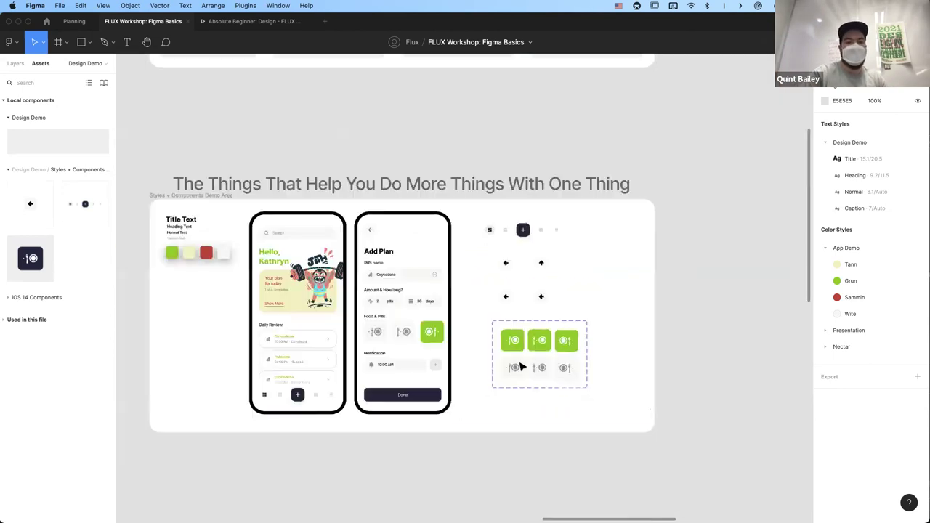
{"action": "scroll", "coordinate": [473, 170], "scroll_direction": "up", "scroll_amount": 3}
{"action": "scroll", "coordinate": [417, 156], "scroll_direction": "left", "scroll_amount": 2}
{"action": "left_click", "coordinate": [375, 153]}
{"action": "left_click", "coordinate": [374, 138]}
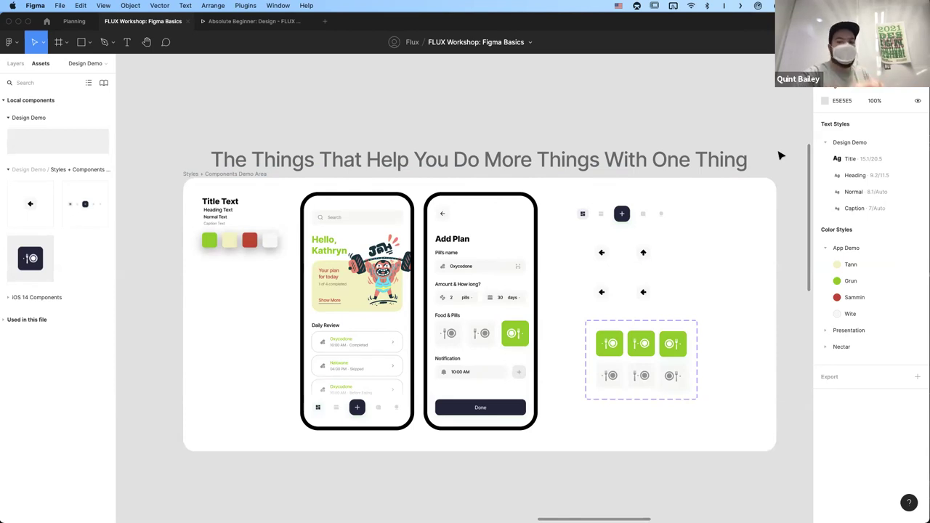
{"action": "left_click", "coordinate": [920, 282]}
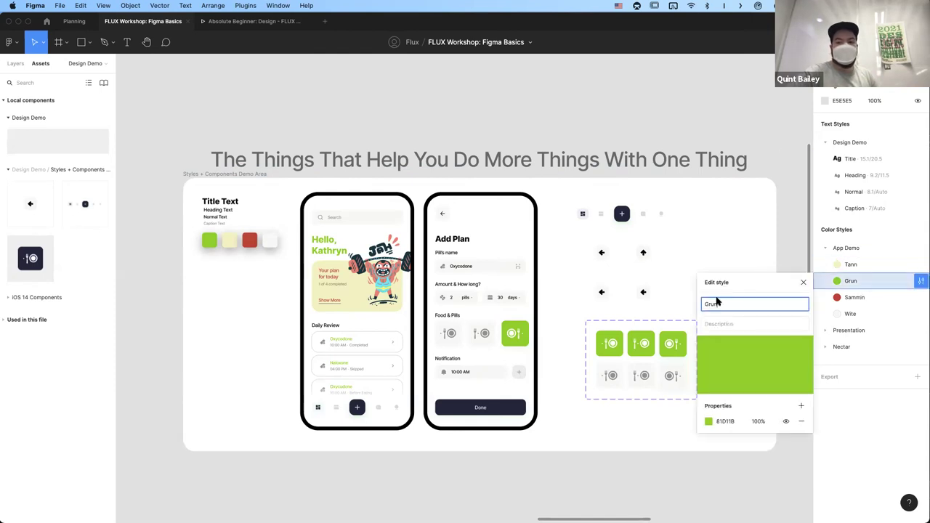
{"action": "left_click", "coordinate": [708, 422]}
- Drag the Grun style's hue to purple so every tile using it updates
{"action": "scroll", "coordinate": [494, 361], "scroll_direction": "right", "scroll_amount": 5}
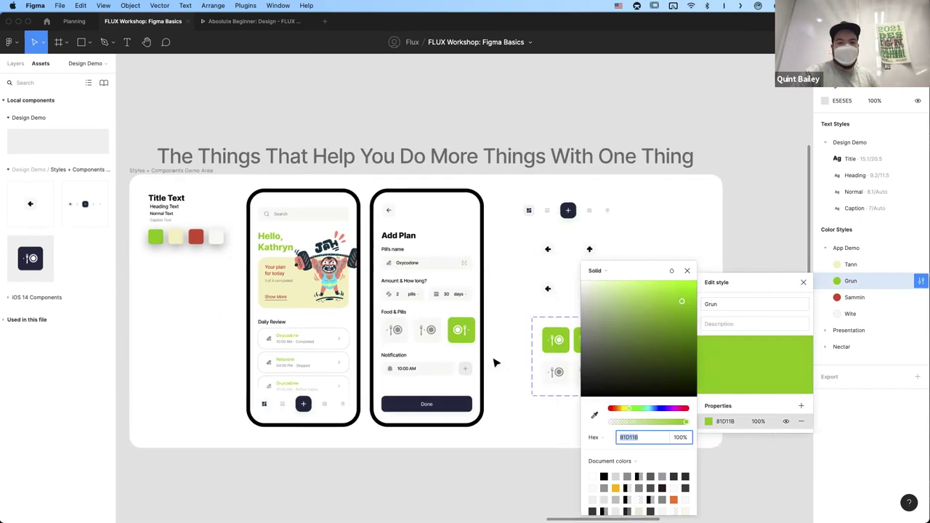
{"action": "scroll", "coordinate": [498, 361], "scroll_direction": "down", "scroll_amount": 2}
{"action": "left_click_drag", "start_coordinate": [621, 411], "coordinate": [669, 414]}
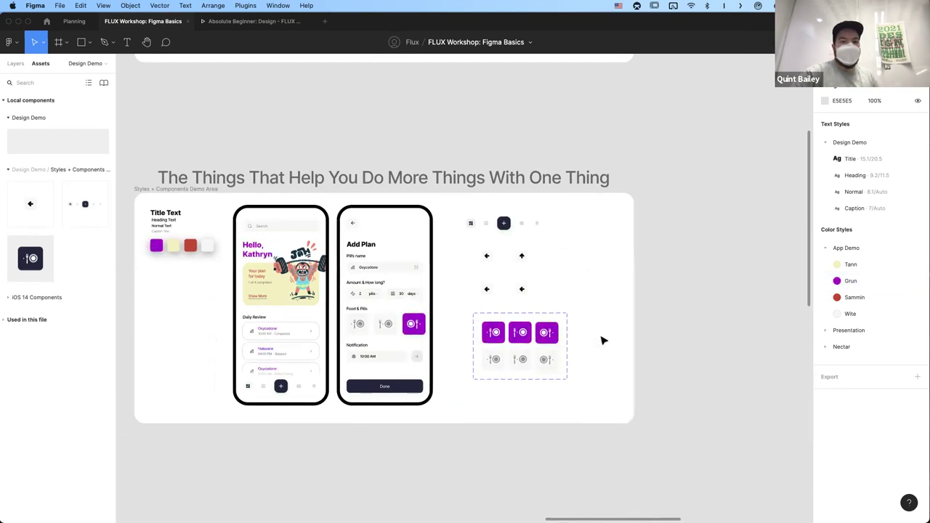
{"action": "scroll", "coordinate": [473, 307], "scroll_direction": "up", "scroll_amount": 5}
{"action": "scroll", "coordinate": [473, 308], "scroll_direction": "left", "scroll_amount": 1}
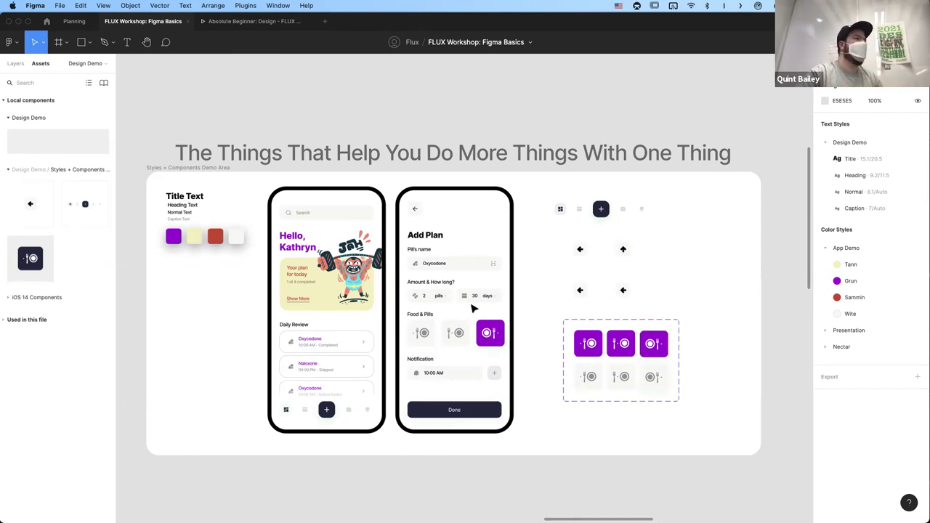
{"action": "scroll", "coordinate": [461, 370], "scroll_direction": "left", "scroll_amount": 2}
{"action": "scroll", "coordinate": [460, 370], "scroll_direction": "up", "scroll_amount": 1}
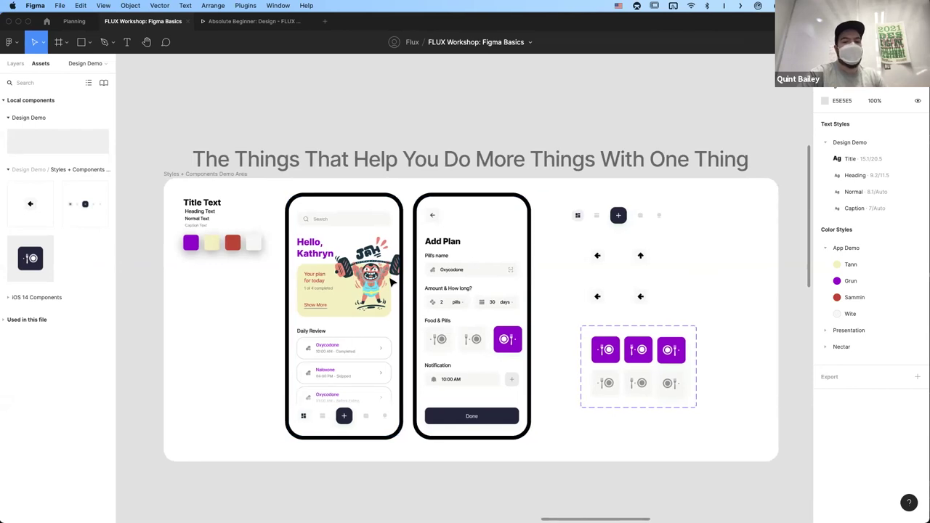
{"action": "scroll", "coordinate": [393, 282], "scroll_direction": "left", "scroll_amount": 2}
{"action": "left_click", "coordinate": [378, 320]}
{"action": "scroll", "coordinate": [259, 342], "scroll_direction": "up", "scroll_amount": 2}
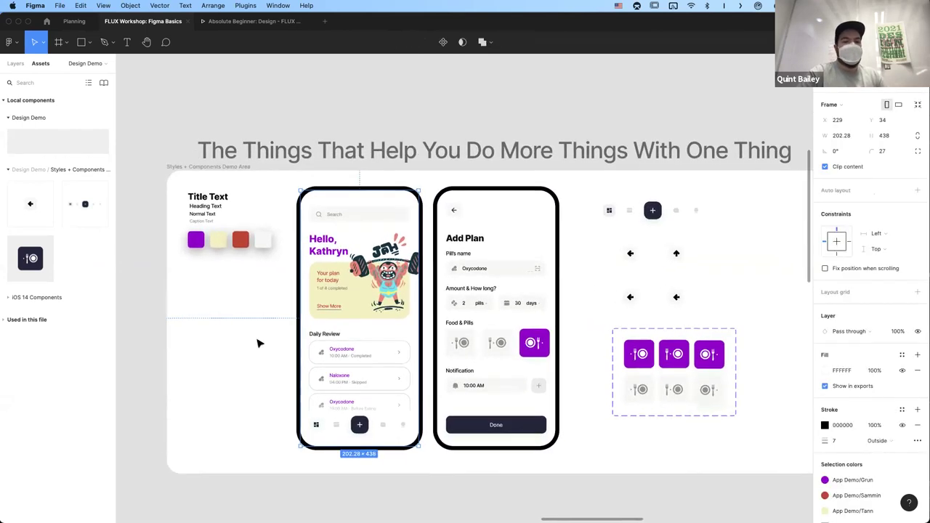
- Select the Add Plan screen's Done button and scroll toward the Auto Layout Area
{"action": "left_click", "coordinate": [277, 373]}
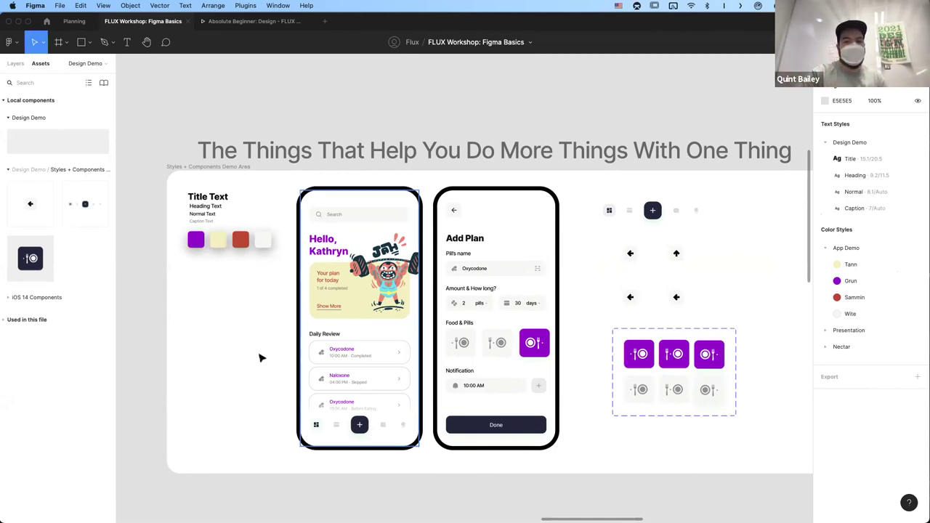
{"action": "scroll", "coordinate": [341, 387], "scroll_direction": "down", "scroll_amount": 2}
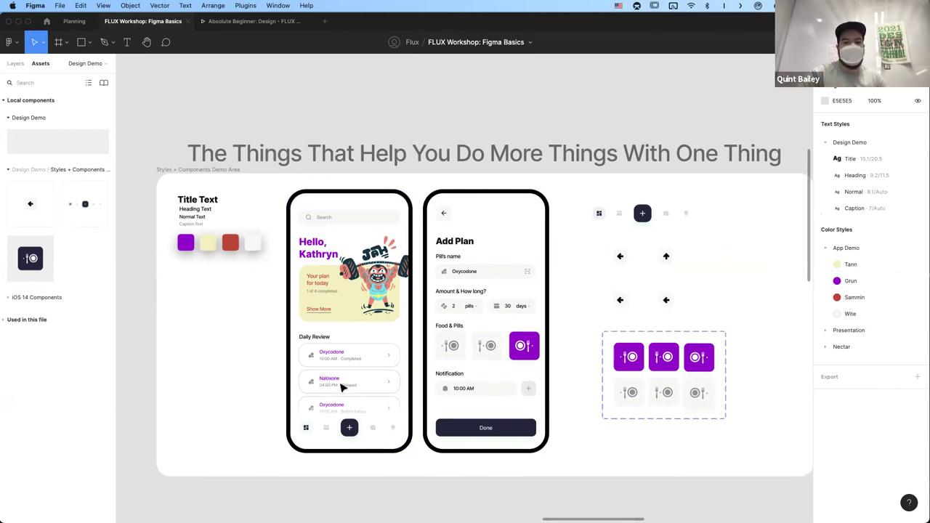
{"action": "scroll", "coordinate": [341, 387], "scroll_direction": "down", "scroll_amount": 2}
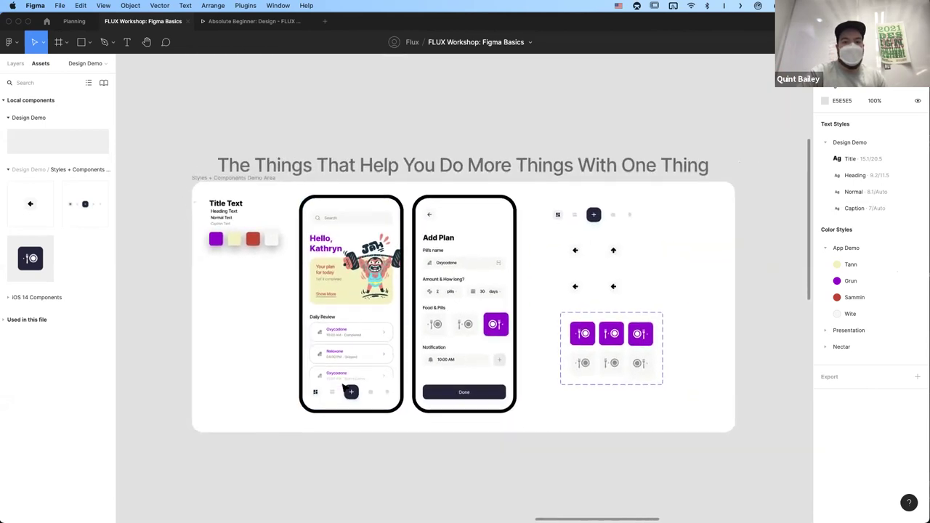
{"action": "scroll", "coordinate": [343, 388], "scroll_direction": "down", "scroll_amount": 5}
{"action": "scroll", "coordinate": [345, 387], "scroll_direction": "down", "scroll_amount": 5}
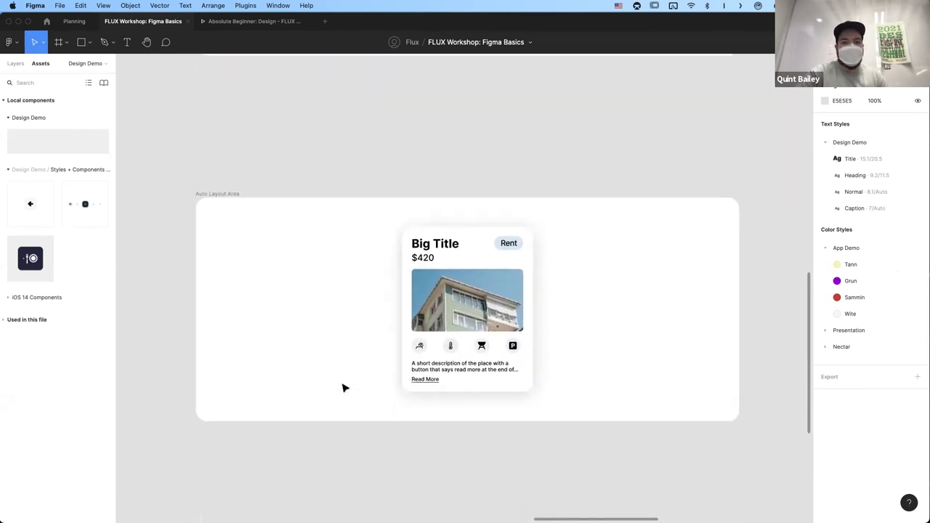
{"action": "scroll", "coordinate": [318, 294], "scroll_direction": "up", "scroll_amount": 1}
{"action": "scroll", "coordinate": [318, 295], "scroll_direction": "down", "scroll_amount": 1}
{"action": "scroll", "coordinate": [317, 295], "scroll_direction": "up", "scroll_amount": 10}
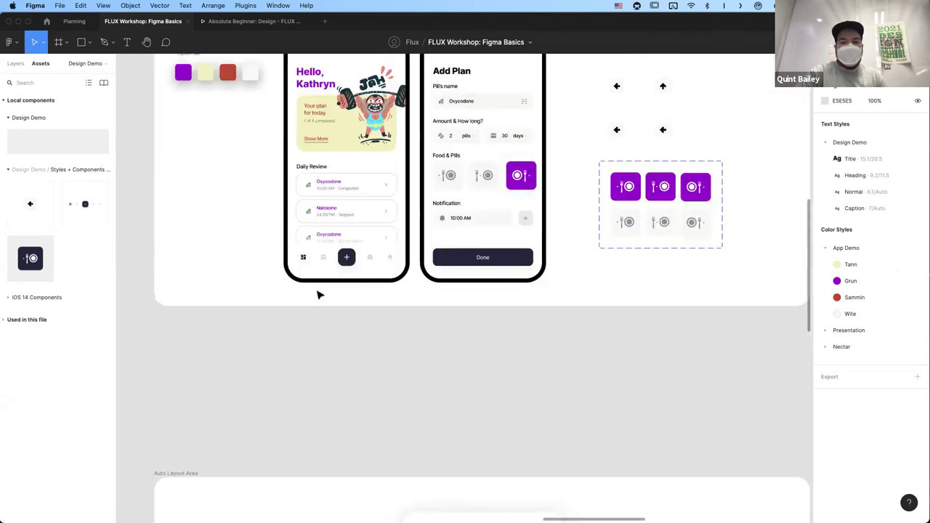
{"action": "double_click", "coordinate": [482, 329]}
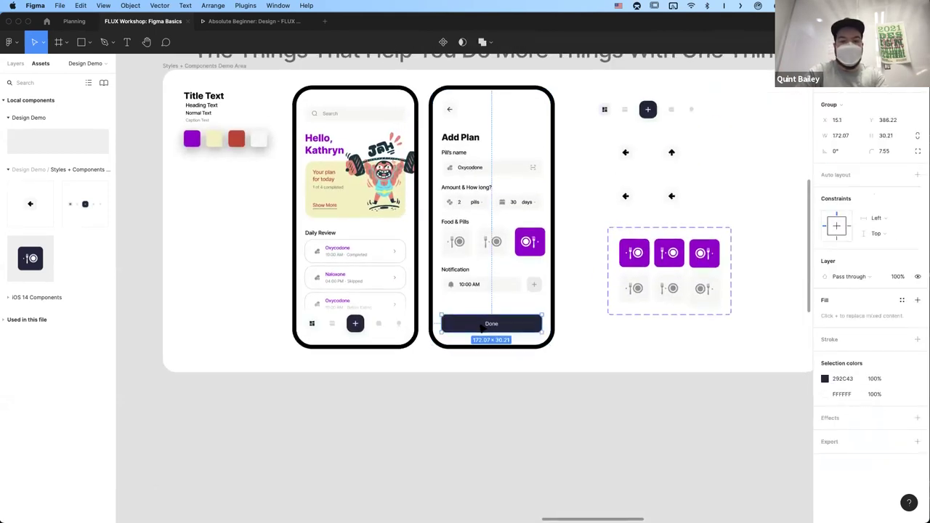
{"action": "scroll", "coordinate": [407, 414], "scroll_direction": "down", "scroll_amount": 5}
{"action": "scroll", "coordinate": [407, 415], "scroll_direction": "left", "scroll_amount": 2}
{"action": "scroll", "coordinate": [337, 359], "scroll_direction": "up", "scroll_amount": 3}
- Paste the Done button into the Auto Layout Area and remove its drop shadow
{"action": "left_click", "coordinate": [423, 311]}
{"action": "key", "text": "ctrl+v"}
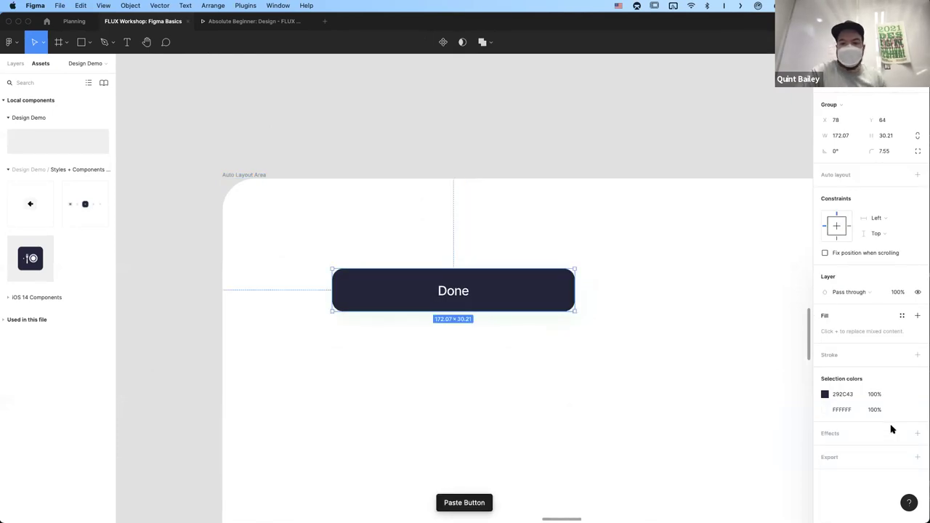
{"action": "left_click", "coordinate": [553, 289]}
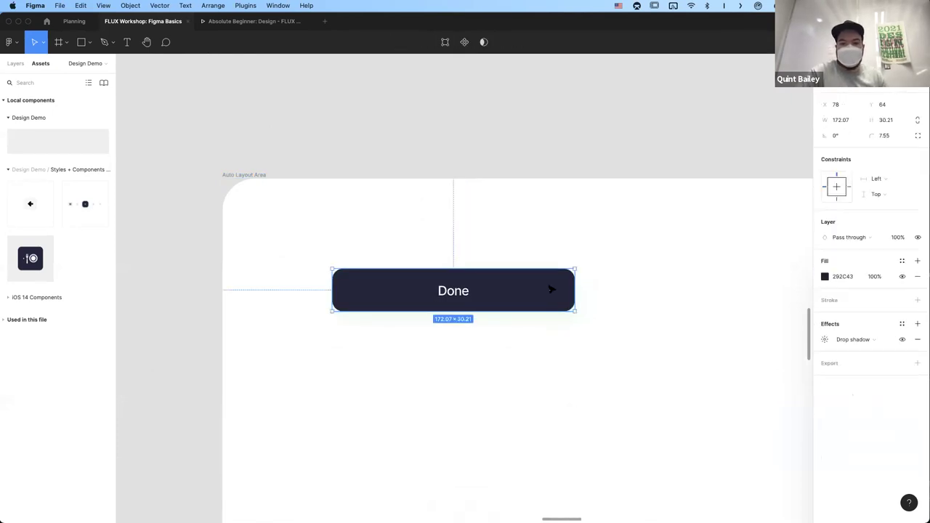
{"action": "left_click", "coordinate": [915, 340]}
{"action": "left_click", "coordinate": [622, 332]}
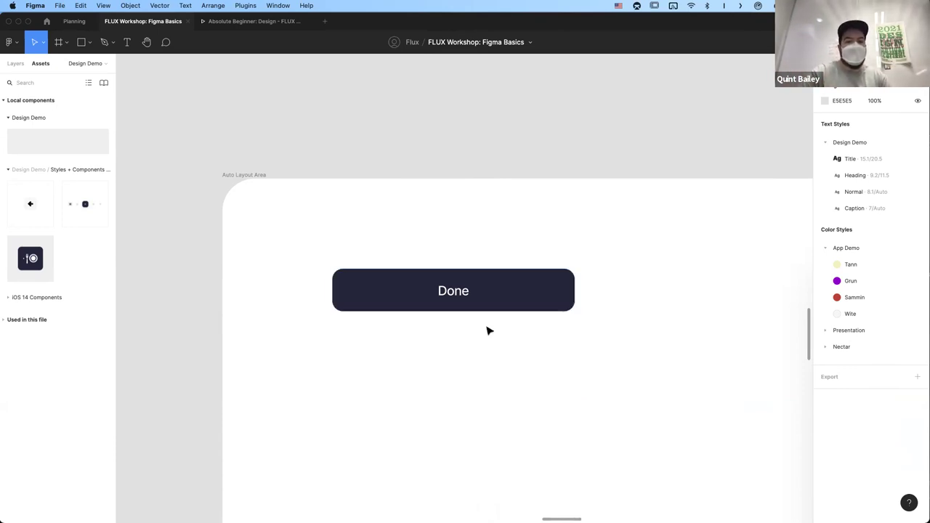
- Narrow the button's background shape evenly around the Done label
{"action": "double_click", "coordinate": [451, 290]}
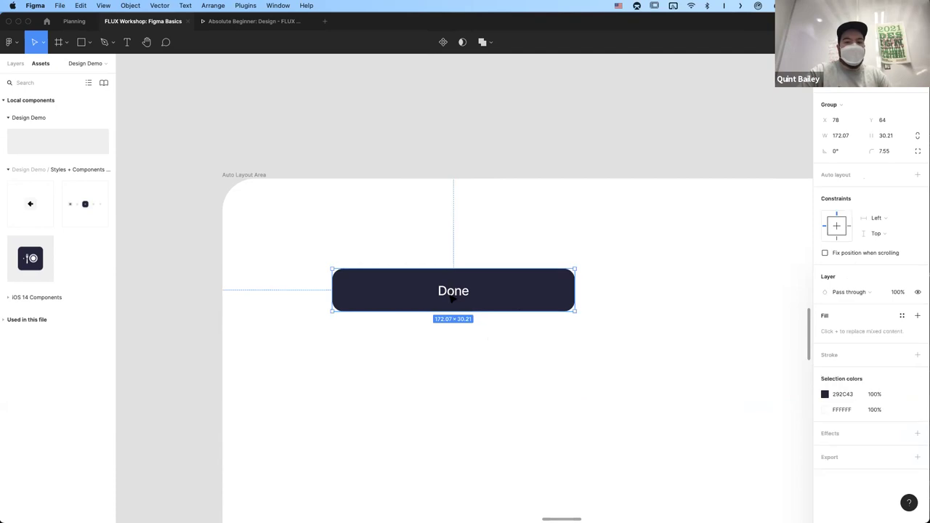
{"action": "left_click", "coordinate": [565, 294]}
{"action": "key", "text": "Return"}
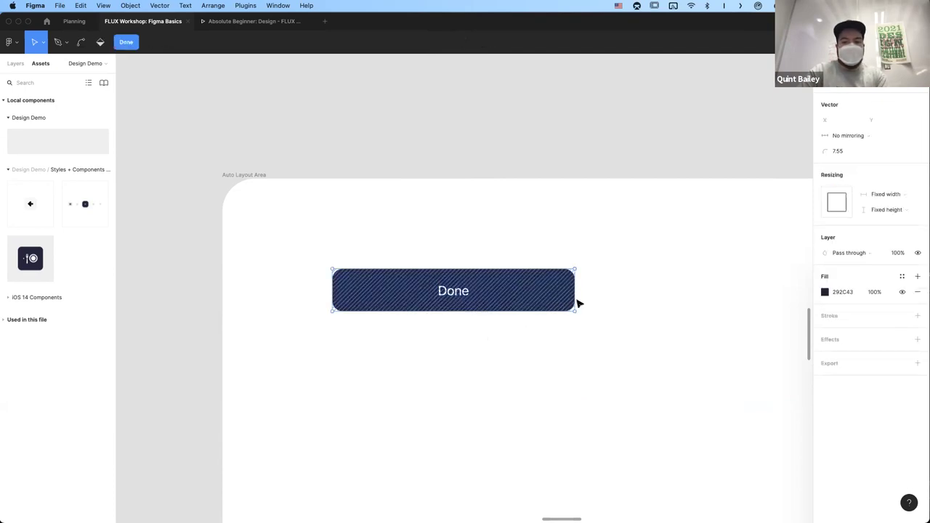
{"action": "key", "text": "Escape"}
{"action": "left_click_drag", "start_coordinate": [574, 293], "coordinate": [415, 291]}
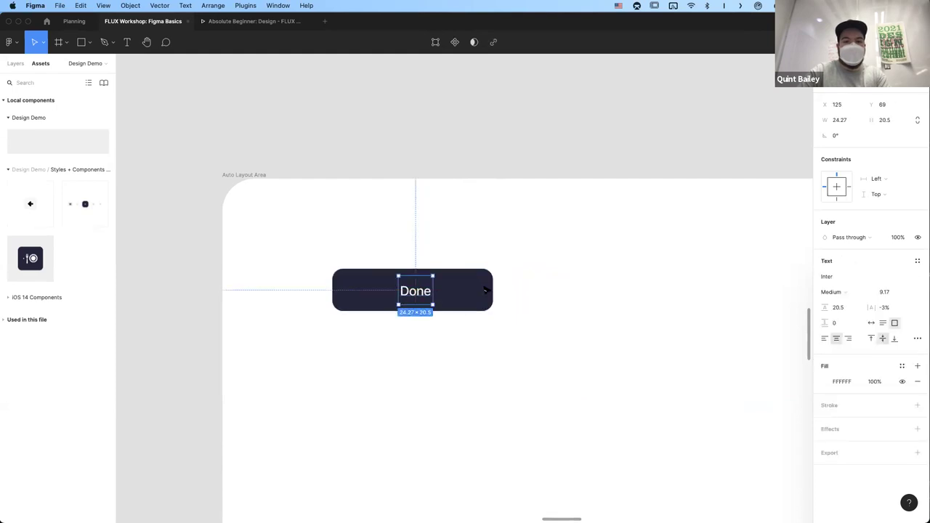
{"action": "left_click", "coordinate": [490, 290]}
{"action": "left_click_drag", "start_coordinate": [483, 292], "coordinate": [418, 298]}
{"action": "left_click", "coordinate": [500, 308]}
- Set the Done label to auto width and wrap label and shape in auto layout
{"action": "left_click", "coordinate": [417, 300]}
{"action": "left_click", "coordinate": [871, 322]}
{"action": "double_click", "coordinate": [410, 292]}
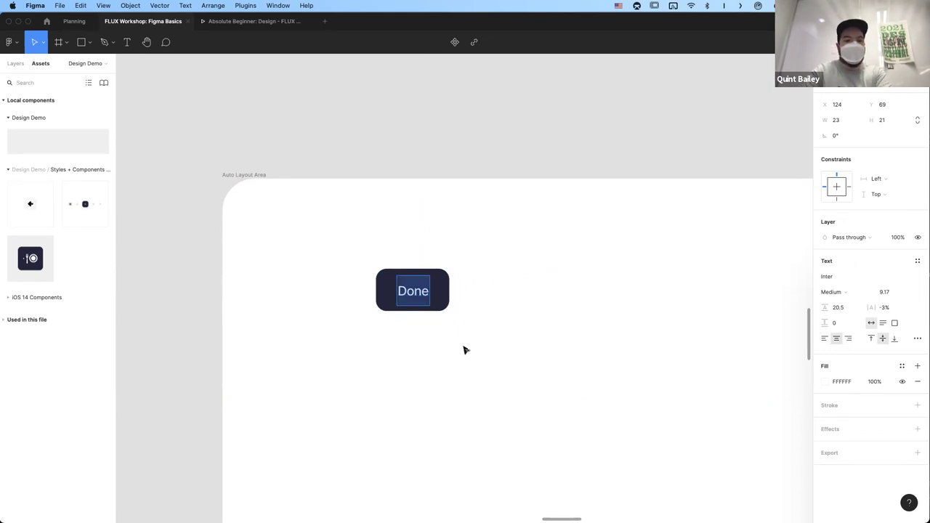
{"action": "type", "text": "C"}
{"action": "type", "text": "a"}
{"action": "type", "text": "ncel le"}
{"action": "type", "text": "tem"}
{"action": "left_click", "coordinate": [602, 368]}
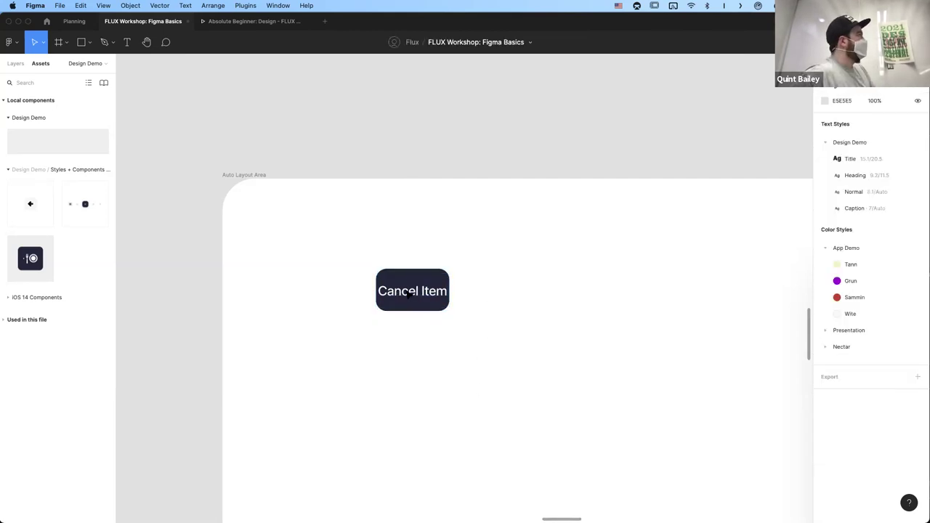
{"action": "key", "text": "super+z"}
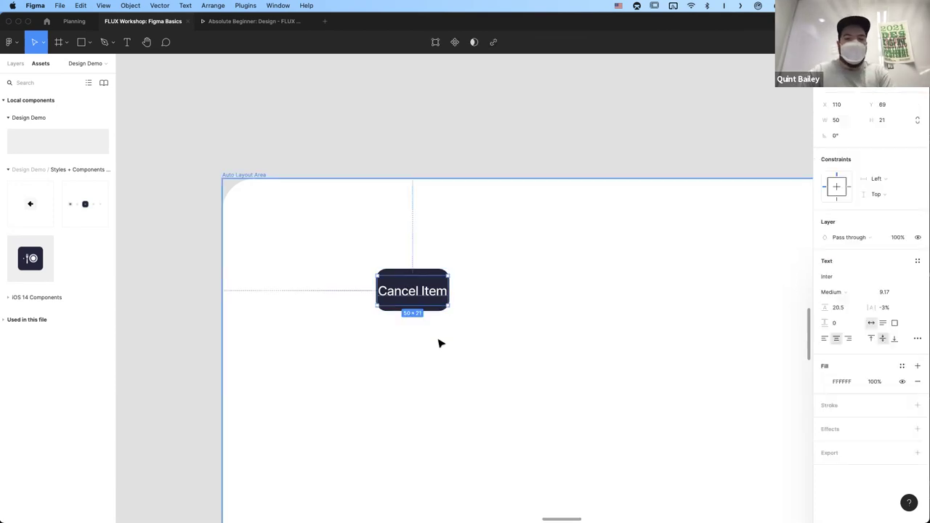
{"action": "key", "text": "super+z"}
{"action": "key", "text": "super+z"}
{"action": "key", "text": "super+z"}
{"action": "key", "text": "super+z"}
{"action": "key", "text": "super+z"}
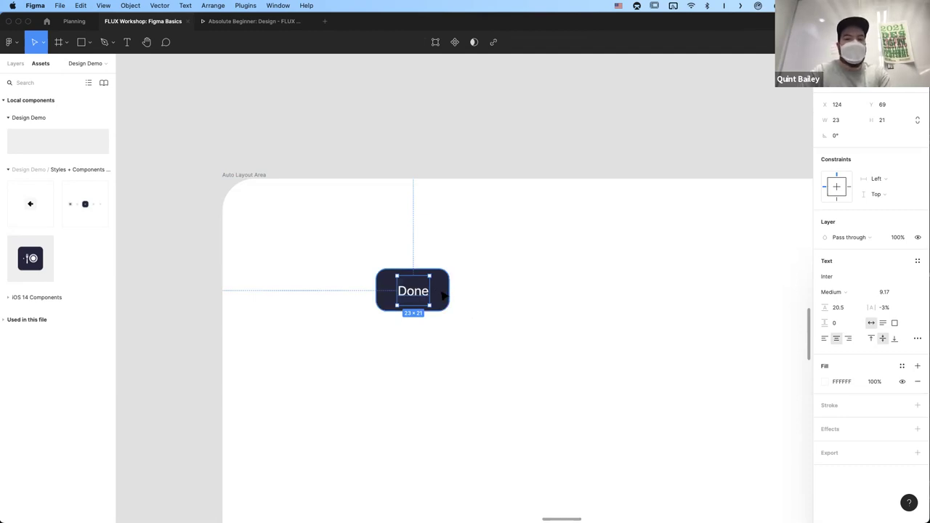
{"action": "left_click", "coordinate": [444, 295], "text": "shift"}
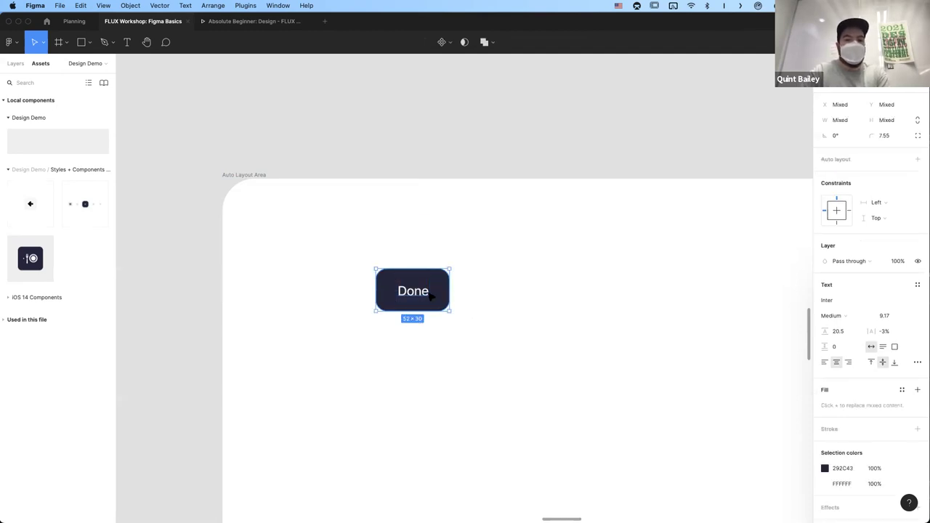
{"action": "key", "text": "shift+a"}
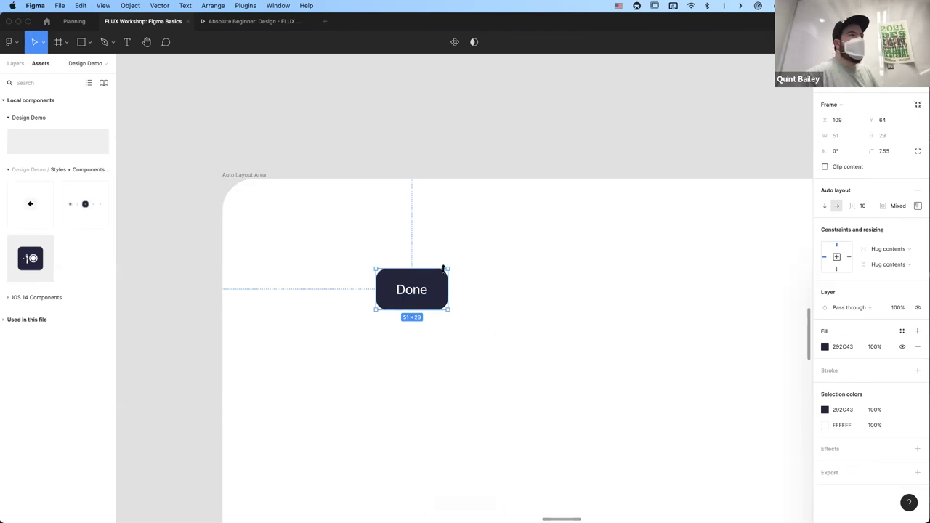
{"action": "double_click", "coordinate": [414, 294]}
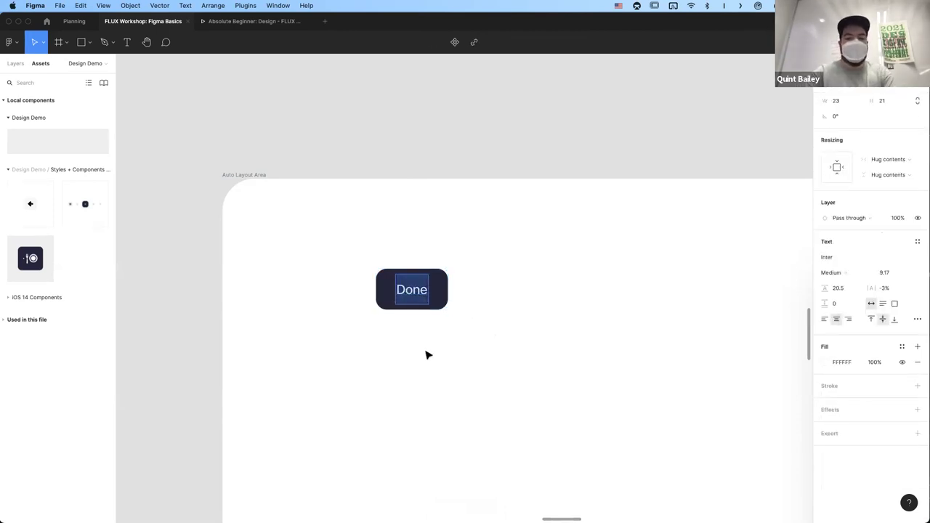
- Change the button's label to 'Cancel Items'
{"action": "type", "text": "Cancel"}
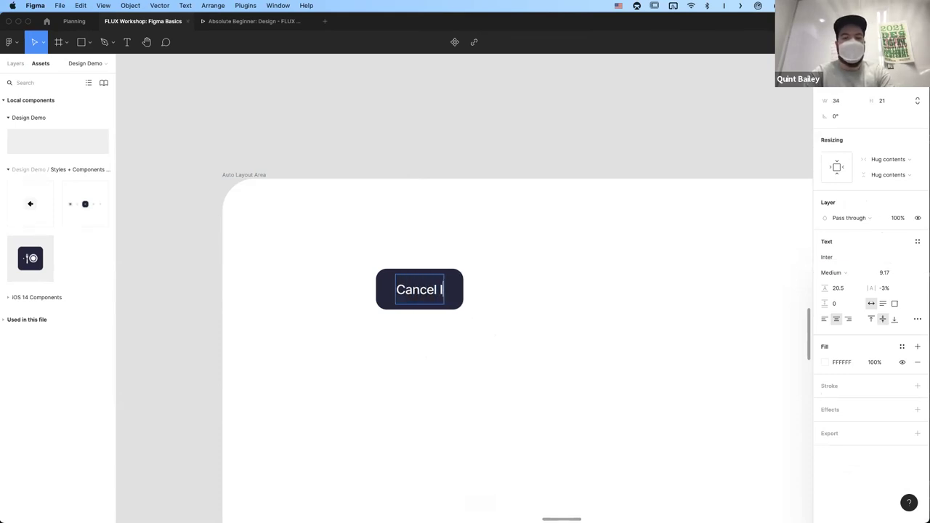
{"action": "type", "text": " Items"}
{"action": "key", "text": "Escape"}
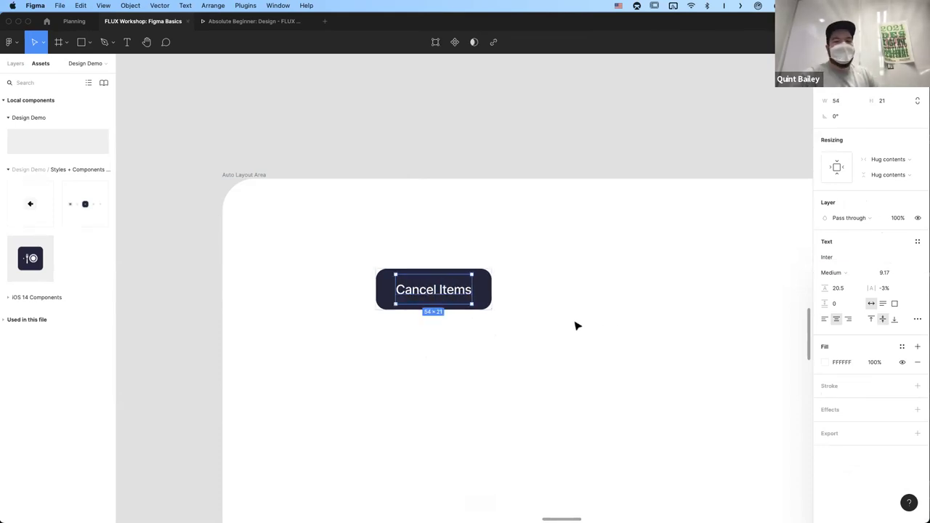
{"action": "left_click", "coordinate": [529, 324]}
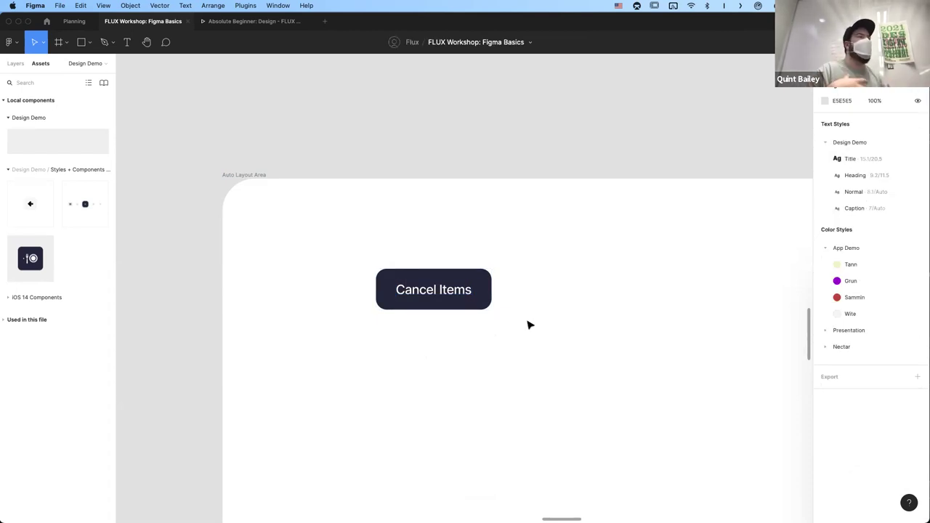
- Duplicate the button twice below and wrap all three in a vertical auto layout frame
{"action": "left_click", "coordinate": [451, 305]}
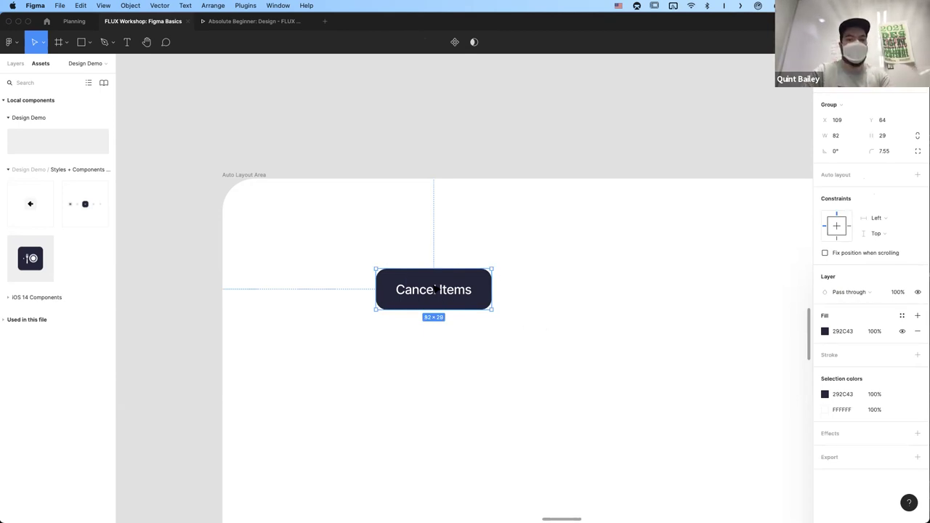
{"action": "left_click_drag", "start_coordinate": [438, 290], "coordinate": [434, 382]}
{"action": "left_click", "coordinate": [434, 342], "text": "shift"}
{"action": "left_click", "coordinate": [434, 290], "text": "shift"}
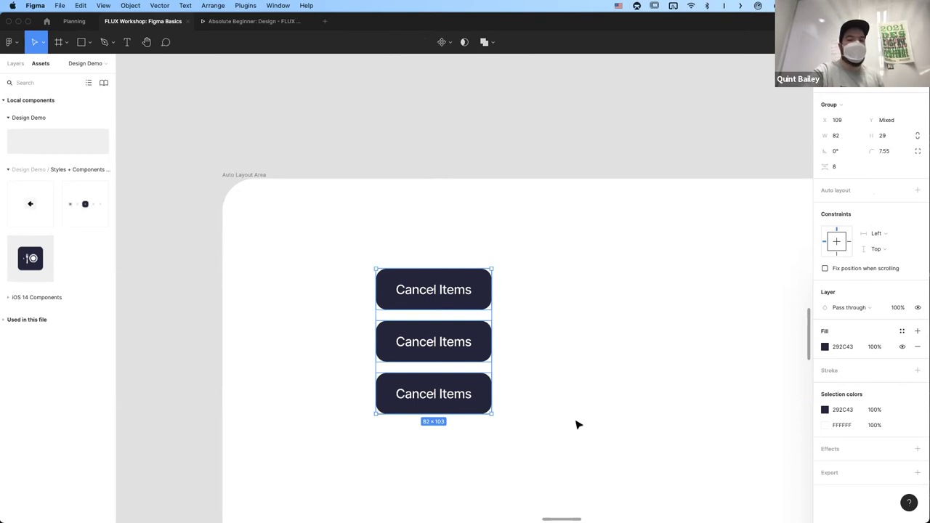
{"action": "key", "text": "shift+a"}
{"action": "left_click_drag", "start_coordinate": [488, 341], "coordinate": [407, 296]}
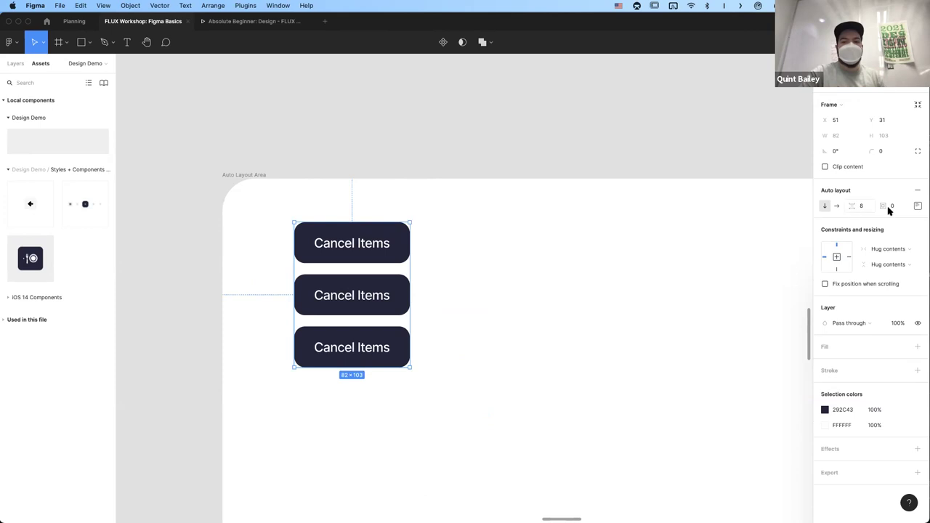
- Set the button stack's spacing to 13, leaving the direction vertical
{"action": "left_click_drag", "start_coordinate": [847, 208], "coordinate": [827, 240]}
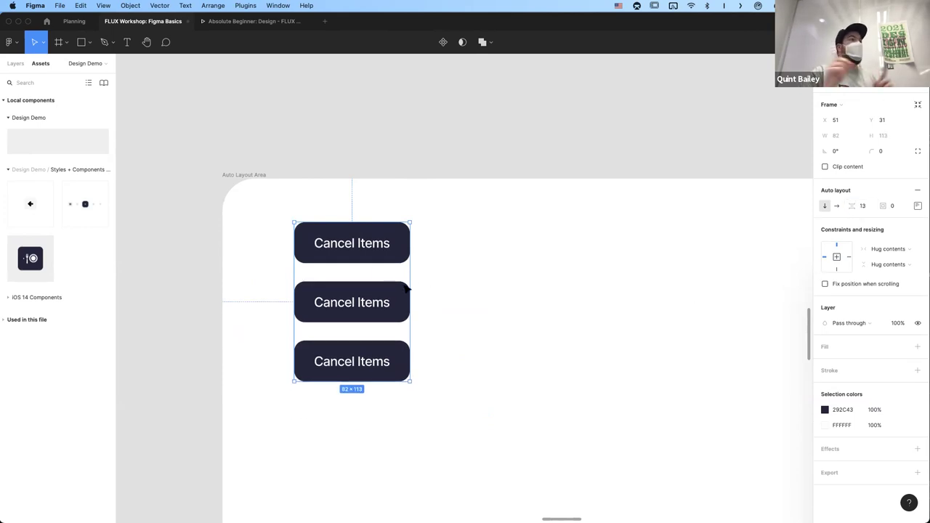
{"action": "left_click", "coordinate": [836, 207]}
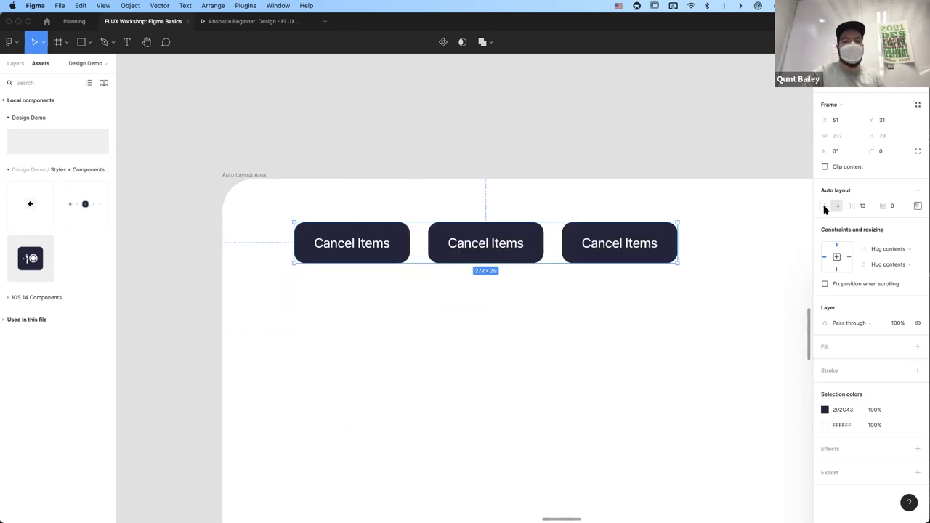
{"action": "left_click", "coordinate": [825, 207]}
{"action": "left_click", "coordinate": [836, 206]}
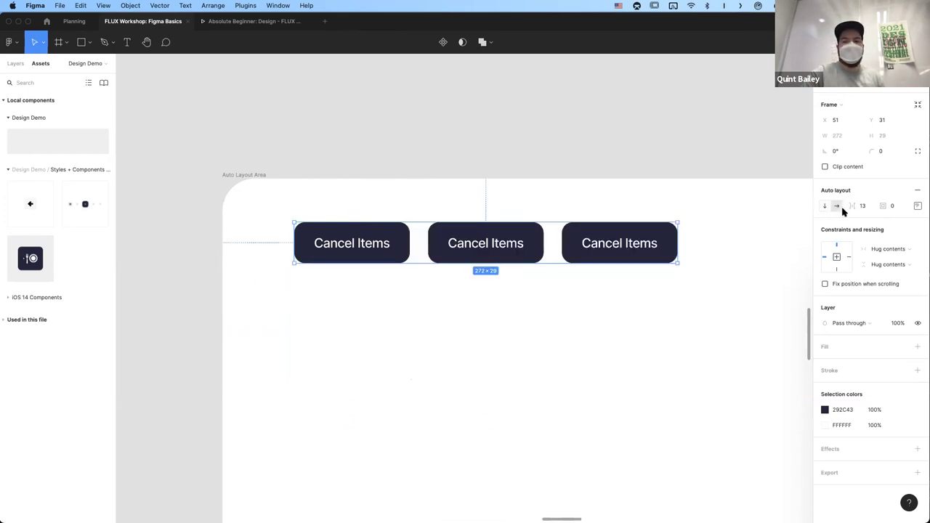
{"action": "left_click", "coordinate": [826, 207]}
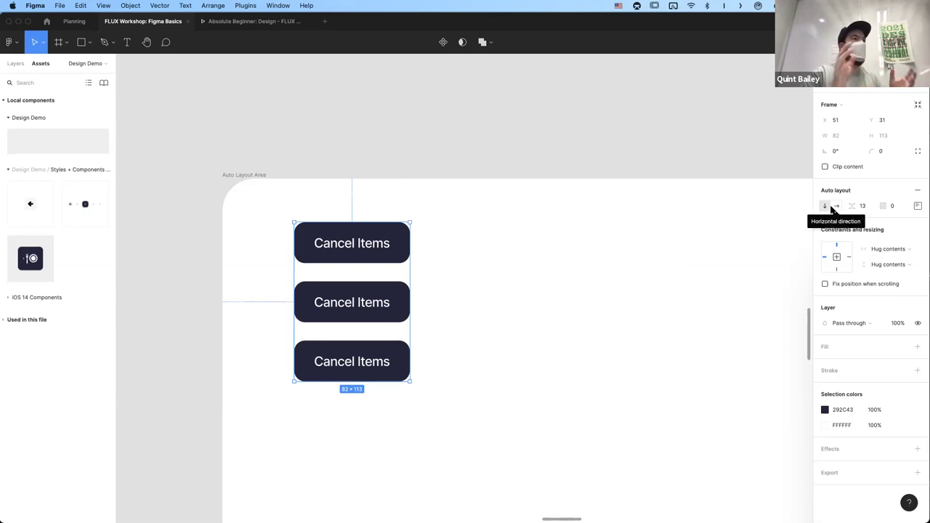
{"action": "left_click", "coordinate": [836, 206]}
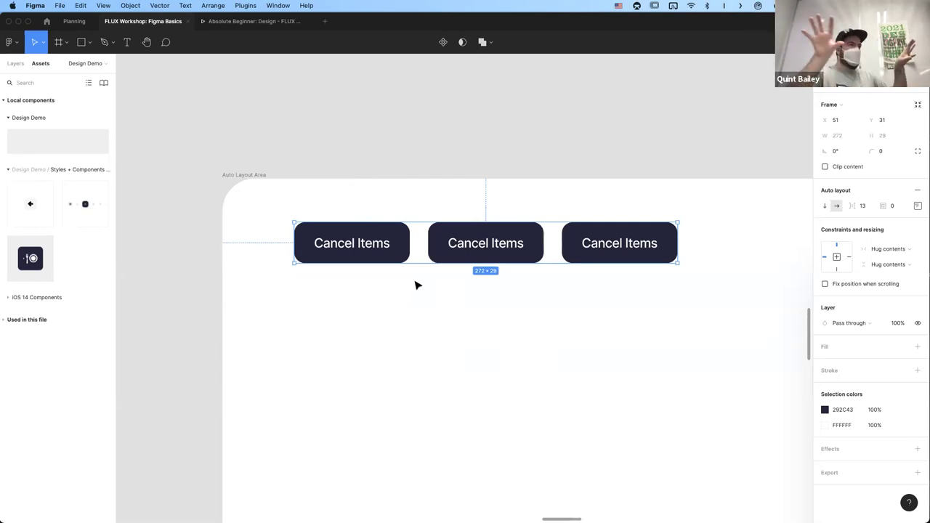
{"action": "left_click", "coordinate": [826, 207]}
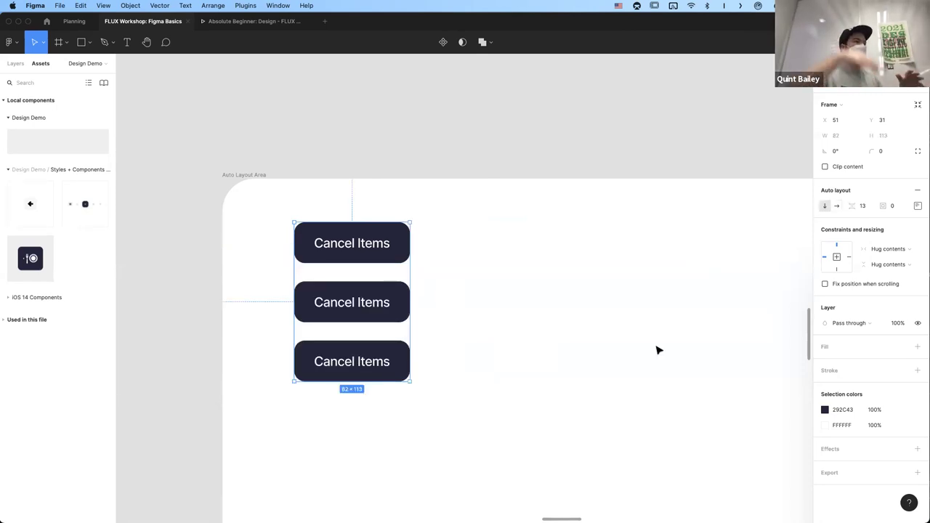
{"action": "left_click", "coordinate": [469, 294]}
{"action": "double_click", "coordinate": [372, 241]}
- Select all three Cancel Items buttons inside the stack
{"action": "left_click", "coordinate": [351, 302], "text": "shift"}
{"action": "left_click", "coordinate": [332, 361], "text": "shift"}
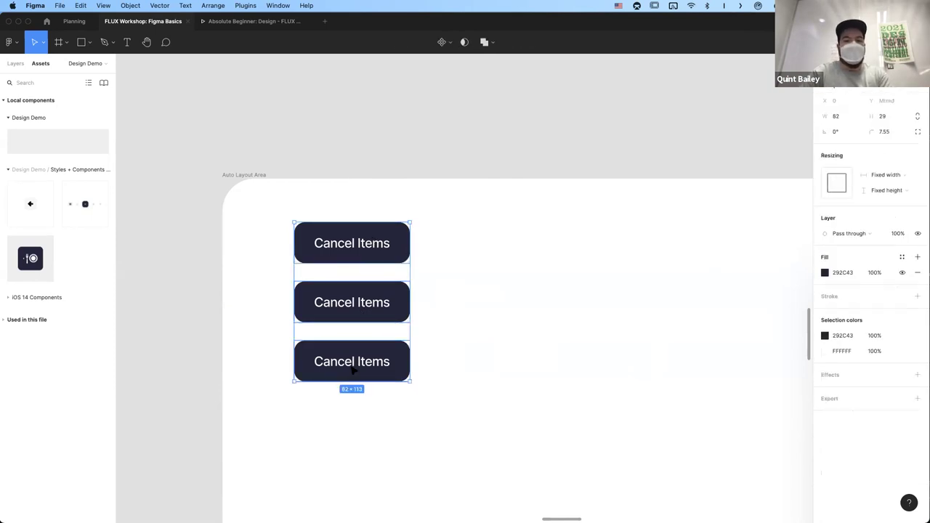
{"action": "left_click", "coordinate": [546, 293]}
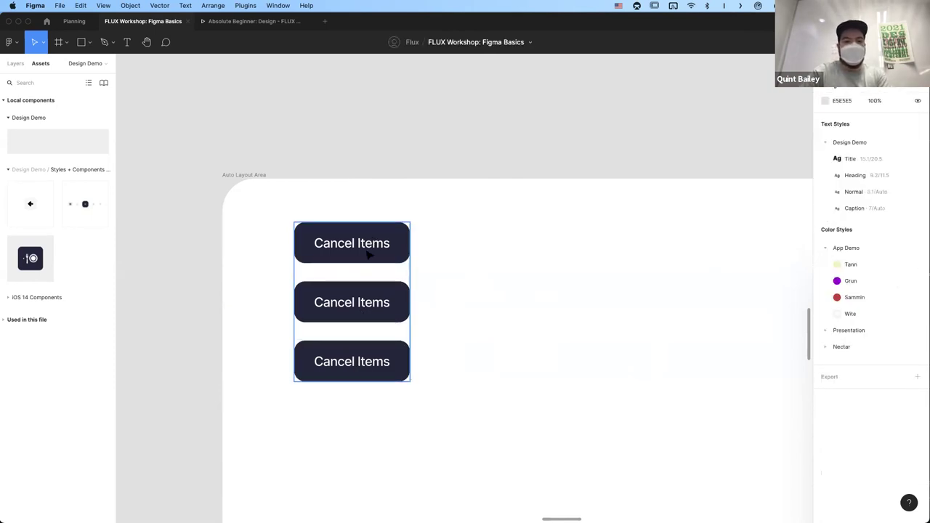
{"action": "double_click", "coordinate": [370, 250]}
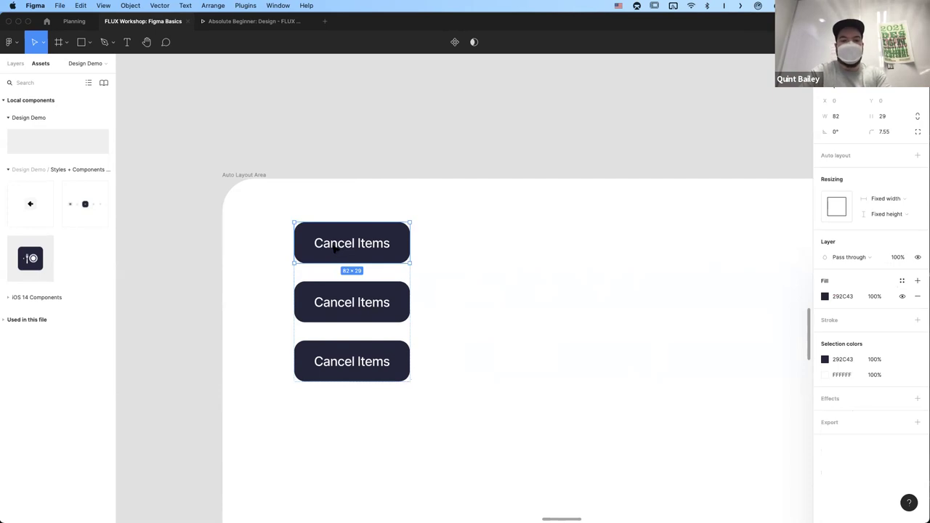
{"action": "left_click", "coordinate": [508, 283]}
{"action": "left_click", "coordinate": [370, 258]}
{"action": "double_click", "coordinate": [370, 258]}
{"action": "left_click", "coordinate": [390, 319]}
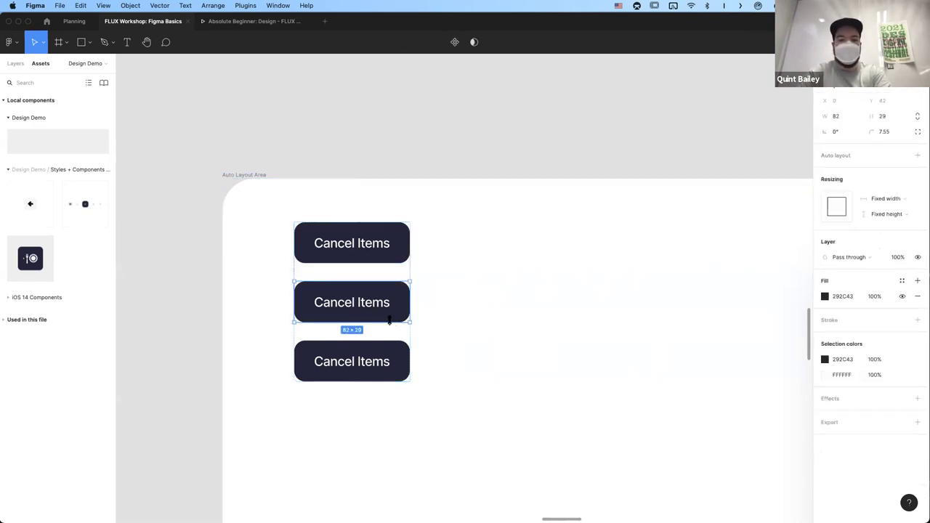
{"action": "left_click", "coordinate": [335, 297]}
{"action": "double_click", "coordinate": [332, 301]}
{"action": "left_click", "coordinate": [365, 357]}
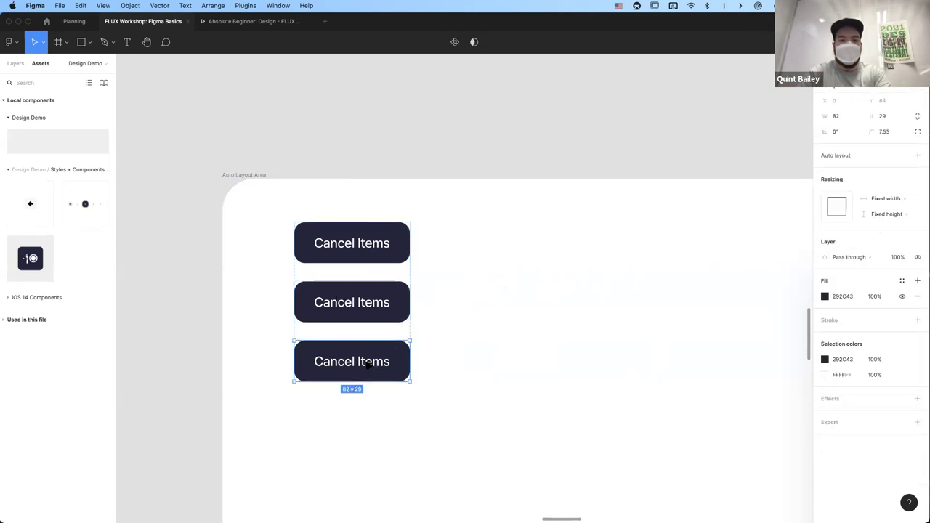
{"action": "left_click", "coordinate": [565, 346]}
{"action": "left_click", "coordinate": [365, 305]}
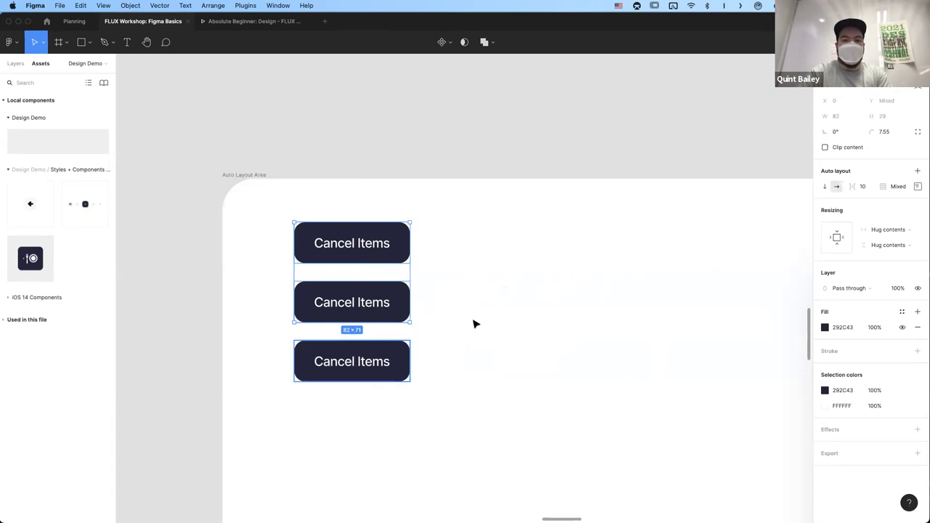
{"action": "key", "text": "super+a"}
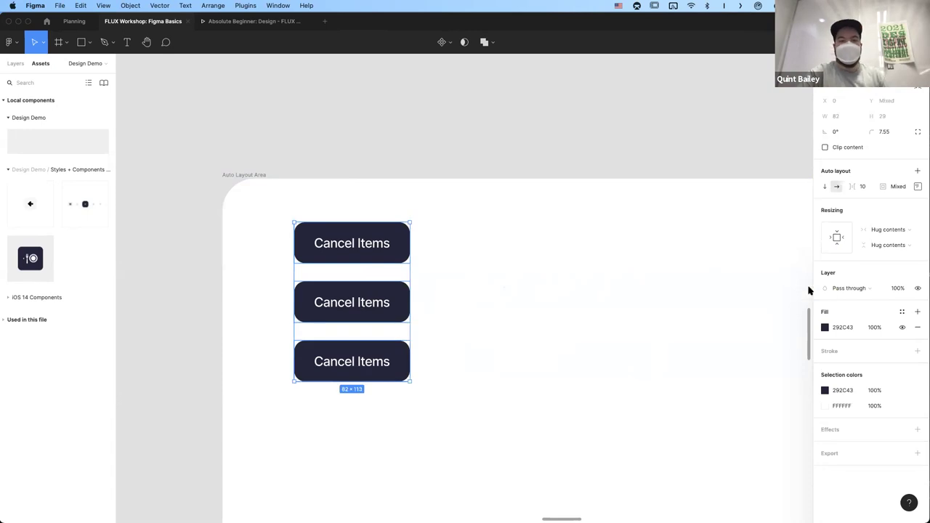
- Set the buttons' padding to 7.5, after trying 100 and 20
{"action": "left_click", "coordinate": [898, 187]}
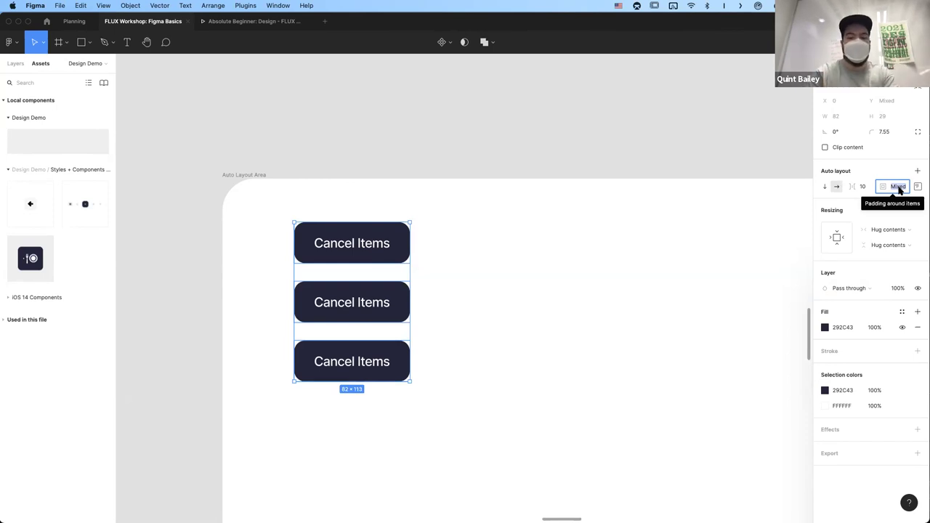
{"action": "type", "text": "100"}
{"action": "key", "text": "Return"}
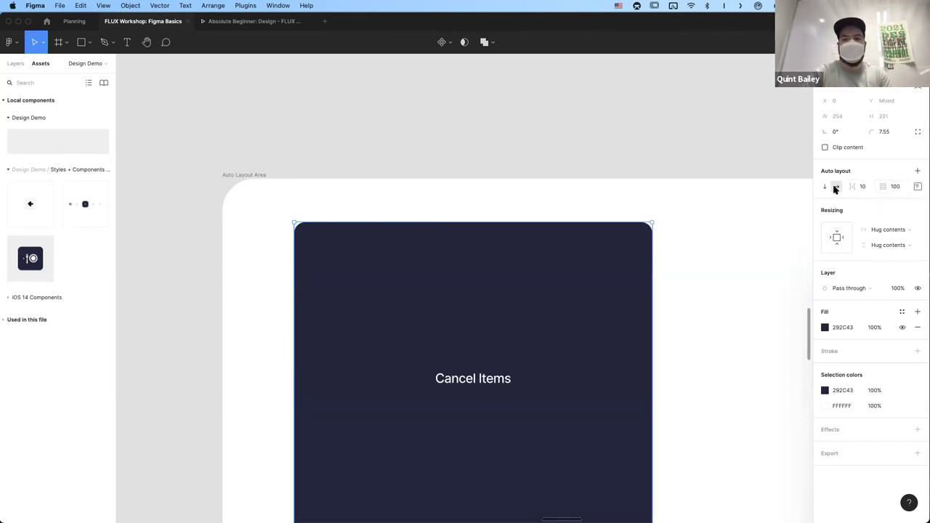
{"action": "left_click", "coordinate": [895, 190]}
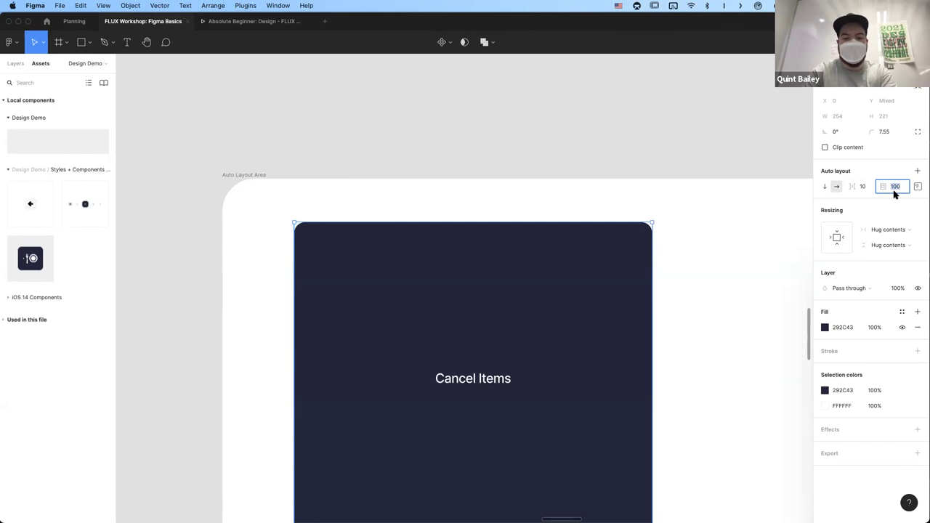
{"action": "type", "text": "20"}
{"action": "key", "text": "Return"}
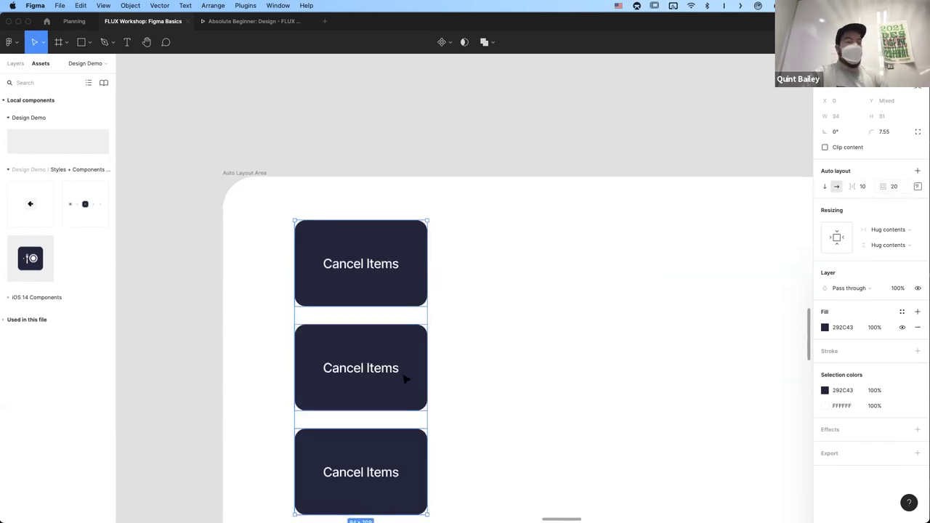
{"action": "scroll", "coordinate": [451, 312], "scroll_direction": "down", "scroll_amount": 2}
{"action": "mouse_move", "coordinate": [882, 191]}
{"action": "left_mouse_down"}
{"action": "mouse_move", "coordinate": [842, 195]}
{"action": "mouse_move", "coordinate": [870, 194]}
{"action": "left_mouse_up"}
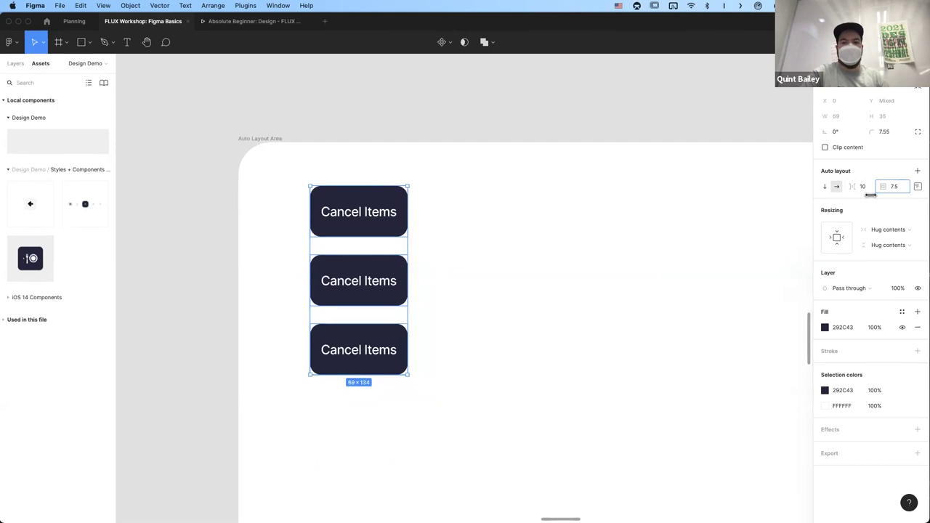
- Set individual top and bottom padding of the buttons to 3
{"action": "left_click", "coordinate": [918, 186]}
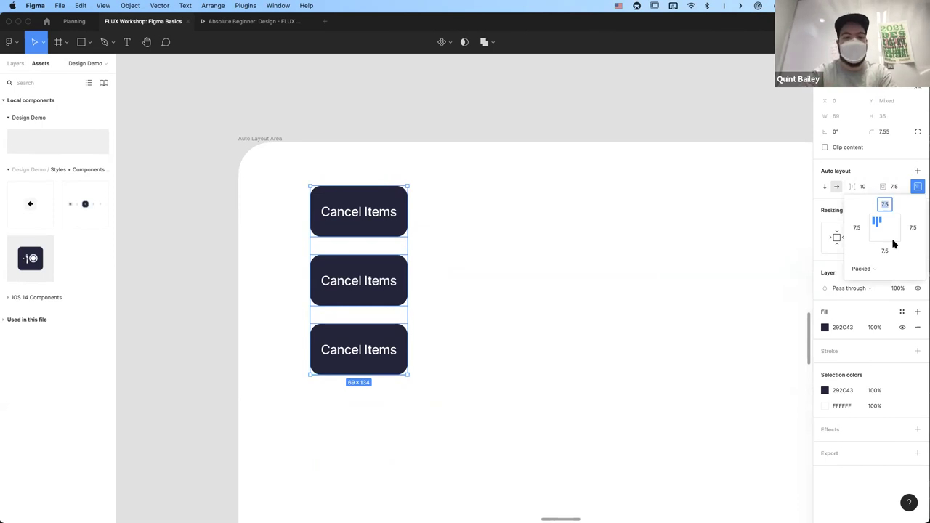
{"action": "type", "text": "3"}
{"action": "key", "text": "Tab"}
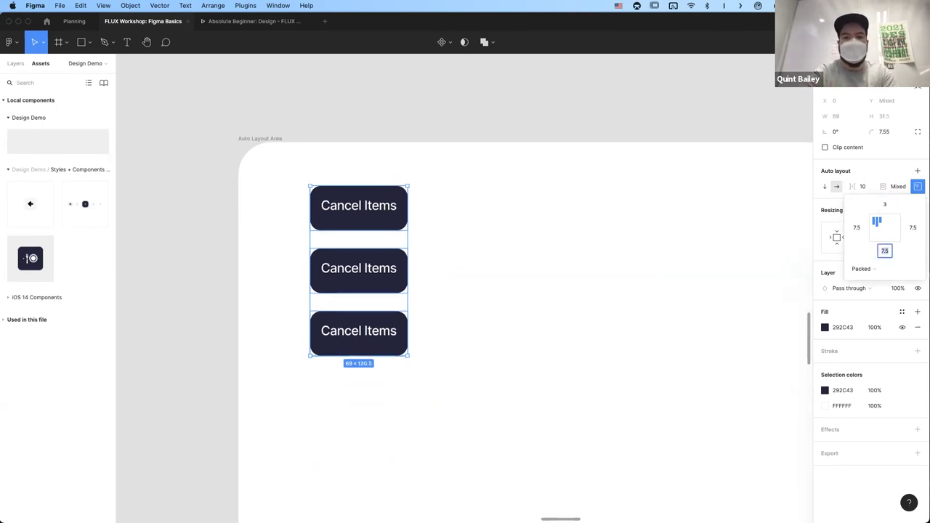
{"action": "type", "text": "3"}
{"action": "key", "text": "Return"}
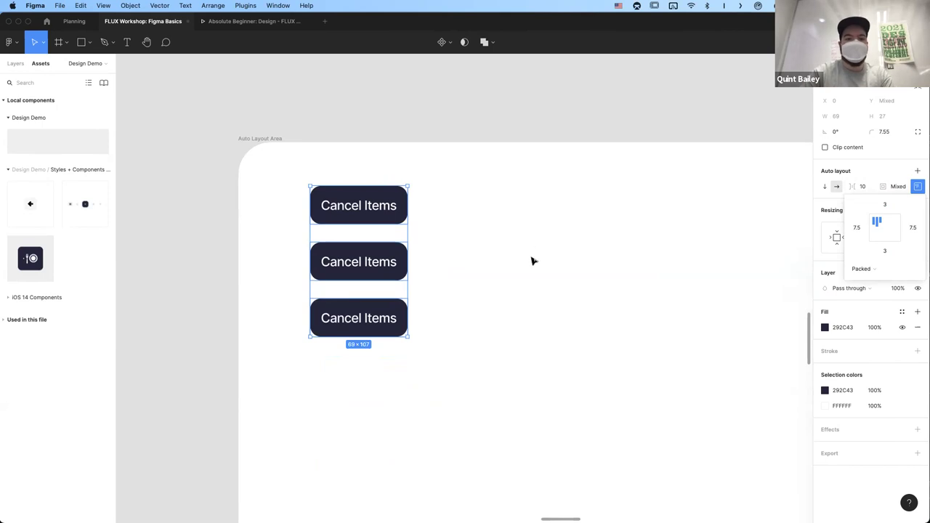
{"action": "left_click", "coordinate": [531, 261]}
{"action": "double_click", "coordinate": [348, 223]}
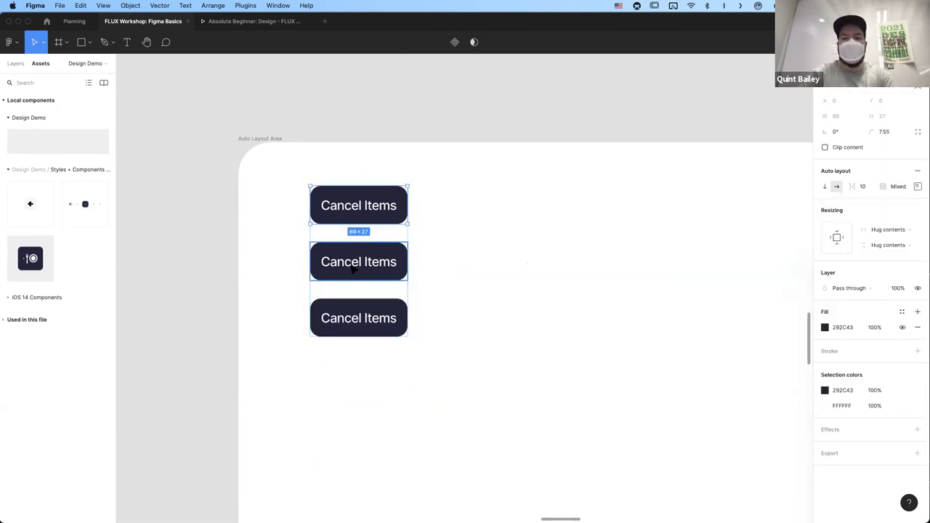
- Centre the content inside all three Cancel Items buttons
{"action": "left_click", "coordinate": [353, 269], "text": "shift"}
{"action": "left_click", "coordinate": [335, 316], "text": "shift"}
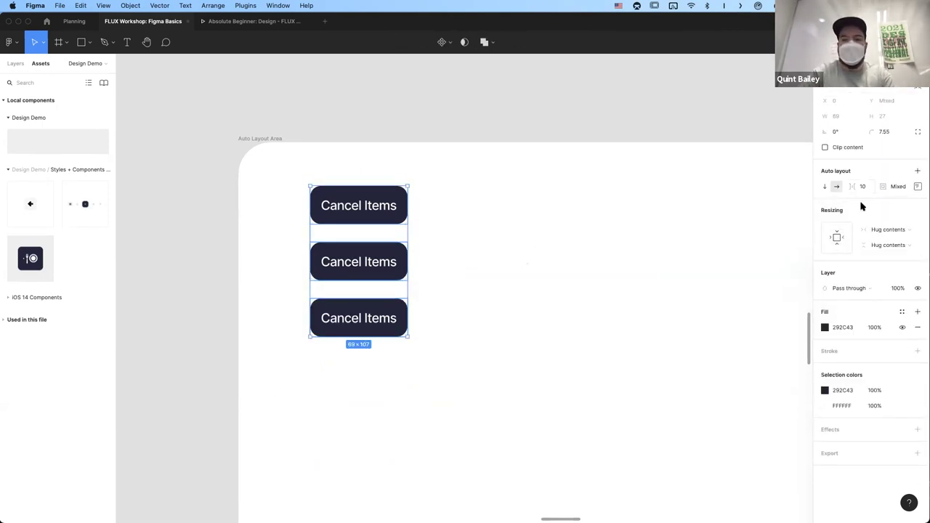
{"action": "left_click", "coordinate": [917, 186]}
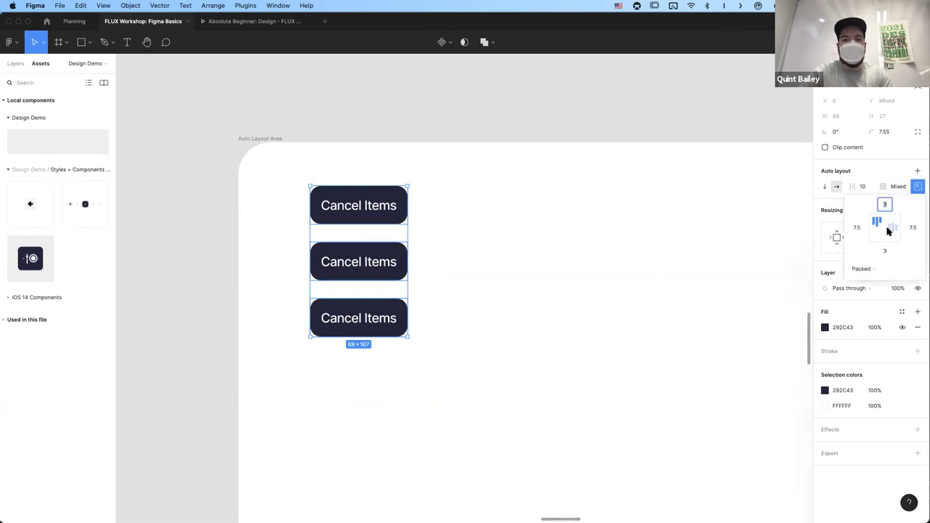
{"action": "left_click", "coordinate": [886, 229]}
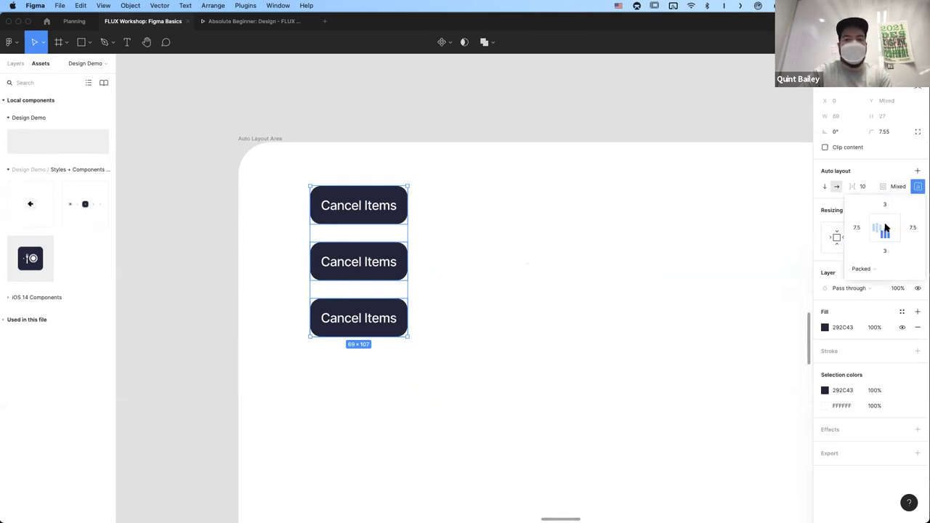
{"action": "left_click", "coordinate": [581, 217]}
{"action": "key", "text": "ctrl+z"}
{"action": "key", "text": "ctrl+z"}
- Widen the frame holding the three buttons to 154 px
{"action": "left_click", "coordinate": [445, 214]}
{"action": "left_click", "coordinate": [371, 284]}
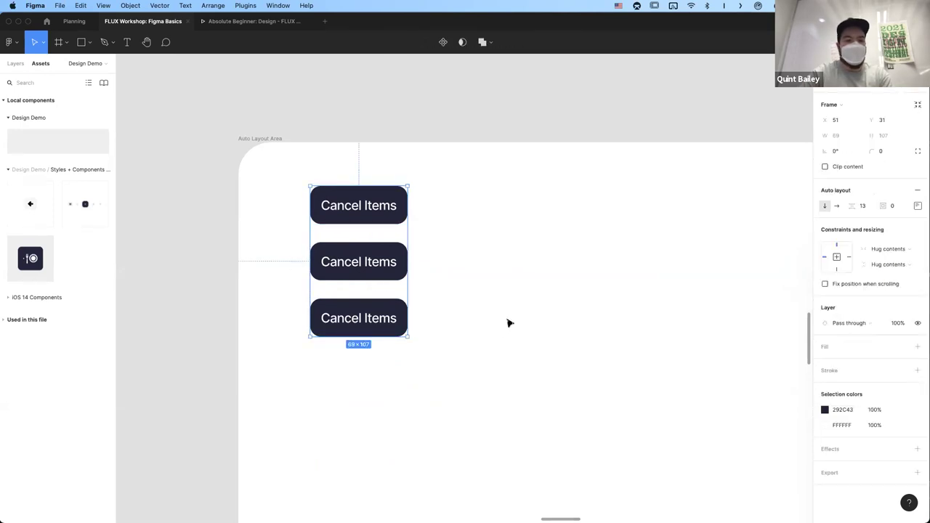
{"action": "left_click_drag", "start_coordinate": [409, 245], "coordinate": [528, 253]}
{"action": "left_click", "coordinate": [665, 295]}
{"action": "left_click", "coordinate": [356, 233]}
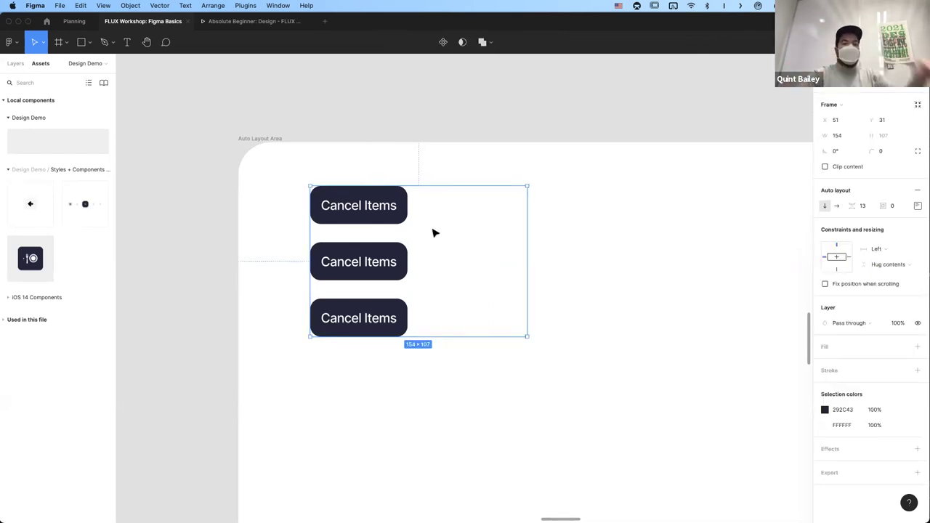
{"action": "left_click", "coordinate": [364, 212]}
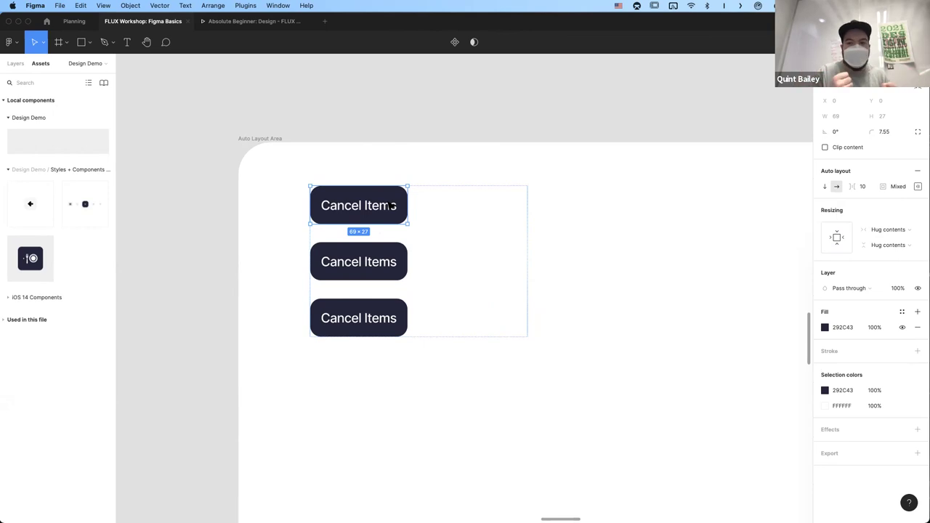
- Set the top button to Fill container and widen the frame to 188 px
{"action": "left_click", "coordinate": [876, 230]}
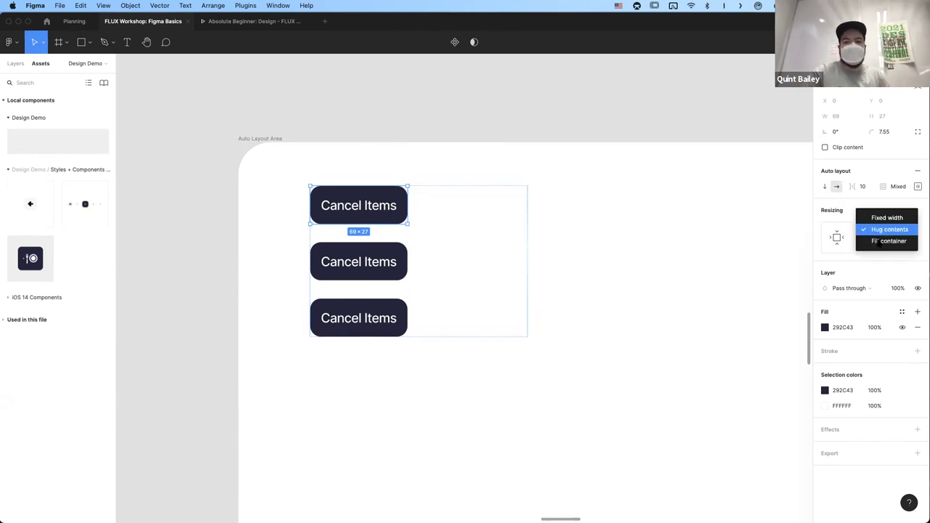
{"action": "left_click", "coordinate": [881, 242]}
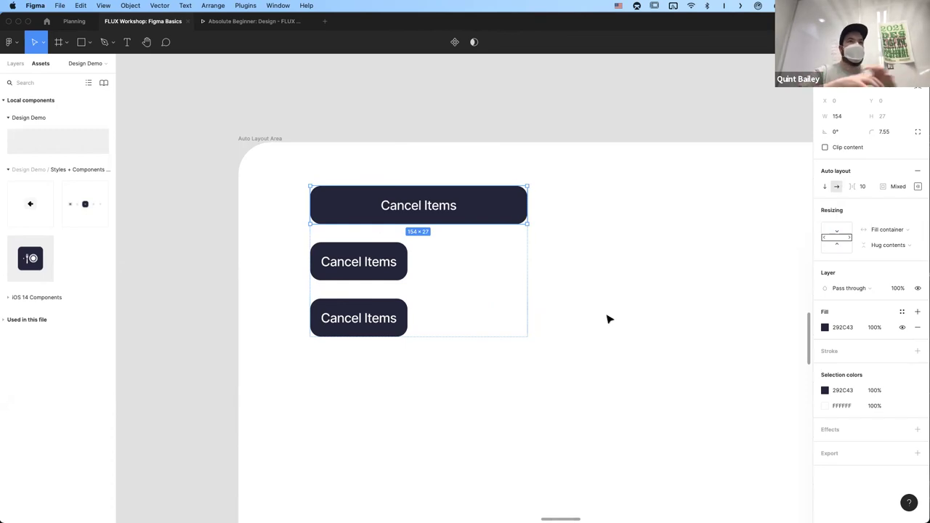
{"action": "key", "text": "Escape"}
{"action": "left_click", "coordinate": [519, 259]}
{"action": "left_click_drag", "start_coordinate": [451, 281], "coordinate": [575, 287]}
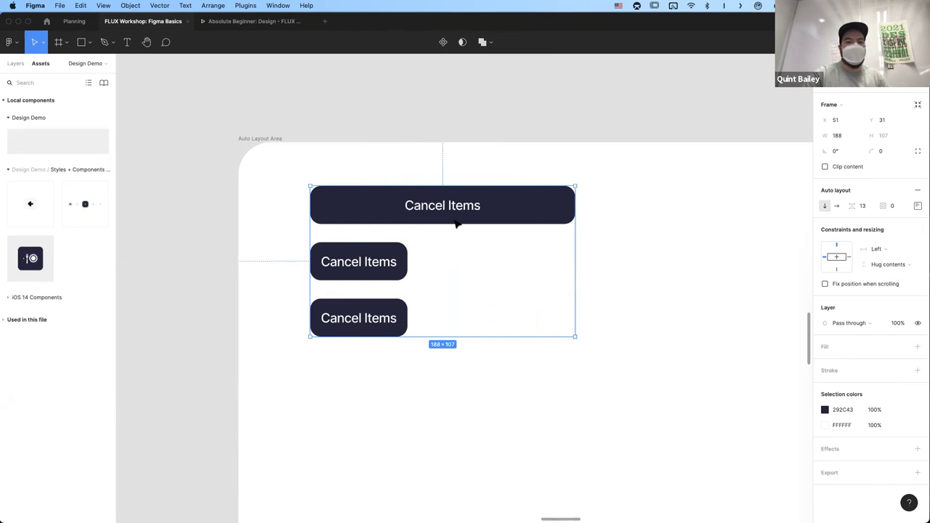
- Align the top button's label to the left-middle
{"action": "left_click", "coordinate": [456, 222]}
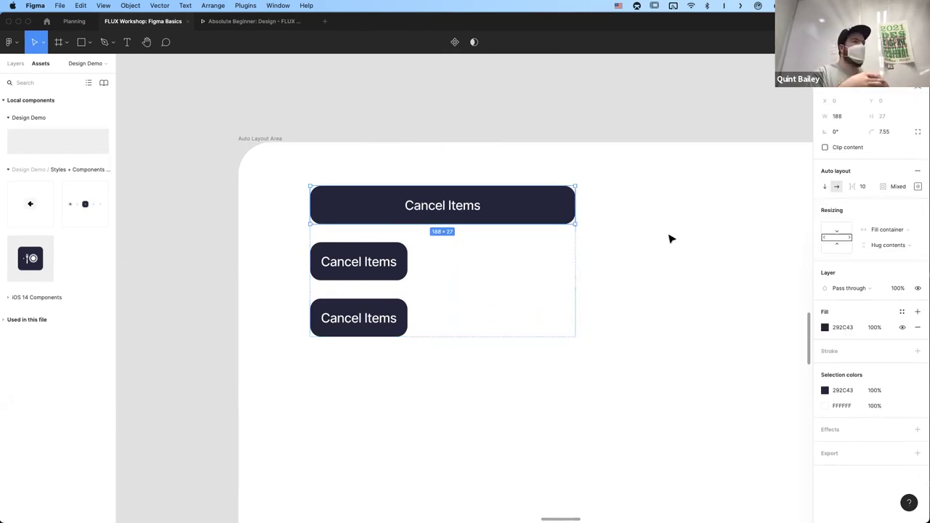
{"action": "left_click", "coordinate": [917, 185]}
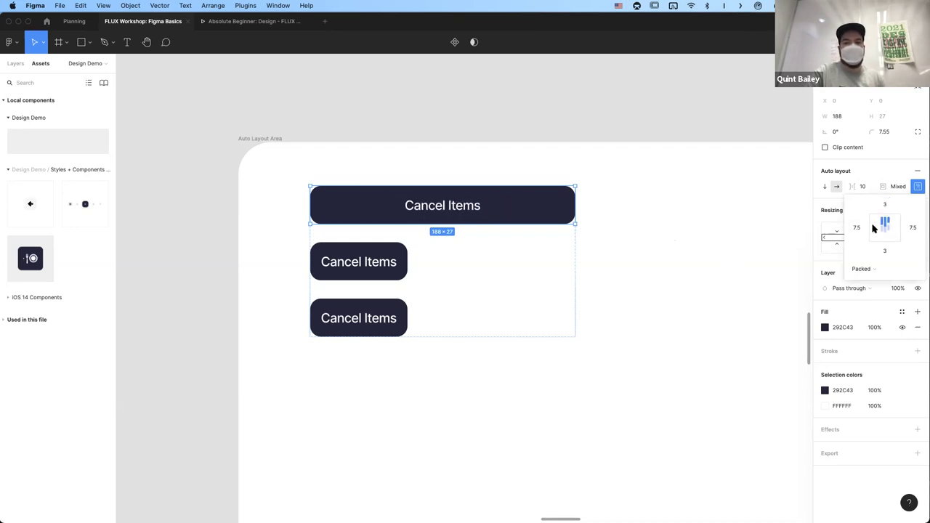
{"action": "left_click", "coordinate": [875, 227]}
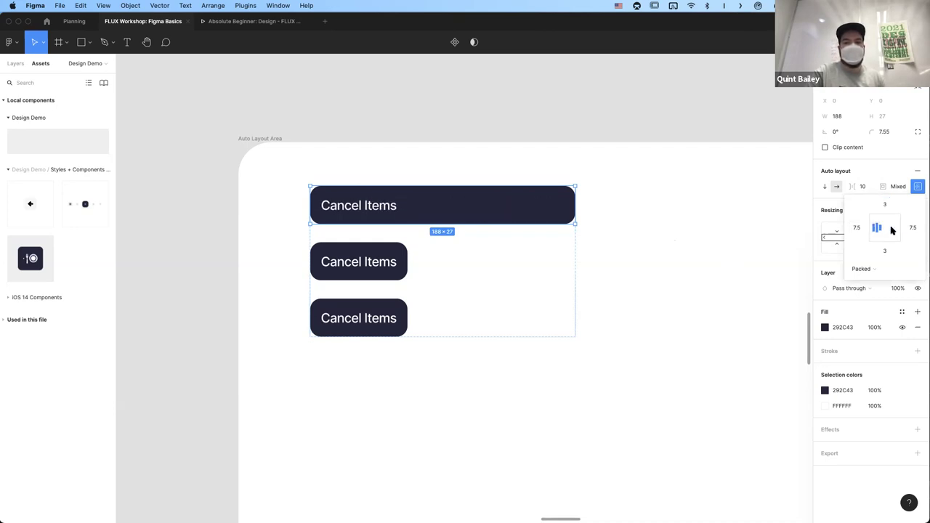
{"action": "left_click", "coordinate": [681, 287]}
- Pan to the Big Title $420 rental card, then clear the selection so nothing stays selected
{"action": "scroll", "coordinate": [674, 356], "scroll_direction": "right", "scroll_amount": 5}
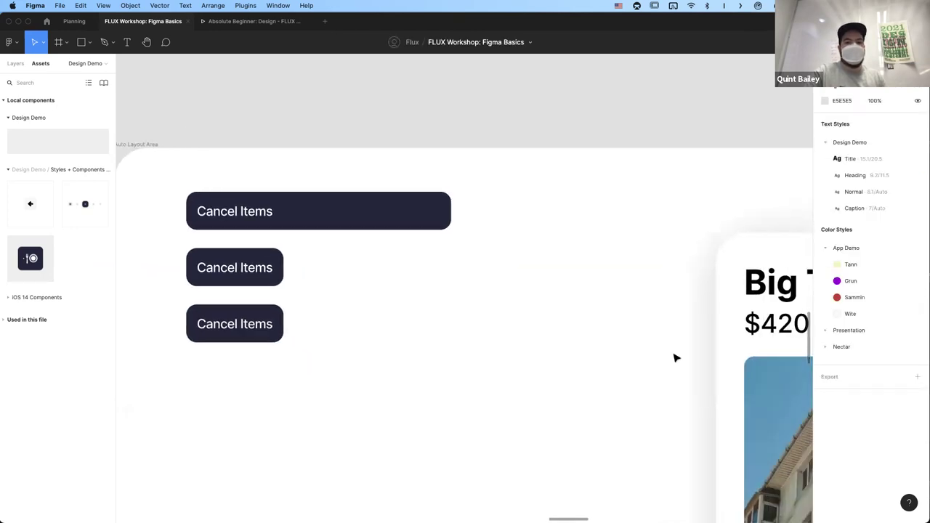
{"action": "scroll", "coordinate": [674, 356], "scroll_direction": "right", "scroll_amount": 10}
{"action": "scroll", "coordinate": [656, 366], "scroll_direction": "down", "scroll_amount": 3}
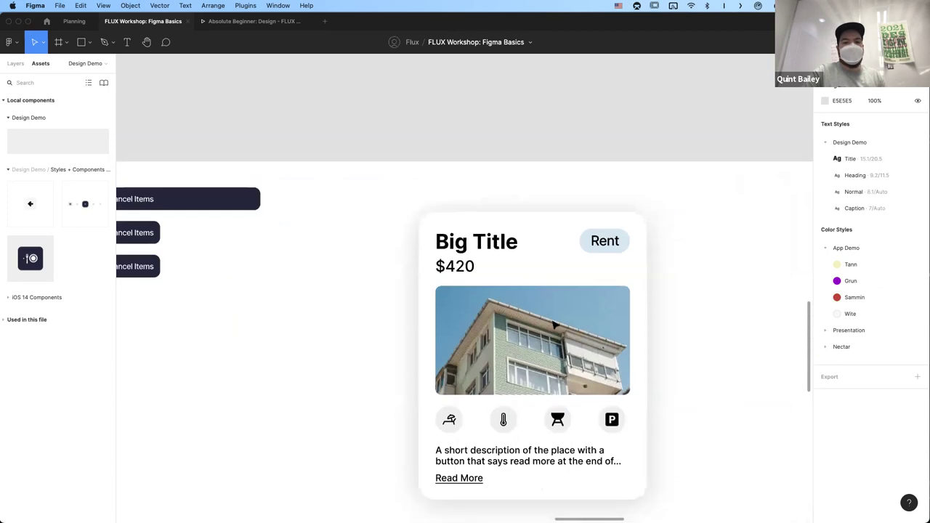
{"action": "scroll", "coordinate": [553, 324], "scroll_direction": "down", "scroll_amount": 2}
{"action": "scroll", "coordinate": [553, 325], "scroll_direction": "right", "scroll_amount": 2}
{"action": "left_click", "coordinate": [585, 276]}
{"action": "left_click", "coordinate": [622, 284]}
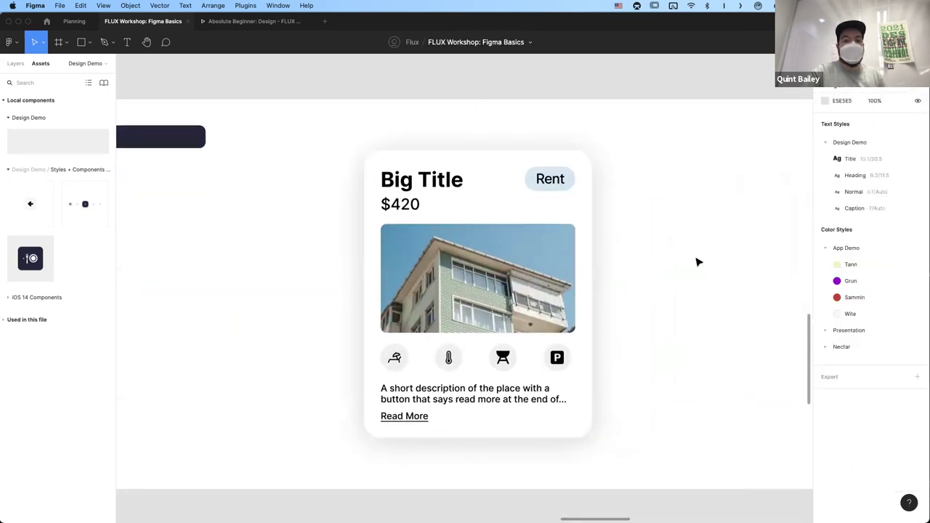
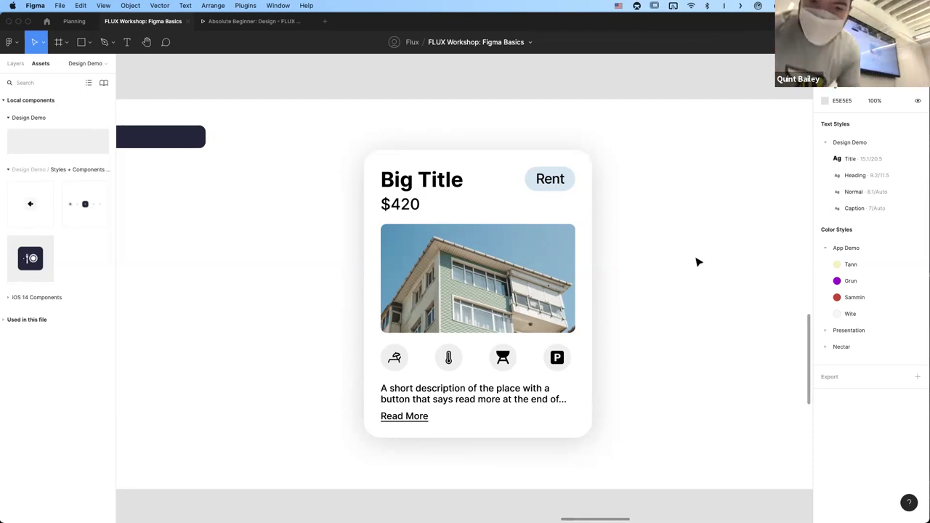
- Move the listing card left and duplicate it beside the original
{"action": "left_click", "coordinate": [473, 233]}
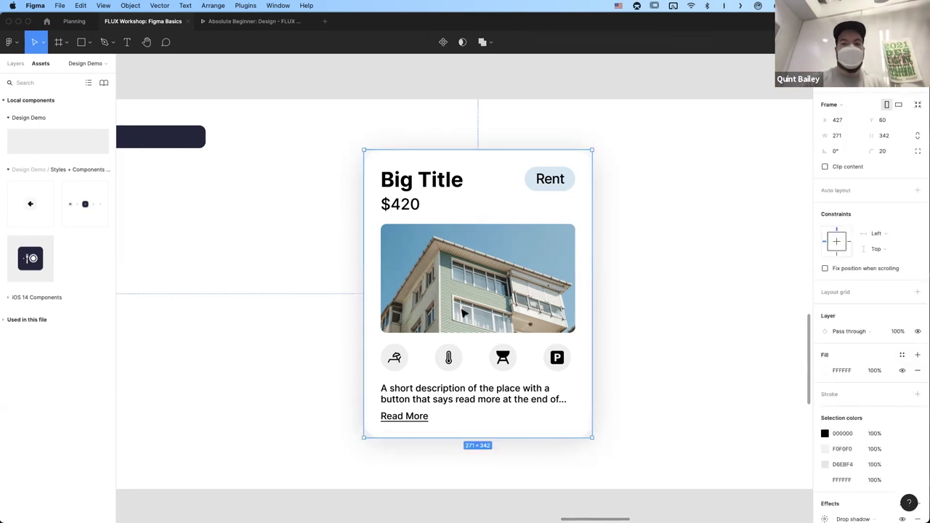
{"action": "left_click_drag", "start_coordinate": [486, 298], "coordinate": [353, 293]}
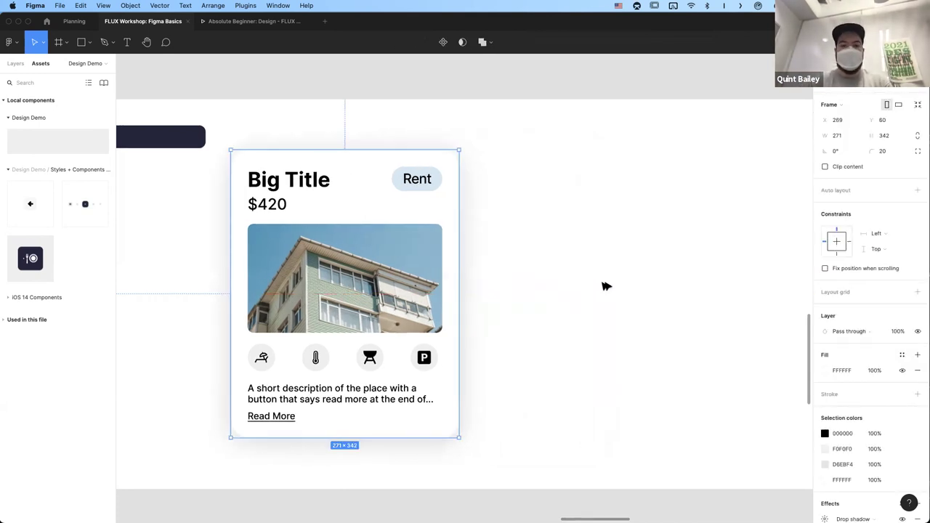
{"action": "key", "text": "super+d"}
{"action": "scroll", "coordinate": [695, 254], "scroll_direction": "right", "scroll_amount": 3}
{"action": "left_click", "coordinate": [696, 255]}
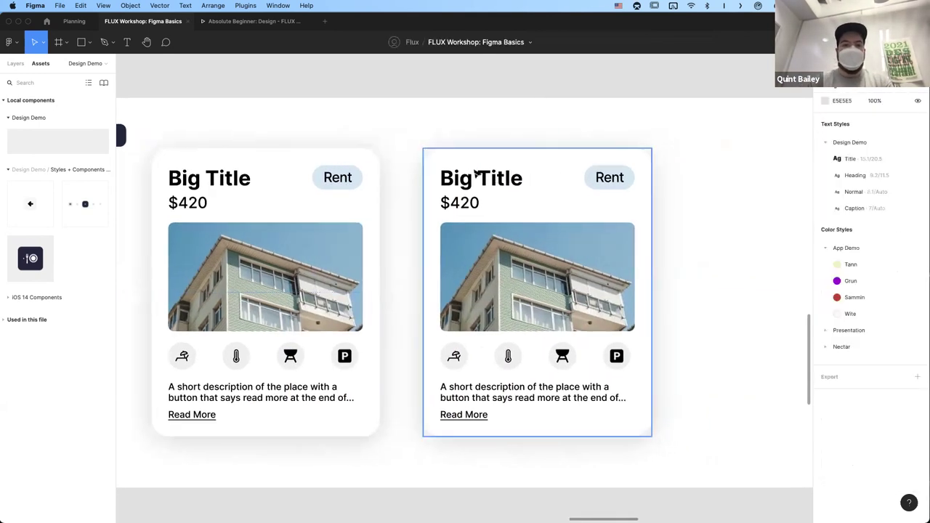
- Wrap the copy's title and $420 price in auto layout, then nest them with Rent in a row
{"action": "left_click", "coordinate": [476, 183]}
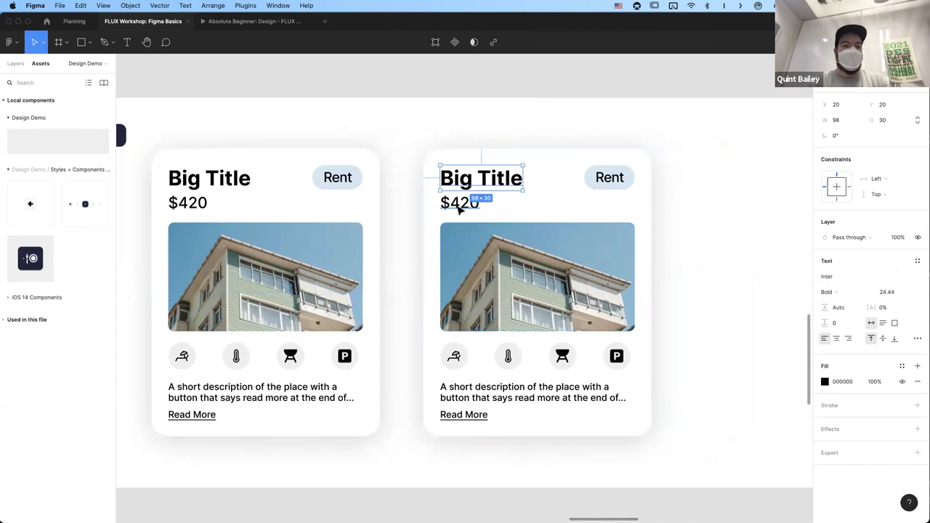
{"action": "left_click", "coordinate": [459, 203], "text": "shift"}
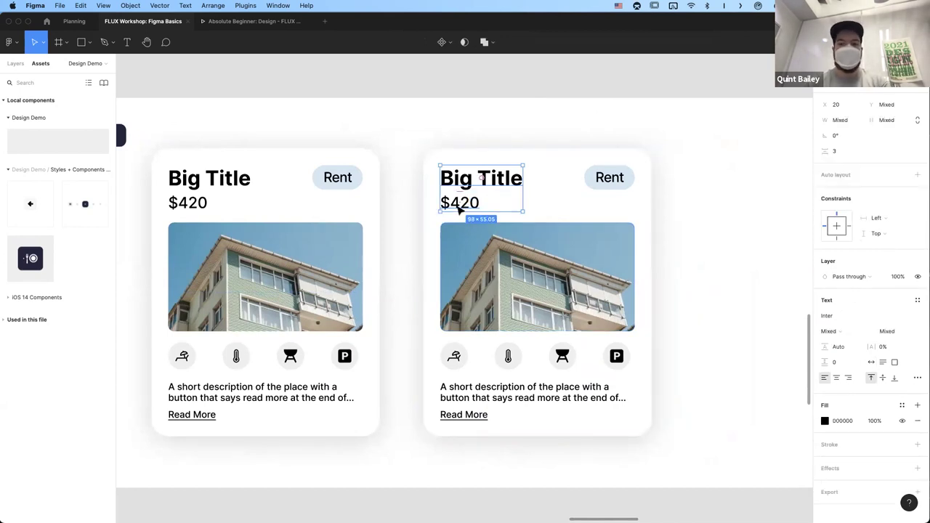
{"action": "key", "text": "shift+a"}
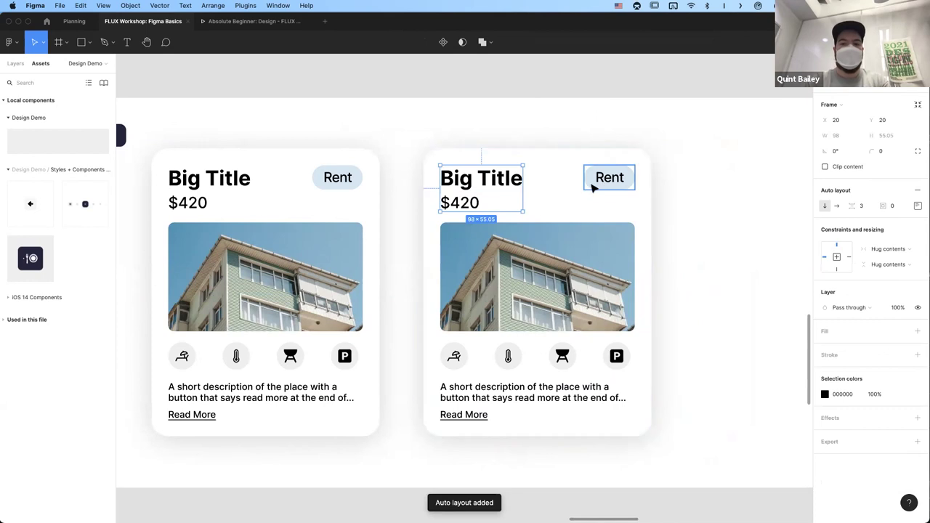
{"action": "left_click", "coordinate": [610, 185], "text": "shift"}
{"action": "key", "text": "shift+a"}
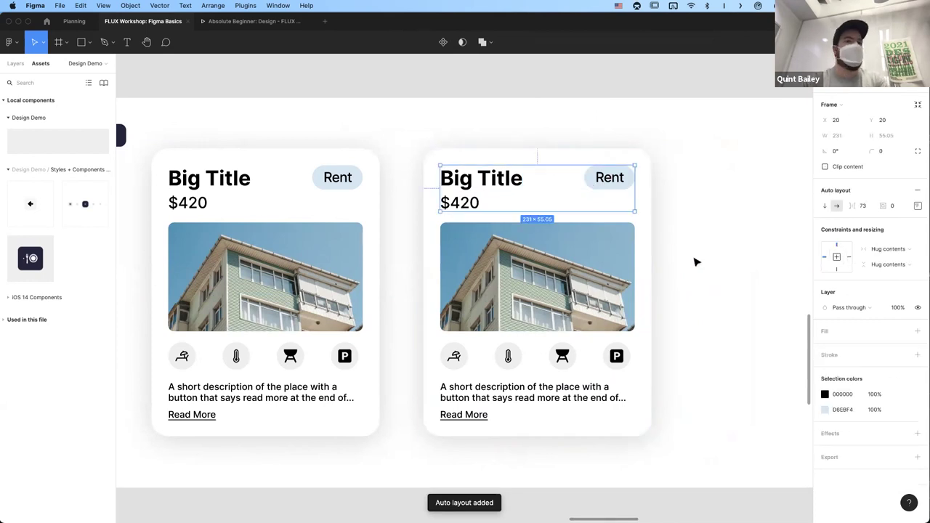
- Wrap the building photo in its own auto layout frame with no padding
{"action": "left_click", "coordinate": [695, 261]}
{"action": "left_click", "coordinate": [574, 290]}
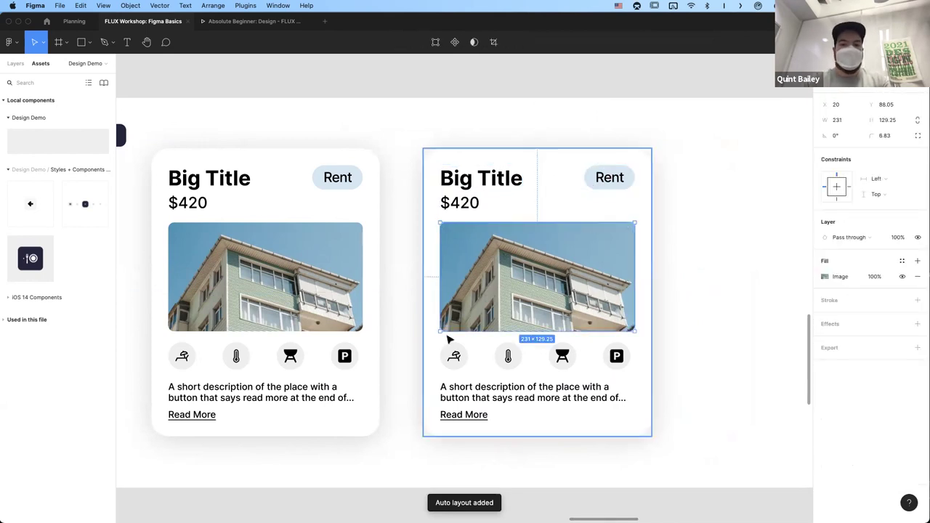
{"action": "key", "text": "shift+a"}
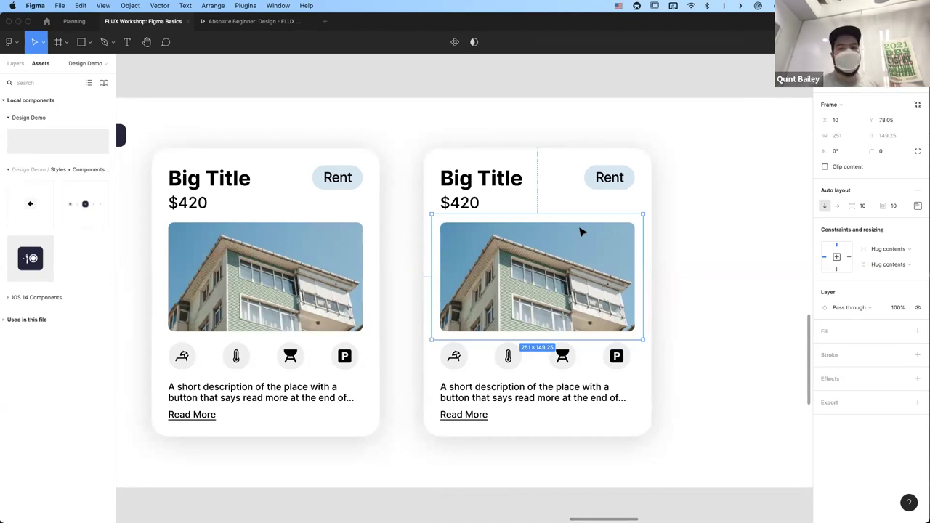
{"action": "left_click_drag", "start_coordinate": [882, 205], "coordinate": [876, 206]}
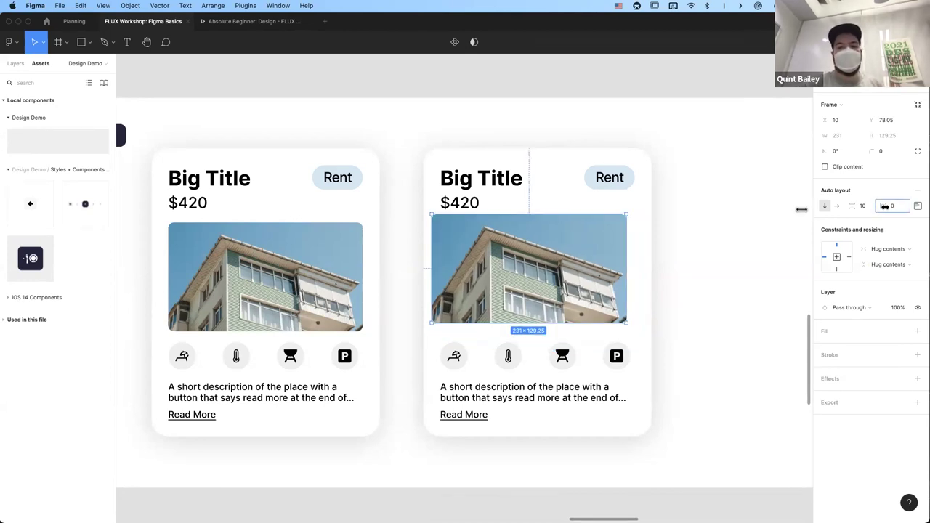
{"action": "left_click_drag", "start_coordinate": [598, 282], "coordinate": [600, 278]}
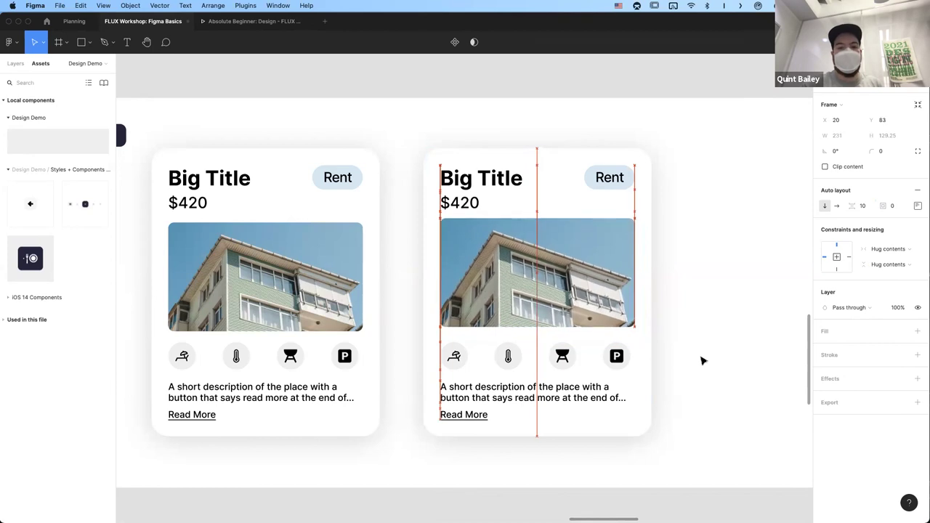
- Wrap the four amenity icons, and the description with Read More, in separate auto layout frames
{"action": "left_click", "coordinate": [702, 359]}
{"action": "left_click", "coordinate": [453, 356]}
{"action": "left_click", "coordinate": [506, 356], "text": "shift"}
{"action": "left_click", "coordinate": [562, 356], "text": "shift"}
{"action": "left_click", "coordinate": [616, 356], "text": "shift"}
{"action": "key", "text": "shift+a"}
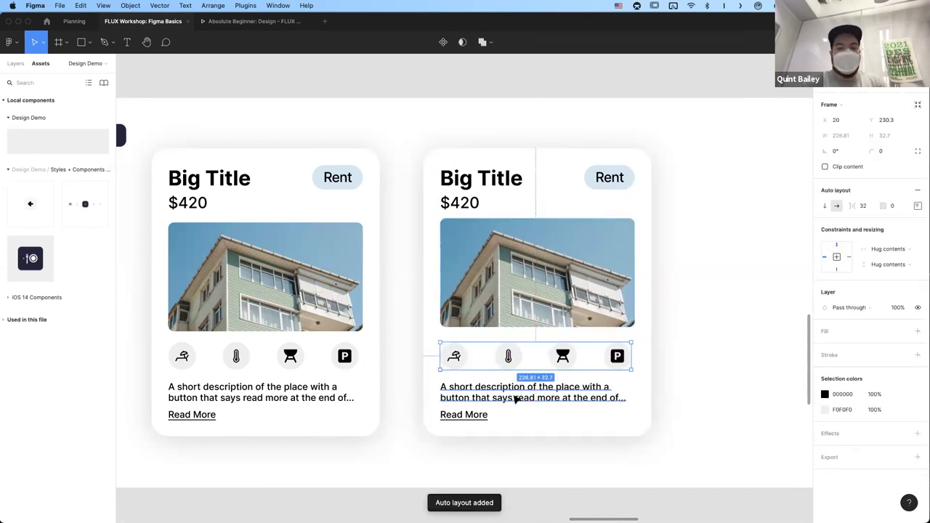
{"action": "left_click", "coordinate": [518, 398]}
{"action": "left_click", "coordinate": [474, 419], "text": "shift"}
{"action": "key", "text": "shift+a"}
- Wrap text, icons, photo and header row in one auto layout frame, moved off the old card
{"action": "left_click", "coordinate": [676, 367]}
{"action": "left_click", "coordinate": [528, 397]}
{"action": "left_click", "coordinate": [514, 359], "text": "shift"}
{"action": "left_click", "coordinate": [483, 226], "text": "shift"}
{"action": "left_click", "coordinate": [473, 203], "text": "shift"}
{"action": "key", "text": "shift+a"}
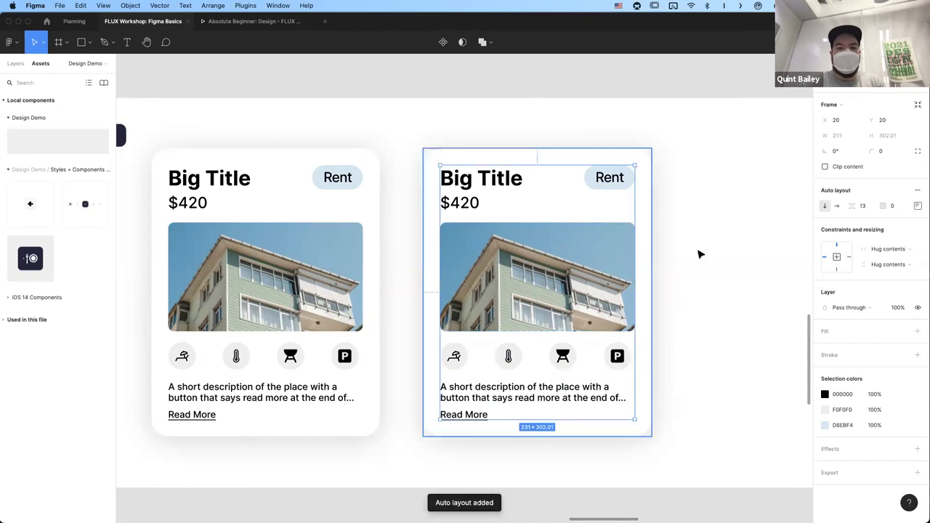
{"action": "left_click_drag", "start_coordinate": [616, 264], "coordinate": [431, 273]}
- Give the new frame a white fill and a drop shadow with blur 38
{"action": "scroll", "coordinate": [589, 274], "scroll_direction": "right", "scroll_amount": 5}
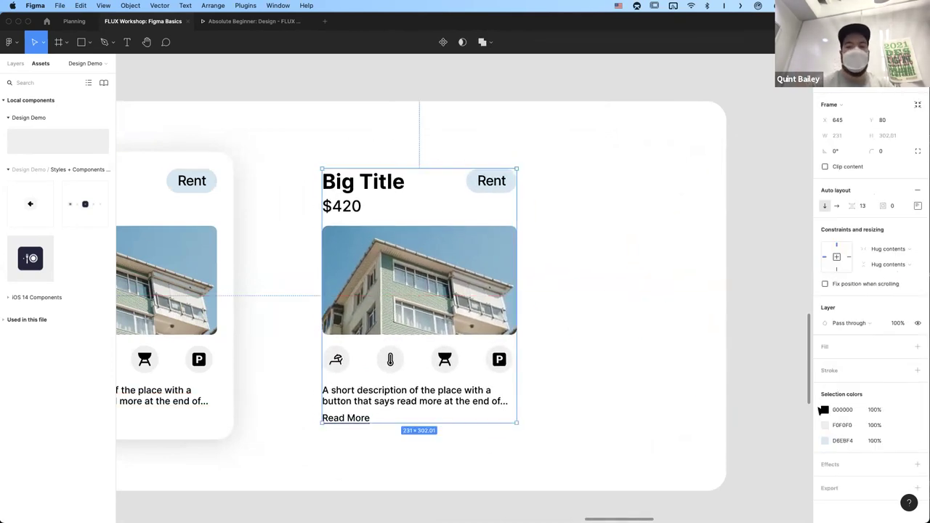
{"action": "left_click", "coordinate": [918, 348]}
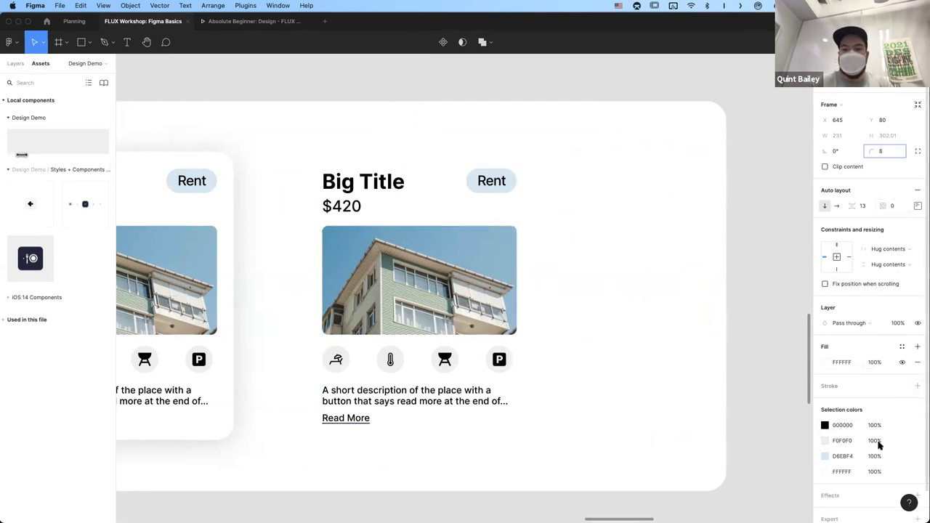
{"action": "scroll", "coordinate": [901, 443], "scroll_direction": "down", "scroll_amount": 2}
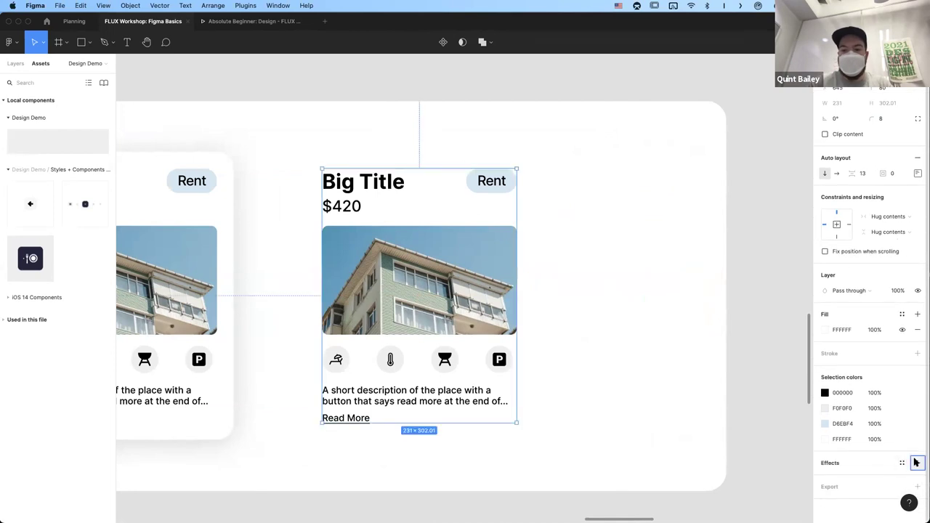
{"action": "left_click", "coordinate": [916, 463]}
{"action": "left_click", "coordinate": [825, 478]}
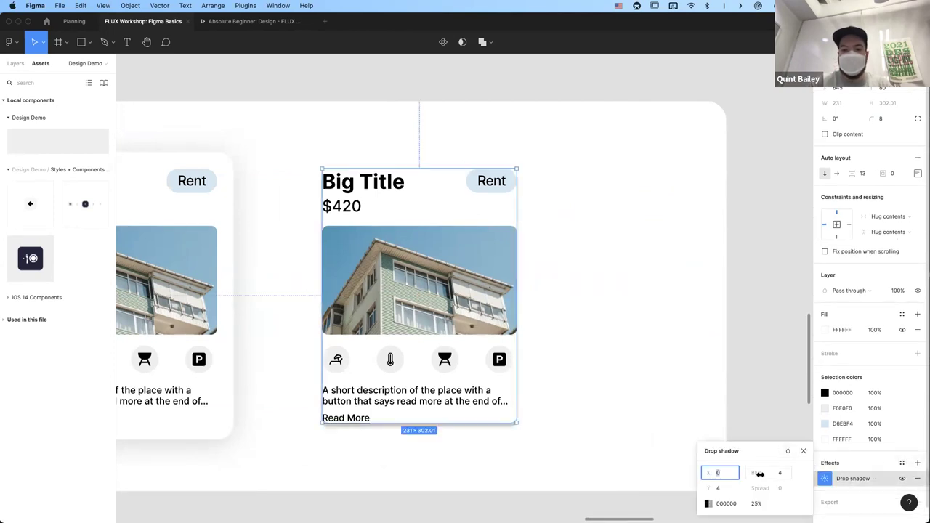
{"action": "left_click_drag", "start_coordinate": [914, 410], "coordinate": [915, 173]}
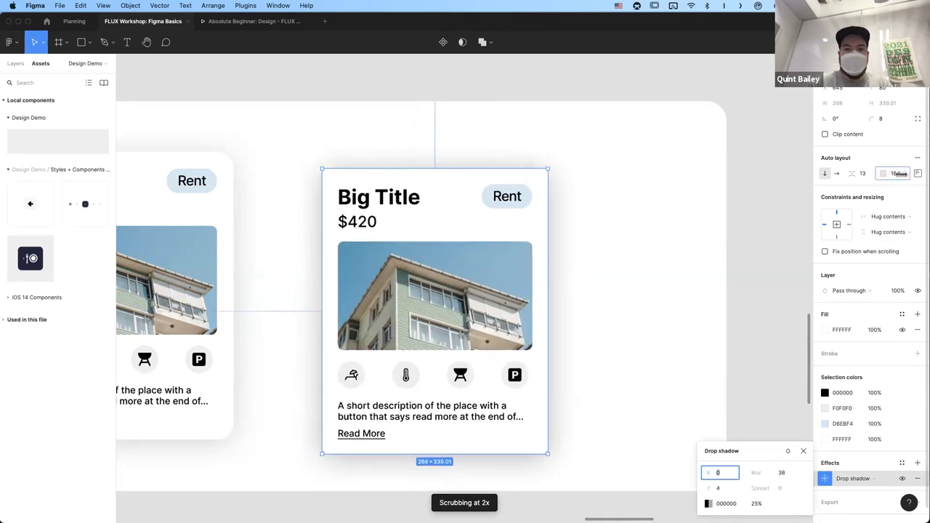
{"action": "left_click", "coordinate": [731, 235]}
- Move the card up and left and round its corners to 25
{"action": "left_click", "coordinate": [525, 302]}
{"action": "left_click_drag", "start_coordinate": [524, 302], "coordinate": [505, 279]}
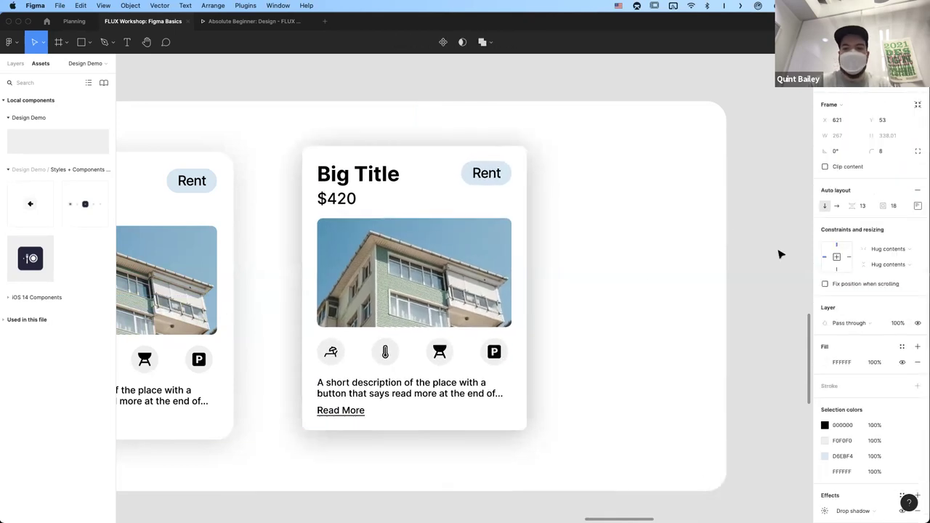
{"action": "left_click_drag", "start_coordinate": [871, 150], "coordinate": [894, 150]}
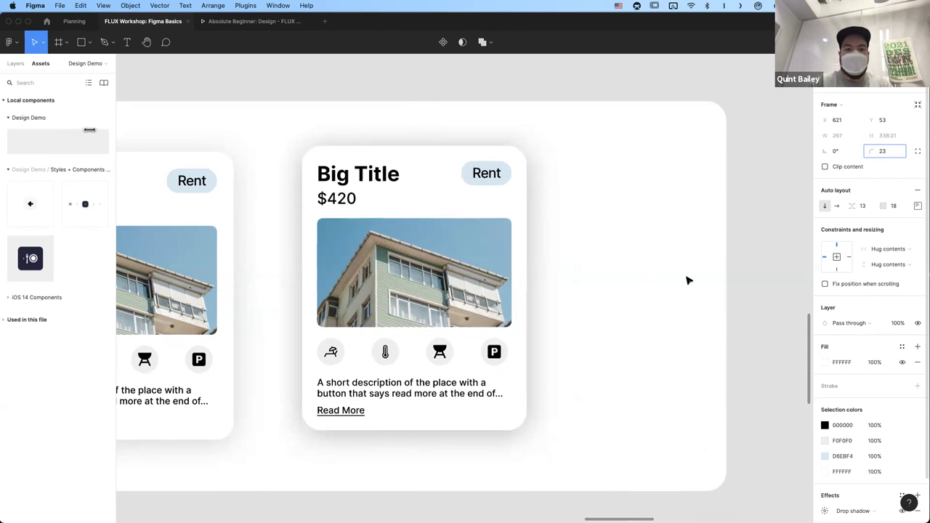
{"action": "scroll", "coordinate": [586, 371], "scroll_direction": "left", "scroll_amount": 5}
{"action": "scroll", "coordinate": [537, 374], "scroll_direction": "left", "scroll_amount": 3}
{"action": "scroll", "coordinate": [537, 374], "scroll_direction": "up", "scroll_amount": 1}
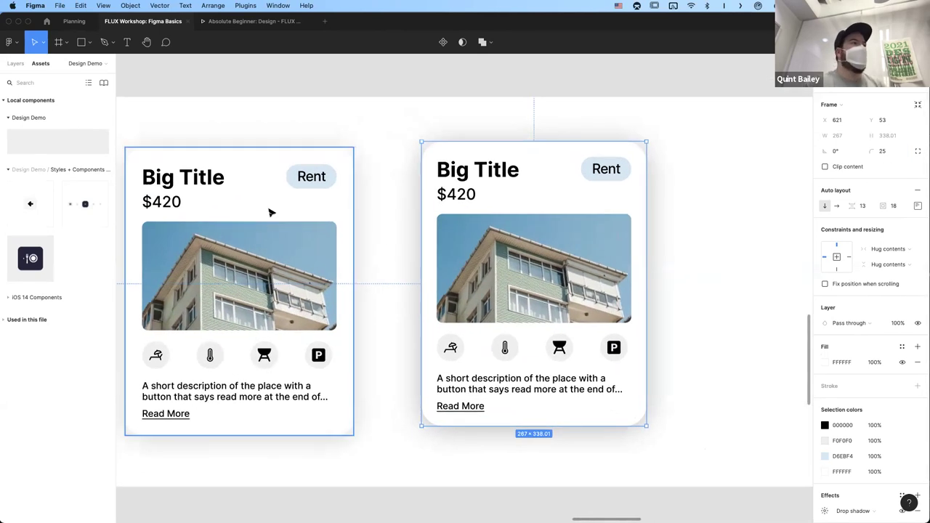
{"action": "scroll", "coordinate": [450, 253], "scroll_direction": "down", "scroll_amount": 5}
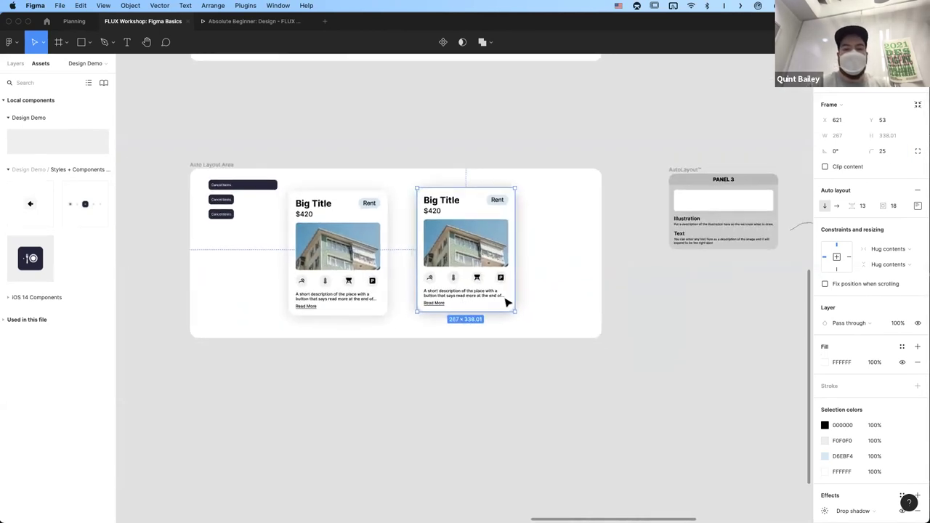
{"action": "left_click_drag", "start_coordinate": [513, 308], "coordinate": [601, 374]}
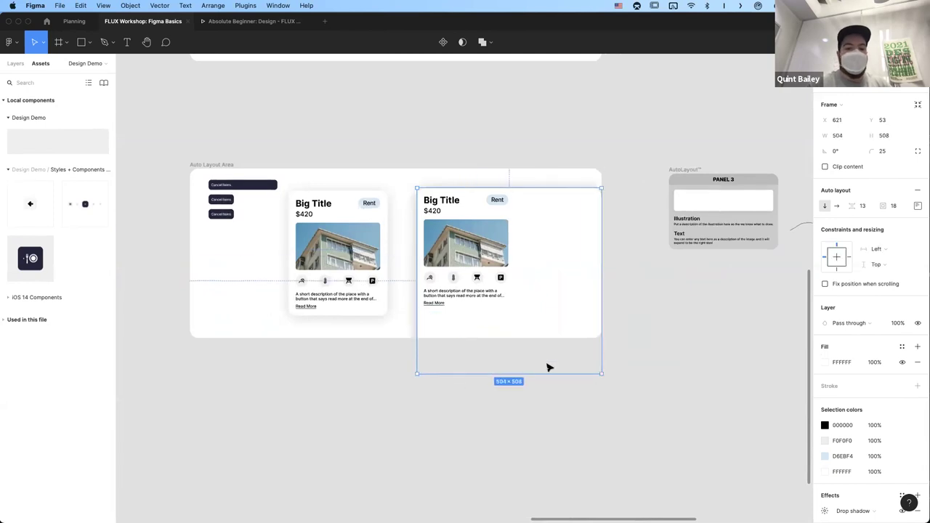
{"action": "key", "text": "super+z"}
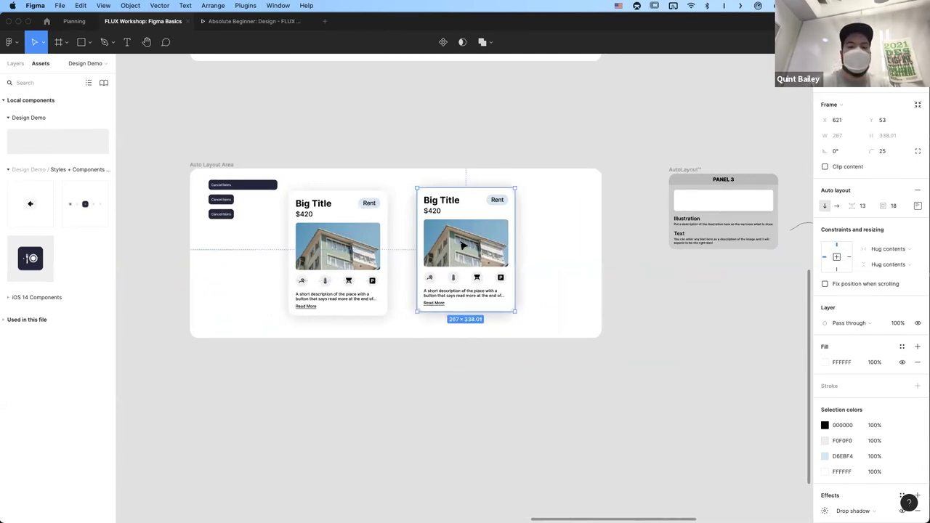
{"action": "scroll", "coordinate": [462, 245], "scroll_direction": "up", "scroll_amount": 5}
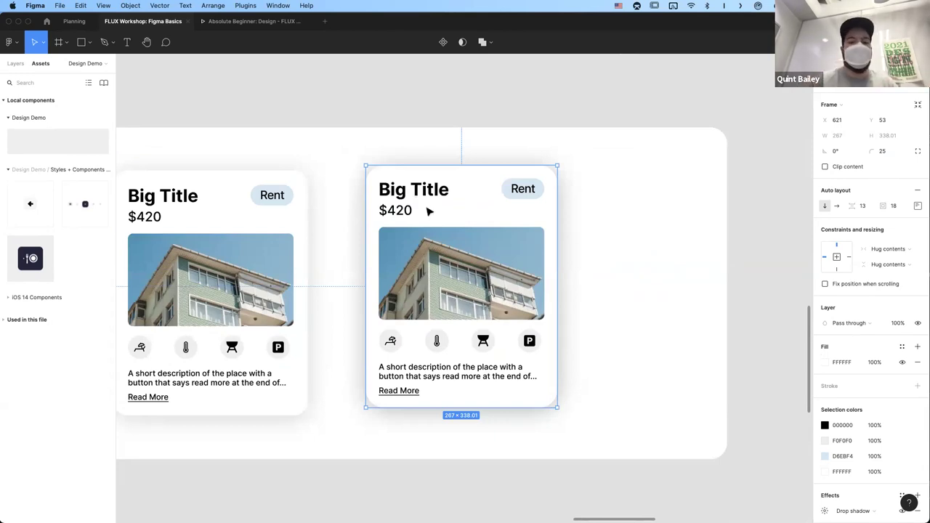
{"action": "left_click", "coordinate": [429, 210]}
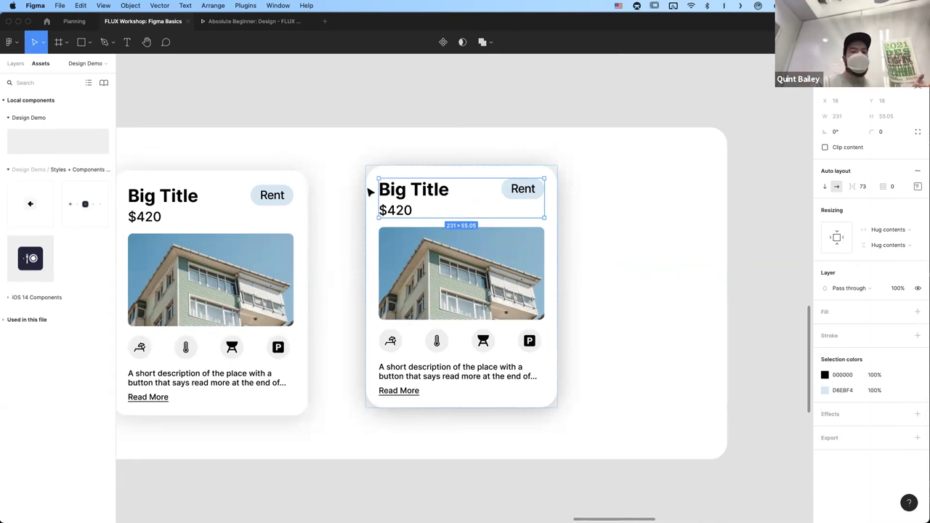
- Set the header row's horizontal resizing to Fill container
{"action": "double_click", "coordinate": [522, 189]}
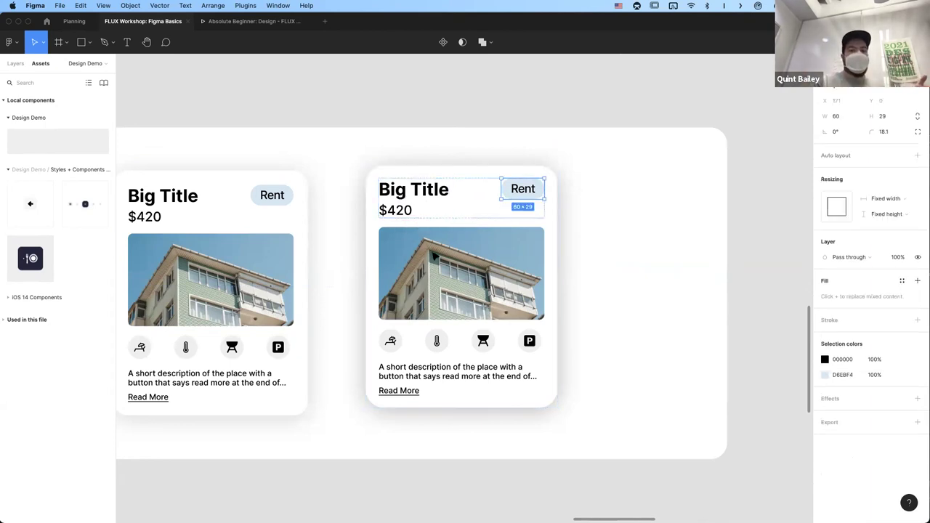
{"action": "left_click", "coordinate": [494, 207]}
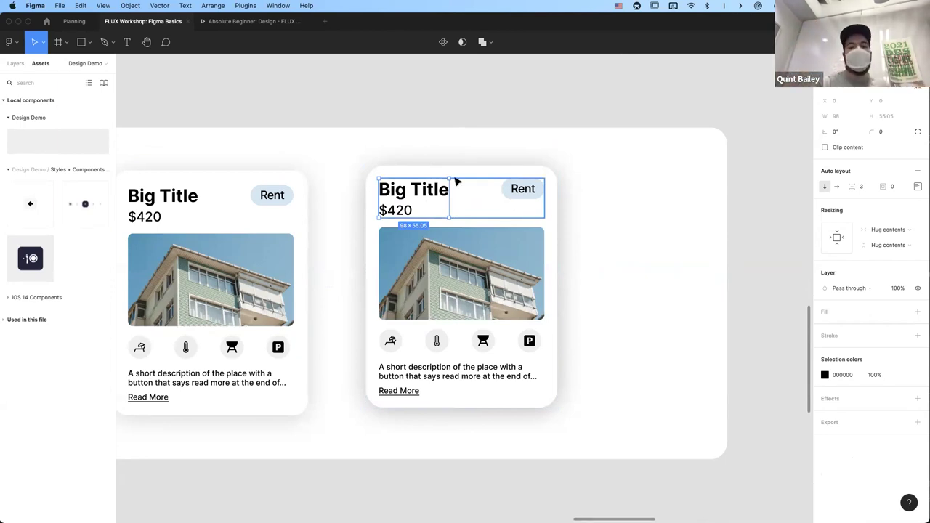
{"action": "left_click", "coordinate": [618, 235]}
{"action": "left_click", "coordinate": [459, 189]}
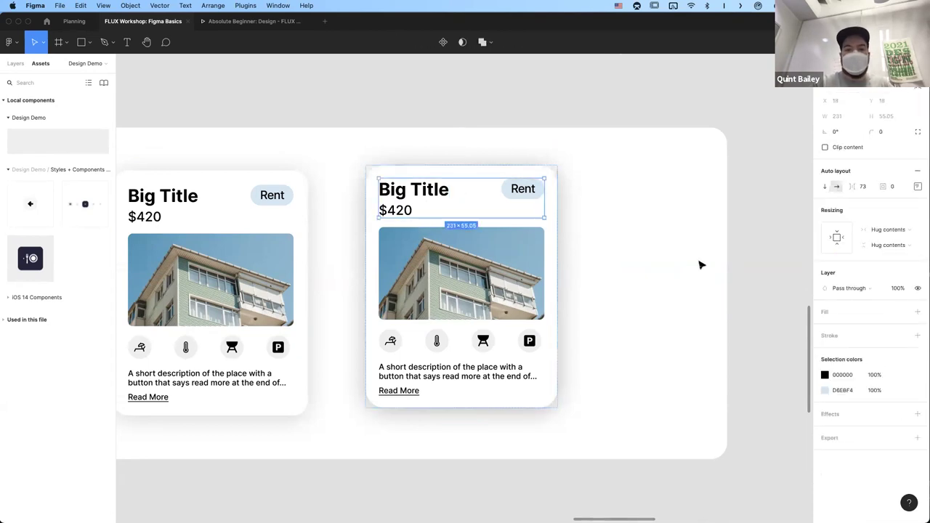
{"action": "left_click", "coordinate": [890, 231]}
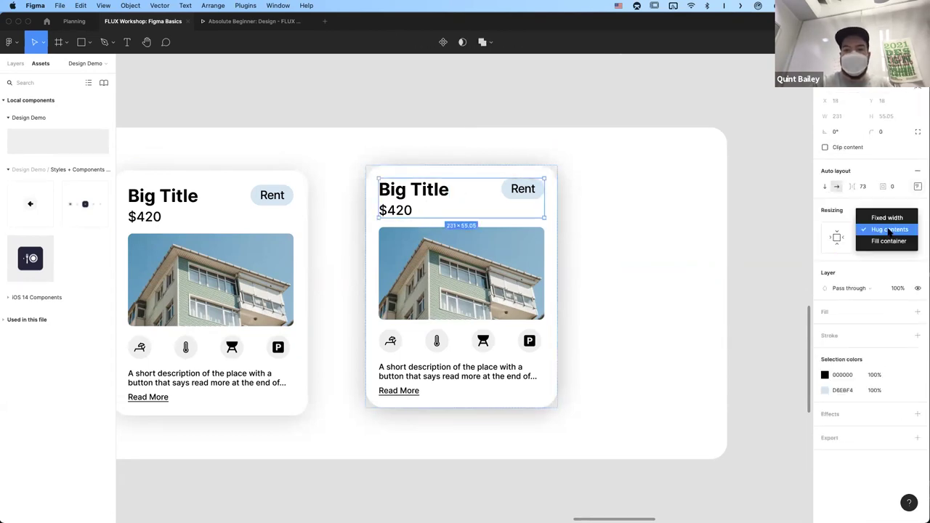
{"action": "left_click", "coordinate": [887, 241]}
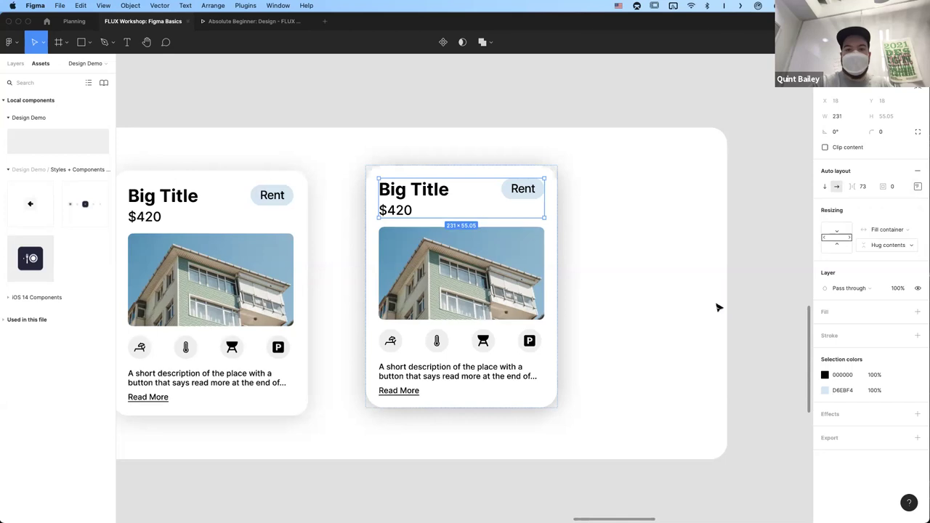
- Set the header row's spacing to Space between and widen the card to test it
{"action": "left_click", "coordinate": [917, 187]}
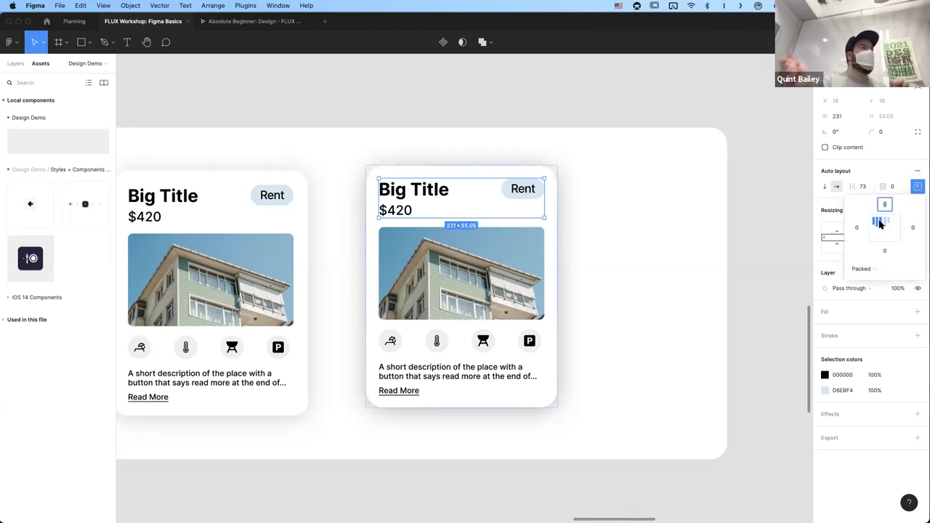
{"action": "left_click", "coordinate": [861, 269]}
{"action": "left_click", "coordinate": [866, 280]}
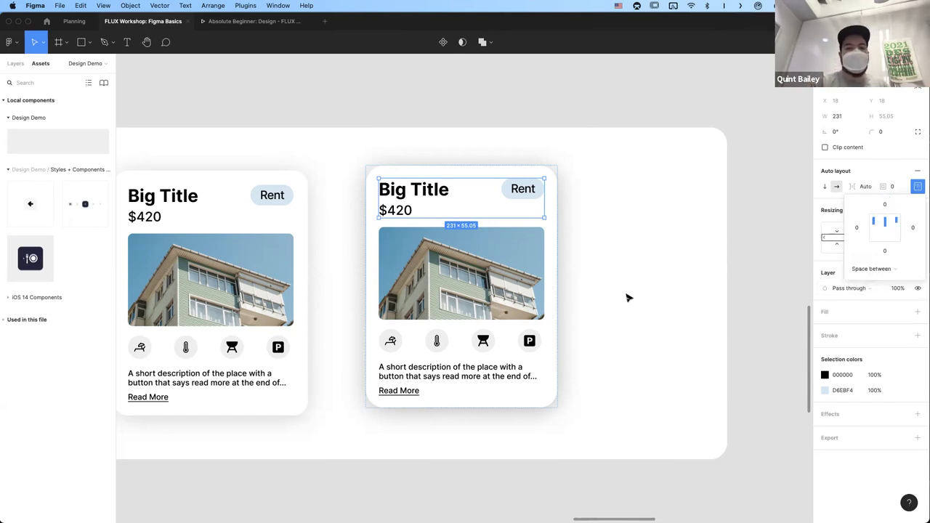
{"action": "left_click", "coordinate": [628, 296]}
{"action": "left_click", "coordinate": [550, 278]}
{"action": "left_click_drag", "start_coordinate": [596, 281], "coordinate": [630, 376]}
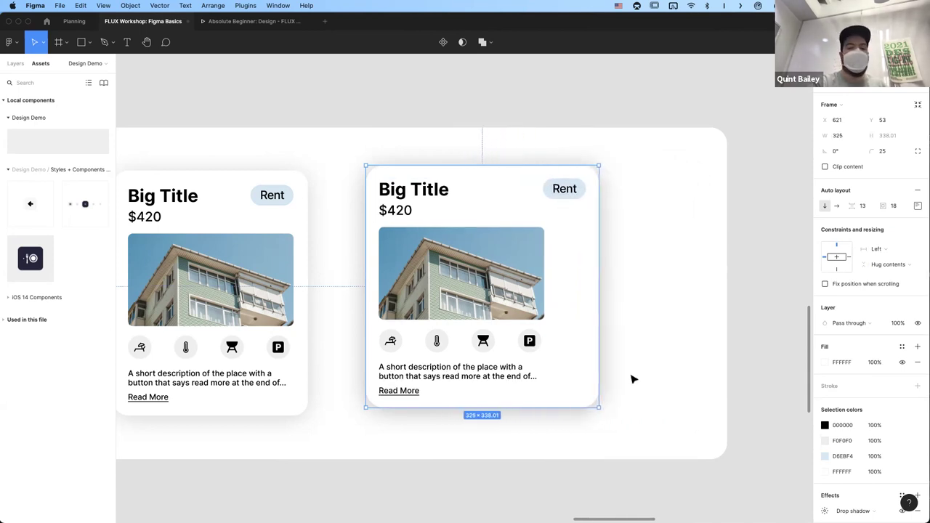
- Revert the card width and set the image's width to Fill container
{"action": "key", "text": "super+z"}
{"action": "left_click", "coordinate": [491, 282]}
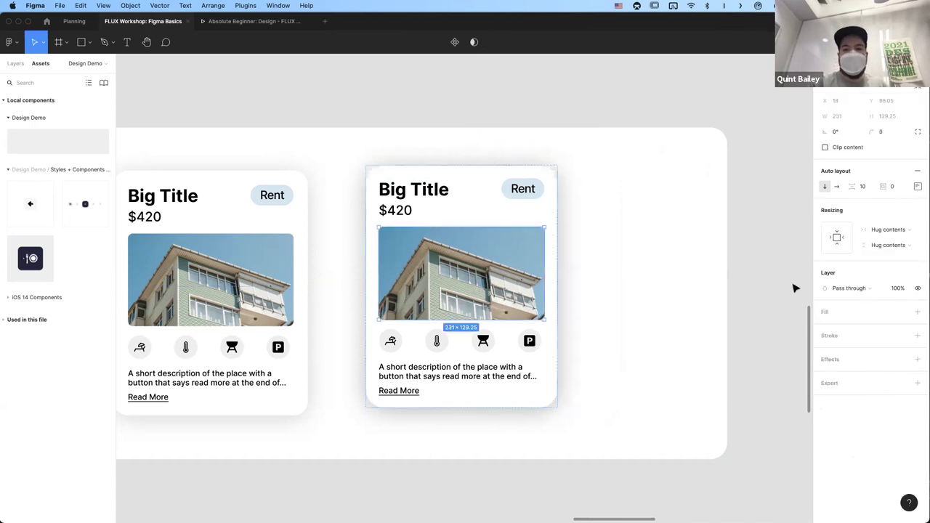
{"action": "left_click", "coordinate": [894, 229]}
{"action": "left_click", "coordinate": [885, 242]}
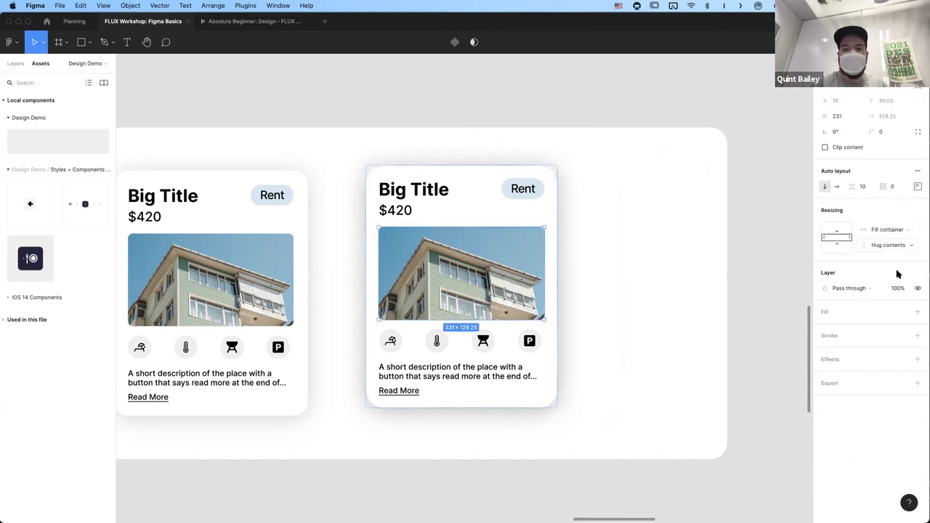
- Make the icon row fill the card's width with Space between spacing
{"action": "left_click", "coordinate": [461, 343]}
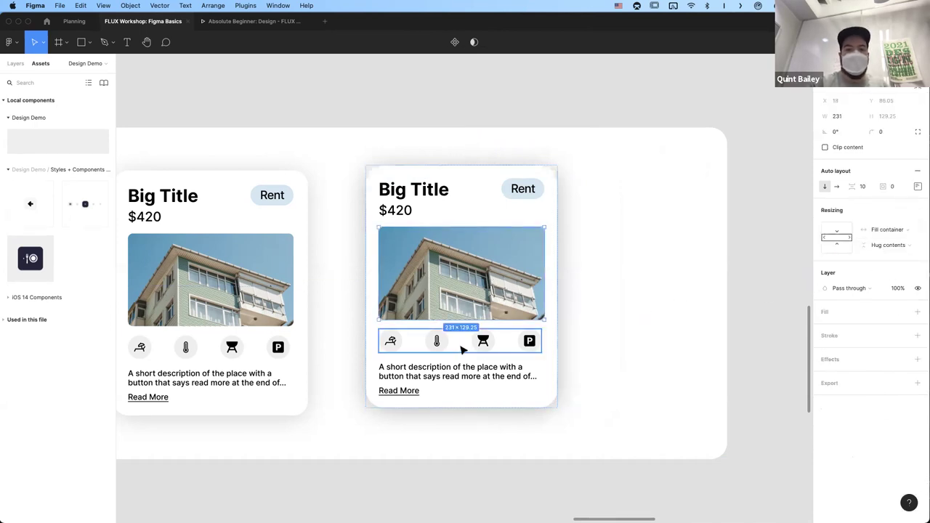
{"action": "left_click", "coordinate": [890, 229]}
{"action": "left_click", "coordinate": [886, 243]}
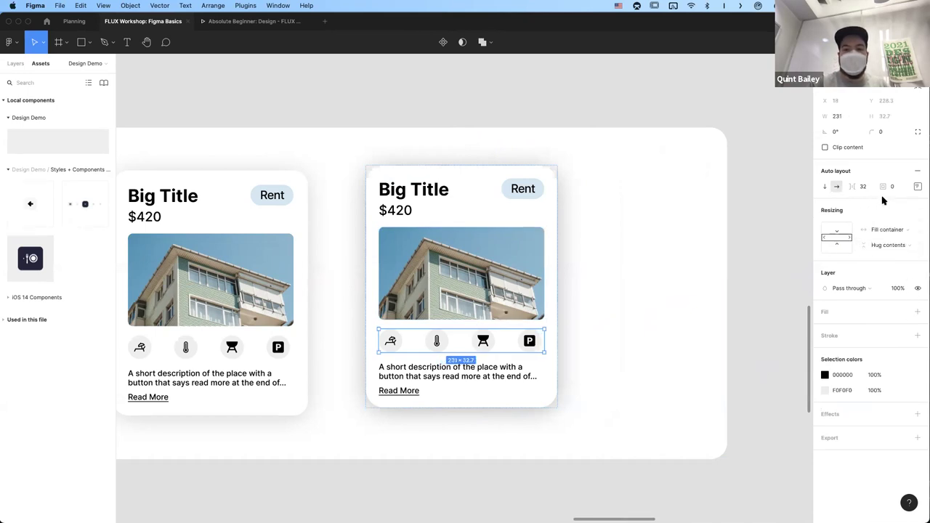
{"action": "left_click", "coordinate": [916, 186]}
{"action": "left_click", "coordinate": [866, 270]}
{"action": "left_click", "coordinate": [874, 279]}
{"action": "left_click", "coordinate": [621, 346]}
{"action": "left_click", "coordinate": [498, 377]}
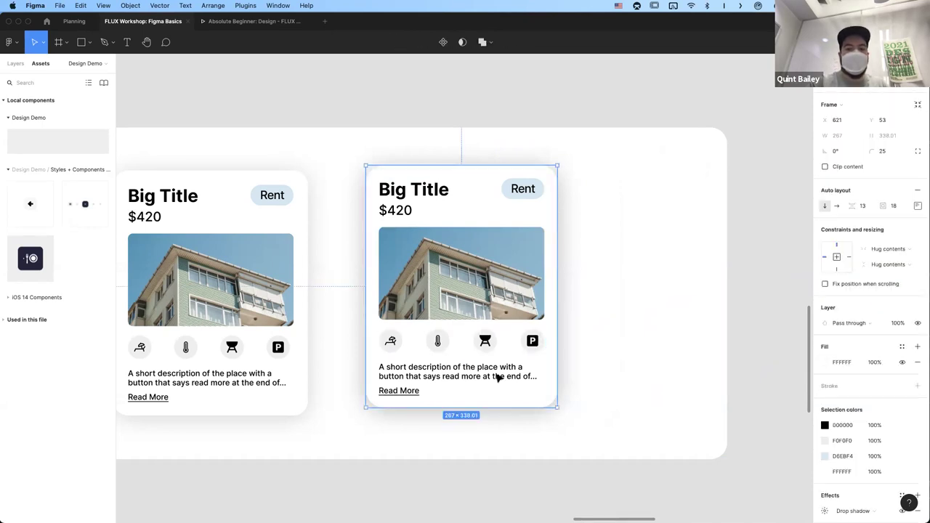
- Stretch the card taller to test the layout, then undo back to hug height
{"action": "double_click", "coordinate": [471, 372]}
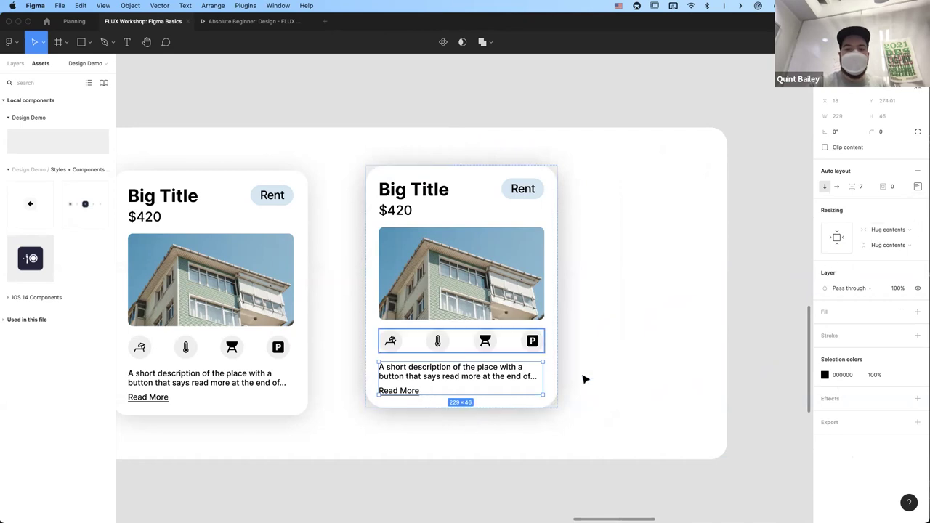
{"action": "left_click", "coordinate": [643, 320]}
{"action": "left_click", "coordinate": [465, 306]}
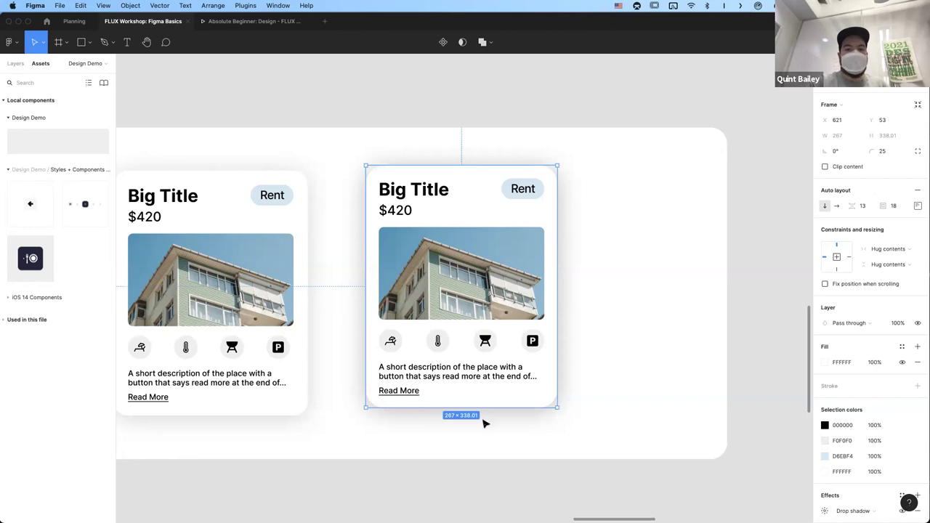
{"action": "left_click_drag", "start_coordinate": [483, 452], "coordinate": [484, 424]}
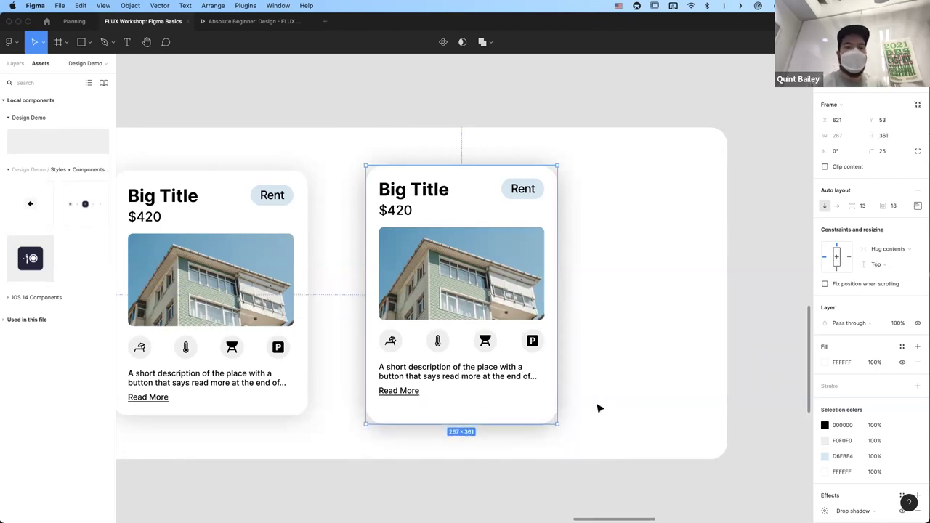
{"action": "key", "text": "super+z"}
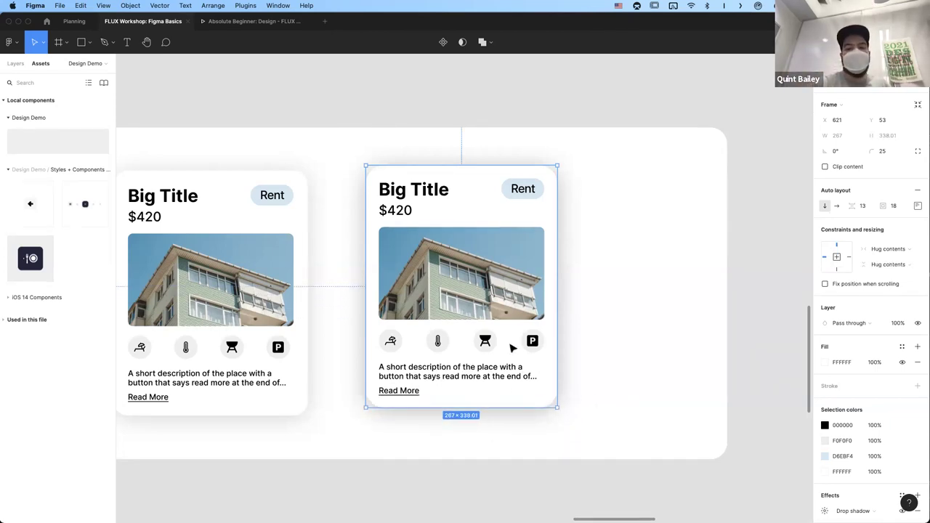
- Set the card's spacing mode to Space between and enlarge it from the corner
{"action": "left_click", "coordinate": [918, 207]}
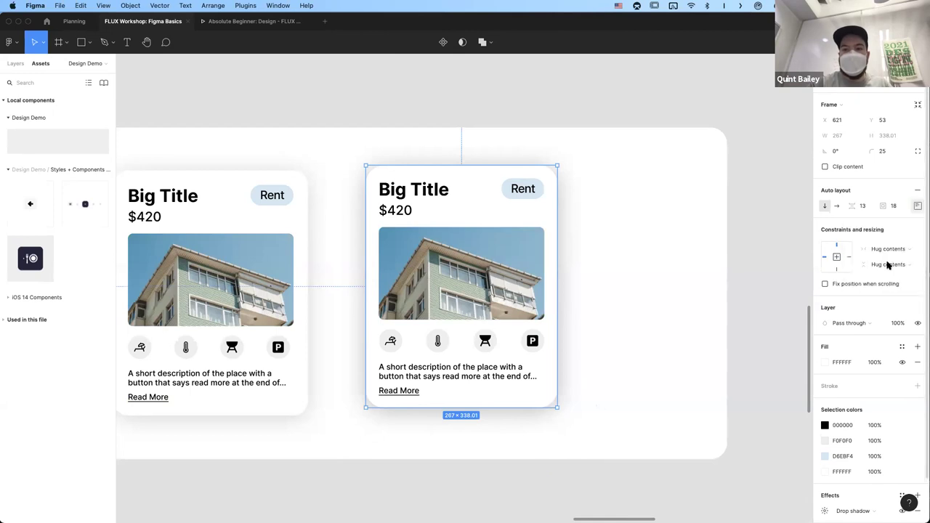
{"action": "left_click", "coordinate": [887, 263]}
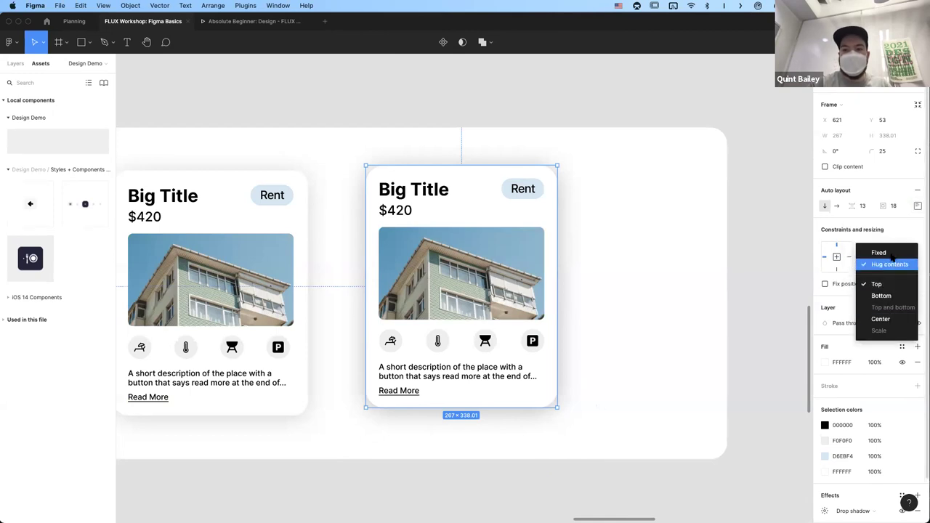
{"action": "left_click", "coordinate": [918, 207]}
{"action": "left_click", "coordinate": [879, 288]}
{"action": "left_click", "coordinate": [871, 299]}
{"action": "left_click", "coordinate": [845, 229]}
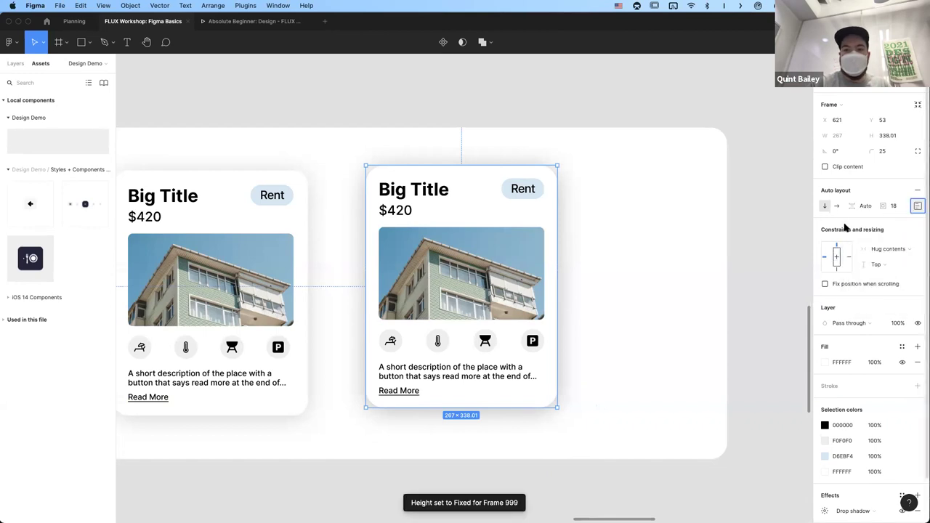
{"action": "left_click", "coordinate": [688, 399]}
{"action": "left_click", "coordinate": [523, 380]}
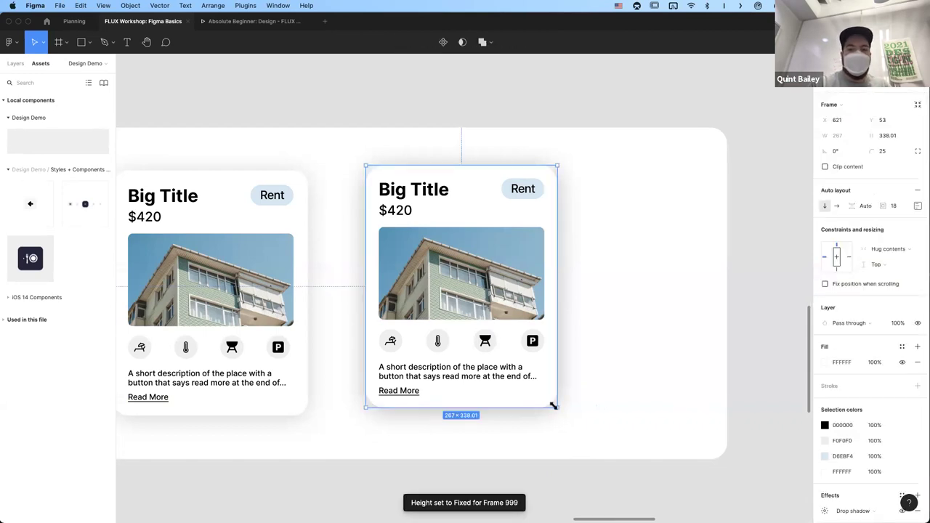
{"action": "left_click_drag", "start_coordinate": [554, 407], "coordinate": [575, 427]}
- Make the image frame fill height and the photo fill width and height, then stretch to about 405×430
{"action": "left_click", "coordinate": [481, 322]}
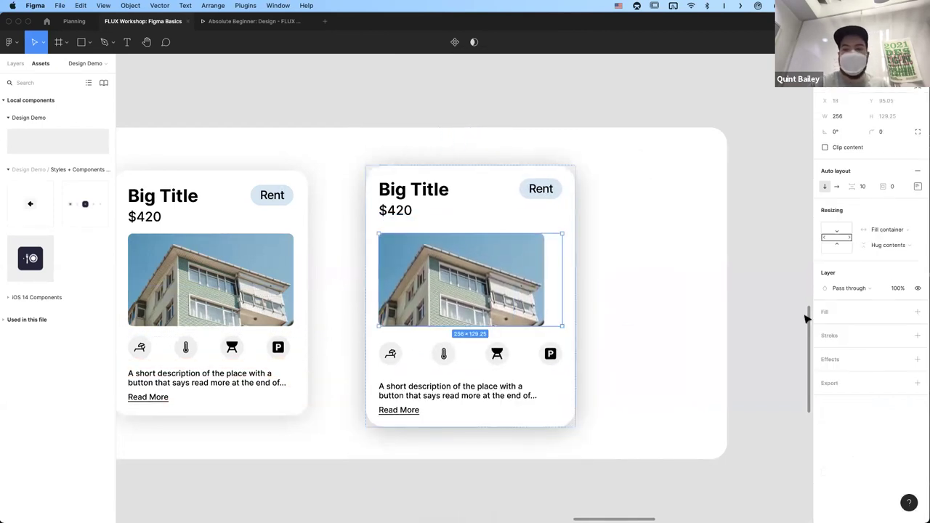
{"action": "left_click", "coordinate": [888, 245]}
{"action": "left_click", "coordinate": [883, 255]}
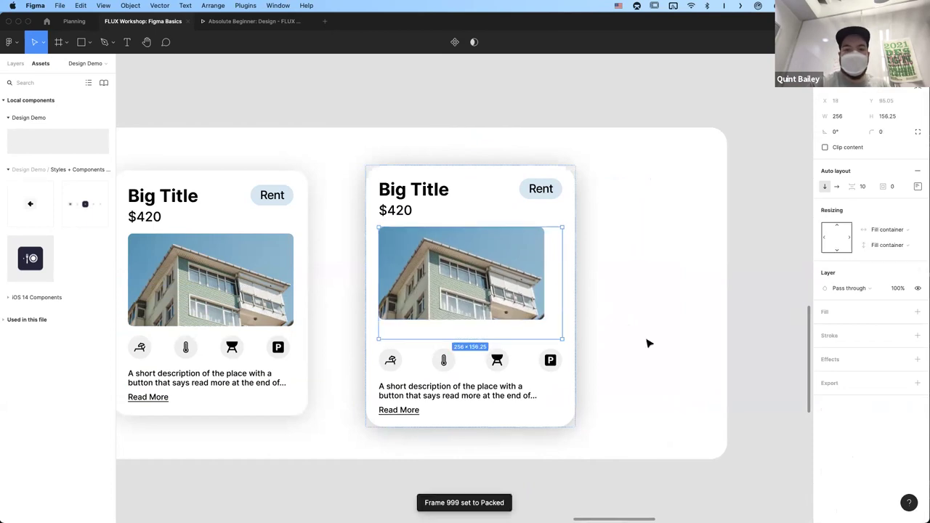
{"action": "left_click", "coordinate": [508, 315]}
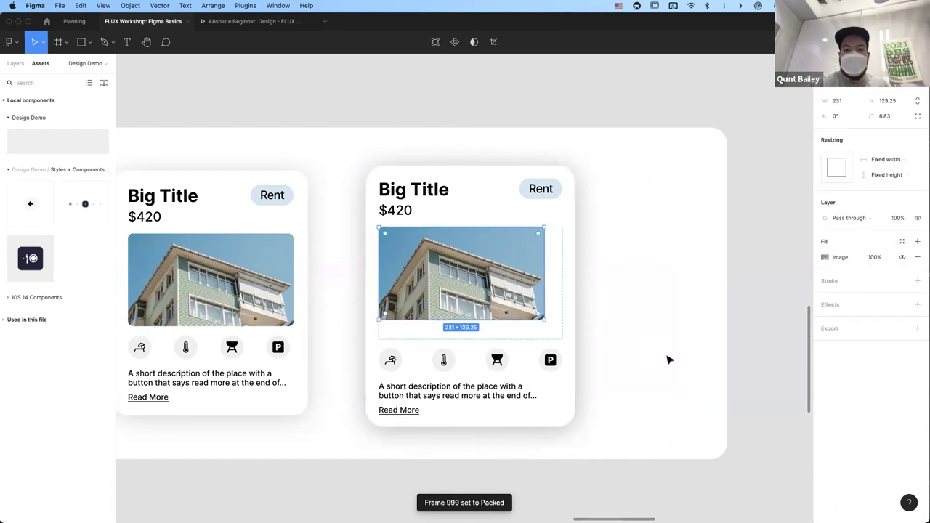
{"action": "left_click", "coordinate": [888, 159]}
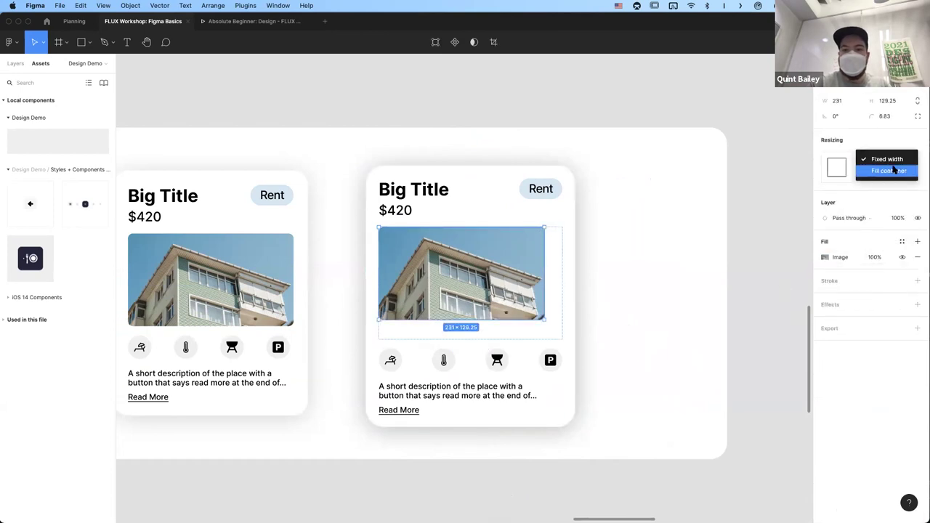
{"action": "left_click", "coordinate": [889, 170]}
{"action": "left_click", "coordinate": [887, 175]}
{"action": "left_click", "coordinate": [886, 162]}
{"action": "left_click", "coordinate": [749, 284]}
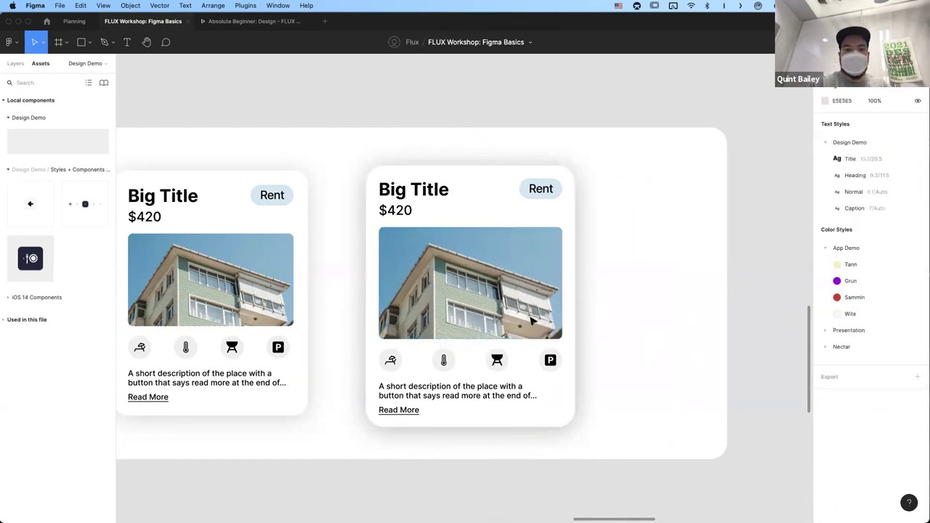
{"action": "left_click", "coordinate": [533, 321]}
{"action": "left_click_drag", "start_coordinate": [651, 470], "coordinate": [645, 467]}
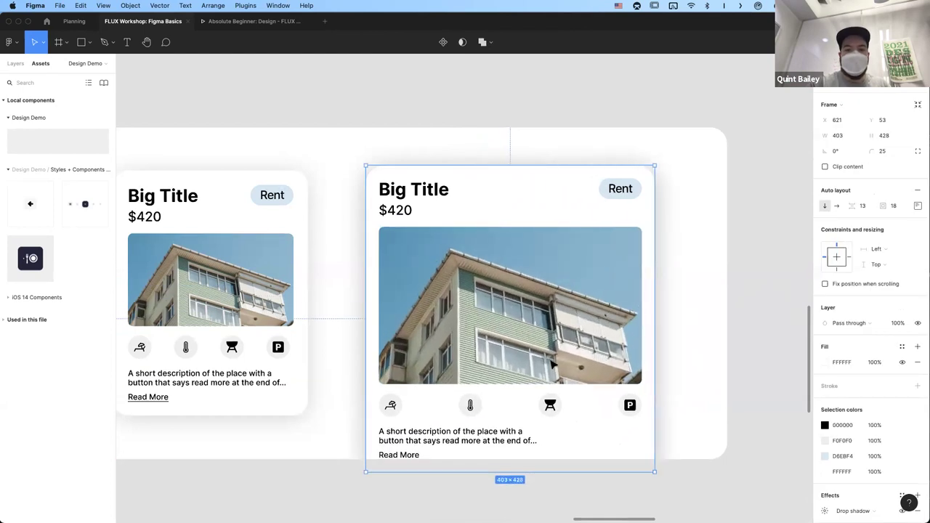
- Resize Frame 999 to test how contents reflow, then widen it slightly
{"action": "scroll", "coordinate": [498, 435], "scroll_direction": "down", "scroll_amount": 5}
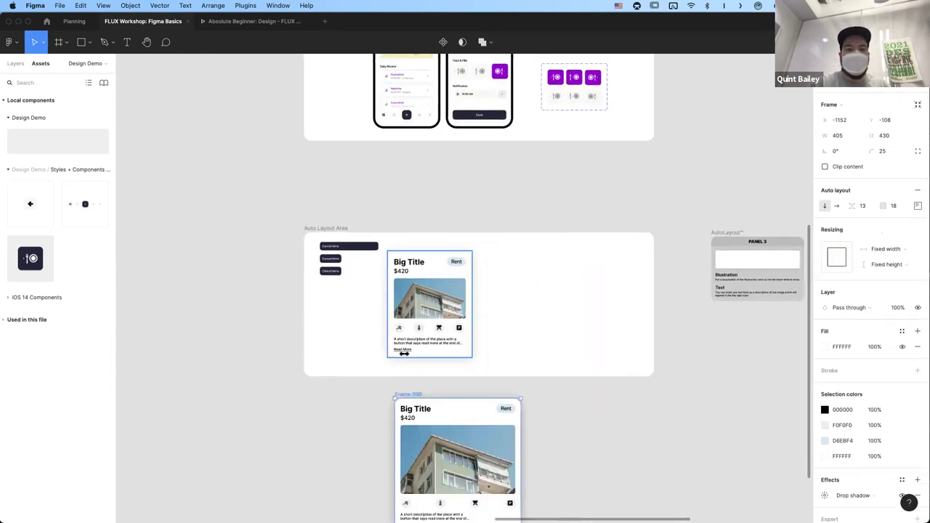
{"action": "scroll", "coordinate": [411, 291], "scroll_direction": "down", "scroll_amount": 3}
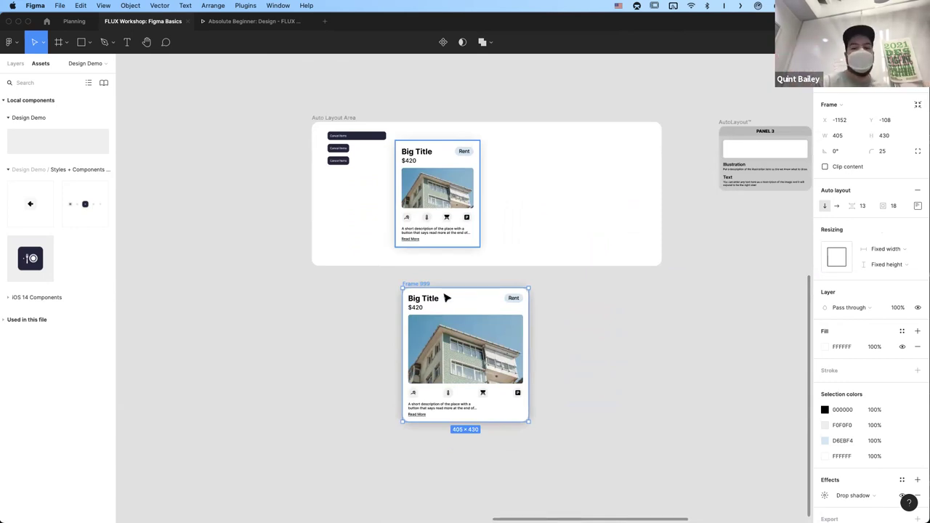
{"action": "scroll", "coordinate": [509, 405], "scroll_direction": "up", "scroll_amount": 5}
{"action": "left_click_drag", "start_coordinate": [556, 408], "coordinate": [483, 372]}
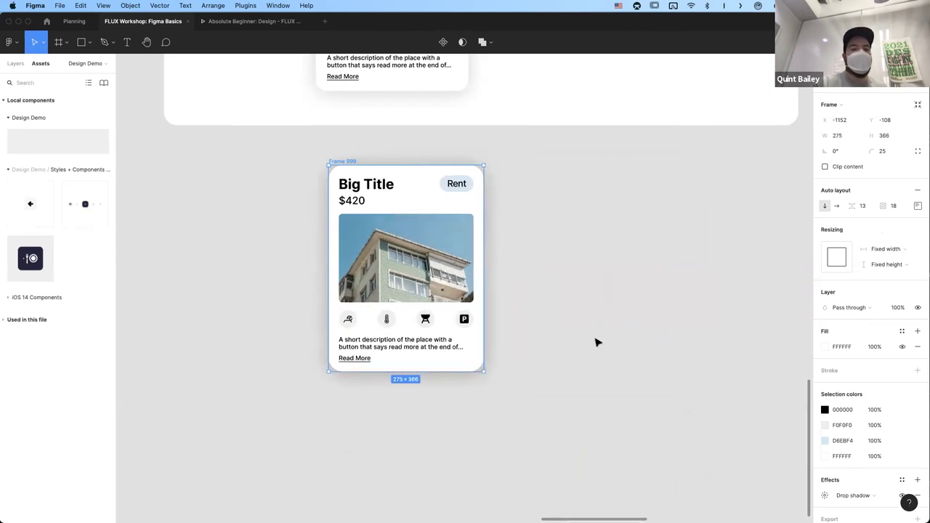
{"action": "left_click", "coordinate": [553, 335]}
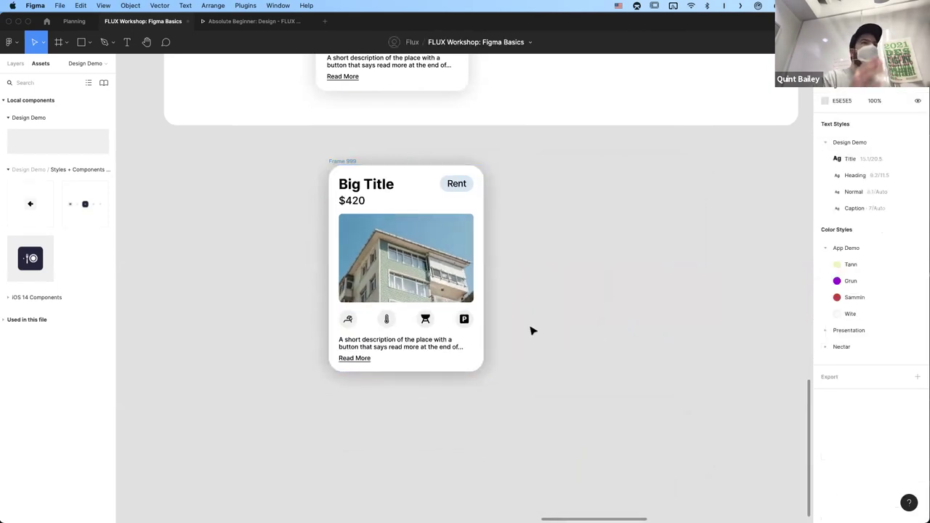
{"action": "left_click", "coordinate": [469, 272]}
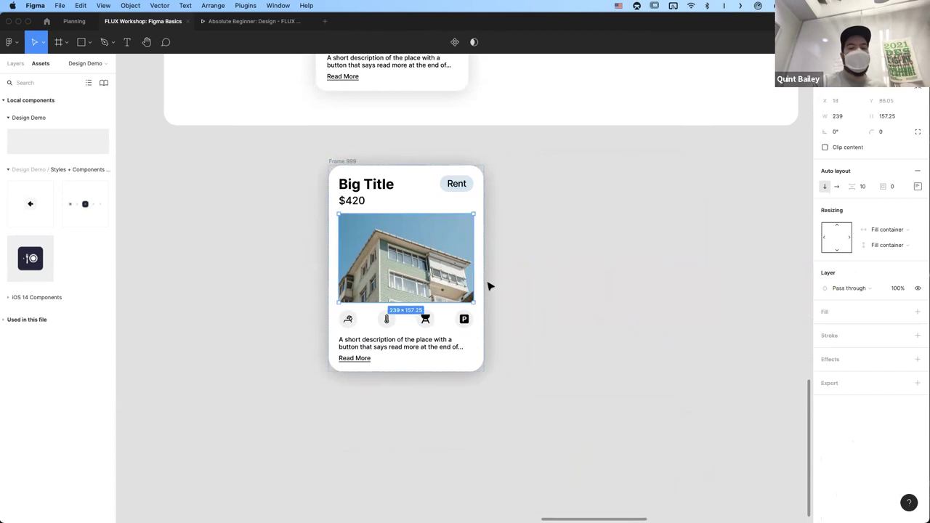
{"action": "left_click", "coordinate": [508, 292]}
{"action": "left_click", "coordinate": [354, 161]}
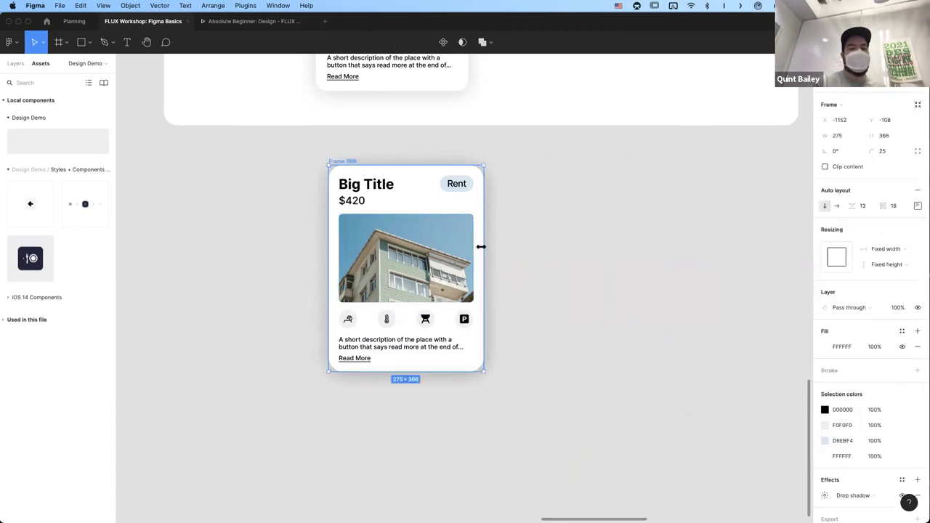
{"action": "left_click_drag", "start_coordinate": [472, 258], "coordinate": [496, 259]}
{"action": "left_click", "coordinate": [572, 277]}
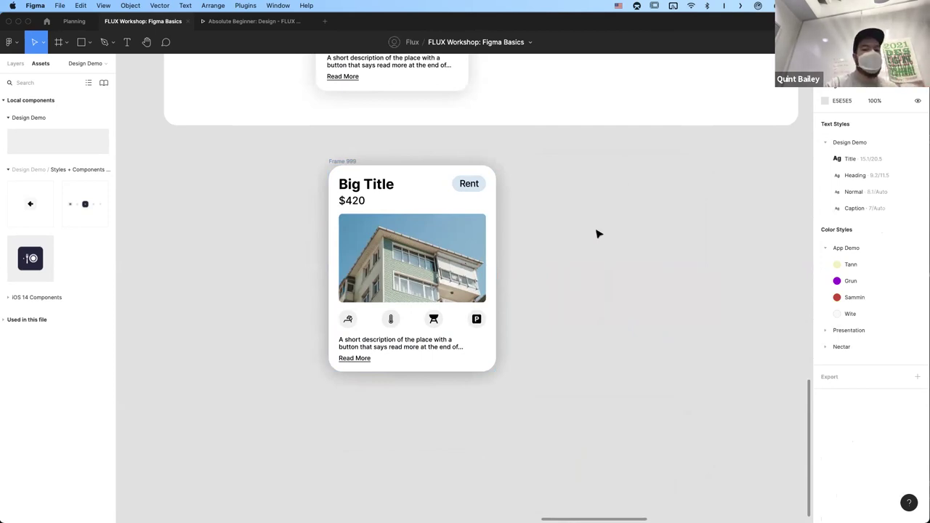
- Locate PANEL 3 and highlight its Illustration description text for editing
{"action": "scroll", "coordinate": [595, 234], "scroll_direction": "down", "scroll_amount": 6}
{"action": "scroll", "coordinate": [597, 233], "scroll_direction": "up", "scroll_amount": 3}
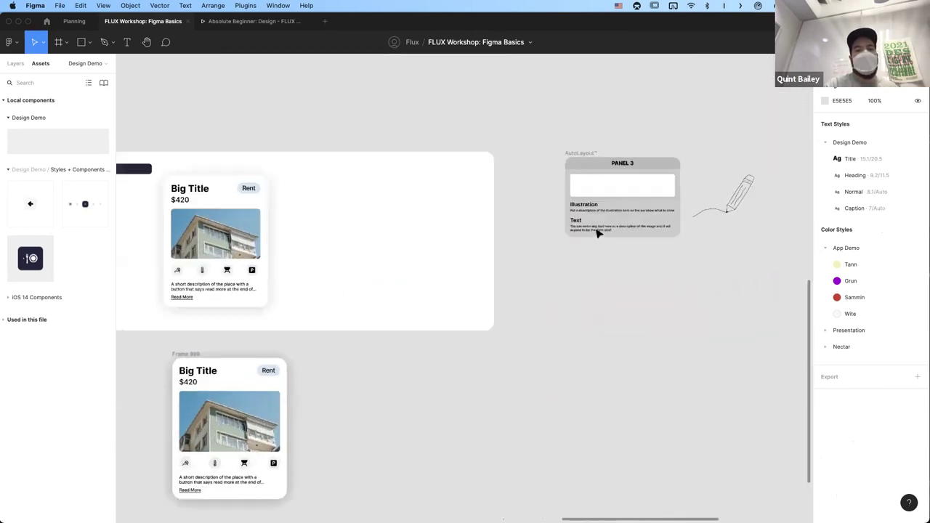
{"action": "scroll", "coordinate": [597, 233], "scroll_direction": "up", "scroll_amount": 5}
{"action": "scroll", "coordinate": [599, 233], "scroll_direction": "right", "scroll_amount": 5}
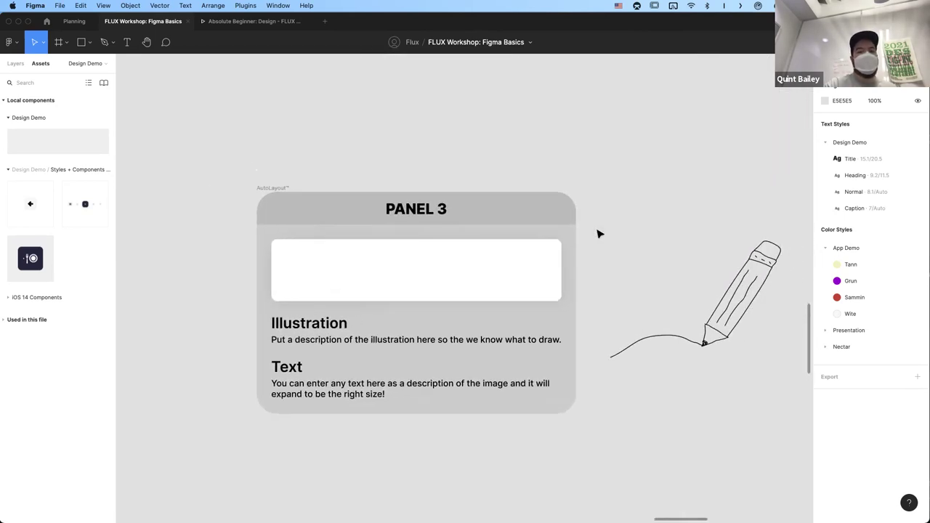
{"action": "scroll", "coordinate": [599, 233], "scroll_direction": "right", "scroll_amount": 2}
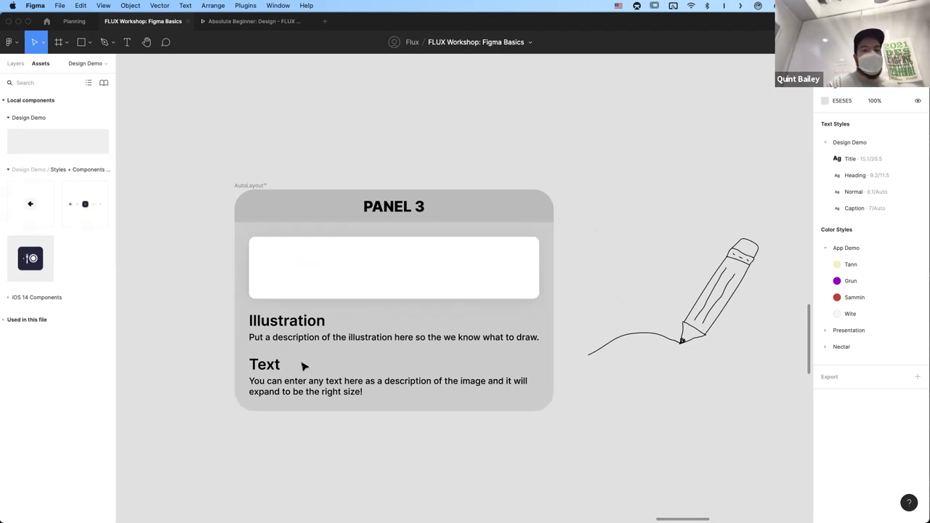
{"action": "left_click", "coordinate": [252, 186]}
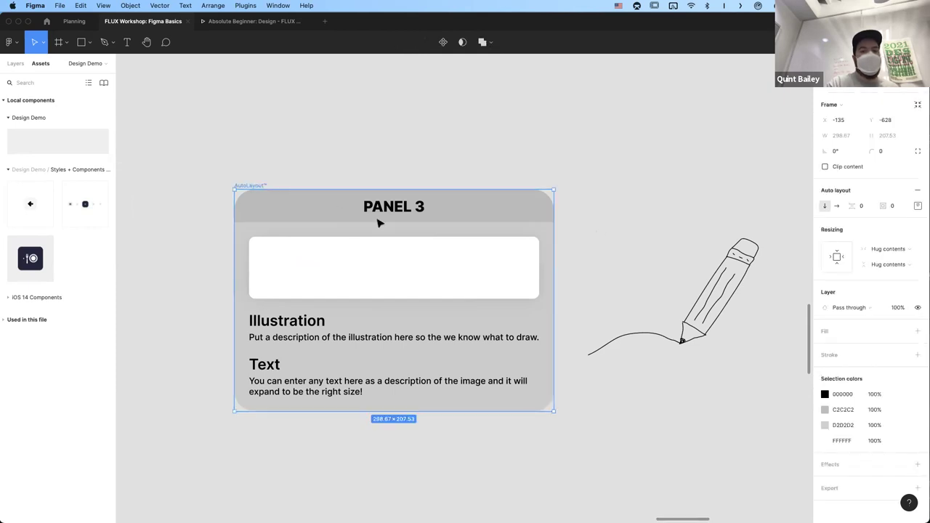
{"action": "double_click", "coordinate": [385, 208]}
{"action": "left_click", "coordinate": [584, 182]}
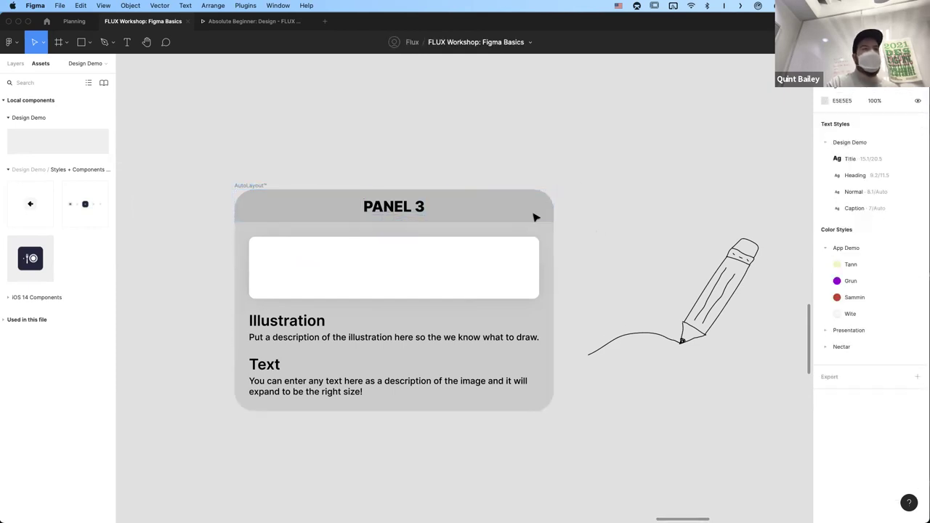
{"action": "double_click", "coordinate": [297, 342]}
{"action": "left_click", "coordinate": [288, 388]}
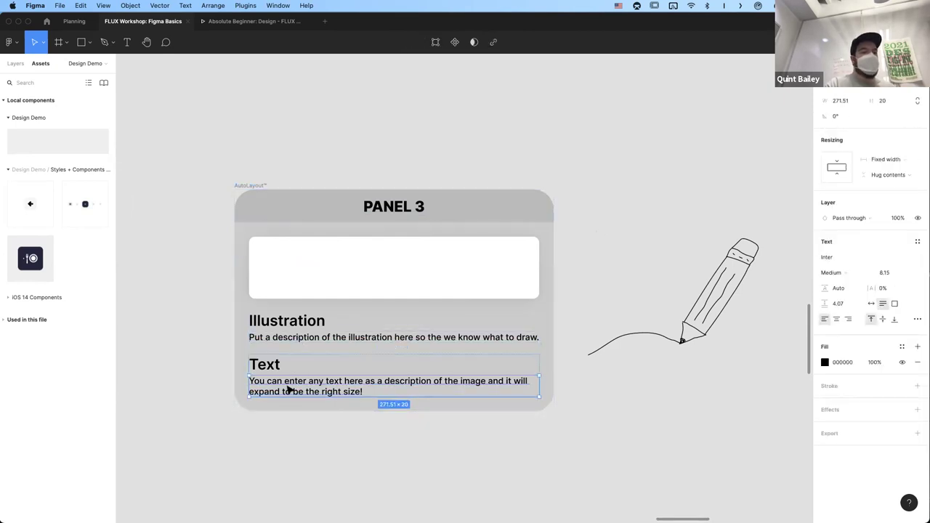
{"action": "left_click", "coordinate": [377, 443]}
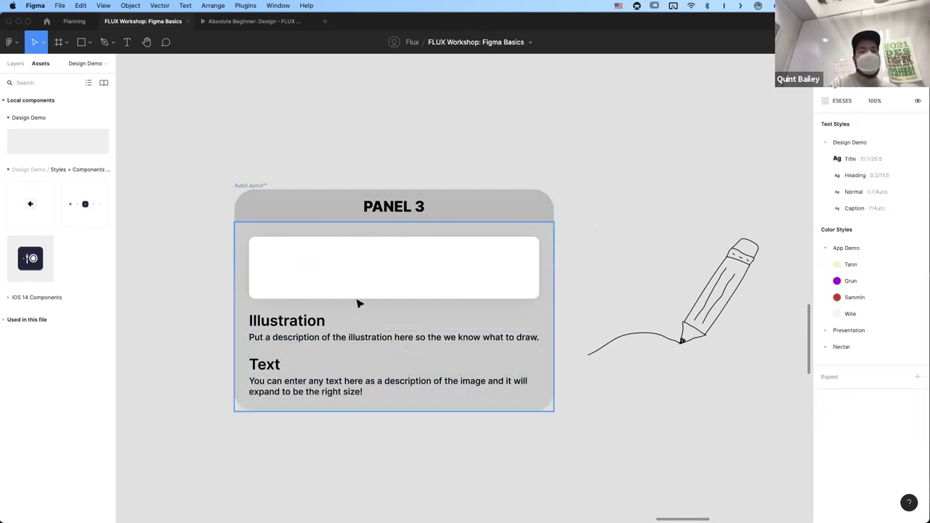
{"action": "left_click", "coordinate": [333, 336]}
{"action": "left_click", "coordinate": [316, 338]}
{"action": "double_click", "coordinate": [316, 338]}
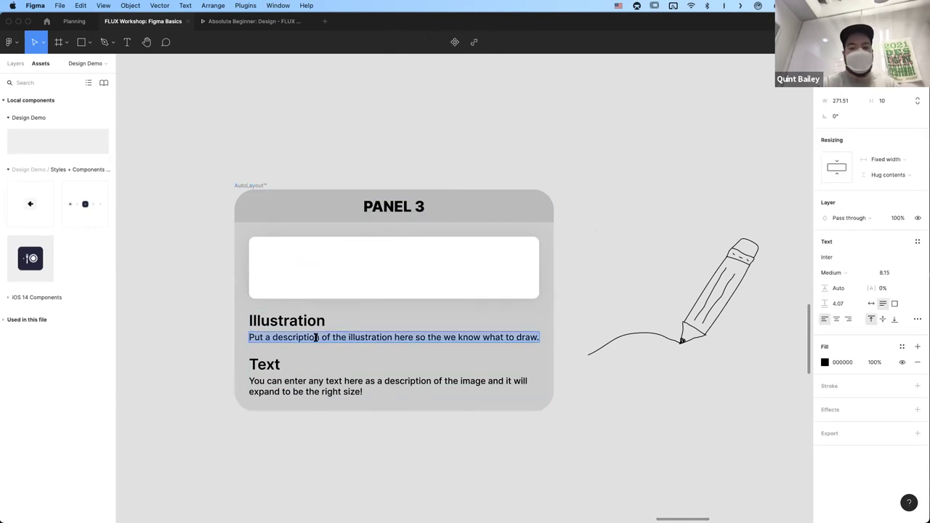
- Fill the description with seven Lorem ipsum paragraphs via Quick Actions and review them
{"action": "key", "text": "super+slash"}
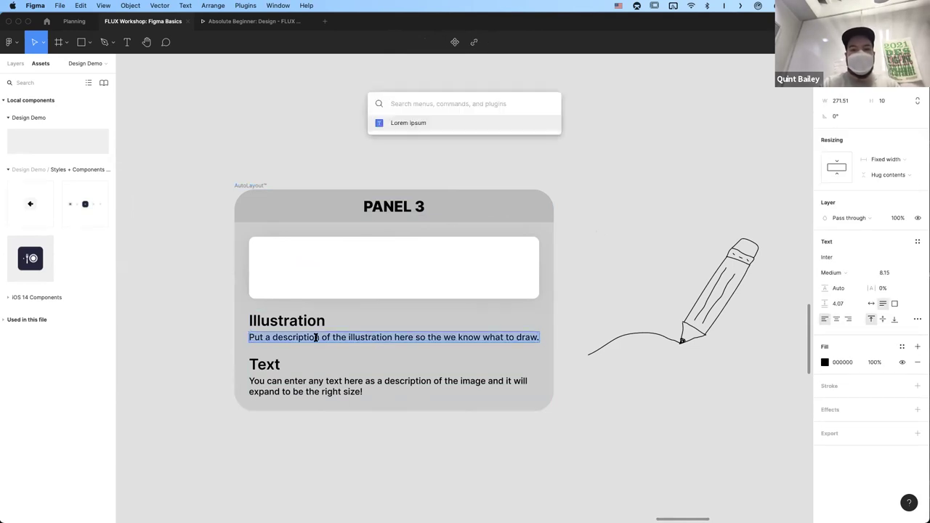
{"action": "key", "text": "Return"}
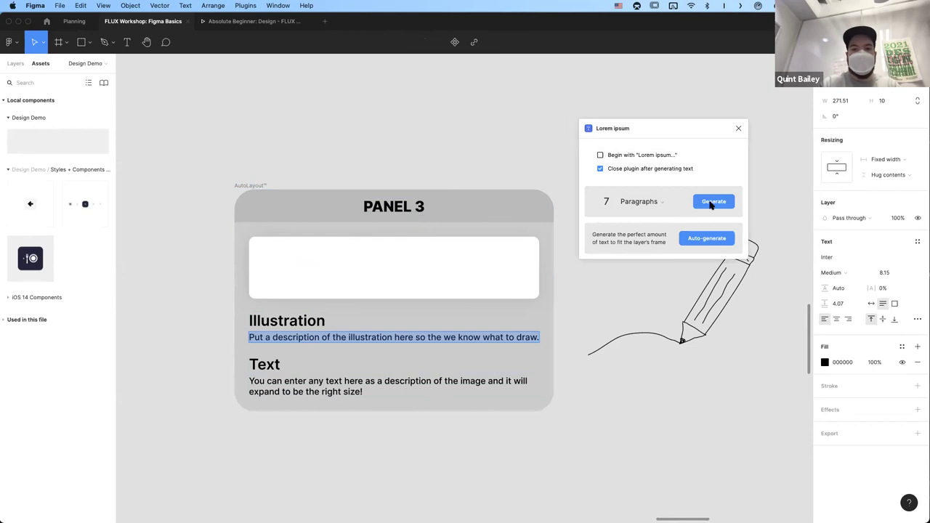
{"action": "key", "text": "Return"}
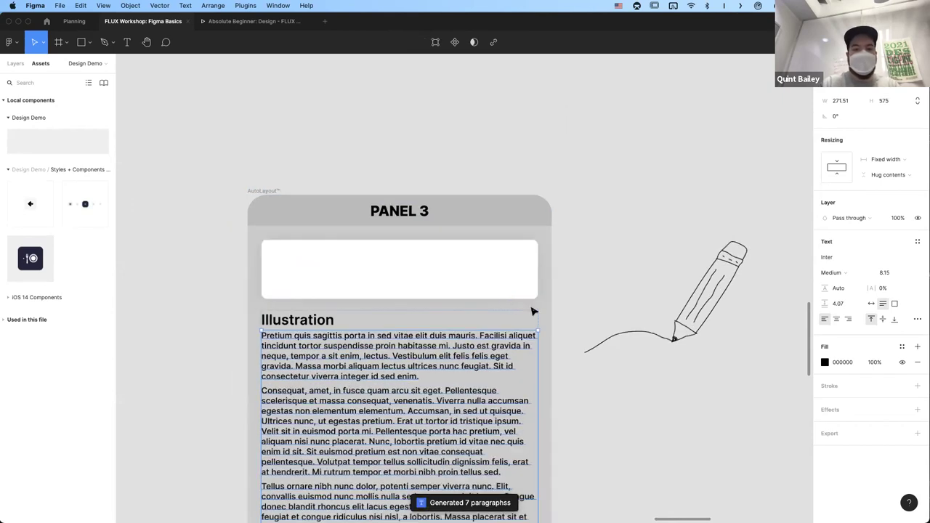
{"action": "scroll", "coordinate": [563, 327], "scroll_direction": "down", "scroll_amount": 5}
{"action": "left_click", "coordinate": [563, 328]}
{"action": "scroll", "coordinate": [563, 328], "scroll_direction": "down", "scroll_amount": 2}
{"action": "scroll", "coordinate": [563, 328], "scroll_direction": "down", "scroll_amount": 5}
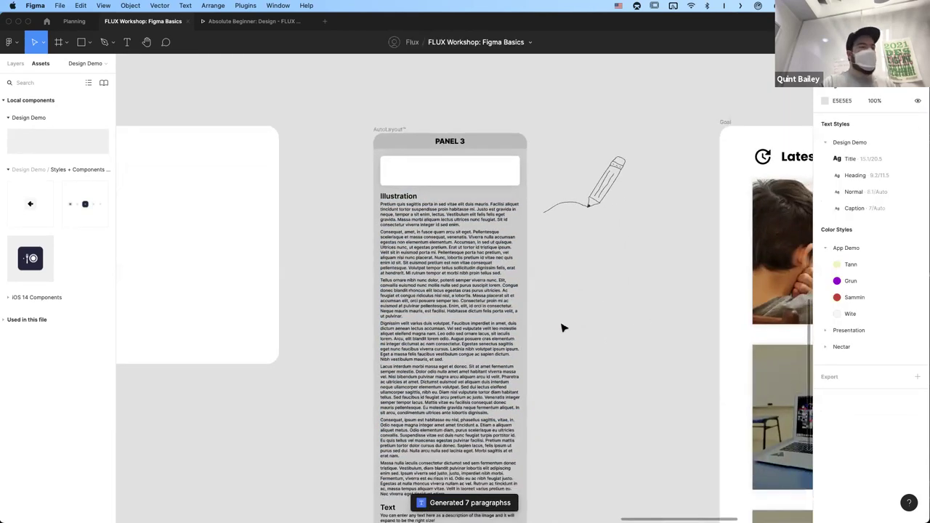
{"action": "scroll", "coordinate": [456, 357], "scroll_direction": "up", "scroll_amount": 3}
{"action": "scroll", "coordinate": [455, 357], "scroll_direction": "down", "scroll_amount": 2}
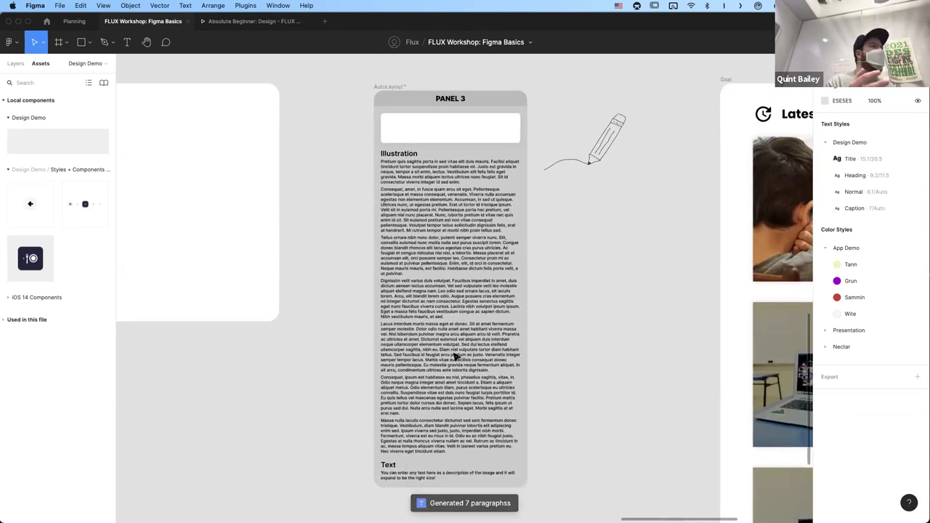
{"action": "scroll", "coordinate": [456, 356], "scroll_direction": "up", "scroll_amount": 5}
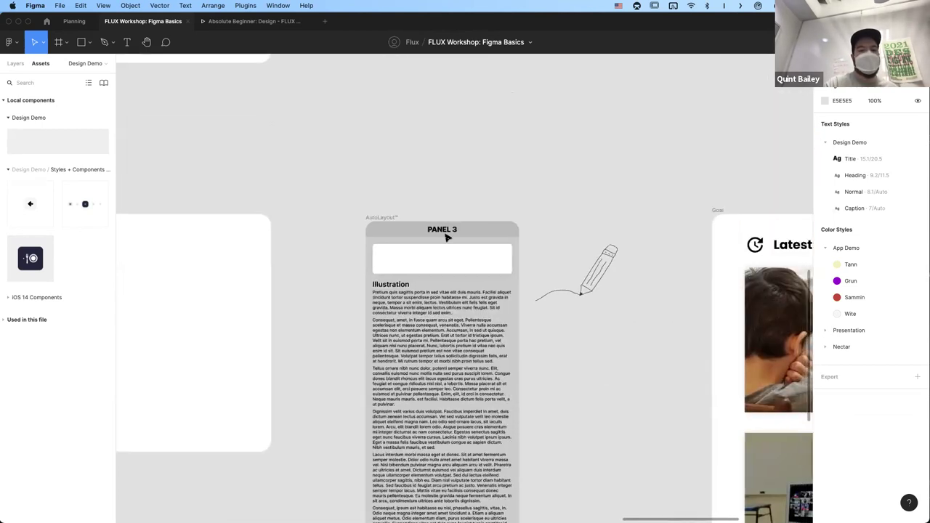
{"action": "scroll", "coordinate": [407, 358], "scroll_direction": "down", "scroll_amount": 1}
{"action": "scroll", "coordinate": [406, 358], "scroll_direction": "down", "scroll_amount": 1}
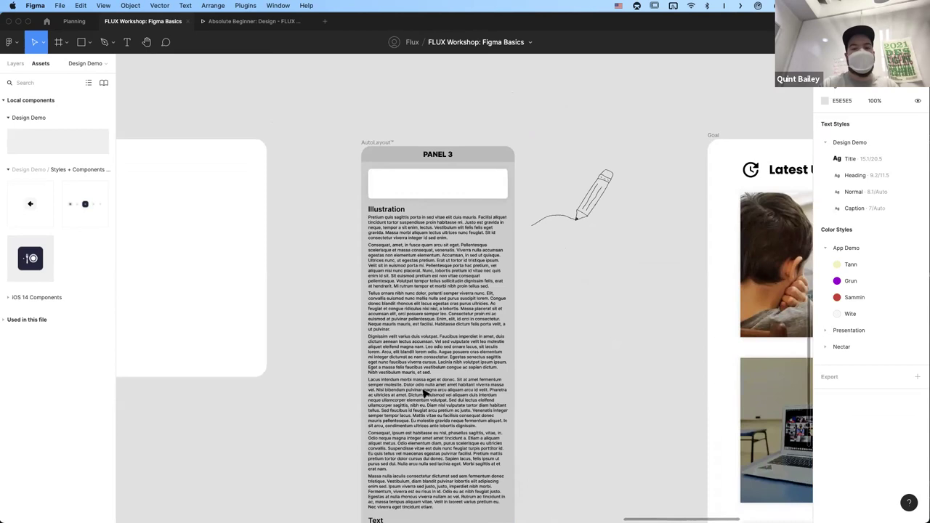
- Undo the placeholder text to restore the original one-line description
{"action": "left_click", "coordinate": [412, 336]}
{"action": "key", "text": "super+z"}
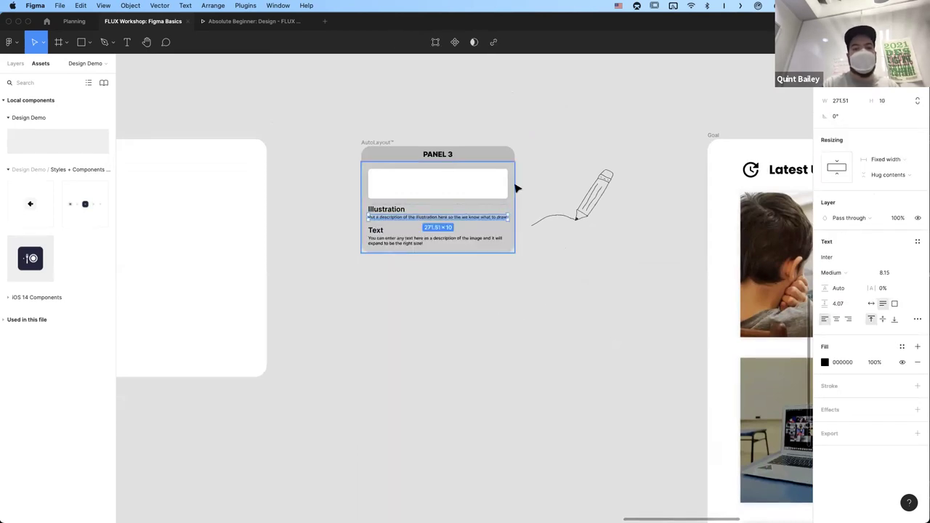
{"action": "scroll", "coordinate": [515, 188], "scroll_direction": "up", "scroll_amount": 3}
{"action": "scroll", "coordinate": [508, 191], "scroll_direction": "left", "scroll_amount": 2}
{"action": "scroll", "coordinate": [509, 190], "scroll_direction": "up", "scroll_amount": 1}
- Drag the pencil drawing into PANEL 3's white illustration box, which grows taller to fit it
{"action": "left_click", "coordinate": [458, 211]}
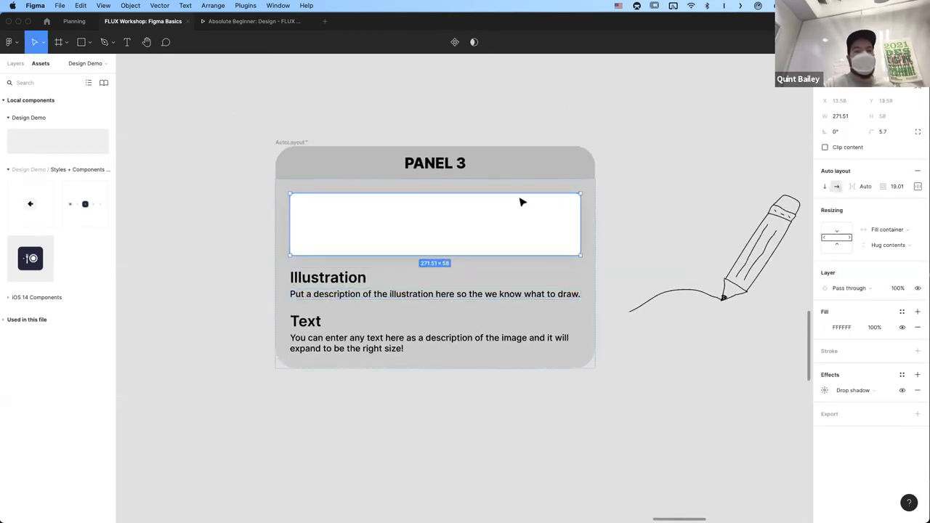
{"action": "left_click", "coordinate": [676, 226]}
{"action": "left_click", "coordinate": [757, 273]}
{"action": "left_click_drag", "start_coordinate": [757, 272], "coordinate": [418, 224]}
{"action": "key", "text": "Escape"}
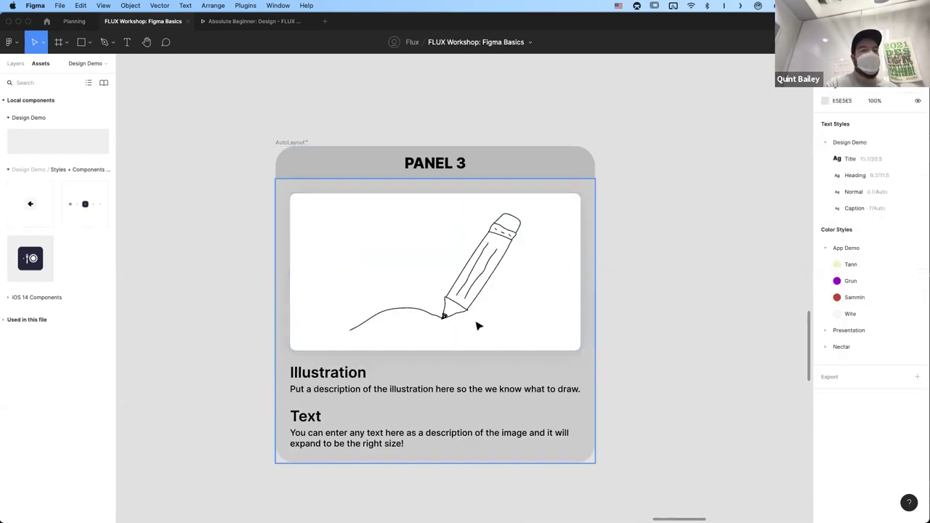
{"action": "scroll", "coordinate": [477, 327], "scroll_direction": "down", "scroll_amount": 1}
{"action": "scroll", "coordinate": [478, 326], "scroll_direction": "right", "scroll_amount": 1}
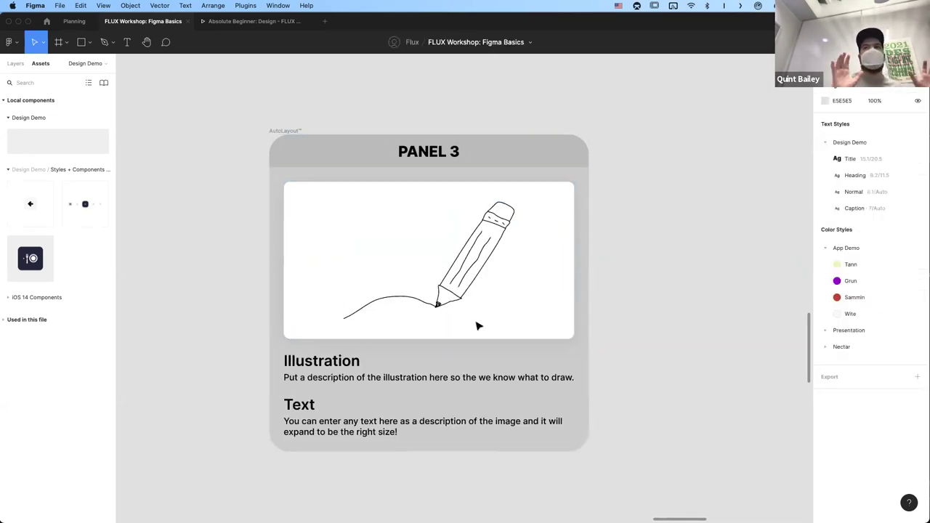
{"action": "scroll", "coordinate": [478, 326], "scroll_direction": "up", "scroll_amount": 1}
{"action": "scroll", "coordinate": [478, 326], "scroll_direction": "left", "scroll_amount": 1}
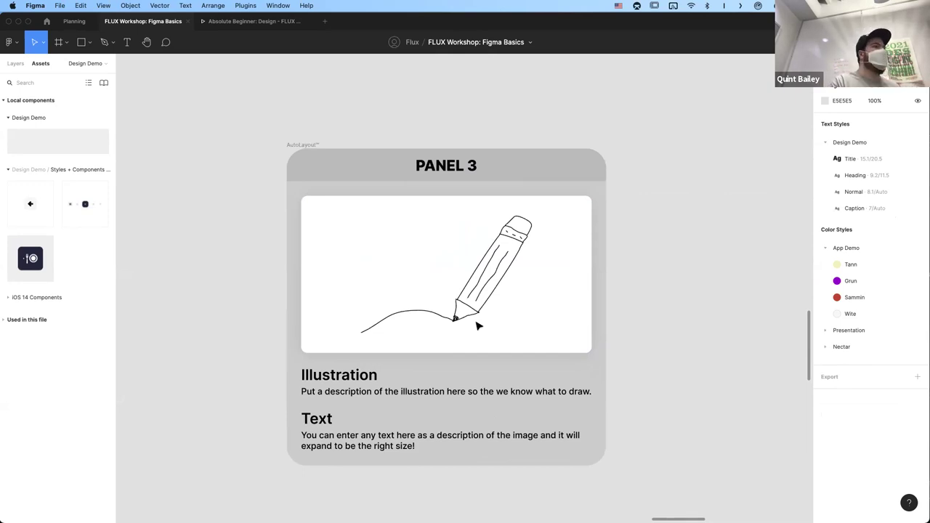
{"action": "scroll", "coordinate": [478, 326], "scroll_direction": "down", "scroll_amount": 5, "text": "ctrl"}
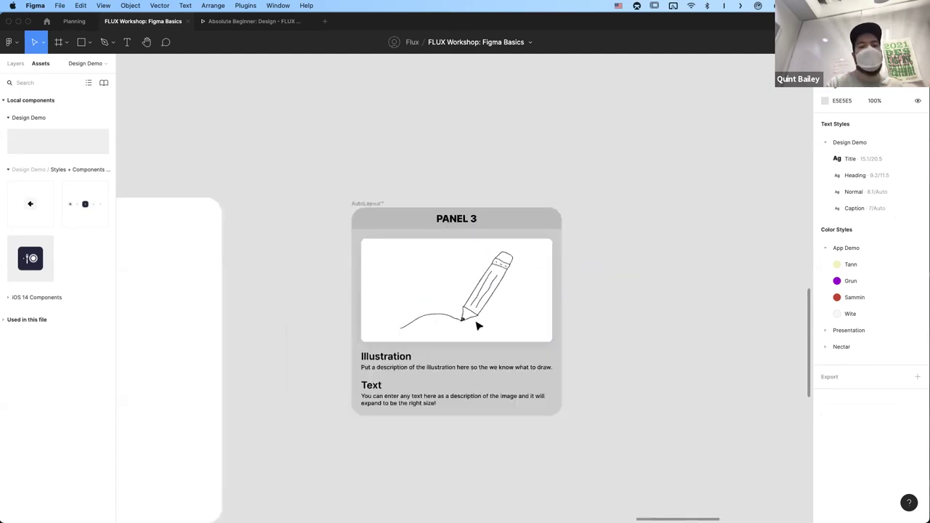
{"action": "scroll", "coordinate": [473, 326], "scroll_direction": "right", "scroll_amount": 5}
{"action": "scroll", "coordinate": [455, 334], "scroll_direction": "right", "scroll_amount": 3}
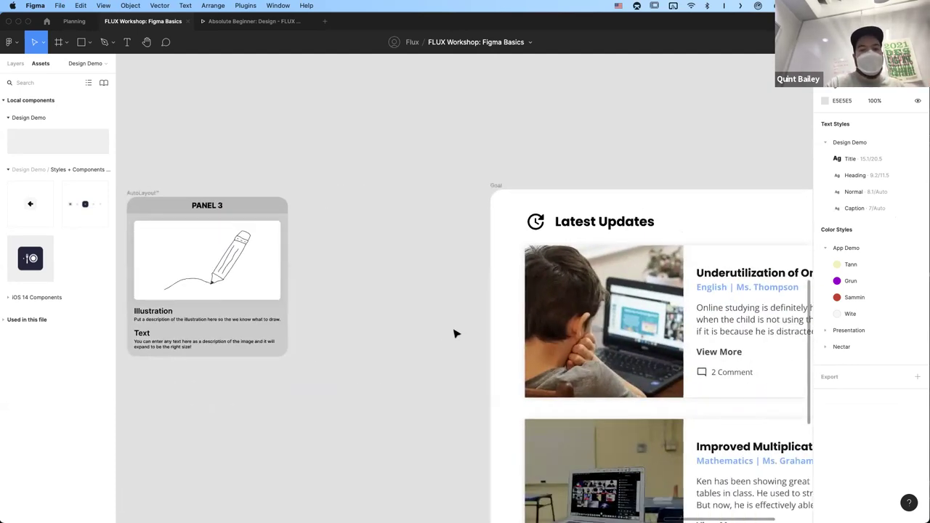
{"action": "scroll", "coordinate": [454, 334], "scroll_direction": "down", "scroll_amount": 5, "text": "ctrl"}
{"action": "scroll", "coordinate": [454, 334], "scroll_direction": "up", "scroll_amount": 3, "text": "ctrl"}
{"action": "scroll", "coordinate": [454, 334], "scroll_direction": "left", "scroll_amount": 4}
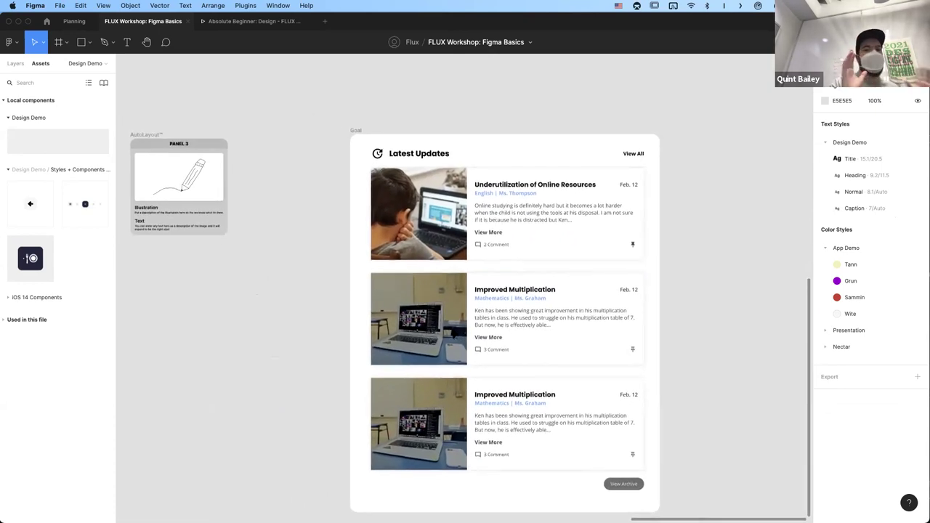
{"action": "left_click", "coordinate": [468, 278]}
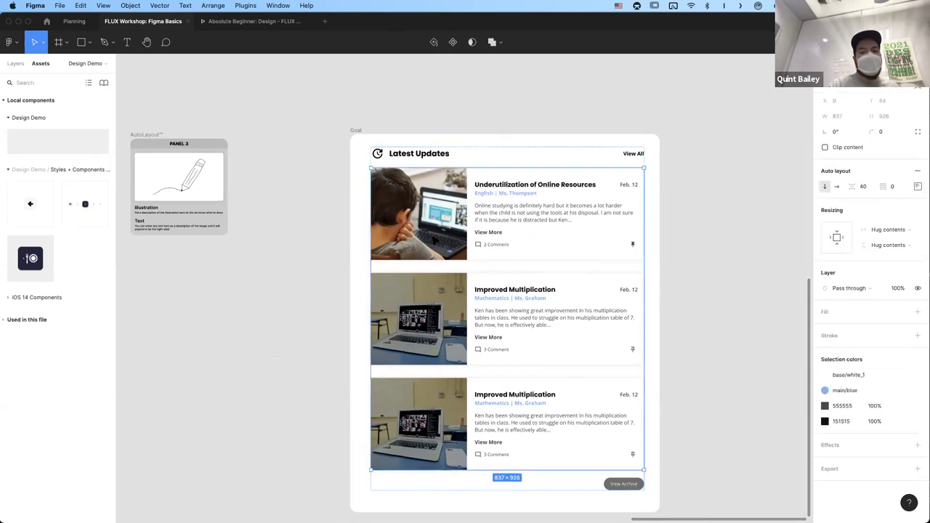
{"action": "left_click", "coordinate": [433, 238]}
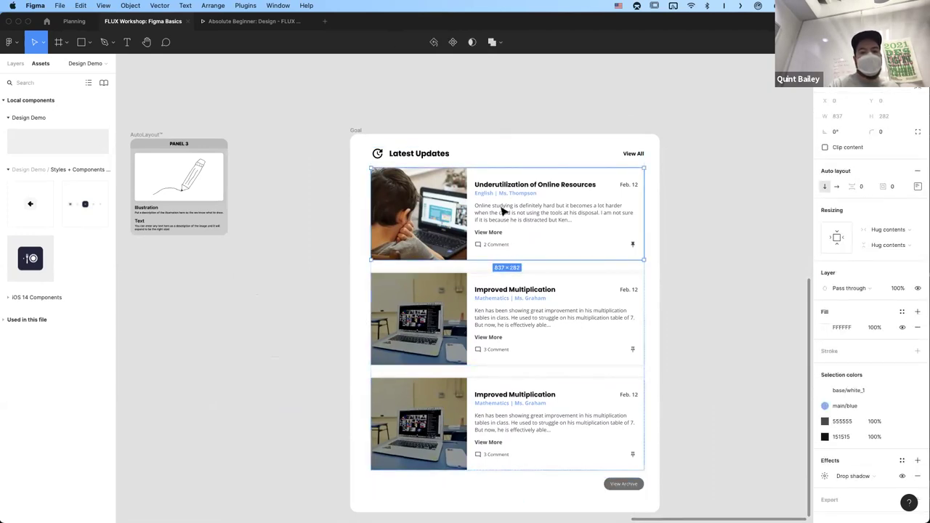
{"action": "scroll", "coordinate": [533, 206], "scroll_direction": "up", "scroll_amount": 5}
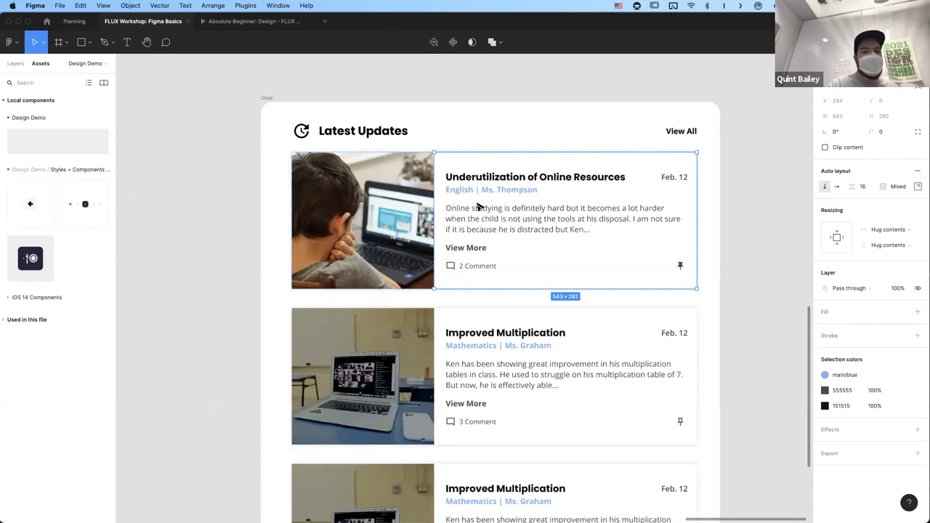
{"action": "left_click", "coordinate": [507, 205]}
{"action": "left_click", "coordinate": [473, 264]}
{"action": "left_click", "coordinate": [471, 251]}
{"action": "left_click", "coordinate": [706, 266]}
{"action": "scroll", "coordinate": [425, 243], "scroll_direction": "down", "scroll_amount": 3}
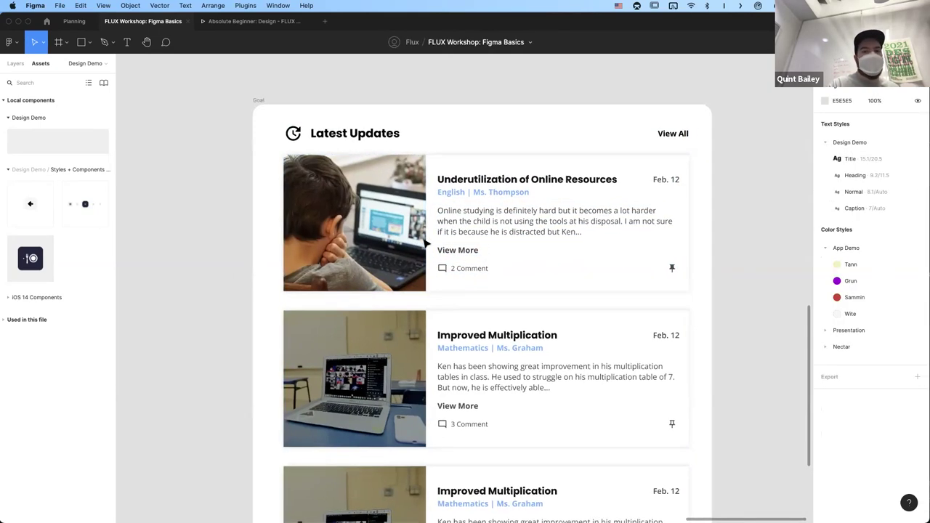
{"action": "scroll", "coordinate": [425, 247], "scroll_direction": "down", "scroll_amount": 2}
{"action": "double_click", "coordinate": [370, 250]}
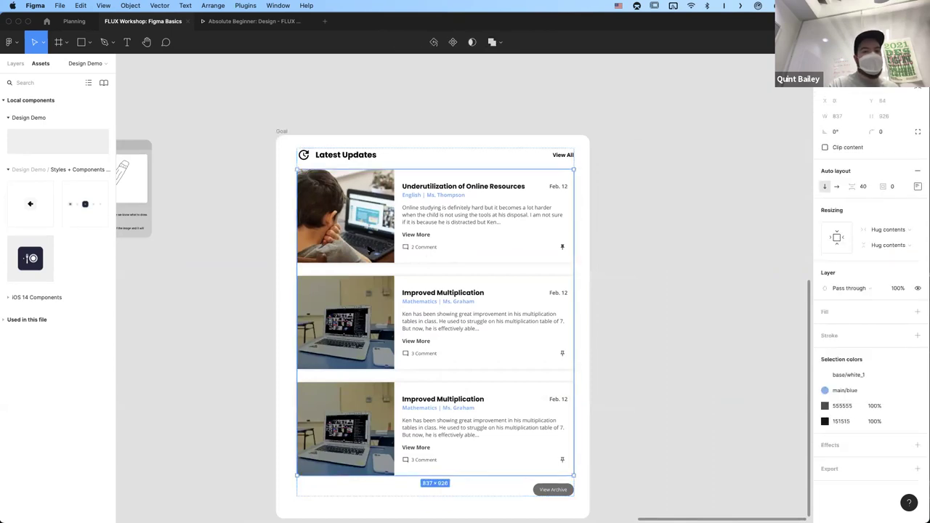
{"action": "left_click", "coordinate": [370, 250]}
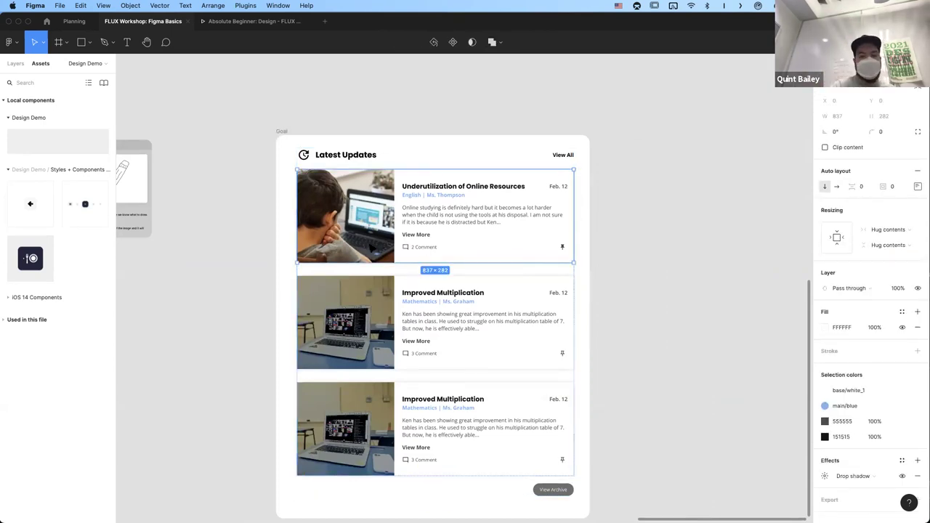
{"action": "key", "text": "Down"}
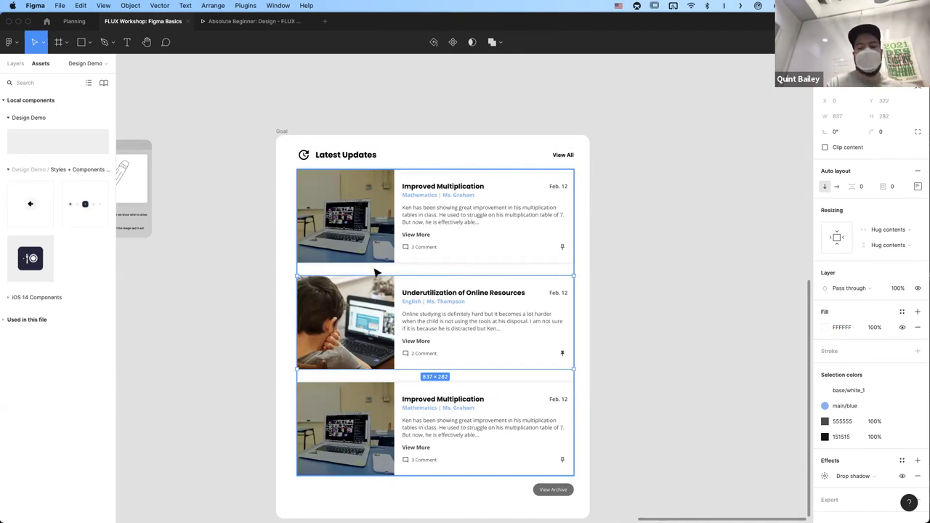
{"action": "key", "text": "Down"}
{"action": "key", "text": "Up"}
{"action": "key", "text": "Up"}
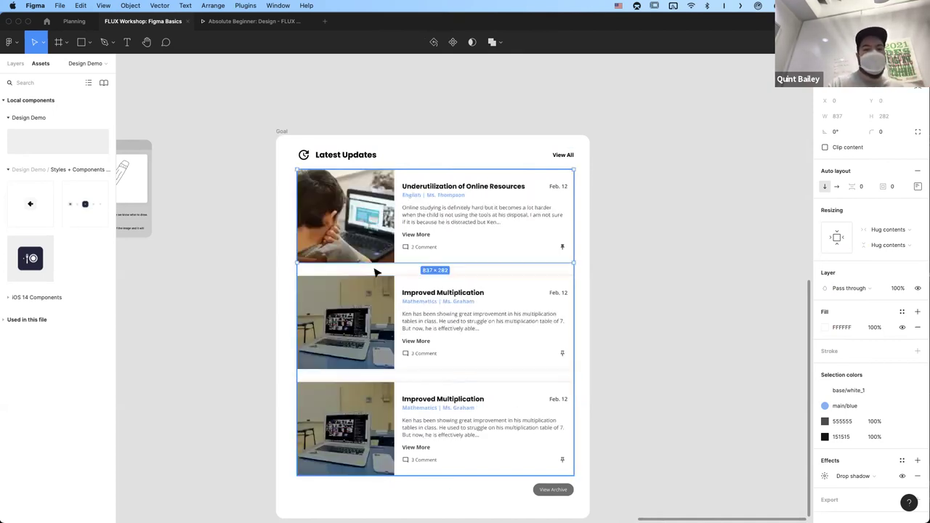
- Zoom out over the canvas, then zoom back in on the Auto Layout Area and Frame 999 card
{"action": "left_click", "coordinate": [567, 159]}
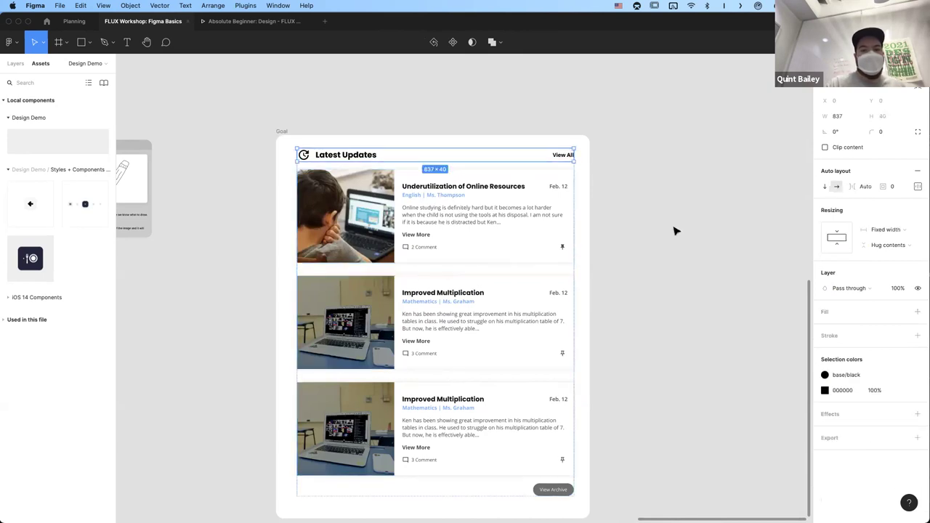
{"action": "left_click", "coordinate": [674, 231]}
{"action": "scroll", "coordinate": [674, 231], "scroll_direction": "down", "scroll_amount": 10}
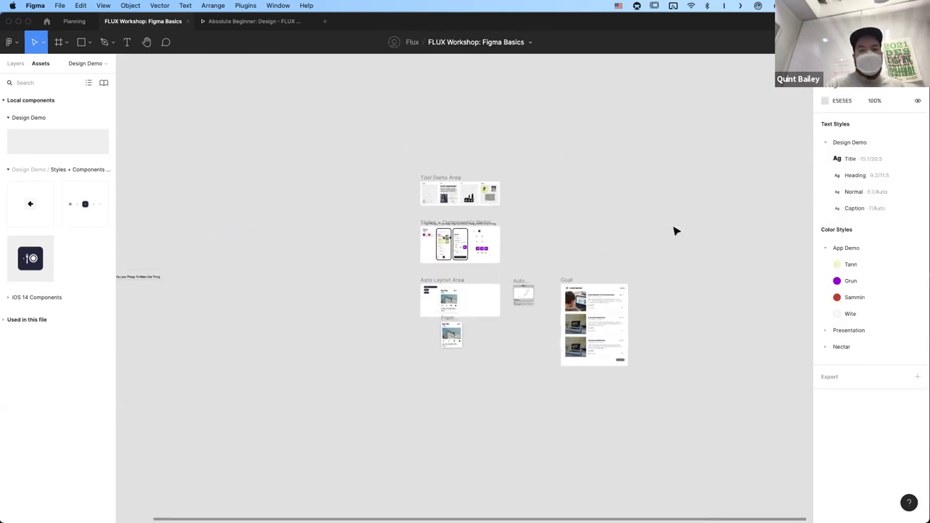
{"action": "scroll", "coordinate": [674, 231], "scroll_direction": "up", "scroll_amount": 5}
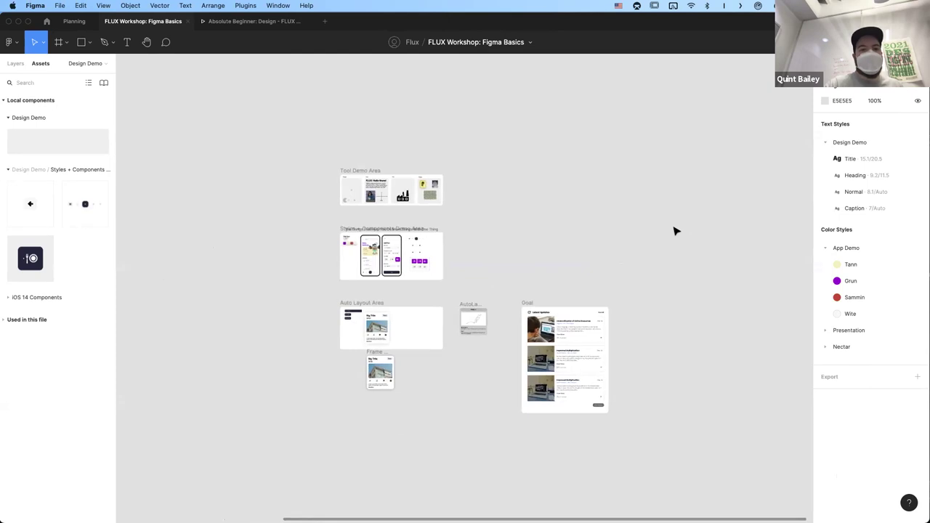
{"action": "scroll", "coordinate": [674, 231], "scroll_direction": "up", "scroll_amount": 3}
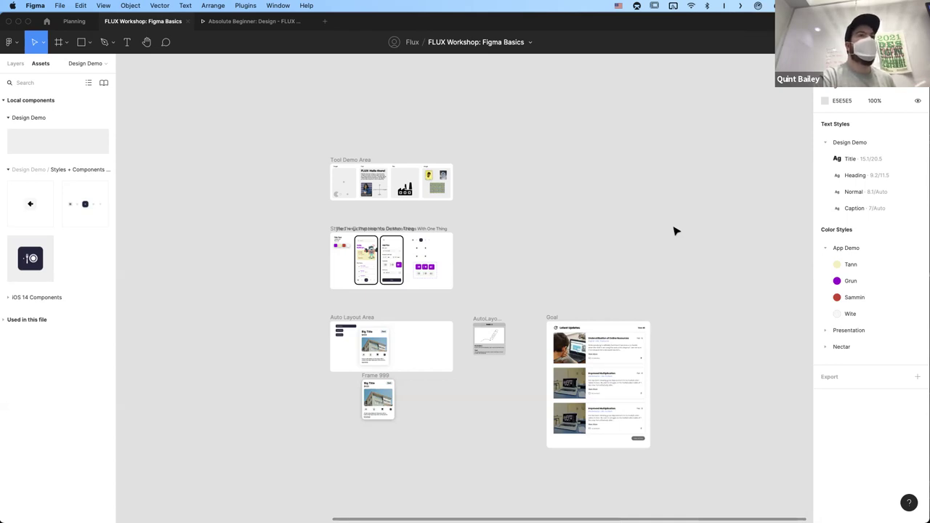
{"action": "scroll", "coordinate": [374, 415], "scroll_direction": "up", "scroll_amount": 5}
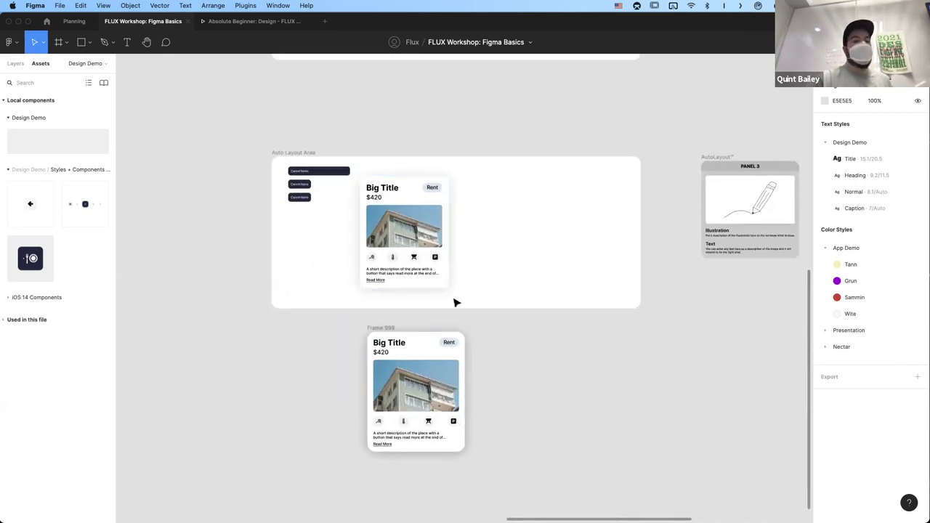
- Try wider and tighter auto-layout gaps between Big Title and $420 in the title group
{"action": "scroll", "coordinate": [450, 260], "scroll_direction": "up", "scroll_amount": 3}
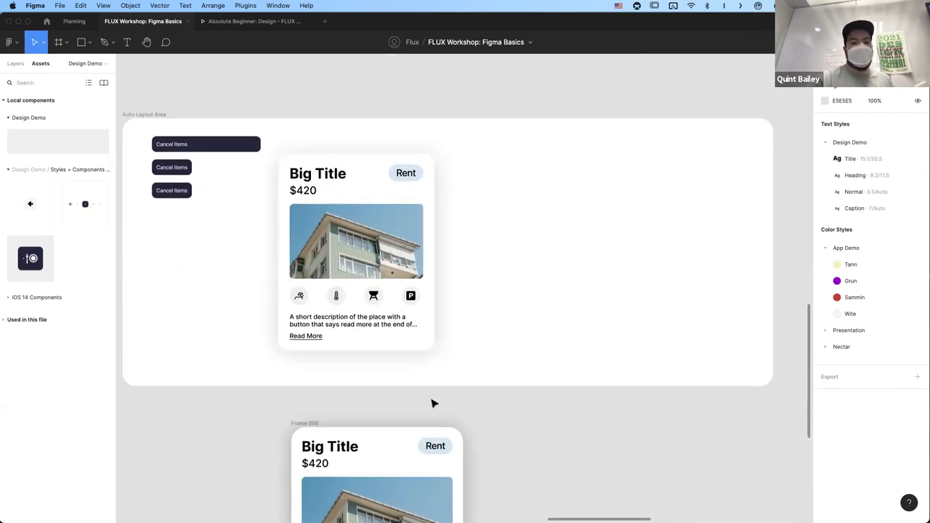
{"action": "scroll", "coordinate": [407, 334], "scroll_direction": "down", "scroll_amount": 5}
{"action": "double_click", "coordinate": [339, 253]}
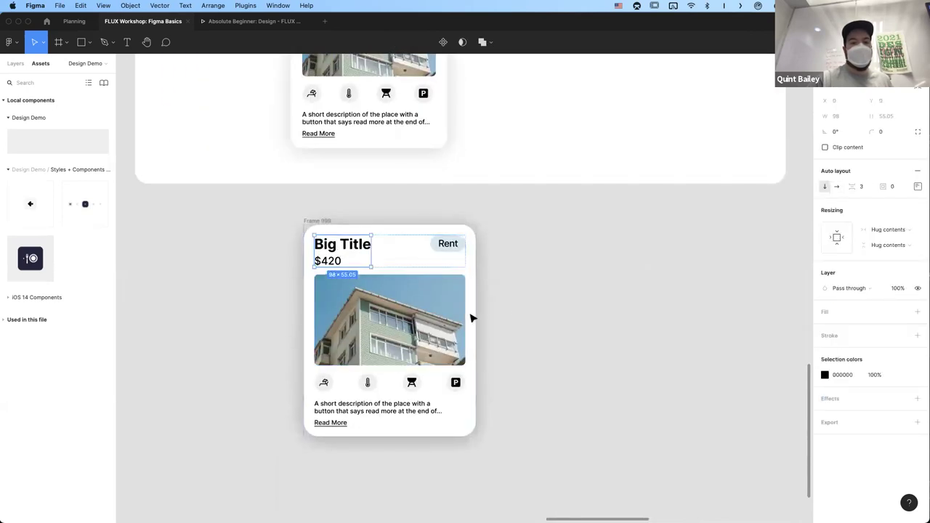
{"action": "key", "text": "Escape"}
{"action": "double_click", "coordinate": [328, 249]}
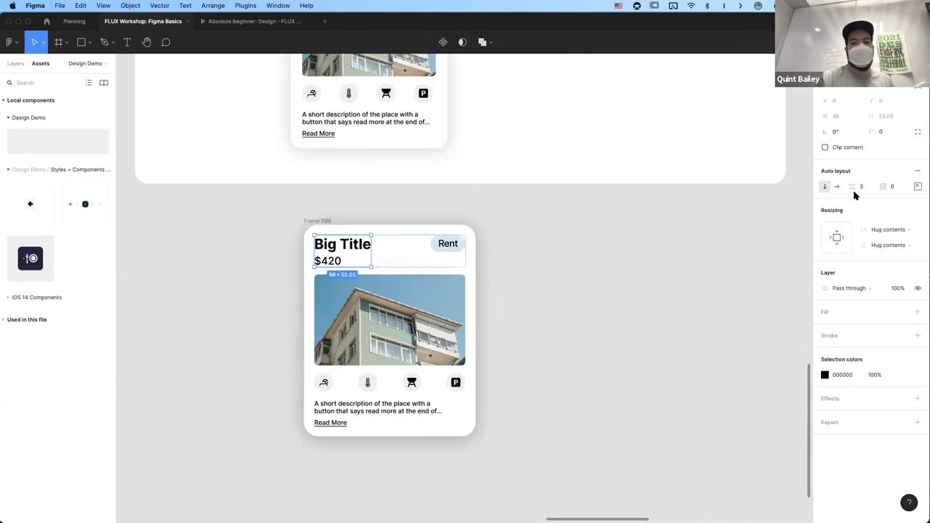
{"action": "mouse_move", "coordinate": [853, 187]}
{"action": "left_mouse_down"}
{"action": "mouse_move", "coordinate": [916, 191]}
{"action": "mouse_move", "coordinate": [855, 194]}
{"action": "left_mouse_up"}
- Widen the Frame 999 card to 355 px so its rows stretch across
{"action": "left_click", "coordinate": [481, 293]}
{"action": "double_click", "coordinate": [385, 251]}
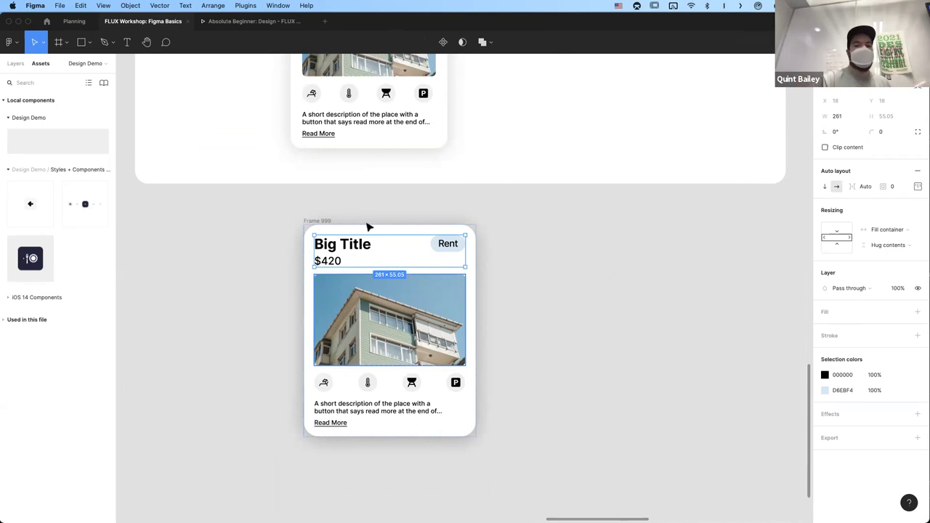
{"action": "left_click", "coordinate": [323, 220]}
{"action": "left_click_drag", "start_coordinate": [476, 375], "coordinate": [509, 410]}
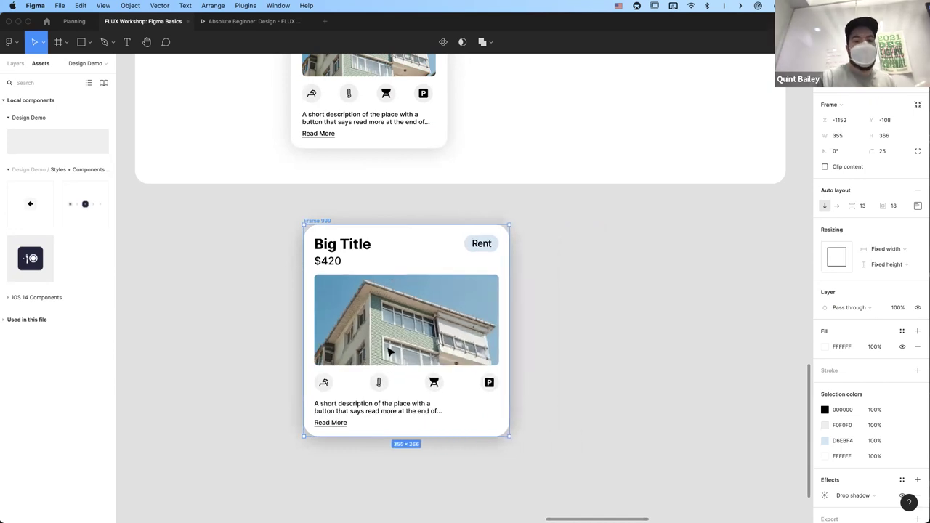
- Resize the Frame 999 card to 345 × 406, then narrow it to 318 wide
{"action": "left_click", "coordinate": [396, 331]}
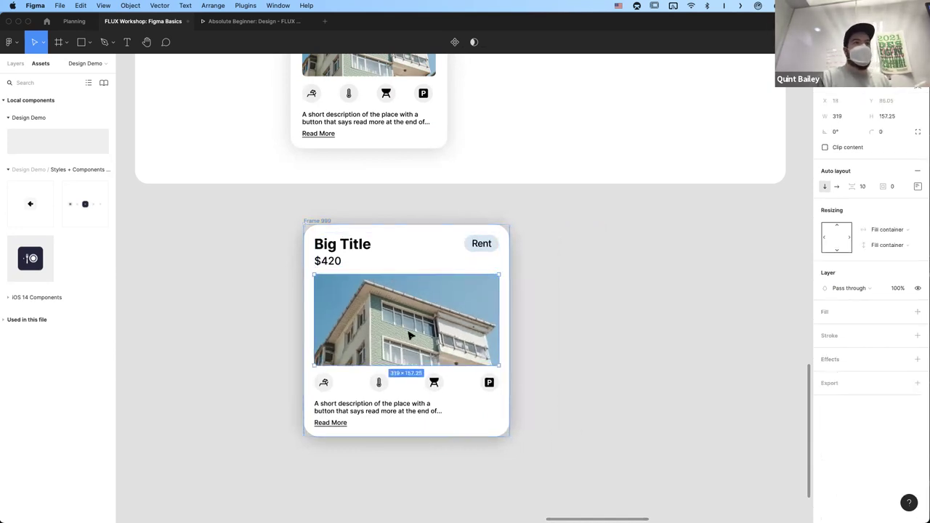
{"action": "key", "text": "Escape"}
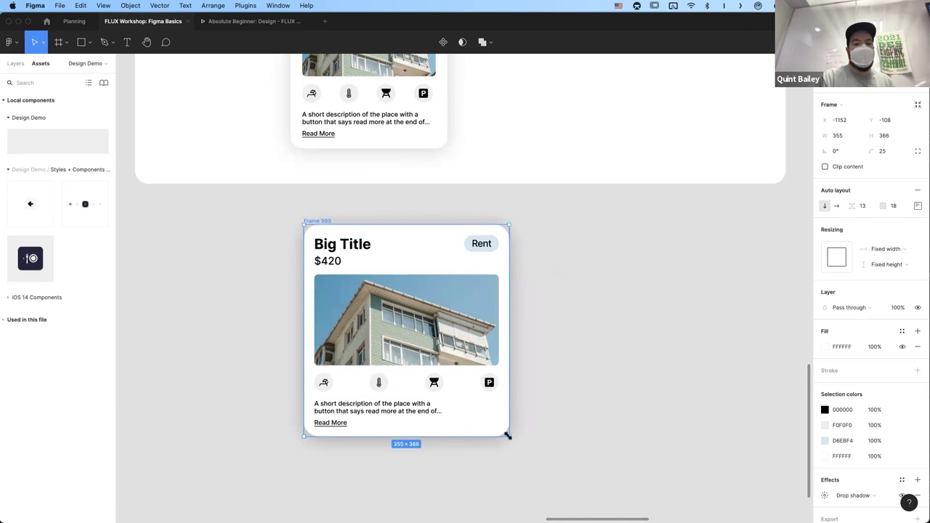
{"action": "left_click_drag", "start_coordinate": [513, 486], "coordinate": [502, 460]}
{"action": "scroll", "coordinate": [459, 409], "scroll_direction": "down", "scroll_amount": 3}
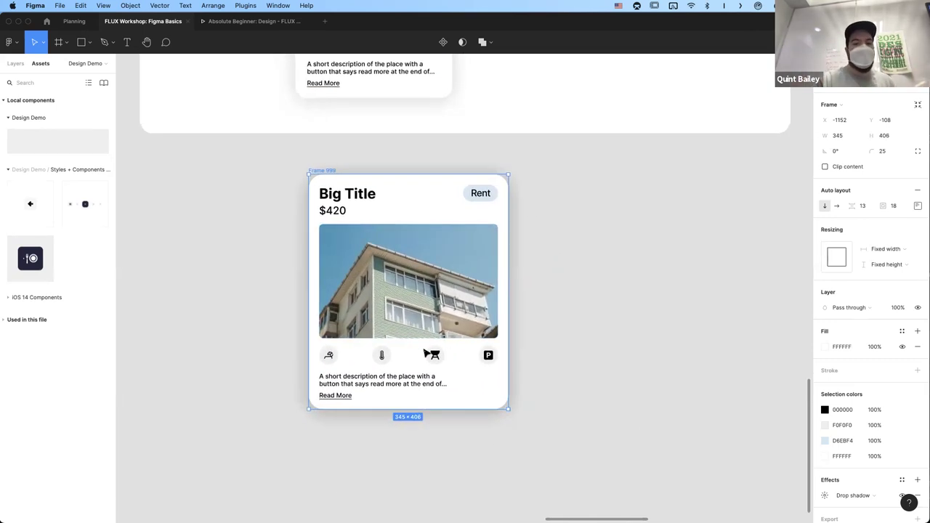
{"action": "left_click", "coordinate": [427, 365]}
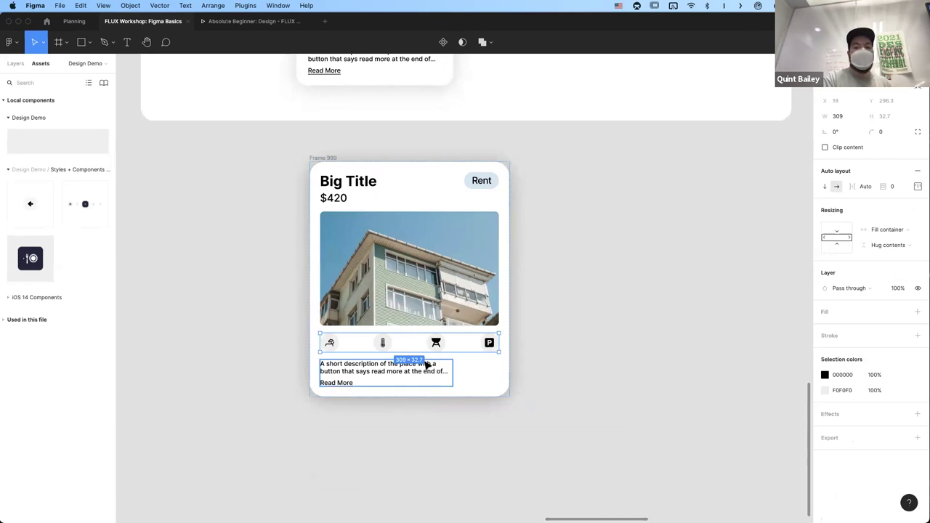
{"action": "left_click", "coordinate": [352, 160]}
{"action": "left_click", "coordinate": [331, 158]}
{"action": "mouse_move", "coordinate": [504, 312]}
{"action": "left_mouse_down"}
{"action": "mouse_move", "coordinate": [674, 314]}
{"action": "mouse_move", "coordinate": [438, 318]}
{"action": "mouse_move", "coordinate": [494, 318]}
{"action": "left_mouse_up"}
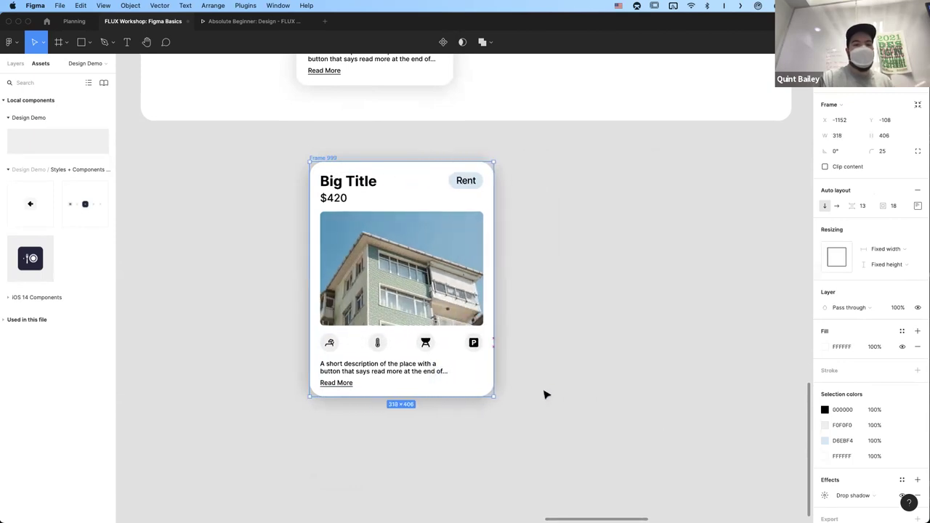
{"action": "left_click", "coordinate": [547, 394]}
- Widen the description-to-Read More gap and raise the card's section spacing to 26
{"action": "left_click", "coordinate": [449, 374]}
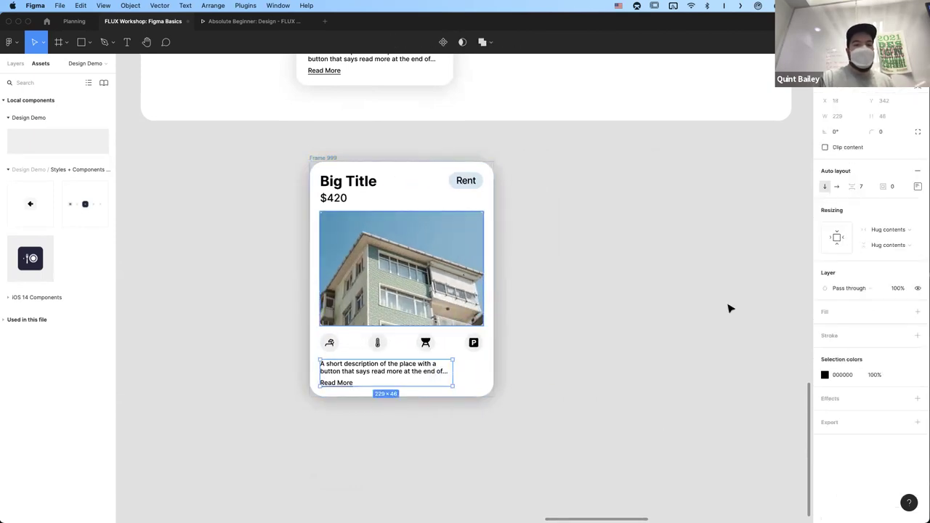
{"action": "left_click_drag", "start_coordinate": [852, 187], "coordinate": [855, 190]}
{"action": "key", "text": "Escape"}
{"action": "key", "text": "Escape"}
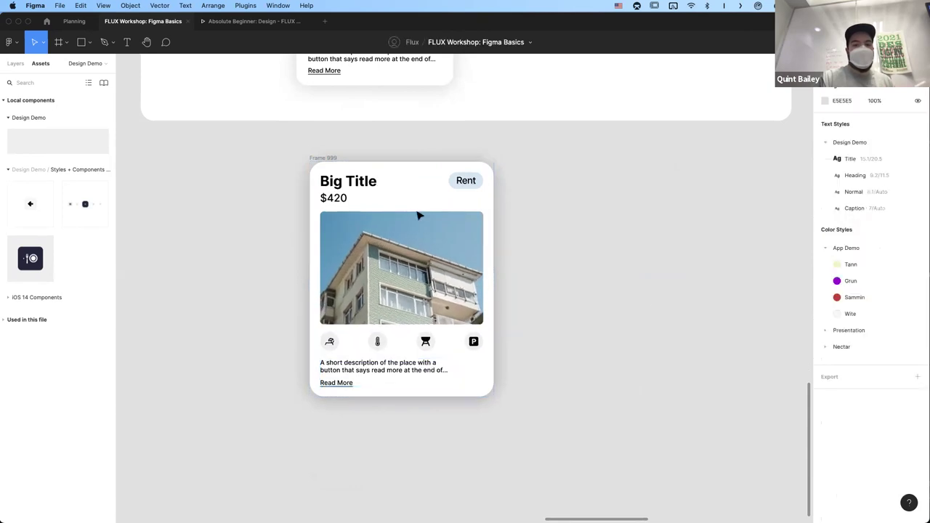
{"action": "scroll", "coordinate": [357, 183], "scroll_direction": "up", "scroll_amount": 2}
{"action": "scroll", "coordinate": [356, 182], "scroll_direction": "left", "scroll_amount": 1}
{"action": "left_click", "coordinate": [336, 170]}
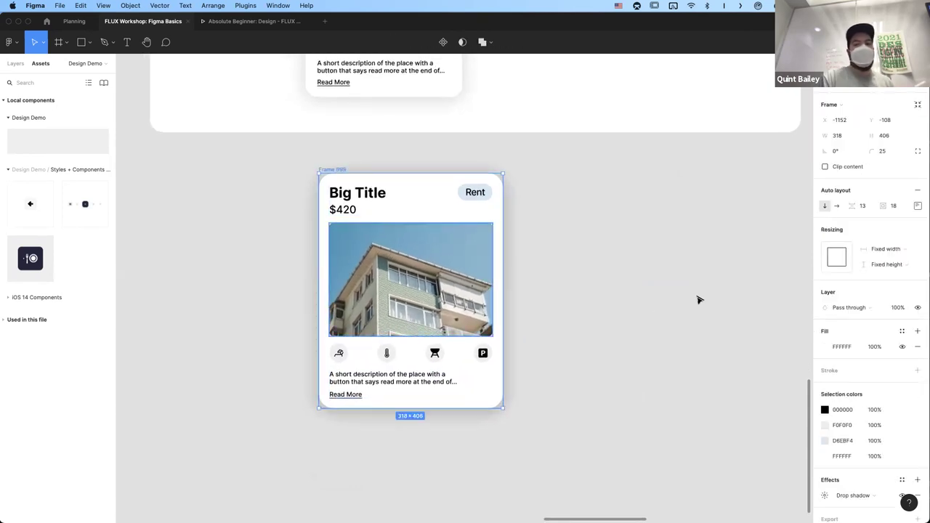
{"action": "left_click_drag", "start_coordinate": [852, 206], "coordinate": [883, 215]}
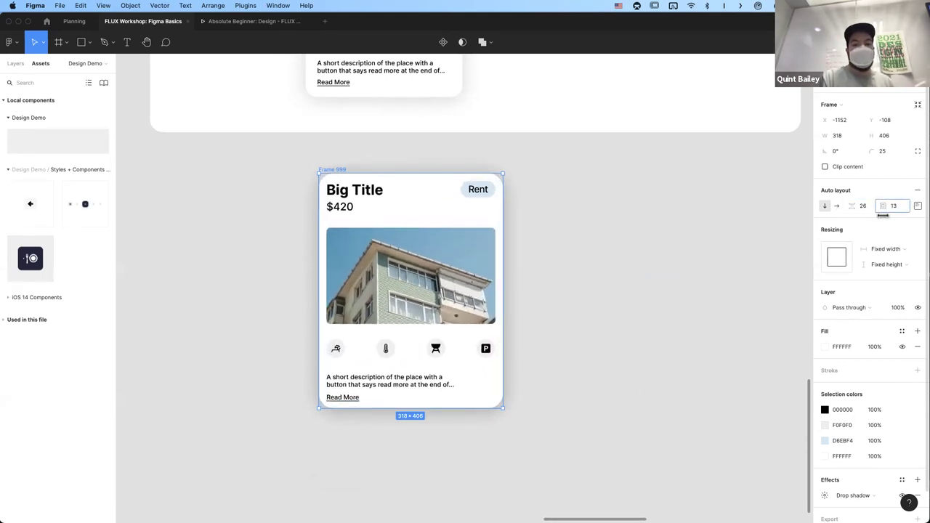
{"action": "left_click", "coordinate": [560, 322]}
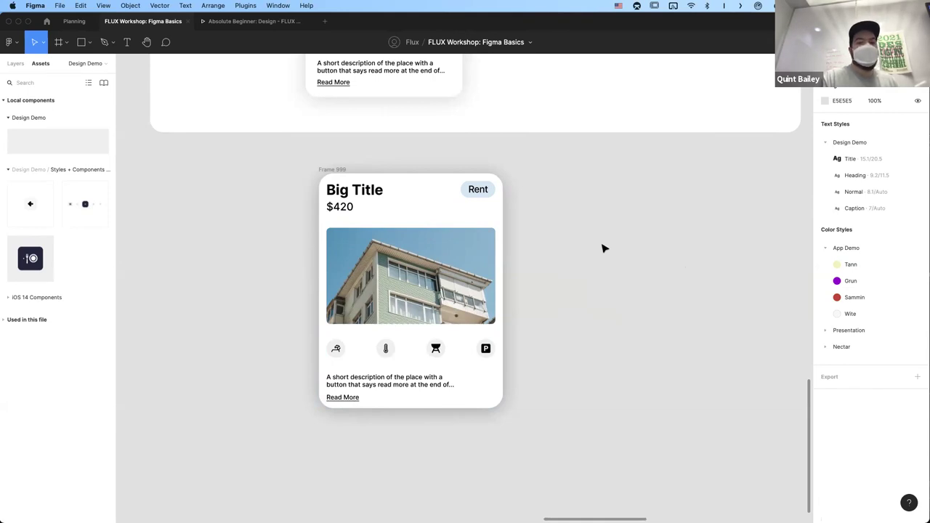
- Shrink the standalone Frame 999 card to 242 × 371 from its bottom-right corner
{"action": "scroll", "coordinate": [602, 248], "scroll_direction": "up", "scroll_amount": 2}
{"action": "scroll", "coordinate": [602, 249], "scroll_direction": "down", "scroll_amount": 5}
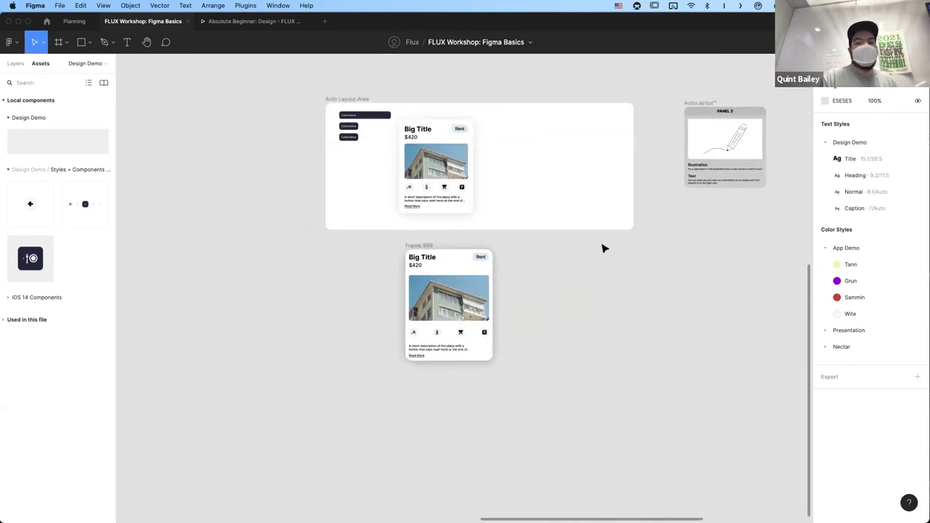
{"action": "scroll", "coordinate": [602, 248], "scroll_direction": "right", "scroll_amount": 5}
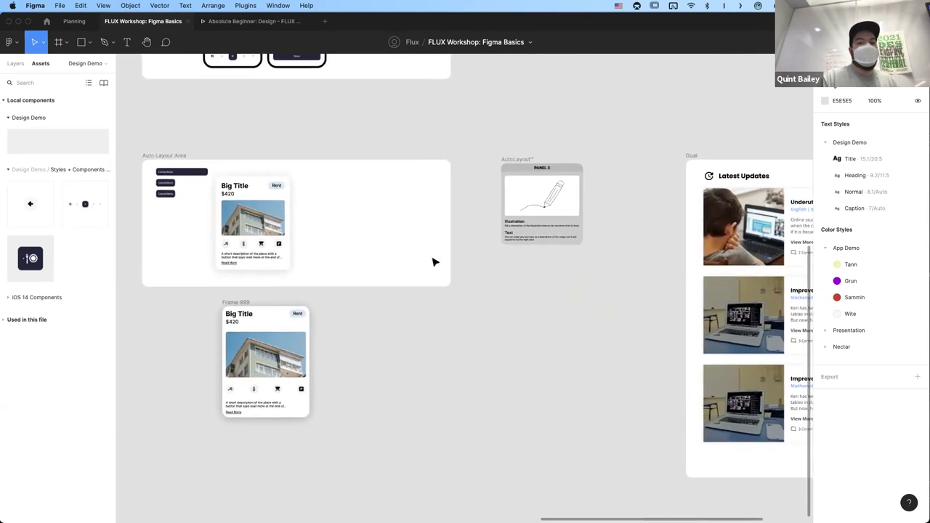
{"action": "scroll", "coordinate": [399, 286], "scroll_direction": "left", "scroll_amount": 3}
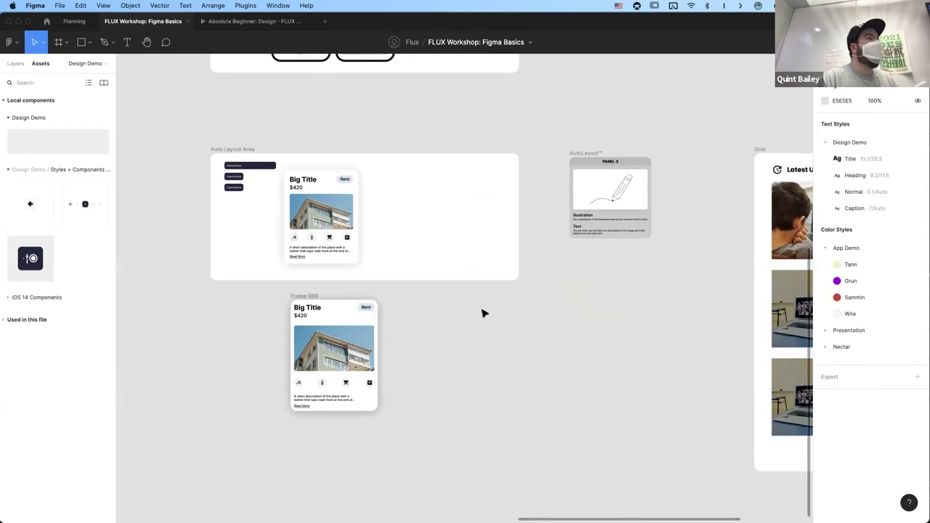
{"action": "scroll", "coordinate": [315, 329], "scroll_direction": "up", "scroll_amount": 5}
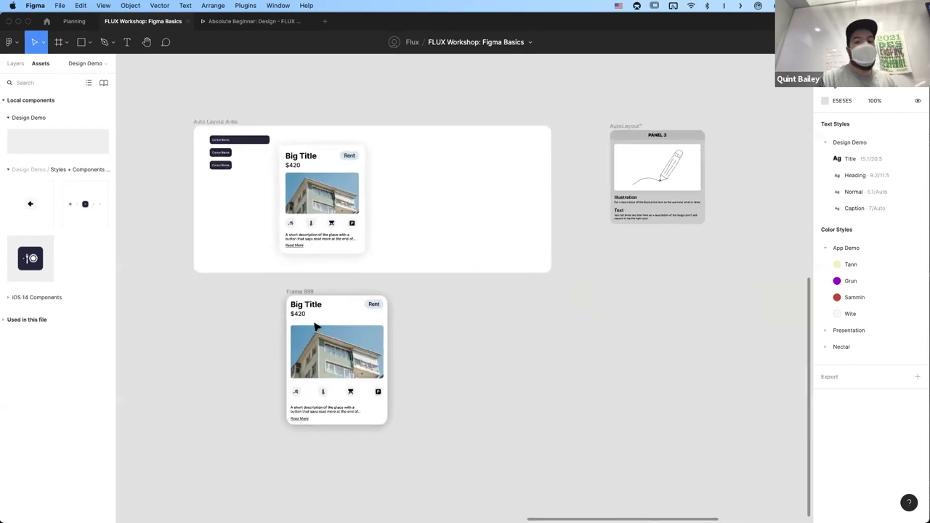
{"action": "left_click", "coordinate": [302, 240]}
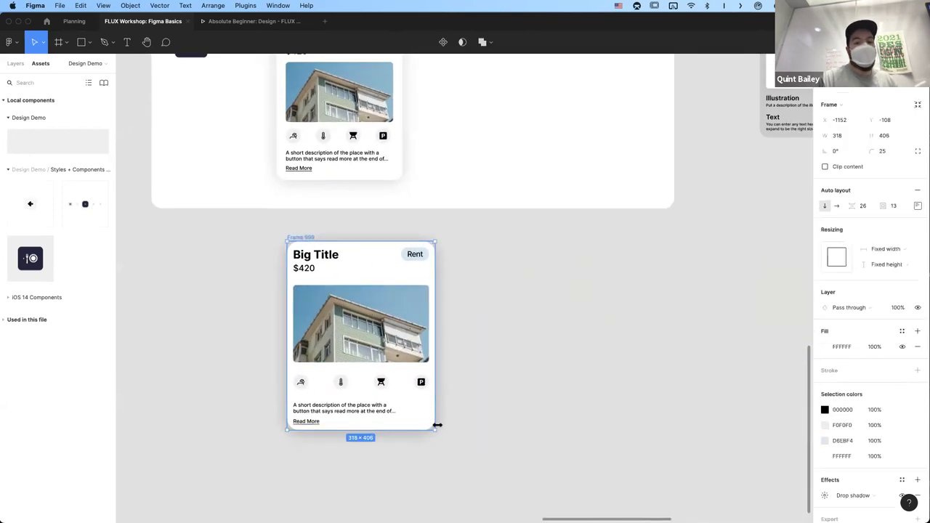
{"action": "left_click_drag", "start_coordinate": [435, 429], "coordinate": [397, 413]}
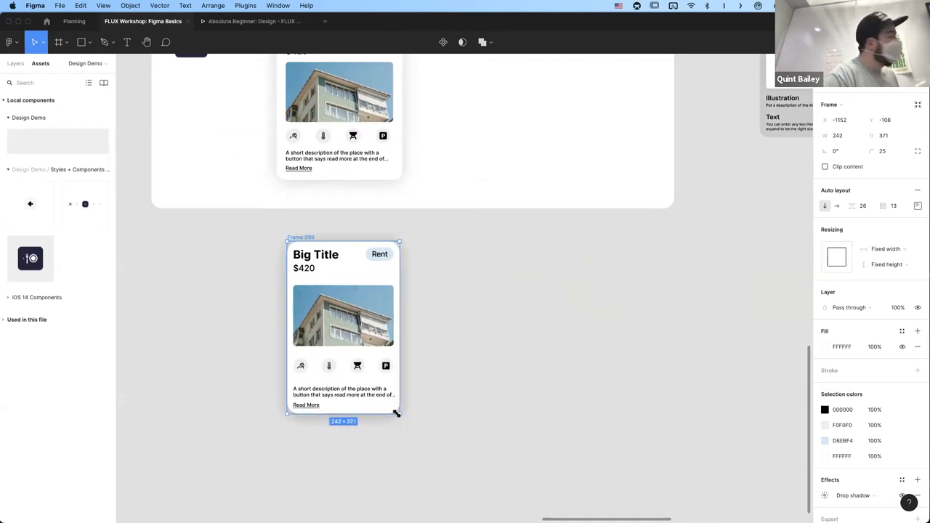
{"action": "scroll", "coordinate": [366, 365], "scroll_direction": "up", "scroll_amount": 2}
{"action": "scroll", "coordinate": [378, 320], "scroll_direction": "up", "scroll_amount": 3}
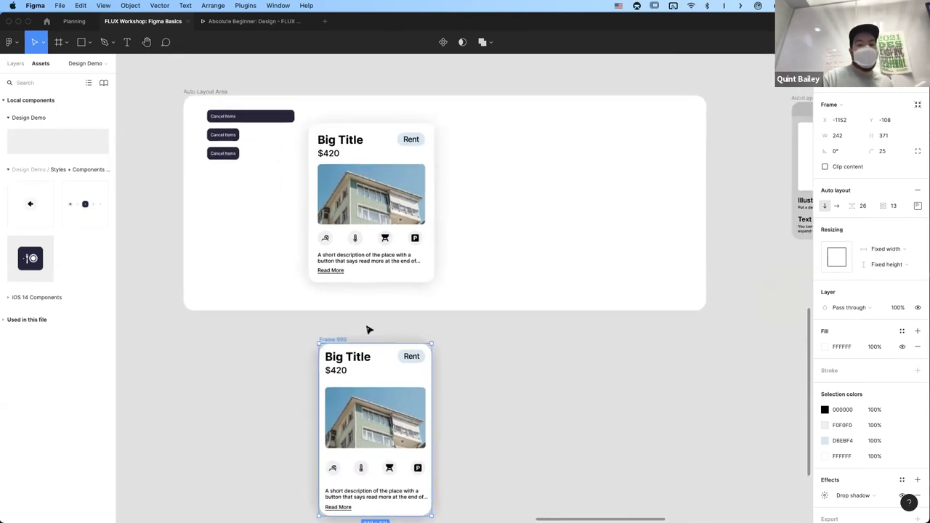
- Move the card into the Auto Layout Area, resize it to 271 × 345, and duplicate it alongside
{"action": "left_click", "coordinate": [367, 327]}
{"action": "scroll", "coordinate": [342, 349], "scroll_direction": "up", "scroll_amount": 3}
{"action": "left_click_drag", "start_coordinate": [351, 386], "coordinate": [341, 169]}
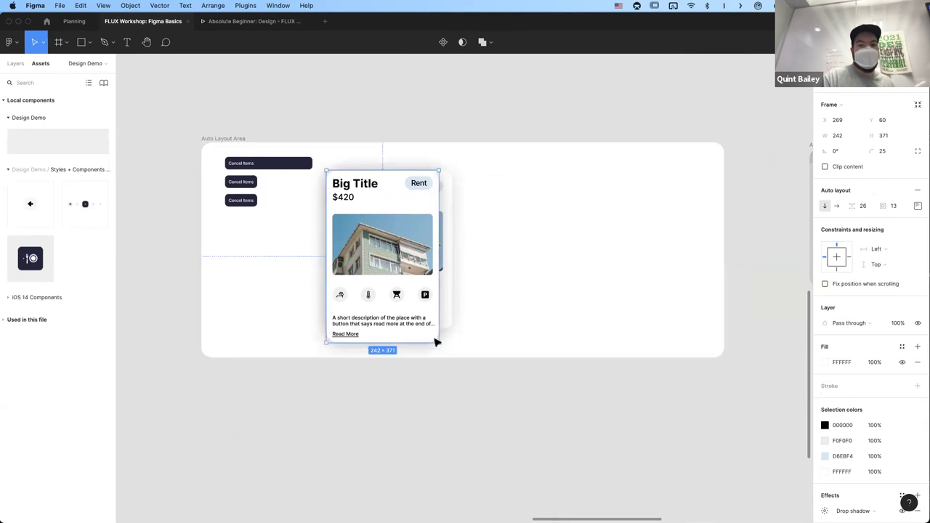
{"action": "left_click_drag", "start_coordinate": [442, 332], "coordinate": [415, 326]}
{"action": "left_click_drag", "start_coordinate": [399, 278], "coordinate": [540, 279]}
- Reduce the card's auto-layout item spacing from 26 to 16
{"action": "left_click_drag", "start_coordinate": [850, 206], "coordinate": [841, 207]}
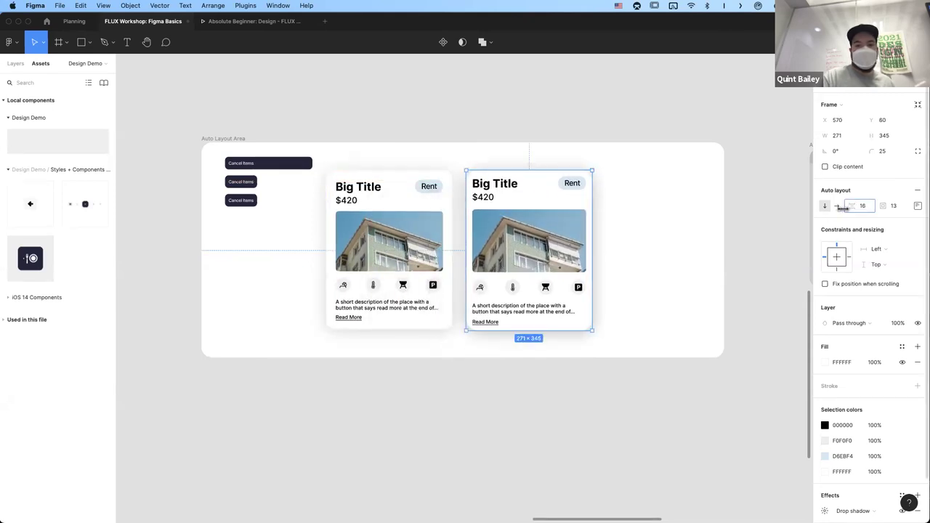
{"action": "left_click", "coordinate": [695, 262]}
{"action": "left_click", "coordinate": [540, 245]}
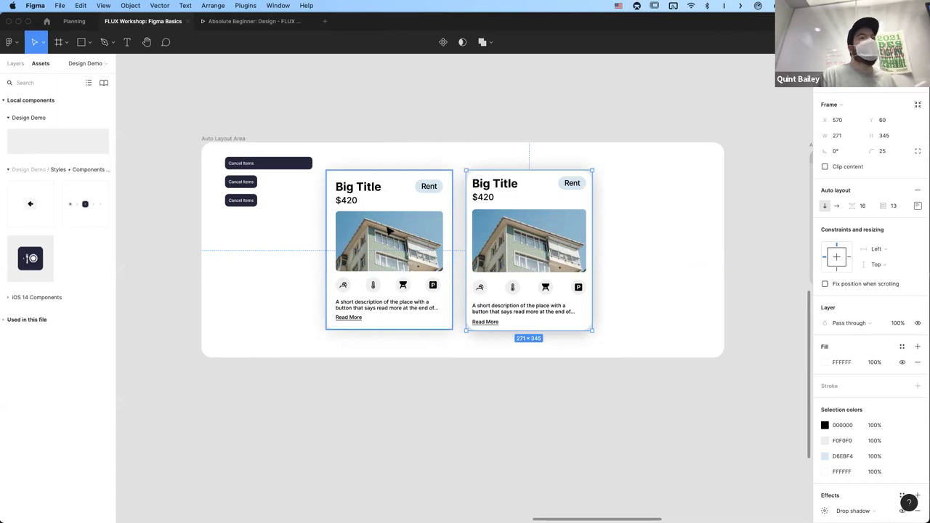
- Rename the second card's heading from 'Big Title' to 'Massive title'
{"action": "double_click", "coordinate": [486, 188]}
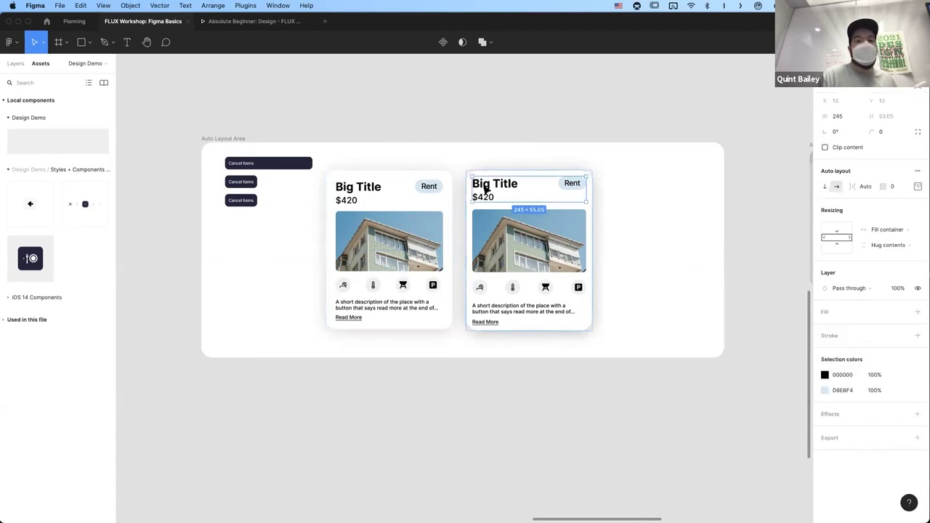
{"action": "double_click", "coordinate": [488, 188]}
{"action": "key", "text": "Return"}
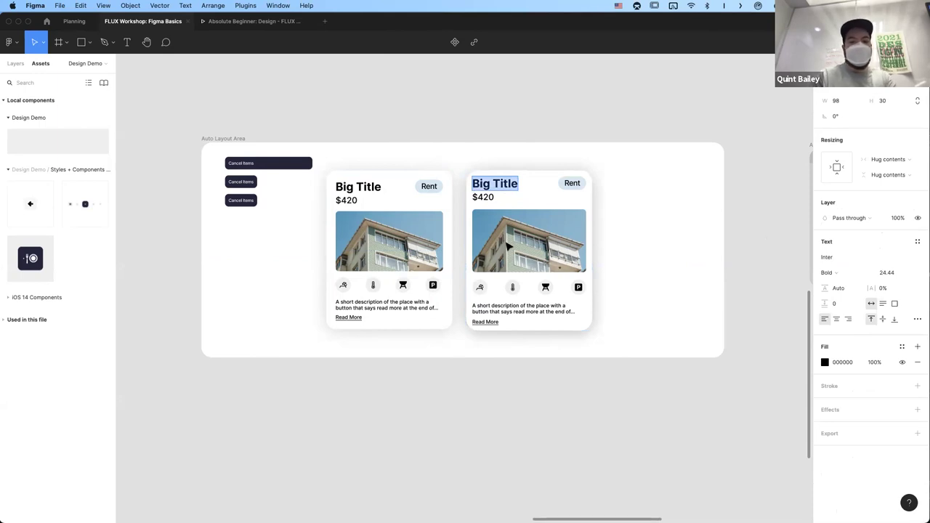
{"action": "type", "text": "Massive"}
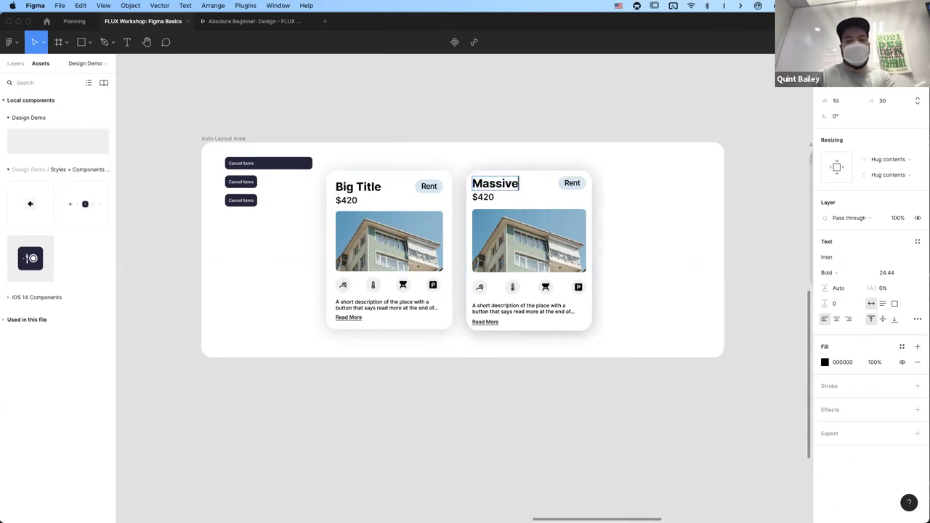
{"action": "type", "text": " title"}
{"action": "key", "text": "Escape"}
{"action": "key", "text": "Escape"}
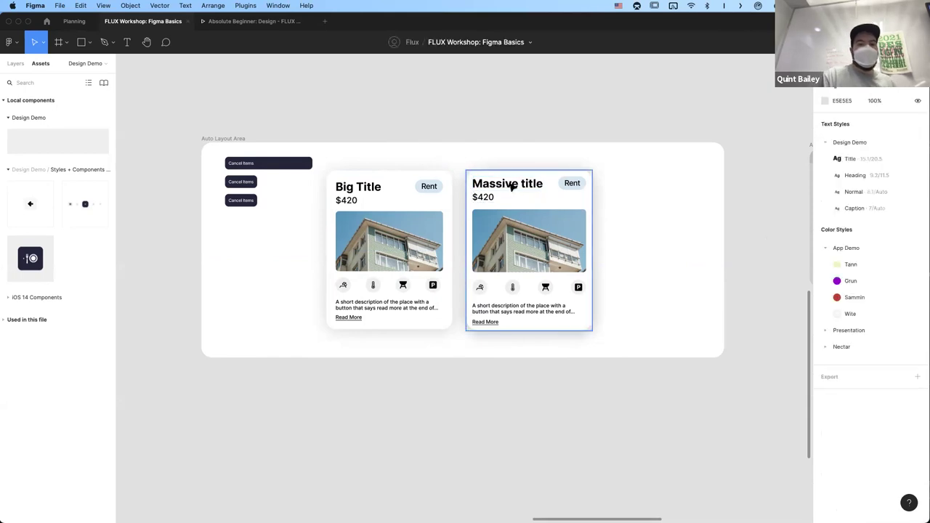
{"action": "double_click", "coordinate": [489, 189]}
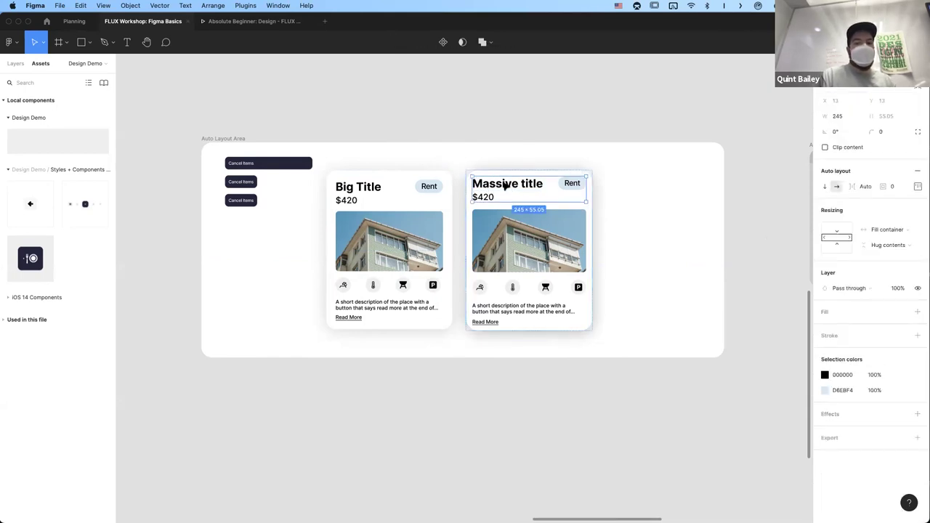
{"action": "double_click", "coordinate": [507, 186]}
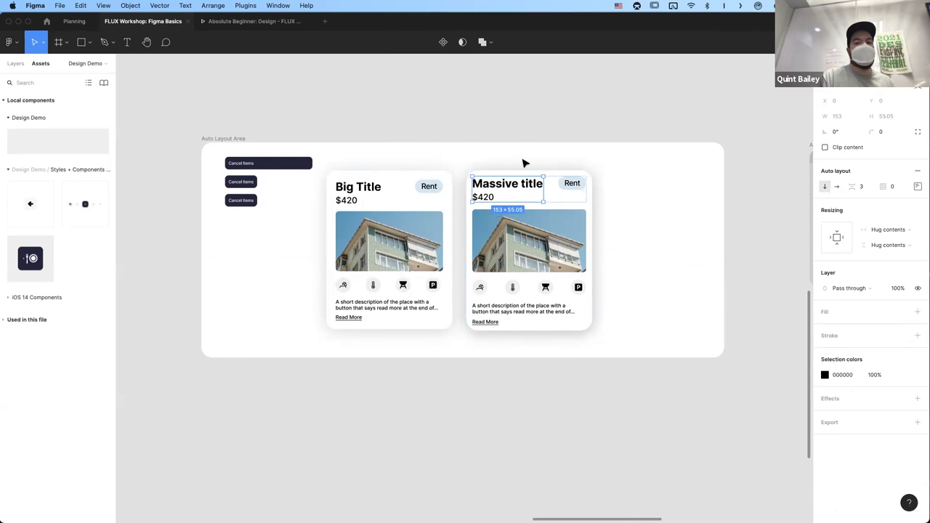
{"action": "left_click", "coordinate": [633, 212]}
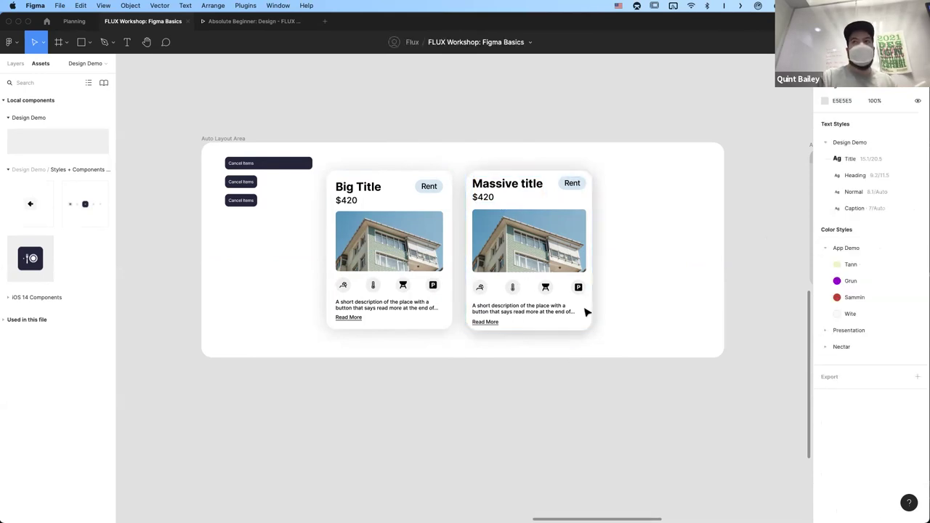
- Select the Big Title and Massive title cards and wrap them in an auto layout frame with 30 spacing
{"action": "scroll", "coordinate": [587, 313], "scroll_direction": "up", "scroll_amount": 3}
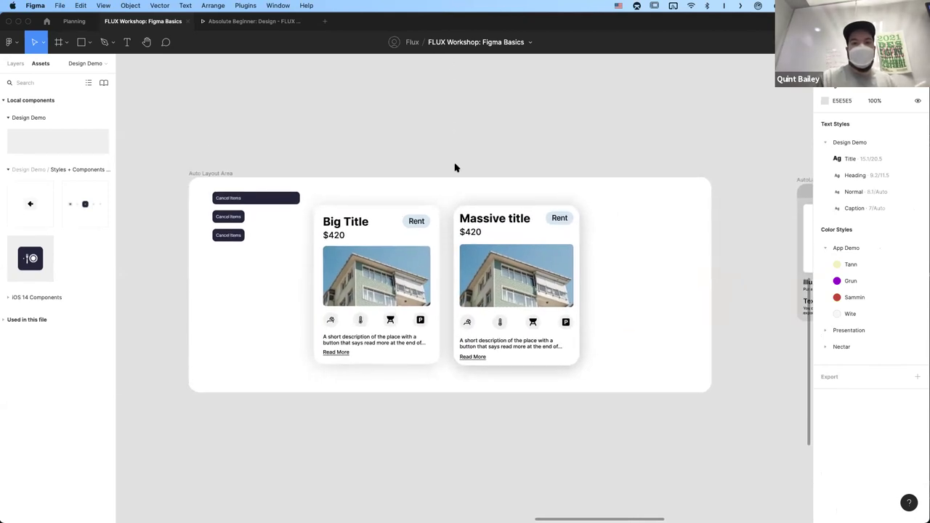
{"action": "scroll", "coordinate": [470, 250], "scroll_direction": "up", "scroll_amount": 5}
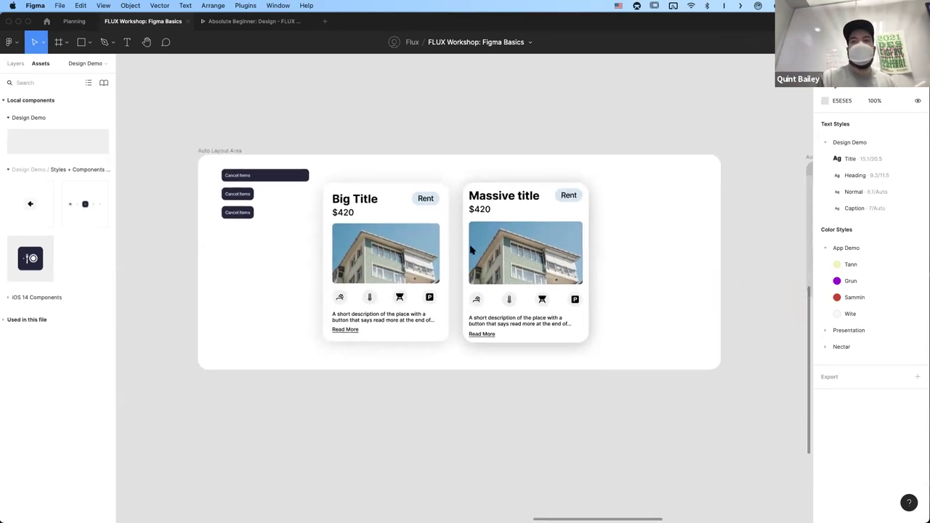
{"action": "scroll", "coordinate": [478, 260], "scroll_direction": "up", "scroll_amount": 2}
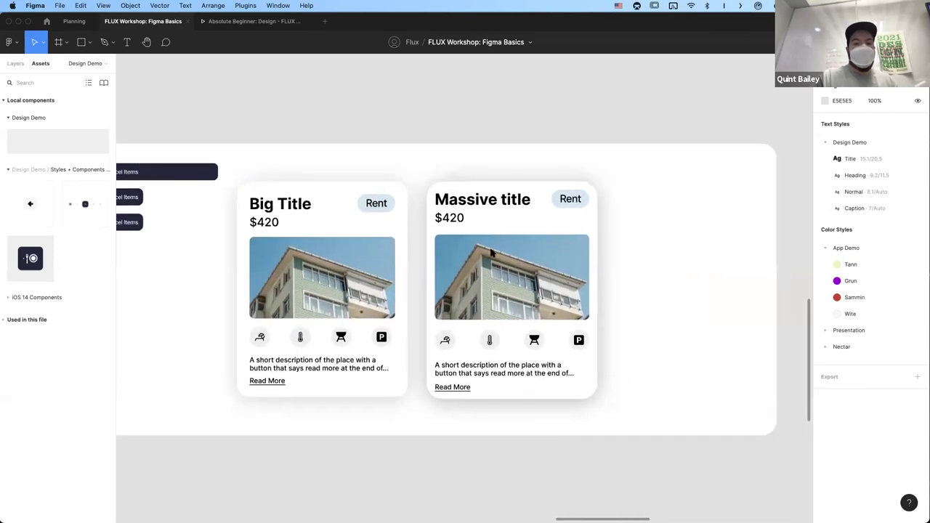
{"action": "left_click", "coordinate": [479, 260]}
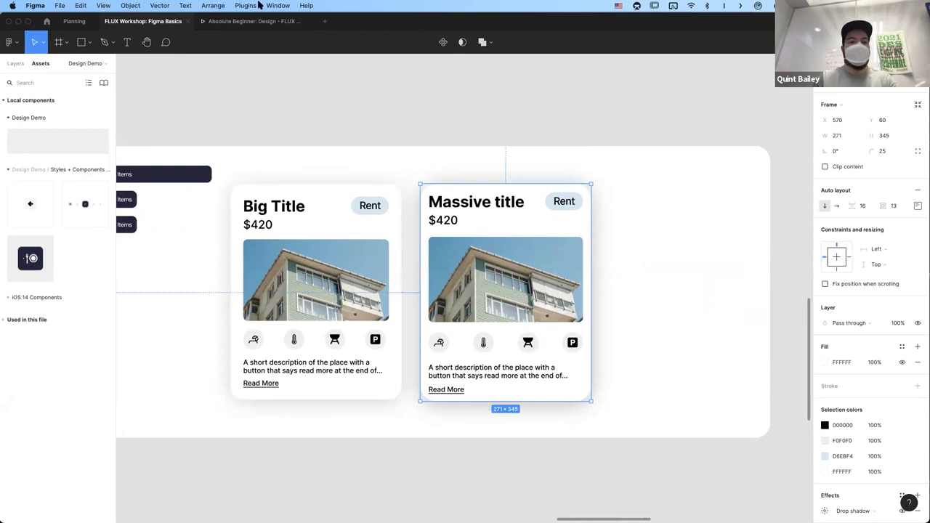
{"action": "left_click", "coordinate": [350, 269]}
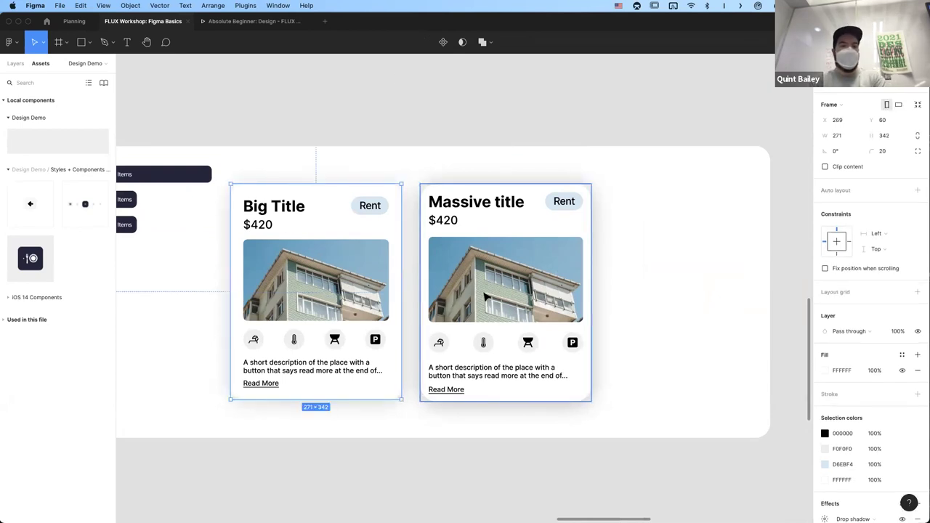
{"action": "left_click", "coordinate": [485, 297], "text": "shift"}
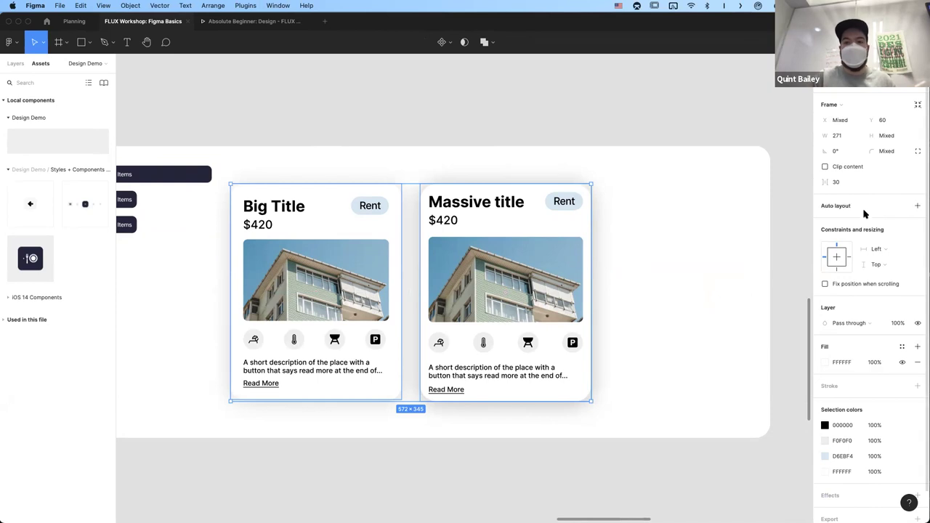
{"action": "left_click", "coordinate": [917, 206]}
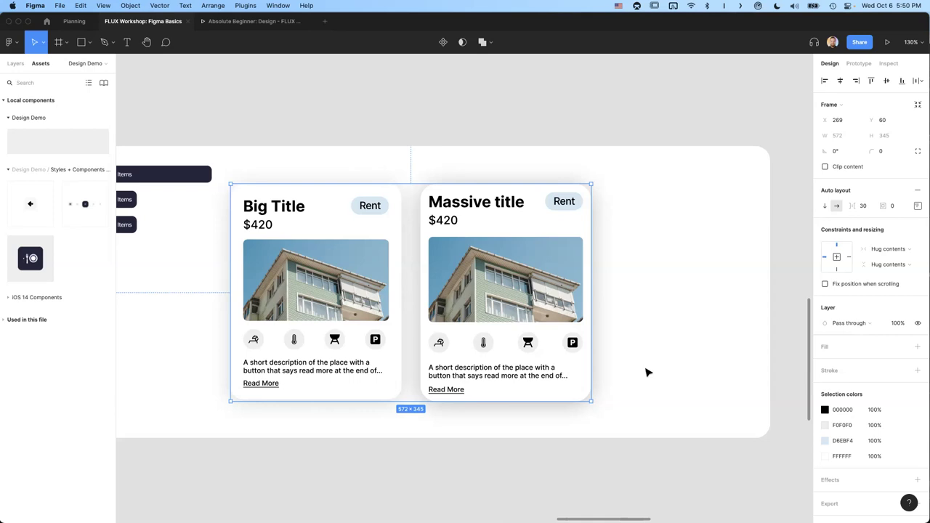
{"action": "left_click", "coordinate": [676, 328]}
{"action": "scroll", "coordinate": [646, 337], "scroll_direction": "left", "scroll_amount": 3}
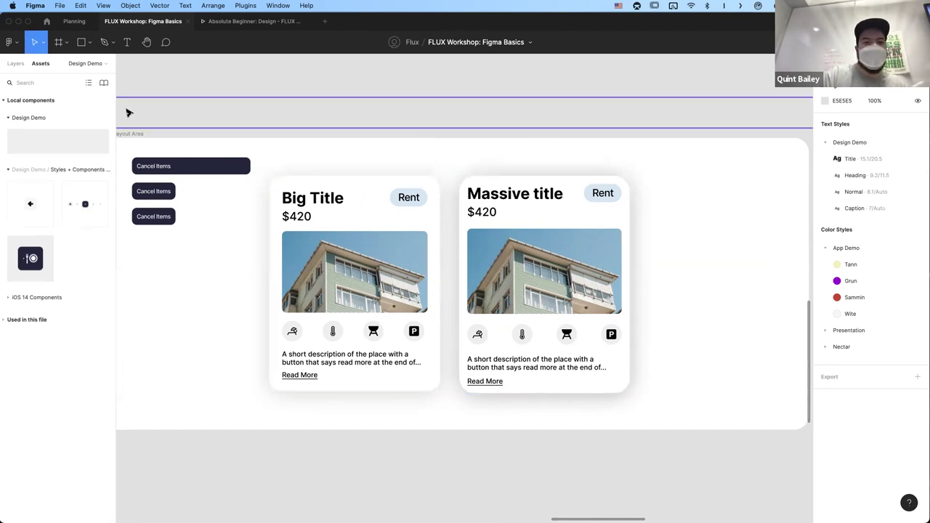
{"action": "left_click", "coordinate": [10, 41]}
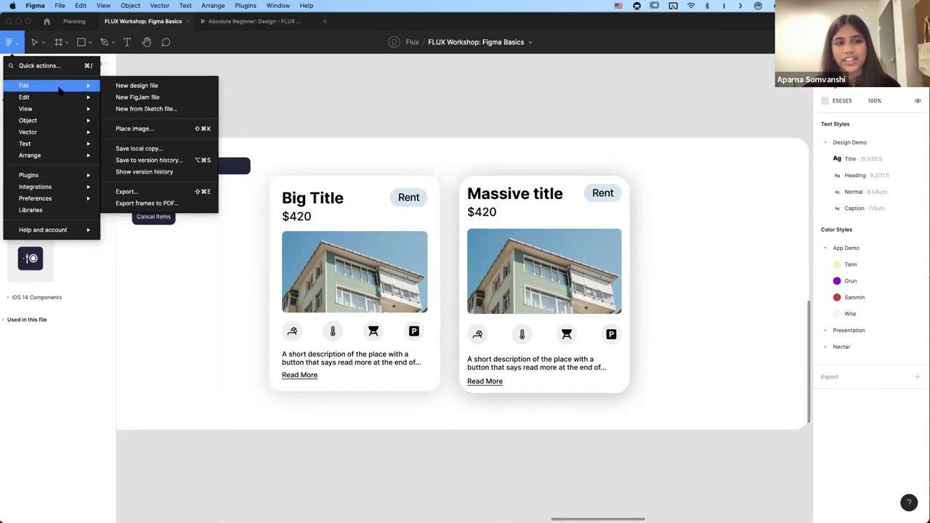
{"action": "mouse_move", "coordinate": [61, 110]}
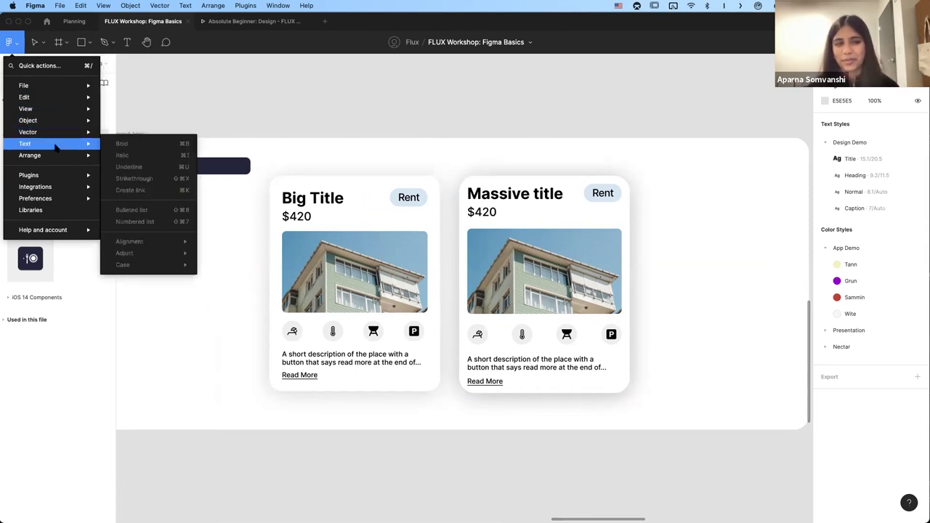
{"action": "mouse_move", "coordinate": [49, 200]}
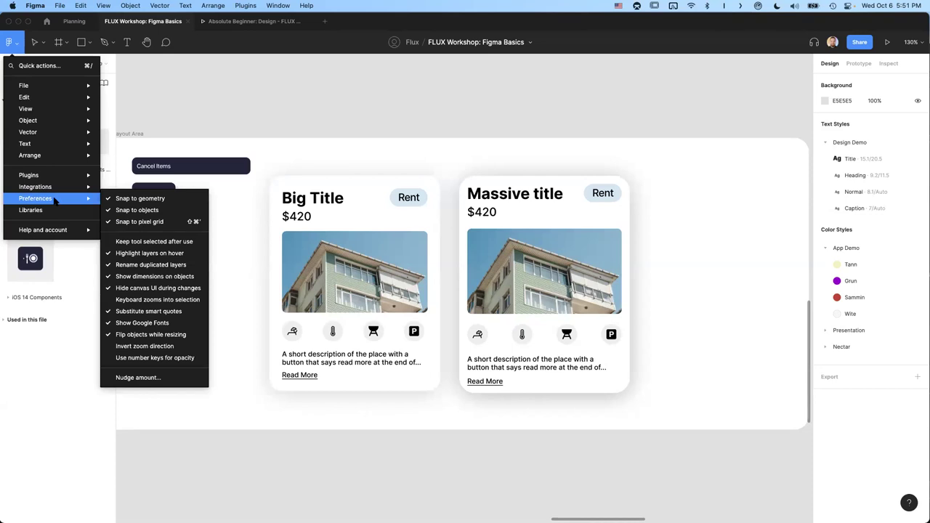
{"action": "left_click", "coordinate": [225, 125]}
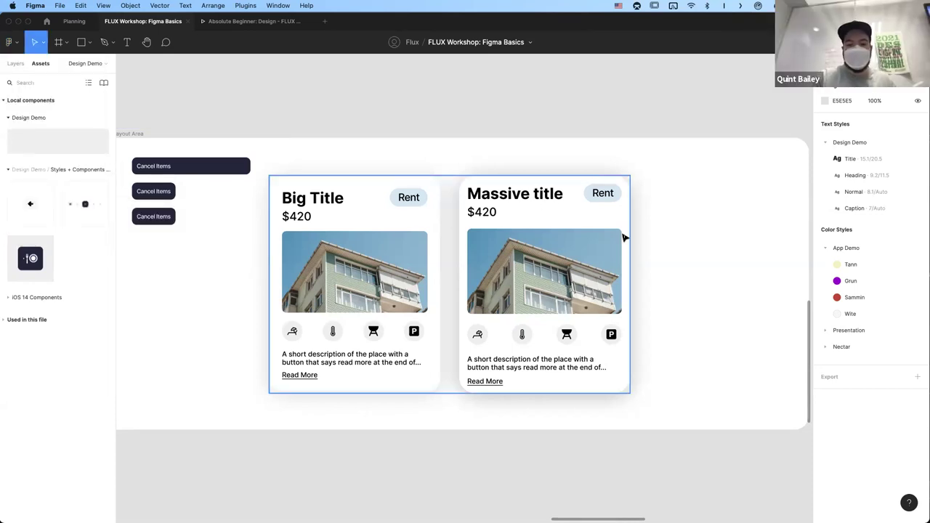
- Open the keyboard shortcuts reference via quick actions and toggle the UI with Cmd+\
{"action": "key", "text": "super+slash"}
{"action": "key", "text": "super+slash"}
{"action": "key", "text": "super+slash"}
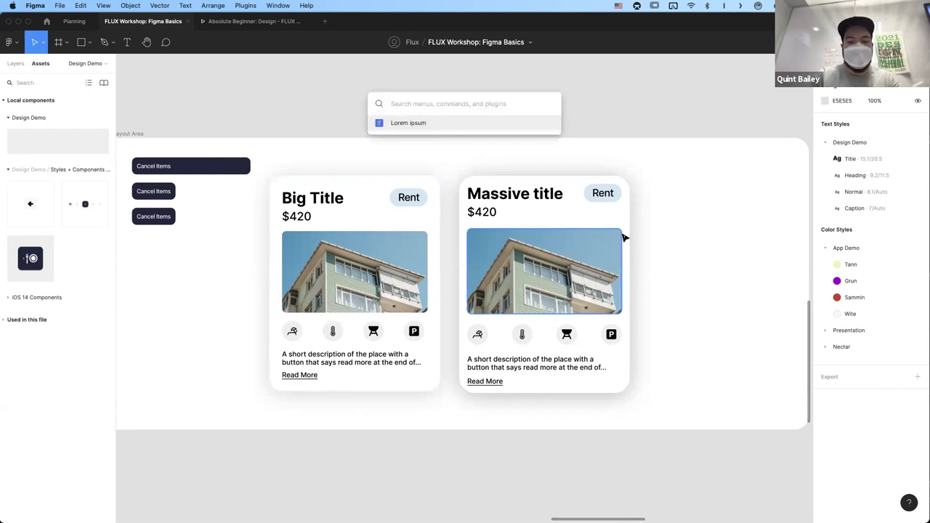
{"action": "type", "text": "short"}
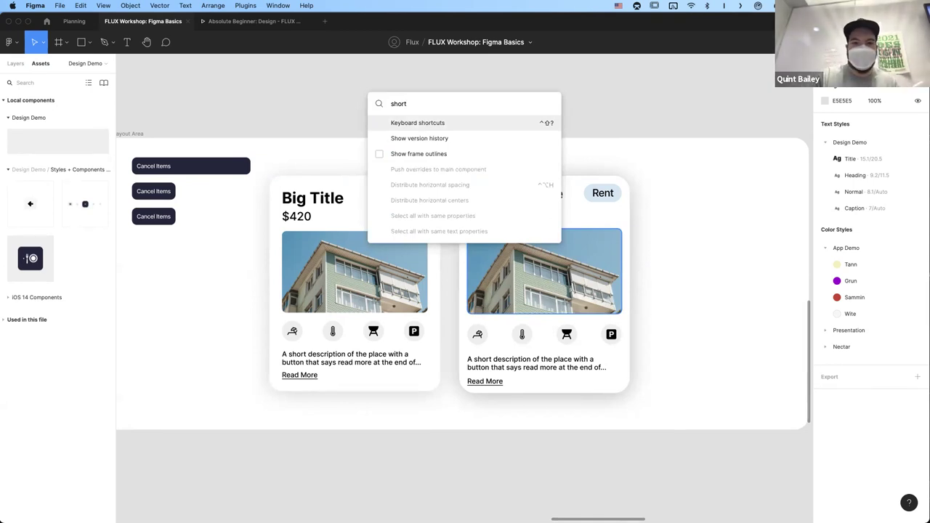
{"action": "key", "text": "Return"}
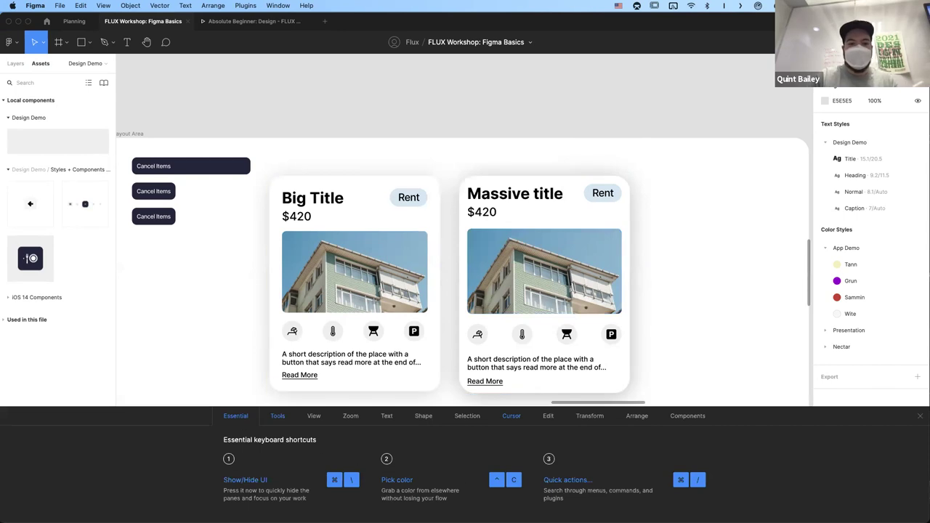
{"action": "left_click", "coordinate": [313, 415]}
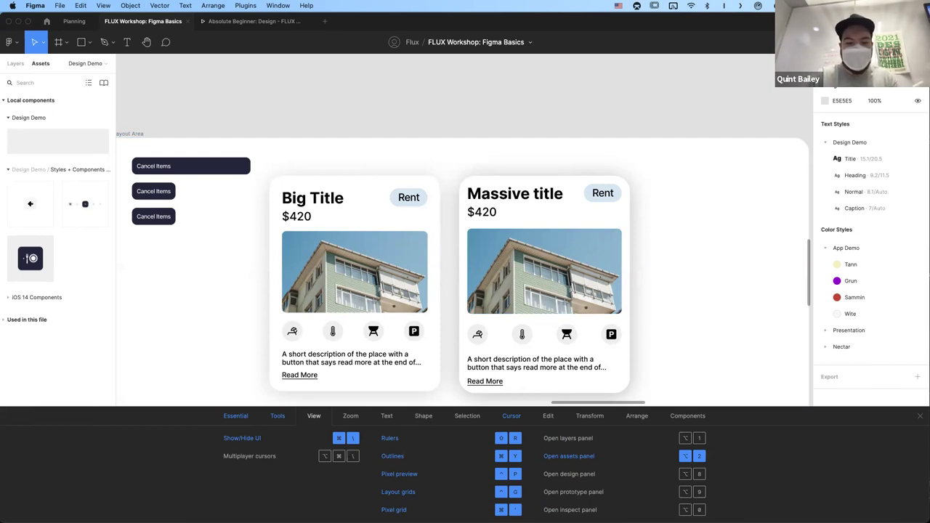
{"action": "key", "text": "super+backslash"}
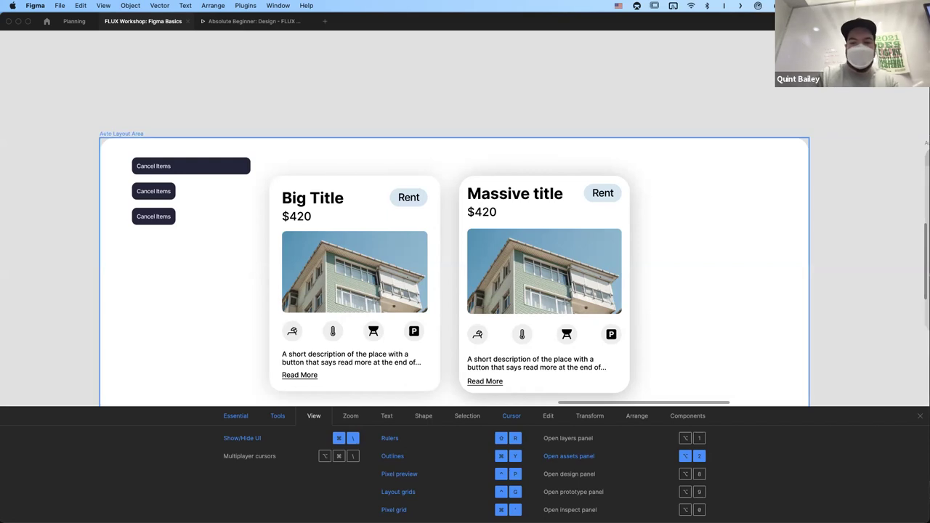
{"action": "key", "text": "super+backslash"}
{"action": "key", "text": "super+backslash"}
{"action": "key", "text": "super+backslash"}
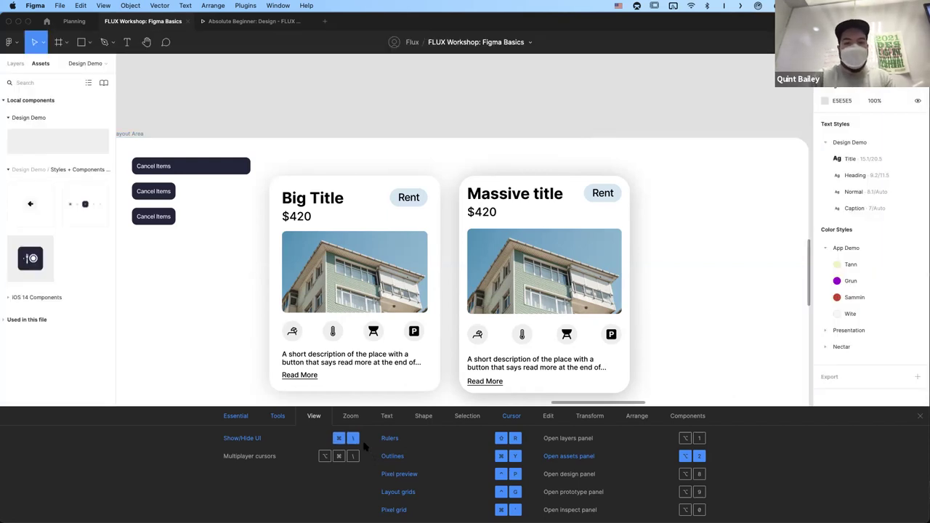
- Browse the Zoom, Text, Shape, Selection, Cursor and Edit shortcut categories
{"action": "left_click", "coordinate": [353, 419]}
{"action": "left_click", "coordinate": [404, 419]}
{"action": "left_click", "coordinate": [429, 417]}
{"action": "left_click", "coordinate": [467, 417]}
{"action": "left_click", "coordinate": [511, 417]}
{"action": "left_click", "coordinate": [550, 416]}
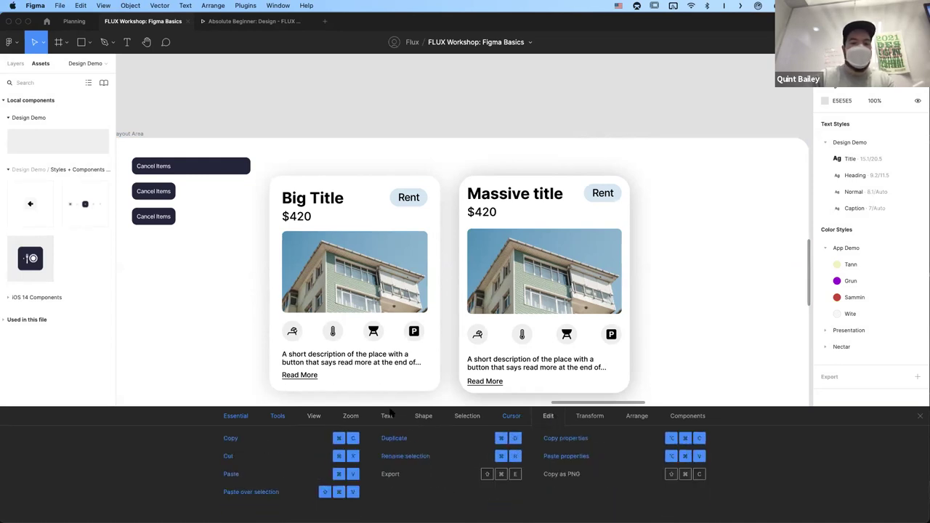
{"action": "left_click", "coordinate": [505, 420]}
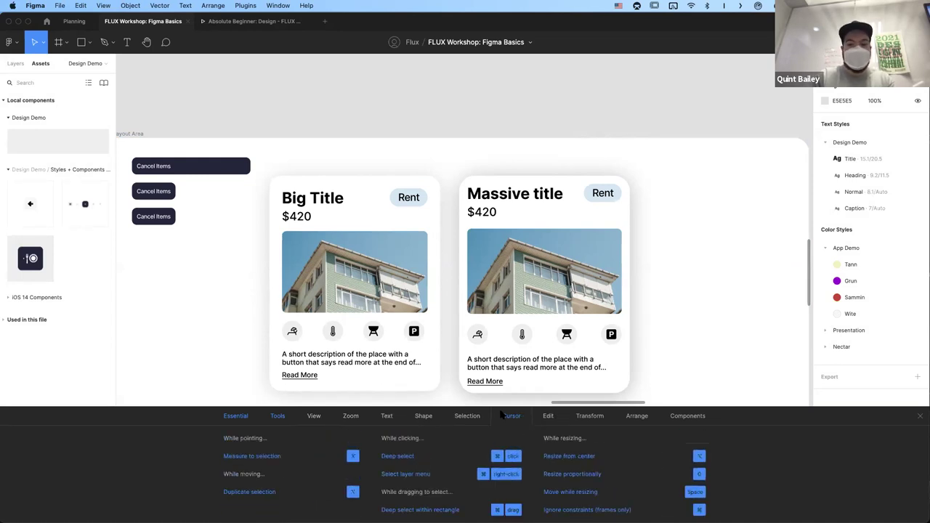
- Review the Essential, Tools, Shape, Selection and Transform shortcuts, then close the reference
{"action": "left_click", "coordinate": [235, 417]}
{"action": "left_click", "coordinate": [277, 415]}
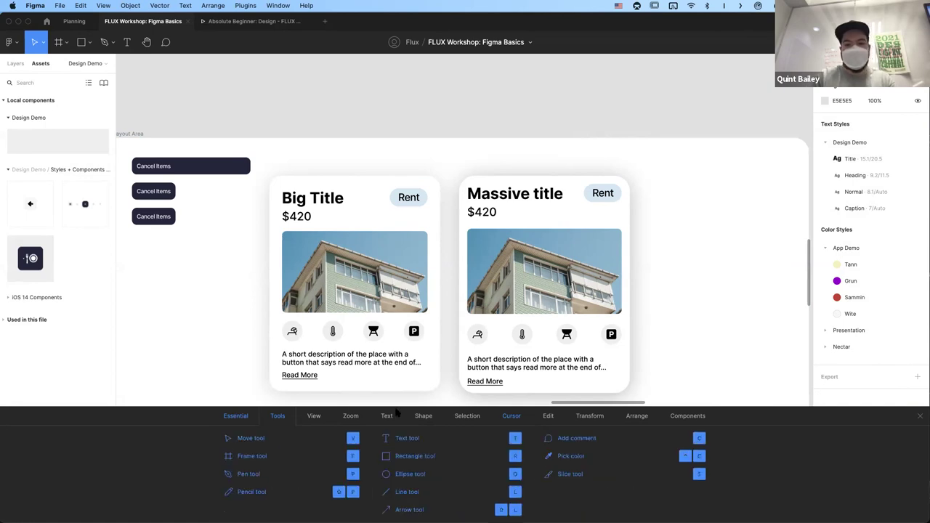
{"action": "left_click", "coordinate": [425, 416]}
{"action": "left_click", "coordinate": [473, 417]}
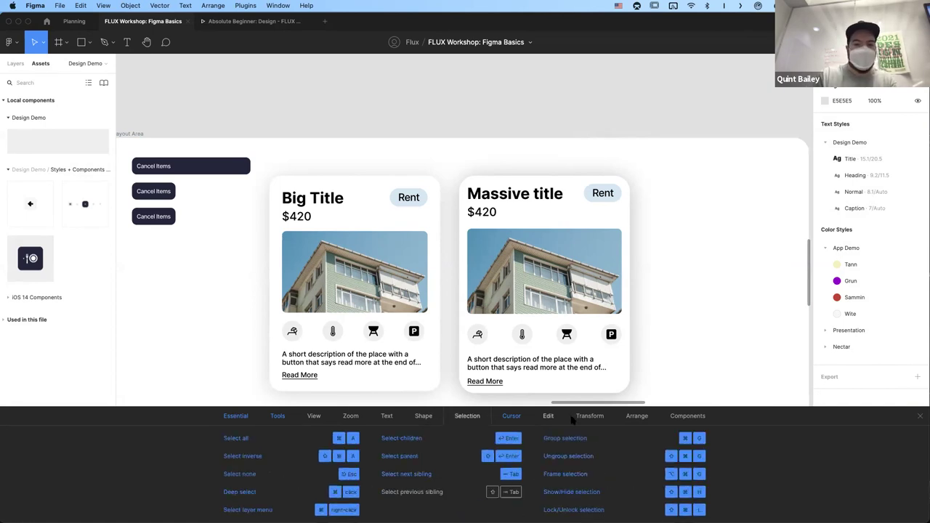
{"action": "left_click", "coordinate": [587, 417]}
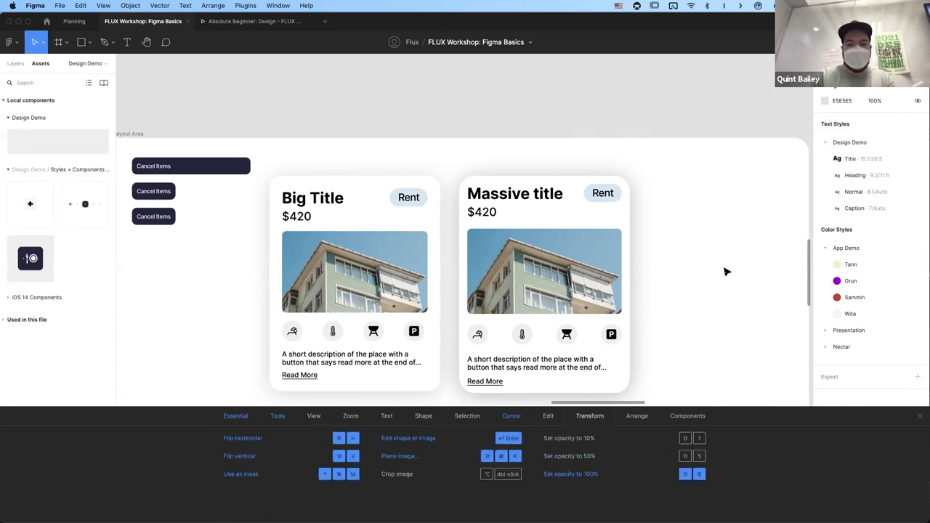
{"action": "left_click", "coordinate": [919, 416]}
{"action": "left_click", "coordinate": [398, 279]}
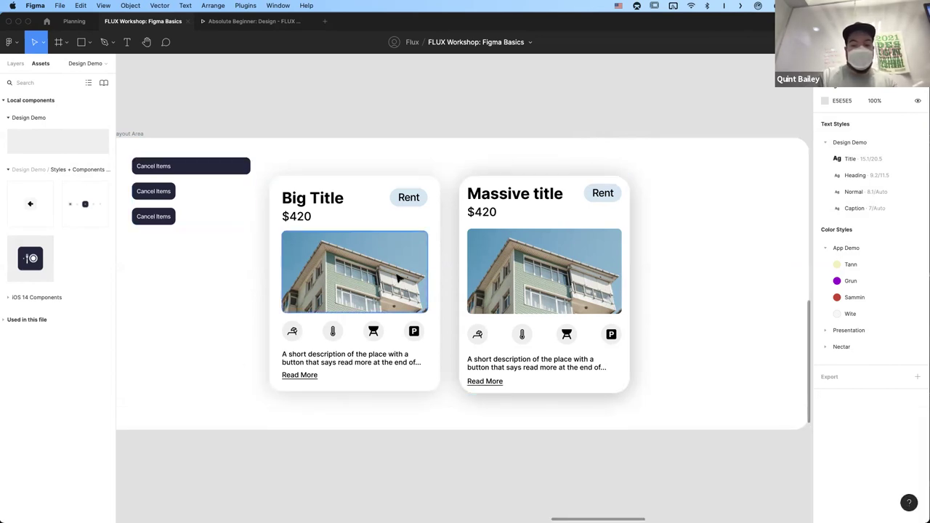
- Select the first card's building image and reopen the keyboard shortcuts reference
{"action": "double_click", "coordinate": [399, 279]}
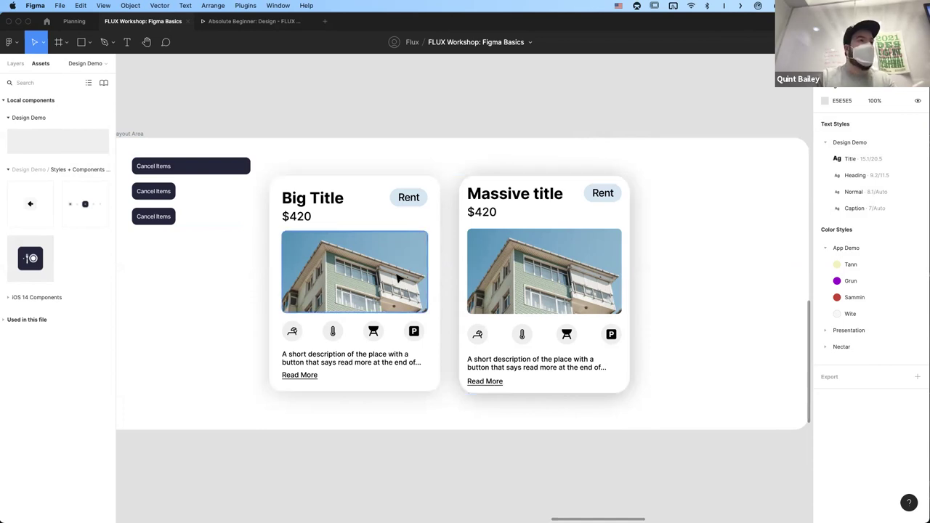
{"action": "key", "text": "super+slash"}
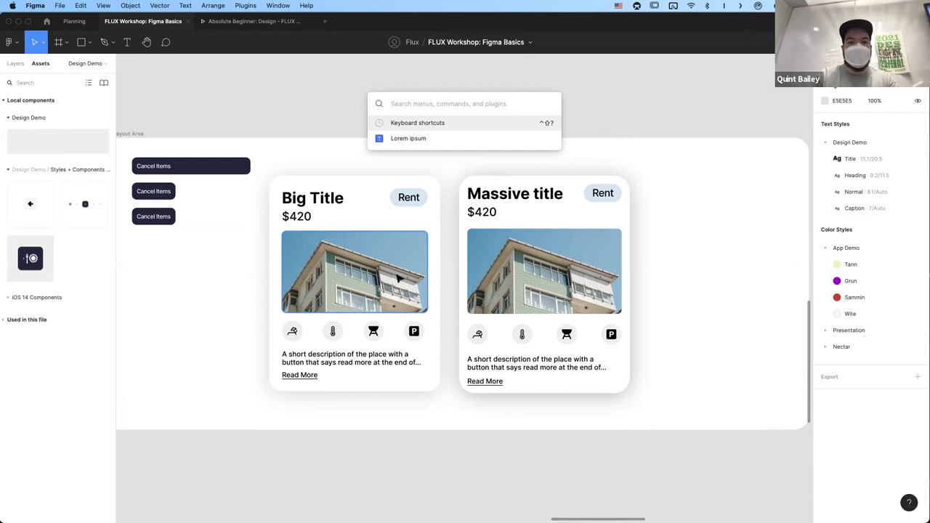
{"action": "type", "text": "short"}
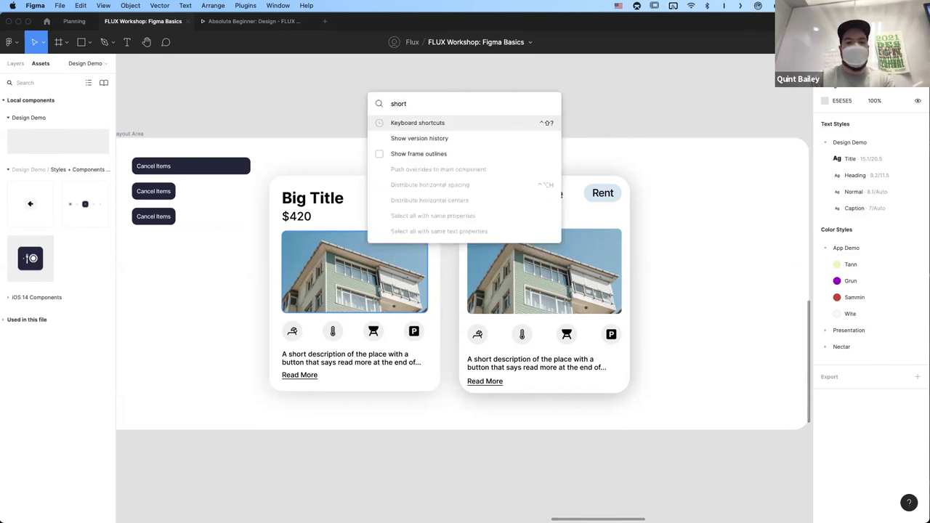
{"action": "key", "text": "Return"}
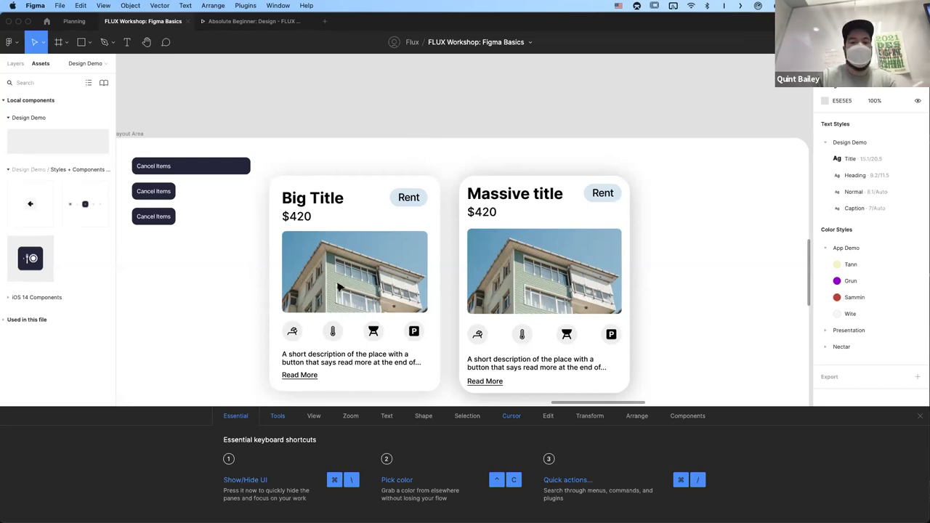
- Fill the Big Title card's image with a blue water photo from the Pexels plugin
{"action": "left_click", "coordinate": [394, 270]}
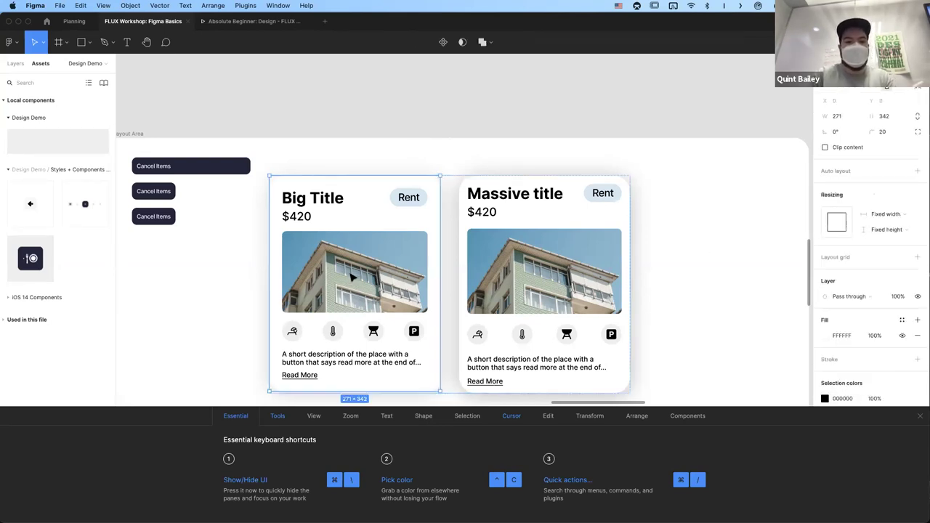
{"action": "left_click", "coordinate": [404, 251]}
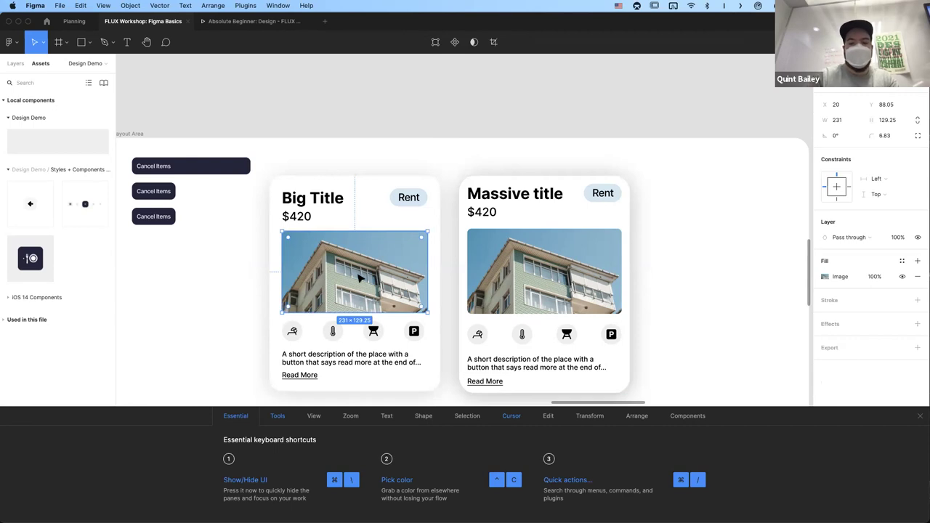
{"action": "key", "text": "super+slash"}
{"action": "type", "text": "pexel"}
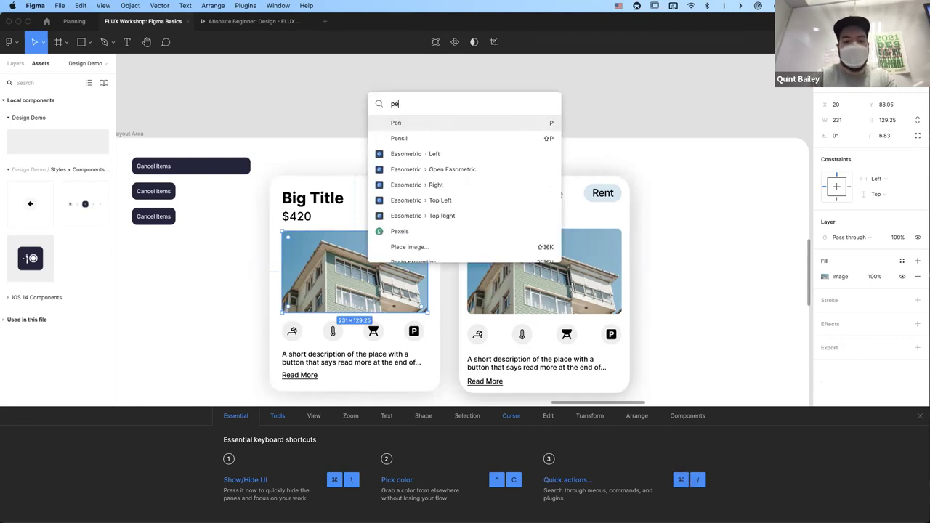
{"action": "key", "text": "Return"}
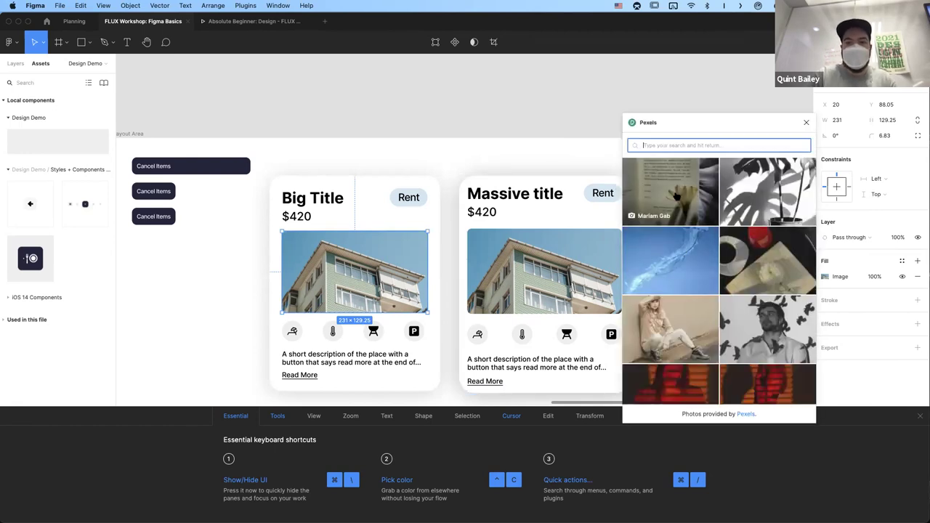
{"action": "left_click", "coordinate": [678, 245]}
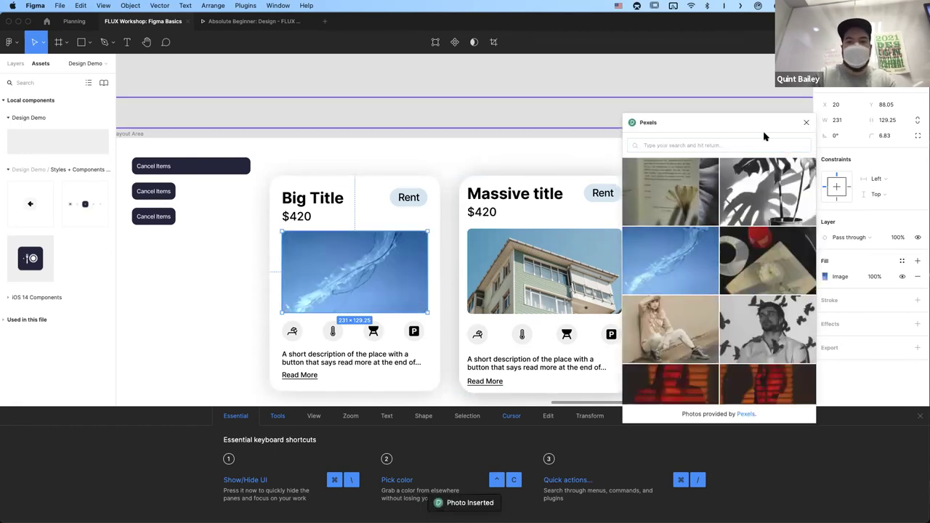
{"action": "left_click", "coordinate": [806, 122]}
{"action": "left_click", "coordinate": [635, 172]}
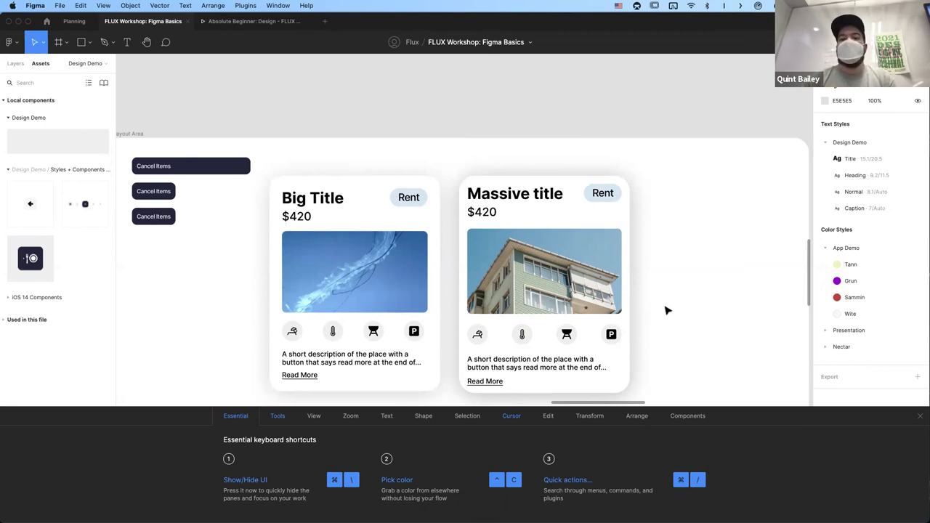
- Close the keyboard shortcuts reference and zoom out to bring the Goal frame into view
{"action": "left_click", "coordinate": [916, 417]}
{"action": "scroll", "coordinate": [733, 326], "scroll_direction": "down", "scroll_amount": 5}
{"action": "scroll", "coordinate": [733, 327], "scroll_direction": "up", "scroll_amount": 5}
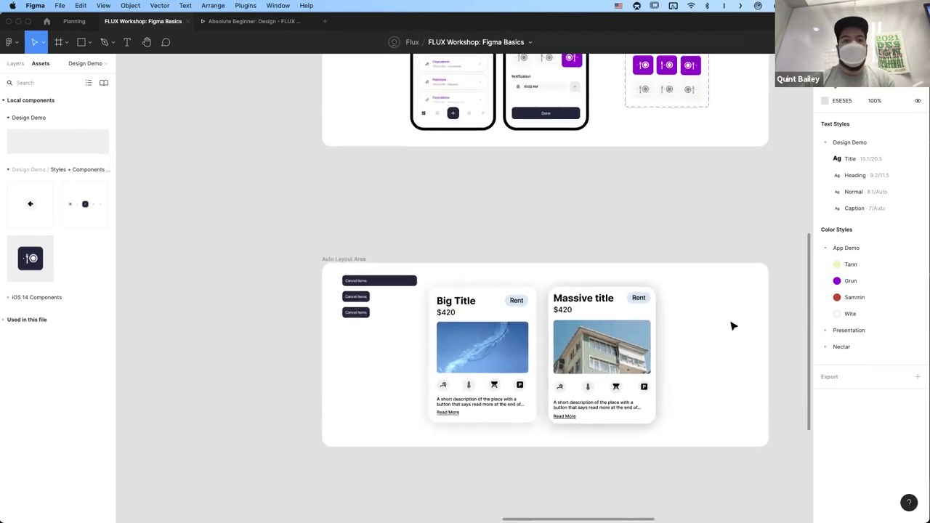
{"action": "scroll", "coordinate": [732, 326], "scroll_direction": "down", "scroll_amount": 5}
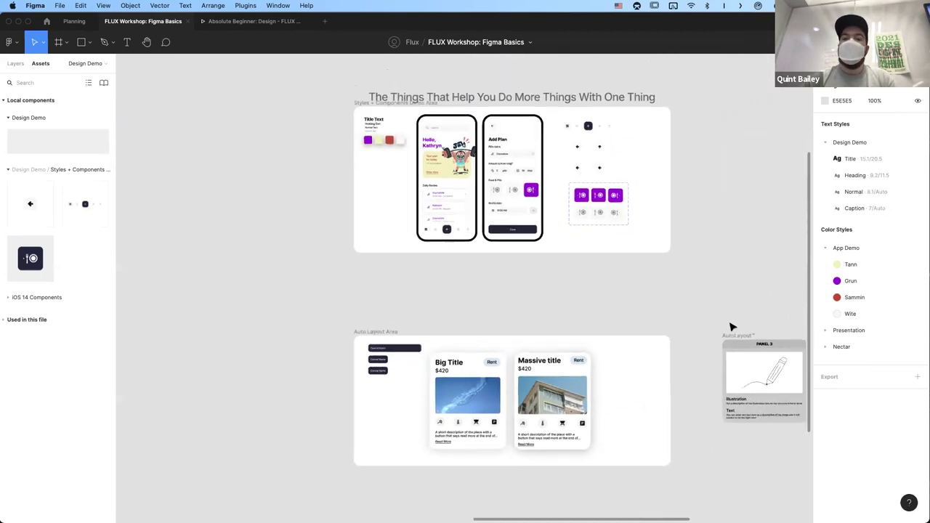
{"action": "scroll", "coordinate": [732, 326], "scroll_direction": "right", "scroll_amount": 3}
{"action": "scroll", "coordinate": [732, 326], "scroll_direction": "up", "scroll_amount": 2}
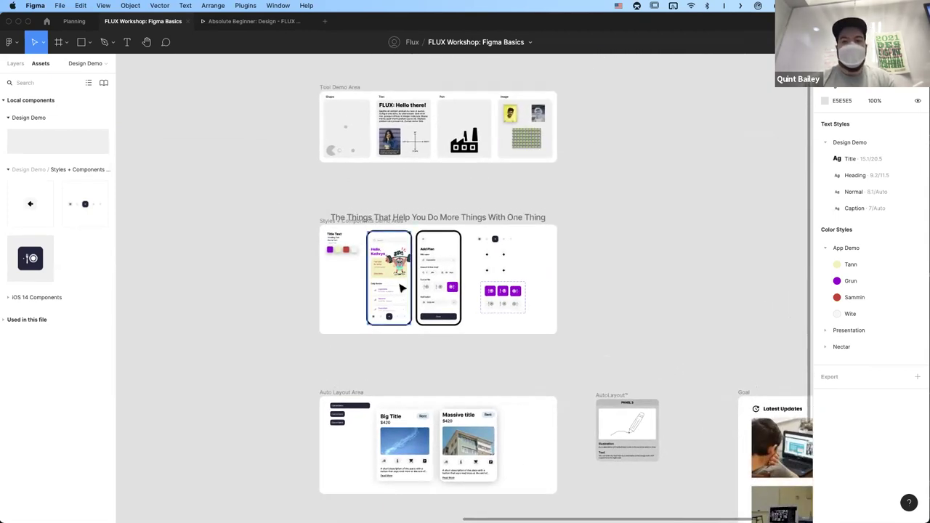
{"action": "scroll", "coordinate": [402, 288], "scroll_direction": "right", "scroll_amount": 4}
{"action": "scroll", "coordinate": [401, 289], "scroll_direction": "down", "scroll_amount": 3}
{"action": "scroll", "coordinate": [536, 322], "scroll_direction": "down", "scroll_amount": 1}
- Drag the Goal frame up so it sits level with the middle row of demo frames
{"action": "left_click", "coordinate": [524, 322]}
{"action": "left_click_drag", "start_coordinate": [519, 323], "coordinate": [519, 214]}
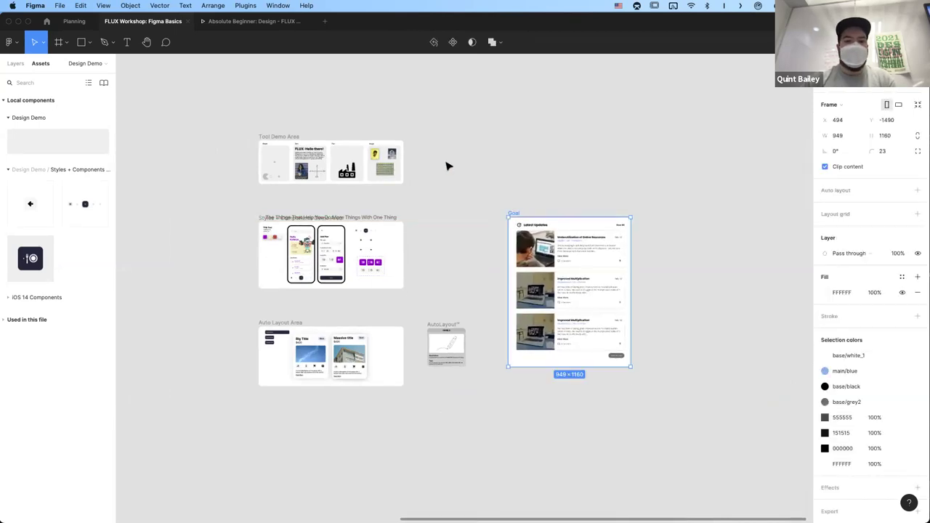
{"action": "left_click", "coordinate": [432, 205]}
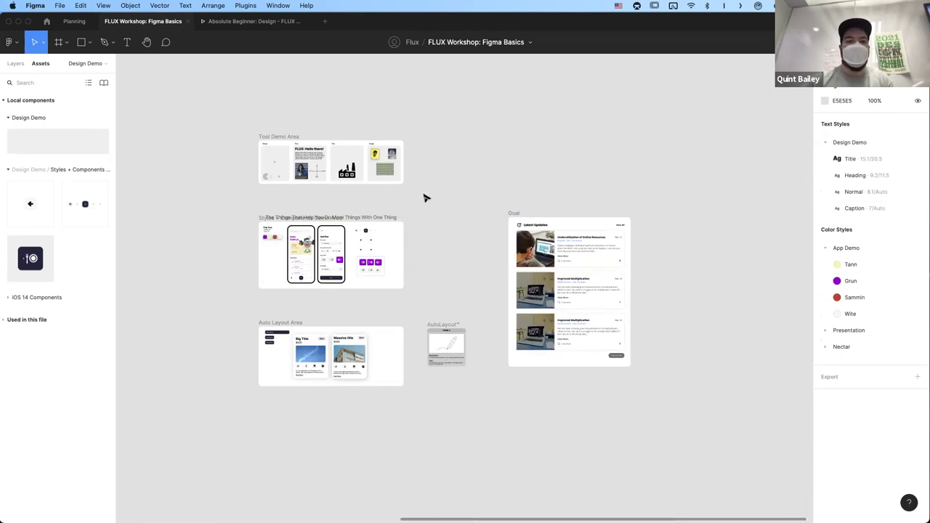
{"action": "scroll", "coordinate": [426, 197], "scroll_direction": "up", "scroll_amount": 2}
{"action": "scroll", "coordinate": [426, 197], "scroll_direction": "left", "scroll_amount": 2}
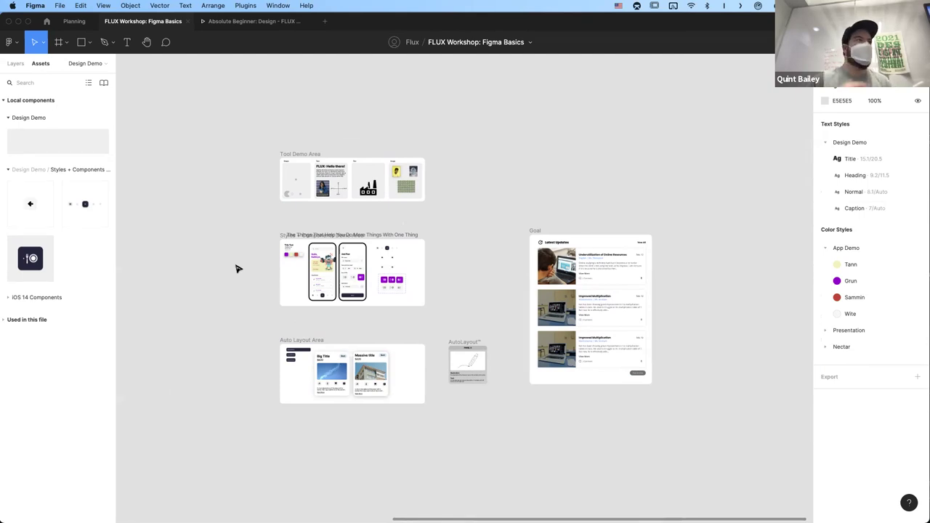
- Go to the home file browser, look through Recent and Drafts, then open the Community page
{"action": "left_click", "coordinate": [47, 22]}
{"action": "scroll", "coordinate": [80, 226], "scroll_direction": "up", "scroll_amount": 1}
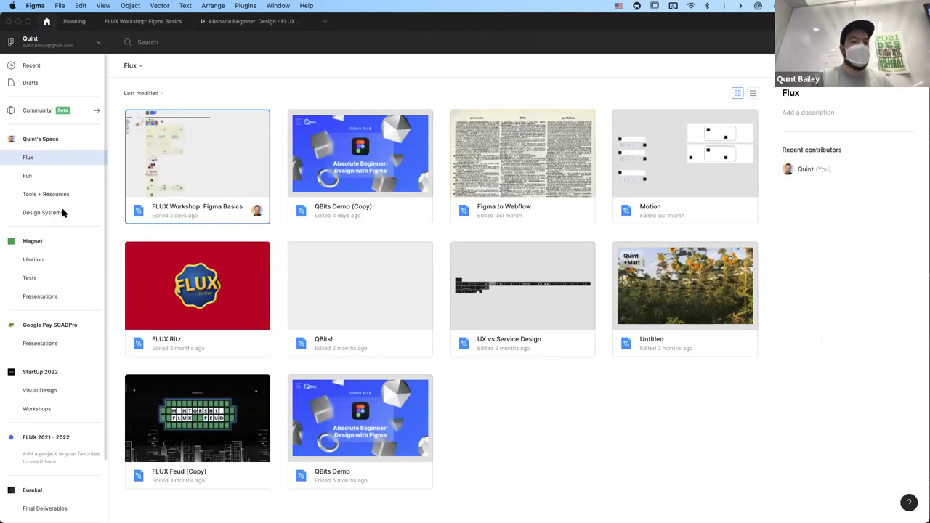
{"action": "left_click", "coordinate": [47, 66]}
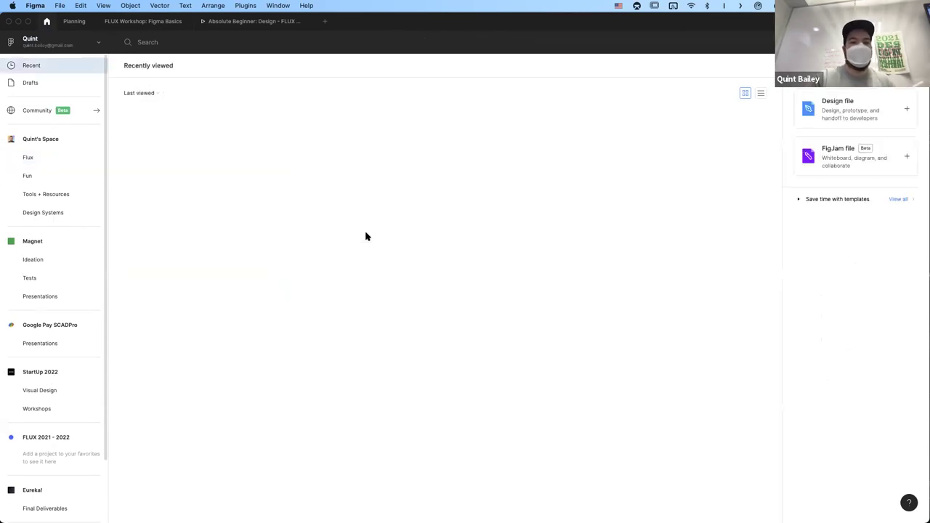
{"action": "left_click", "coordinate": [32, 82]}
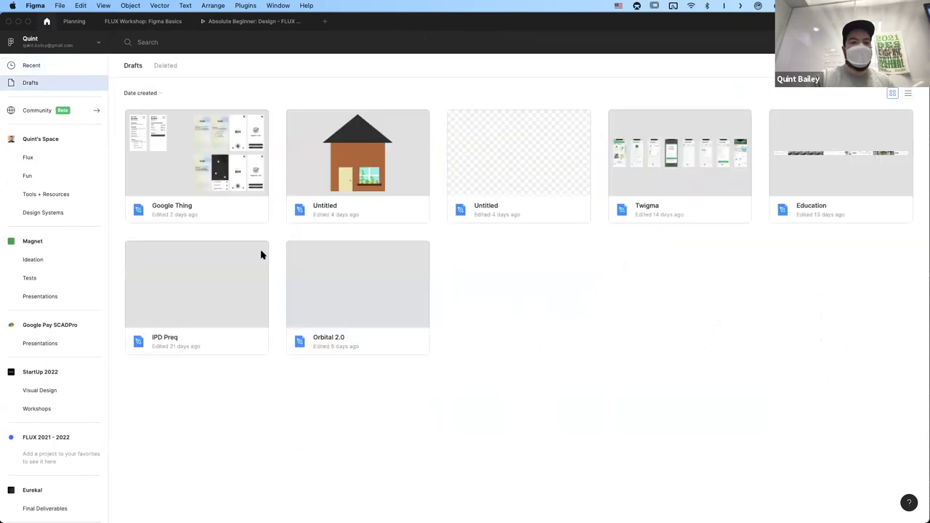
{"action": "left_click", "coordinate": [29, 114]}
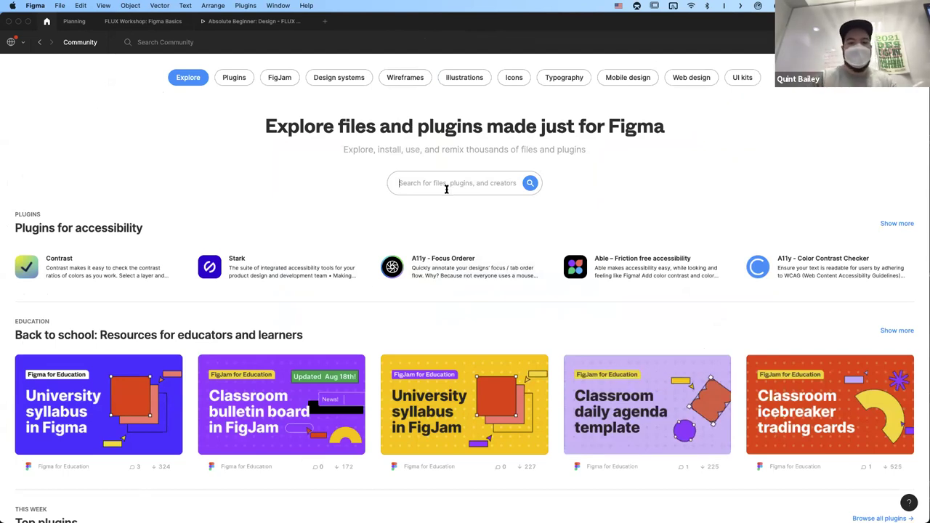
- Search Community for 'auto layout', then switch back to your personal account's recently viewed files
{"action": "type", "text": "auto layou"}
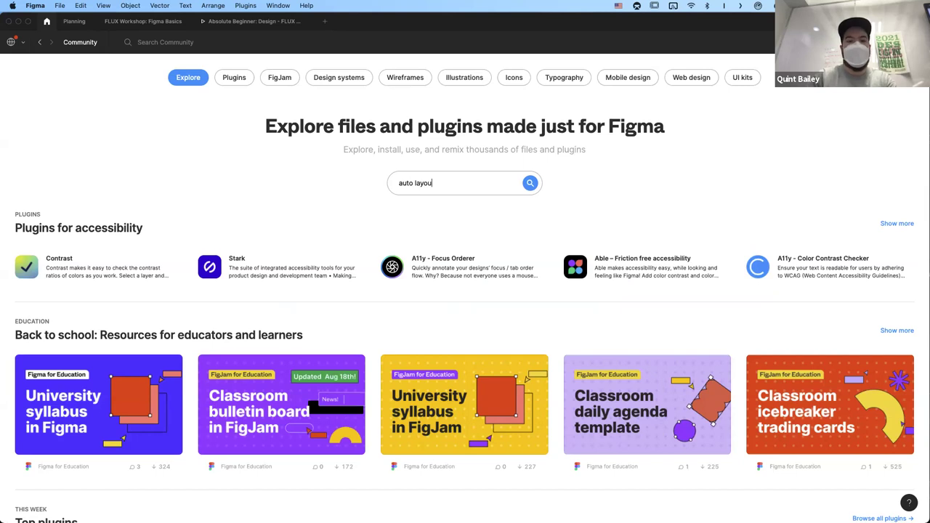
{"action": "type", "text": "t"}
{"action": "key", "text": "Return"}
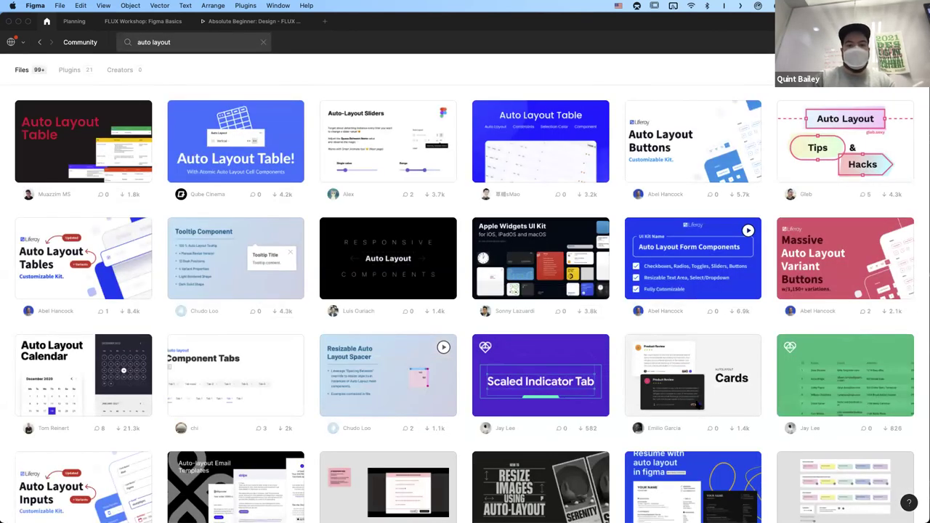
{"action": "scroll", "coordinate": [468, 420], "scroll_direction": "down", "scroll_amount": 1}
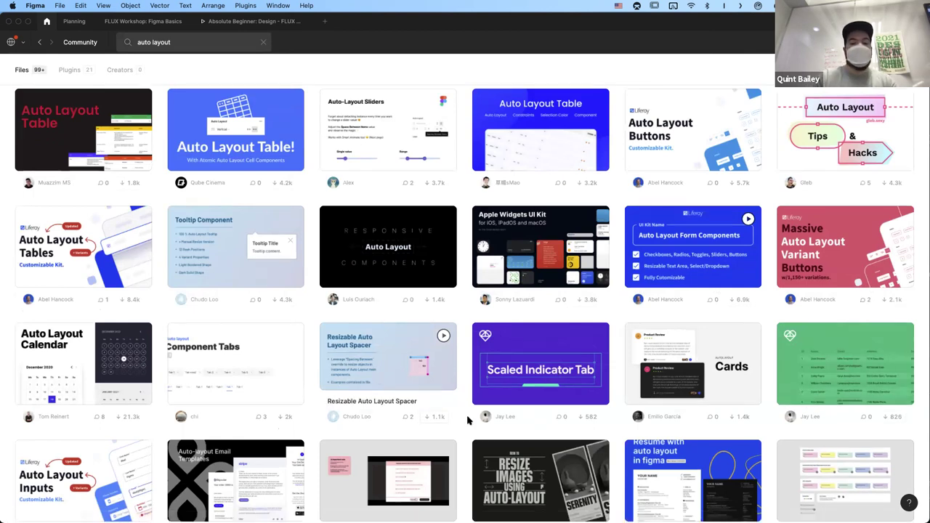
{"action": "scroll", "coordinate": [468, 420], "scroll_direction": "down", "scroll_amount": 3}
{"action": "scroll", "coordinate": [468, 420], "scroll_direction": "up", "scroll_amount": 4}
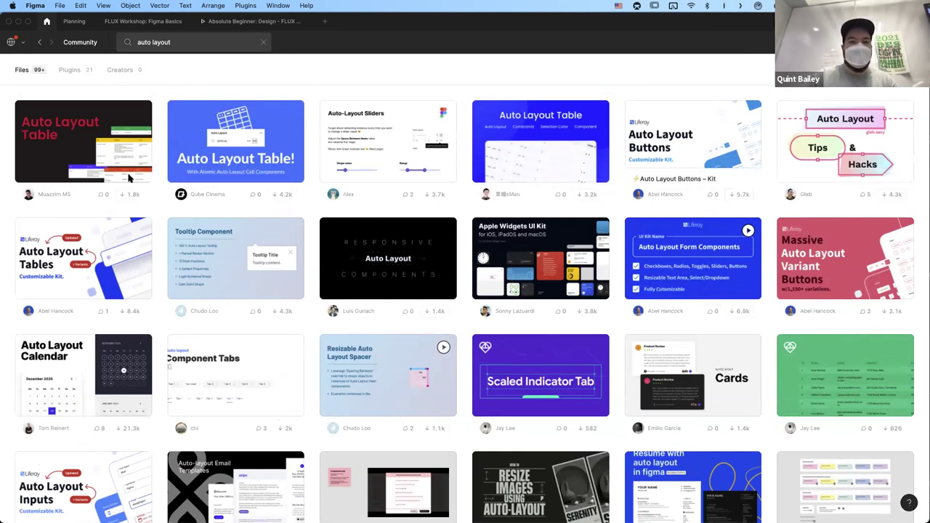
{"action": "left_click", "coordinate": [23, 42]}
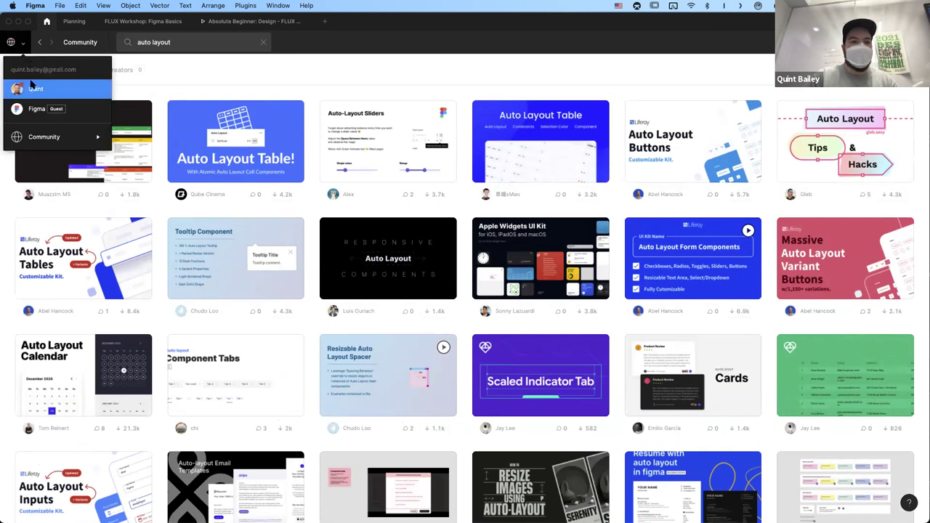
{"action": "left_click", "coordinate": [35, 87]}
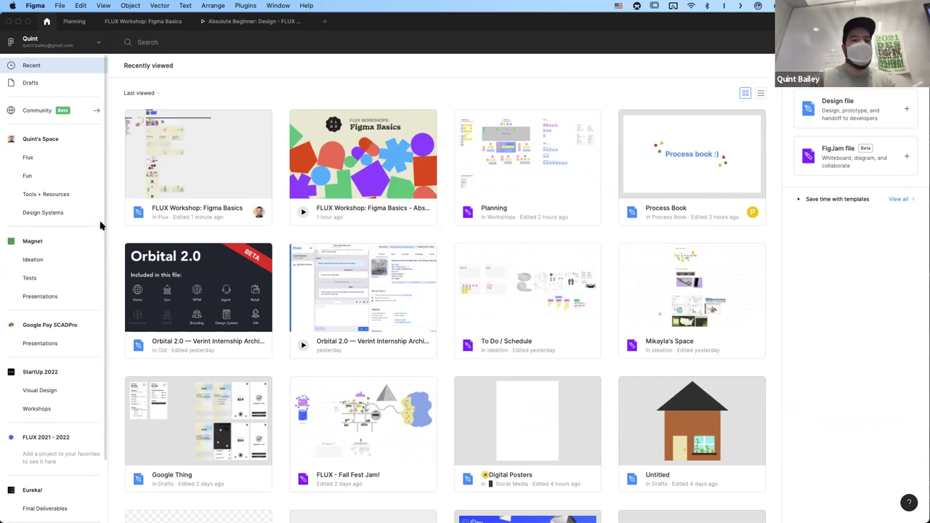
- Open the personal team space, then go to the Magnet team page
{"action": "left_click", "coordinate": [41, 140]}
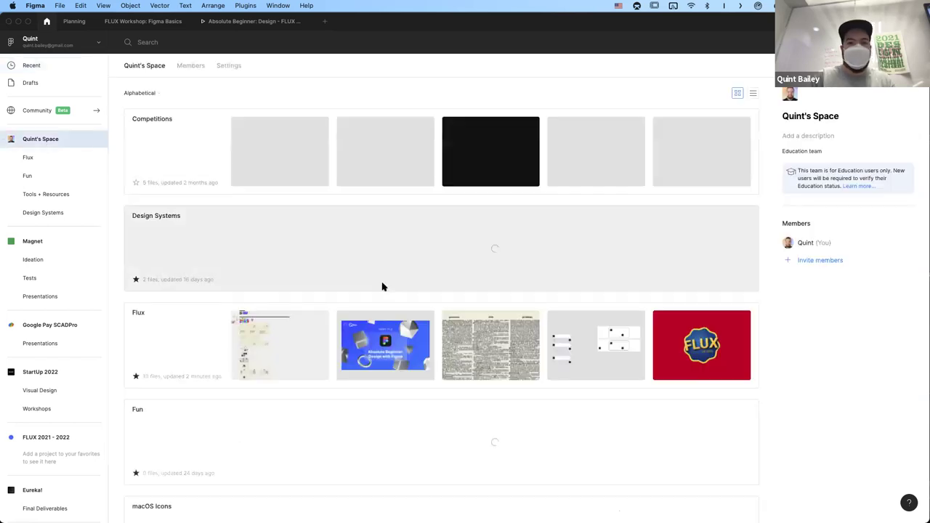
{"action": "scroll", "coordinate": [338, 389], "scroll_direction": "down", "scroll_amount": 2}
{"action": "scroll", "coordinate": [339, 389], "scroll_direction": "down", "scroll_amount": 3}
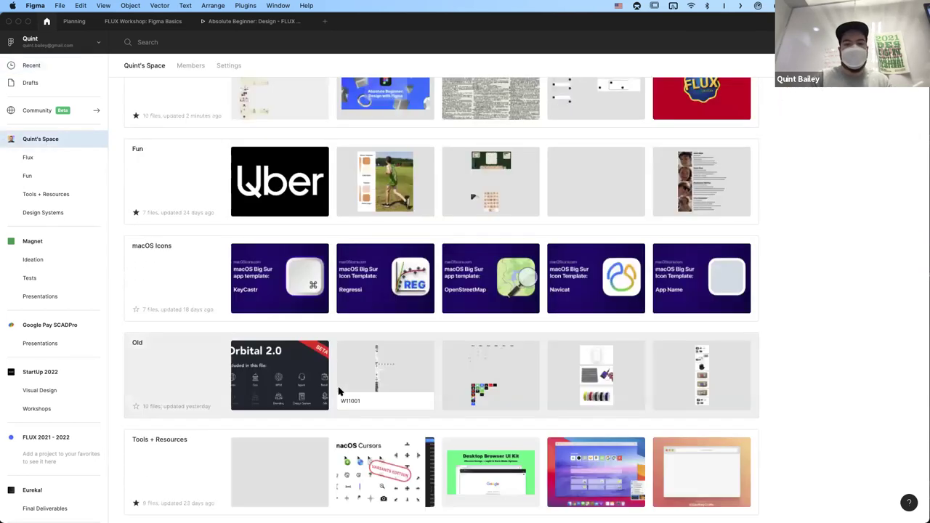
{"action": "scroll", "coordinate": [339, 387], "scroll_direction": "up", "scroll_amount": 5}
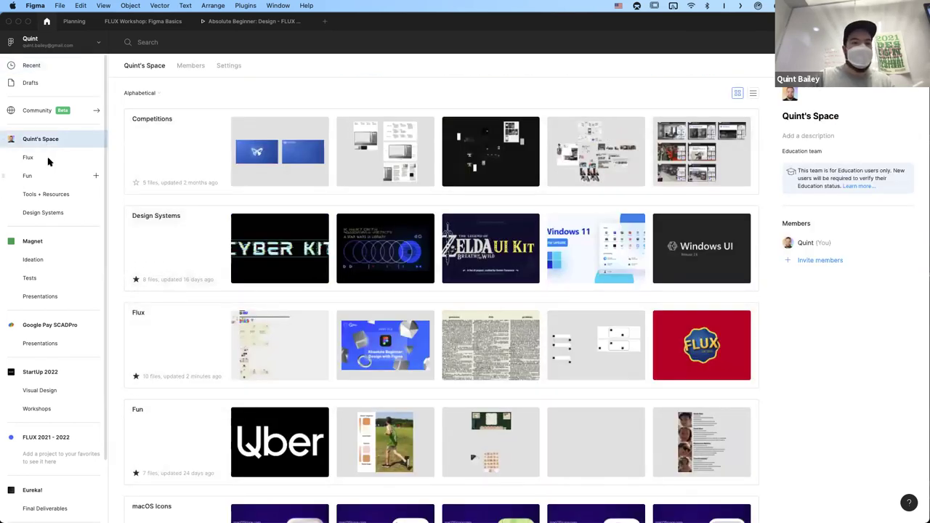
{"action": "left_click", "coordinate": [32, 240]}
{"action": "scroll", "coordinate": [382, 396], "scroll_direction": "down", "scroll_amount": 2}
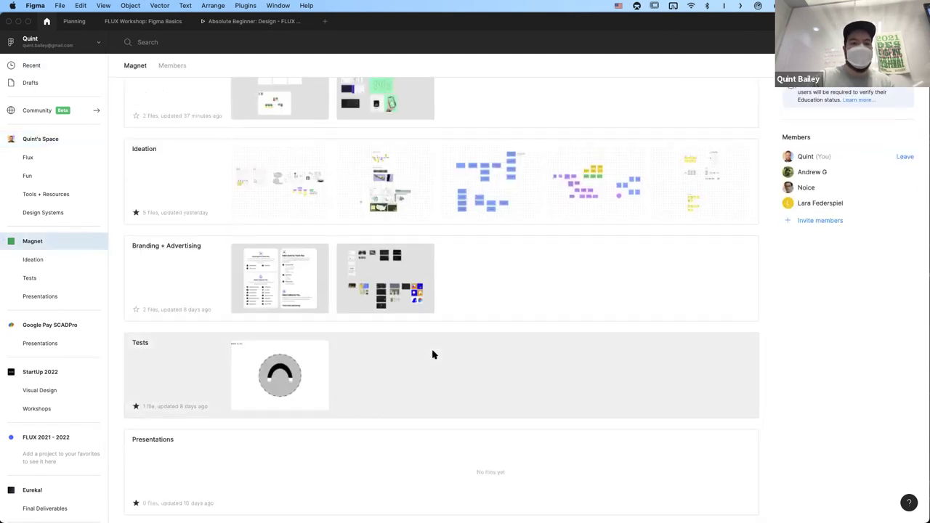
{"action": "scroll", "coordinate": [490, 170], "scroll_direction": "up", "scroll_amount": 2}
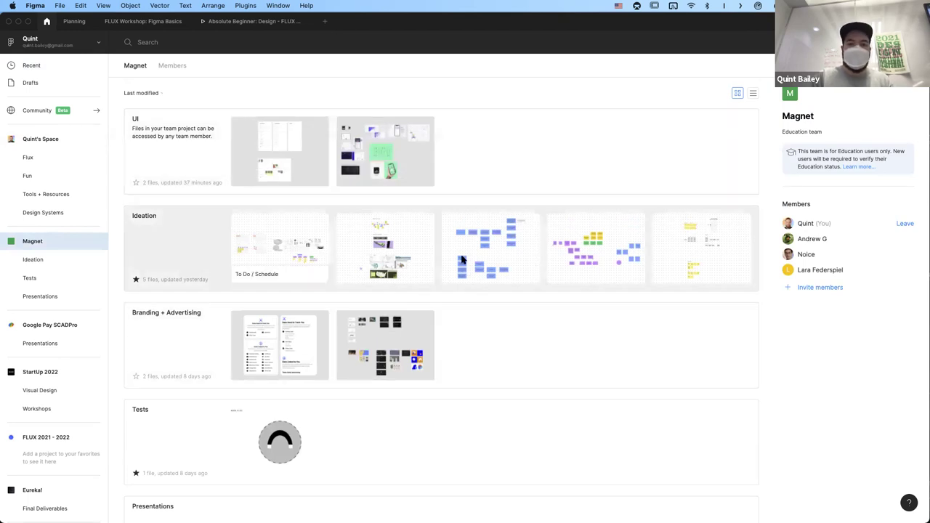
{"action": "scroll", "coordinate": [327, 301], "scroll_direction": "down", "scroll_amount": 2}
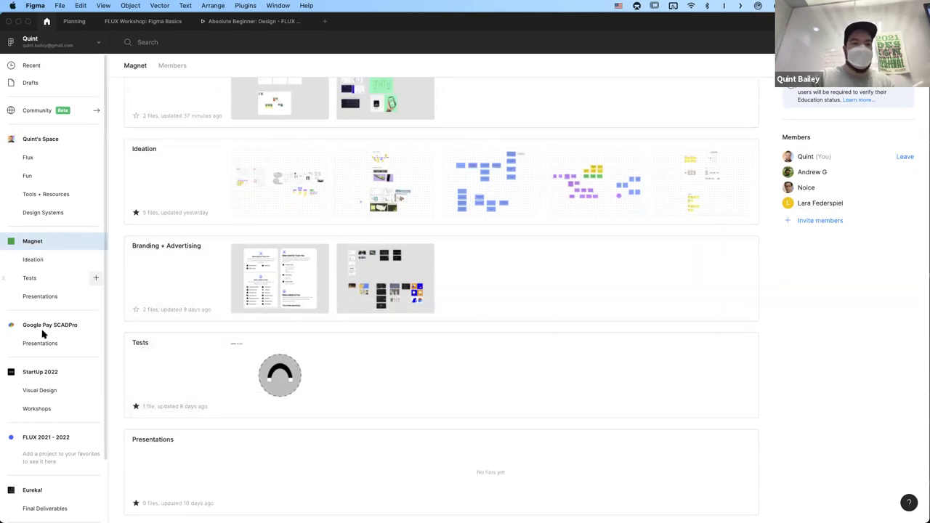
- Look into the Ideation and Tests projects, then open the Hi-fi file from the UI project
{"action": "left_click", "coordinate": [46, 265]}
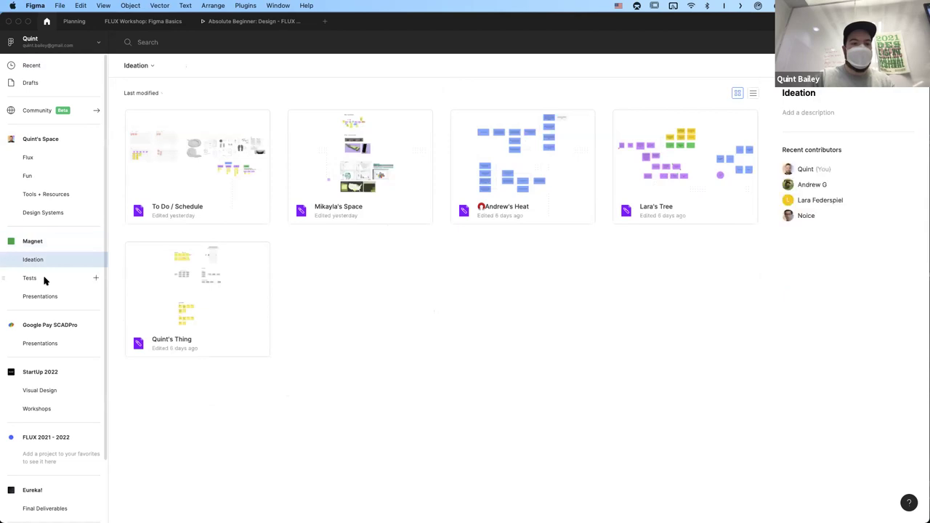
{"action": "left_click", "coordinate": [43, 278]}
{"action": "left_click", "coordinate": [42, 263]}
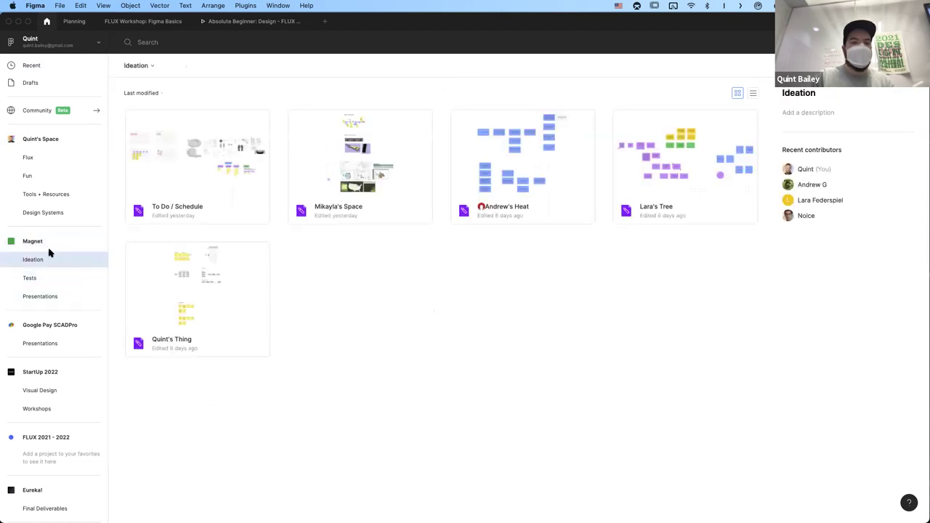
{"action": "left_click", "coordinate": [53, 242]}
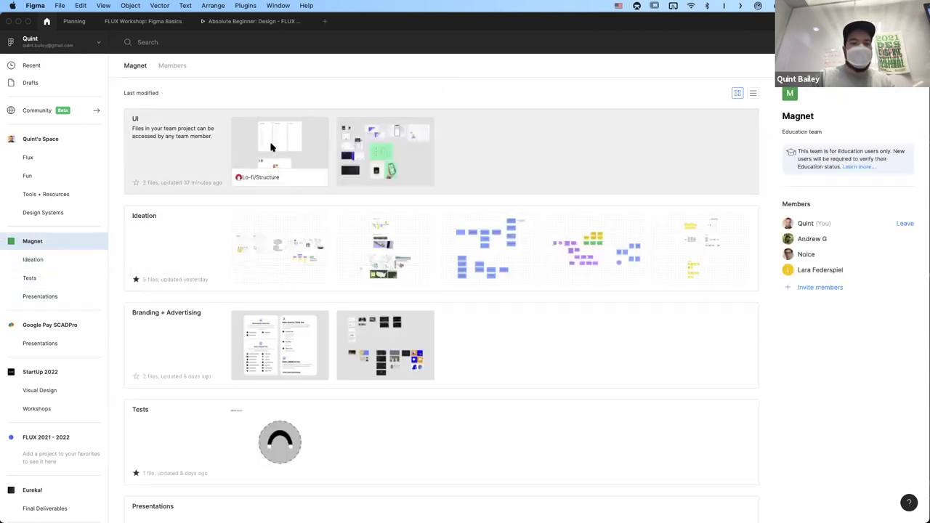
{"action": "left_click", "coordinate": [393, 178]}
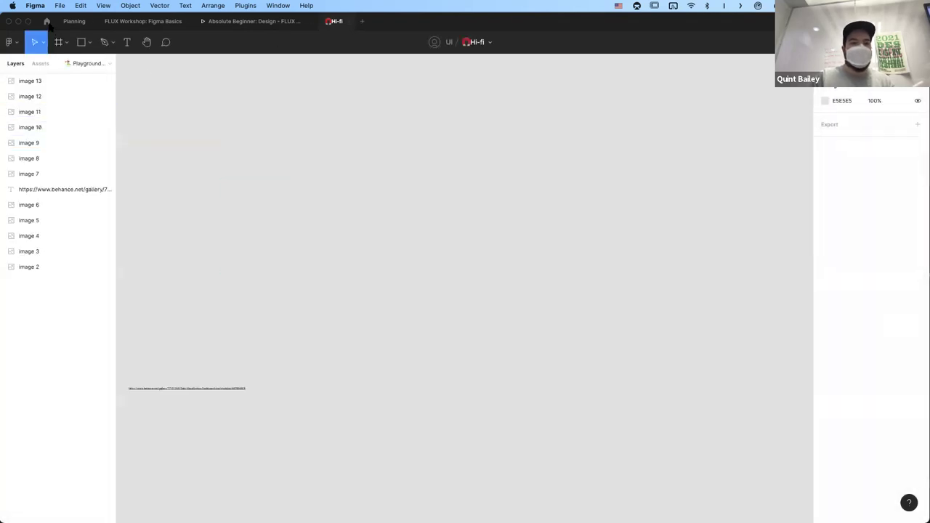
- Visit the home browser's team space, then return to the FLUX Workshop: Figma Basics tab
{"action": "left_click", "coordinate": [46, 21]}
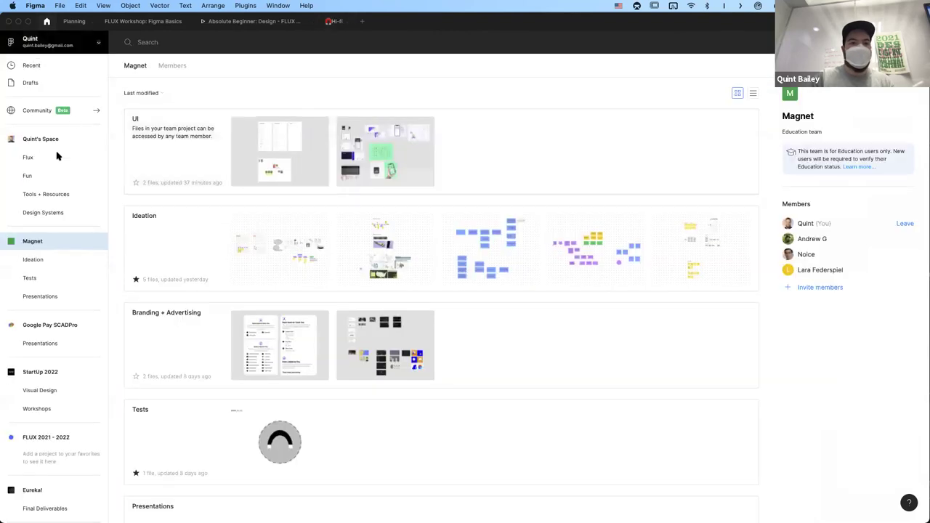
{"action": "left_click", "coordinate": [41, 138]}
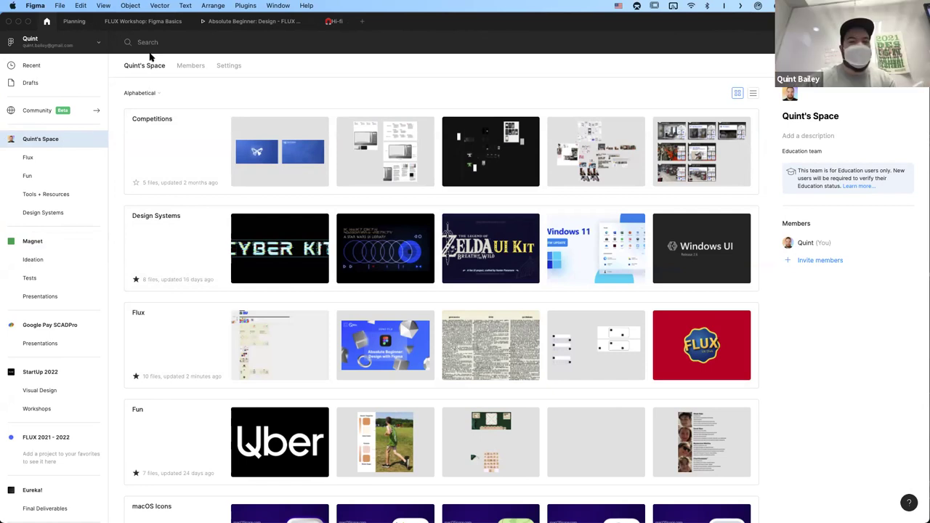
{"action": "left_click", "coordinate": [143, 22]}
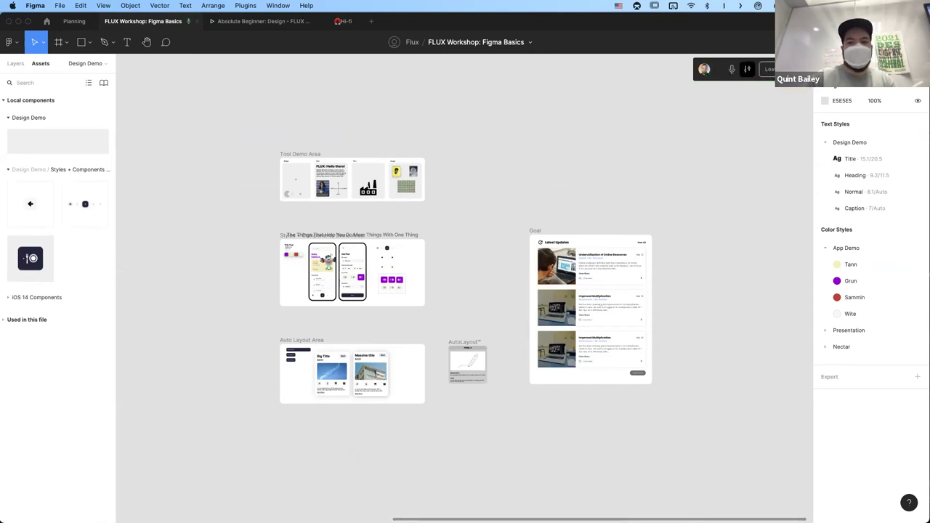
- Check the call's audio settings and zoom into the Styles + Components demo area
{"action": "left_click", "coordinate": [746, 69]}
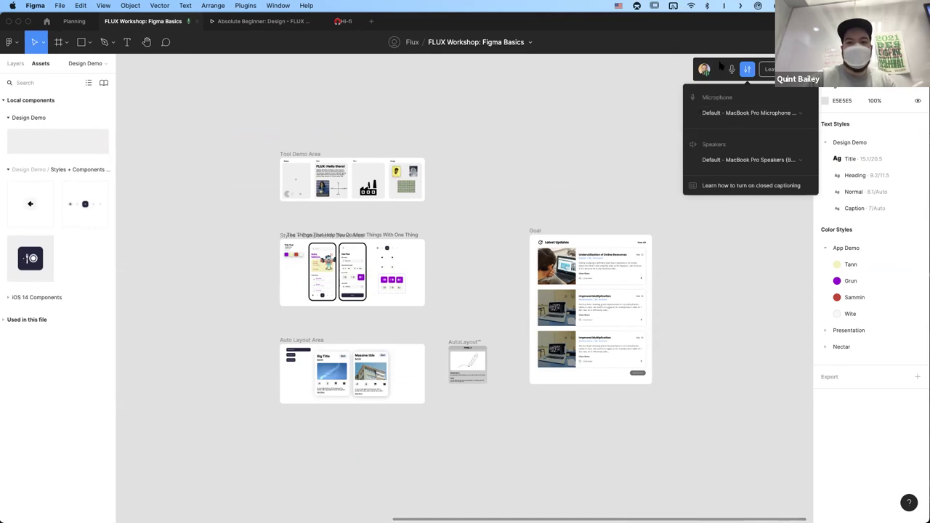
{"action": "left_click", "coordinate": [748, 71]}
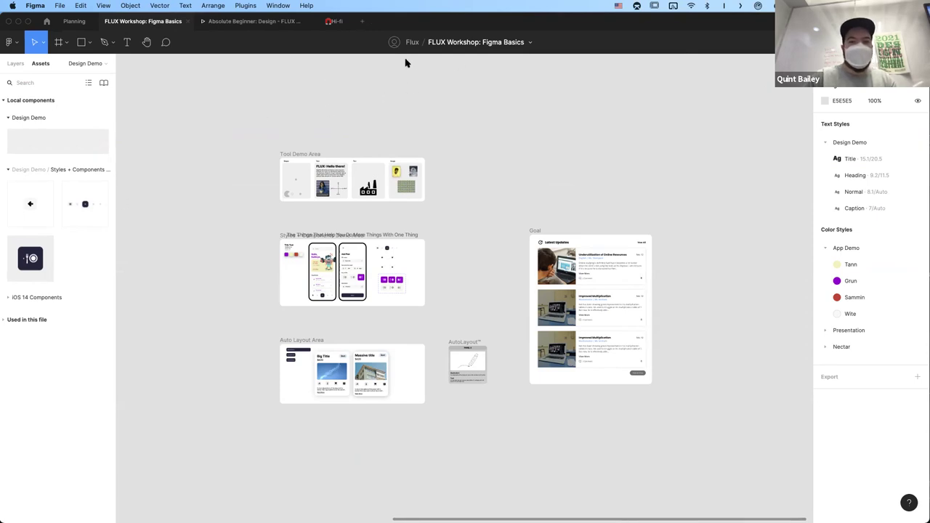
{"action": "scroll", "coordinate": [473, 259], "scroll_direction": "up", "scroll_amount": 5}
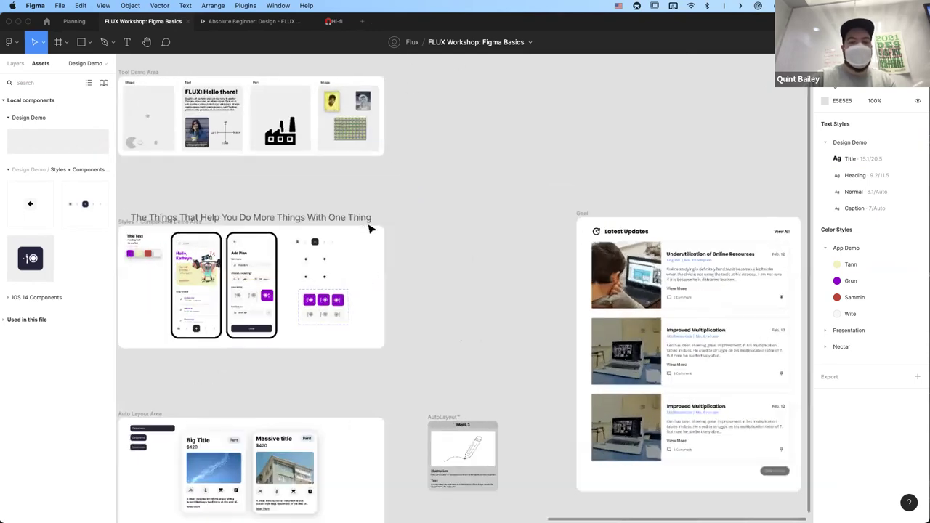
{"action": "scroll", "coordinate": [366, 175], "scroll_direction": "up", "scroll_amount": 3}
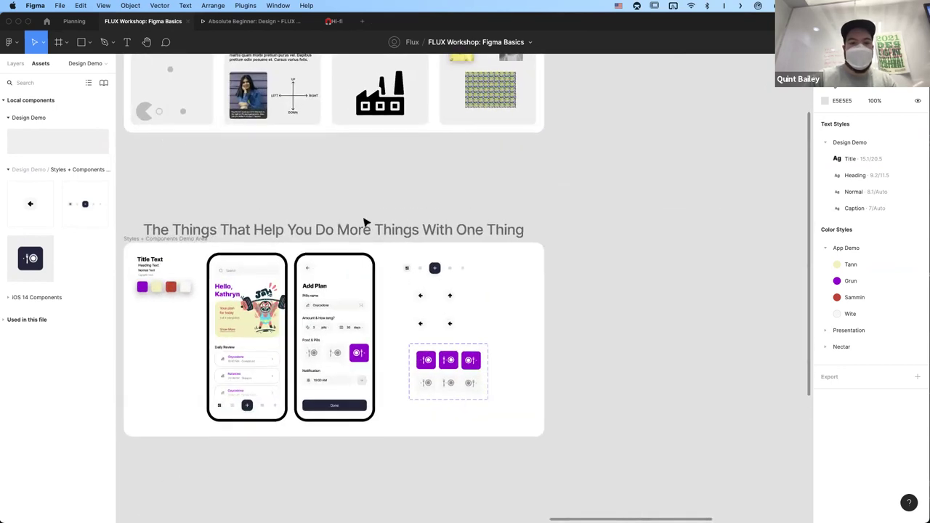
- Post cursor-chat messages 'type on the canvas' and 'ew this purple looks garbage'
{"action": "key", "text": "slash"}
{"action": "type", "text": "type on the c"}
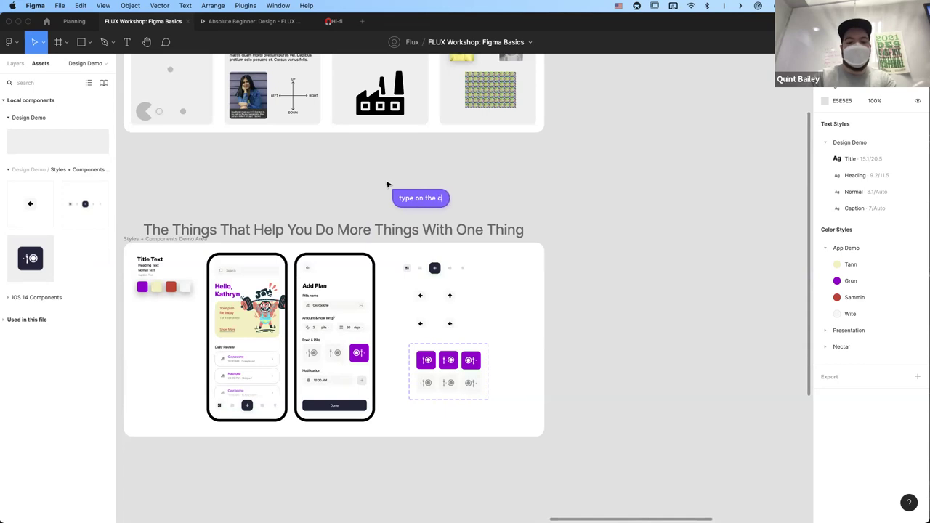
{"action": "type", "text": "anvas"}
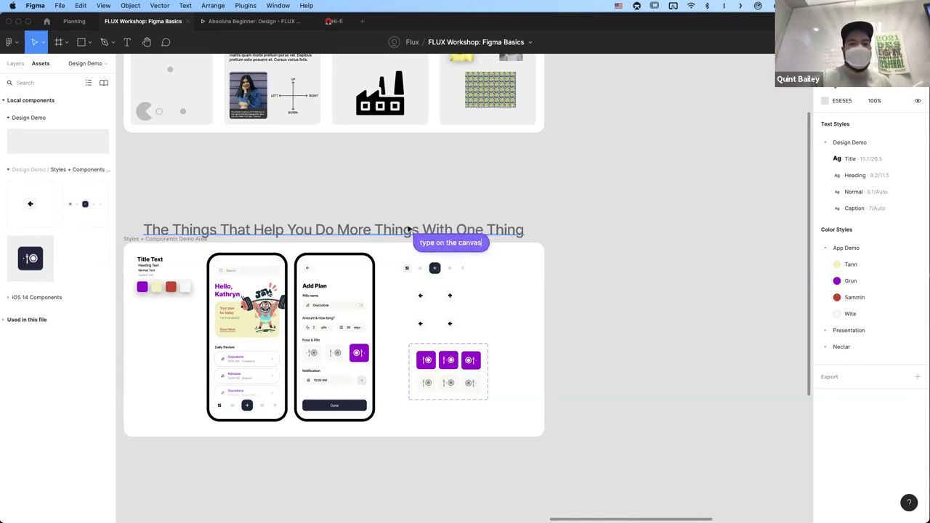
{"action": "scroll", "coordinate": [411, 298], "scroll_direction": "up", "scroll_amount": 5}
{"action": "scroll", "coordinate": [411, 298], "scroll_direction": "up", "scroll_amount": 4}
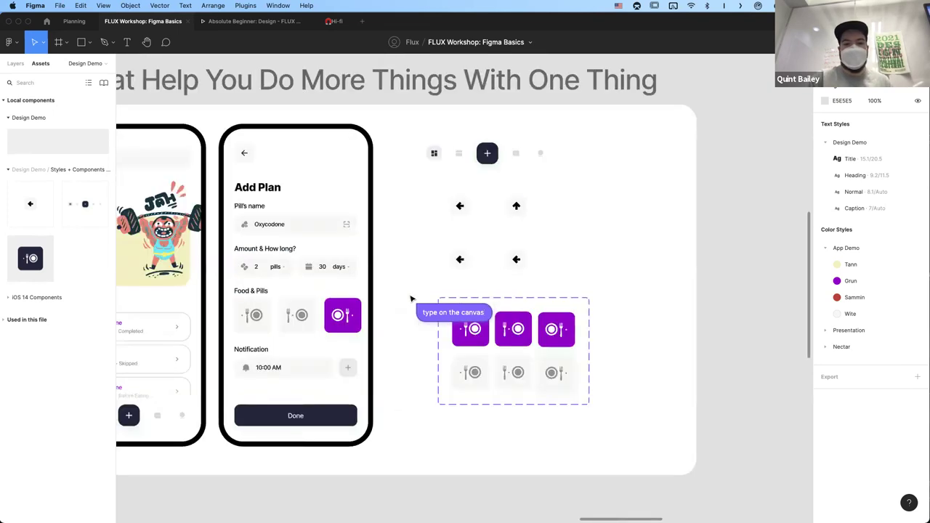
{"action": "key", "text": "Return"}
{"action": "type", "text": "ew this purple looks garbage"}
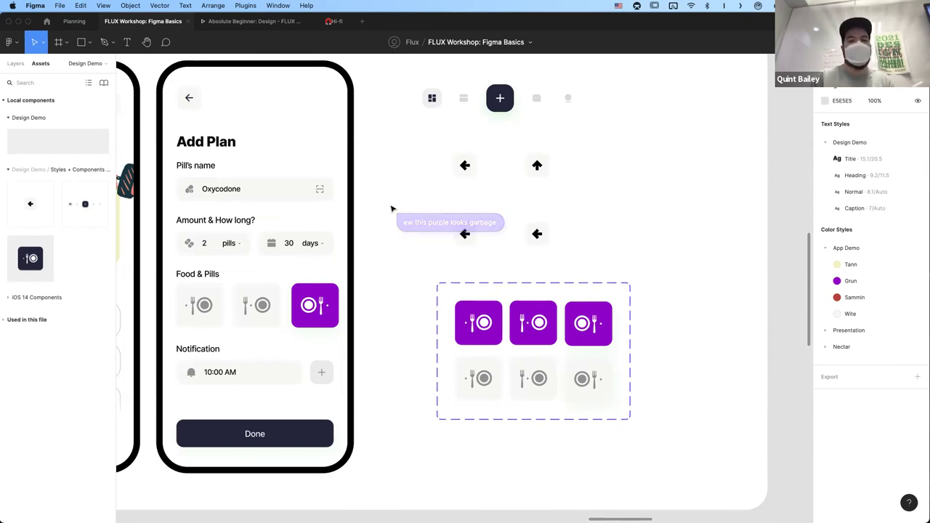
{"action": "scroll", "coordinate": [378, 182], "scroll_direction": "left", "scroll_amount": 2}
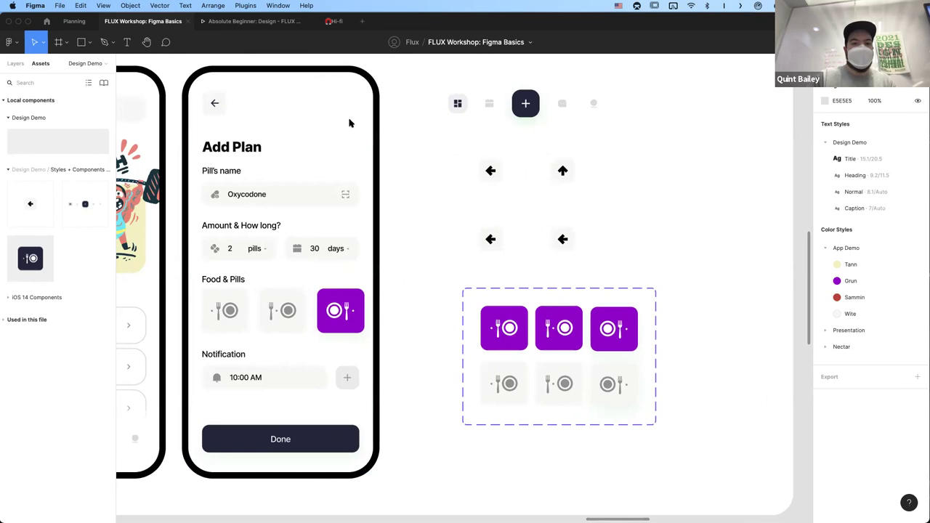
- Pin a 'title size is good 😁' comment on the first phone screen
{"action": "left_click", "coordinate": [166, 43]}
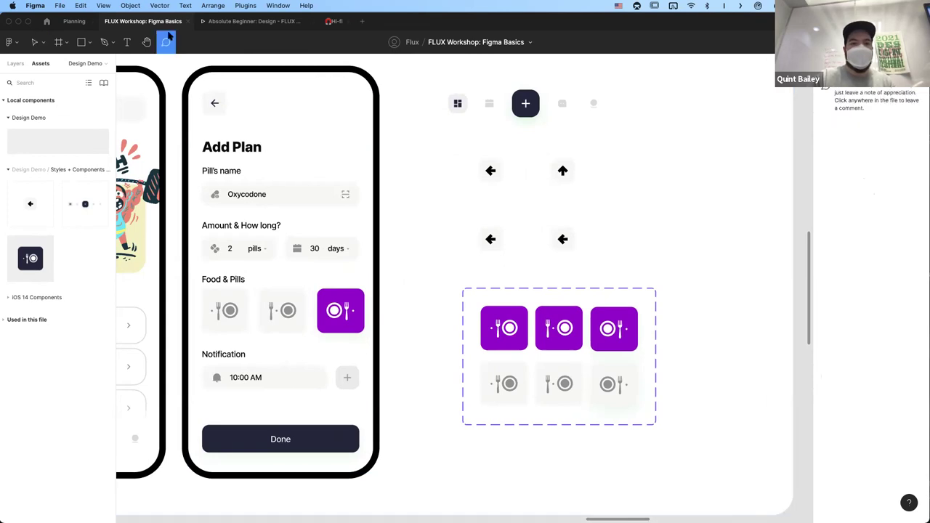
{"action": "scroll", "coordinate": [387, 290], "scroll_direction": "down", "scroll_amount": 5}
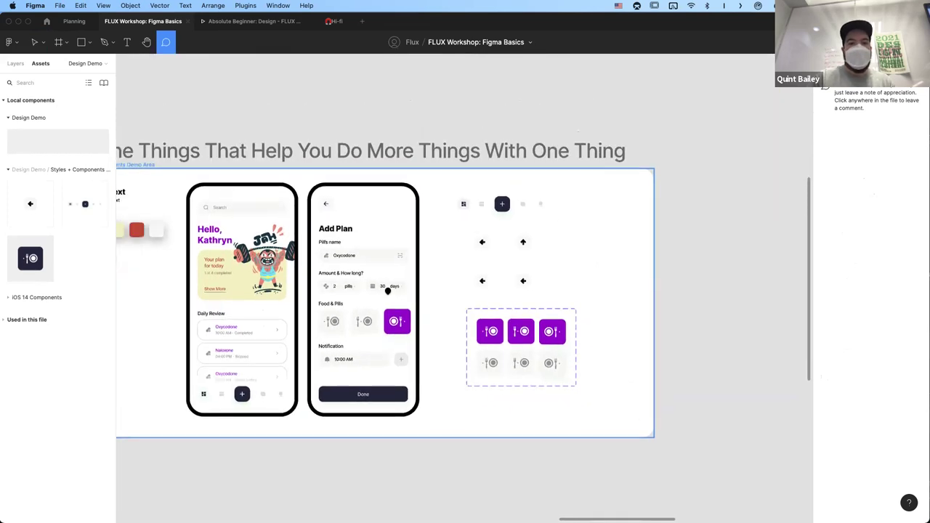
{"action": "scroll", "coordinate": [400, 291], "scroll_direction": "left", "scroll_amount": 3}
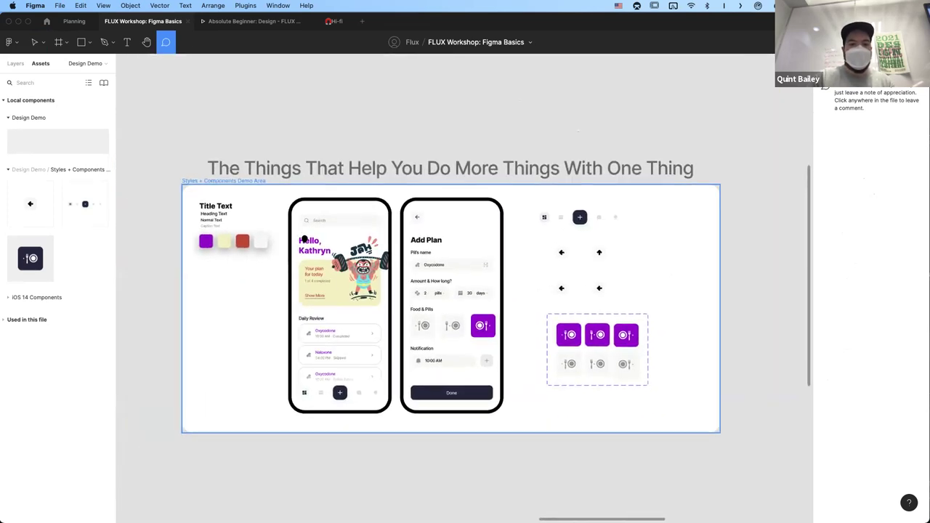
{"action": "left_click", "coordinate": [304, 239]}
{"action": "type", "text": "title si"}
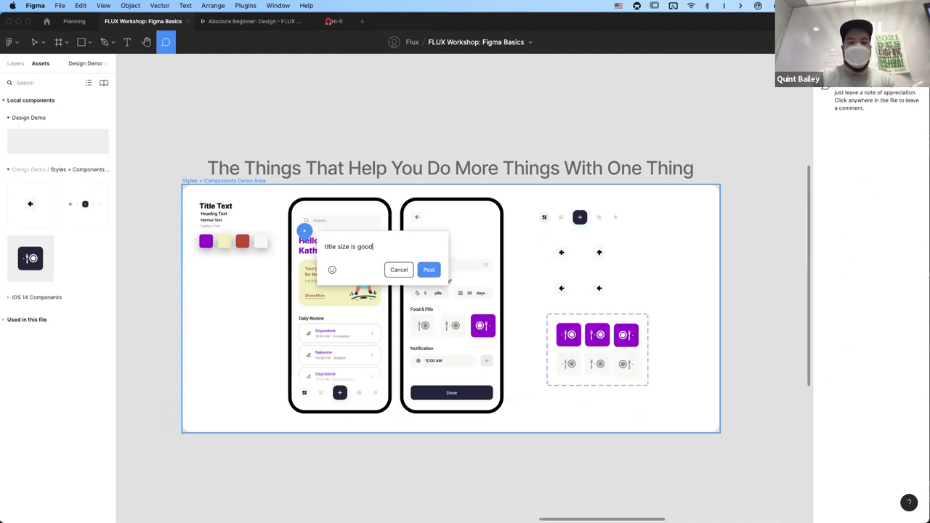
{"action": "type", "text": "ze is good"}
{"action": "left_click", "coordinate": [332, 270]}
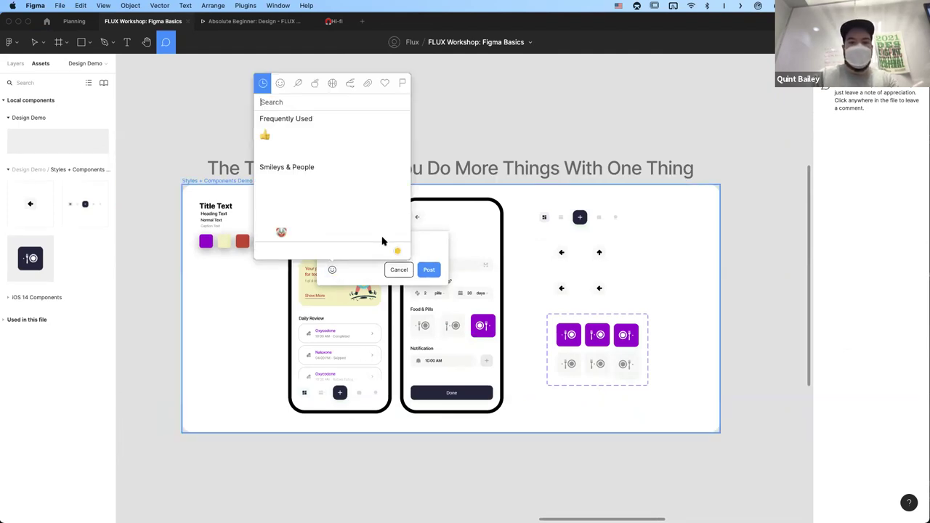
{"action": "left_click", "coordinate": [314, 182]}
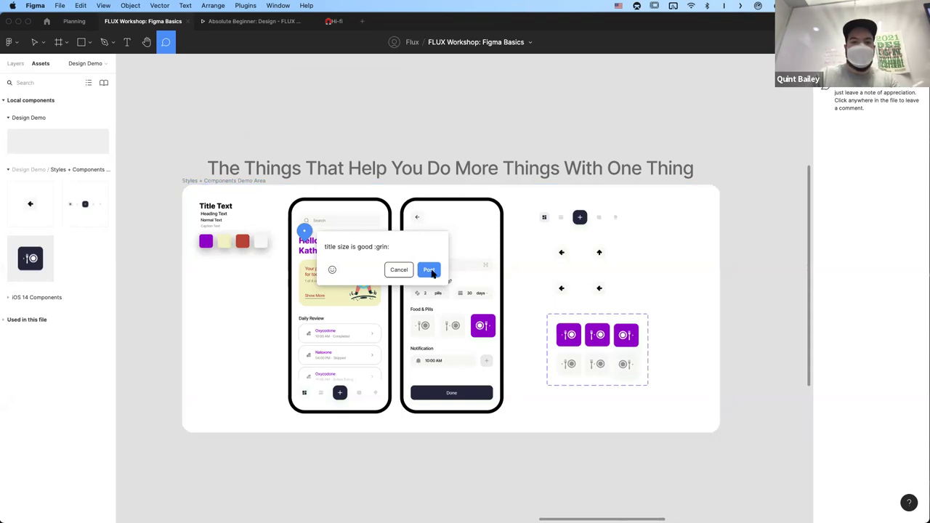
{"action": "left_click", "coordinate": [431, 271]}
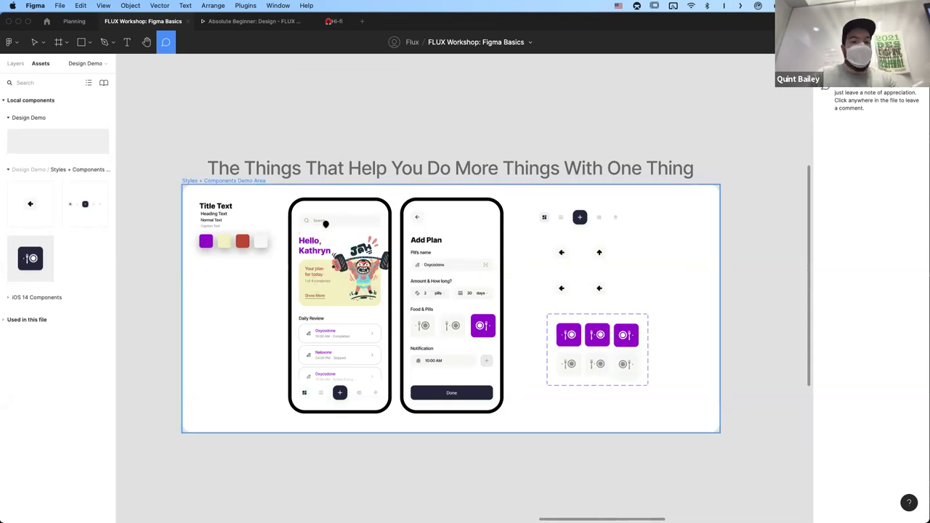
- Post two test comments, one beside the icon set and one below the icon grid
{"action": "scroll", "coordinate": [439, 231], "scroll_direction": "right", "scroll_amount": 2}
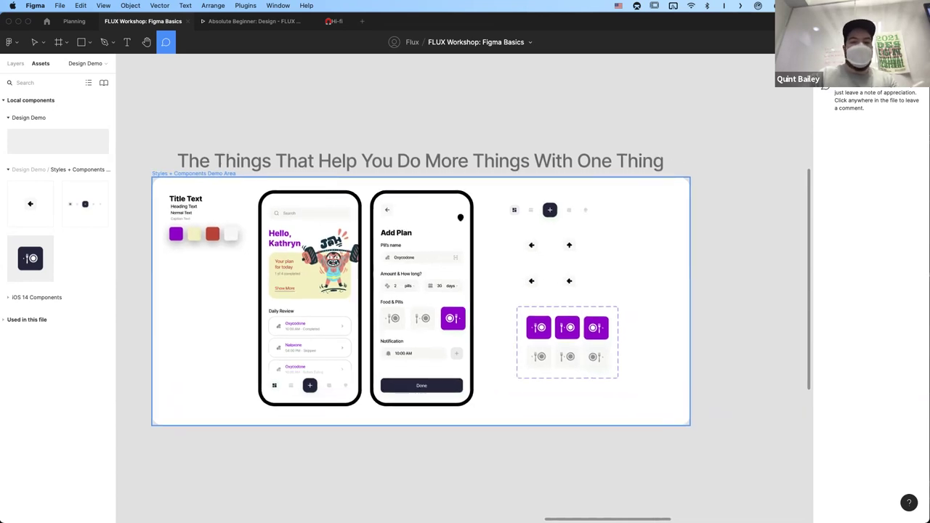
{"action": "left_click", "coordinate": [507, 250]}
{"action": "type", "text": "kjeqc ouweb cow"}
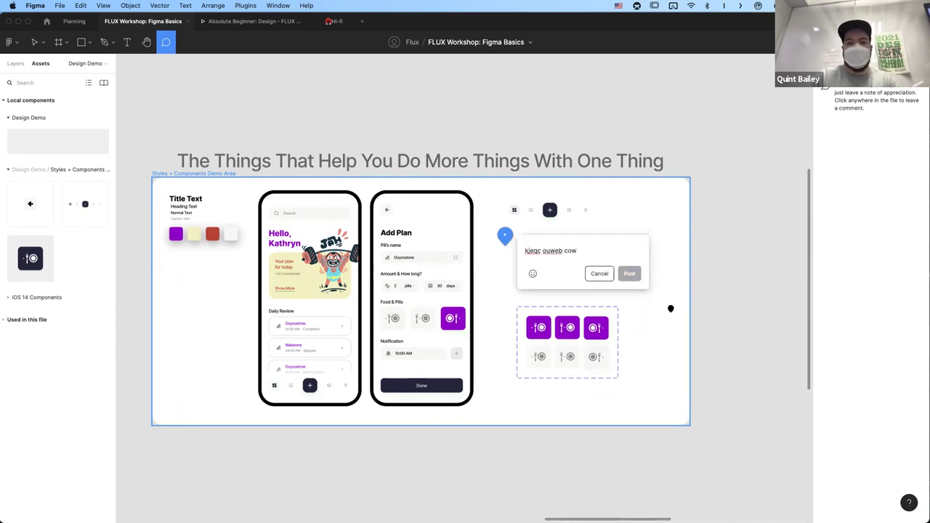
{"action": "key", "text": "Return"}
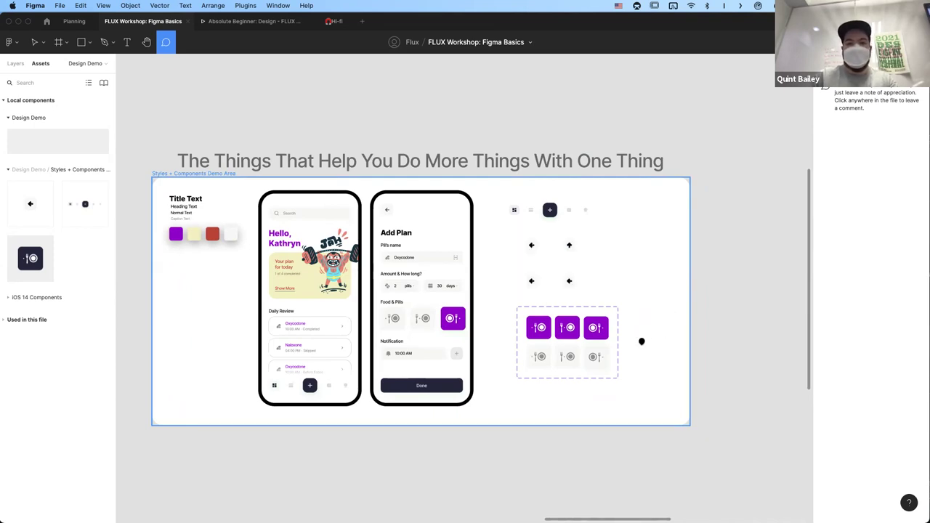
{"action": "left_click", "coordinate": [637, 357]}
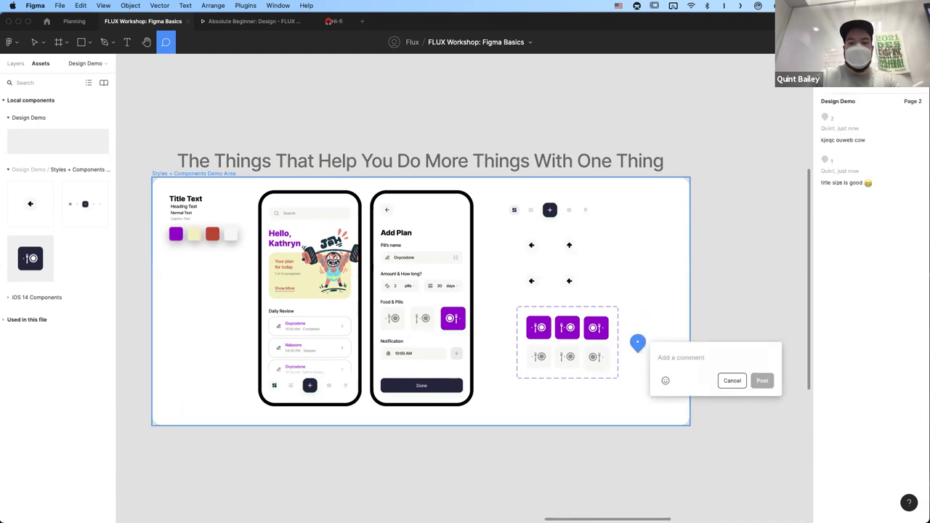
{"action": "type", "text": "oqeinco iewcw"}
{"action": "key", "text": "Return"}
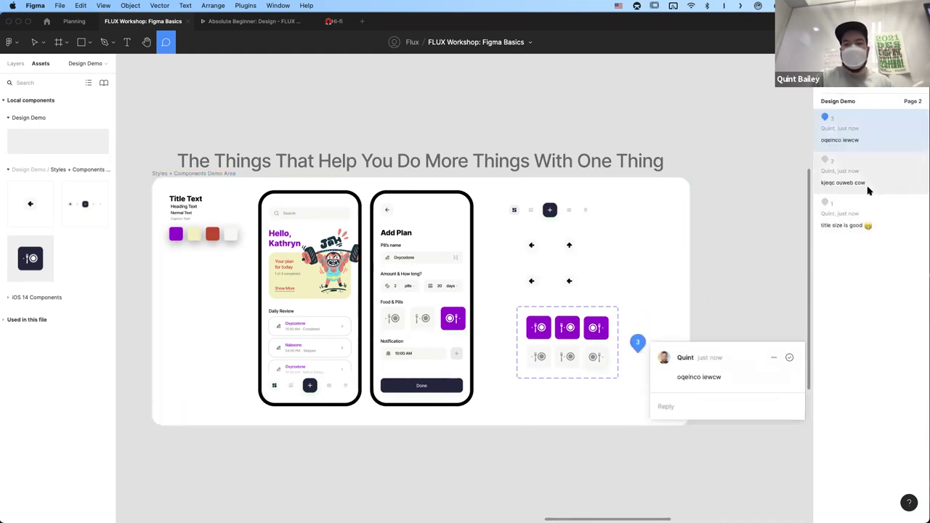
- Resolve the two test comments, leaving only the title size comment open
{"action": "left_click", "coordinate": [867, 186]}
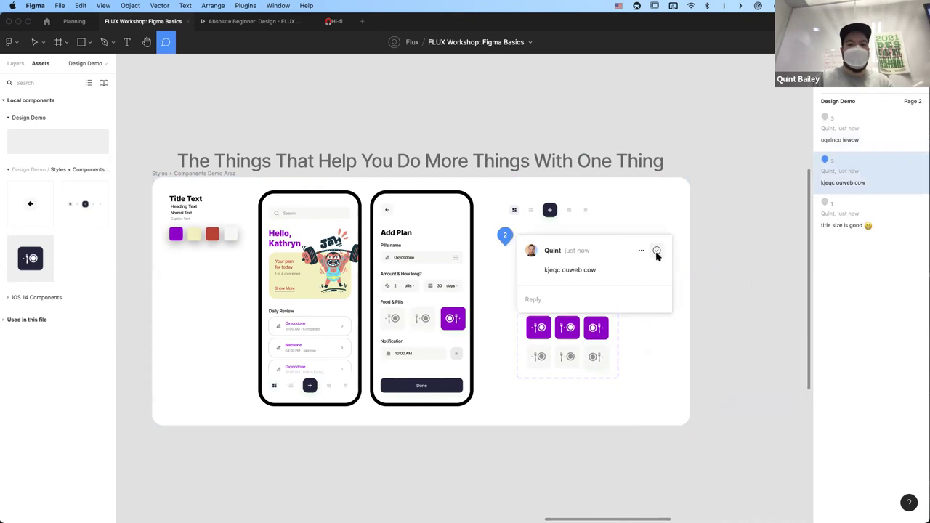
{"action": "left_click", "coordinate": [657, 251]}
{"action": "left_click", "coordinate": [637, 342]}
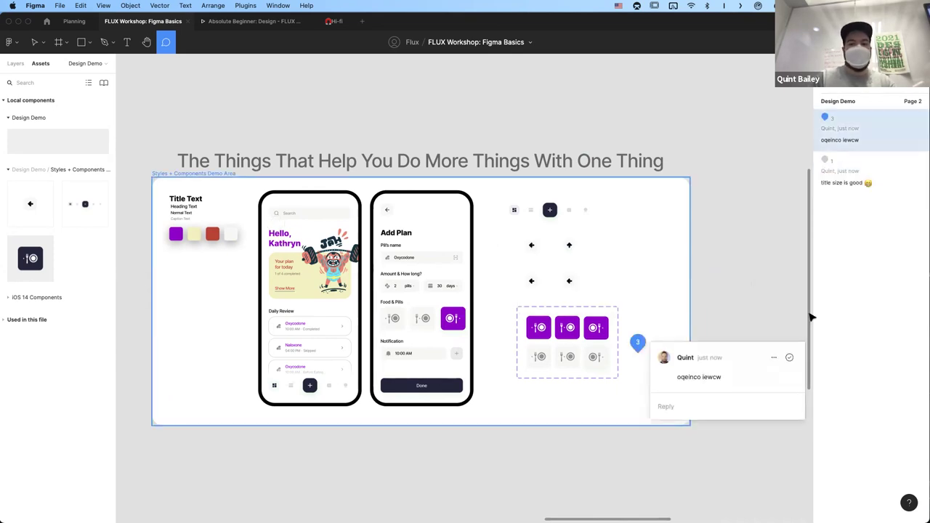
{"action": "left_click", "coordinate": [792, 357]}
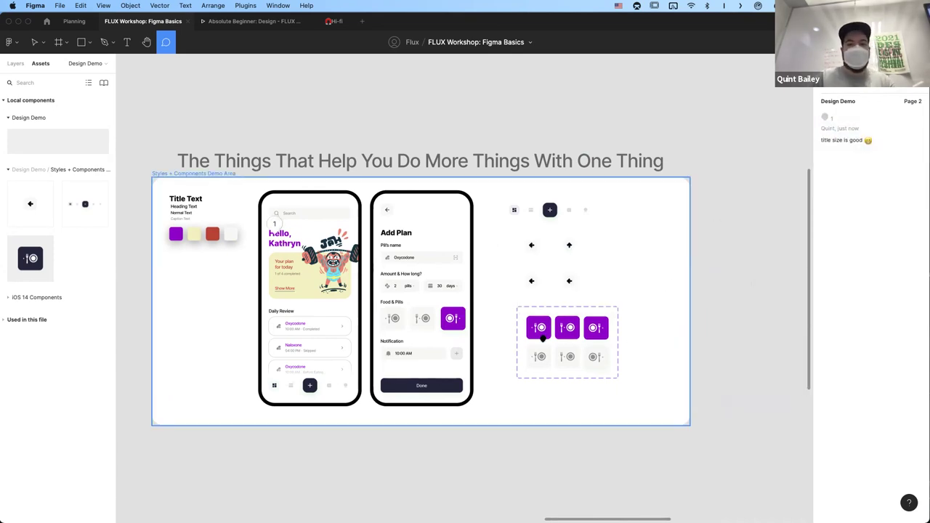
{"action": "scroll", "coordinate": [542, 338], "scroll_direction": "left", "scroll_amount": 2}
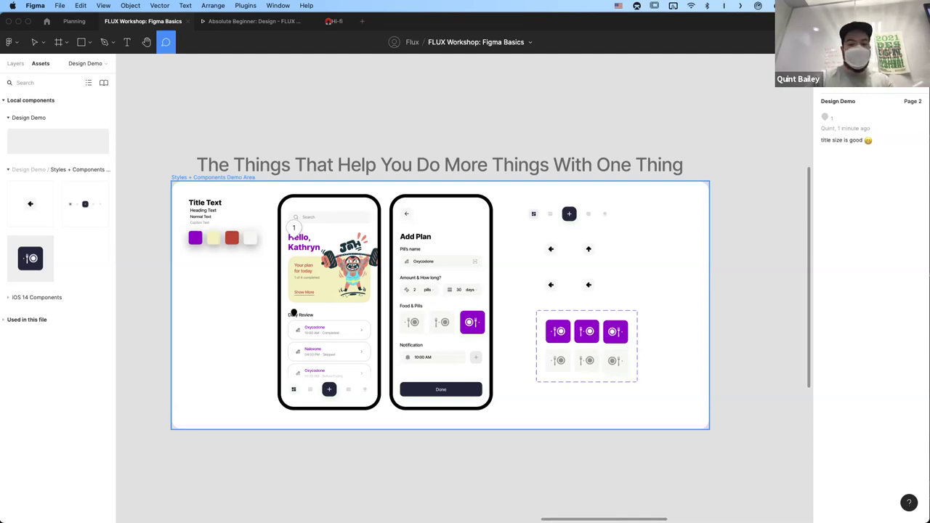
- Select the 'Hello, Kathryn' heading and detach its App Demo/Grun fill style, leaving AD1BD1
{"action": "key", "text": "v"}
{"action": "left_click", "coordinate": [299, 253]}
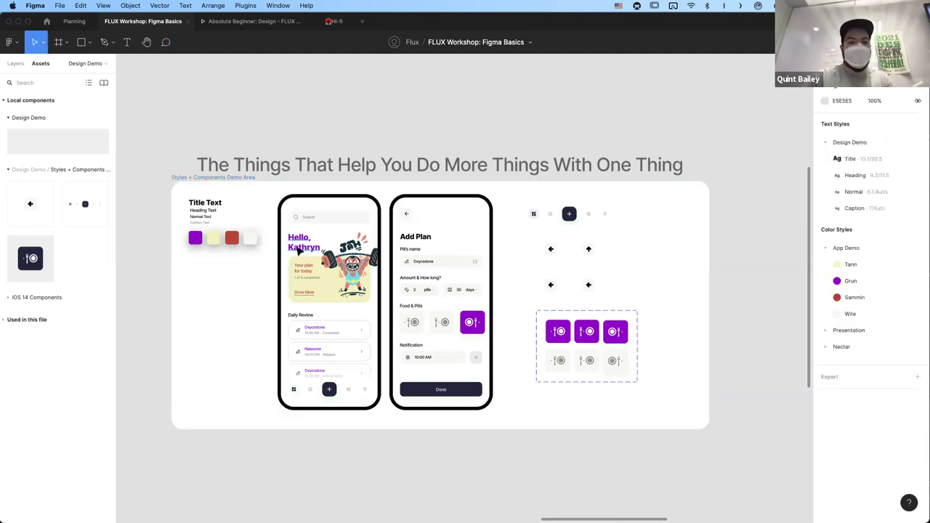
{"action": "left_click", "coordinate": [304, 249]}
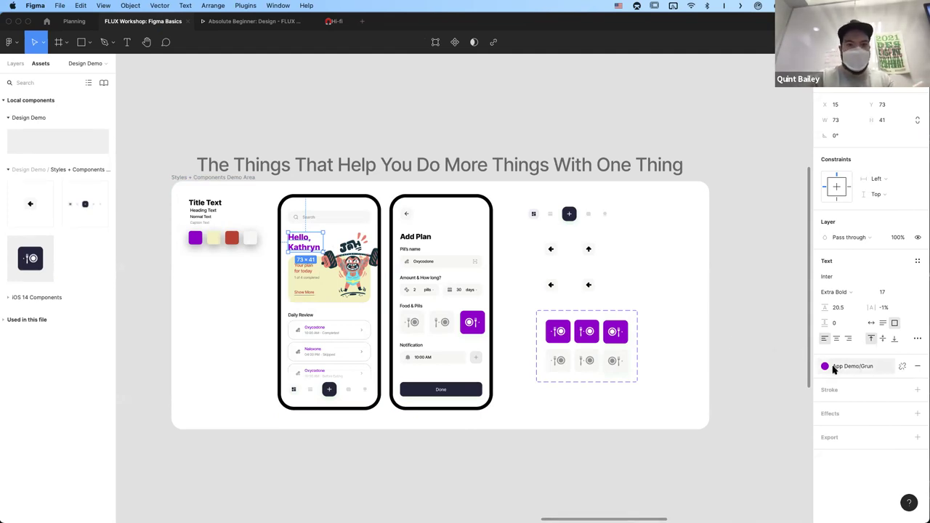
{"action": "left_click", "coordinate": [903, 368]}
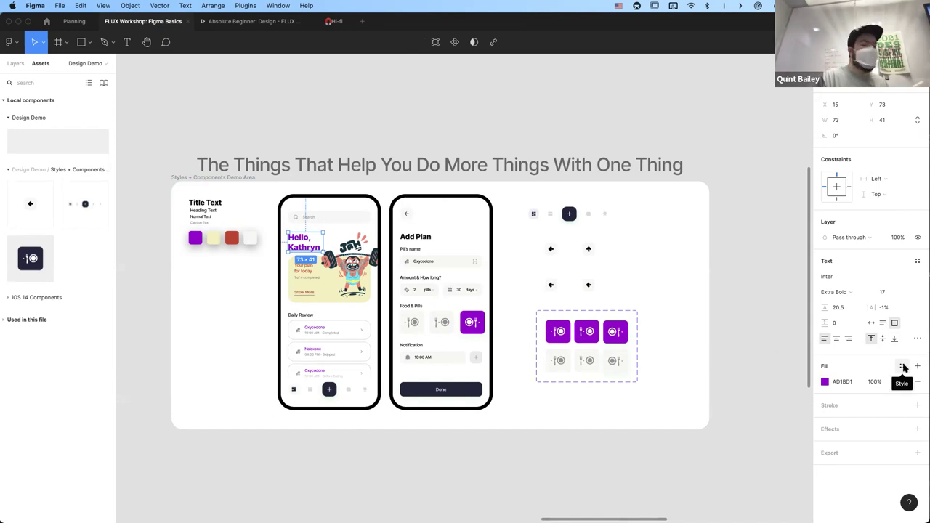
- Create a new colour style named 'Title Purpel' from the heading's fill
{"action": "left_click", "coordinate": [903, 367]}
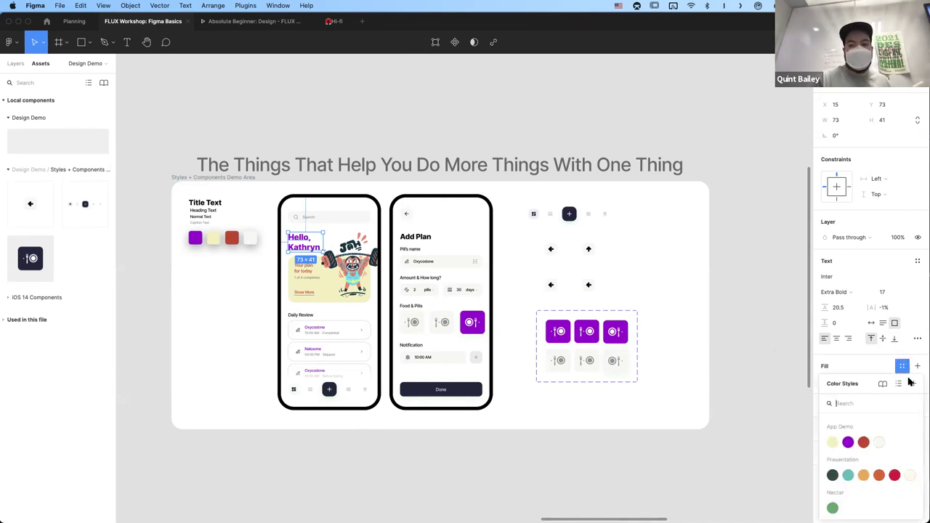
{"action": "left_click", "coordinate": [914, 383]}
{"action": "type", "text": "T"}
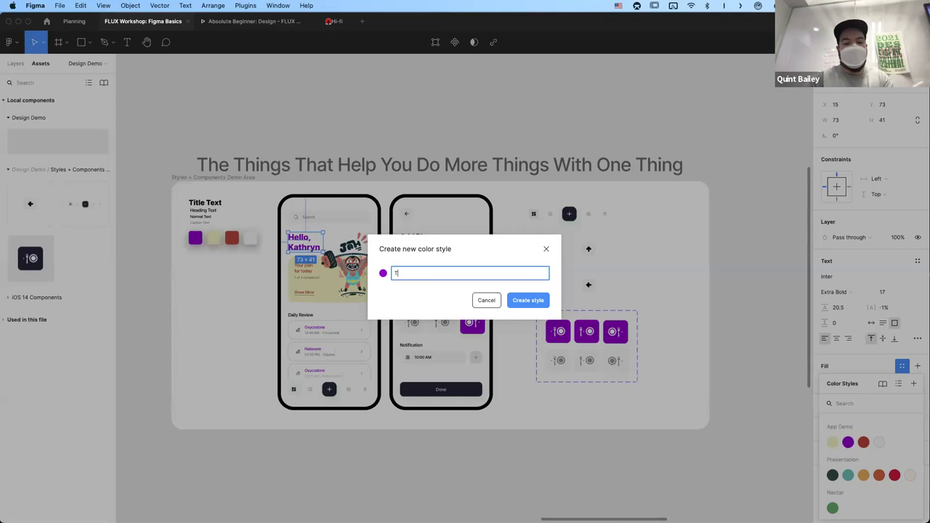
{"action": "type", "text": "itle Purpel"}
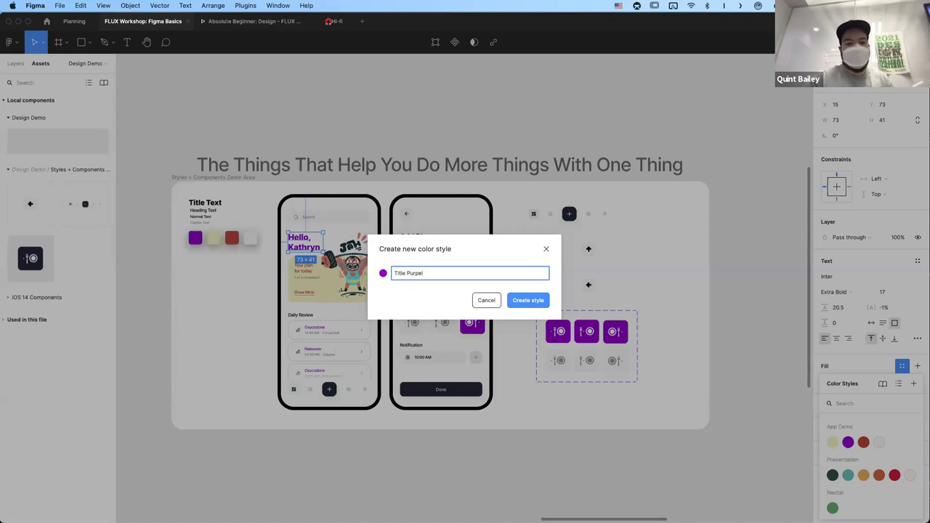
{"action": "key", "text": "Return"}
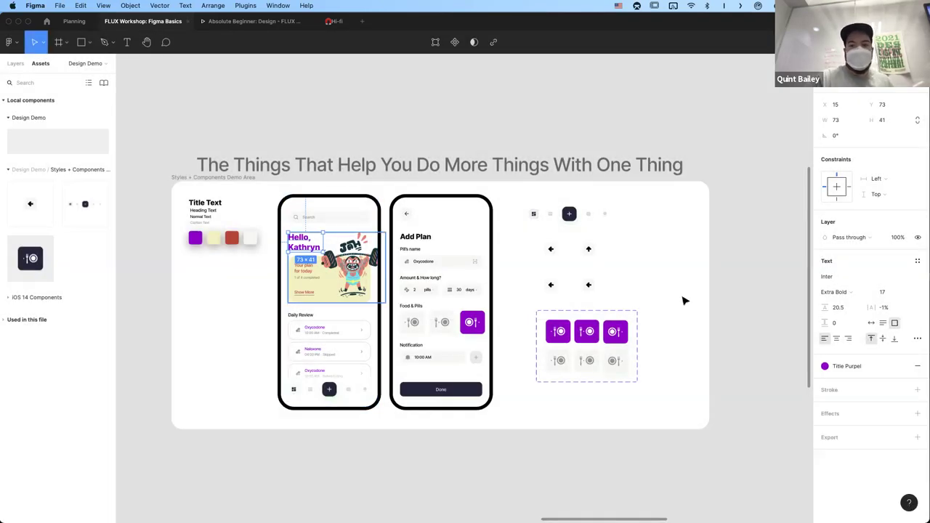
- Edit the Title Purpel style, changing its colour from purple to green 1BD17A
{"action": "left_click", "coordinate": [826, 366]}
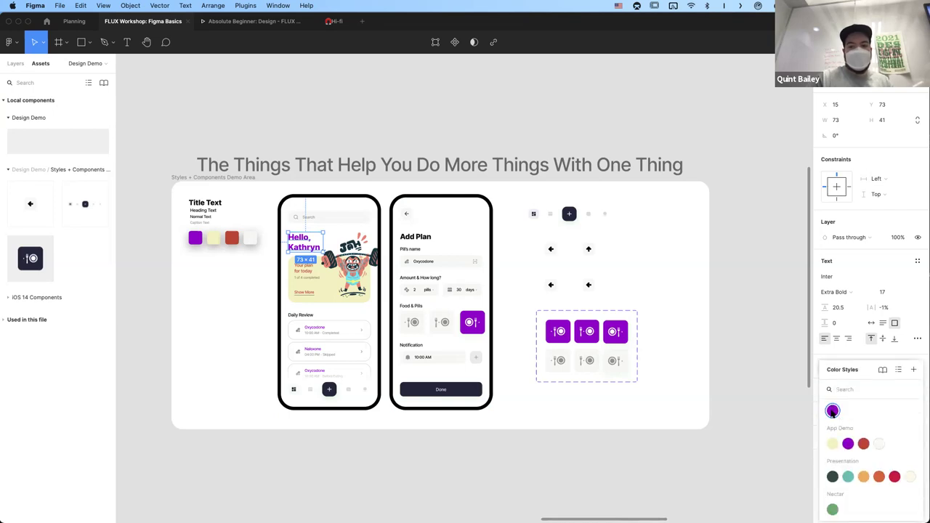
{"action": "right_click", "coordinate": [833, 411]}
{"action": "left_click", "coordinate": [850, 420]}
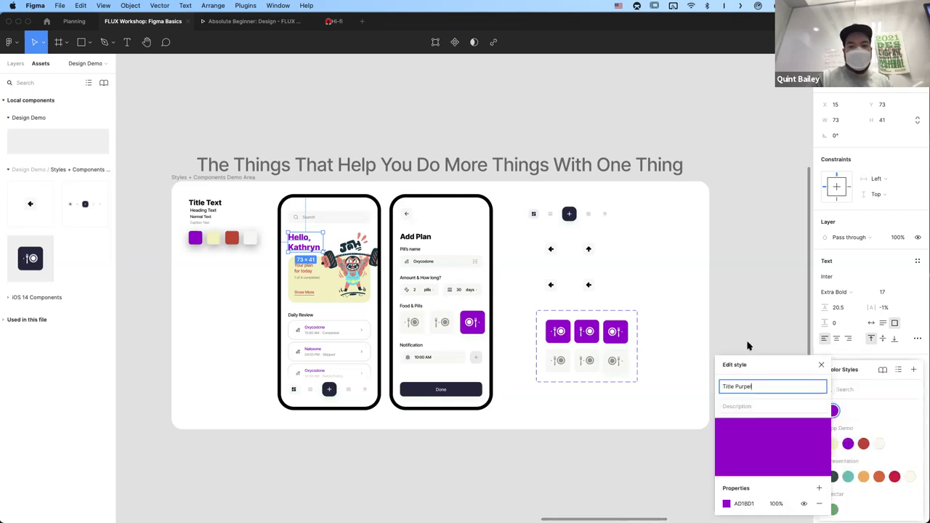
{"action": "left_click", "coordinate": [726, 503]}
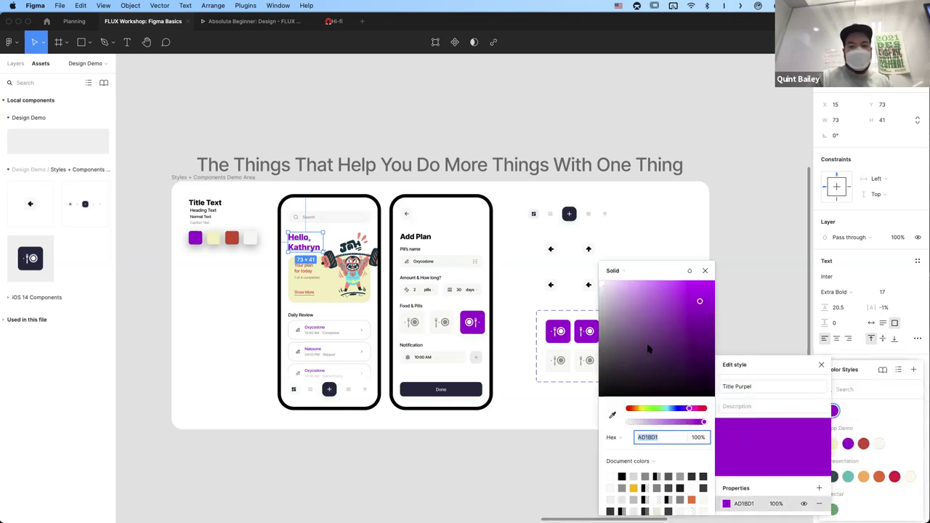
{"action": "left_click", "coordinate": [661, 409]}
{"action": "left_click", "coordinate": [453, 460]}
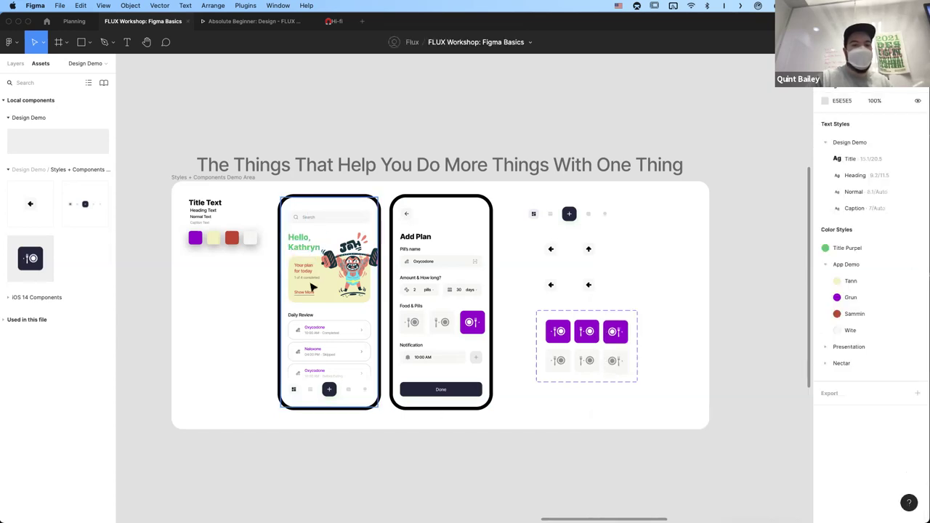